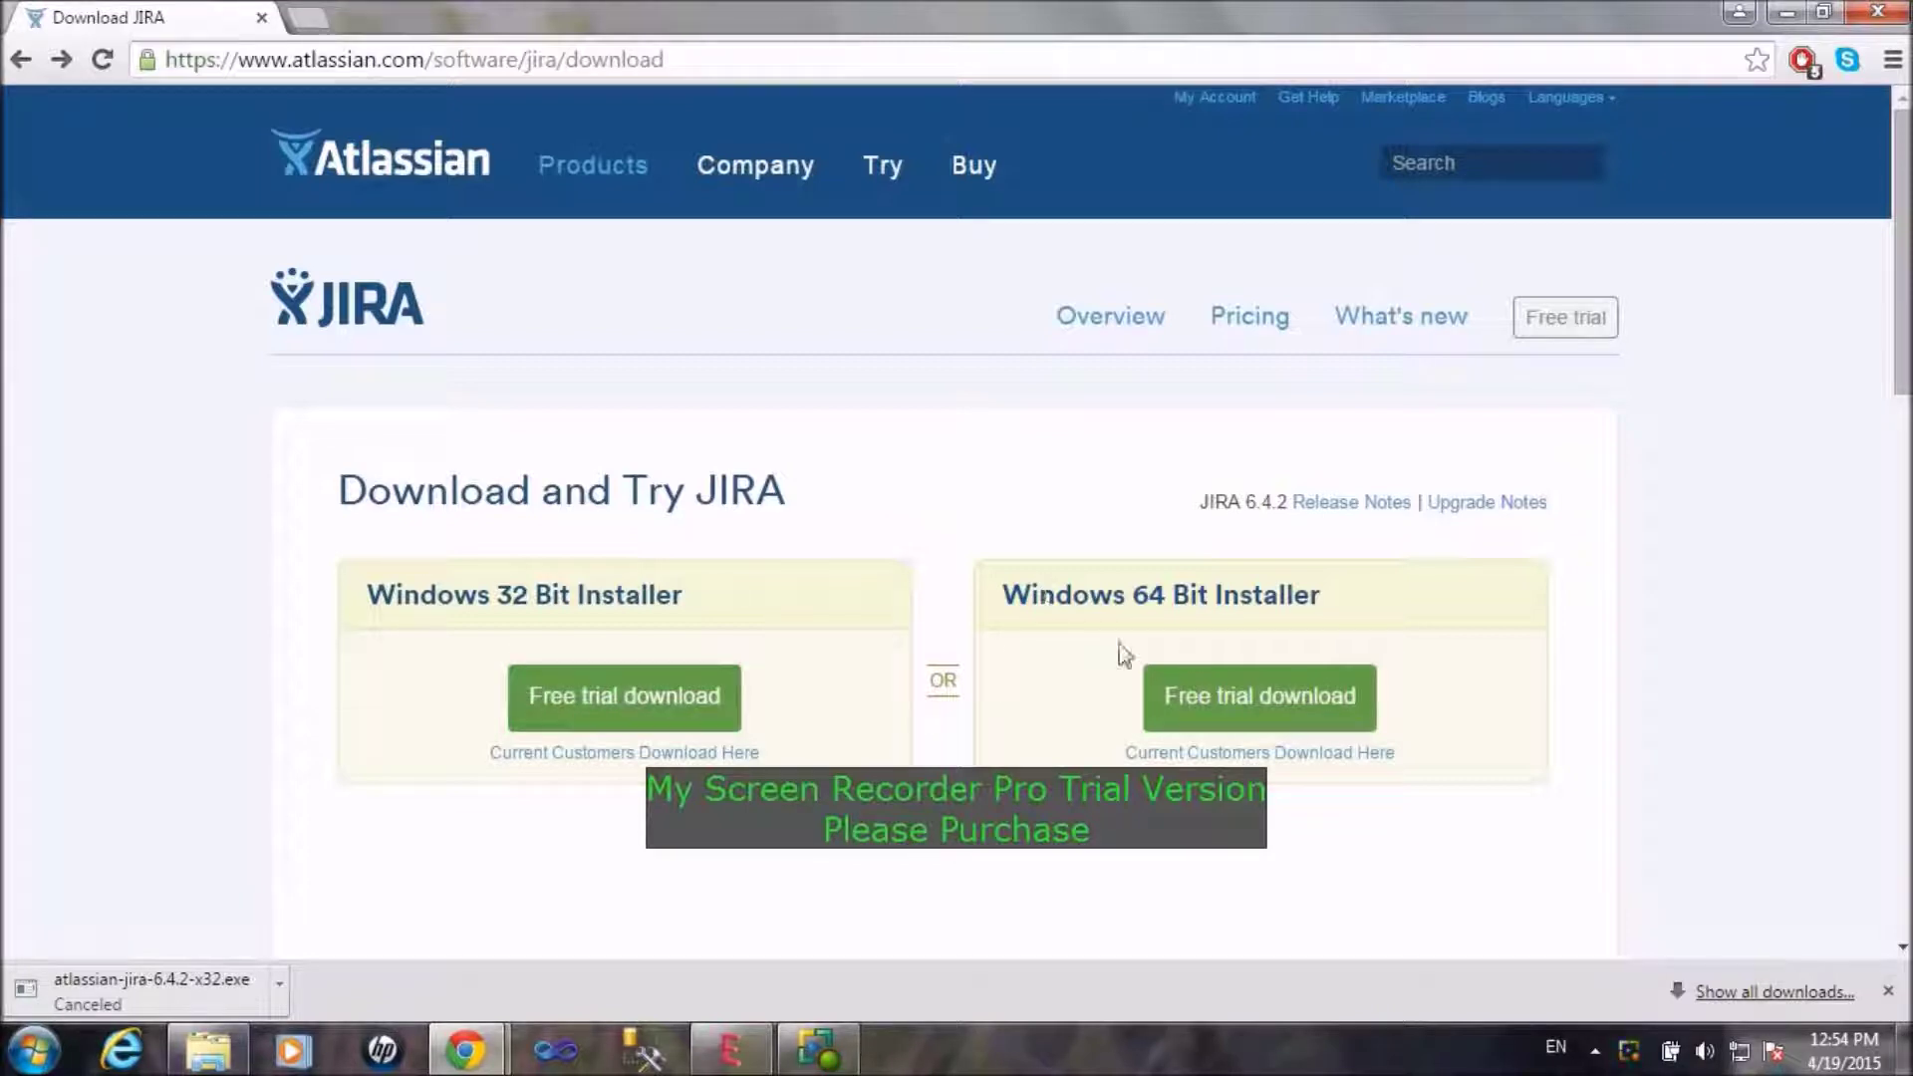
Step: Start the JIRA 6.4.2 Windows 32-bit installer download and dismiss the download bar
{"action": "left_click", "coordinate": [703, 696]}
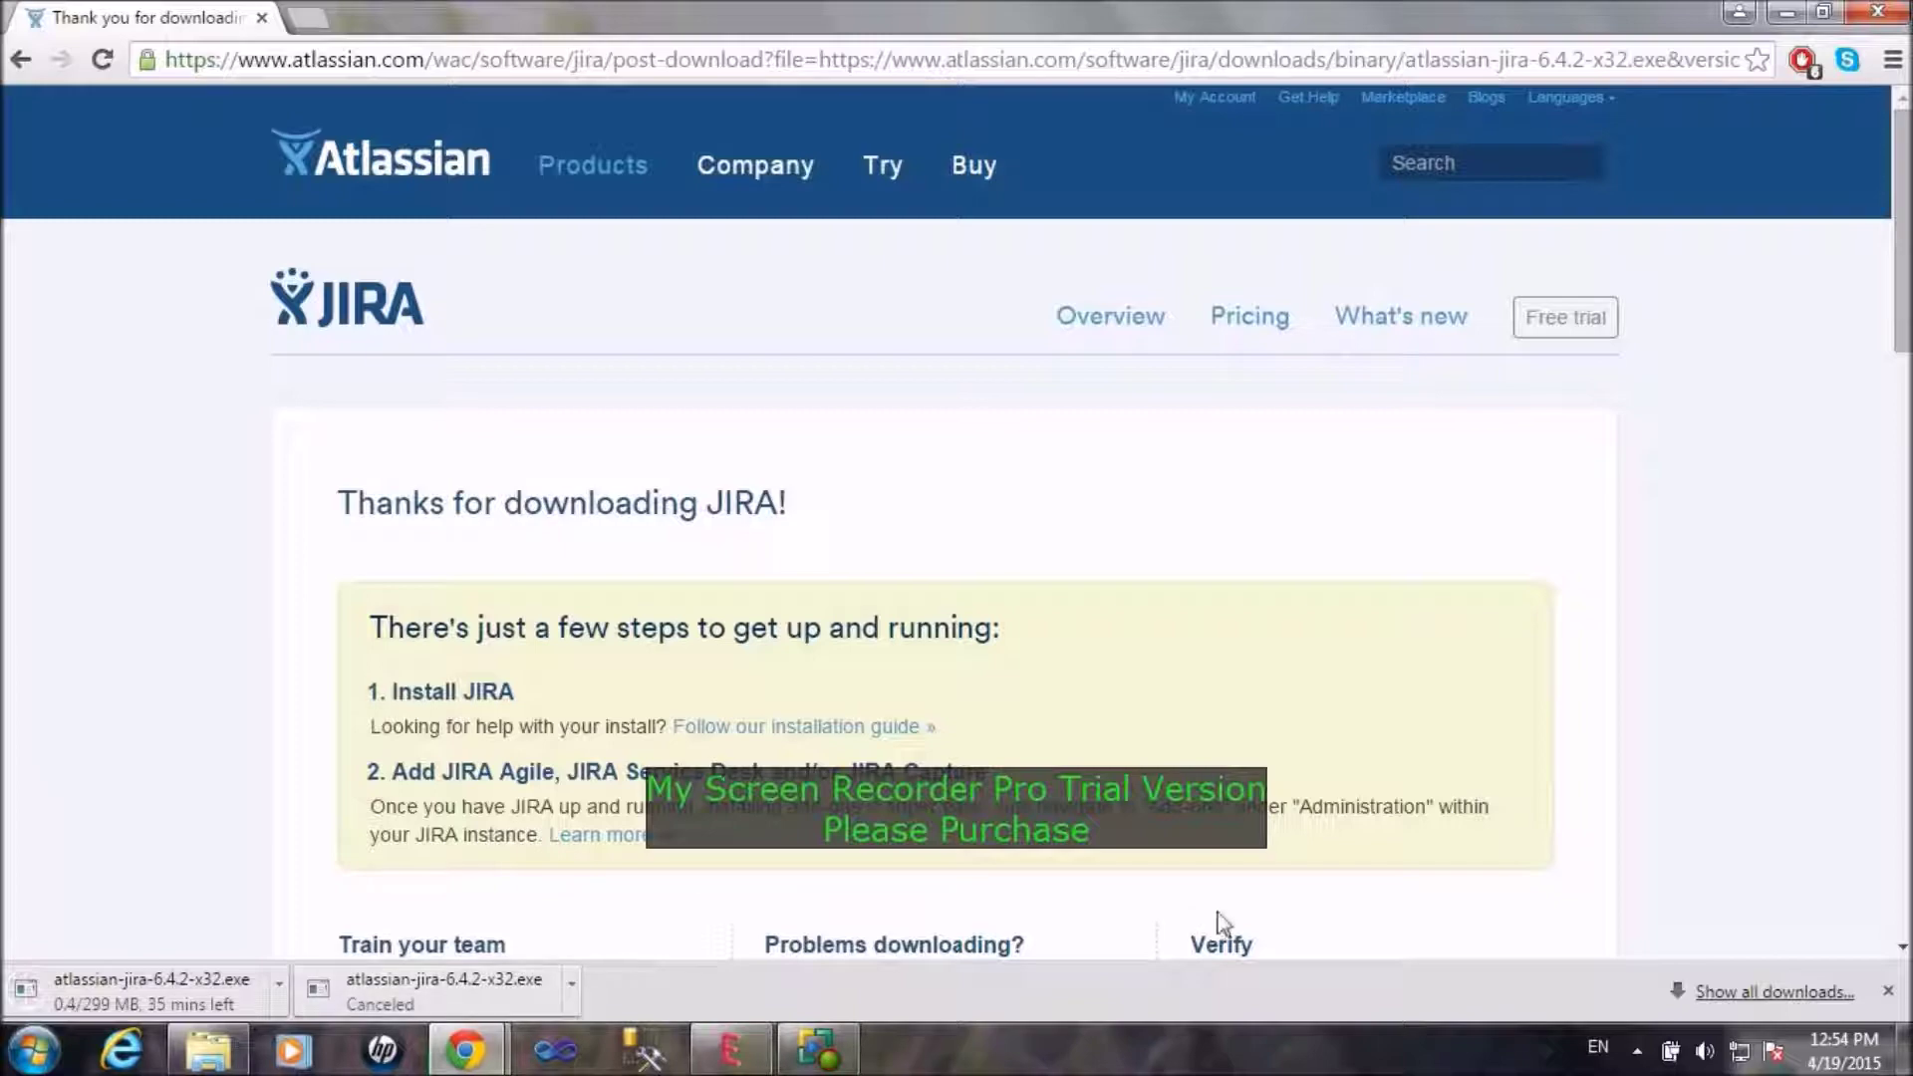
{"action": "left_click", "coordinate": [1888, 991]}
Step: Launch the atlassian-jira-6.4.1-x32 installer from the desktop, confirming Run in the security warning
{"action": "left_click", "coordinate": [1789, 12]}
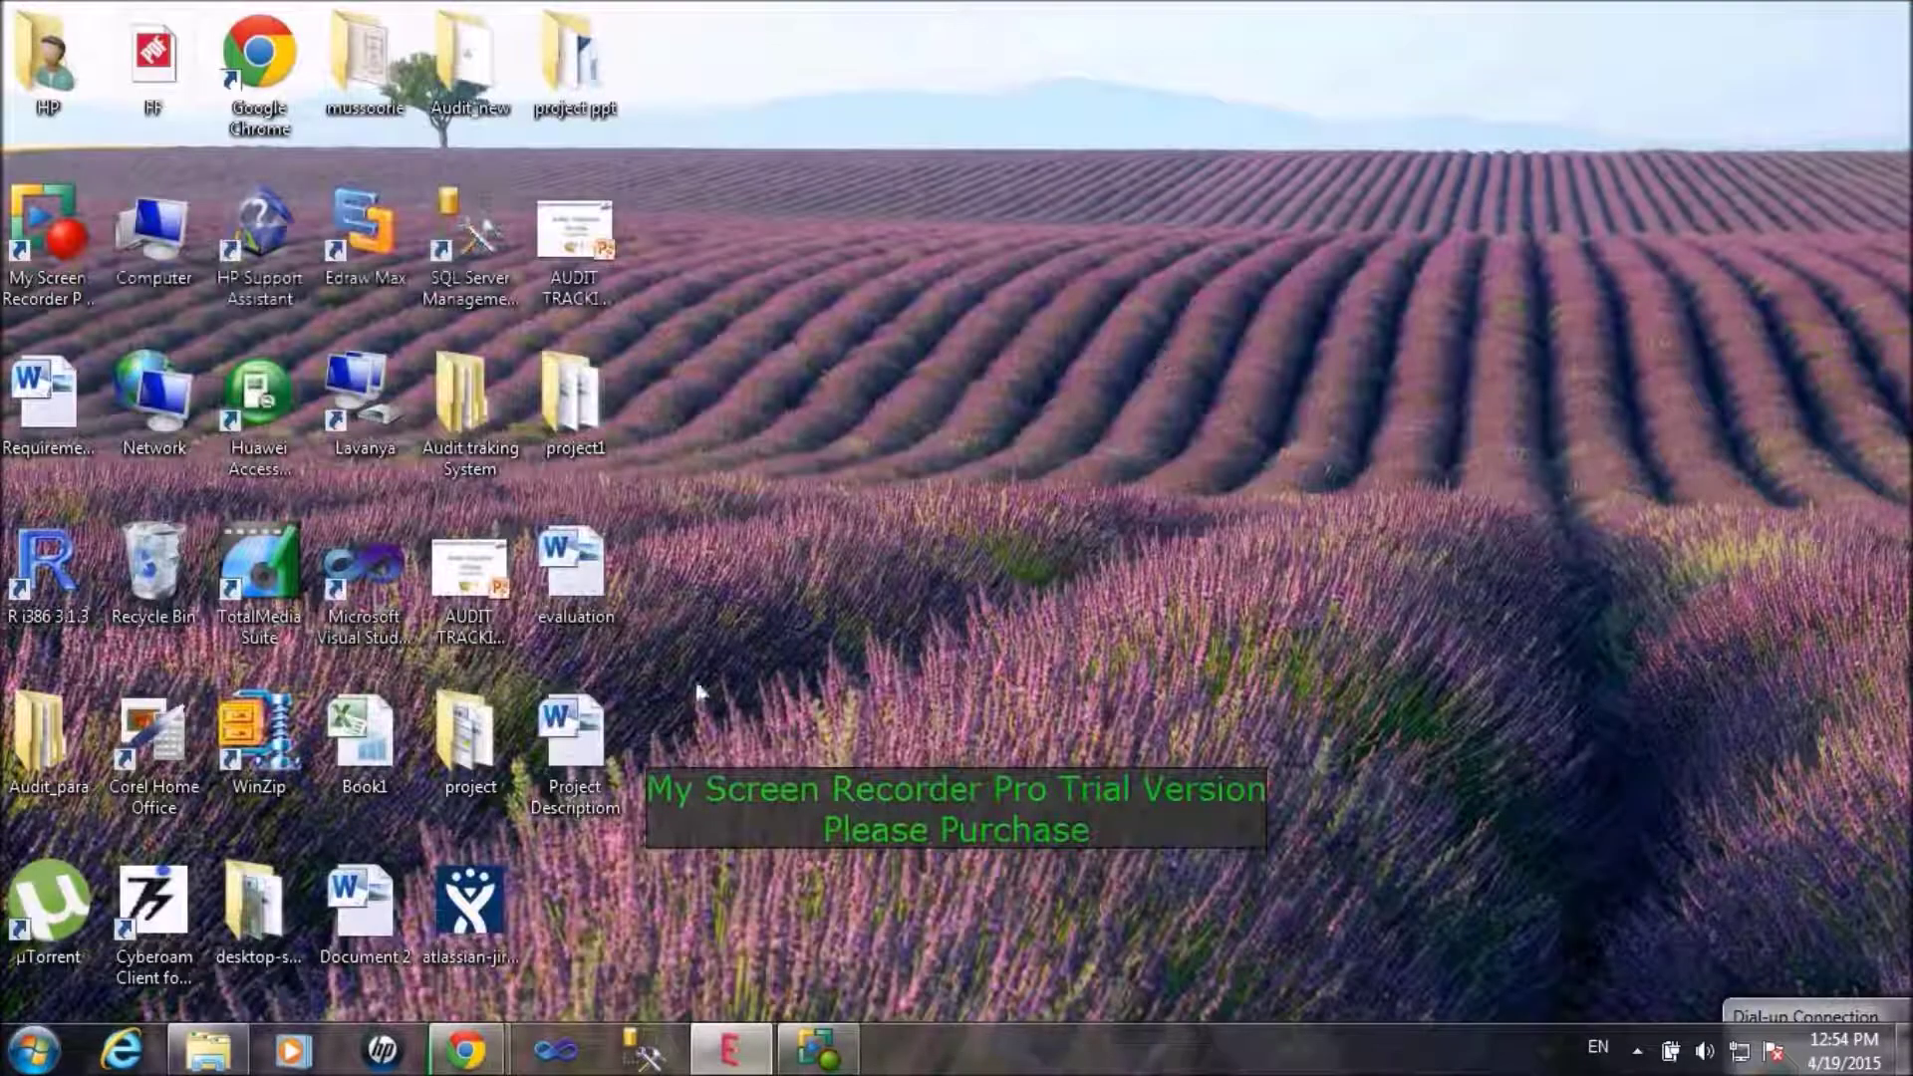
{"action": "left_click", "coordinate": [520, 894]}
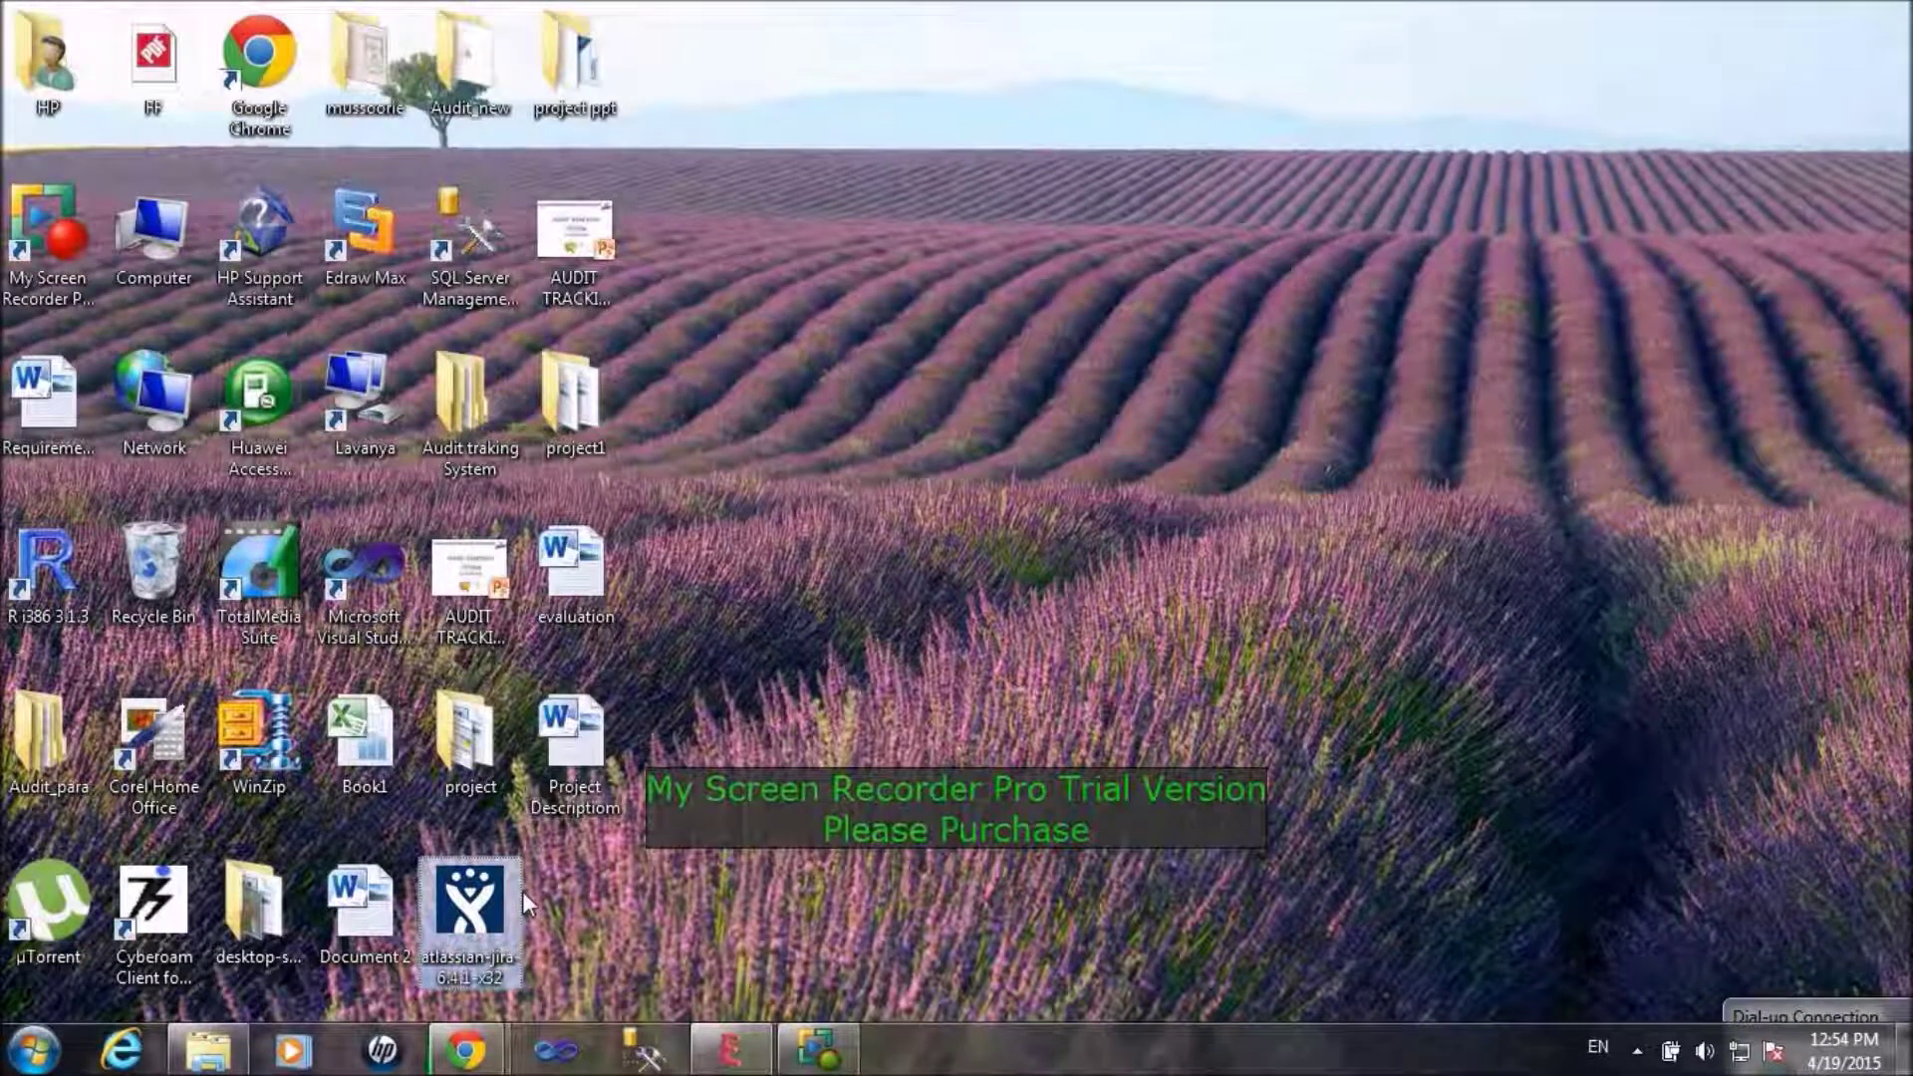
{"action": "double_click", "coordinate": [520, 894]}
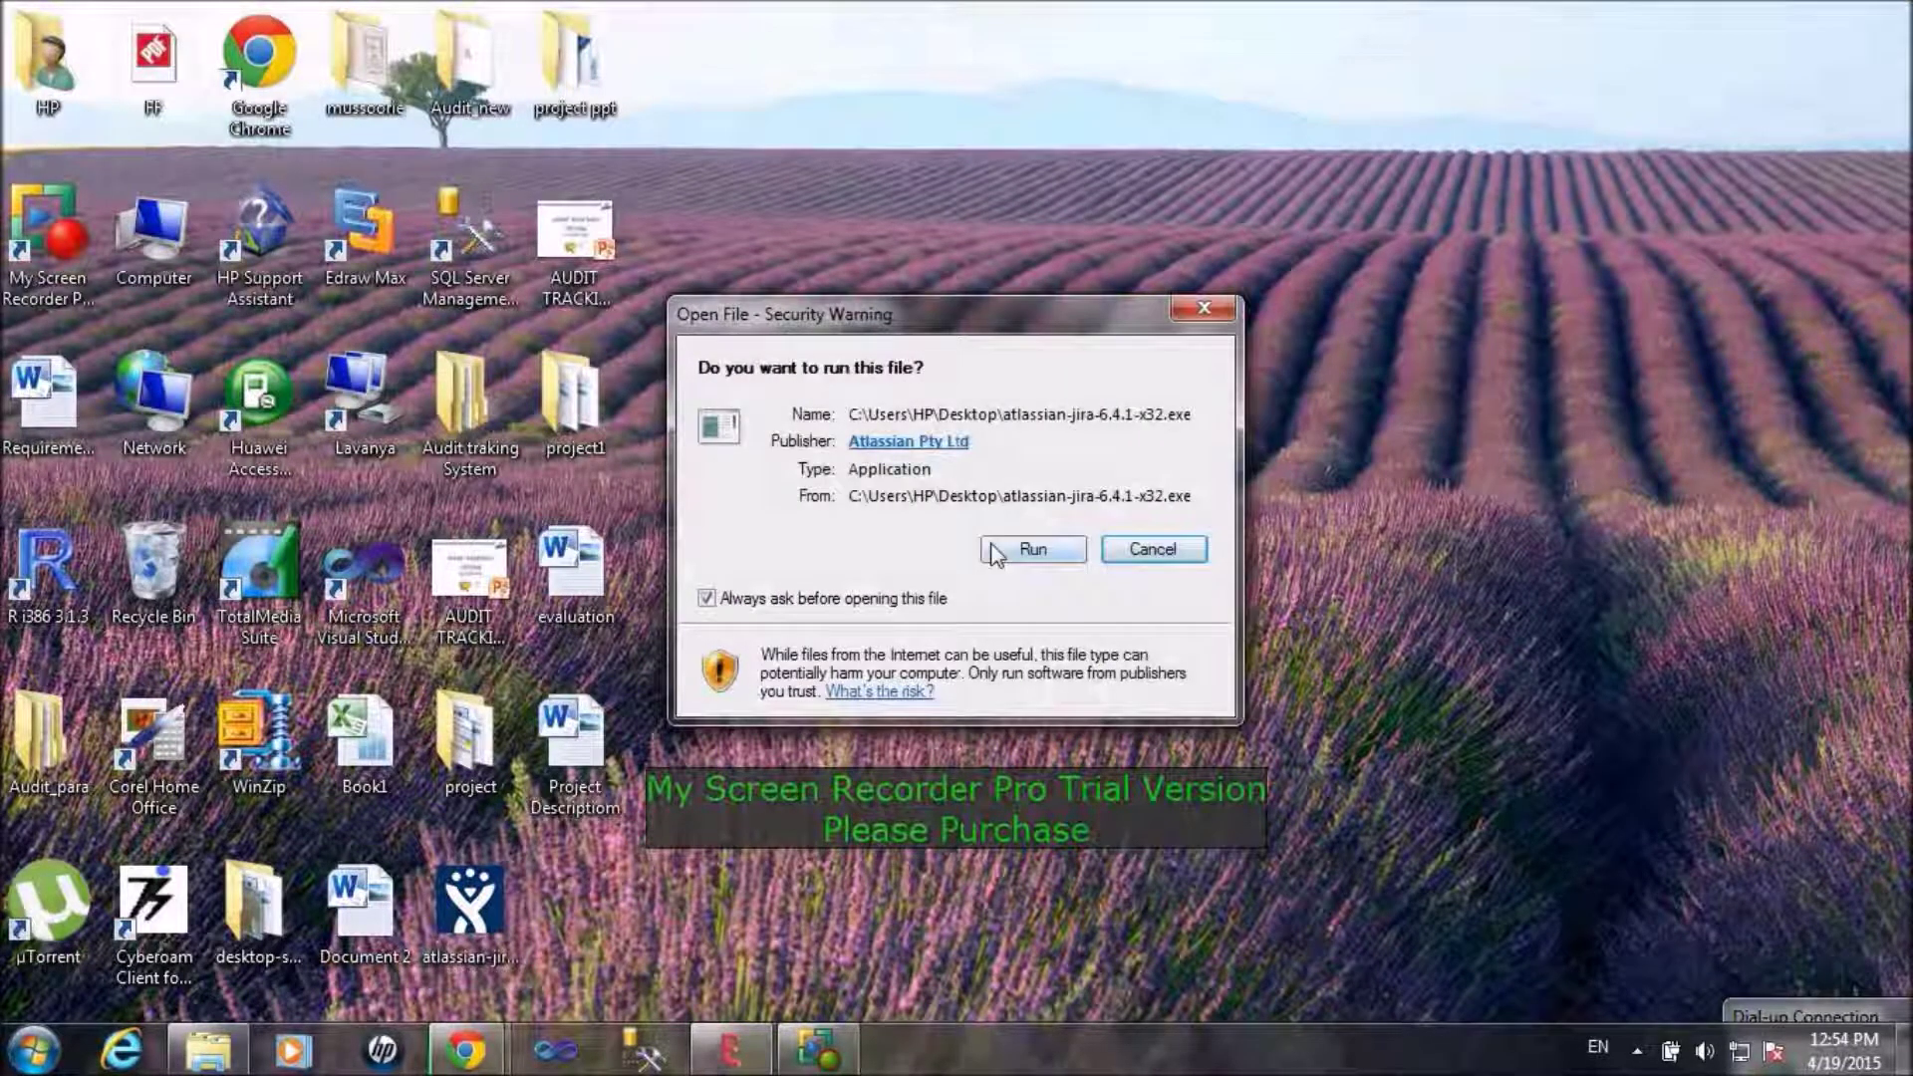
{"action": "left_click", "coordinate": [1026, 550]}
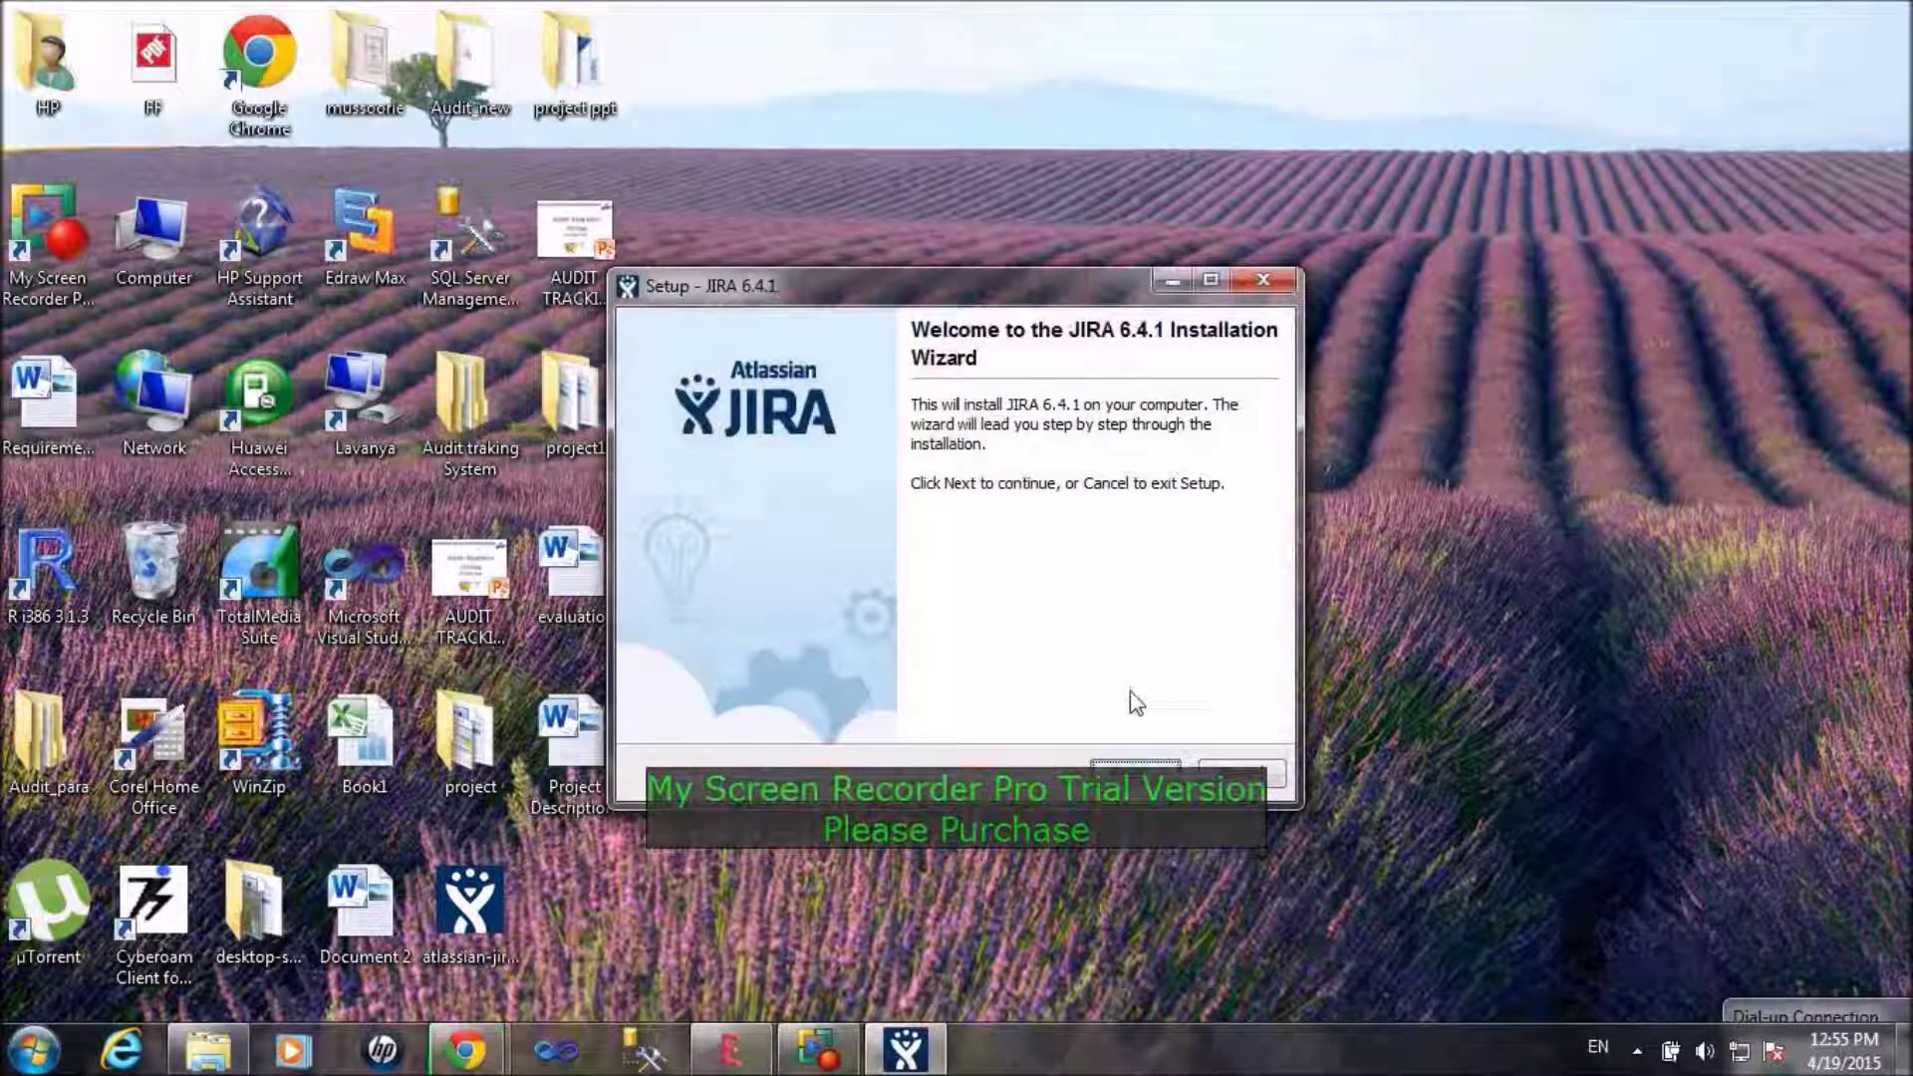
Step: Install JIRA 6.4.1 via Express Install, allowing firewall access and keeping the default home folder
{"action": "left_click", "coordinate": [1129, 765]}
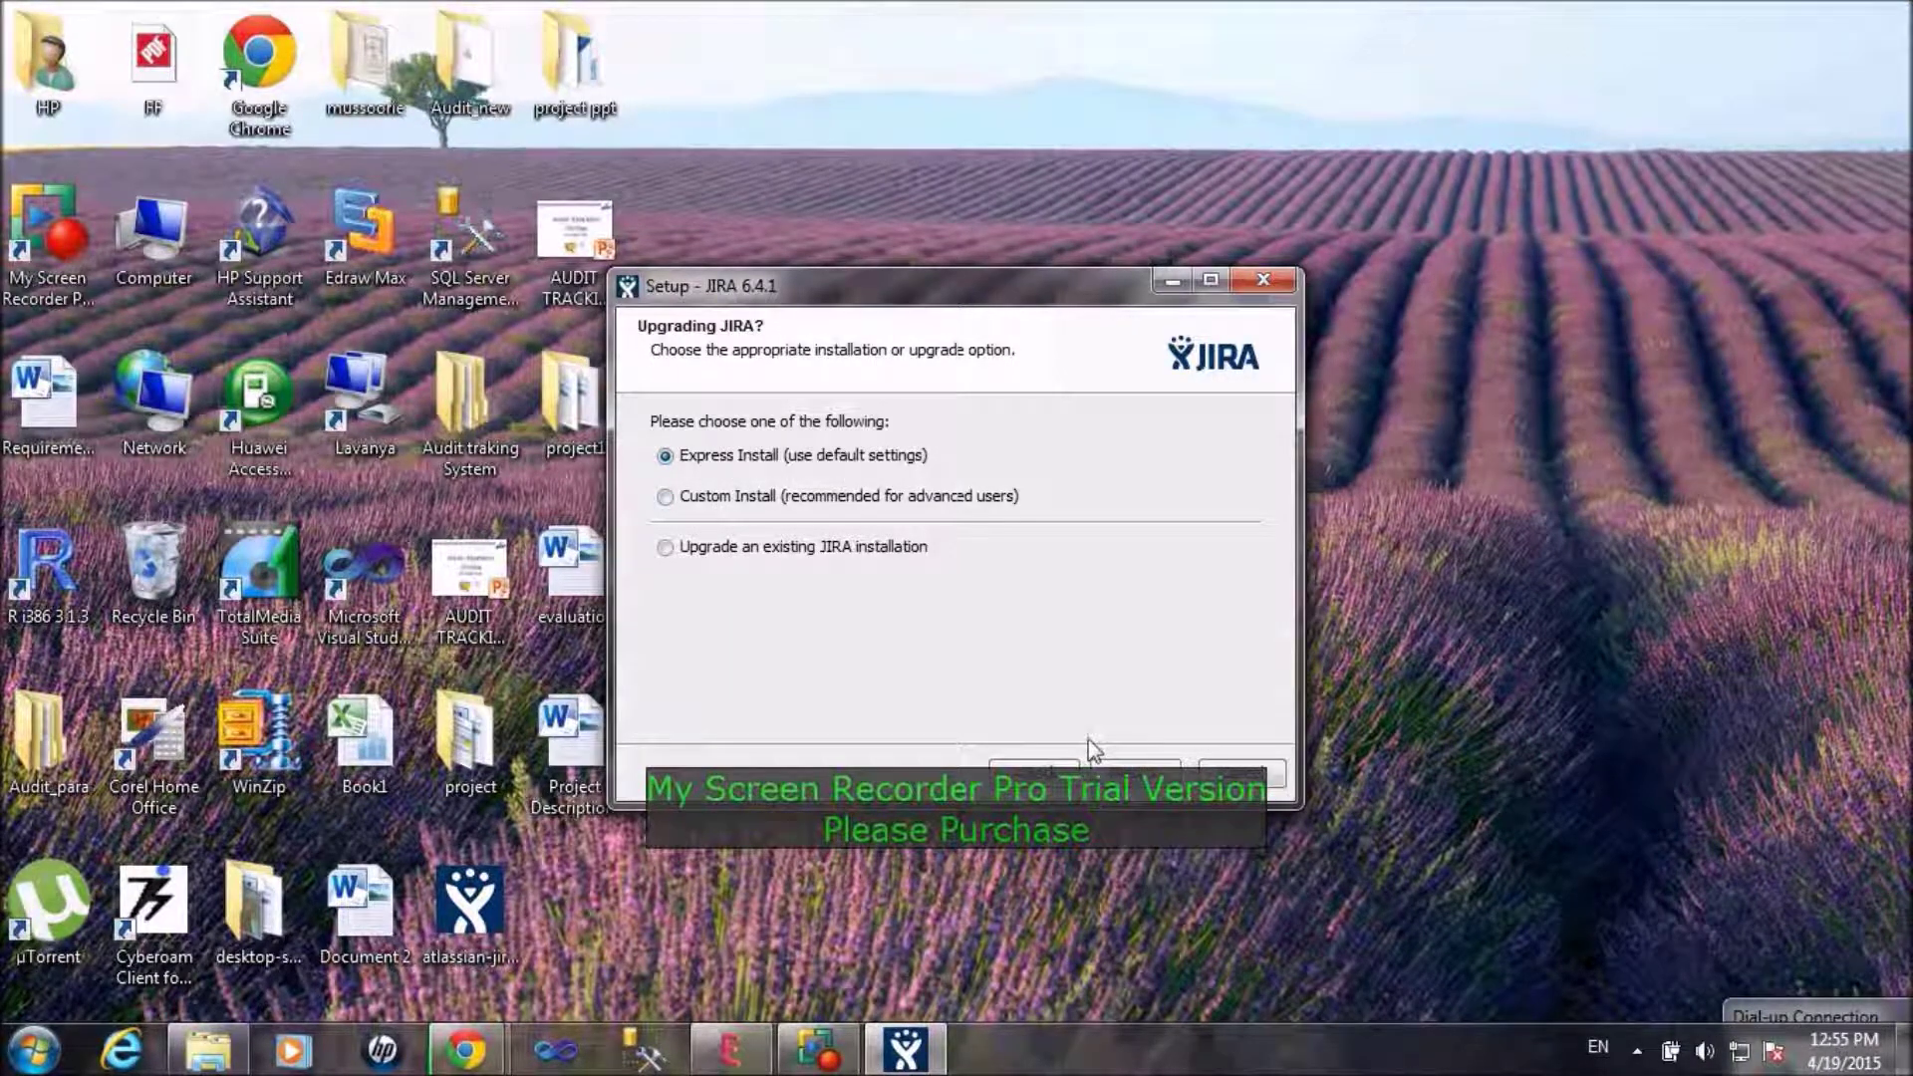
{"action": "left_click", "coordinate": [1118, 769]}
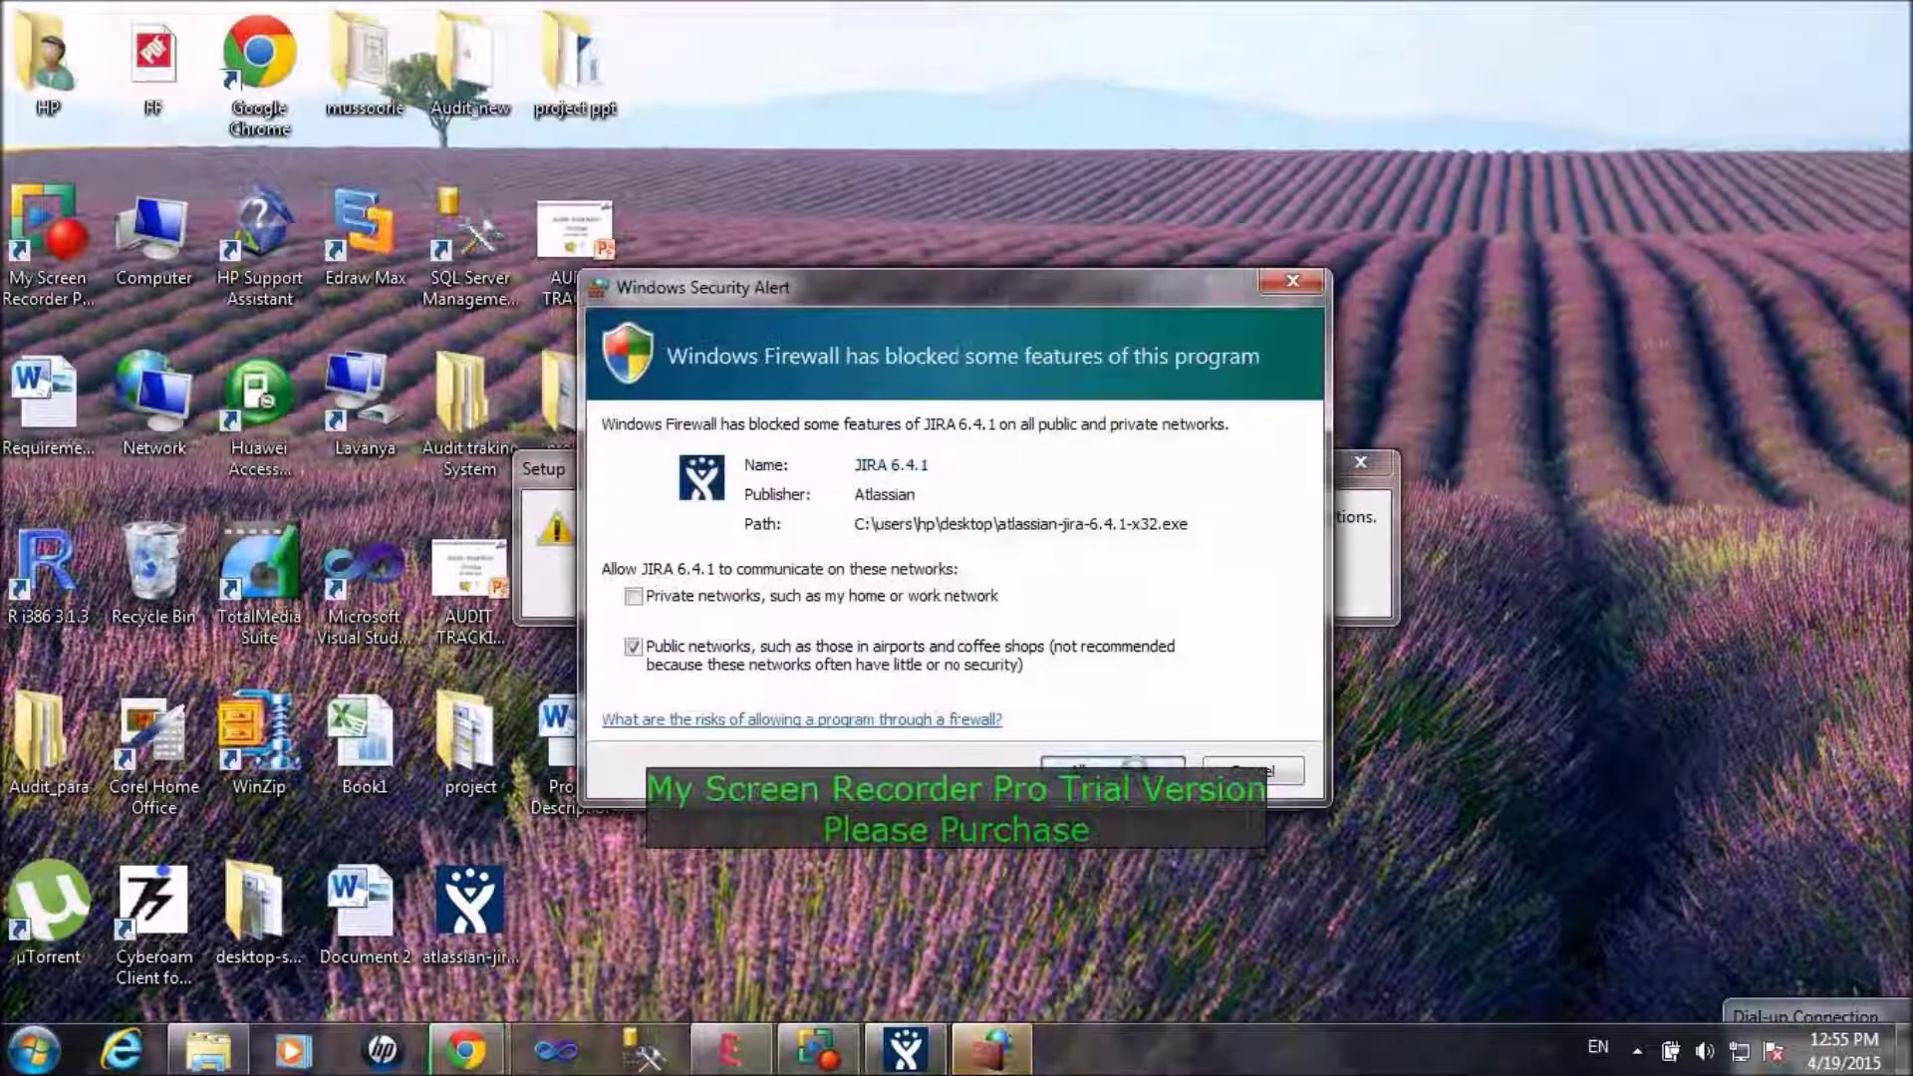
{"action": "left_click", "coordinate": [1138, 767]}
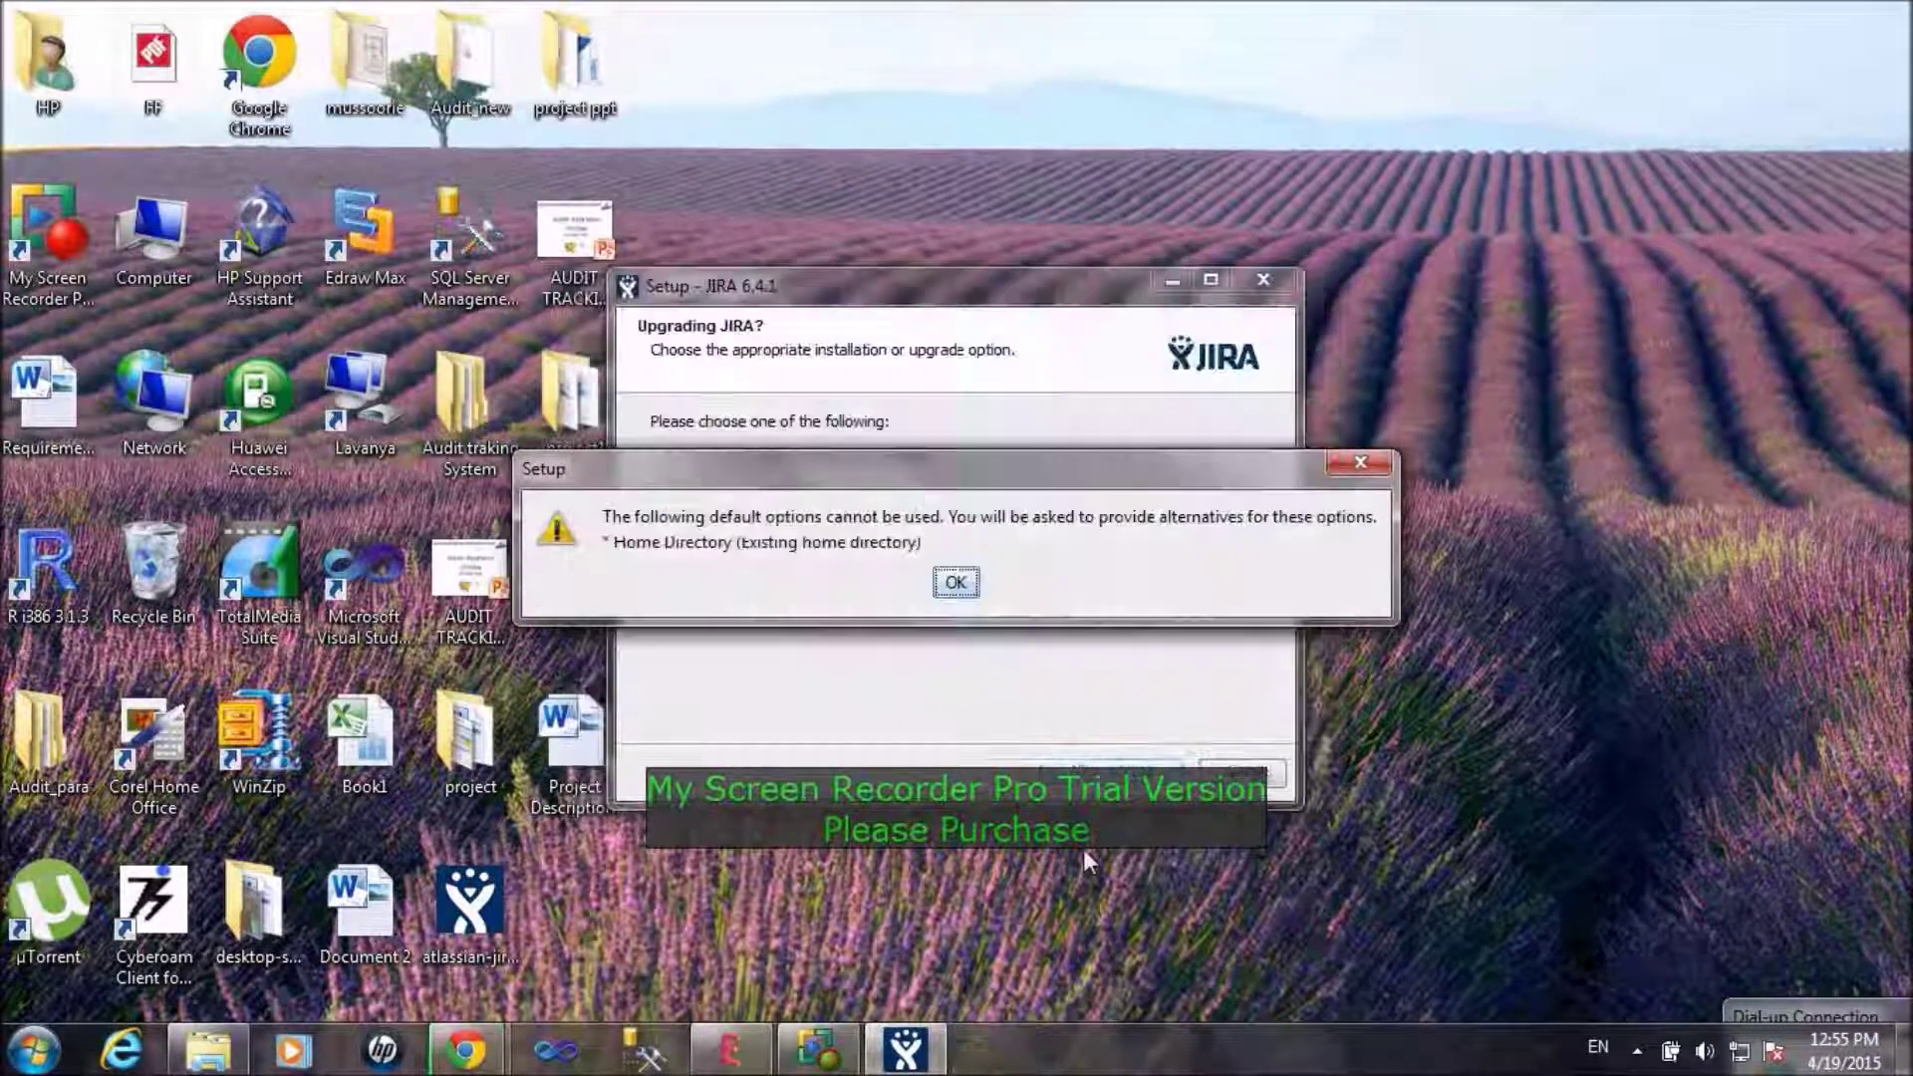
{"action": "left_click", "coordinate": [956, 583]}
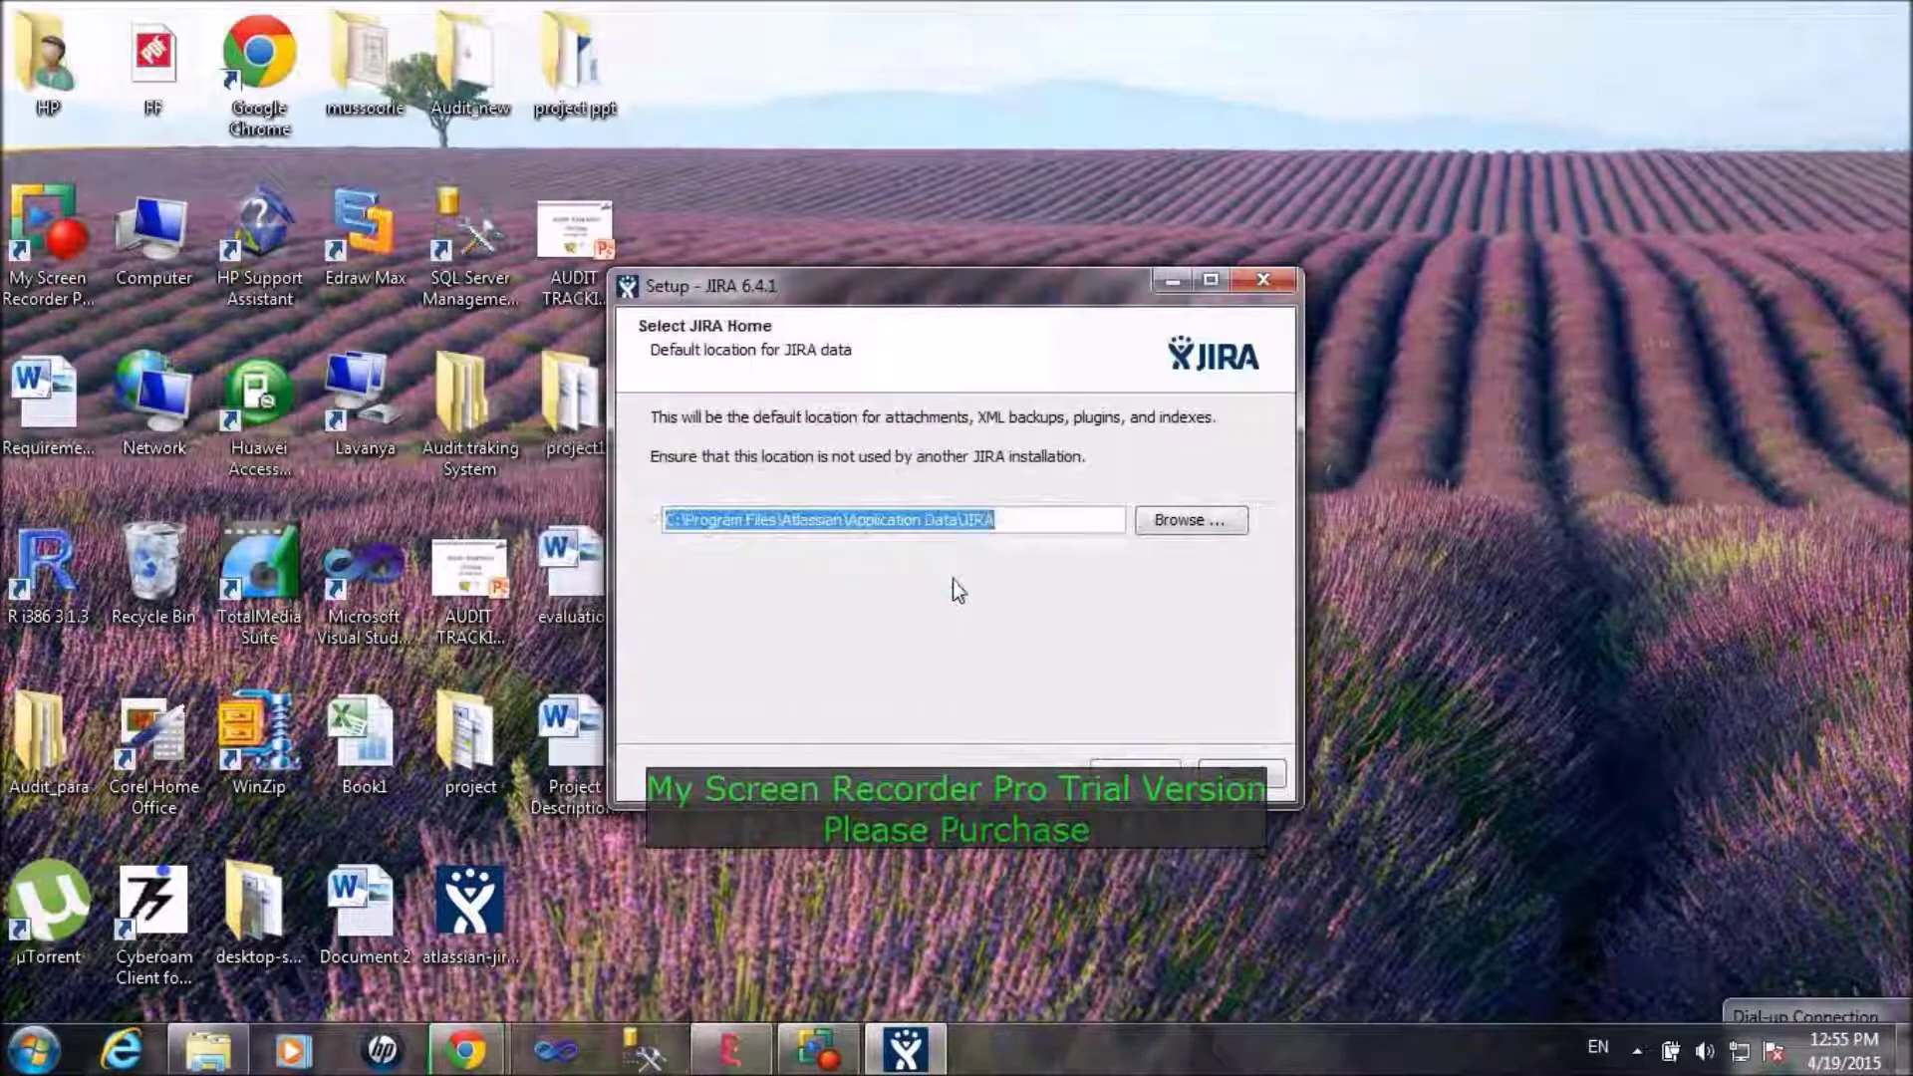
{"action": "left_click", "coordinate": [992, 519]}
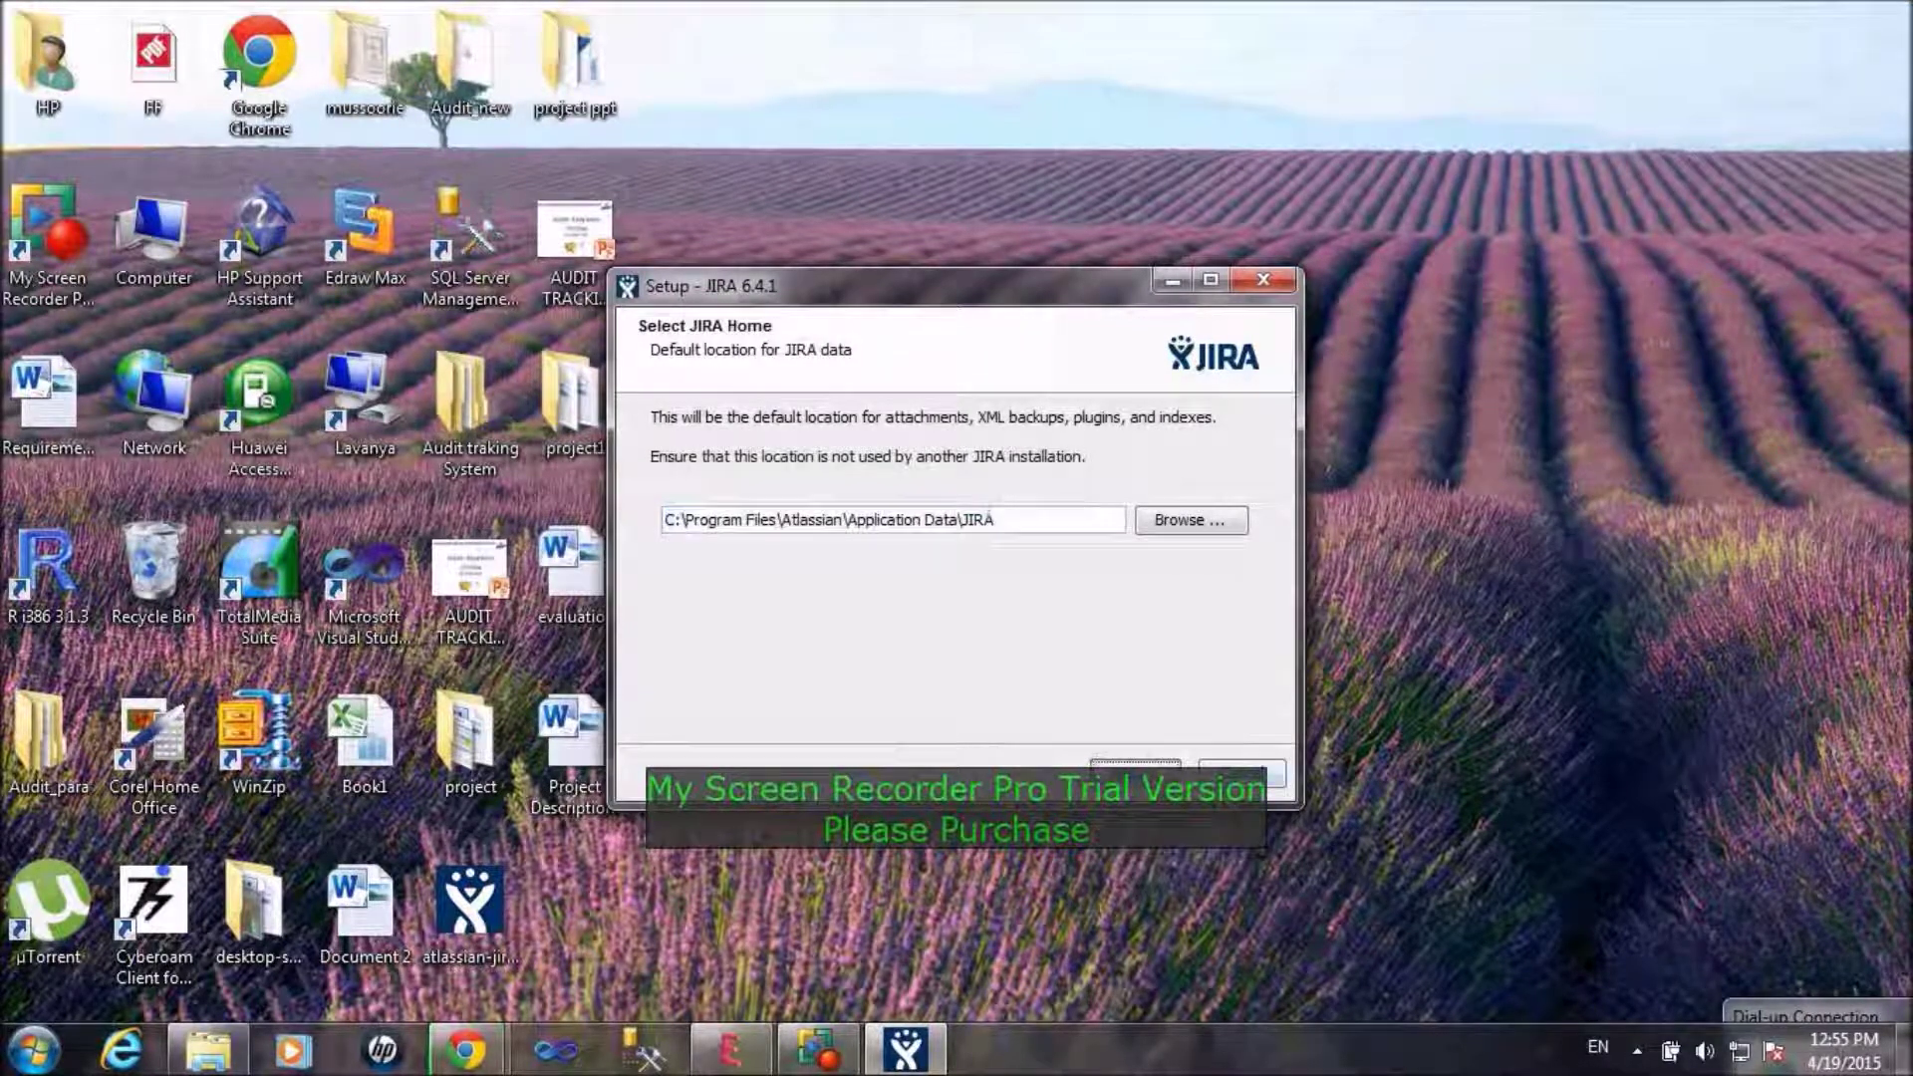
{"action": "left_click", "coordinate": [1136, 774]}
{"action": "left_click", "coordinate": [1136, 774]}
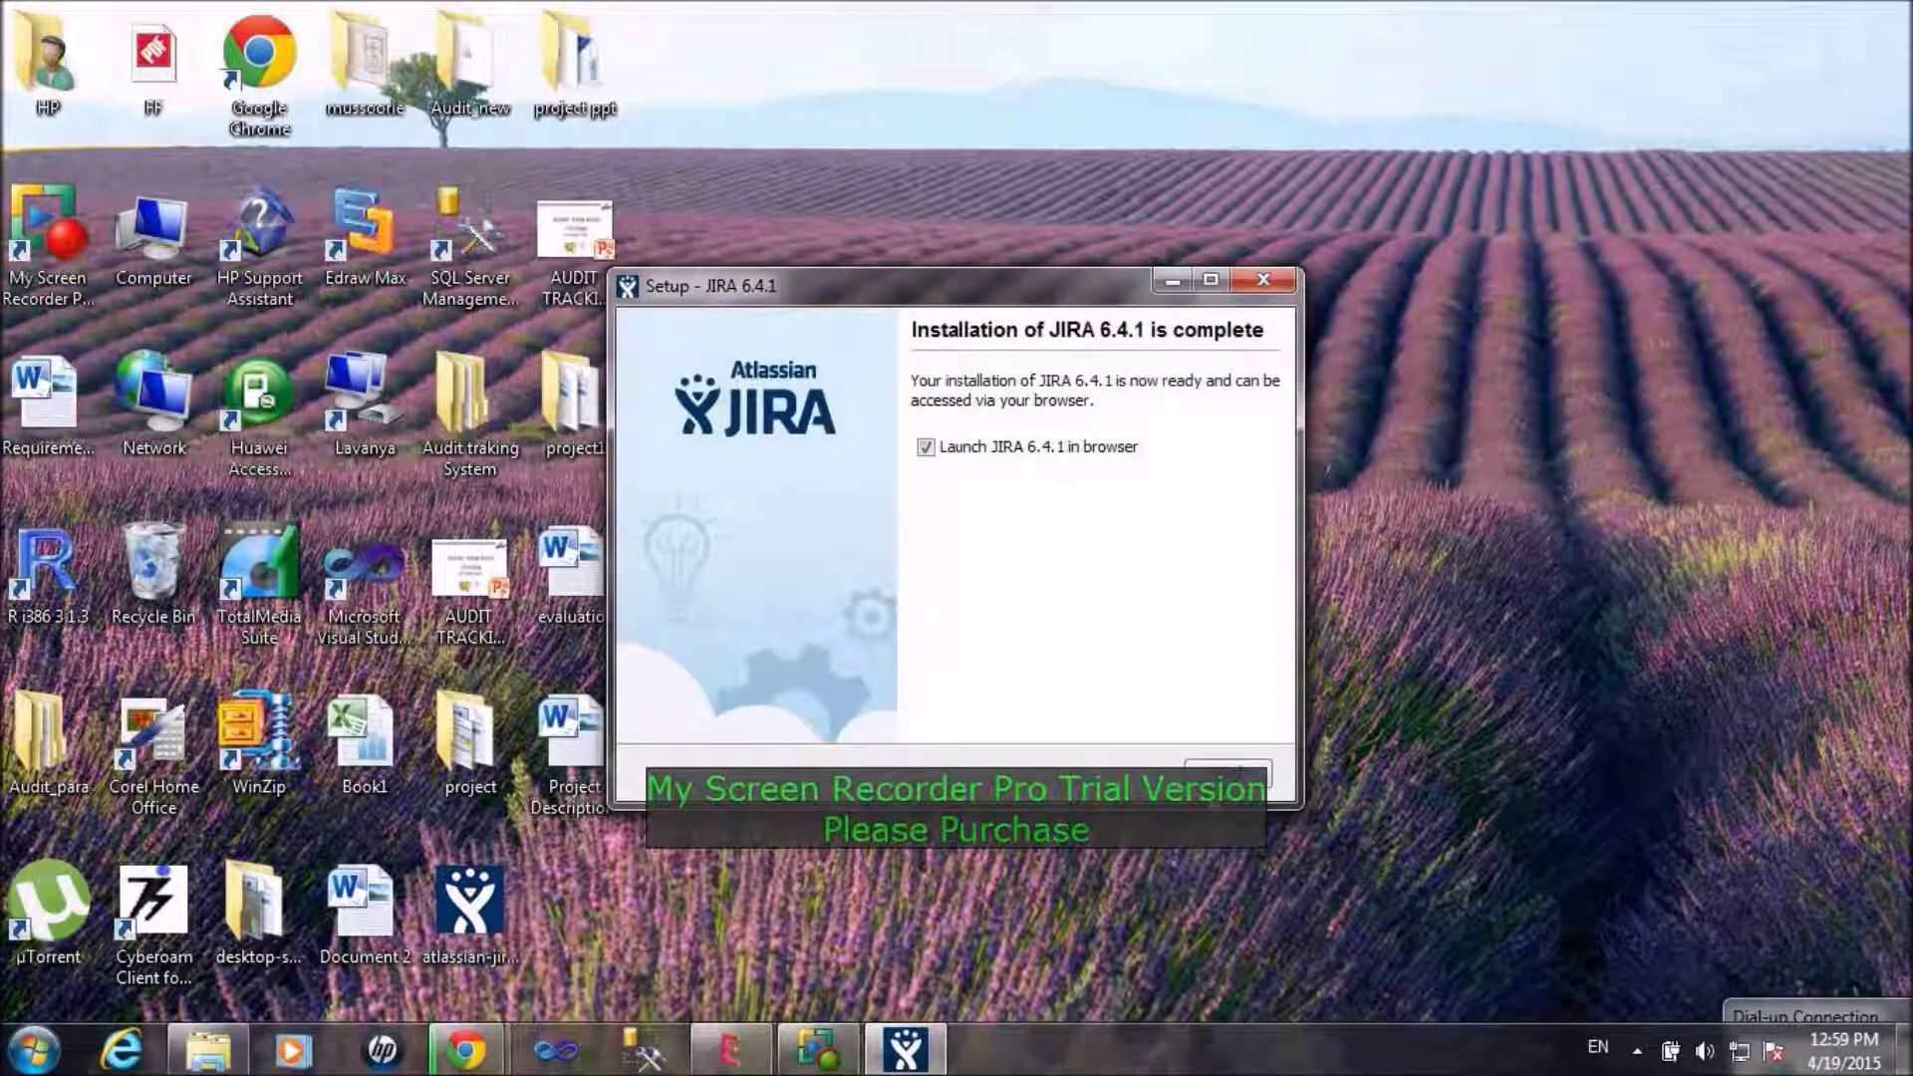
{"action": "left_click", "coordinate": [1236, 772]}
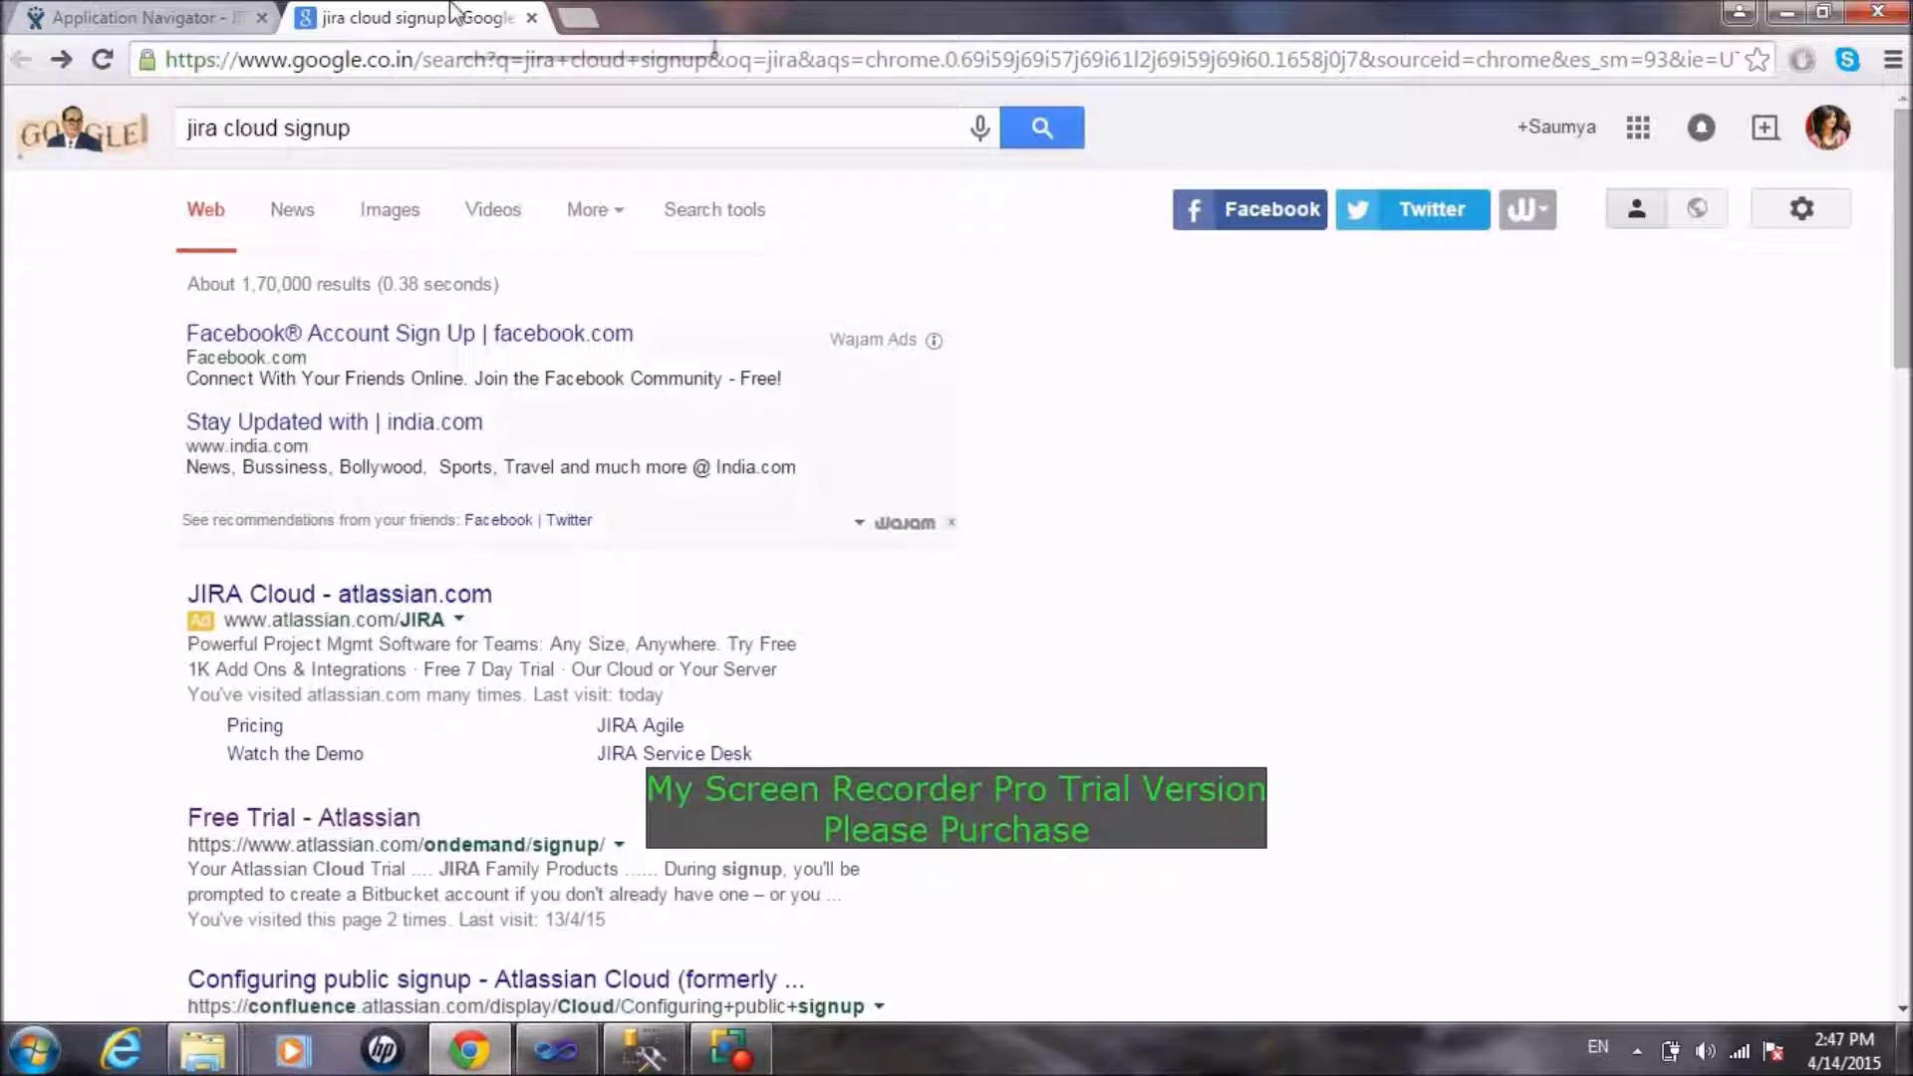
Step: Switch to the Application Navigator - JIRA browser tab
{"action": "left_click", "coordinate": [204, 14]}
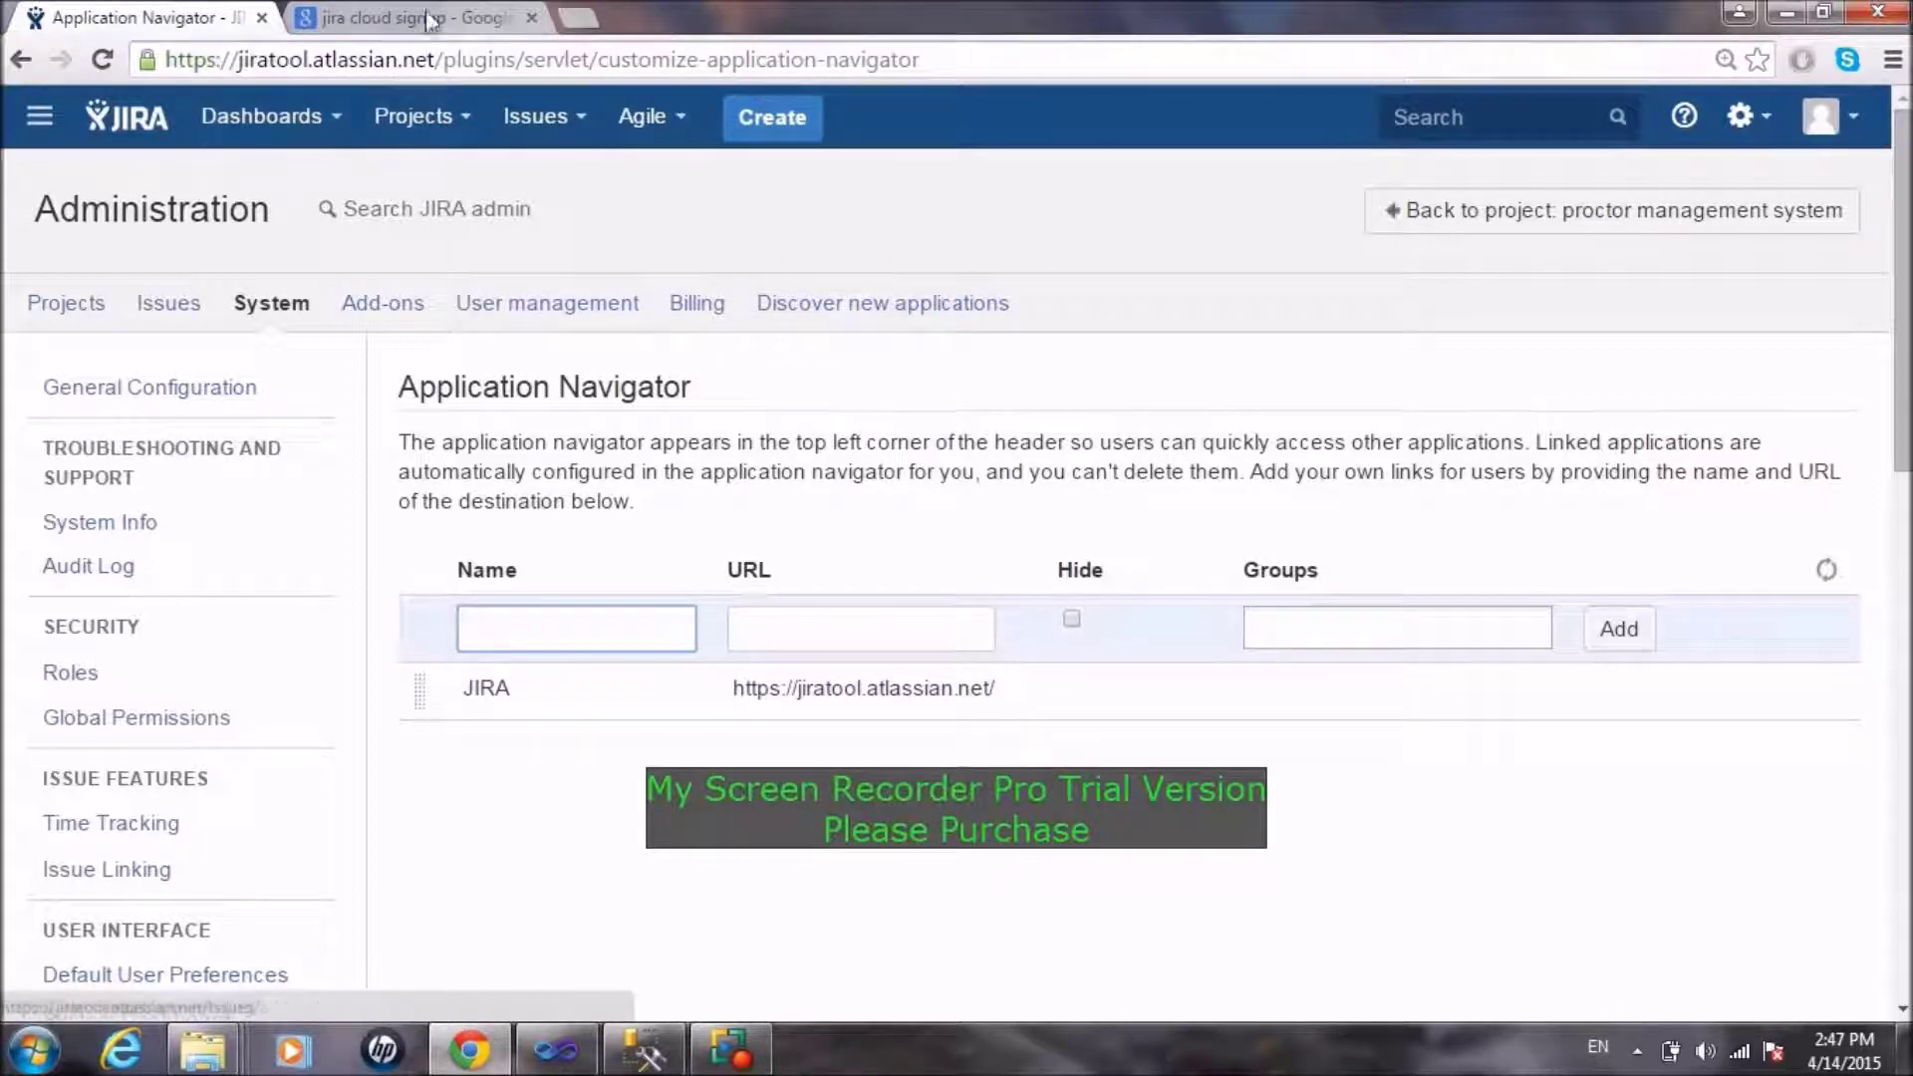
Step: Open the System Dashboard and scroll through issues PMS-2 to PMS-6 and the activity stream
{"action": "left_click", "coordinate": [289, 140]}
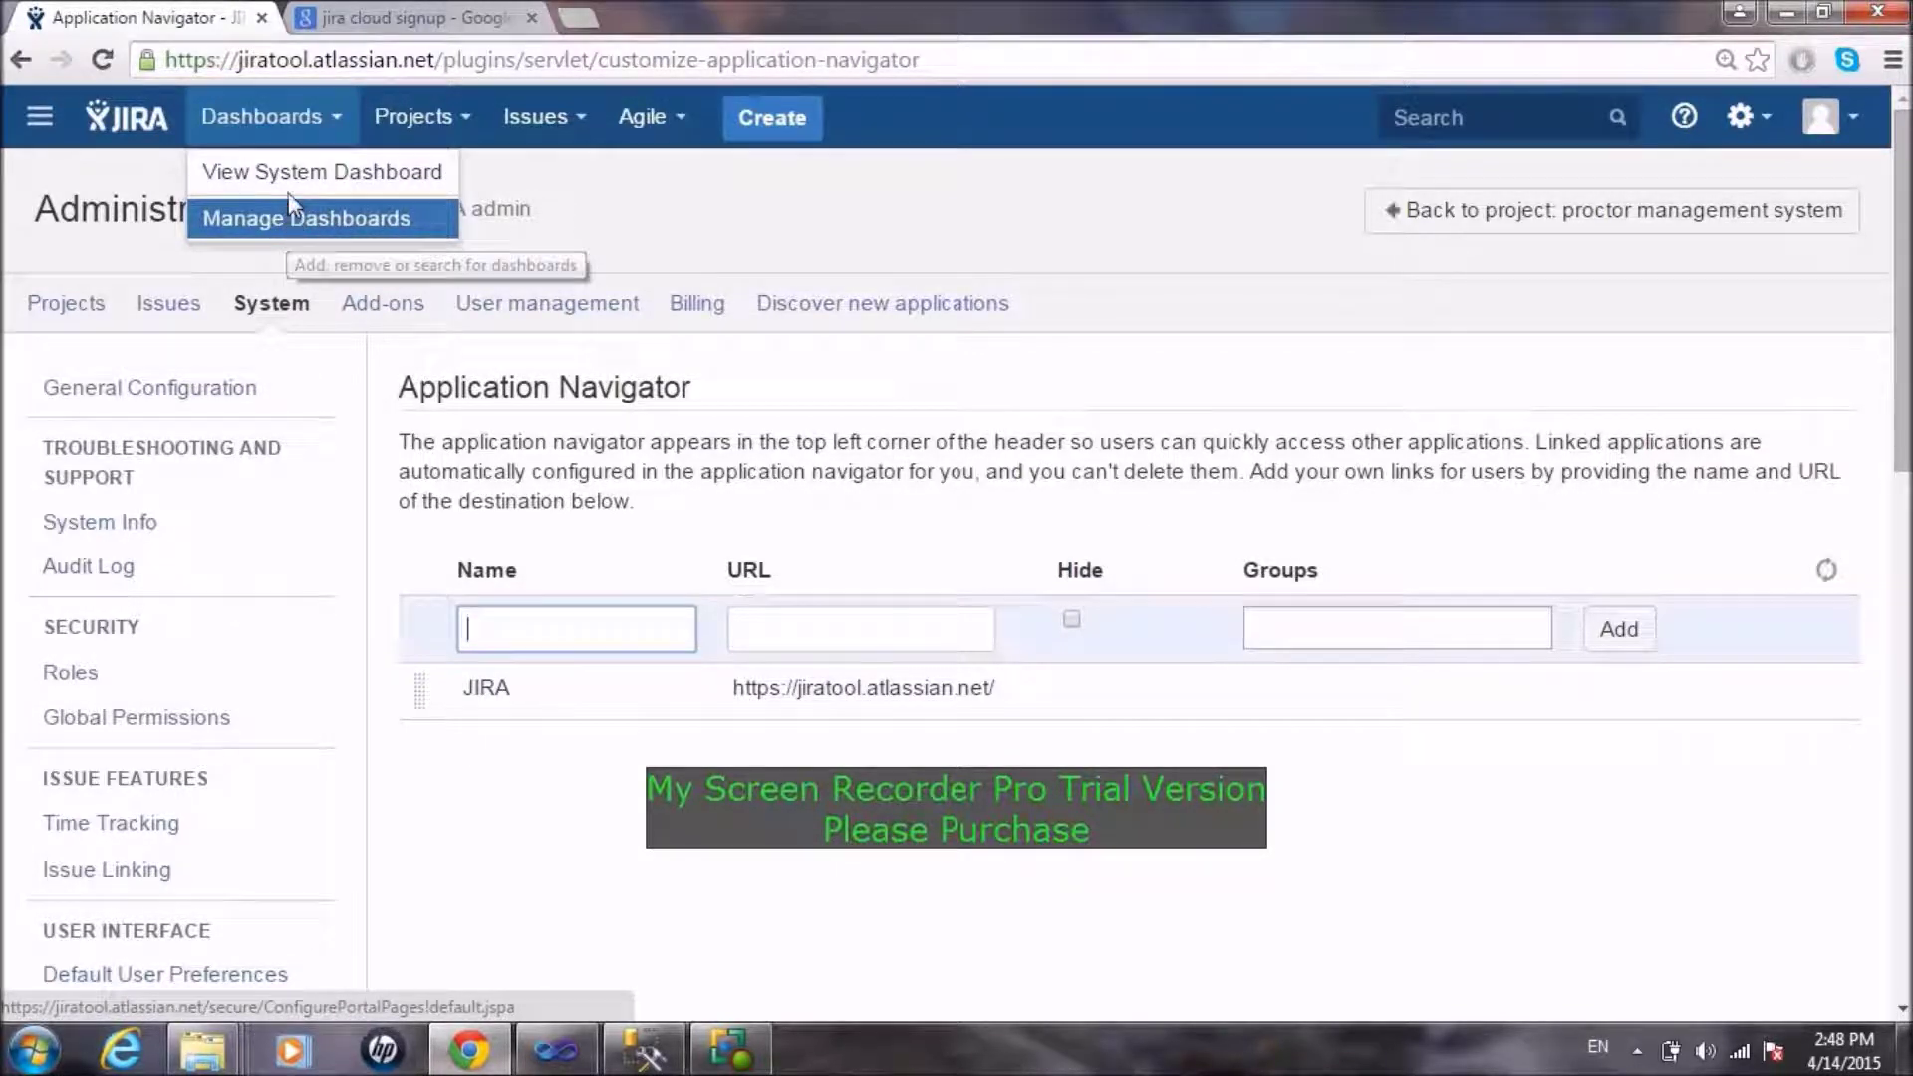
{"action": "left_click", "coordinate": [290, 176]}
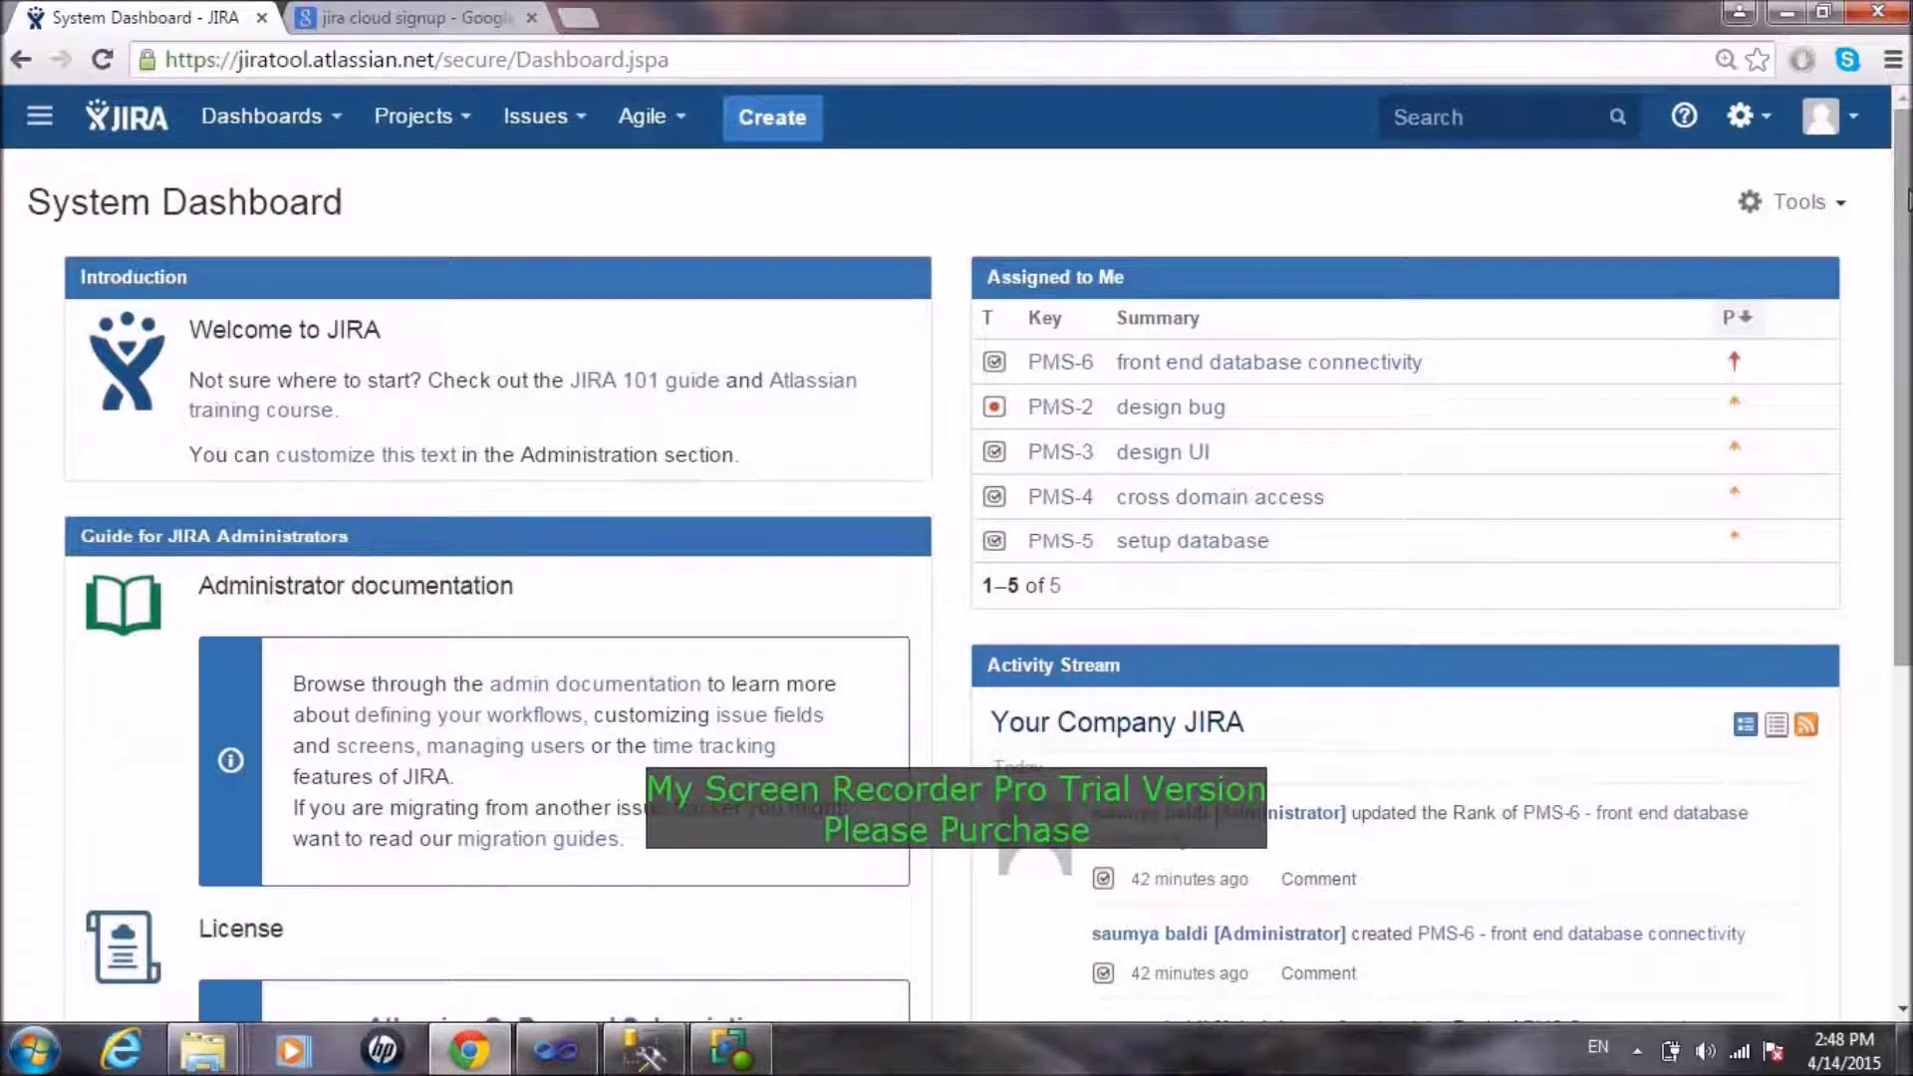
{"action": "left_click_drag", "start_coordinate": [1905, 200], "coordinate": [1905, 306]}
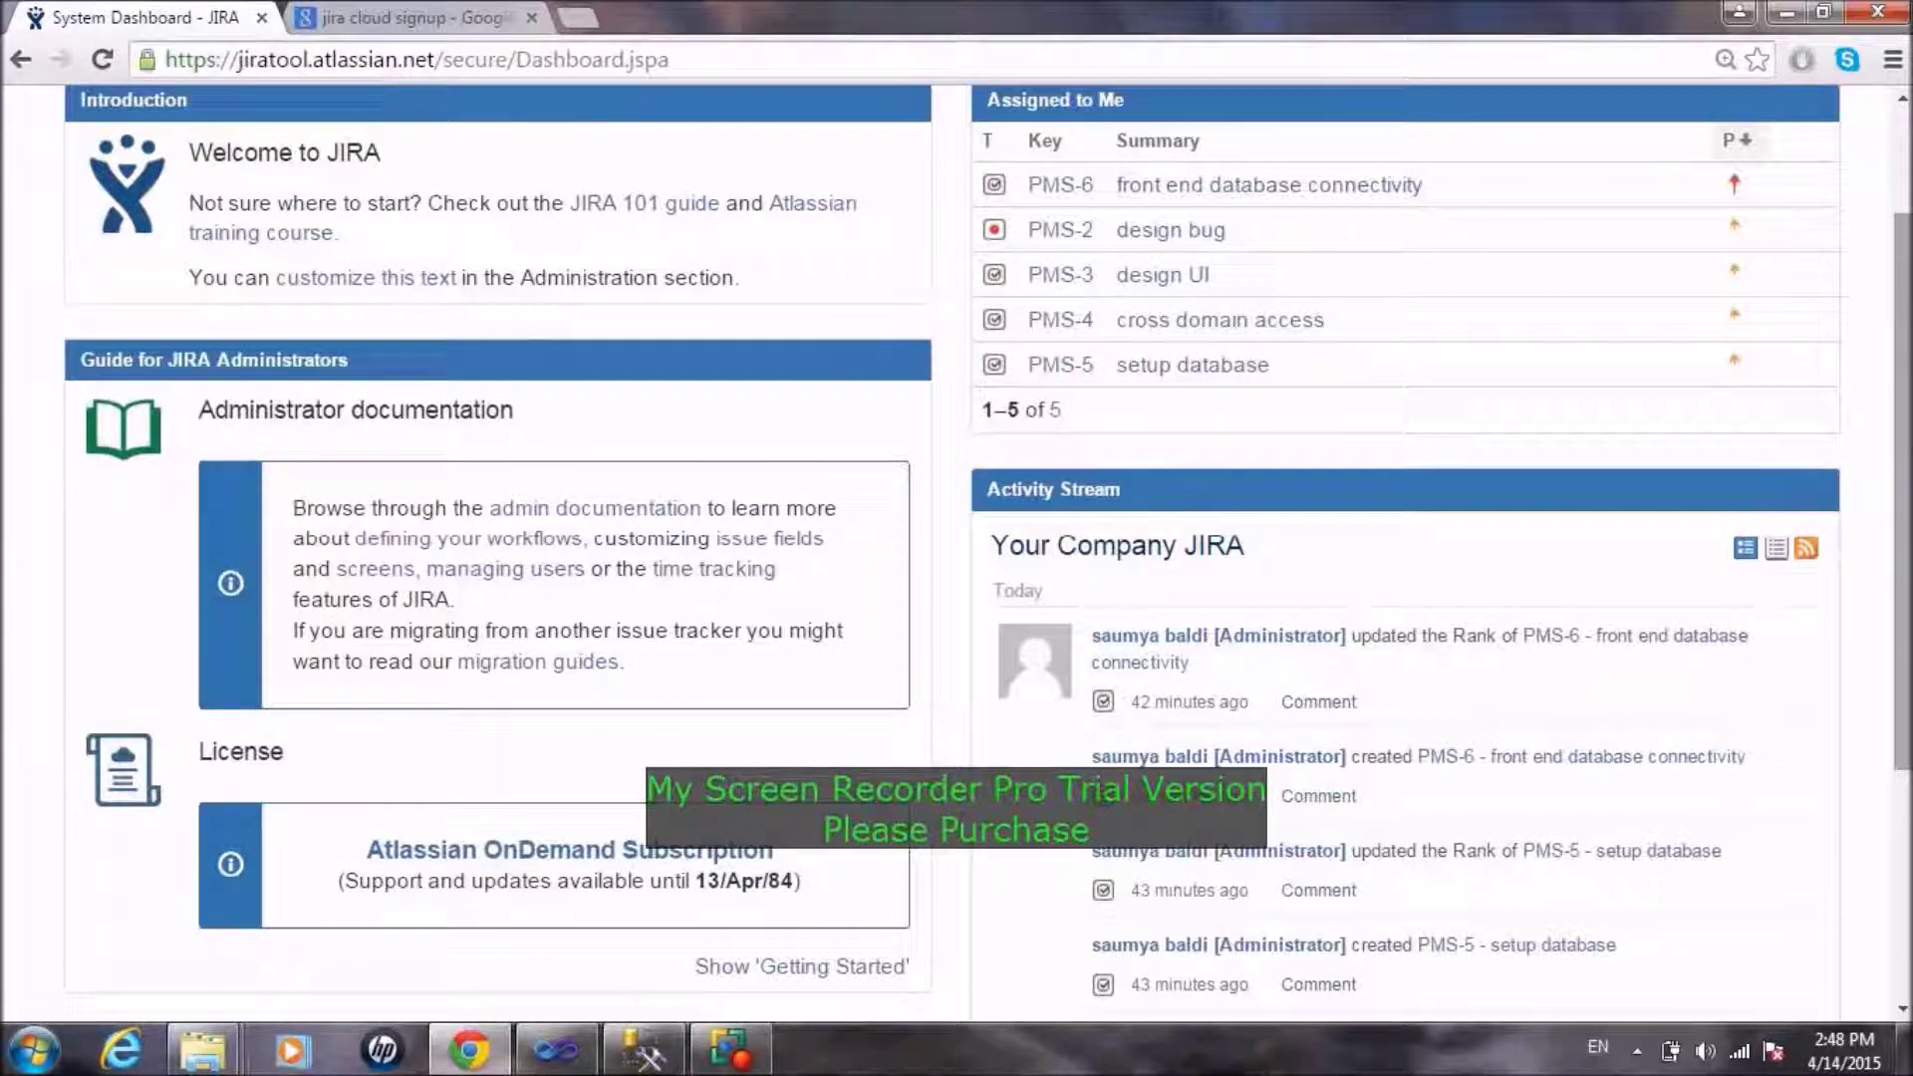
{"action": "scroll", "coordinate": [1903, 328], "scroll_direction": "down", "scroll_amount": 2}
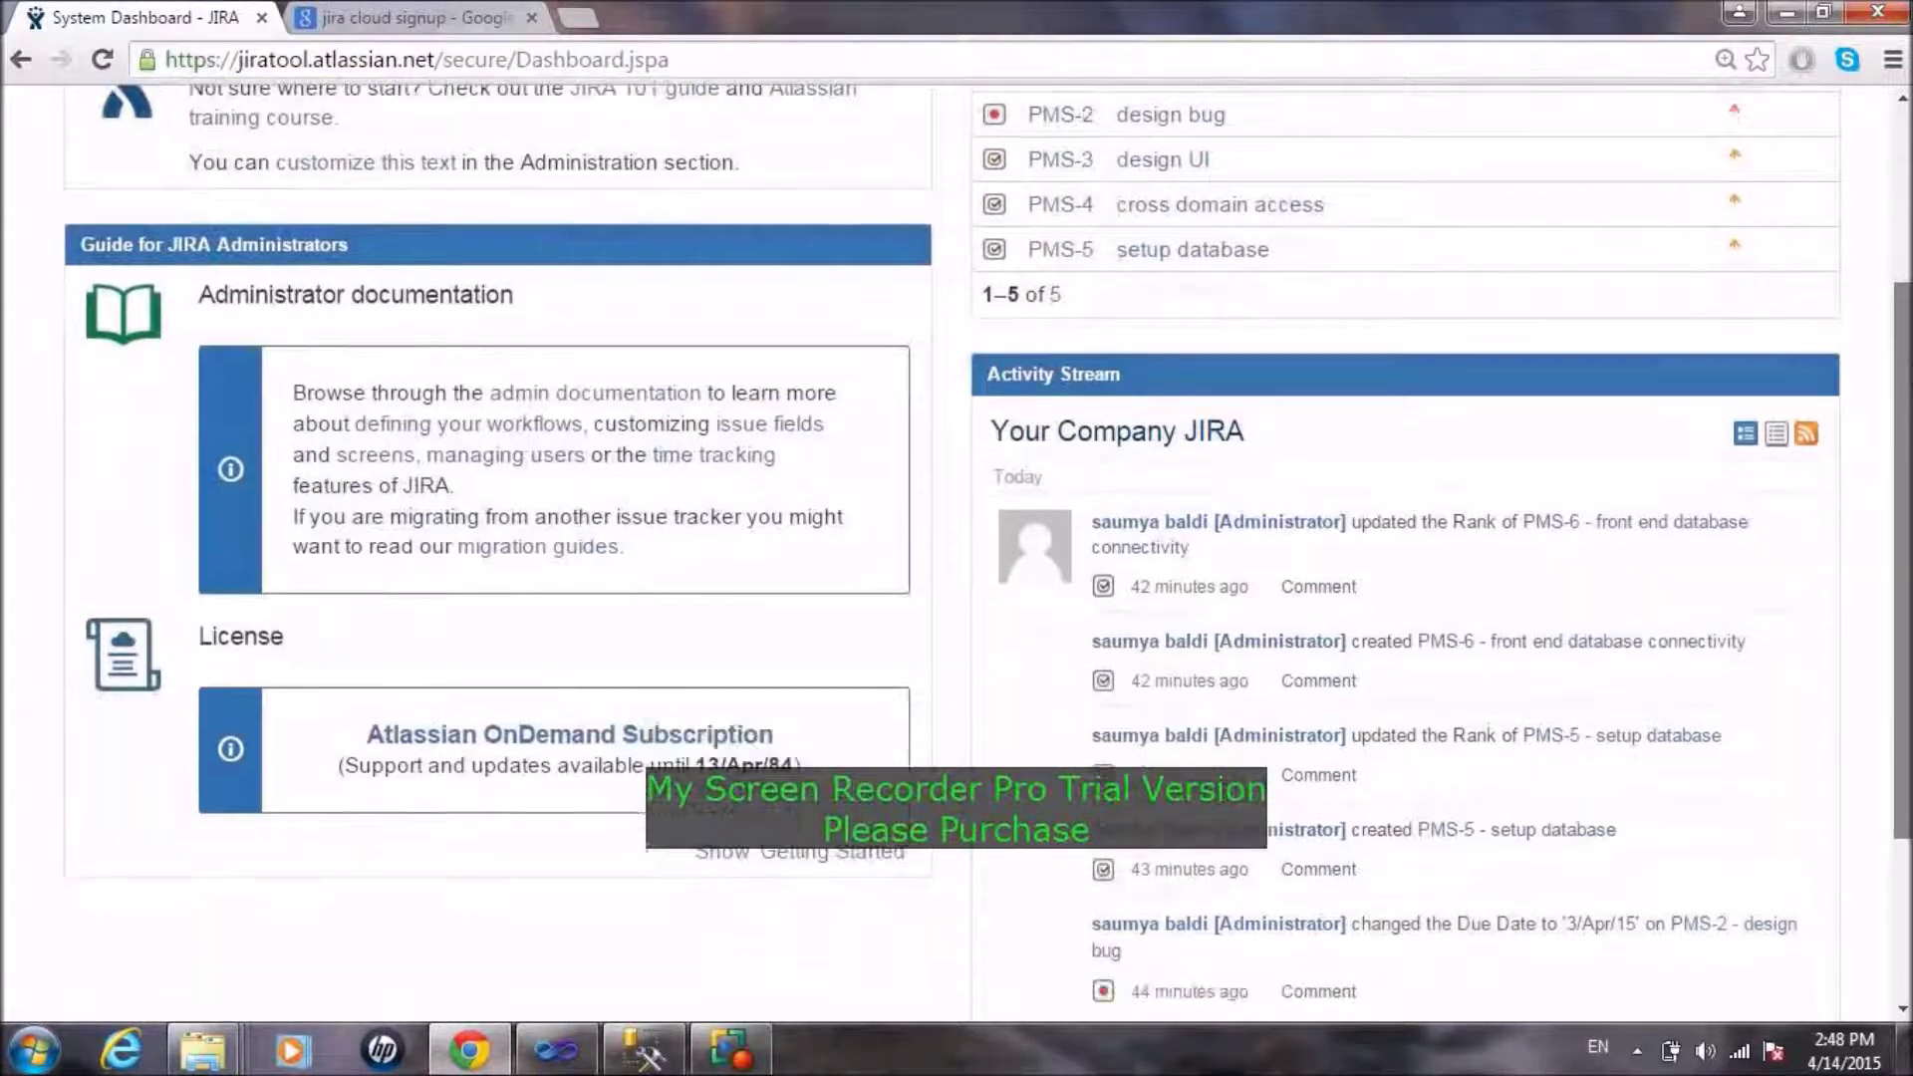
{"action": "scroll", "coordinate": [1836, 418], "scroll_direction": "down", "scroll_amount": 3}
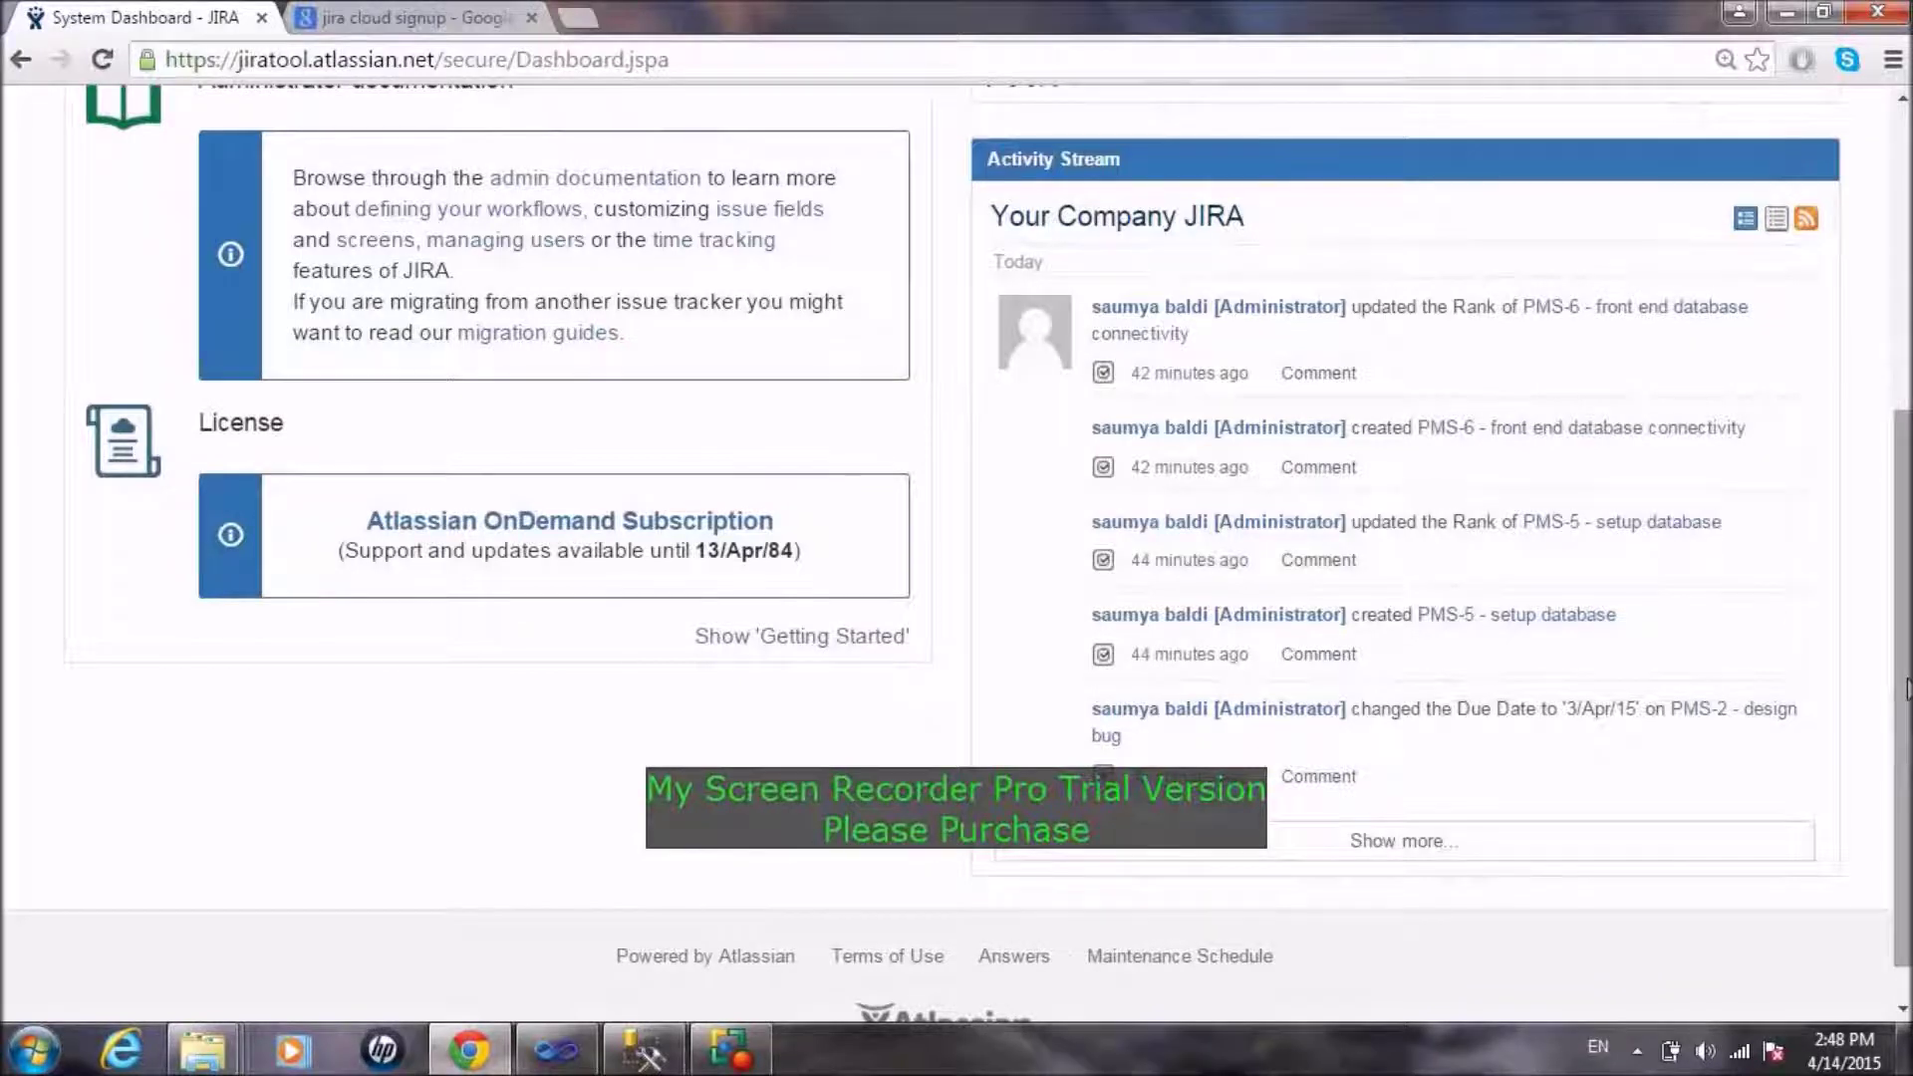
{"action": "left_click_drag", "start_coordinate": [1905, 687], "coordinate": [1905, 378]}
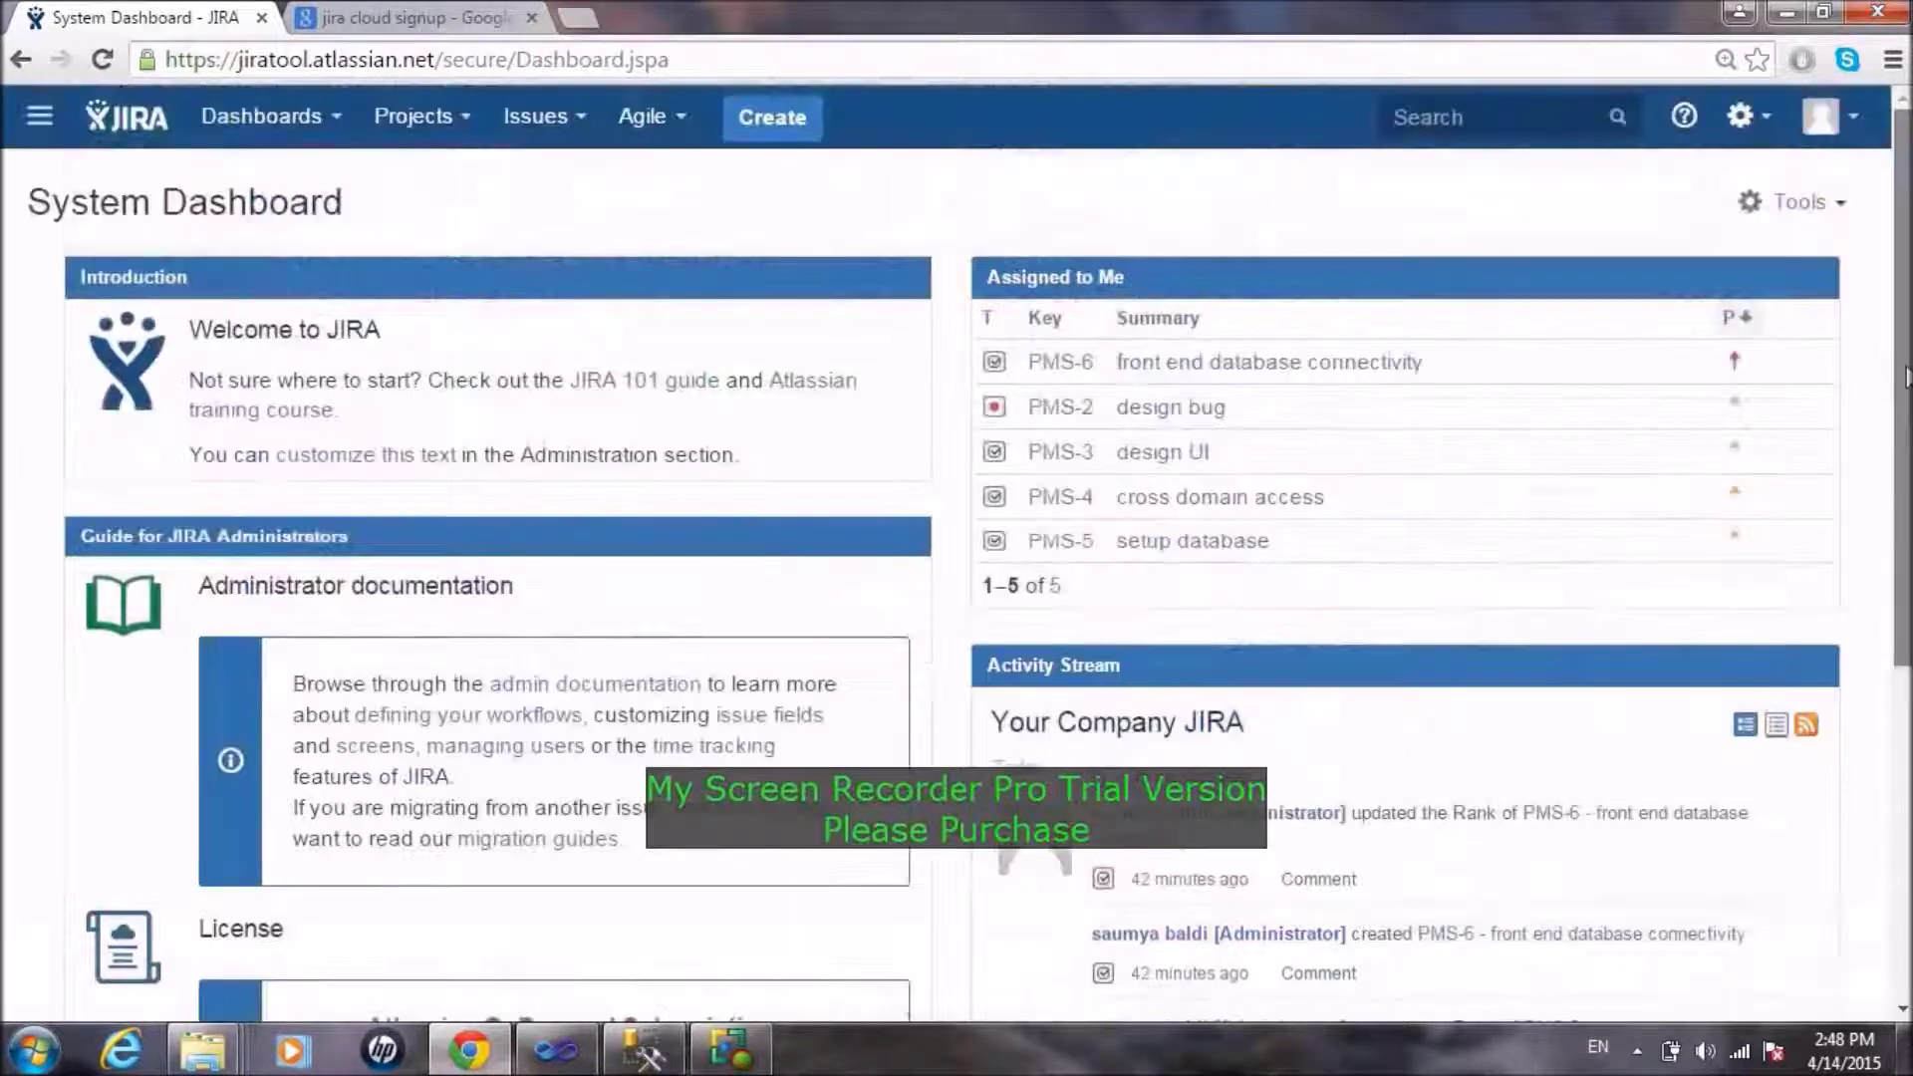
{"action": "left_click", "coordinate": [251, 119]}
Step: Go to Manage Dashboards, then browse the Projects and Issues menus
{"action": "left_click", "coordinate": [271, 231]}
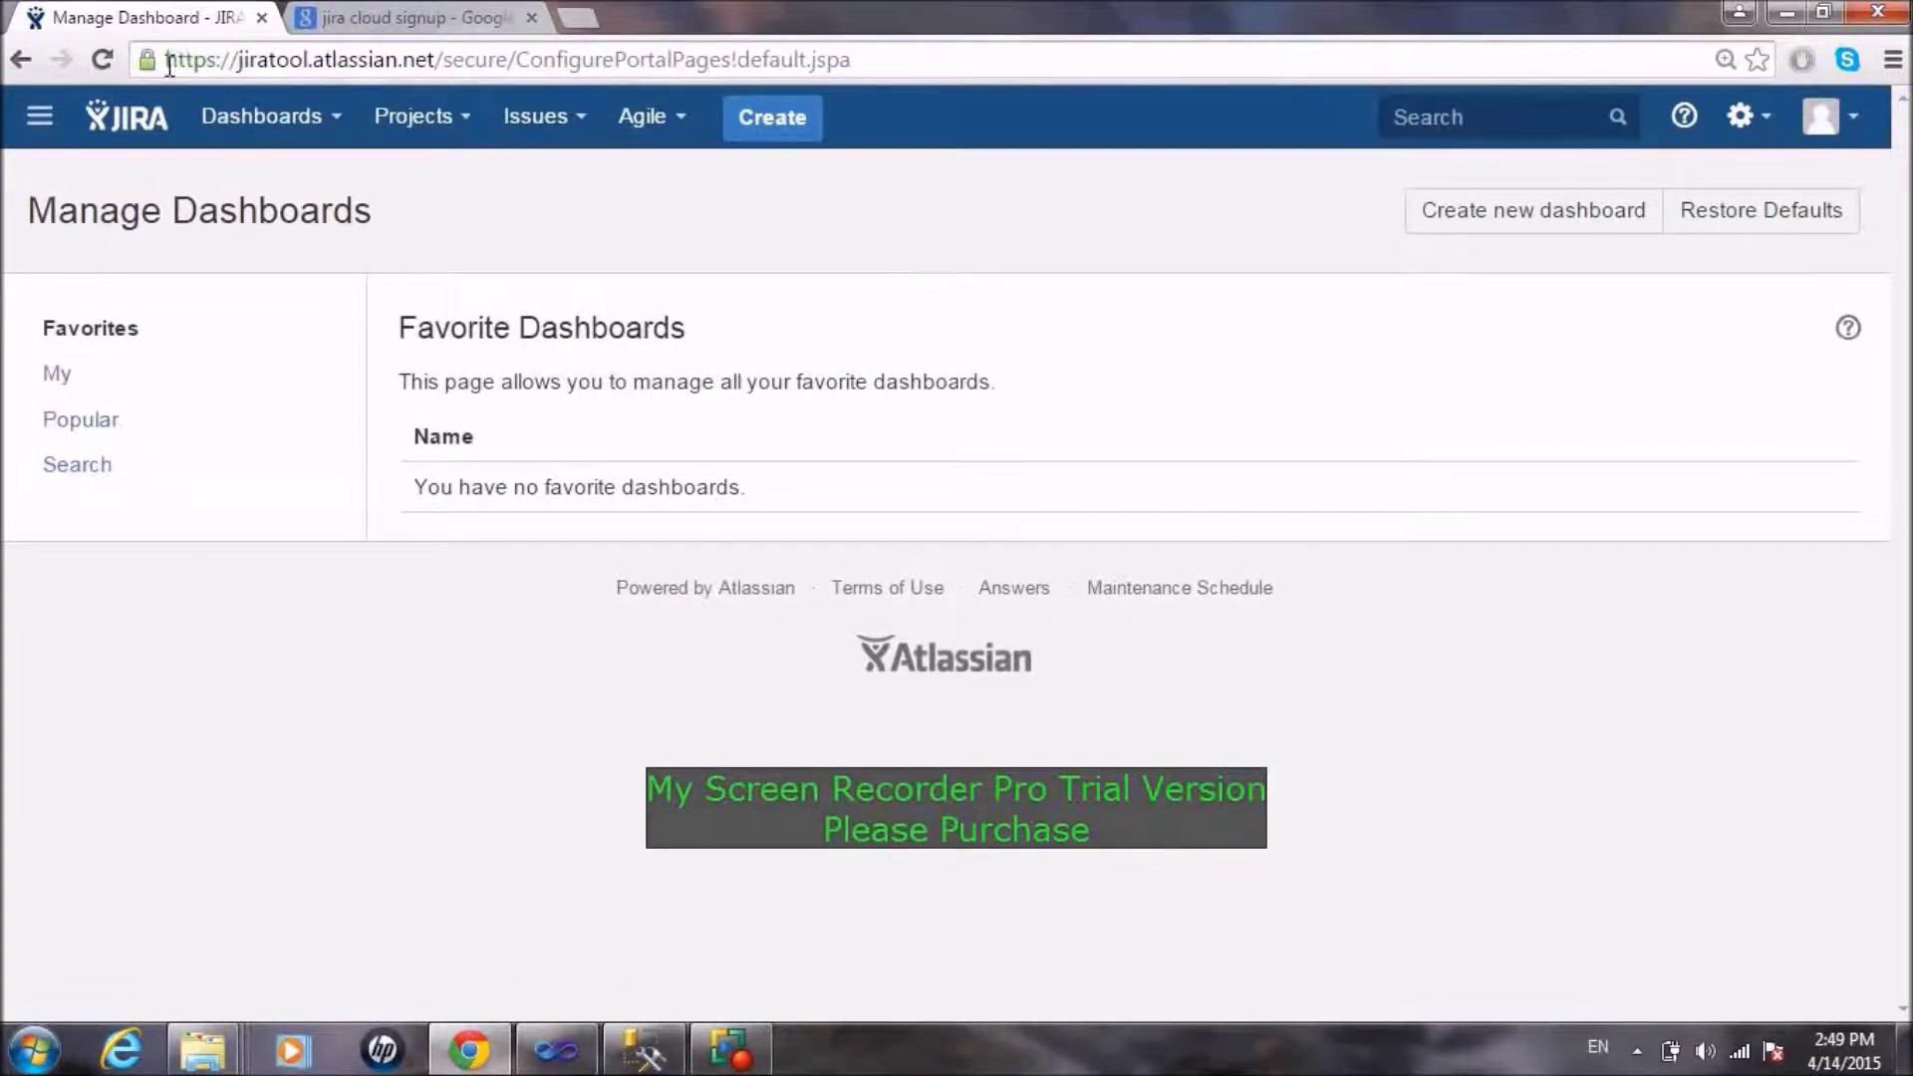
{"action": "left_click", "coordinate": [459, 123]}
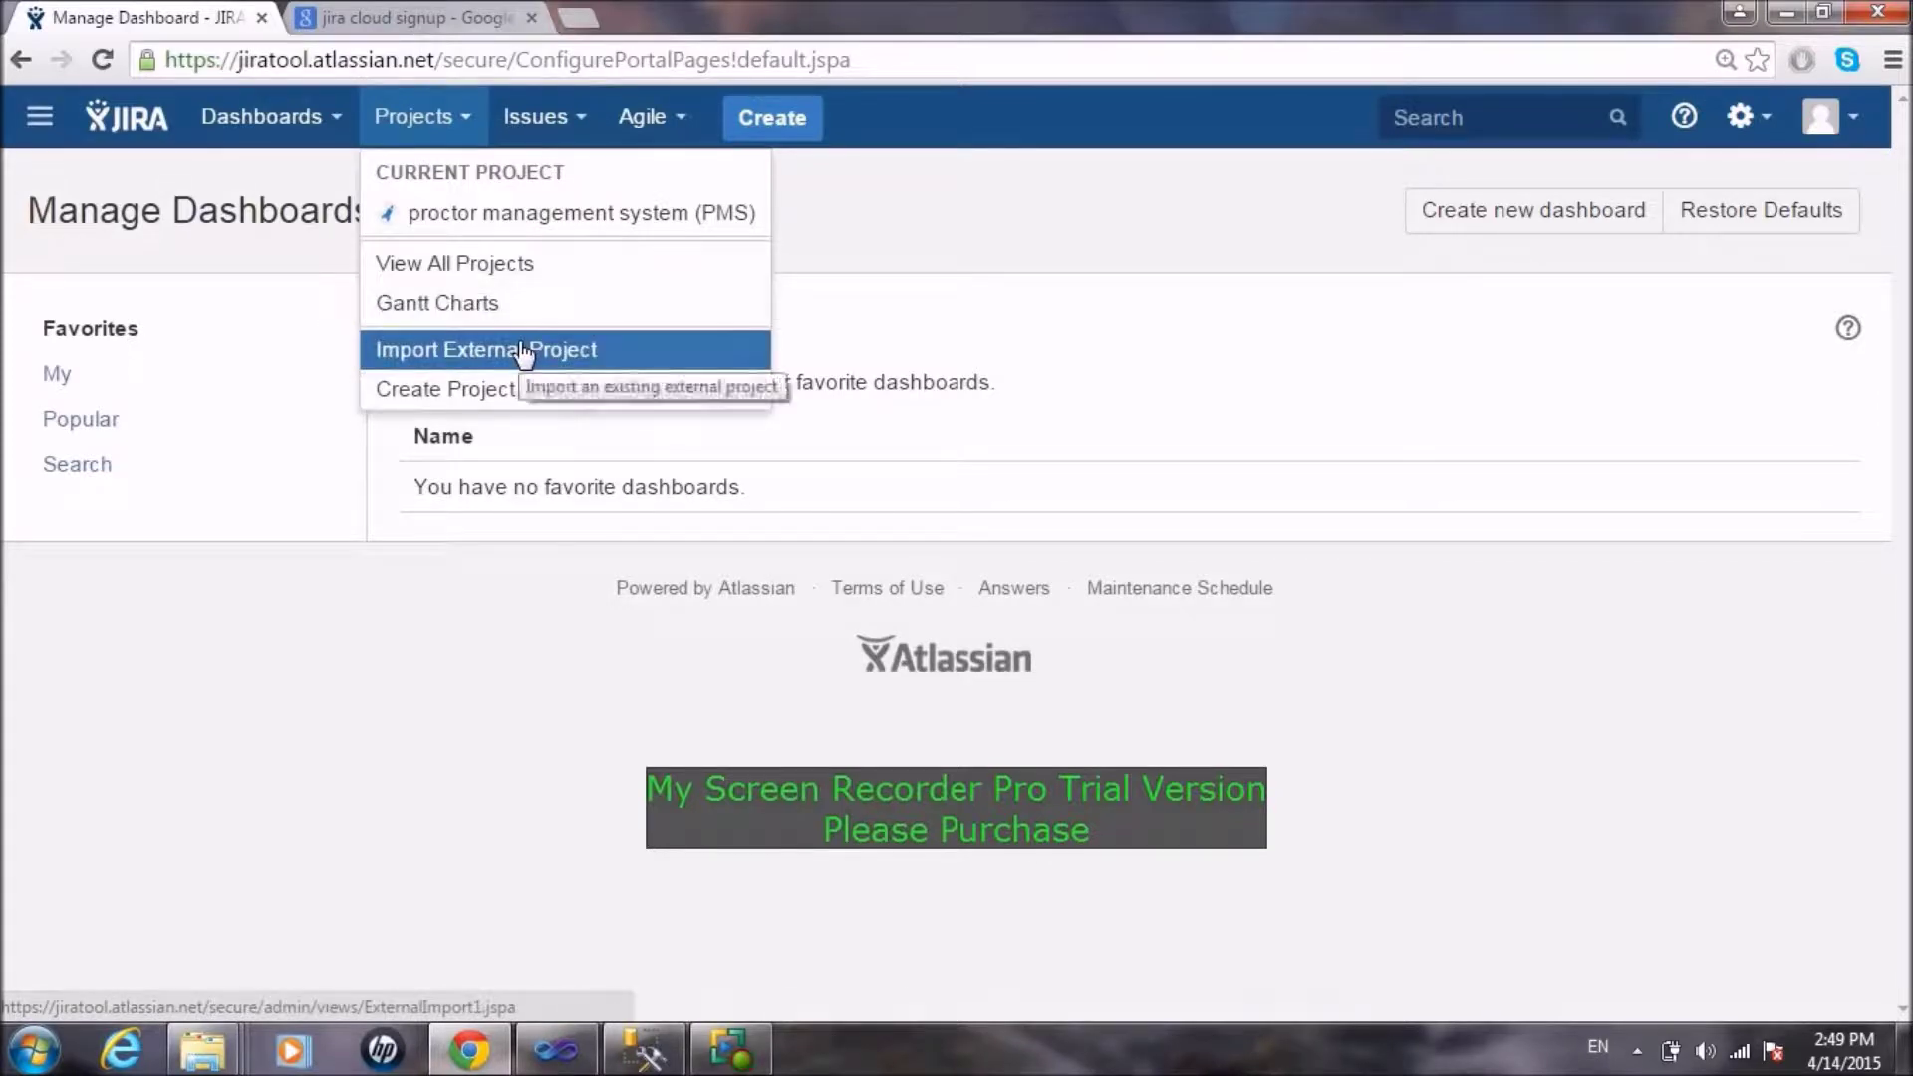
{"action": "left_click", "coordinate": [571, 142]}
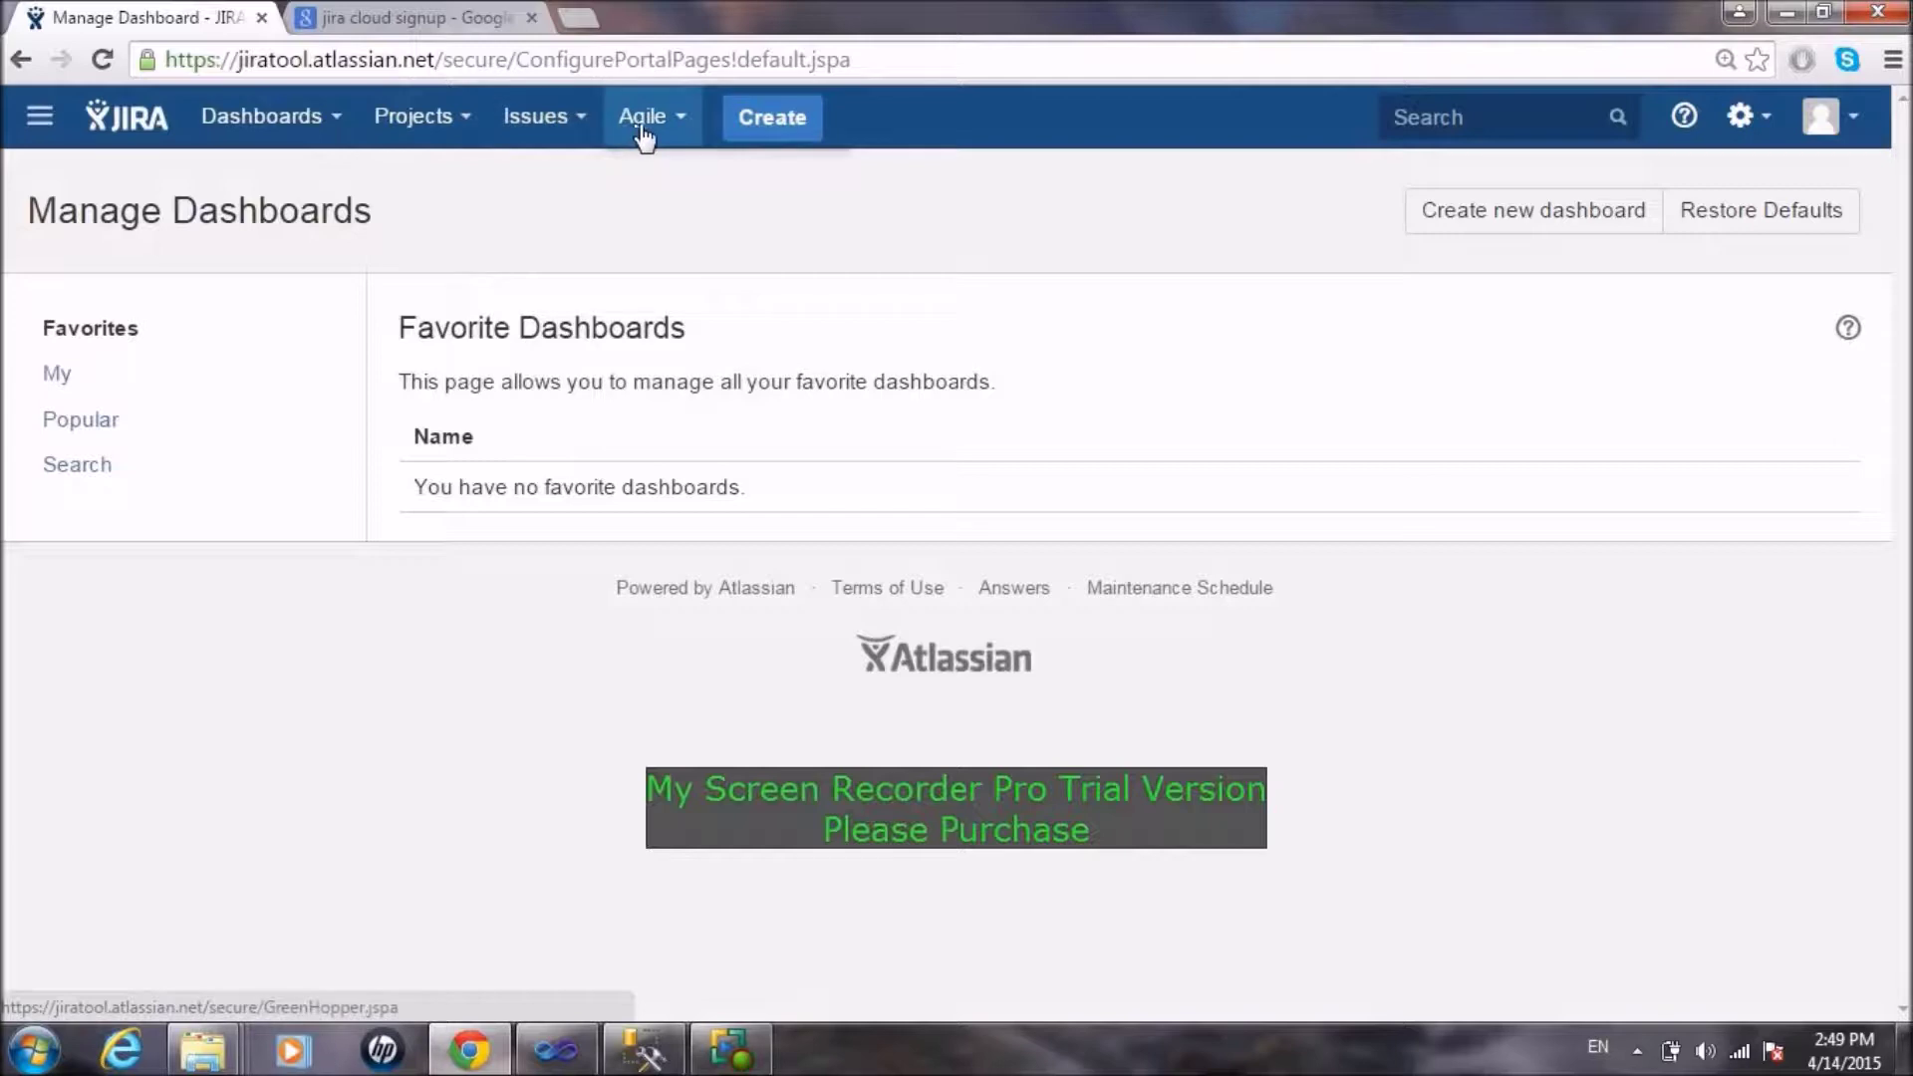
{"action": "left_click", "coordinate": [563, 126]}
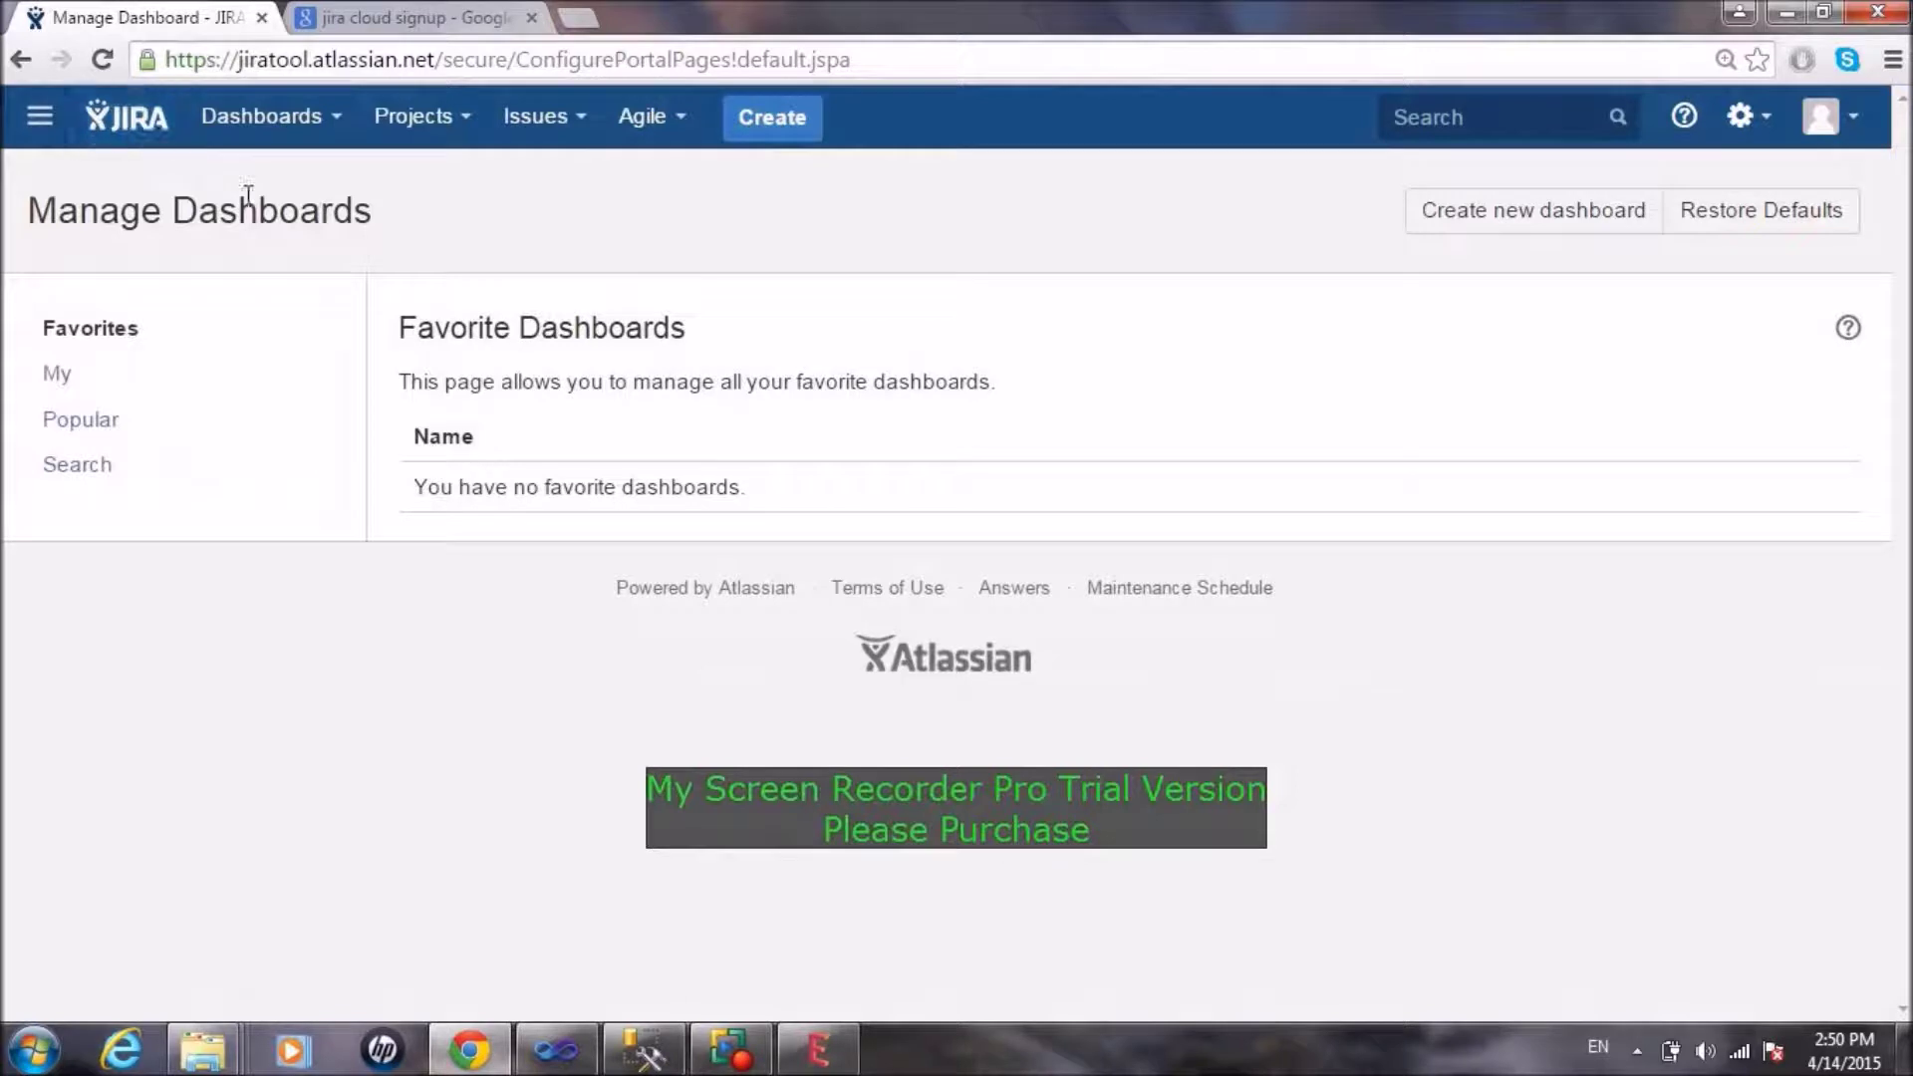
{"action": "left_click", "coordinate": [431, 139]}
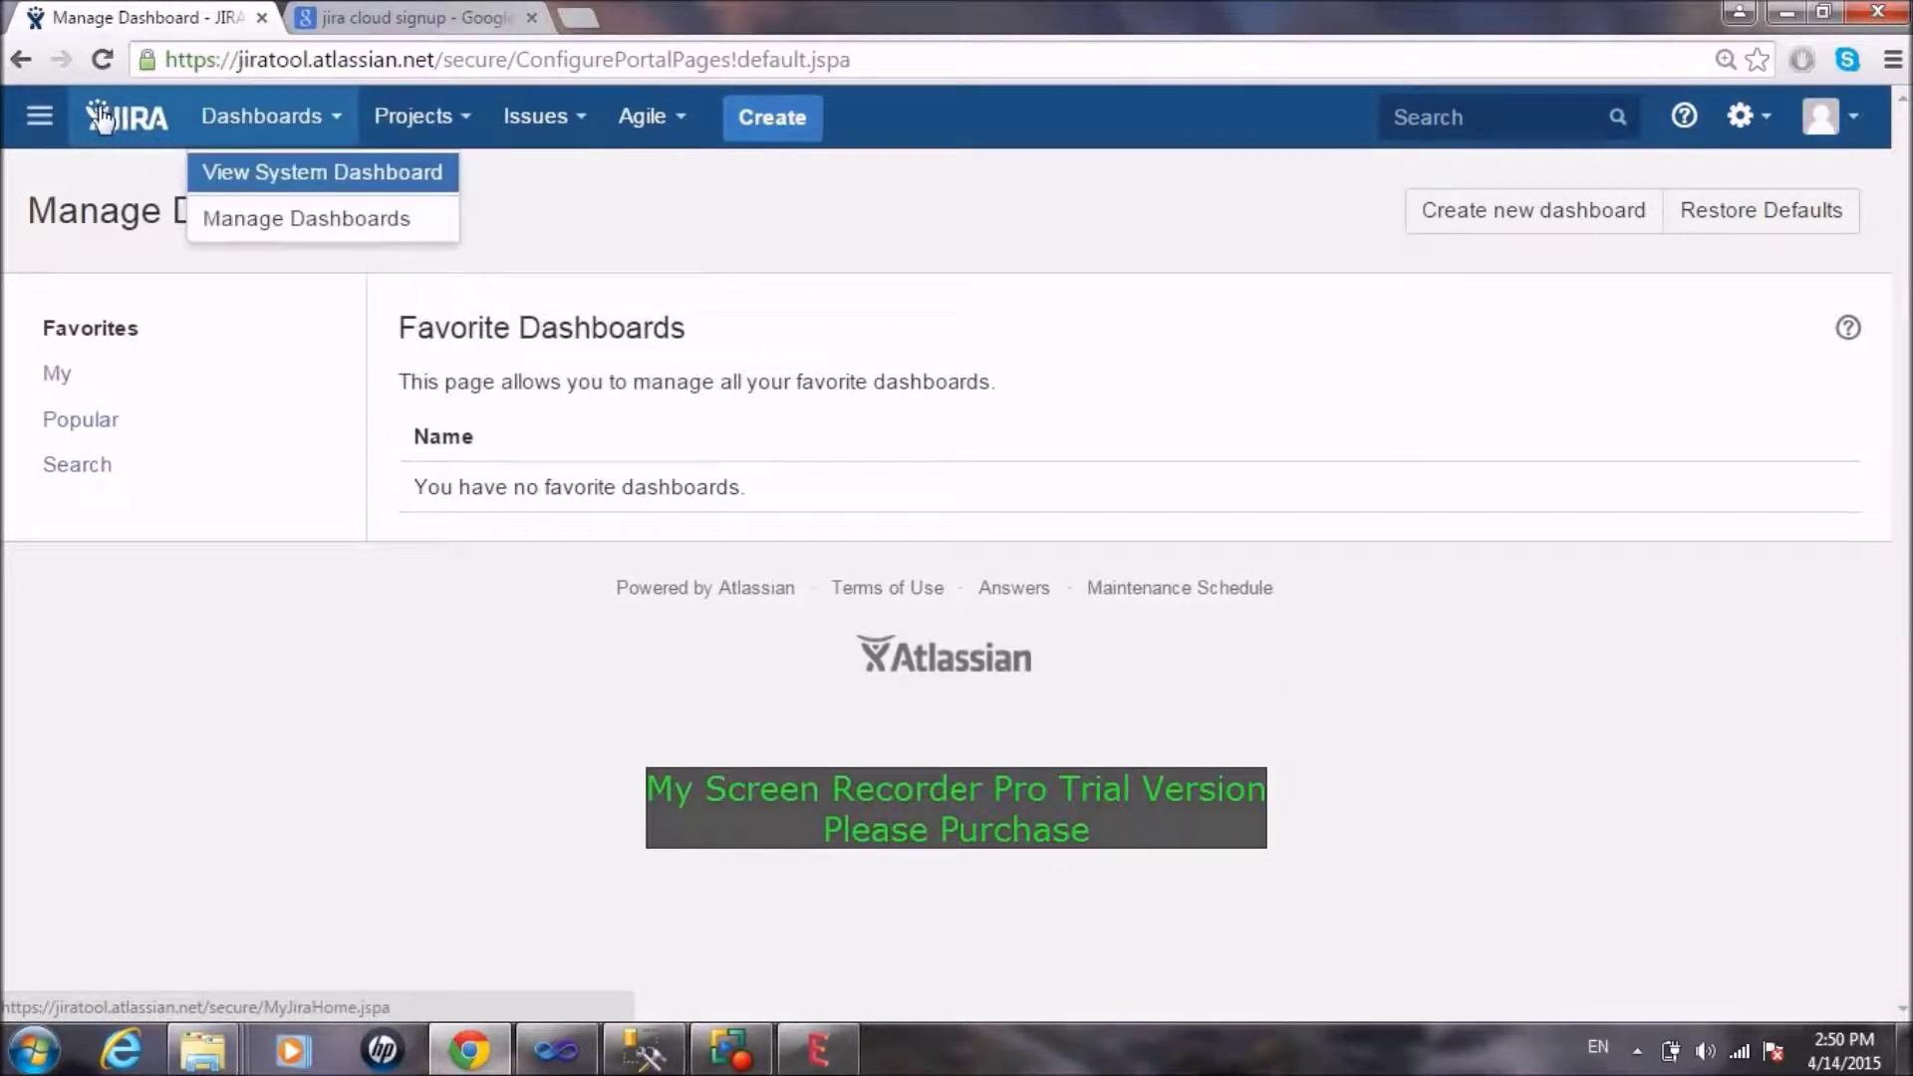
{"action": "mouse_move", "coordinate": [57, 119]}
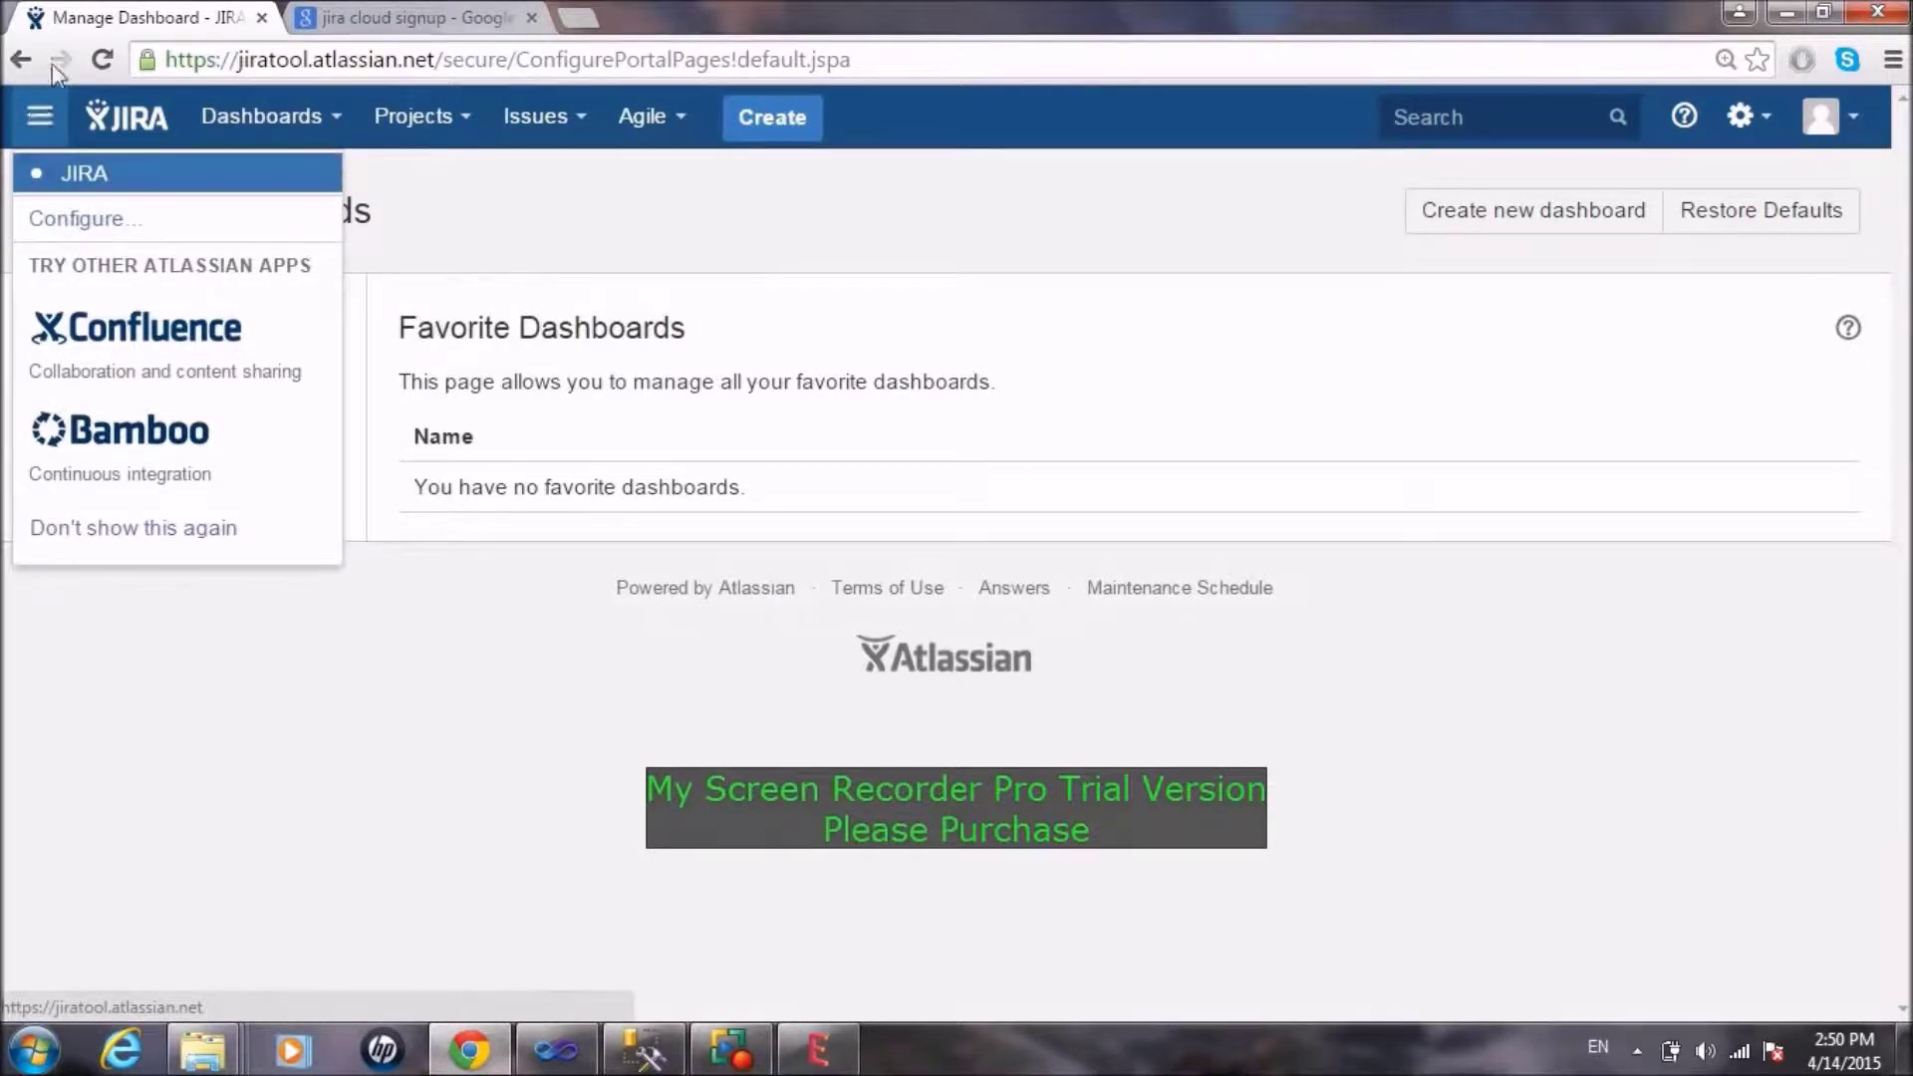
Step: Browse the Atlassian app list, then open the proctor management system project's administration summary
{"action": "left_click", "coordinate": [67, 226]}
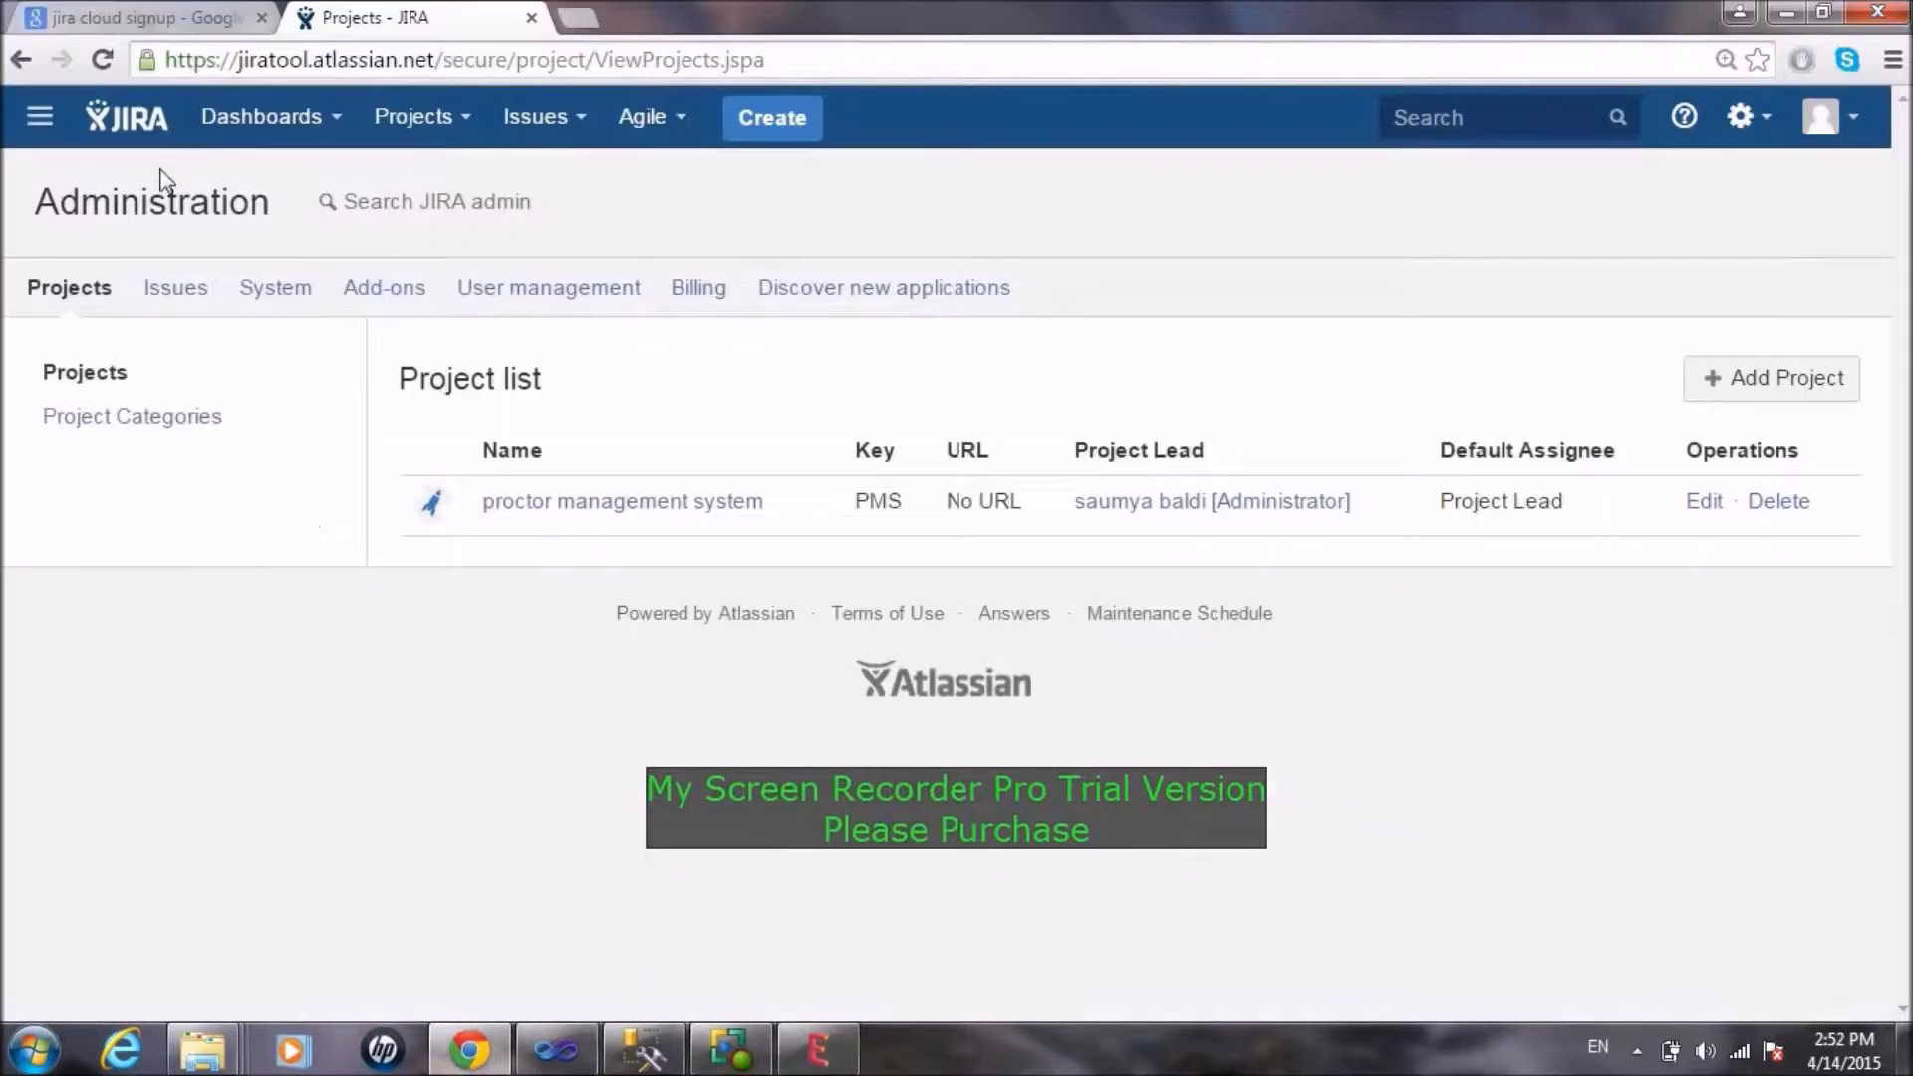
{"action": "left_click", "coordinate": [40, 127]}
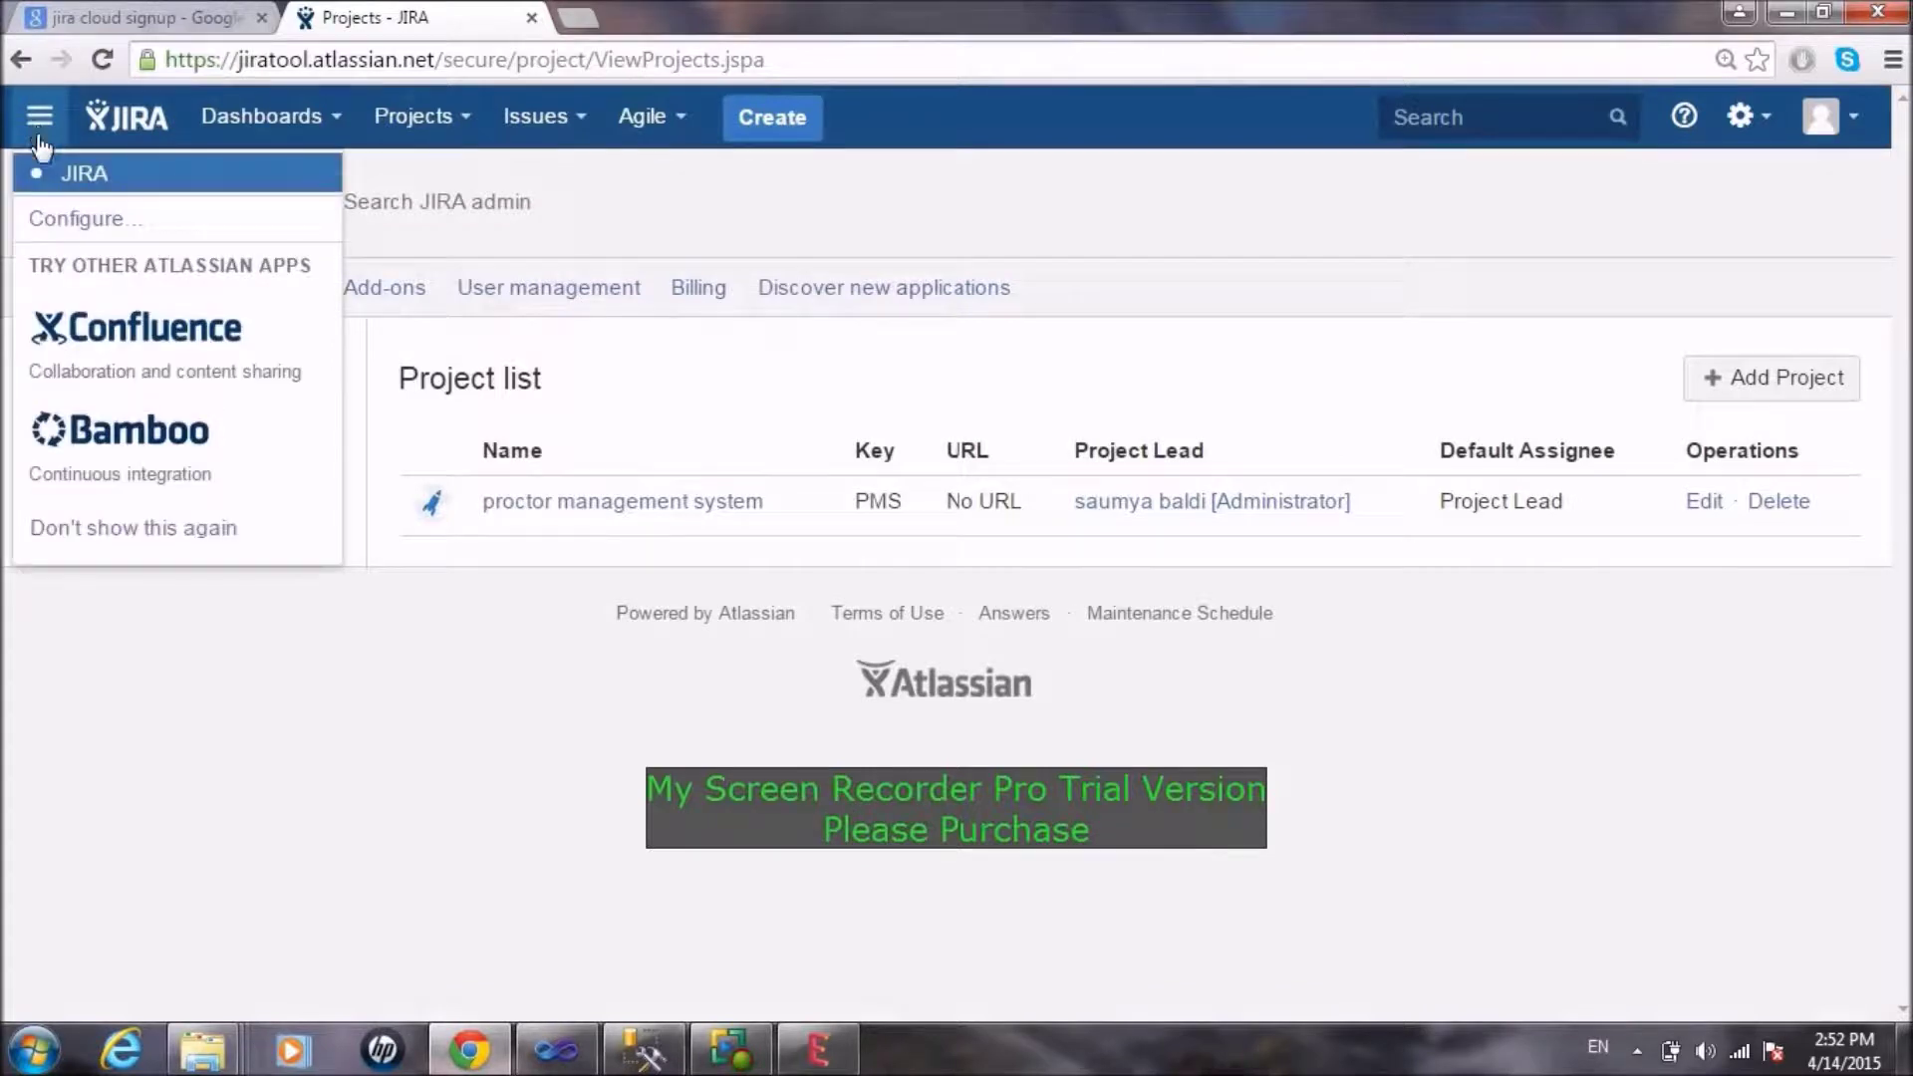
{"action": "left_click", "coordinate": [297, 768]}
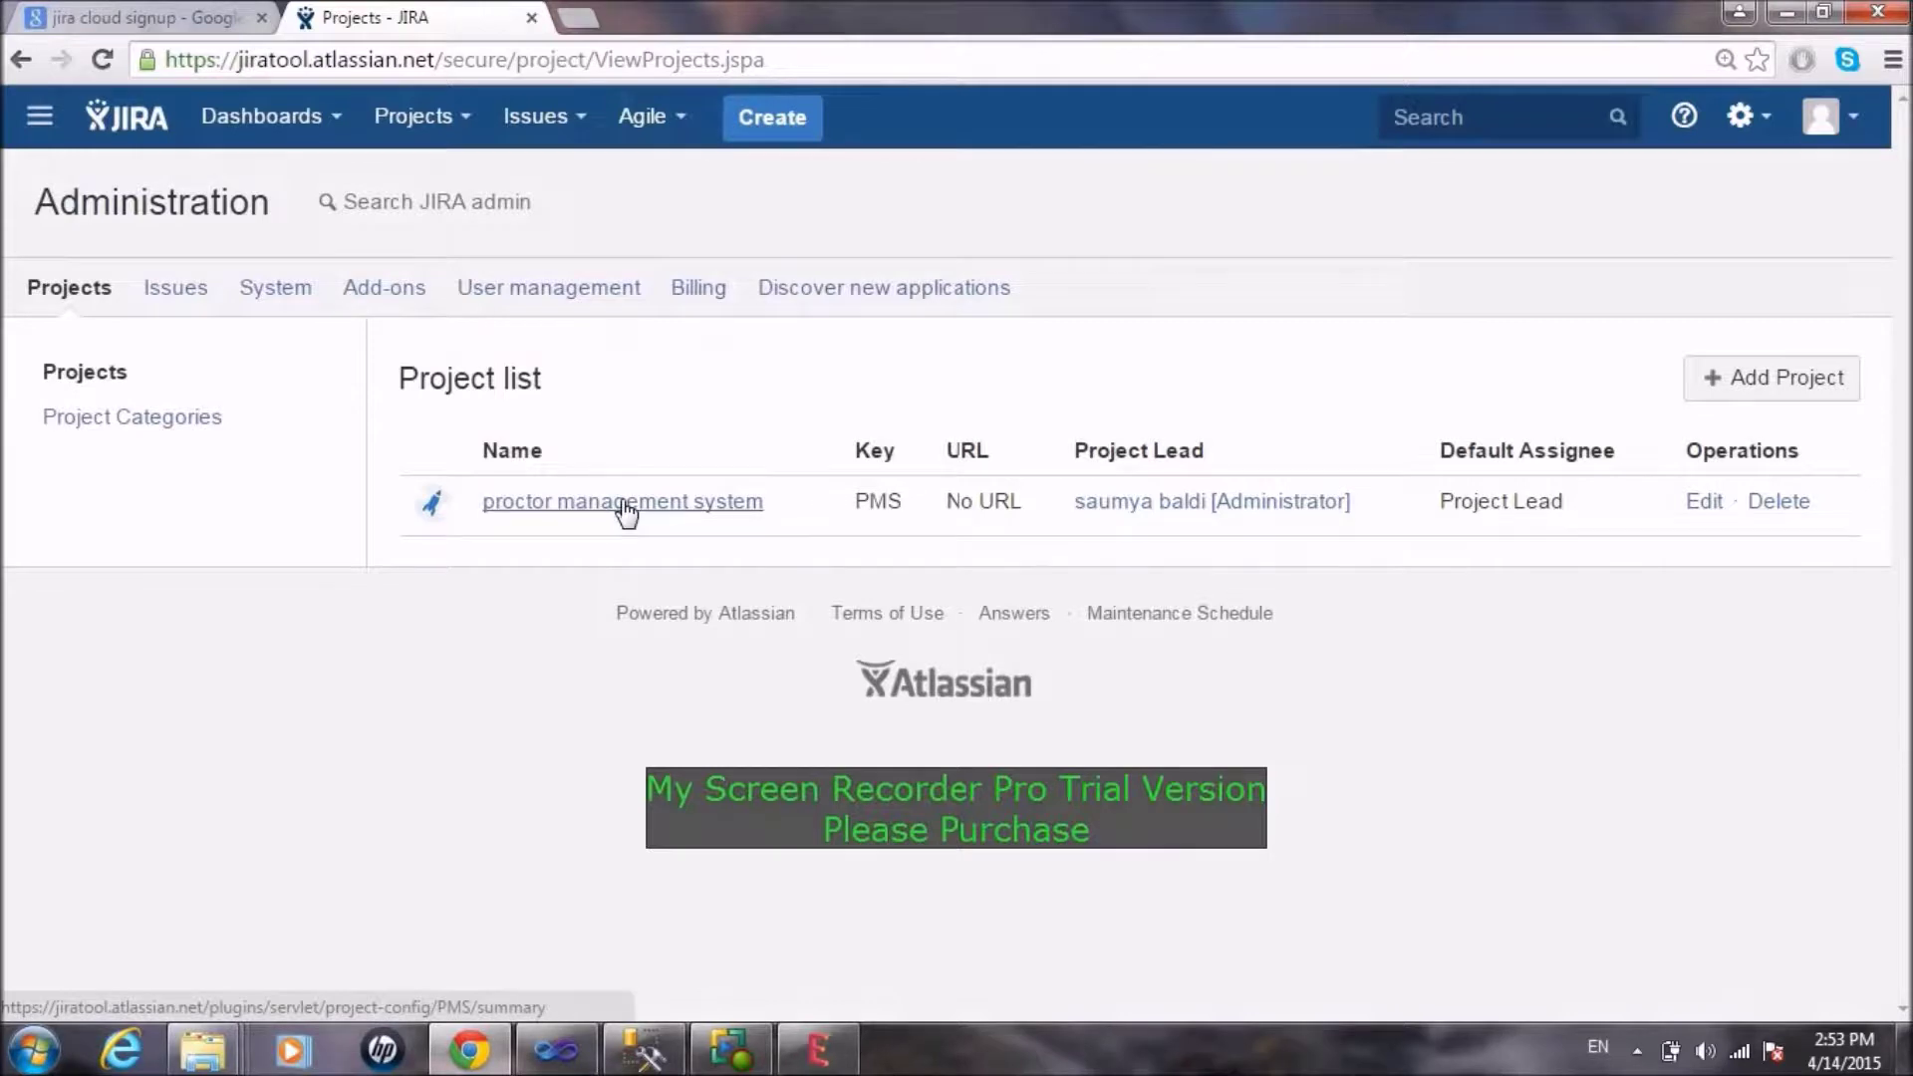
{"action": "left_click", "coordinate": [678, 510]}
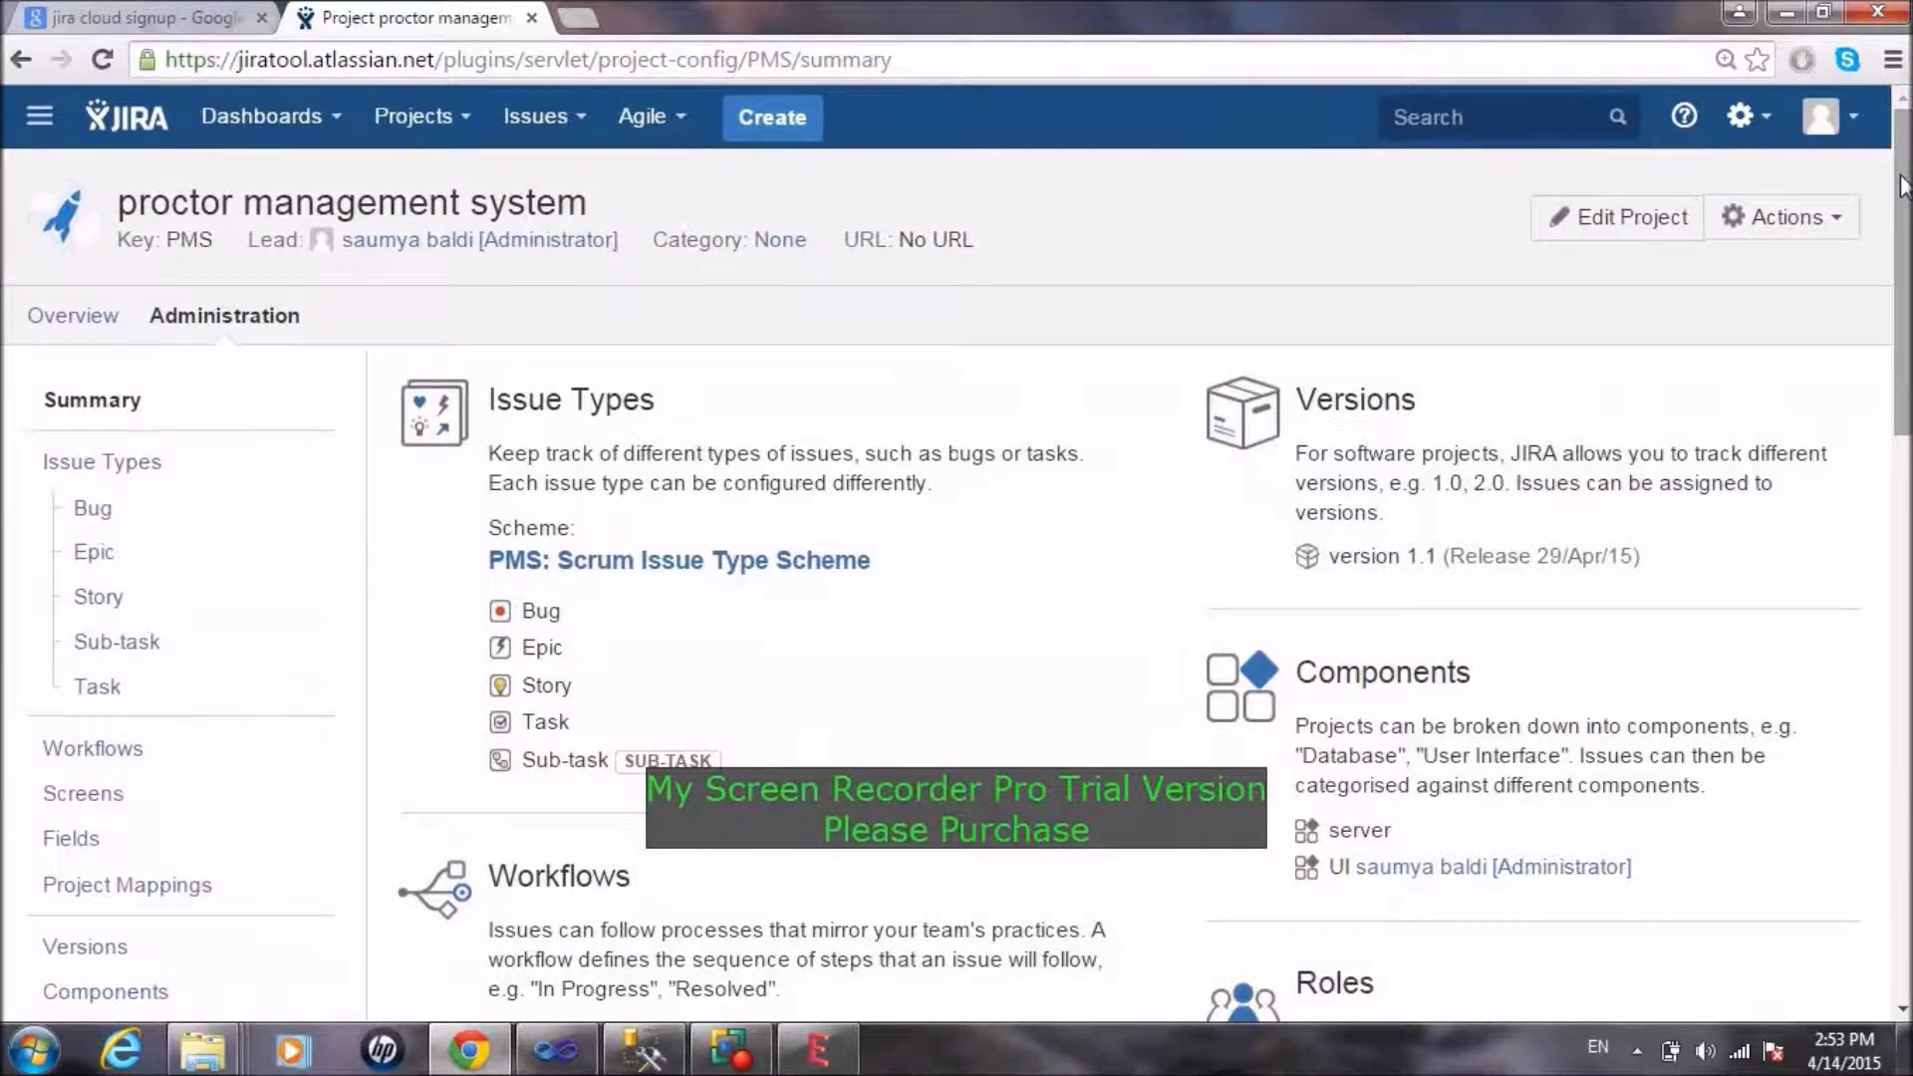
Step: Open the project's Issue Types page and scroll through the PMS: Scrum Issue Type Scheme table
{"action": "left_click_drag", "start_coordinate": [1903, 184], "coordinate": [1843, 185]}
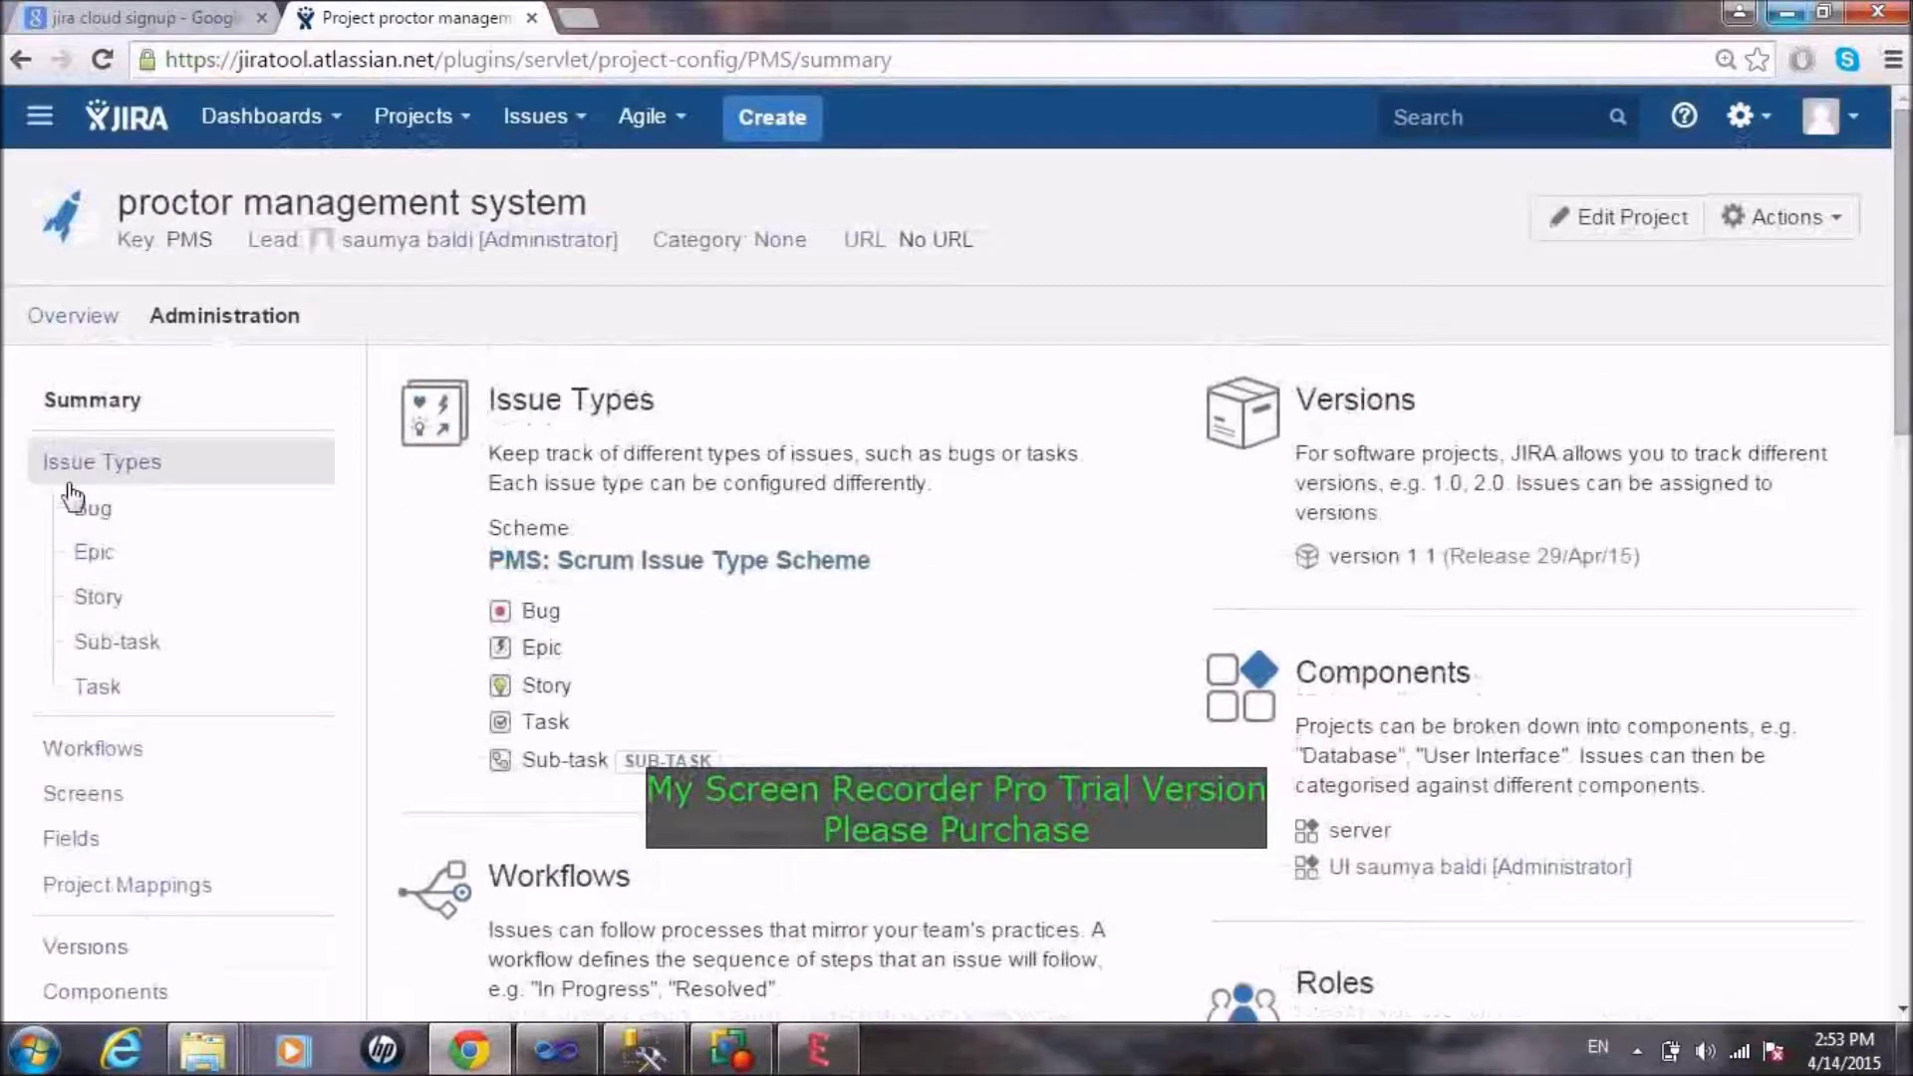
{"action": "left_click", "coordinate": [187, 470]}
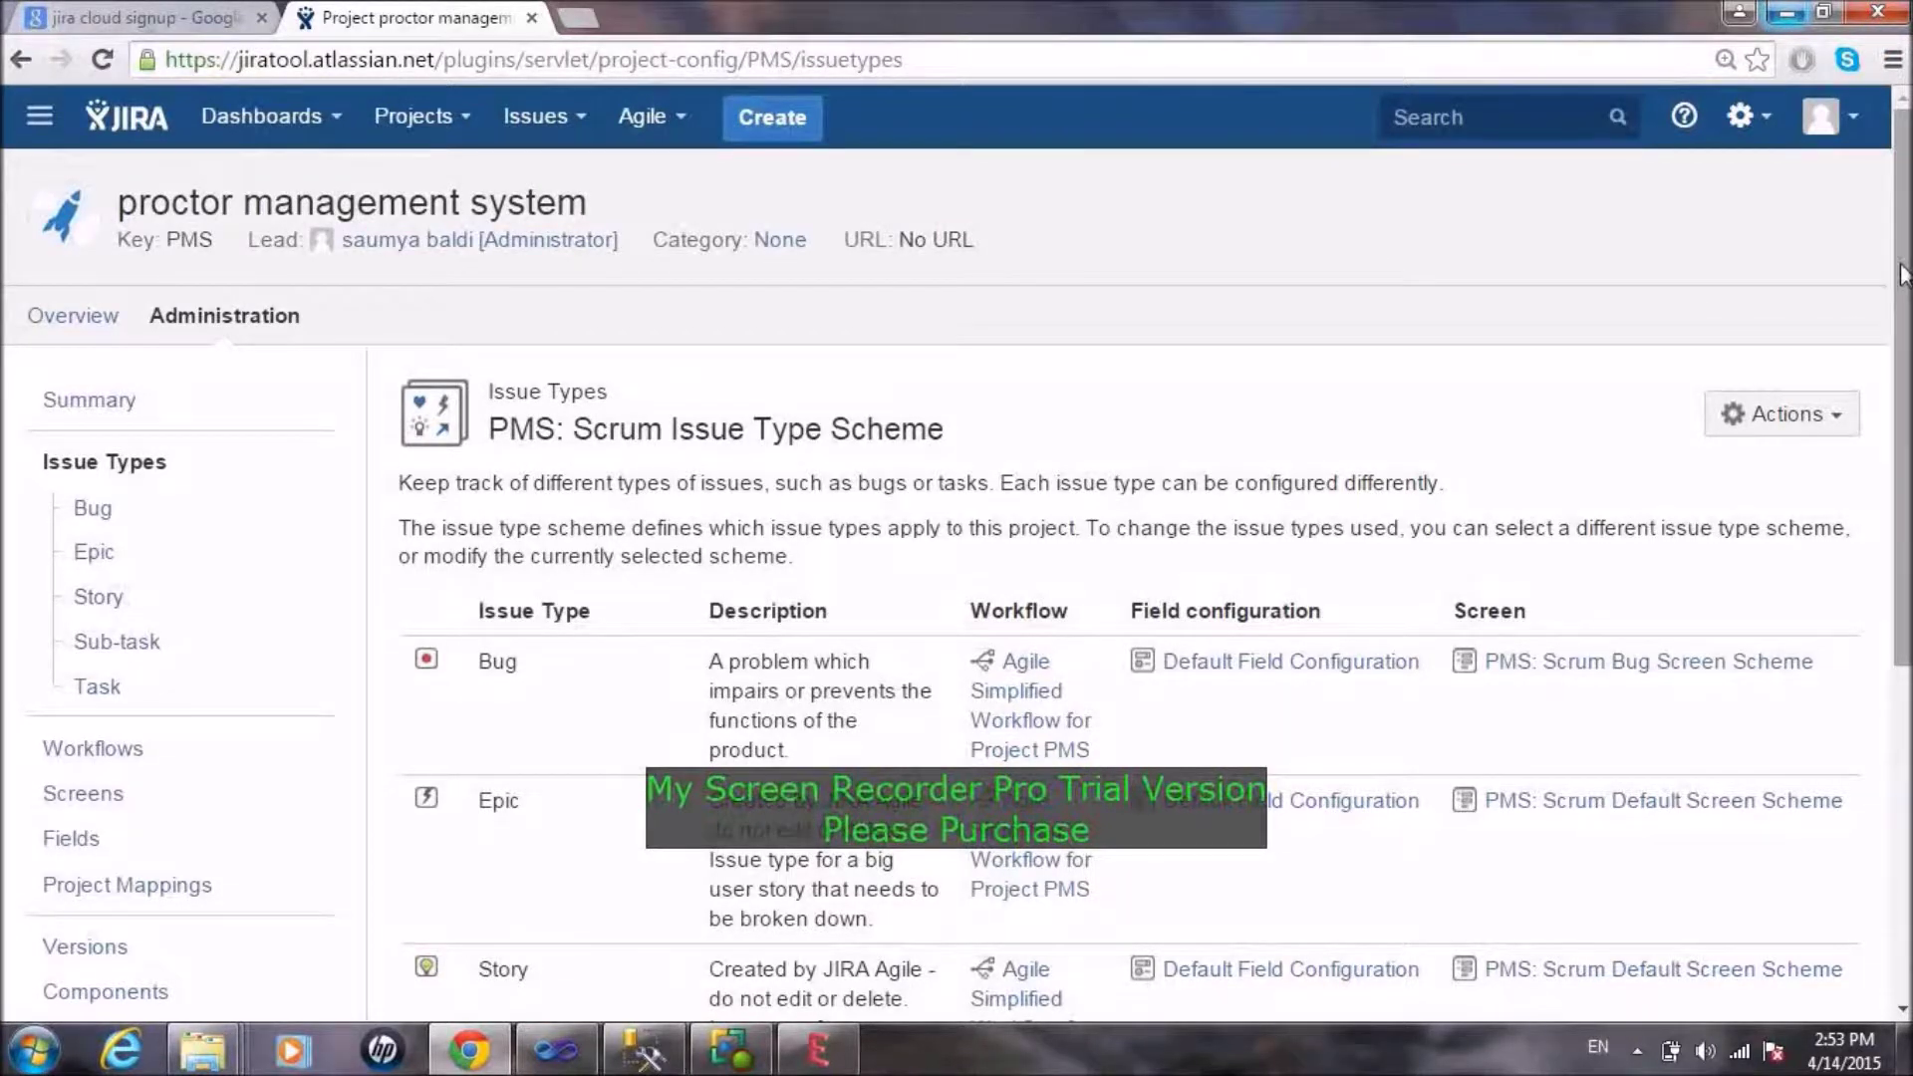
{"action": "left_click_drag", "start_coordinate": [1903, 274], "coordinate": [1907, 334]}
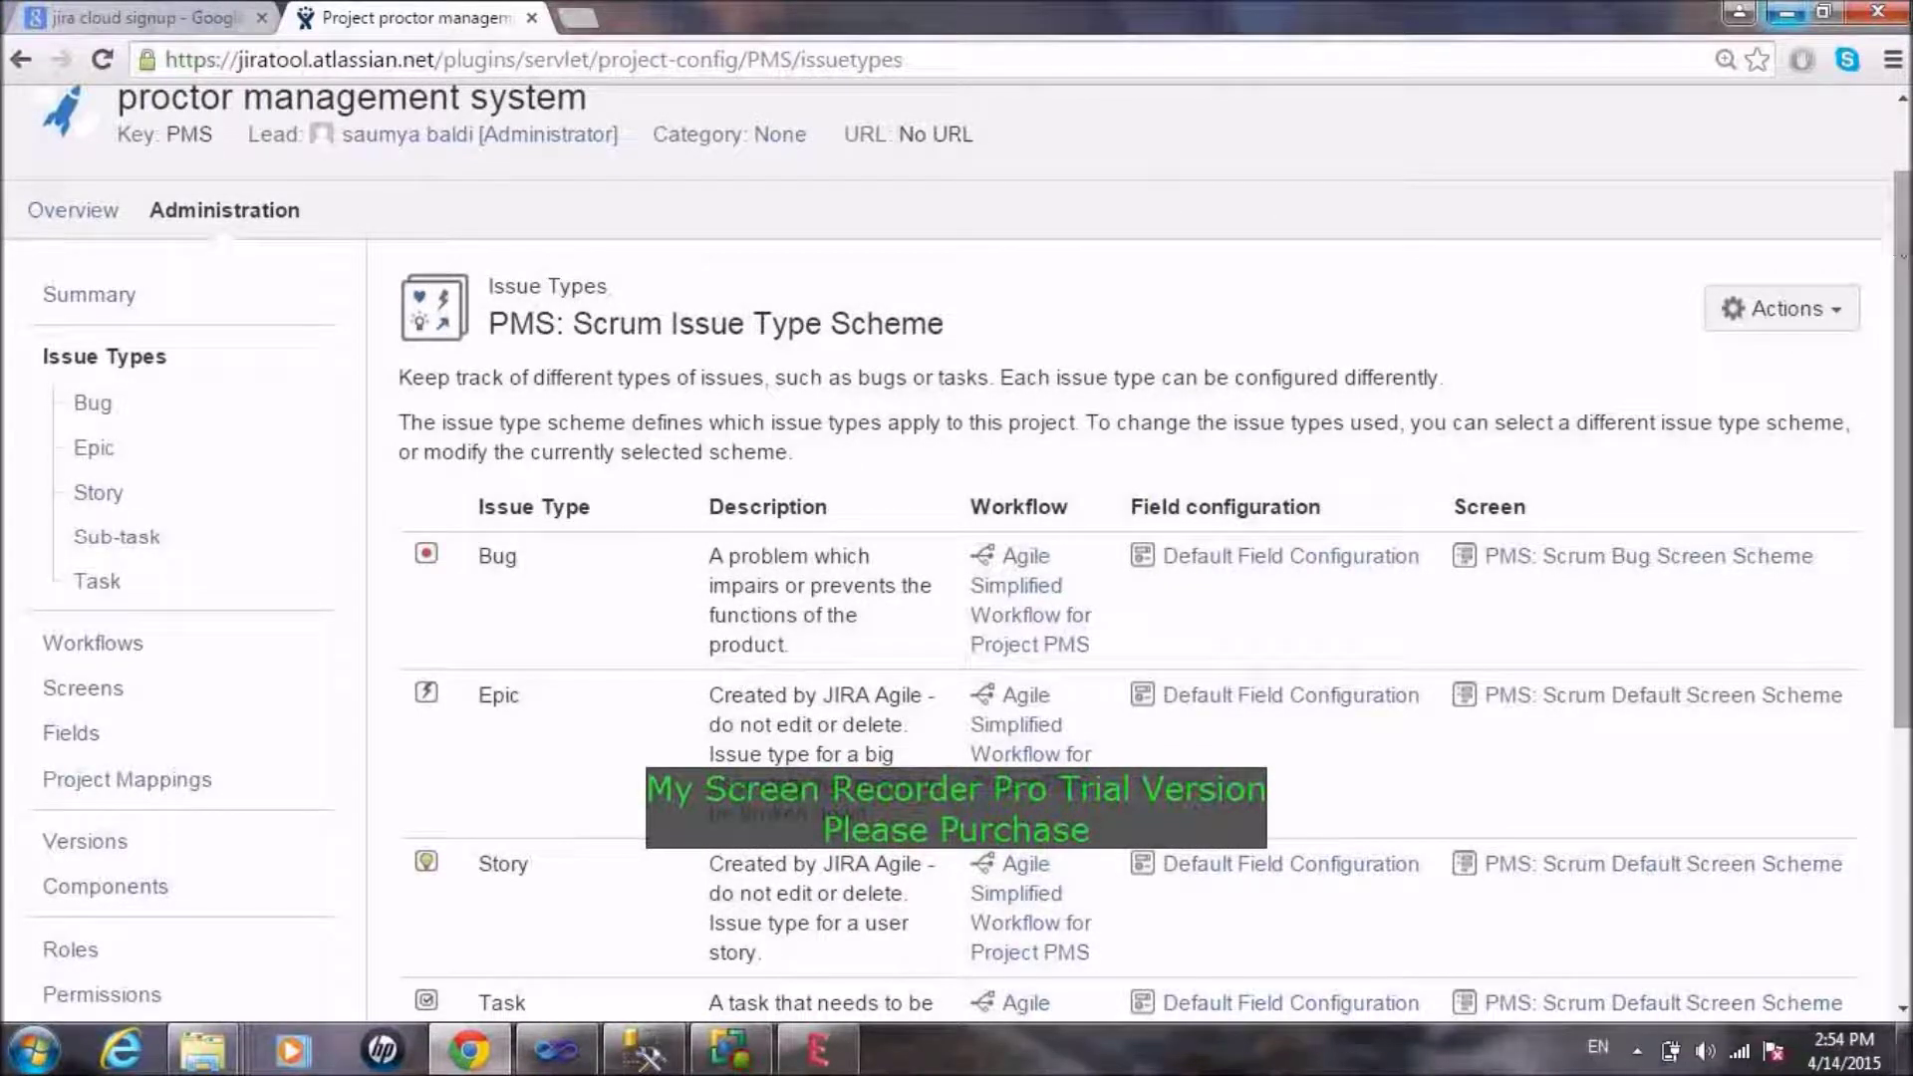
{"action": "mouse_move", "coordinate": [1907, 257]}
{"action": "left_mouse_down"}
{"action": "mouse_move", "coordinate": [1907, 183]}
{"action": "mouse_move", "coordinate": [1907, 227]}
{"action": "left_mouse_up"}
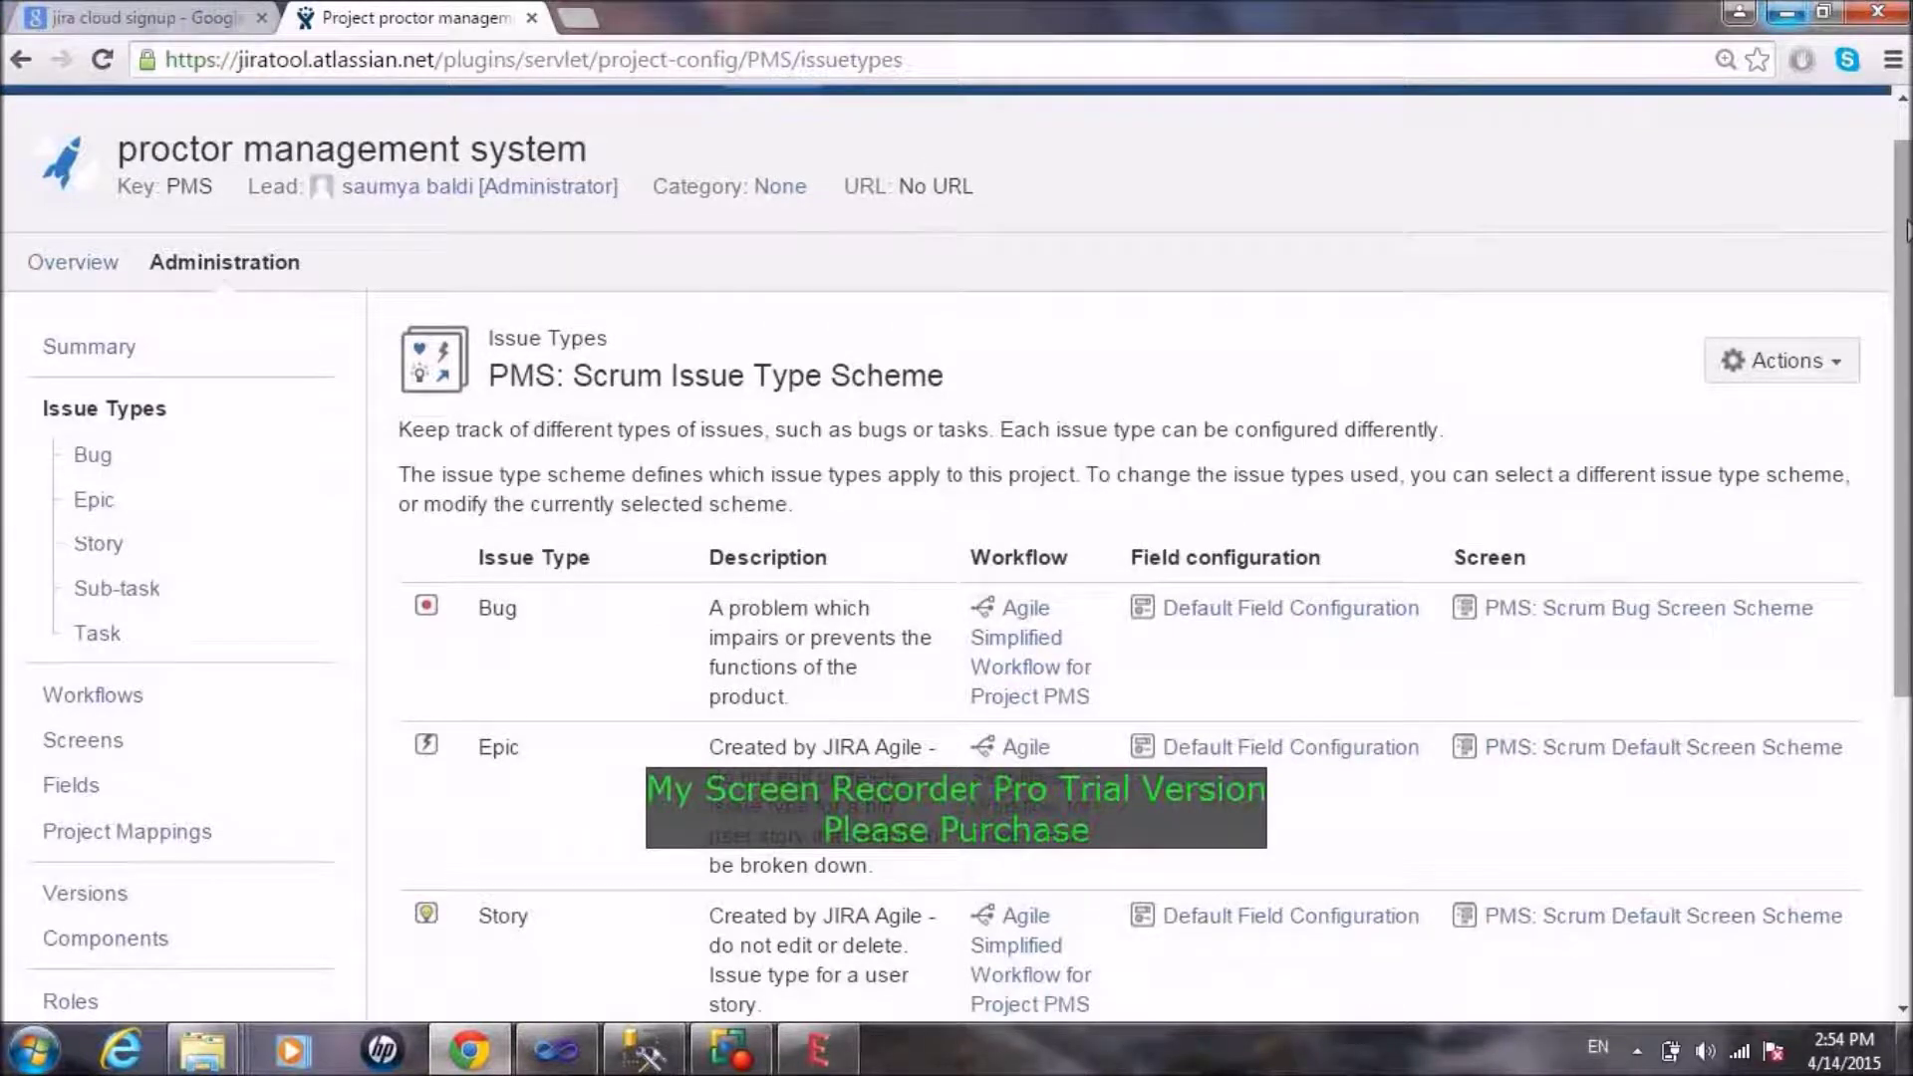
{"action": "scroll", "coordinate": [1905, 231], "scroll_direction": "down", "scroll_amount": 1}
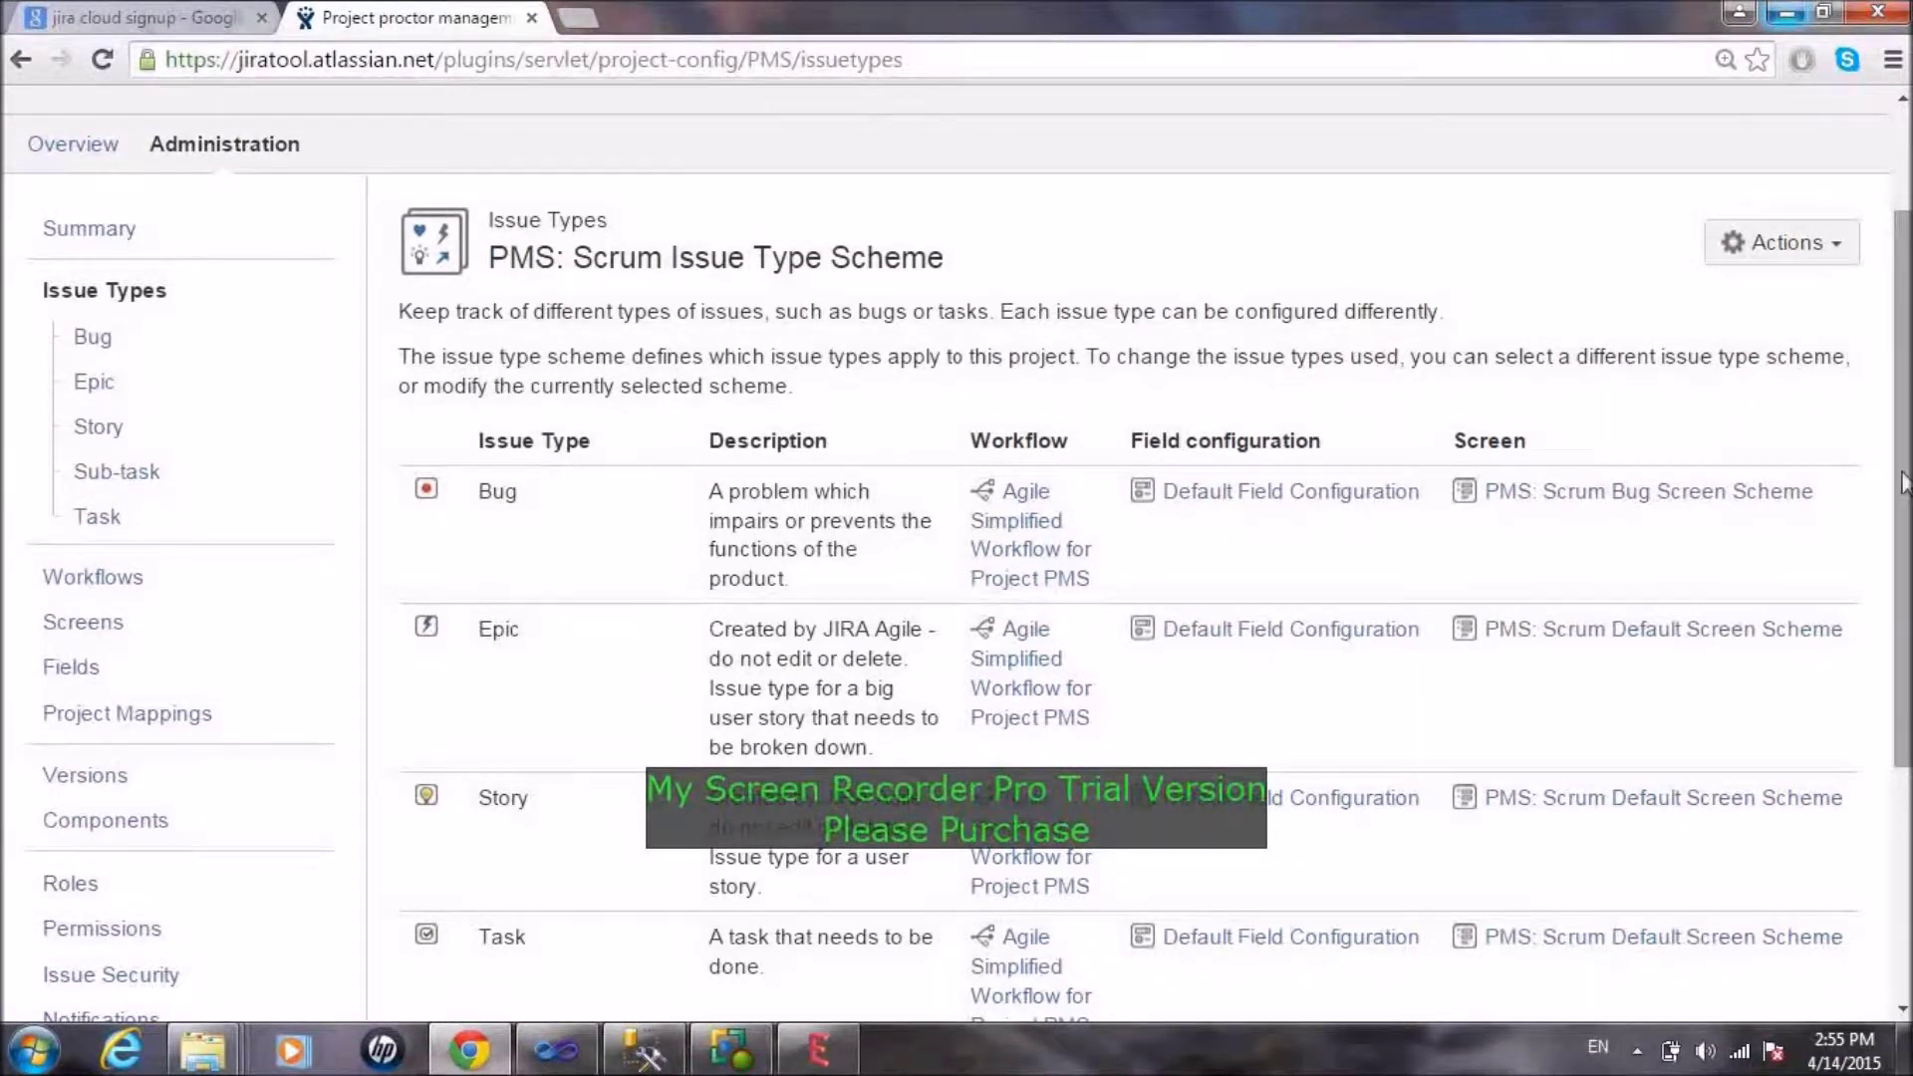
{"action": "left_click_drag", "start_coordinate": [1905, 486], "coordinate": [1905, 701]}
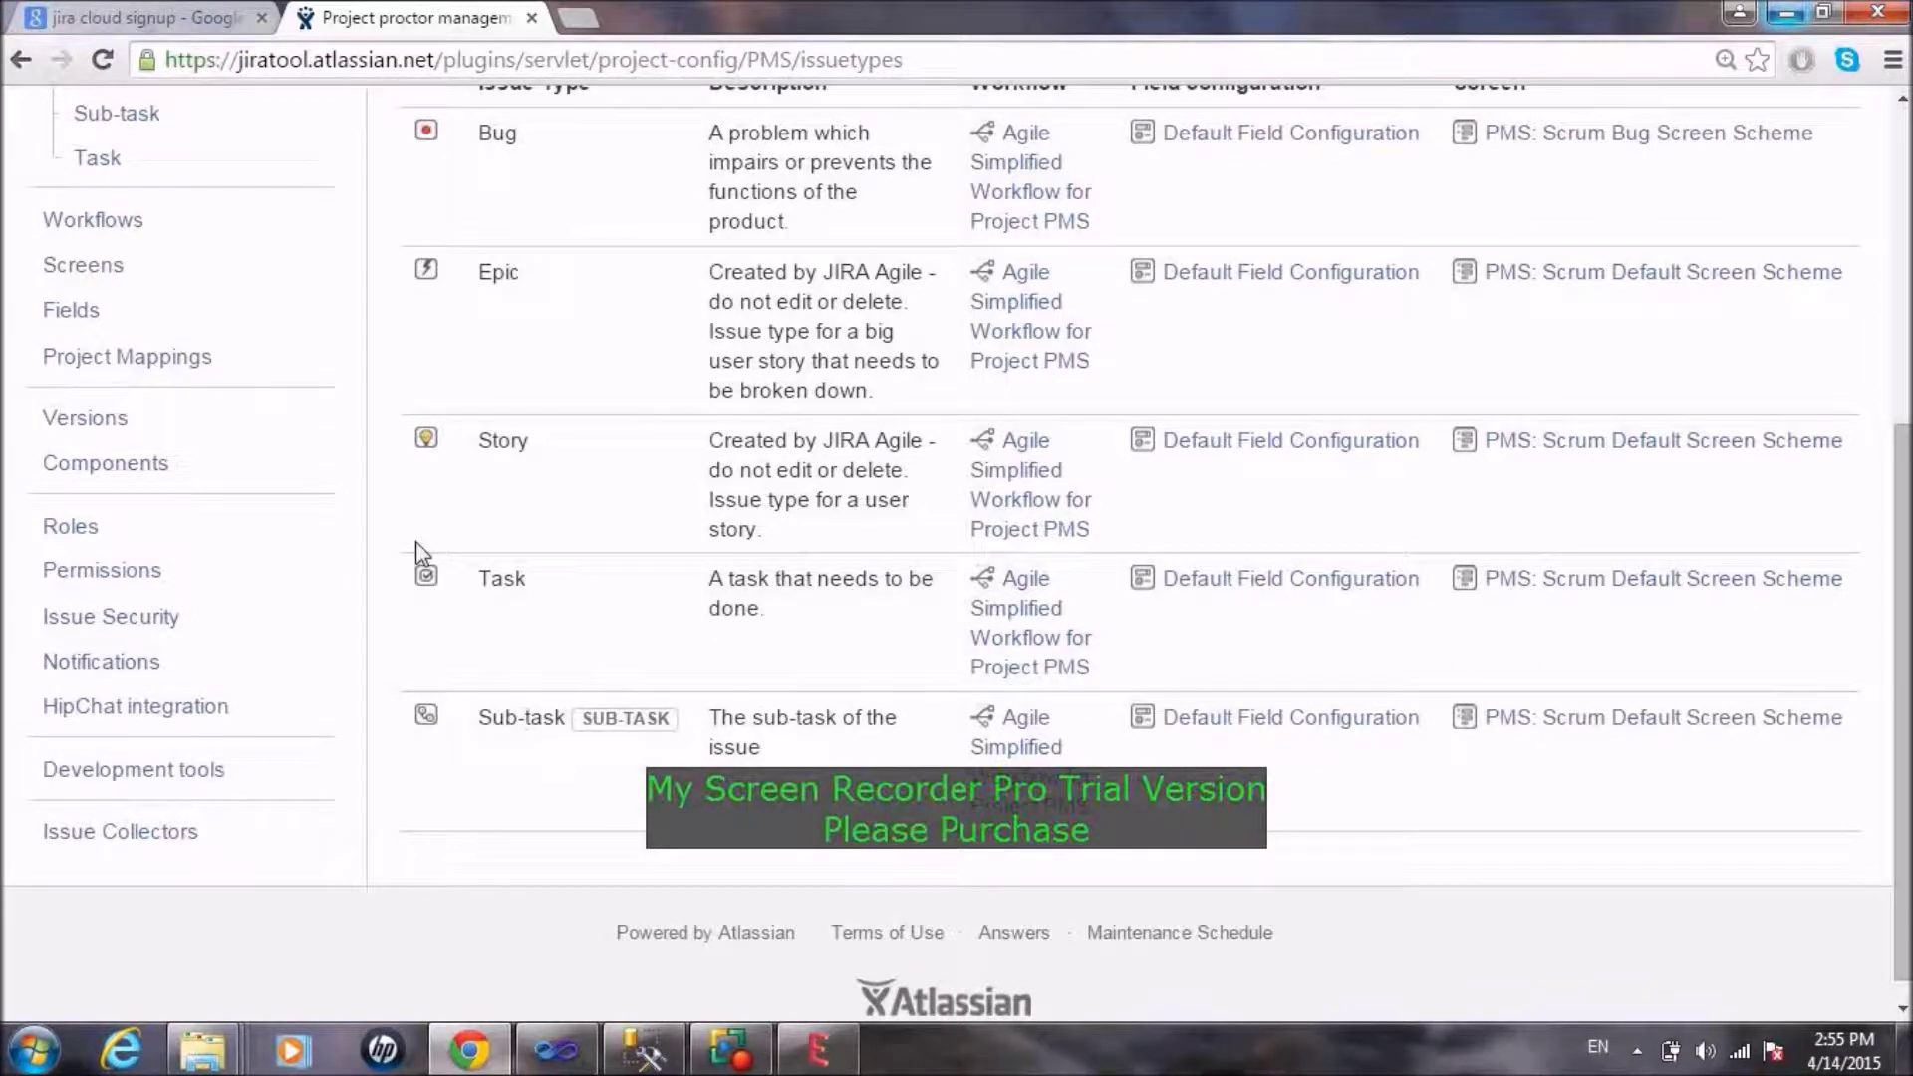
{"action": "left_click", "coordinate": [149, 225]}
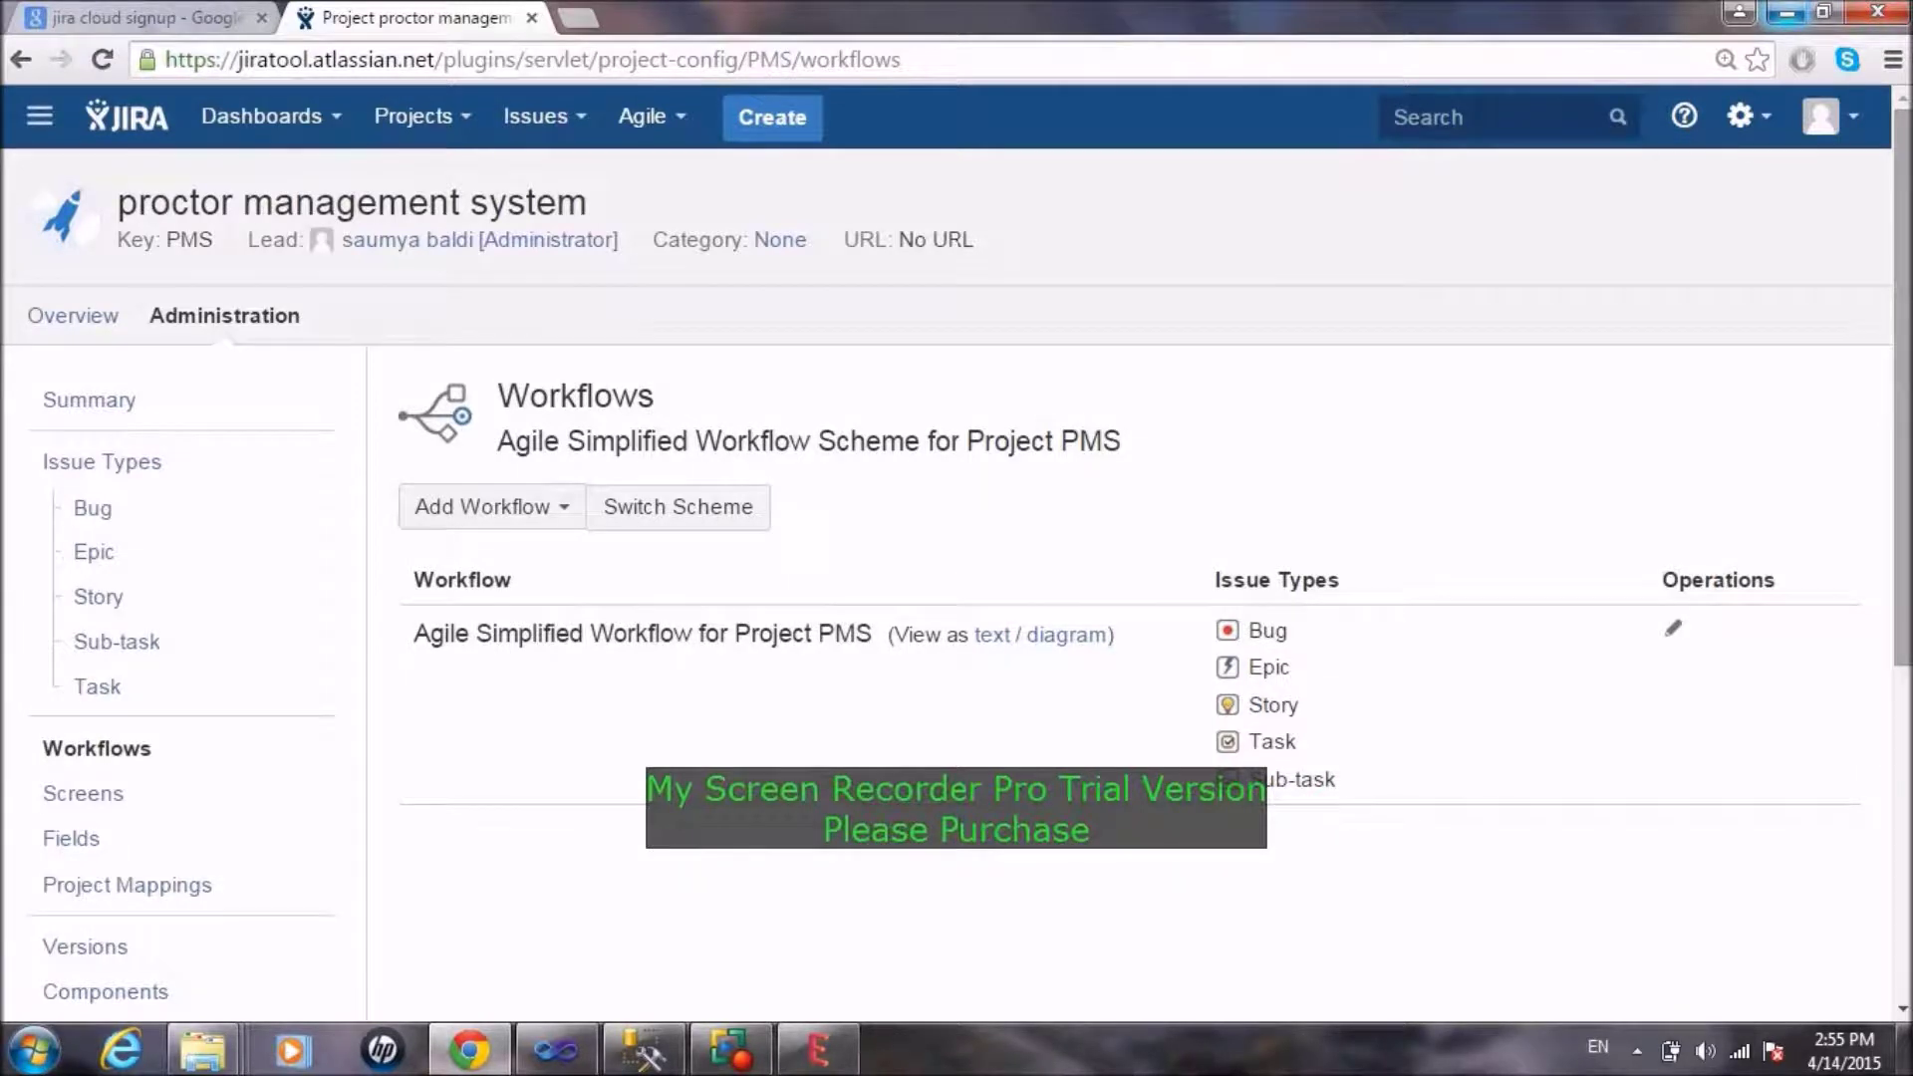
Step: View the Agile Simplified Workflow's transitions as text, then close that view
{"action": "left_click_drag", "start_coordinate": [1904, 363], "coordinate": [1904, 493]}
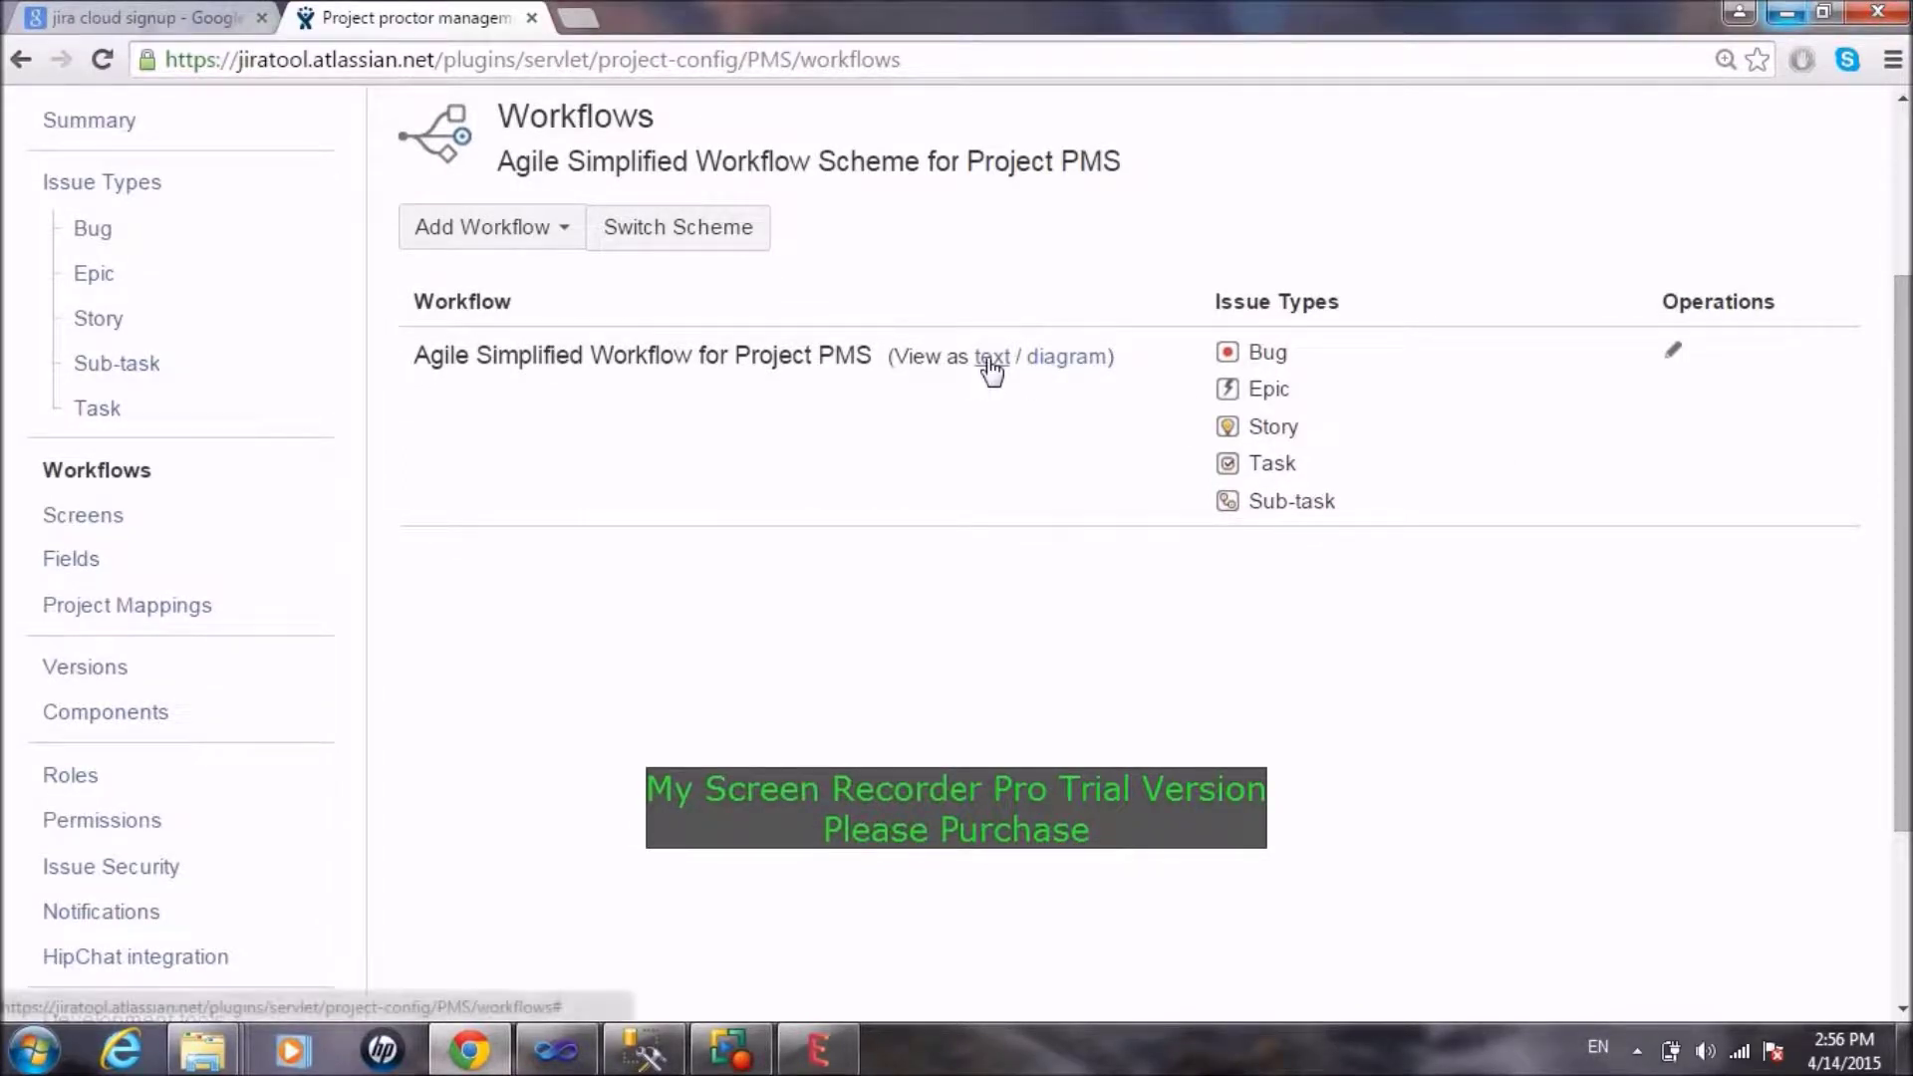
{"action": "left_click", "coordinate": [992, 359]}
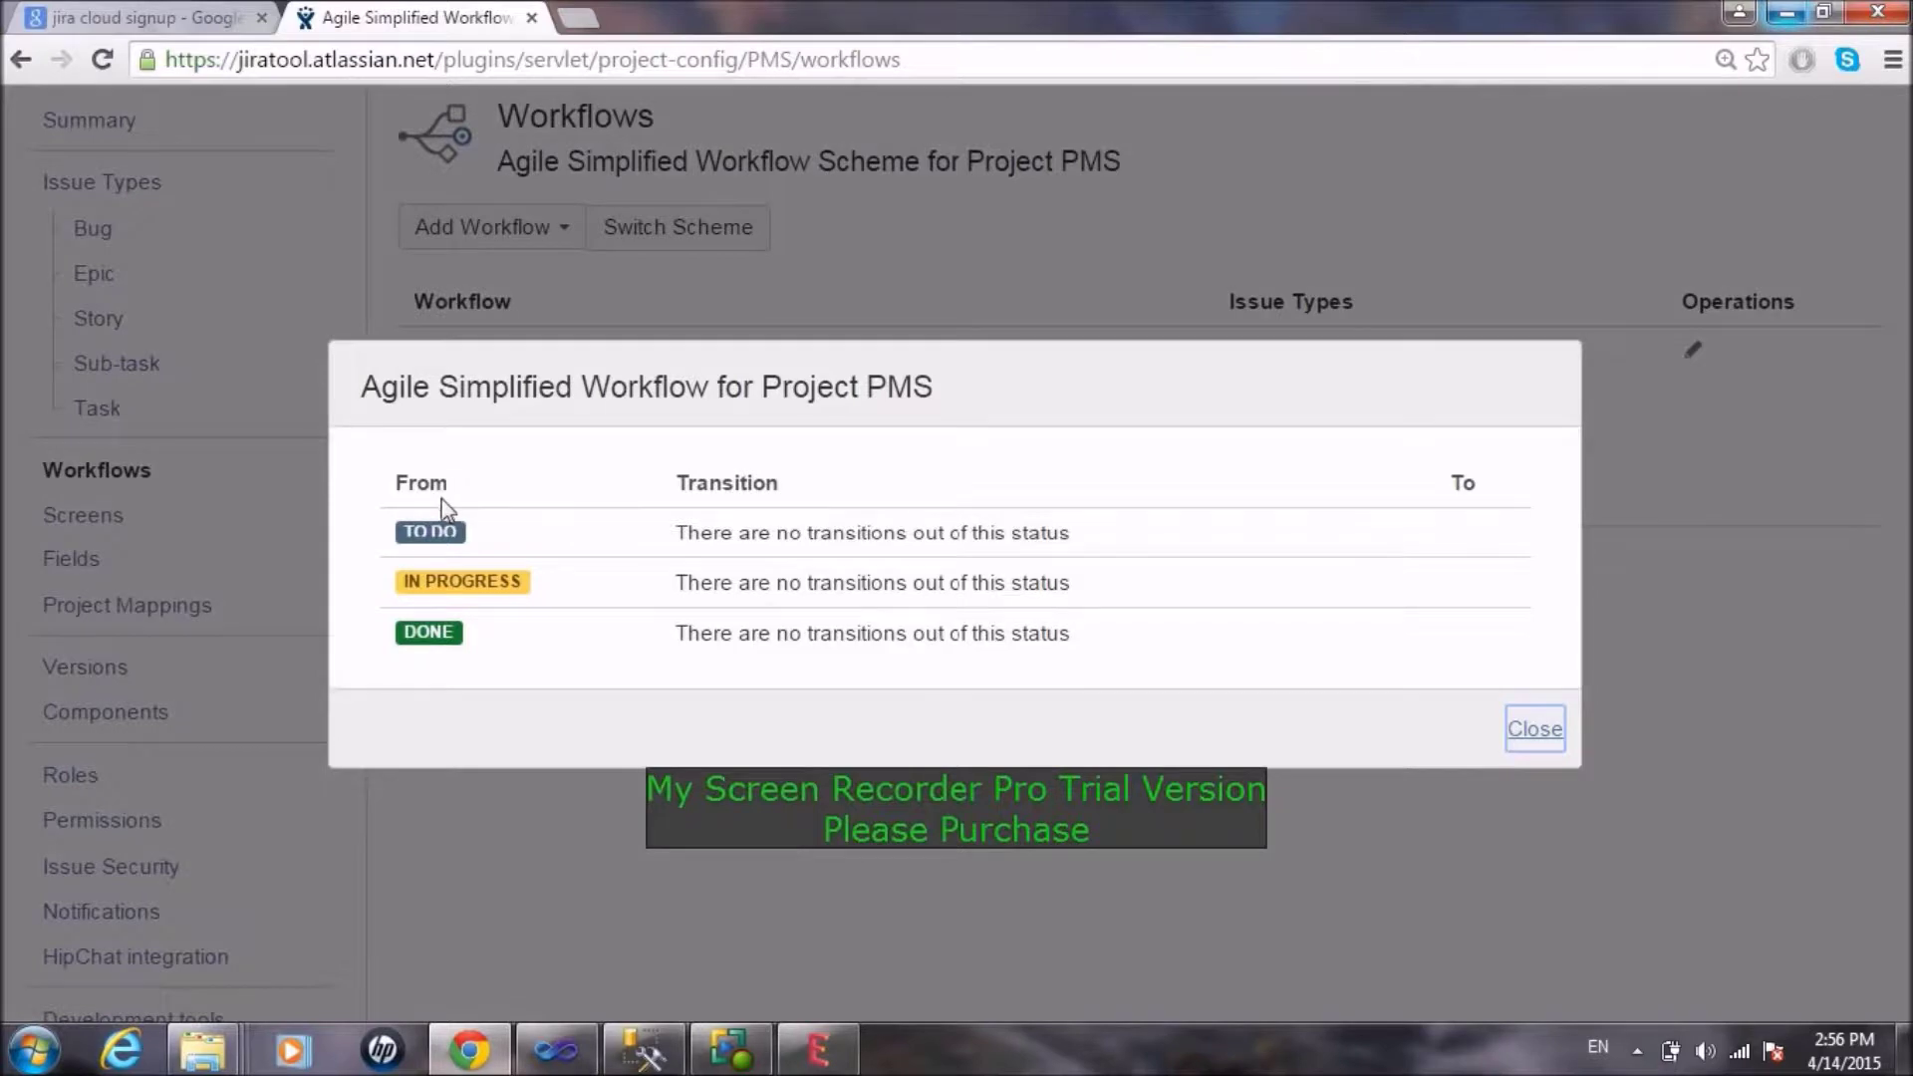
{"action": "left_click", "coordinate": [1534, 732]}
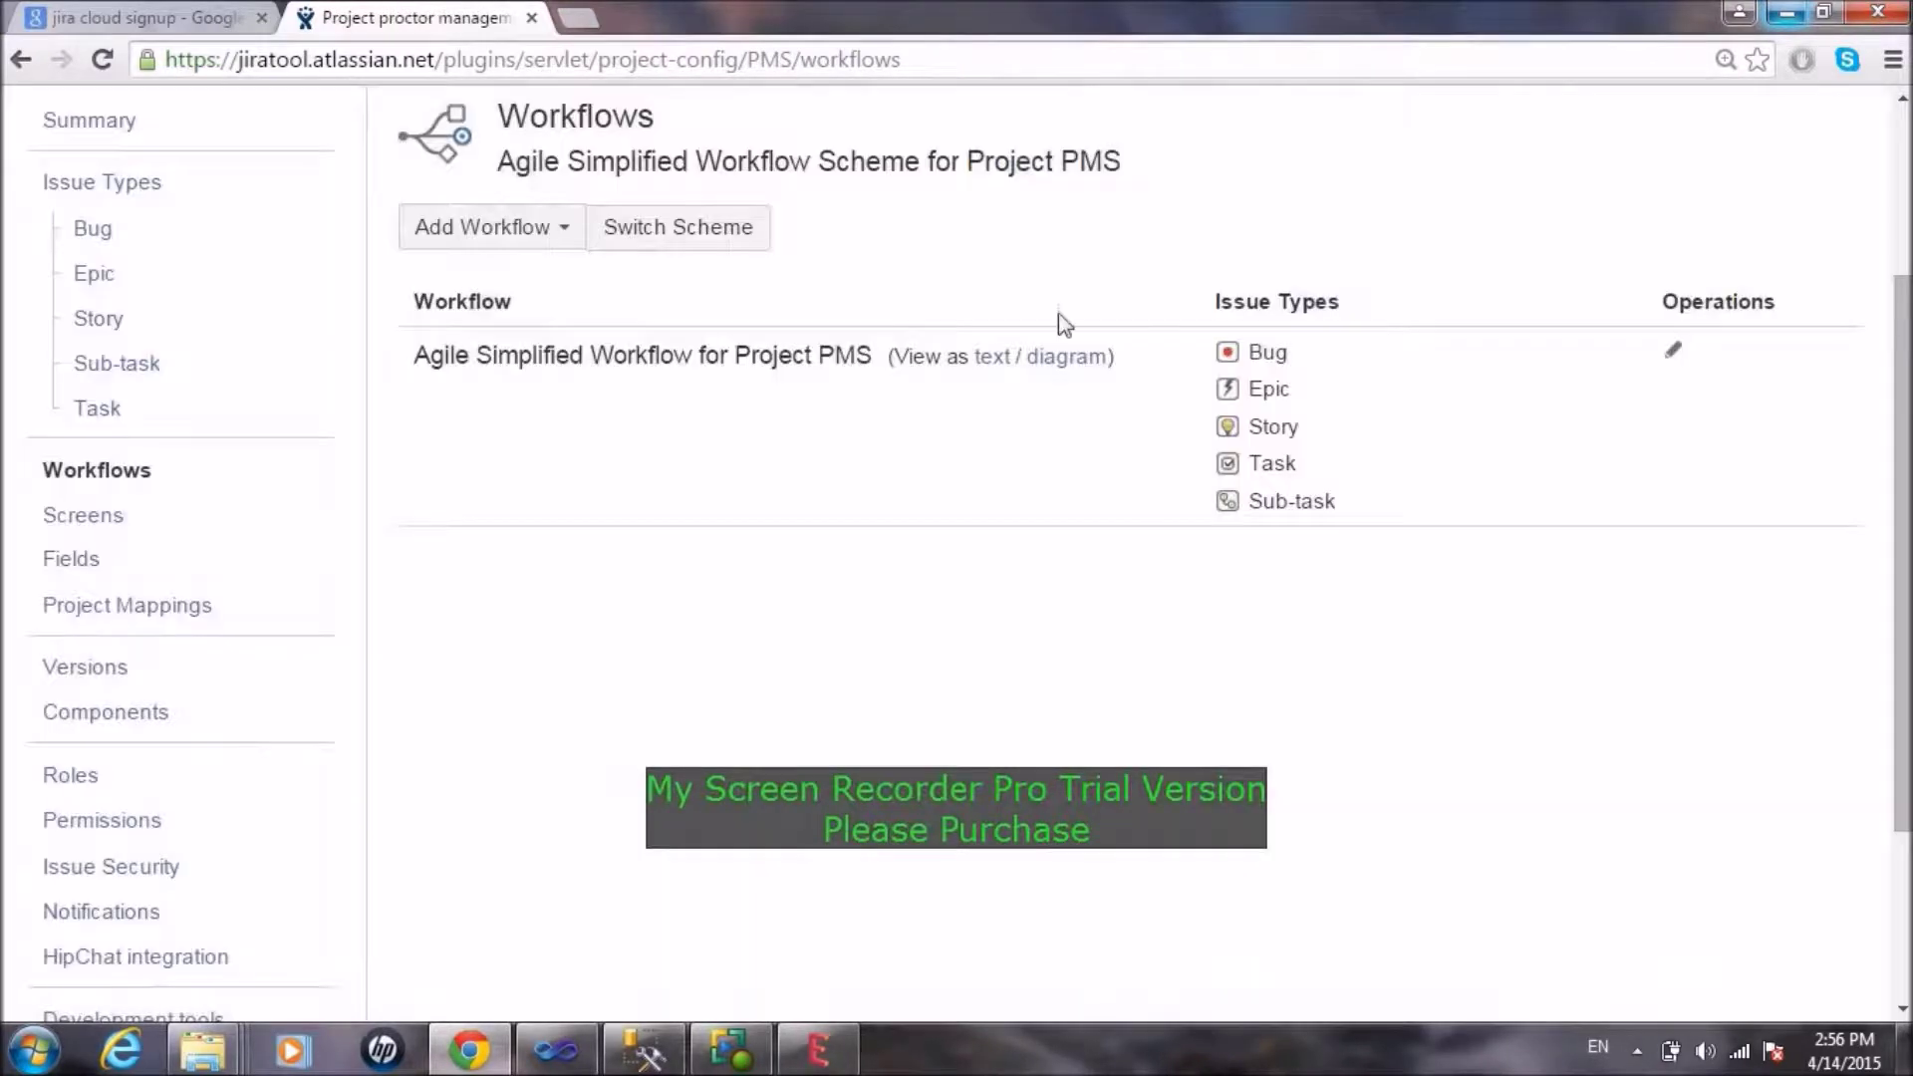
{"action": "left_click", "coordinate": [1066, 364]}
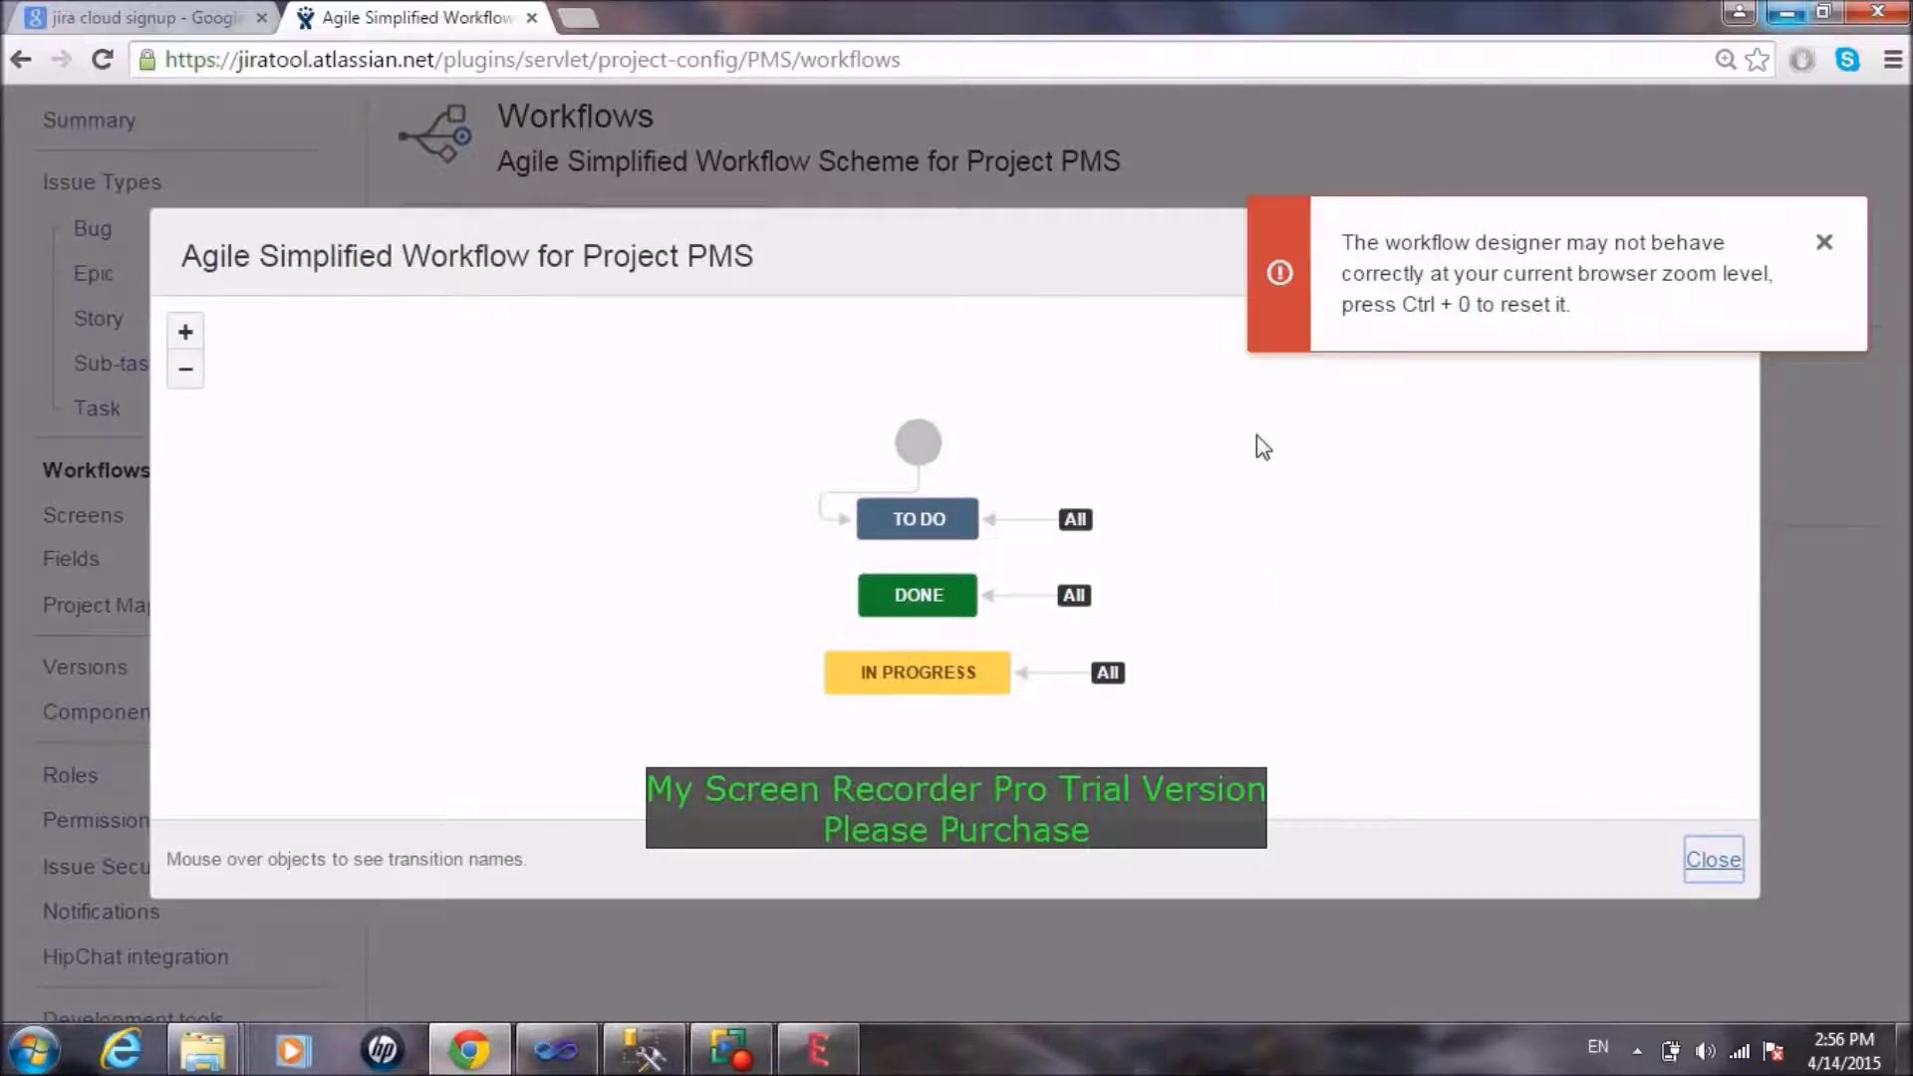
{"action": "left_click", "coordinate": [1822, 242]}
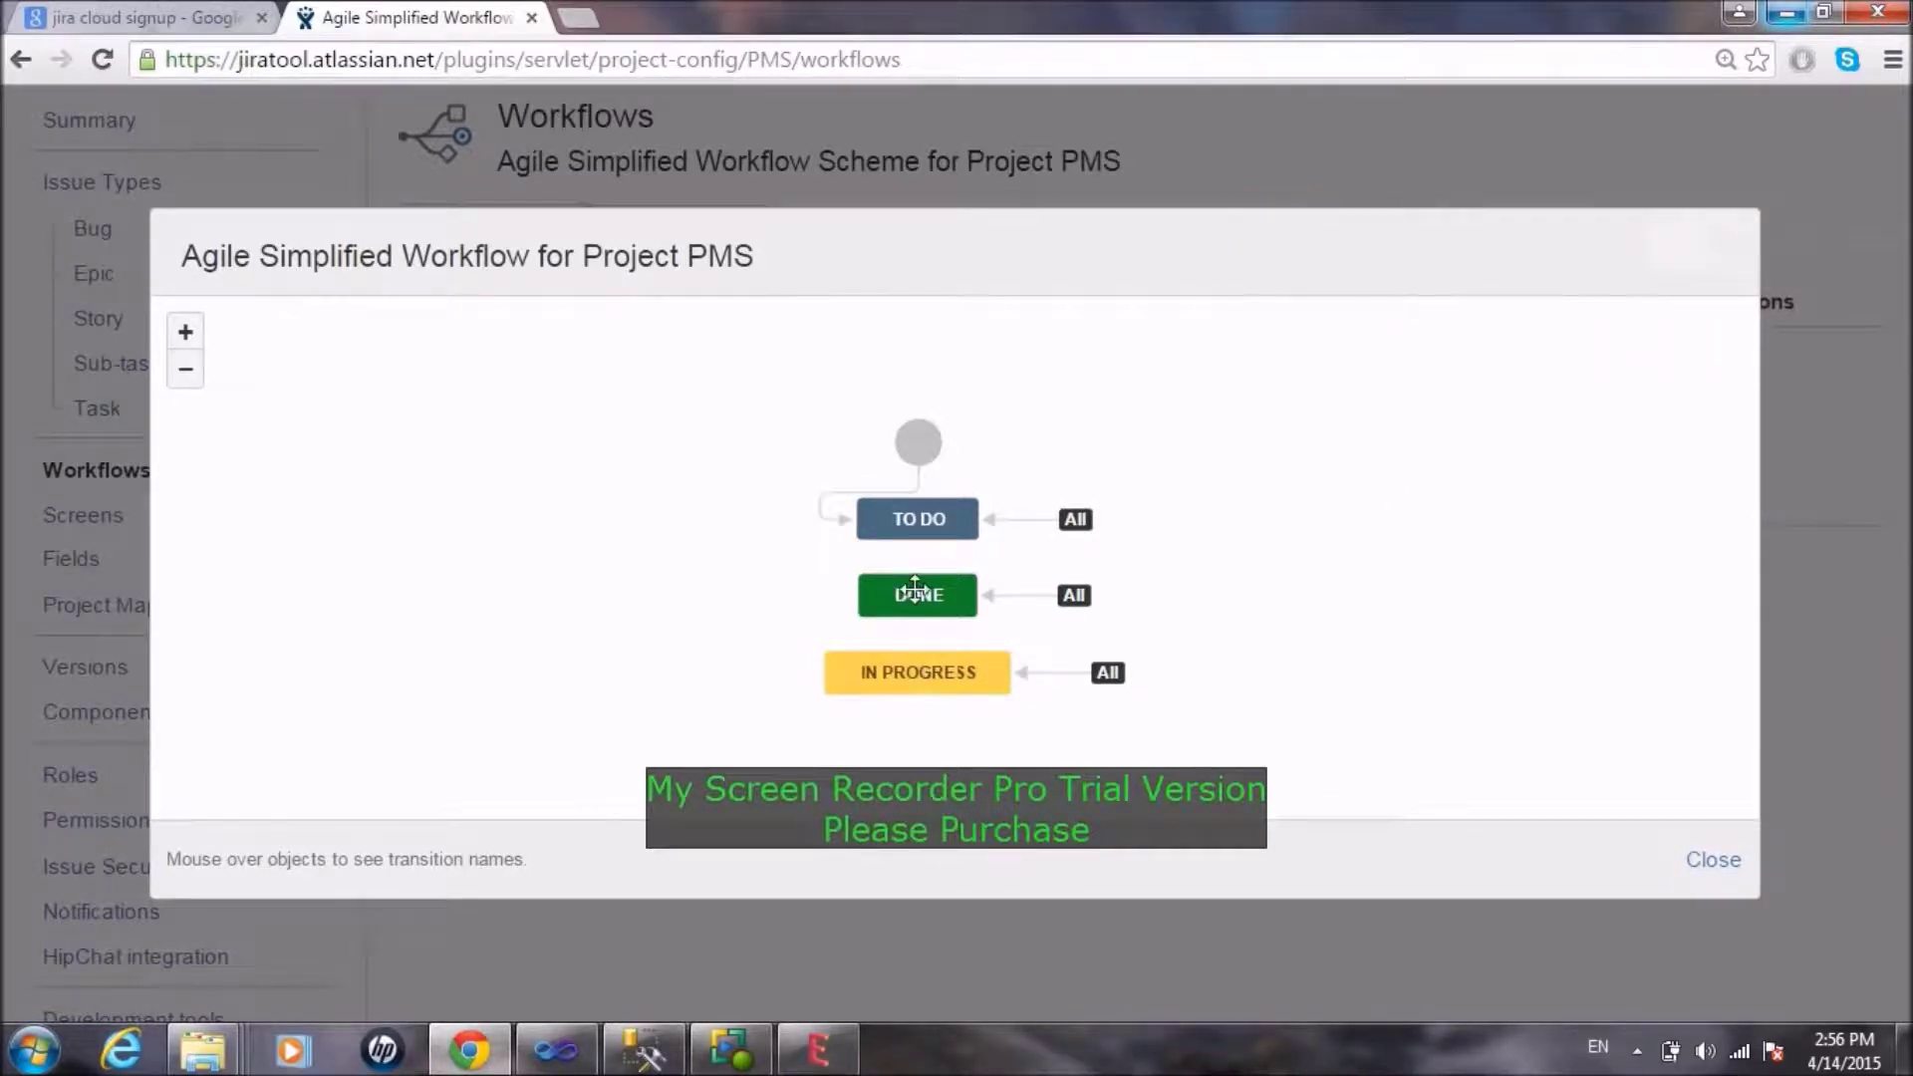
{"action": "mouse_move", "coordinate": [961, 491]}
{"action": "mouse_move", "coordinate": [917, 536]}
{"action": "left_click", "coordinate": [1706, 870]}
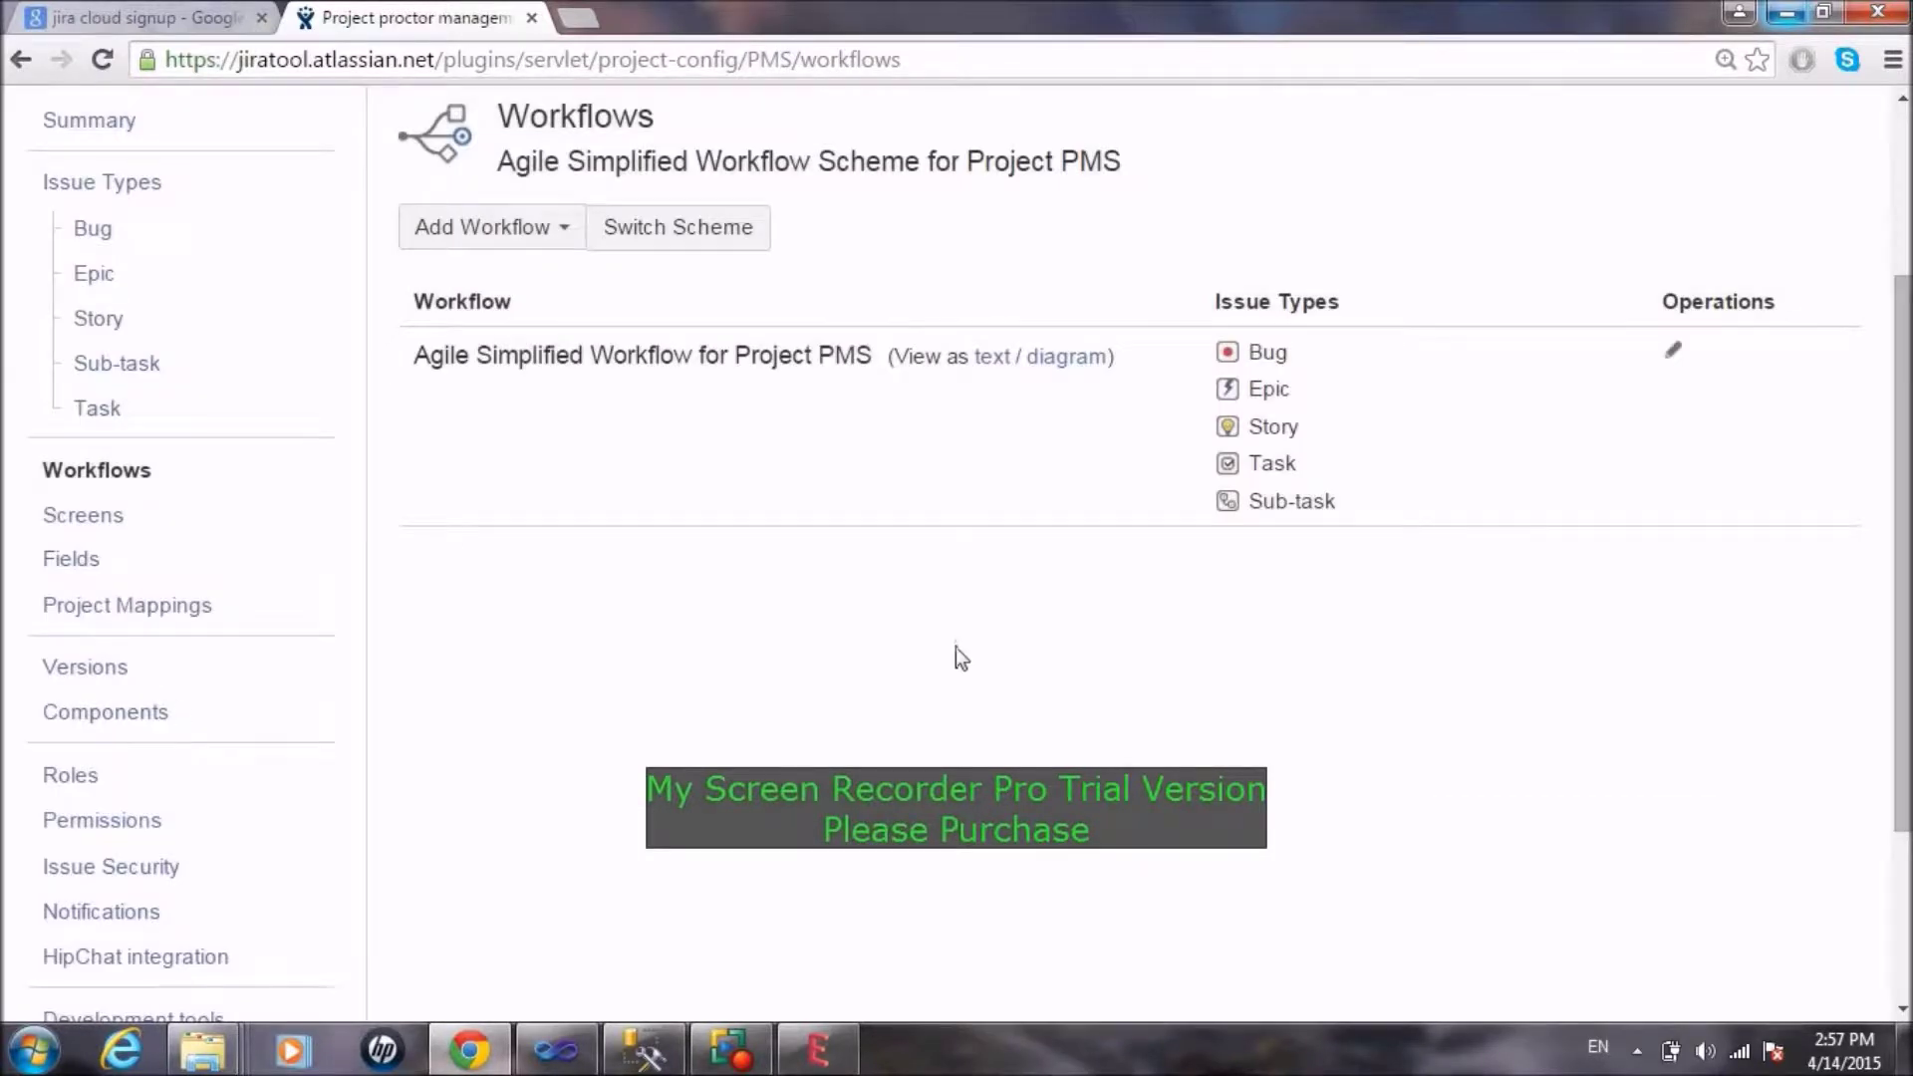
Step: Review the PMS: Scrum Issue Type Screen Scheme on the Screens page and edit the Bug screen scheme
{"action": "left_click", "coordinate": [138, 519]}
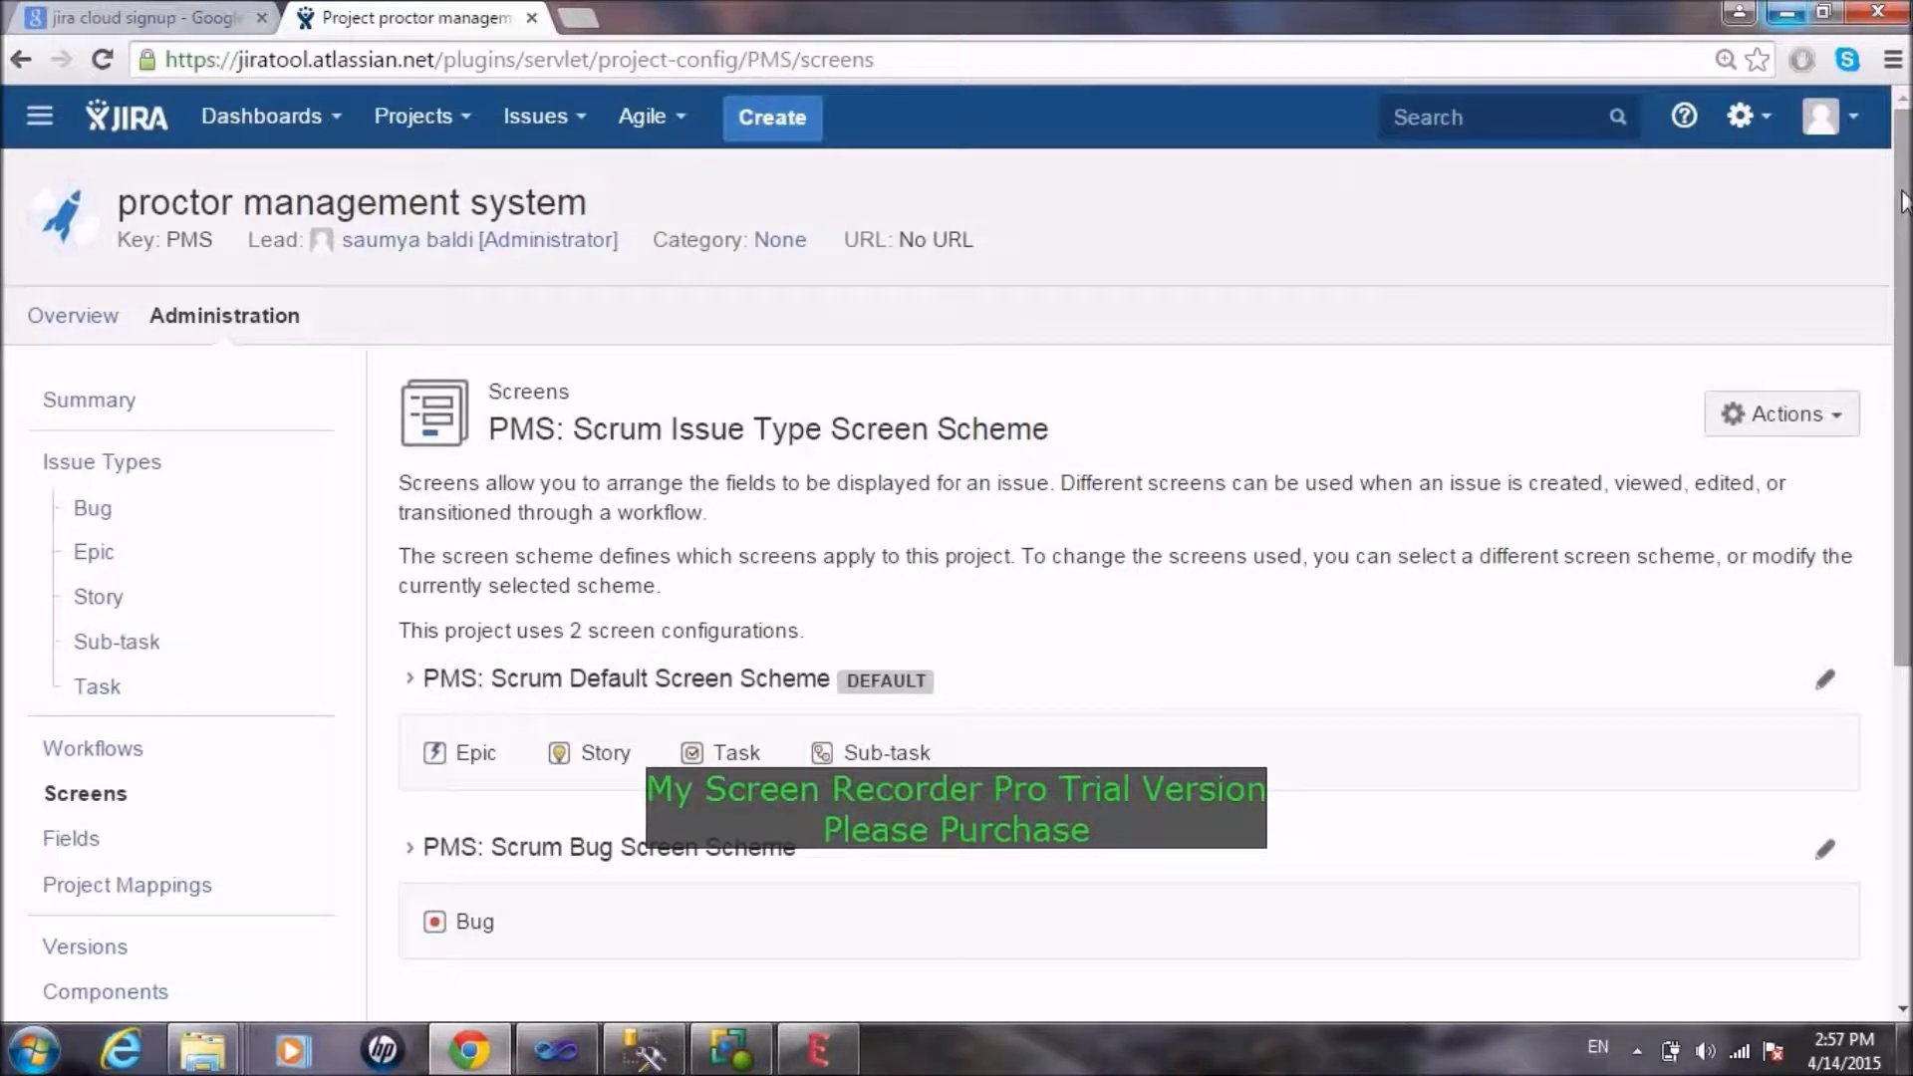
{"action": "scroll", "coordinate": [1903, 203], "scroll_direction": "down", "scroll_amount": 5}
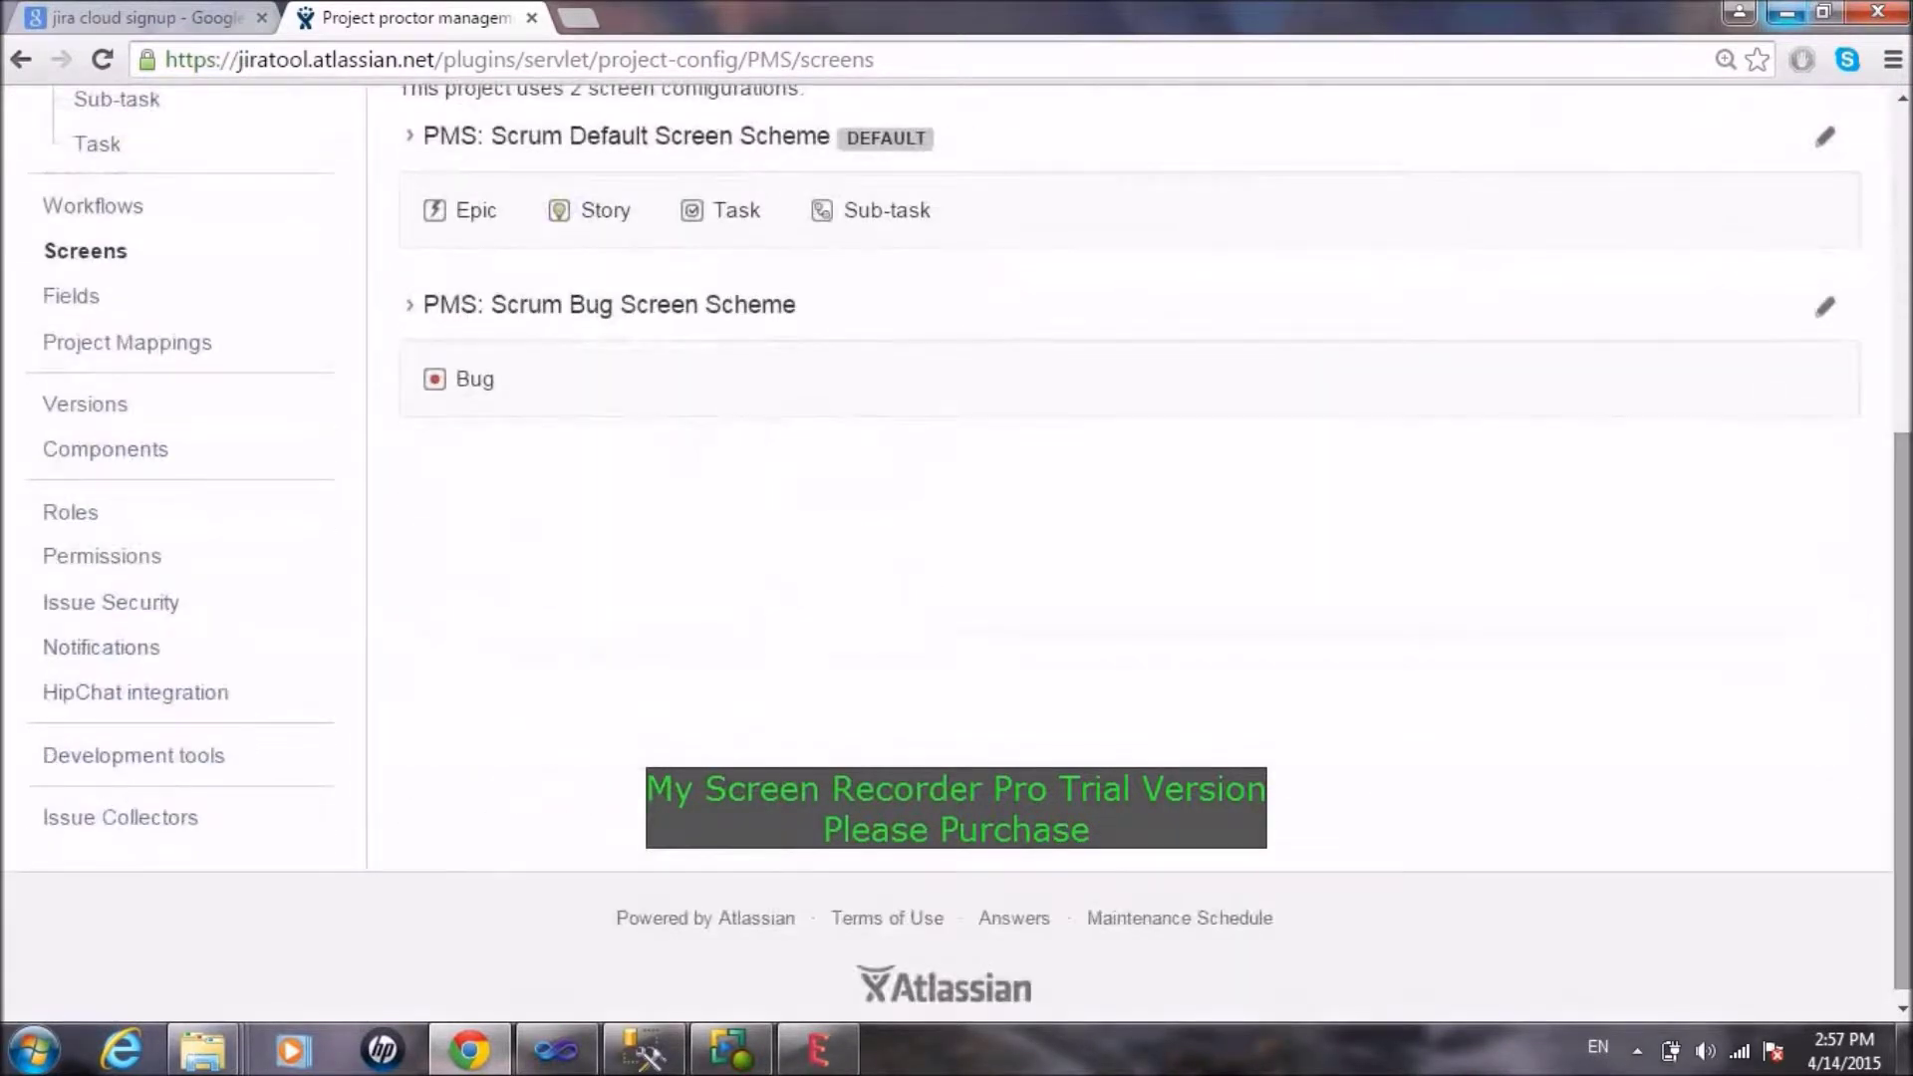
{"action": "scroll", "coordinate": [1903, 202], "scroll_direction": "up", "scroll_amount": 3}
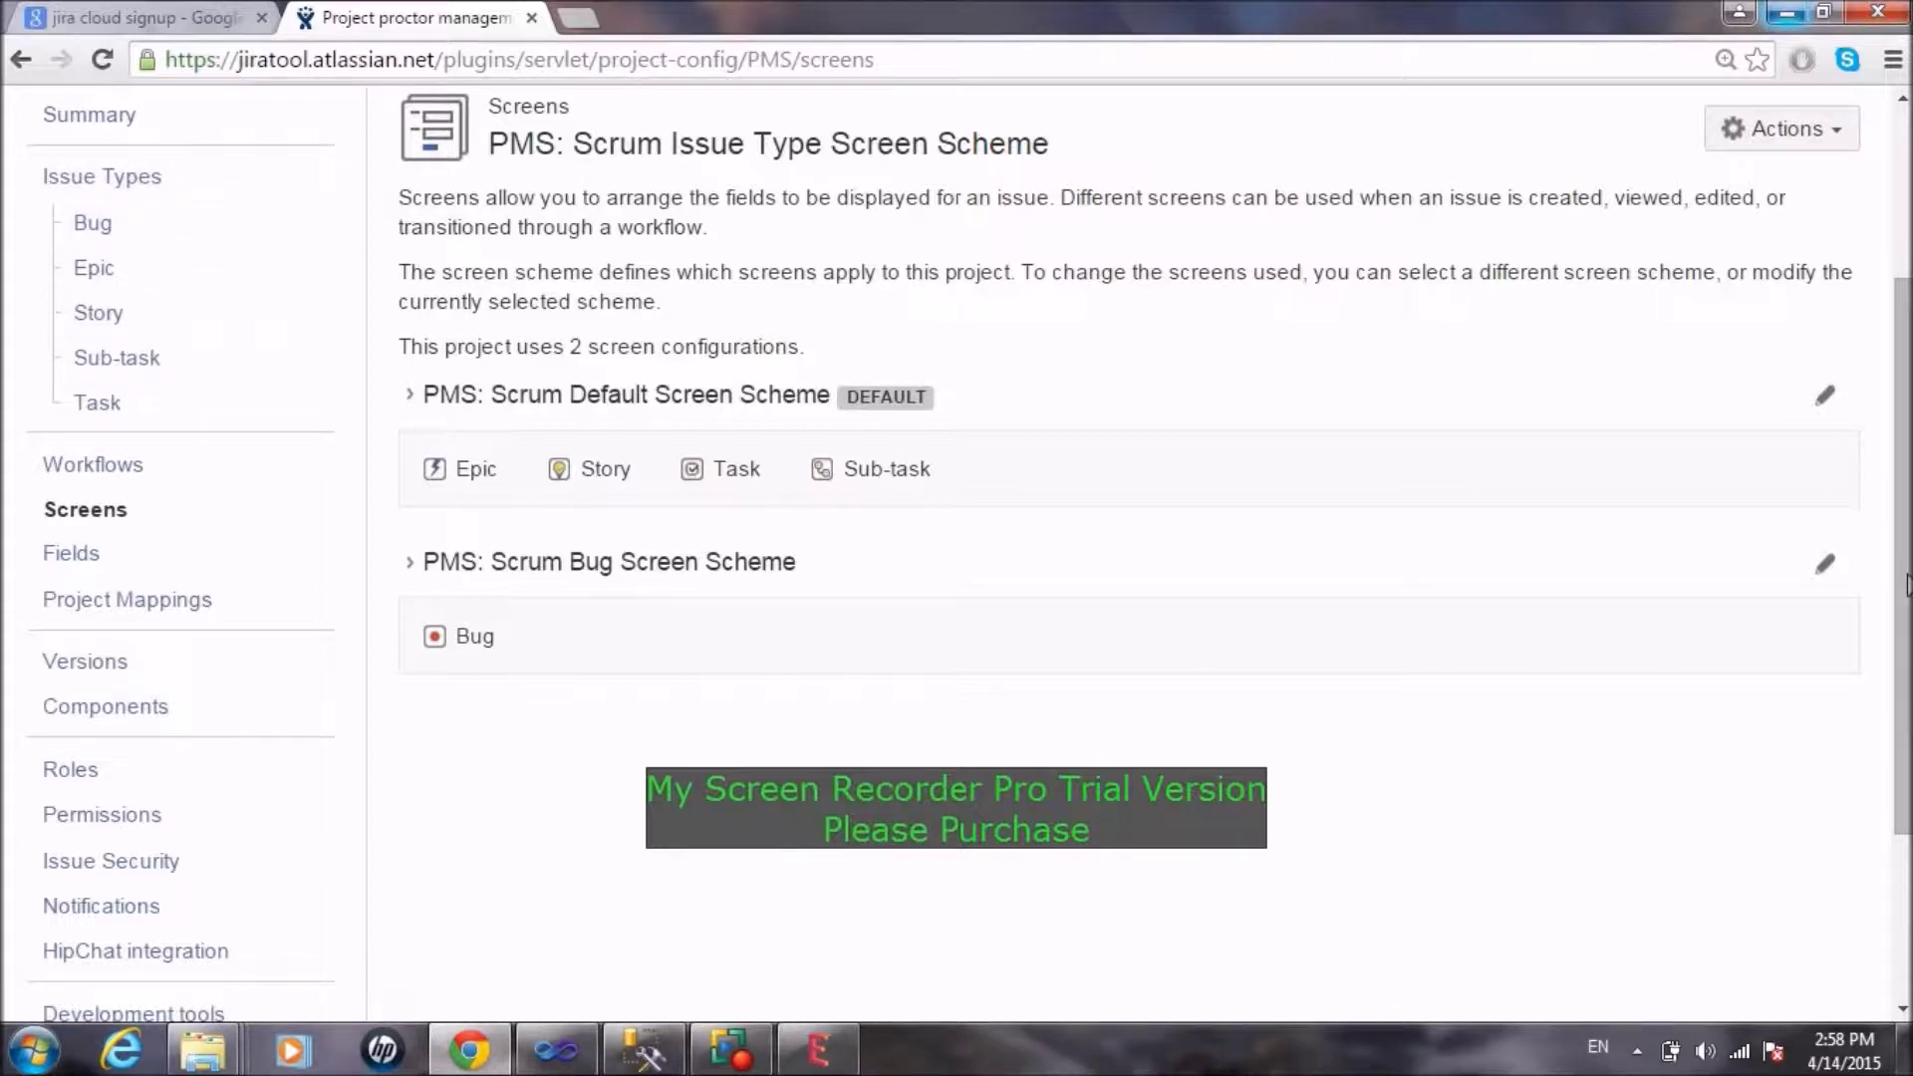
{"action": "left_click", "coordinate": [1831, 564]}
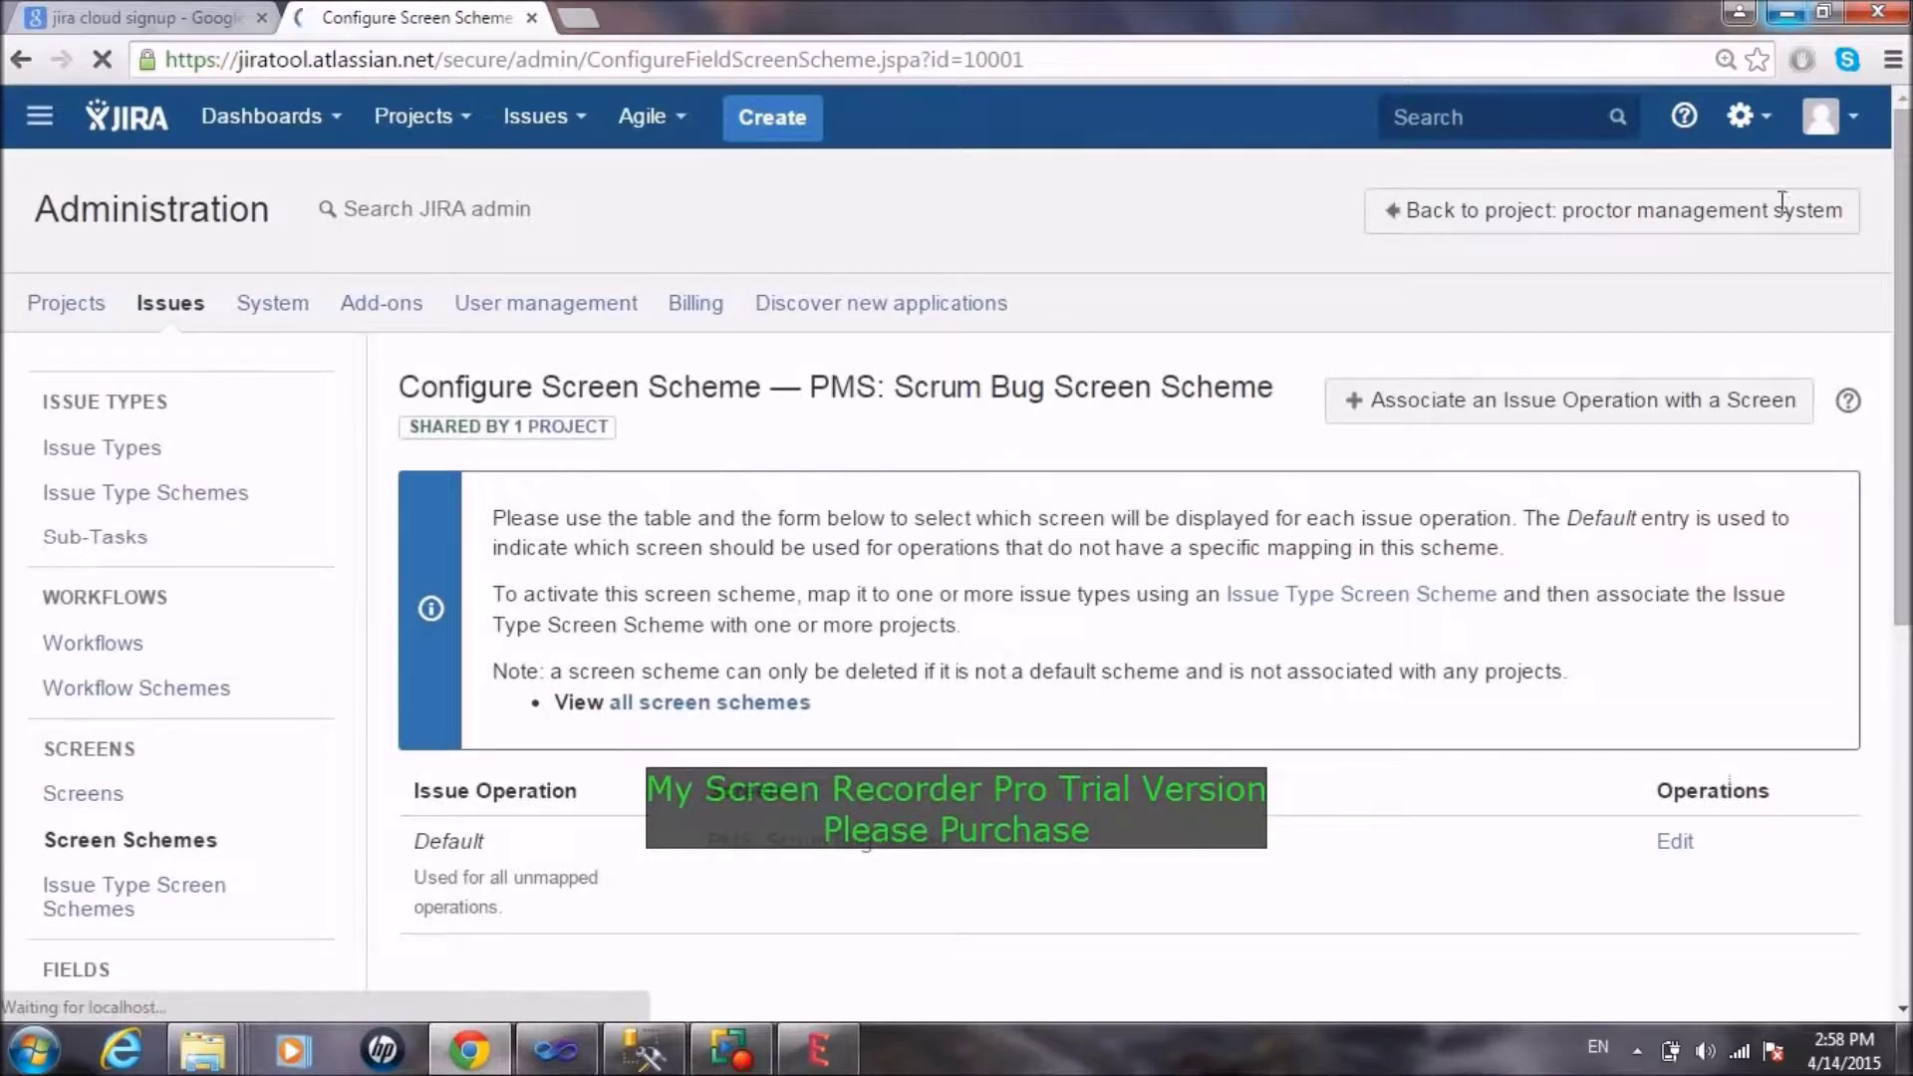
Step: Keep 'PMS: Scrum Bug Screen' as the Default operation's screen in the Bug screen scheme and update
{"action": "left_click_drag", "start_coordinate": [1904, 199], "coordinate": [1903, 473]}
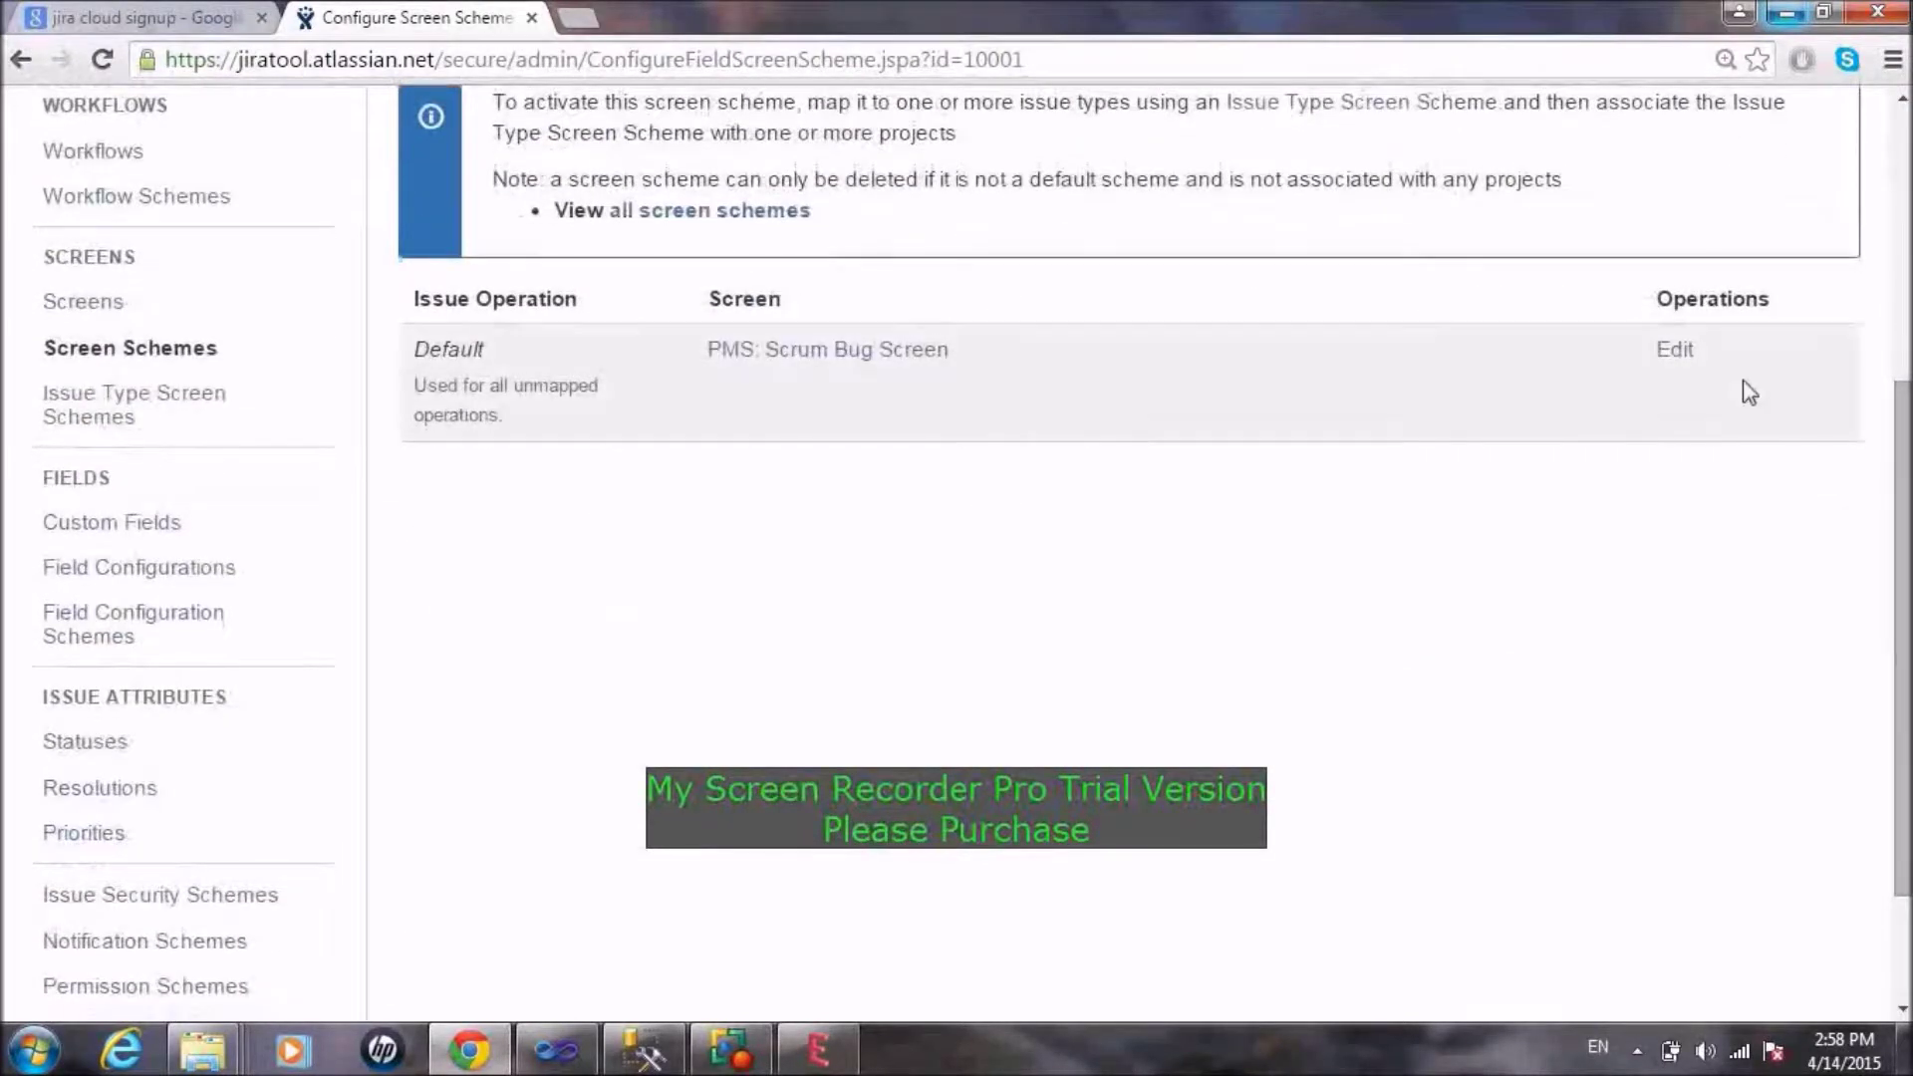
{"action": "left_click", "coordinate": [1674, 351]}
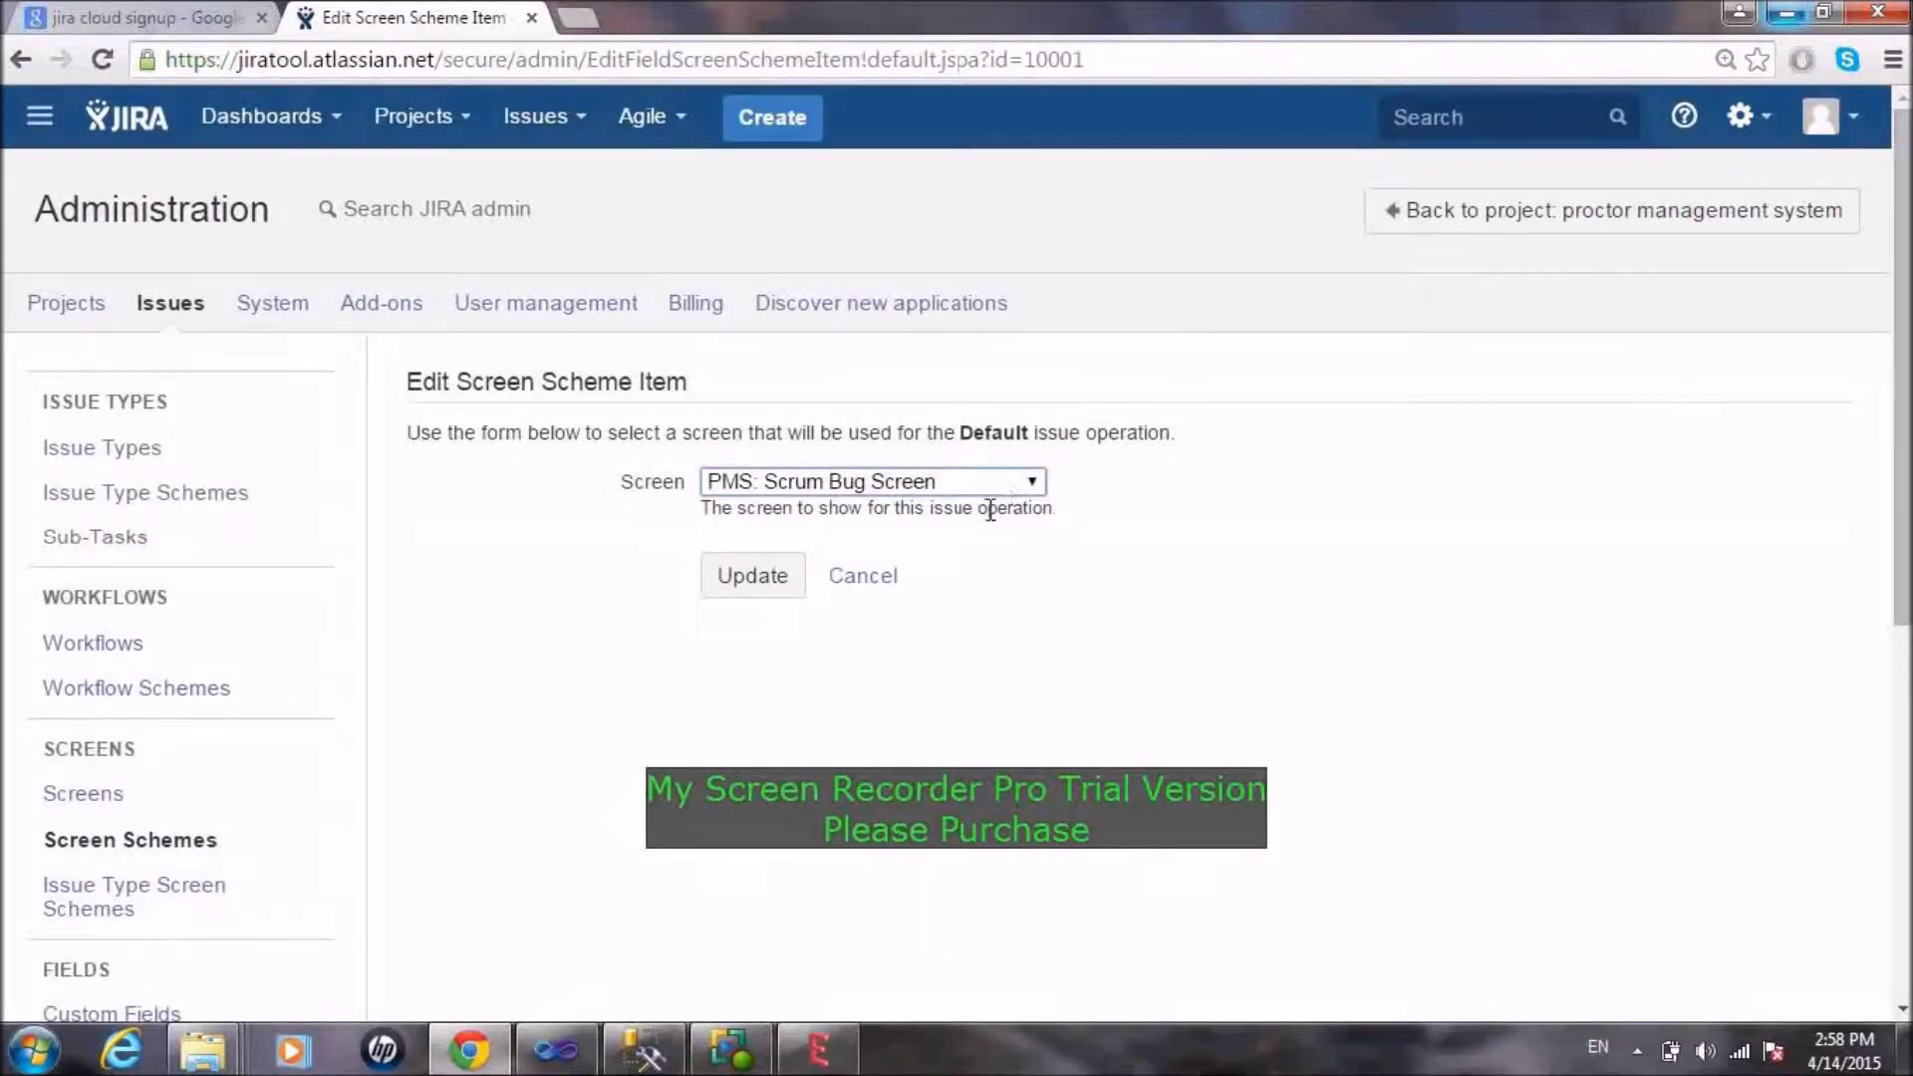
{"action": "left_click", "coordinate": [1018, 486]}
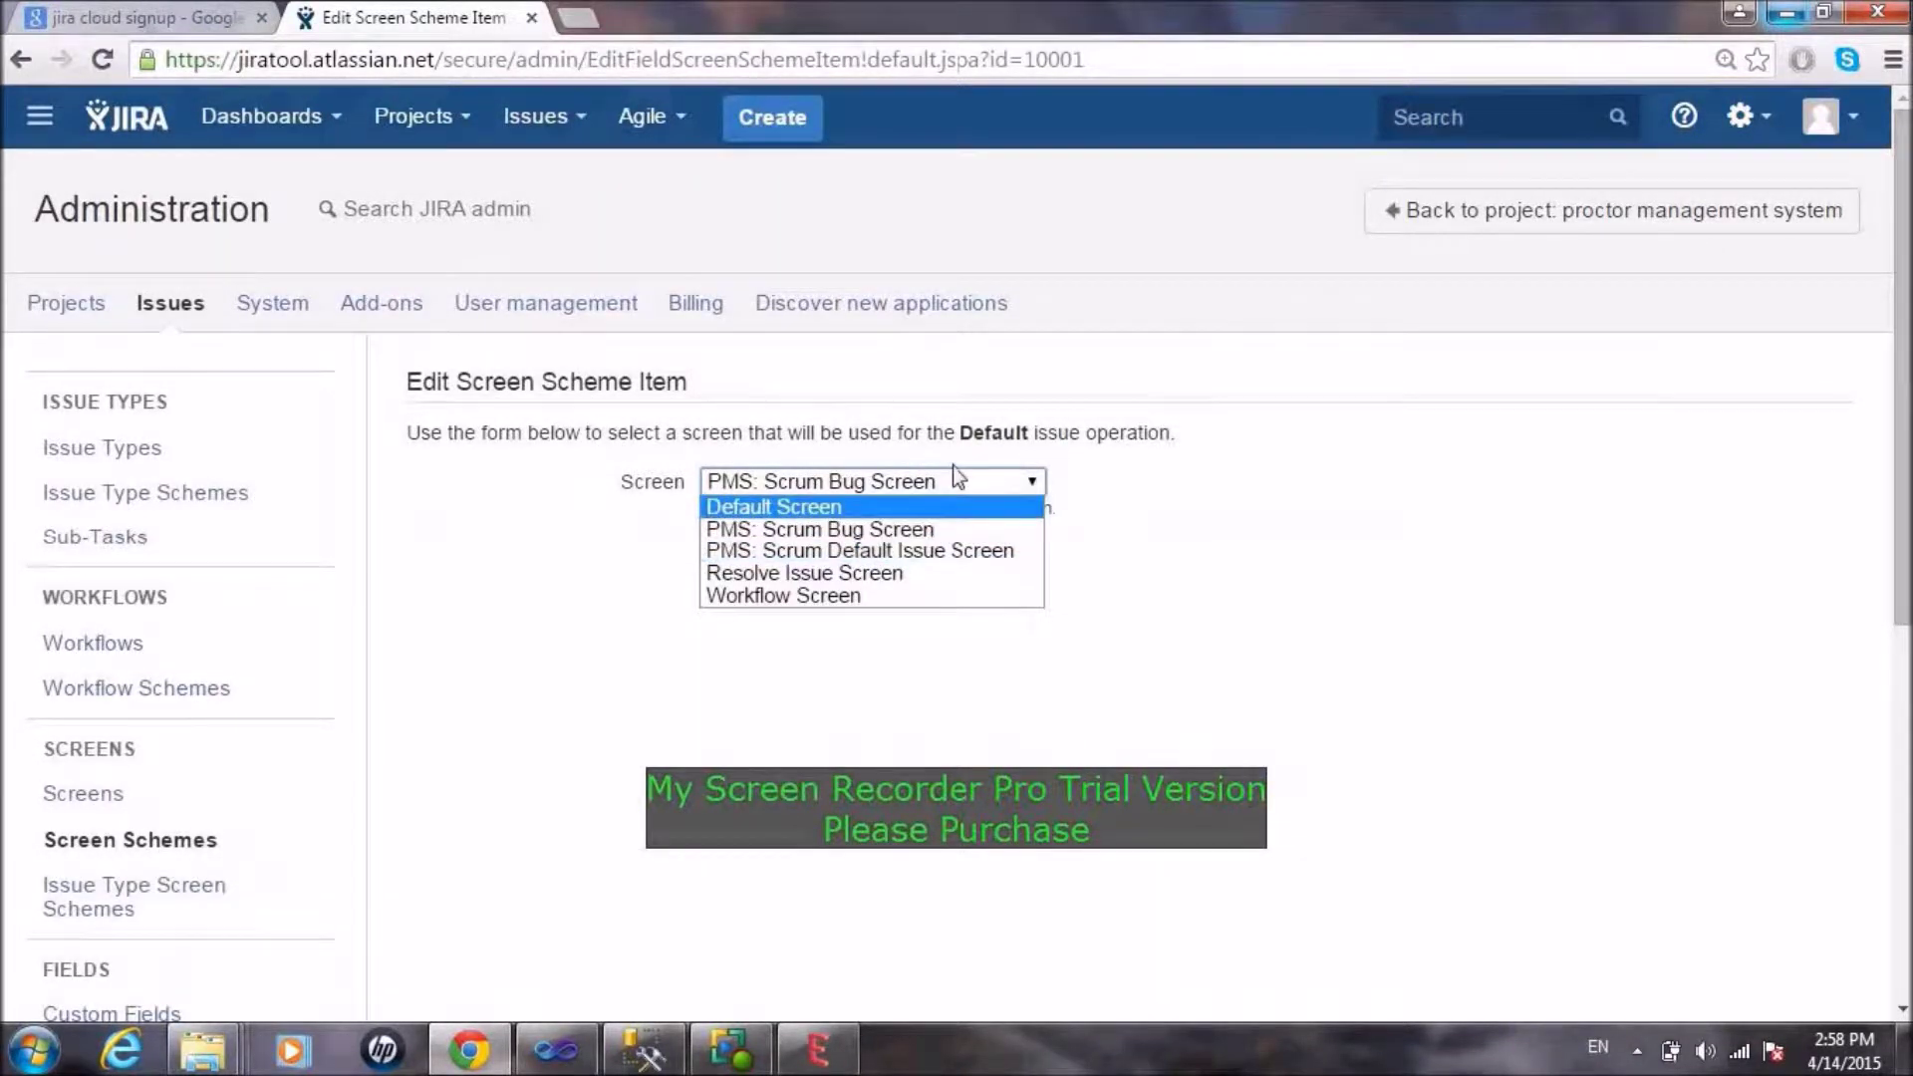
{"action": "left_click", "coordinate": [918, 529]}
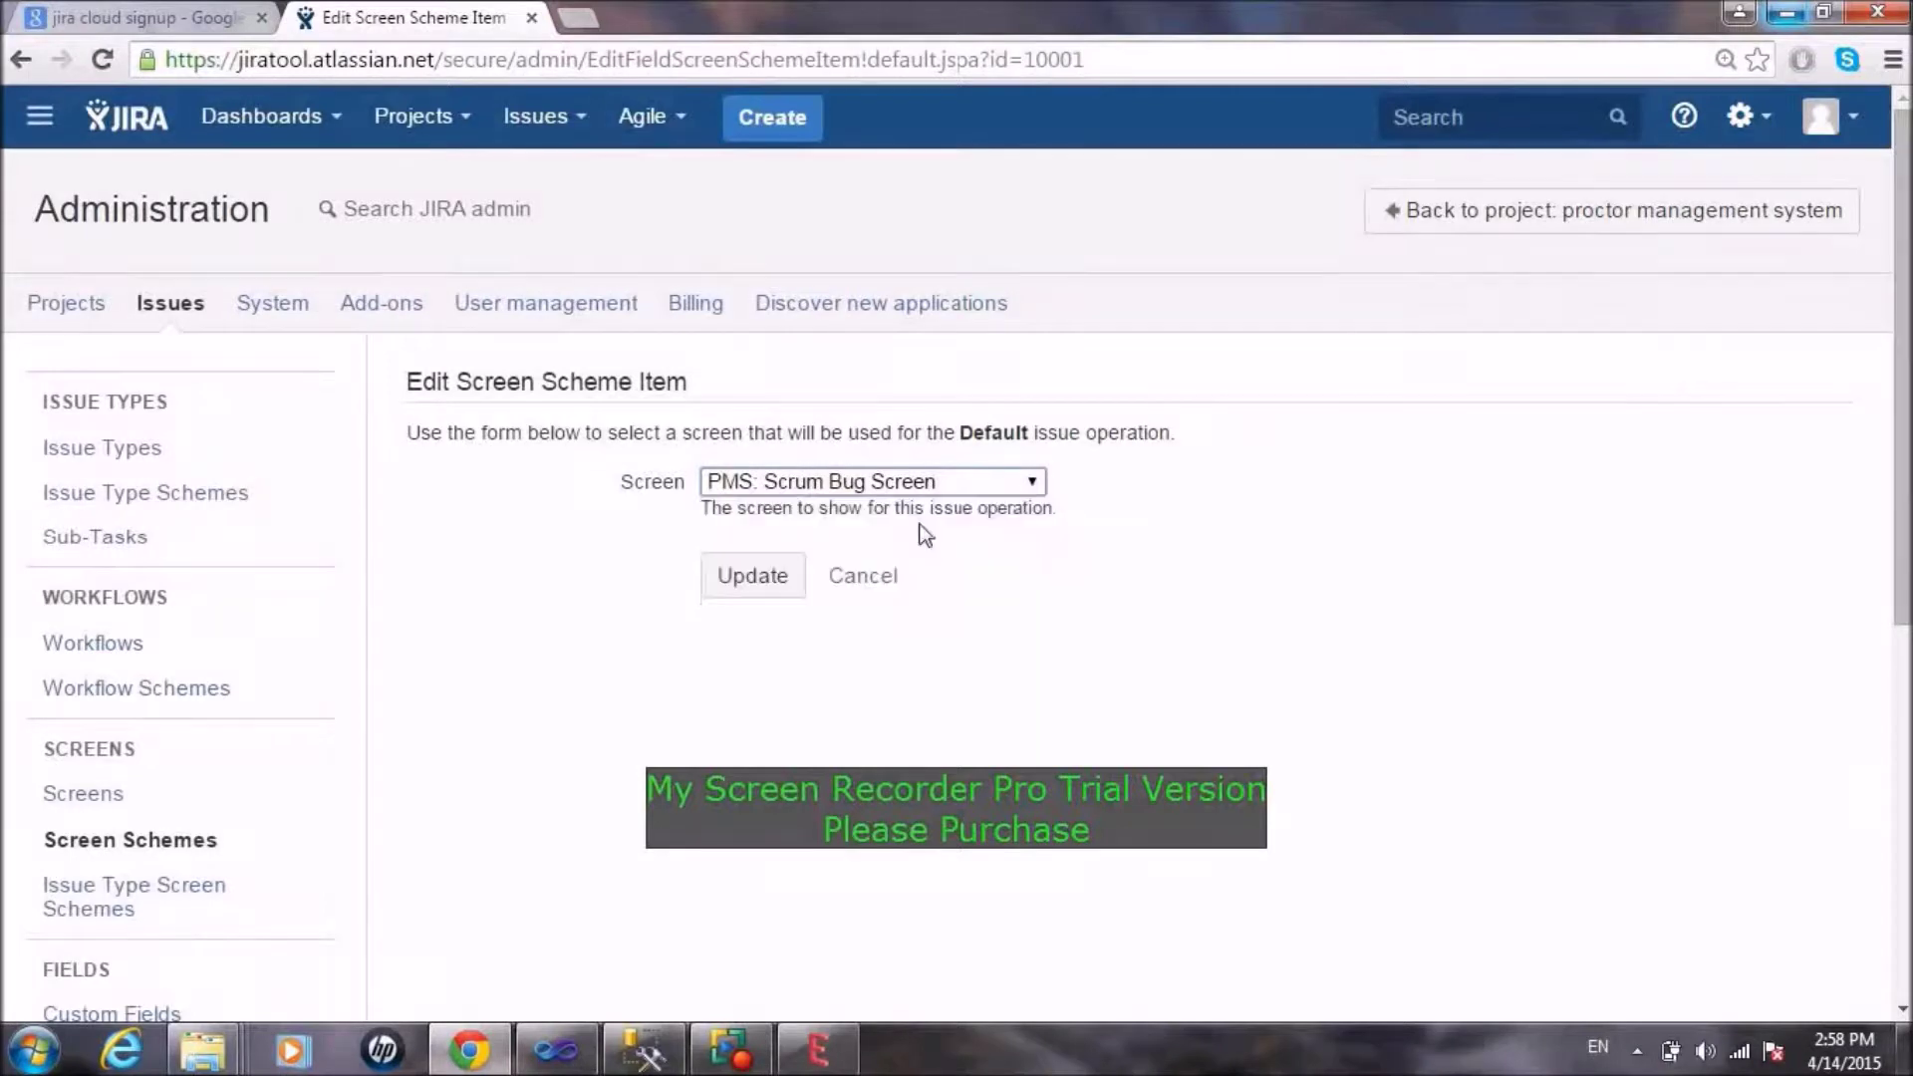
{"action": "left_click", "coordinate": [751, 583]}
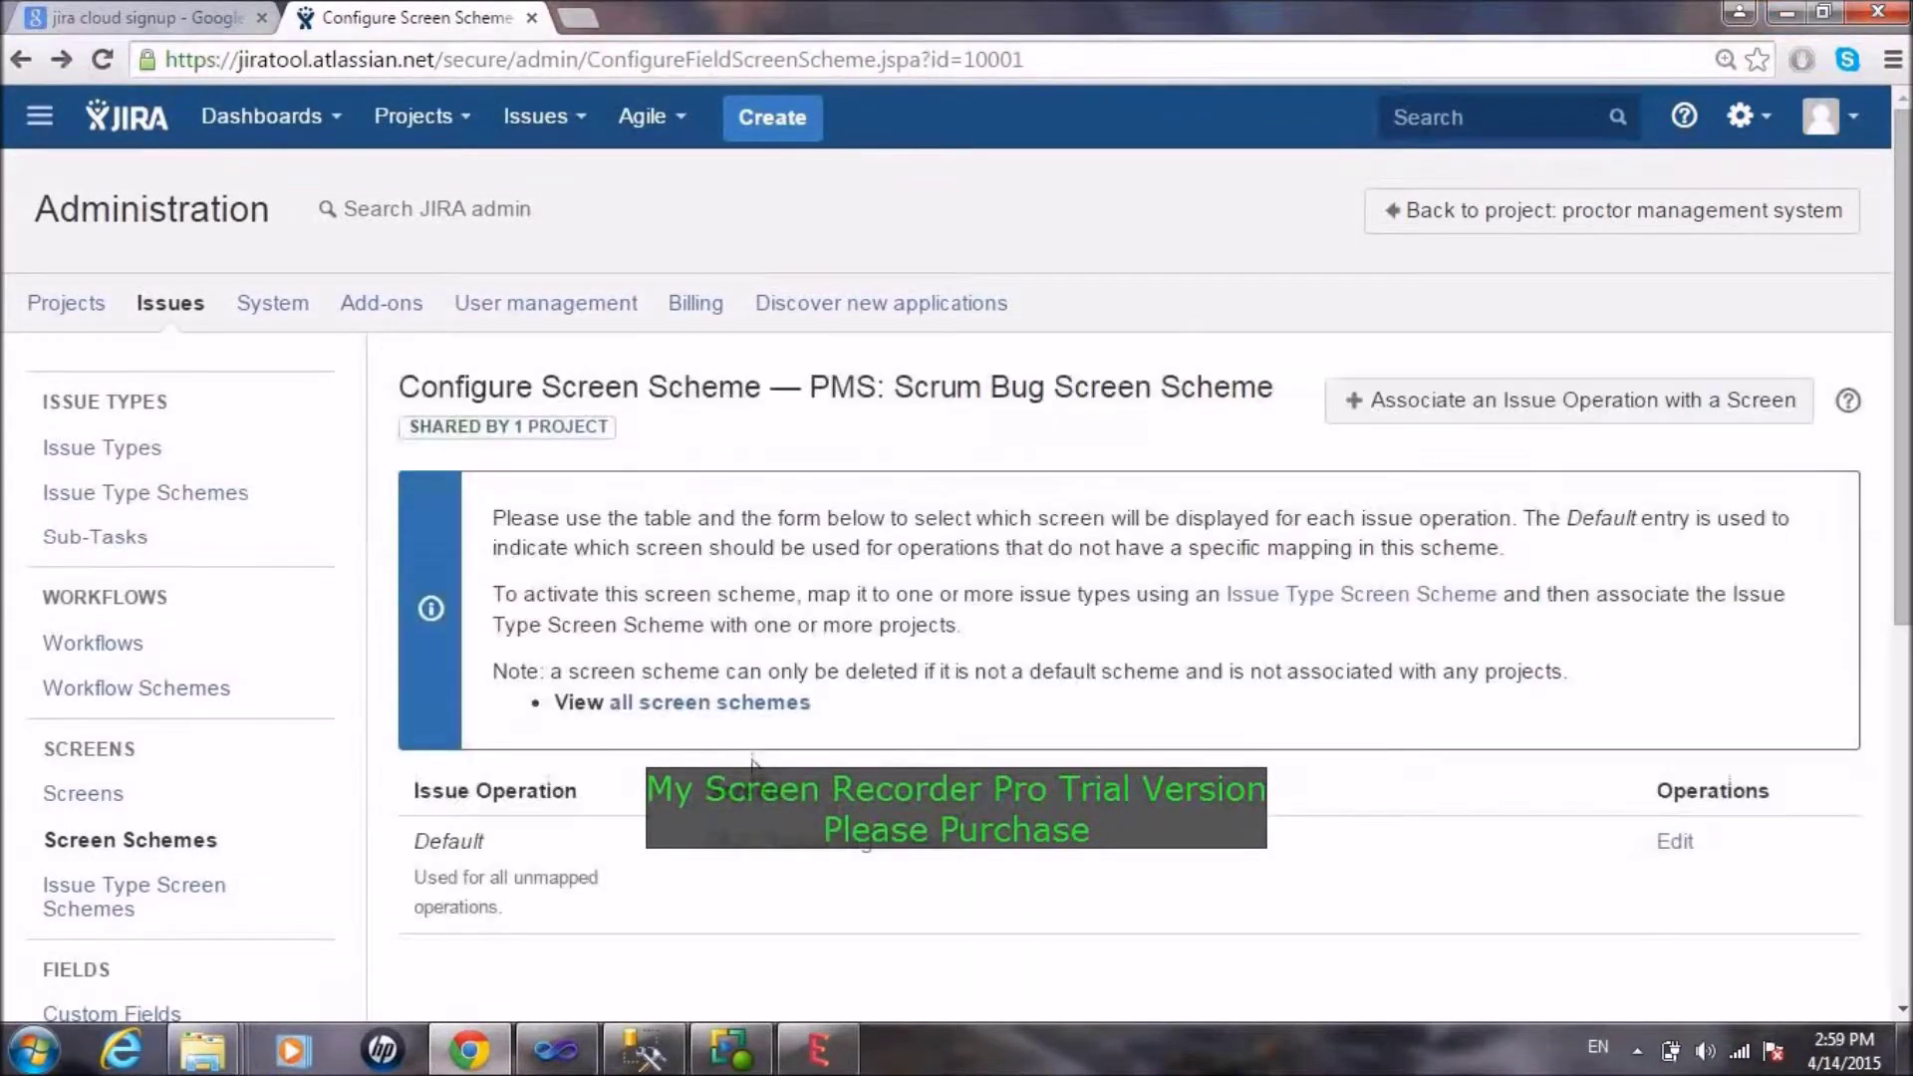
Step: On the PMS: Scrum Bug Screen field list, remove the Labels field and add it back
{"action": "left_click", "coordinate": [752, 856]}
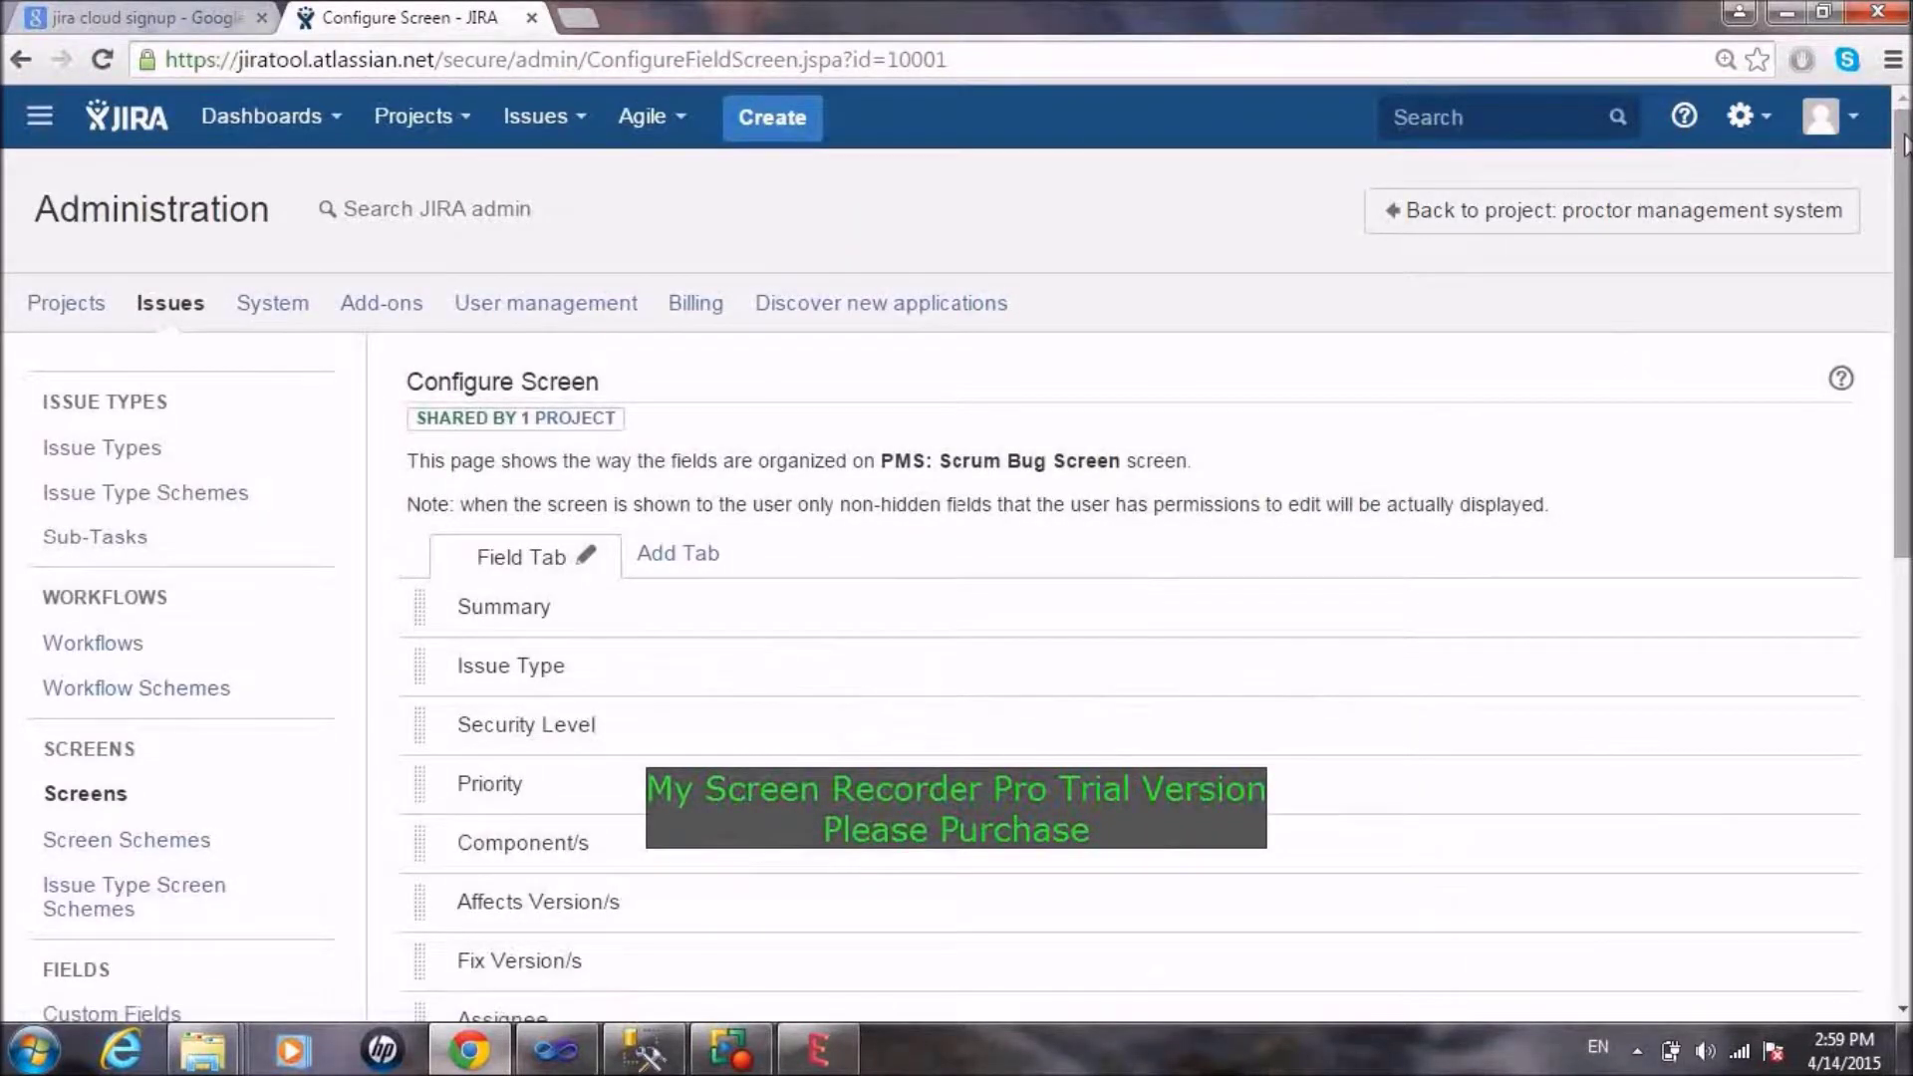
{"action": "left_click_drag", "start_coordinate": [1901, 149], "coordinate": [1902, 592]}
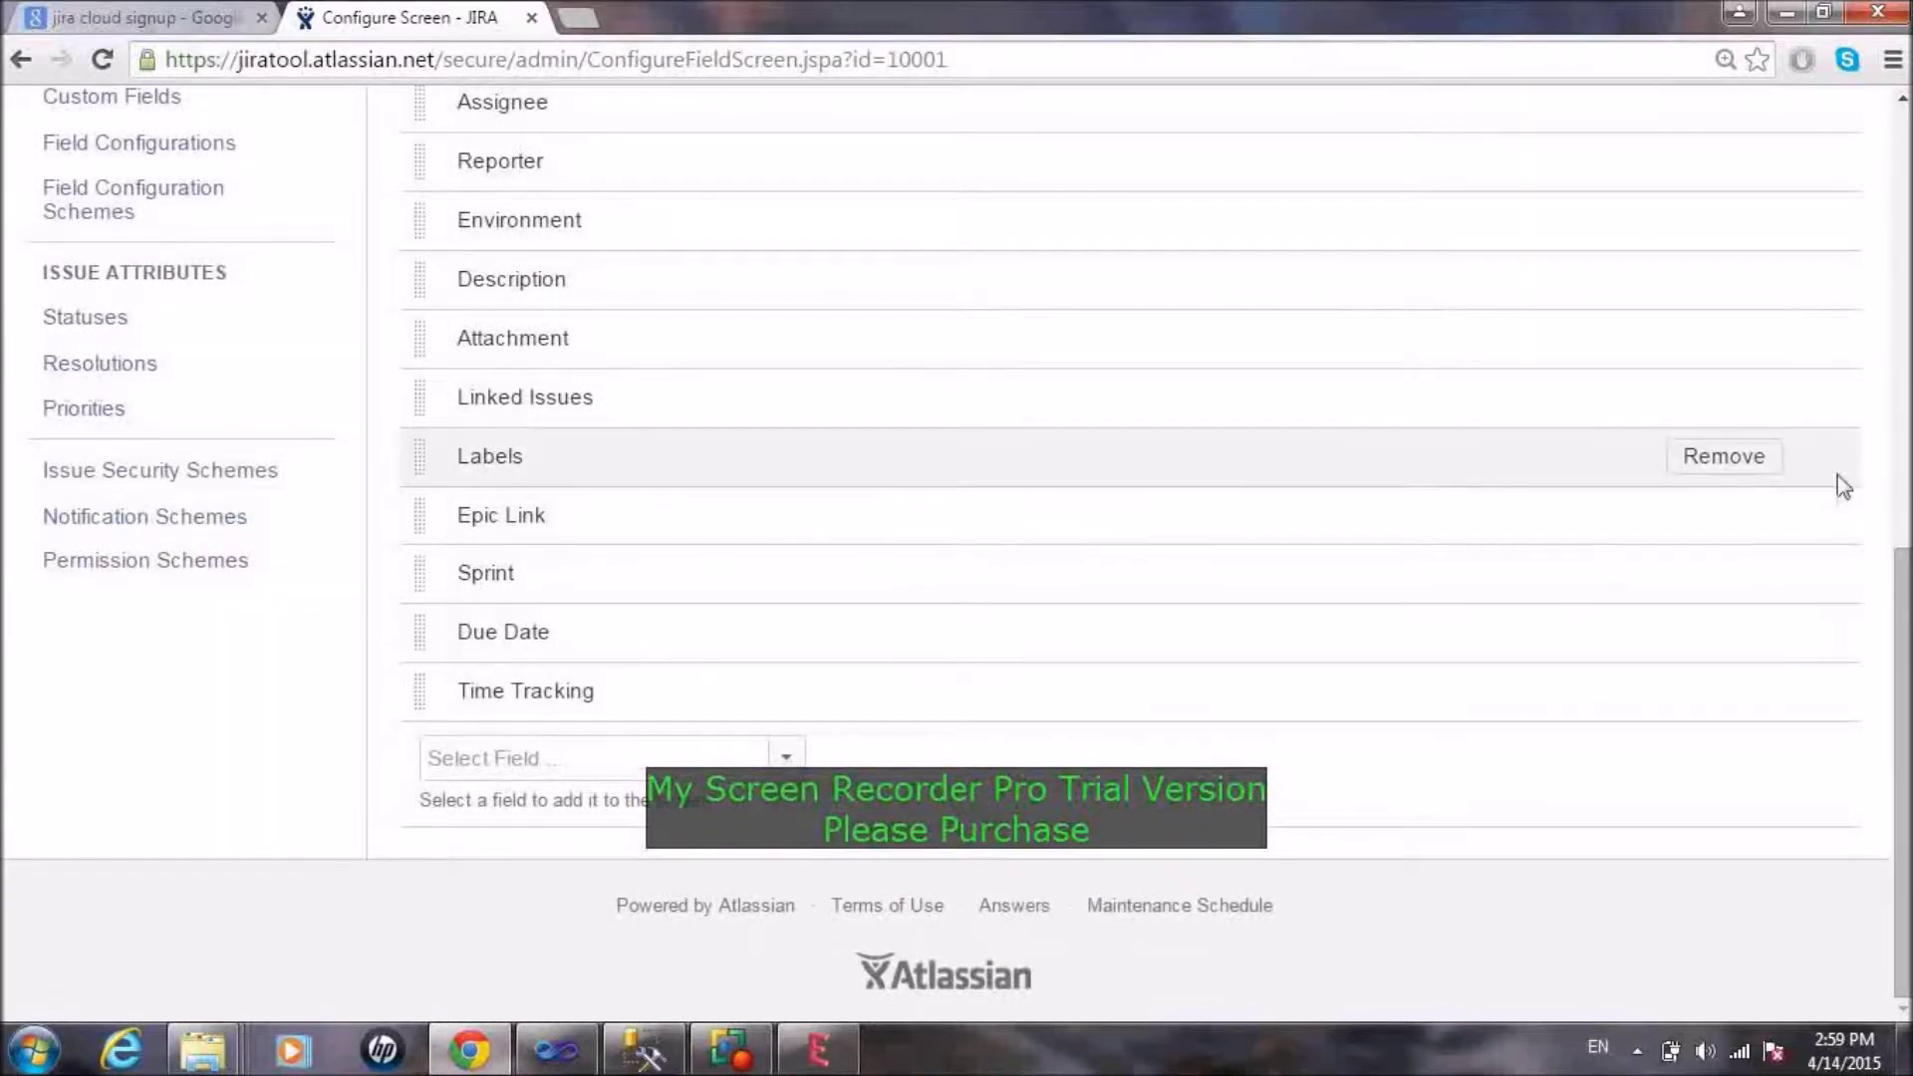
{"action": "left_click", "coordinate": [1739, 478]}
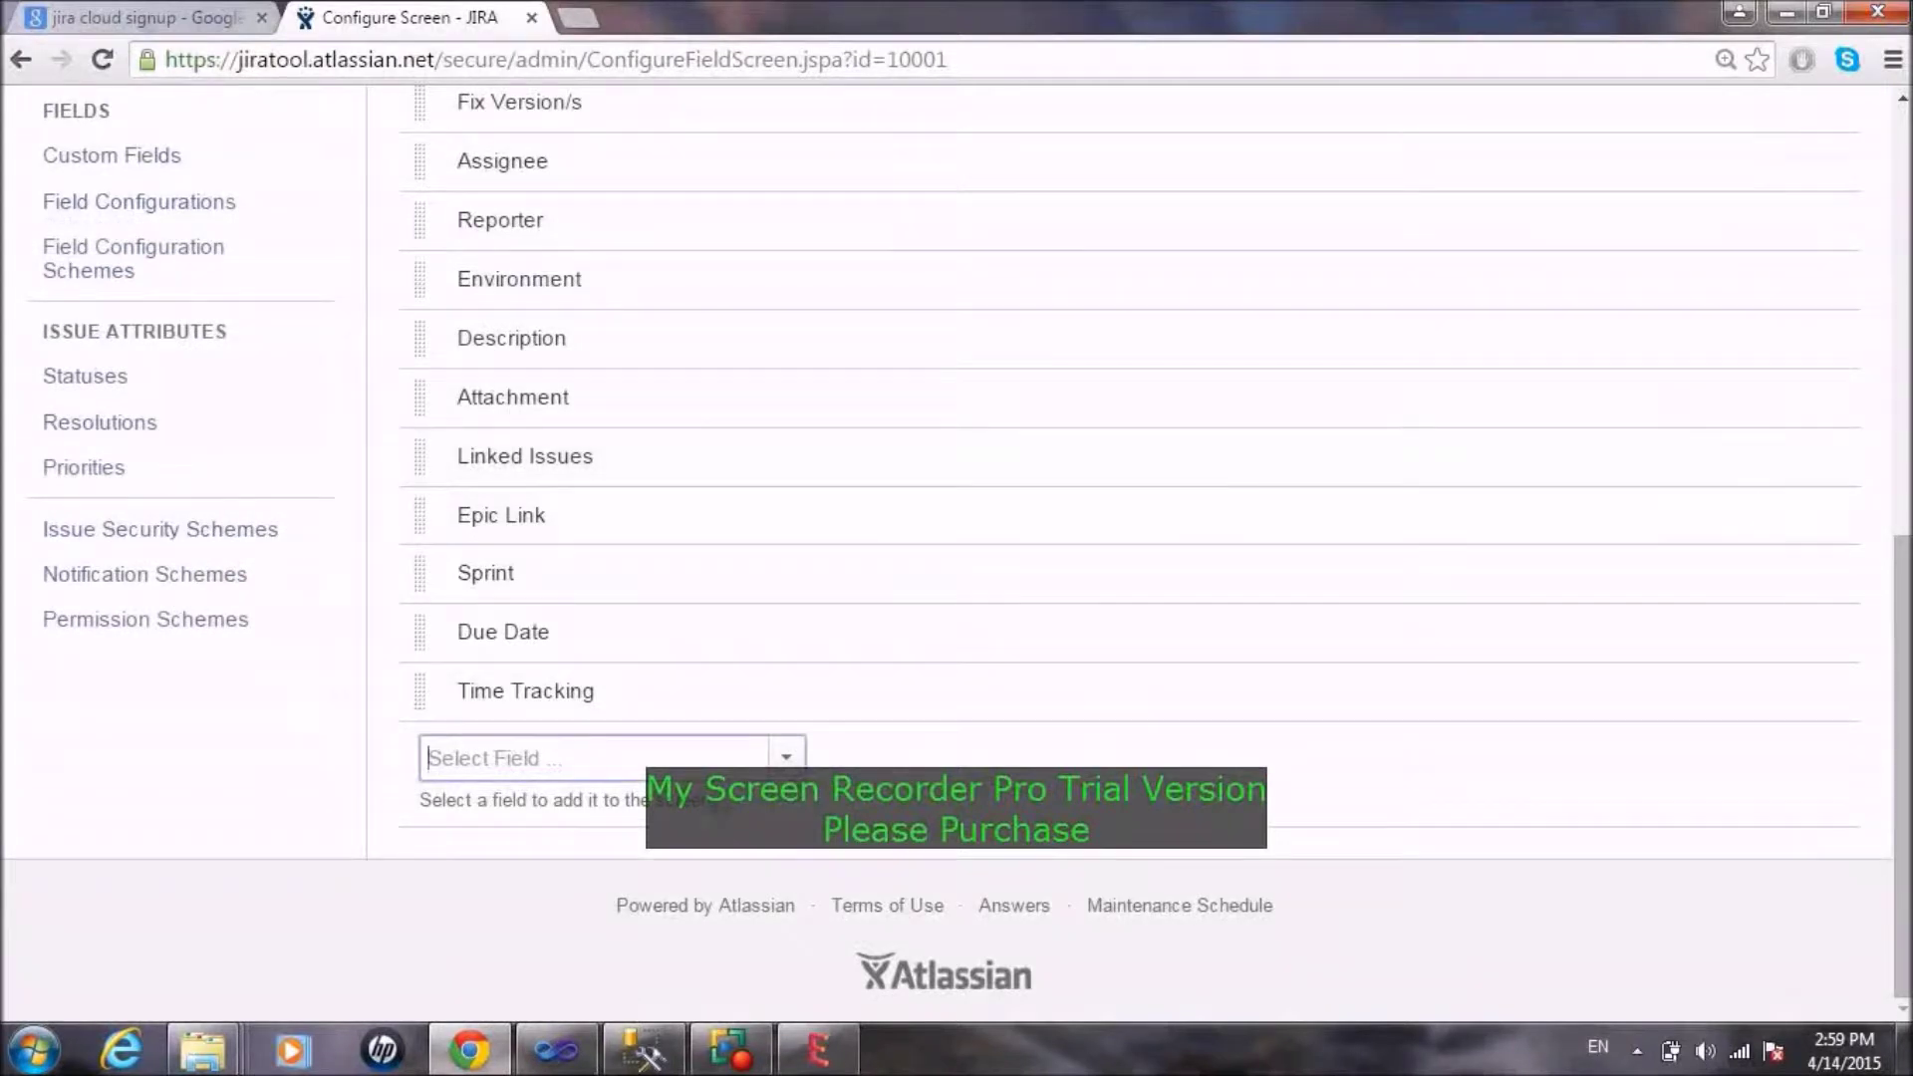
{"action": "type", "text": "lab"}
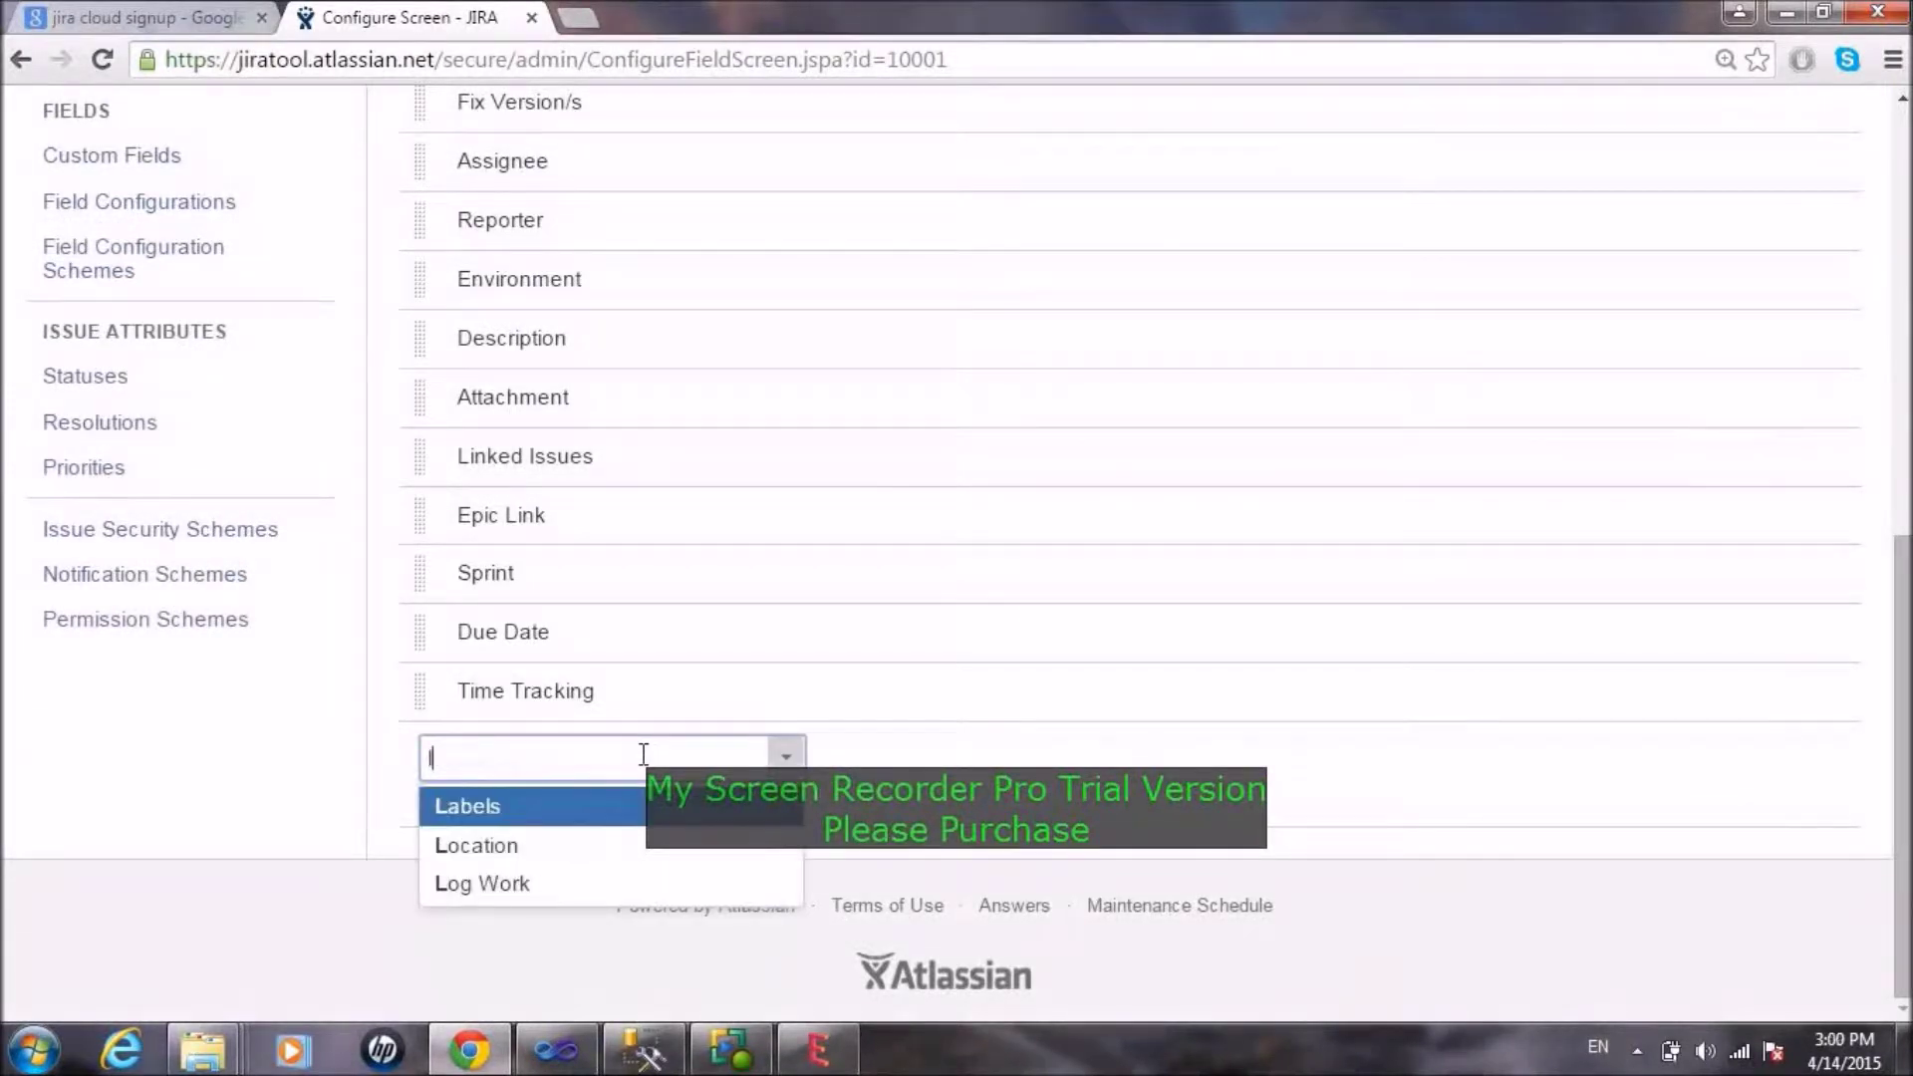
{"action": "left_click", "coordinate": [627, 803]}
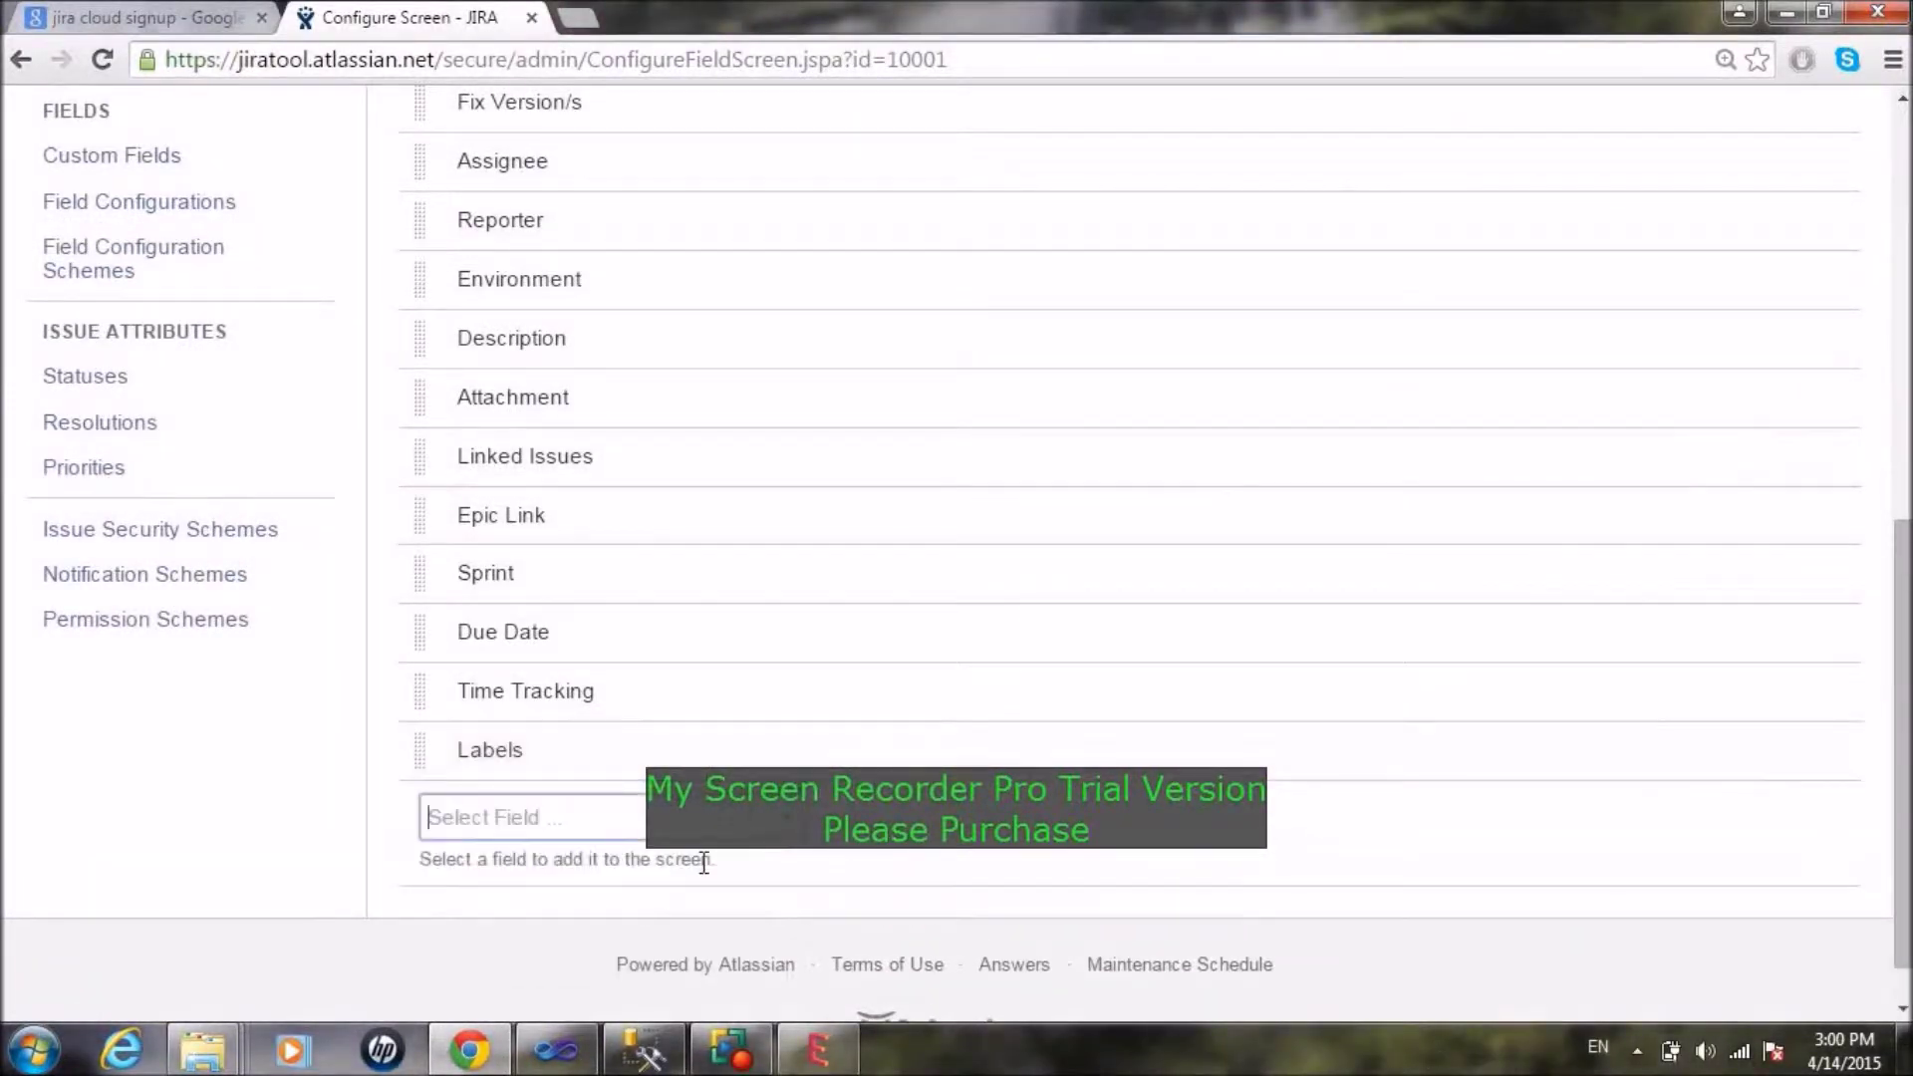
Step: Clear the stray field search text, review the field list, and return to the scheme page
{"action": "type", "text": "d"}
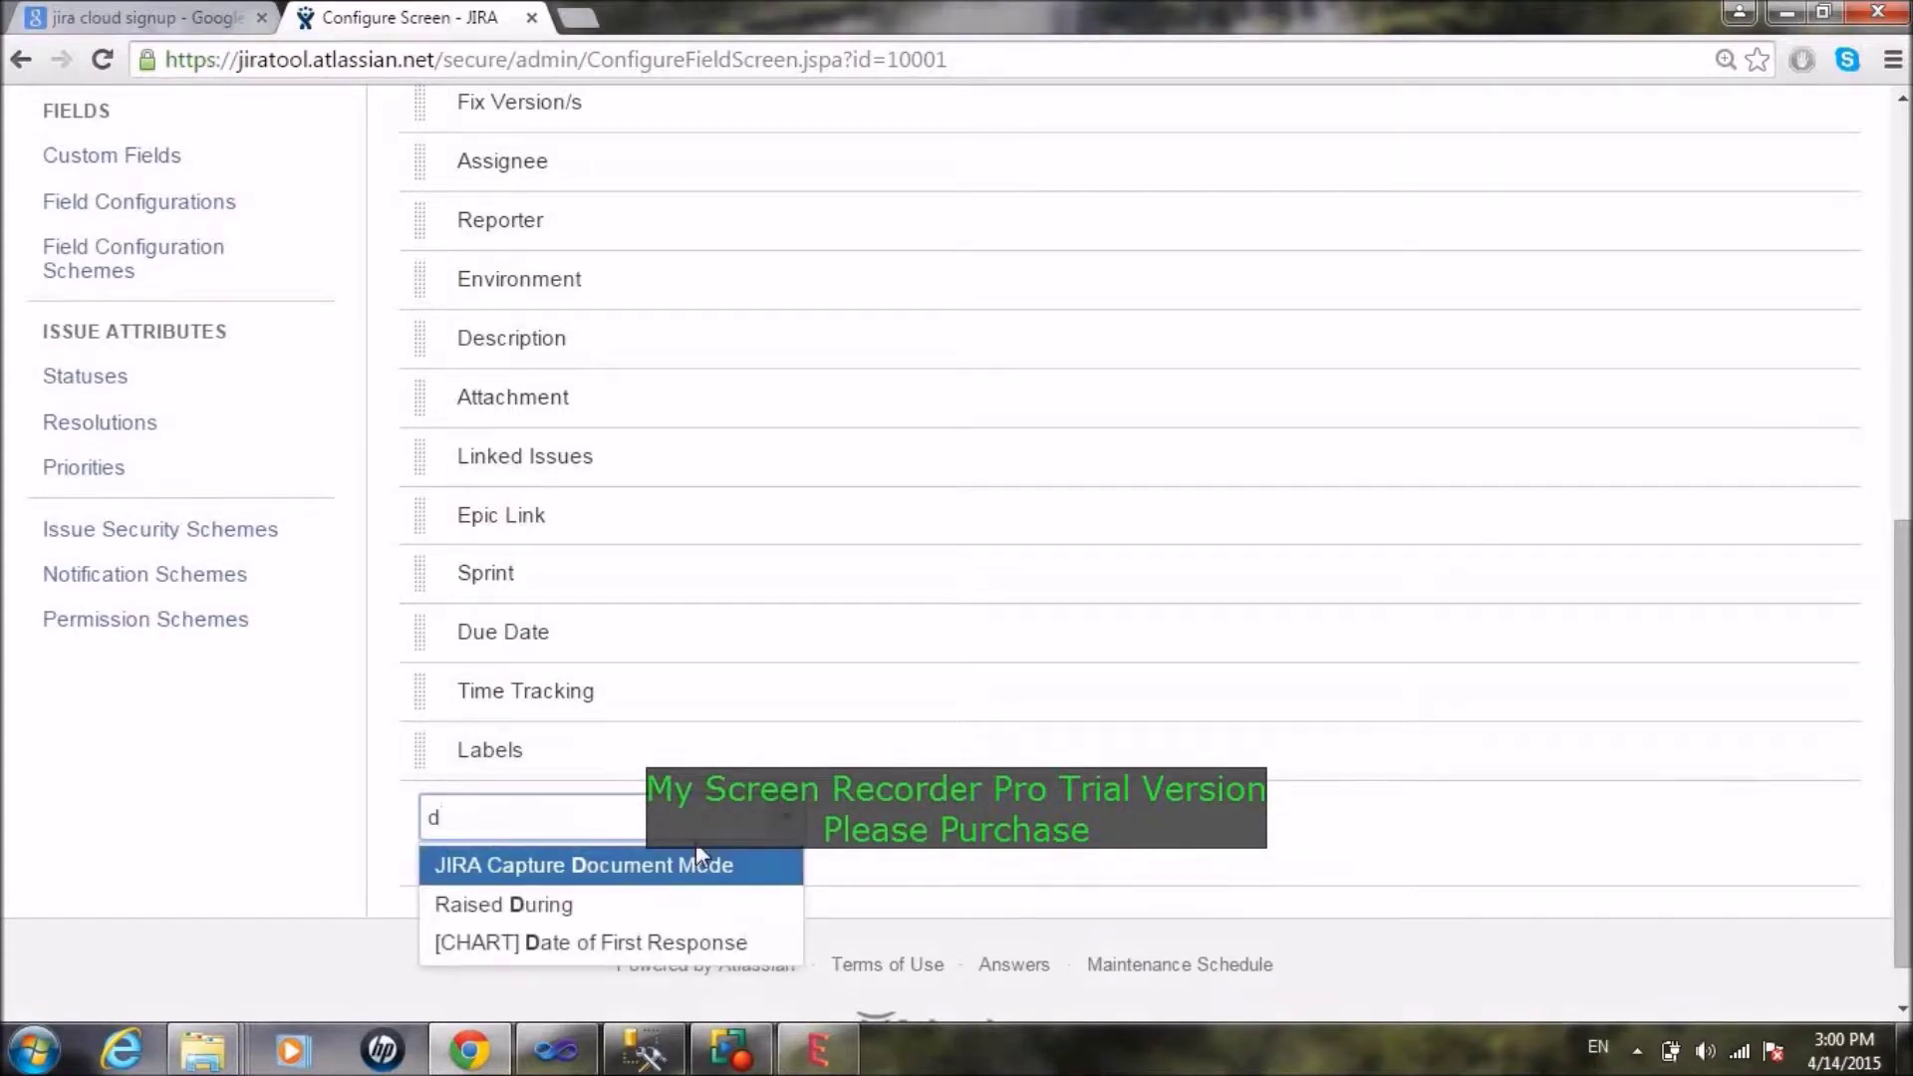
{"action": "key", "text": "BackSpace"}
{"action": "type", "text": "t"}
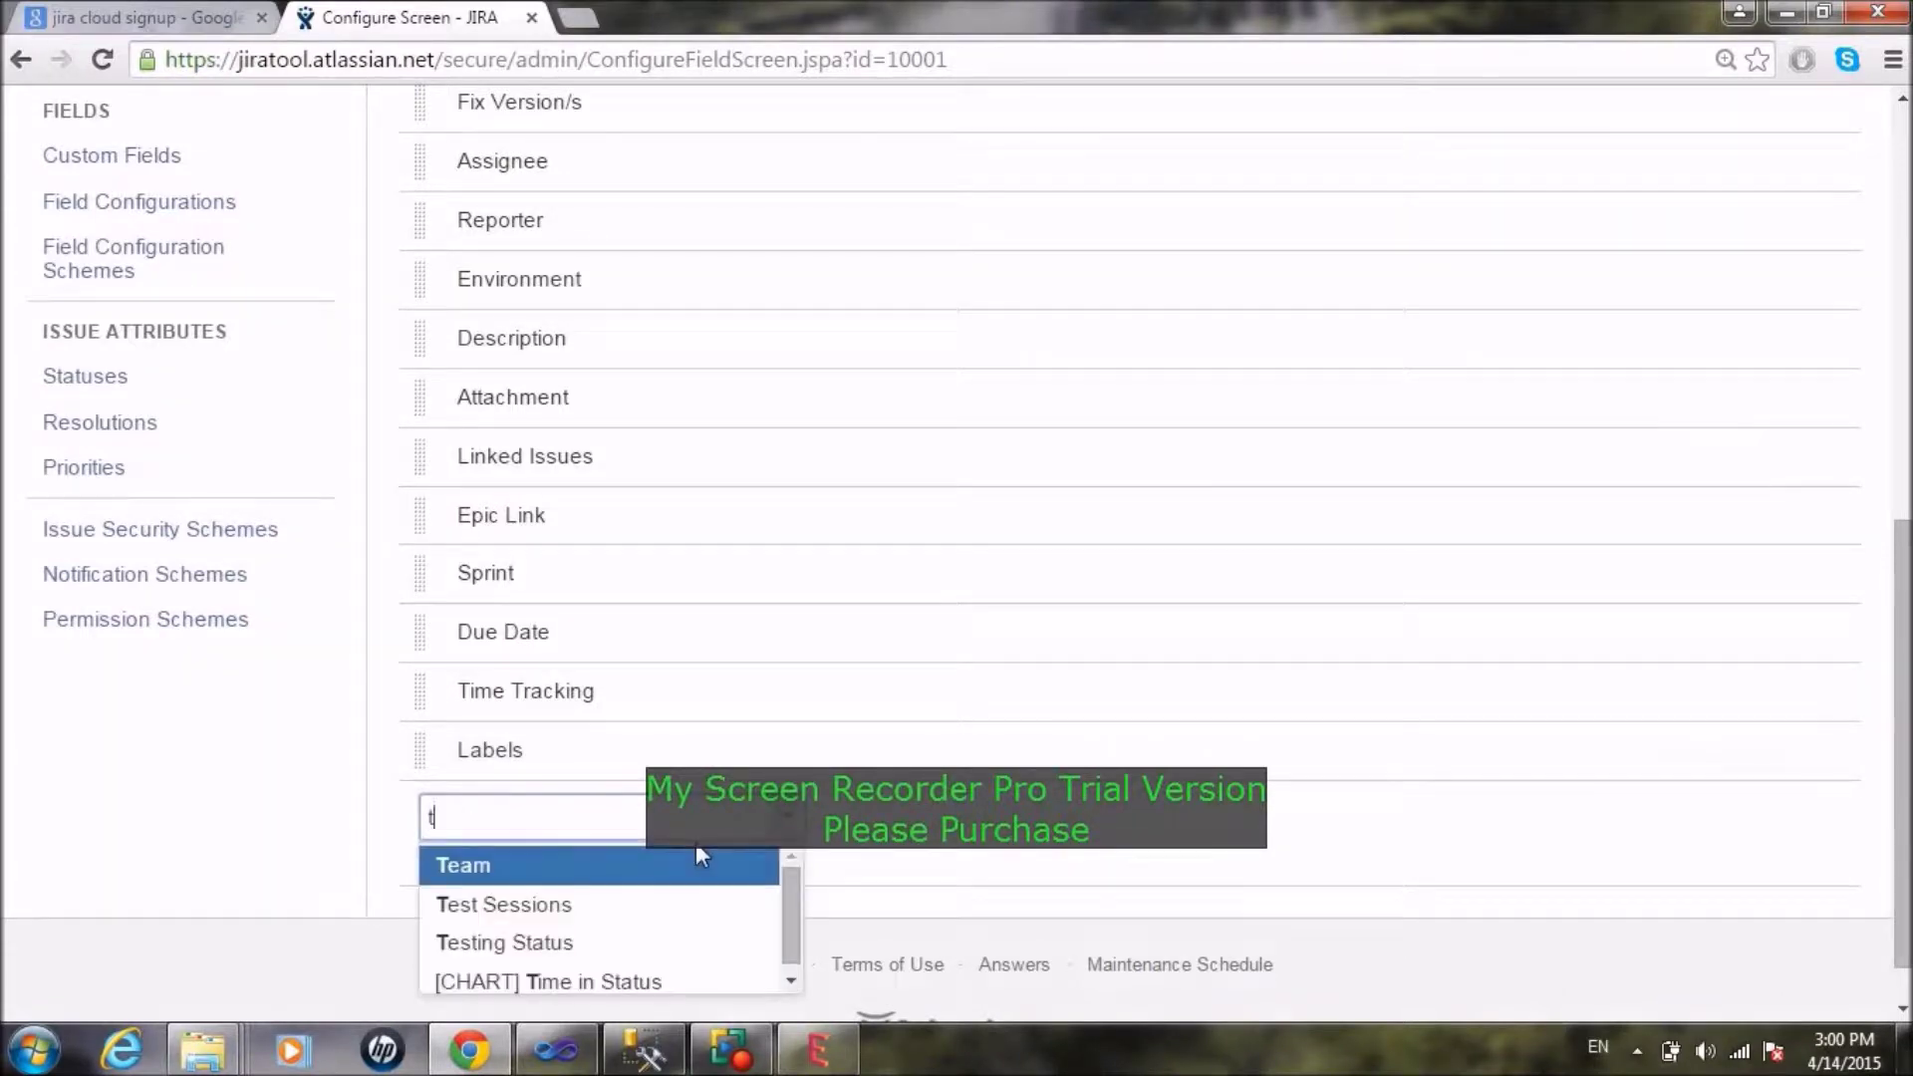
{"action": "key", "text": "BackSpace"}
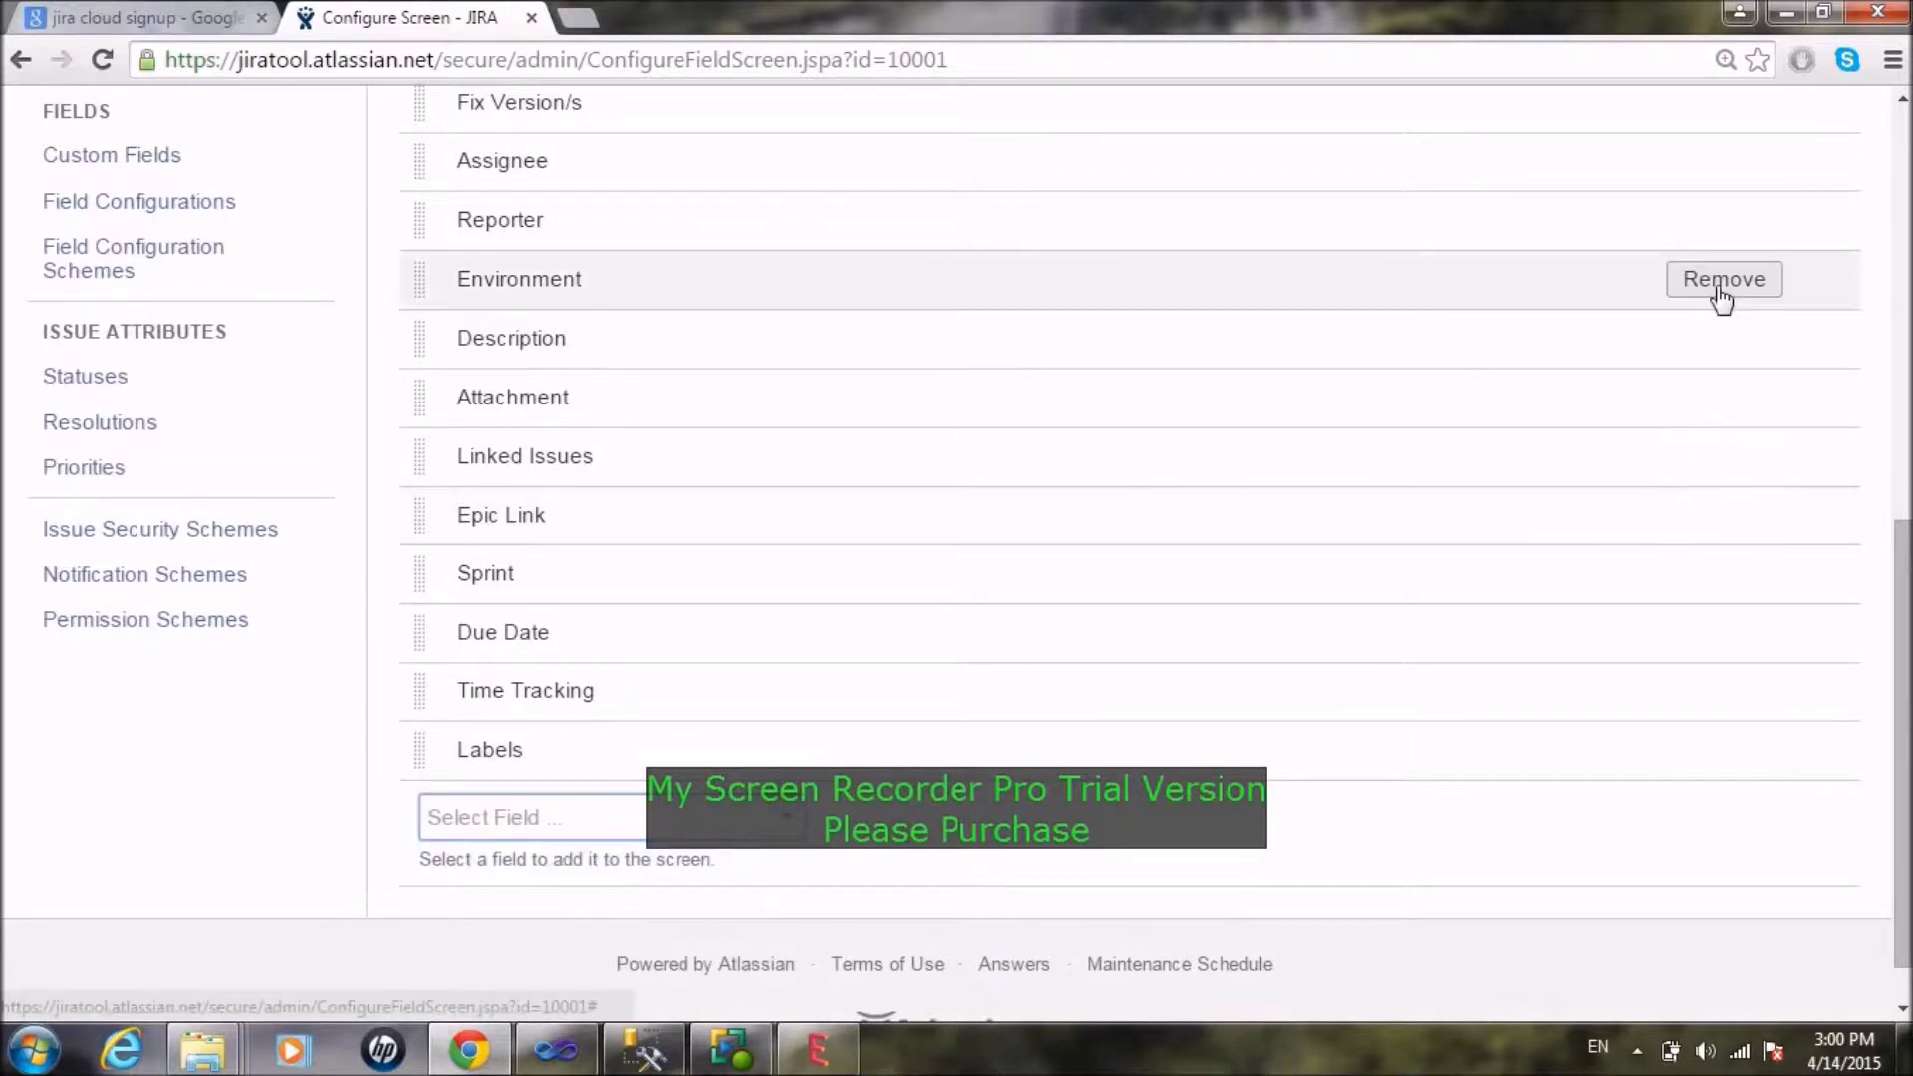
{"action": "scroll", "coordinate": [1855, 615], "scroll_direction": "up", "scroll_amount": 10}
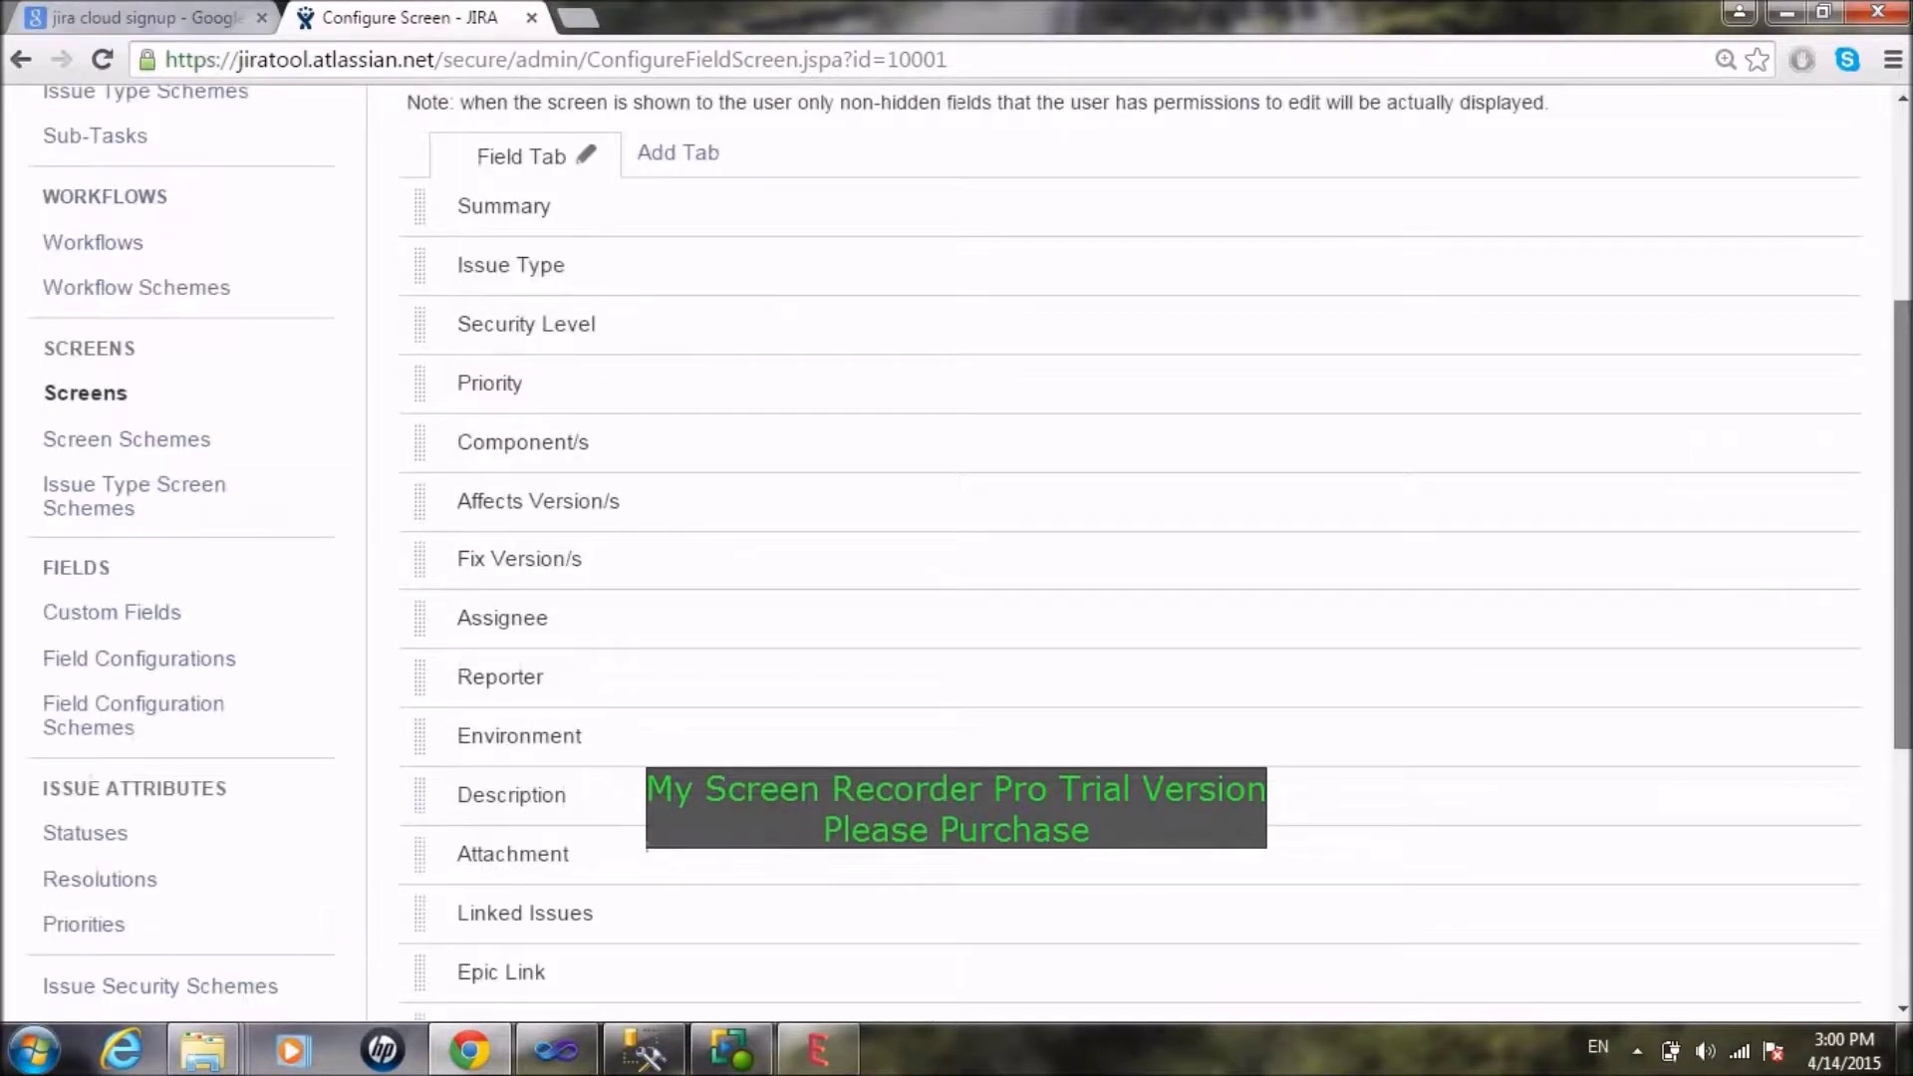
{"action": "scroll", "coordinate": [1855, 614], "scroll_direction": "down", "scroll_amount": 3}
{"action": "scroll", "coordinate": [1132, 551], "scroll_direction": "down", "scroll_amount": 3}
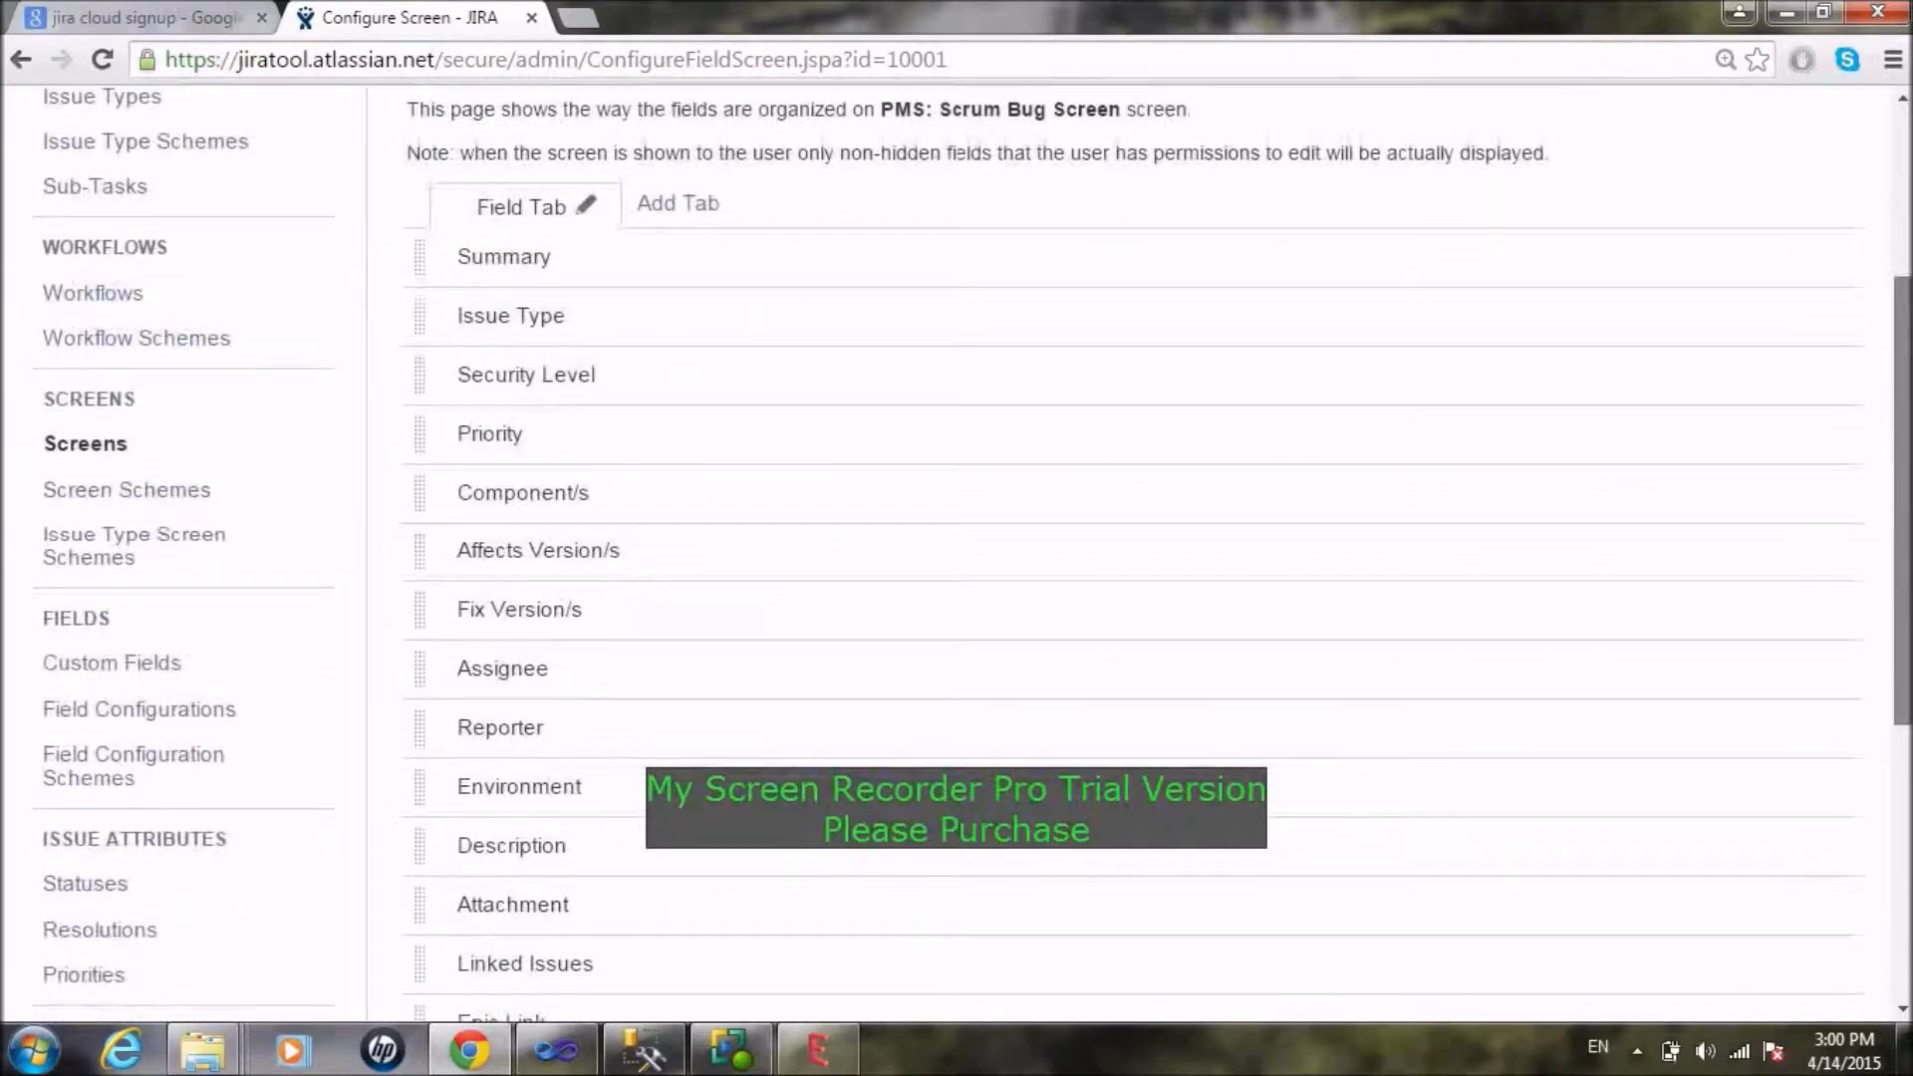
{"action": "scroll", "coordinate": [1131, 551], "scroll_direction": "down", "scroll_amount": 5}
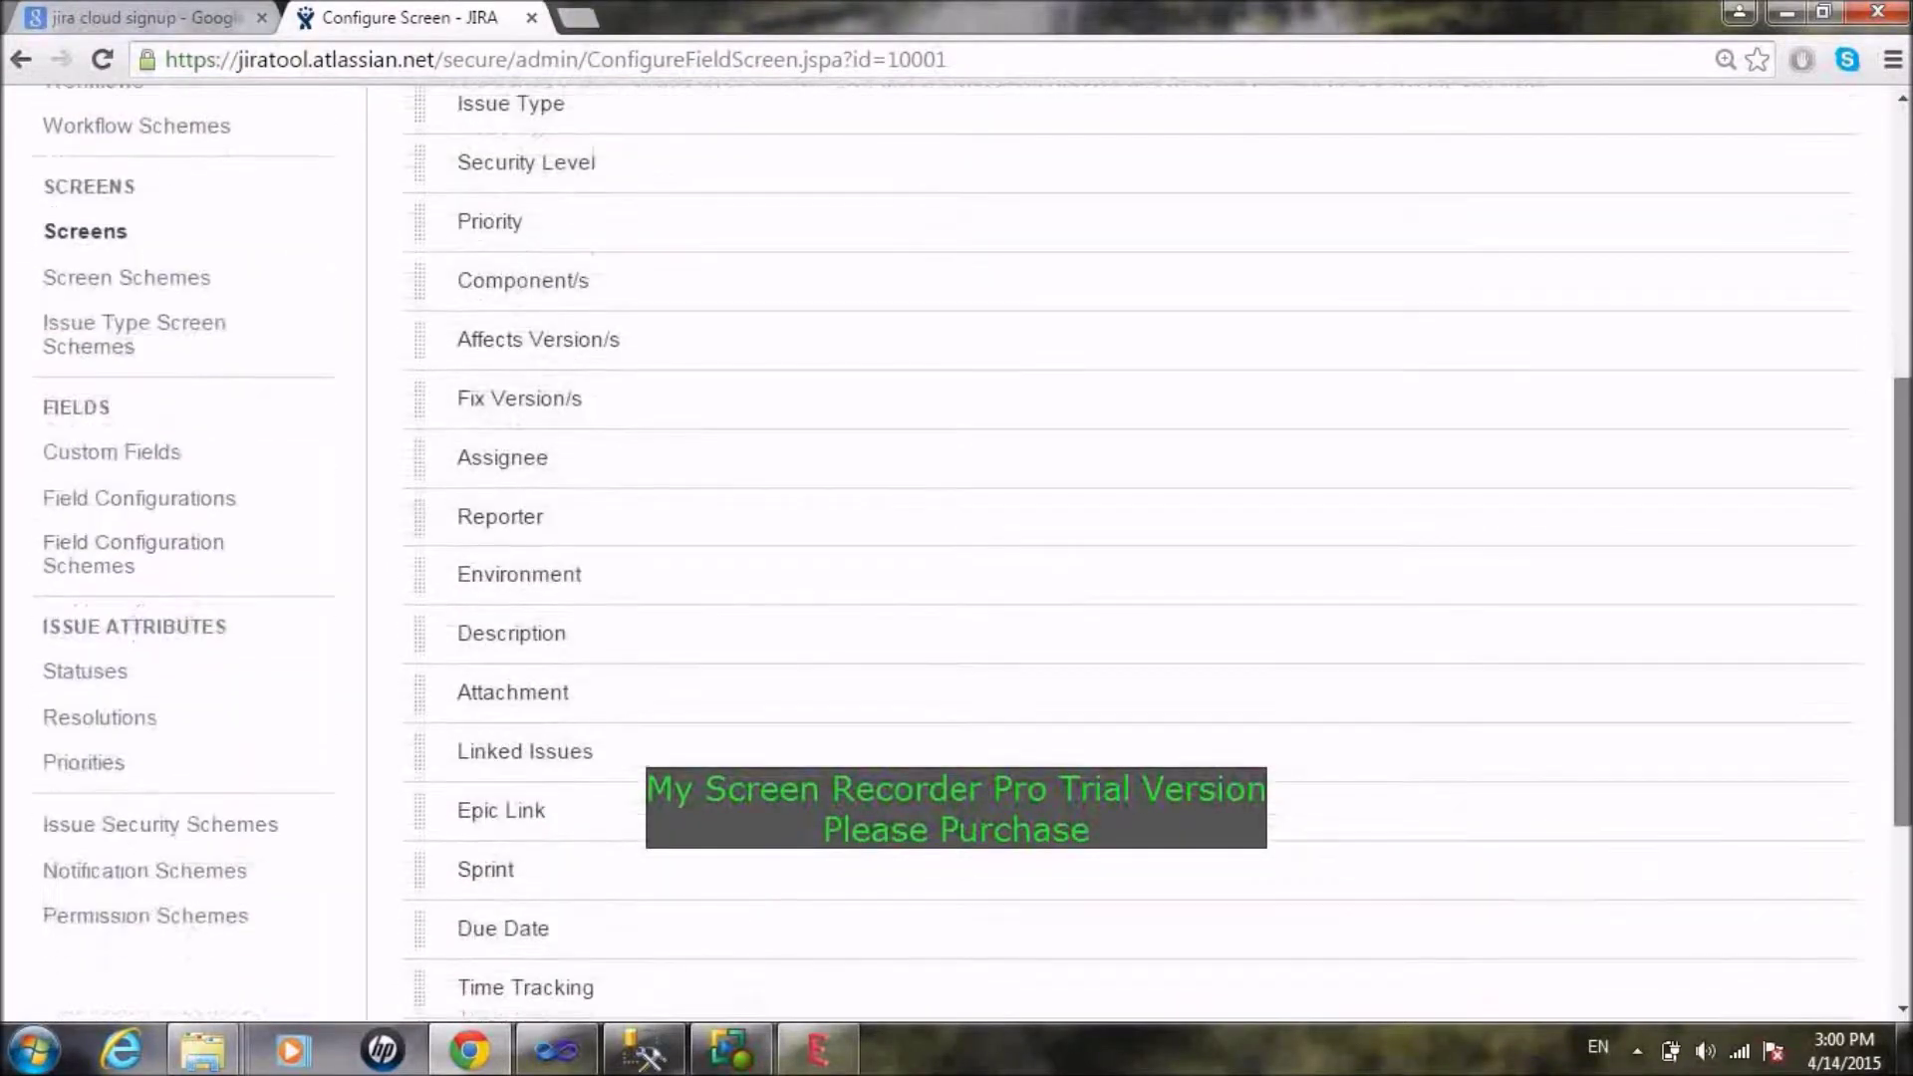
{"action": "scroll", "coordinate": [1132, 551], "scroll_direction": "up", "scroll_amount": 8}
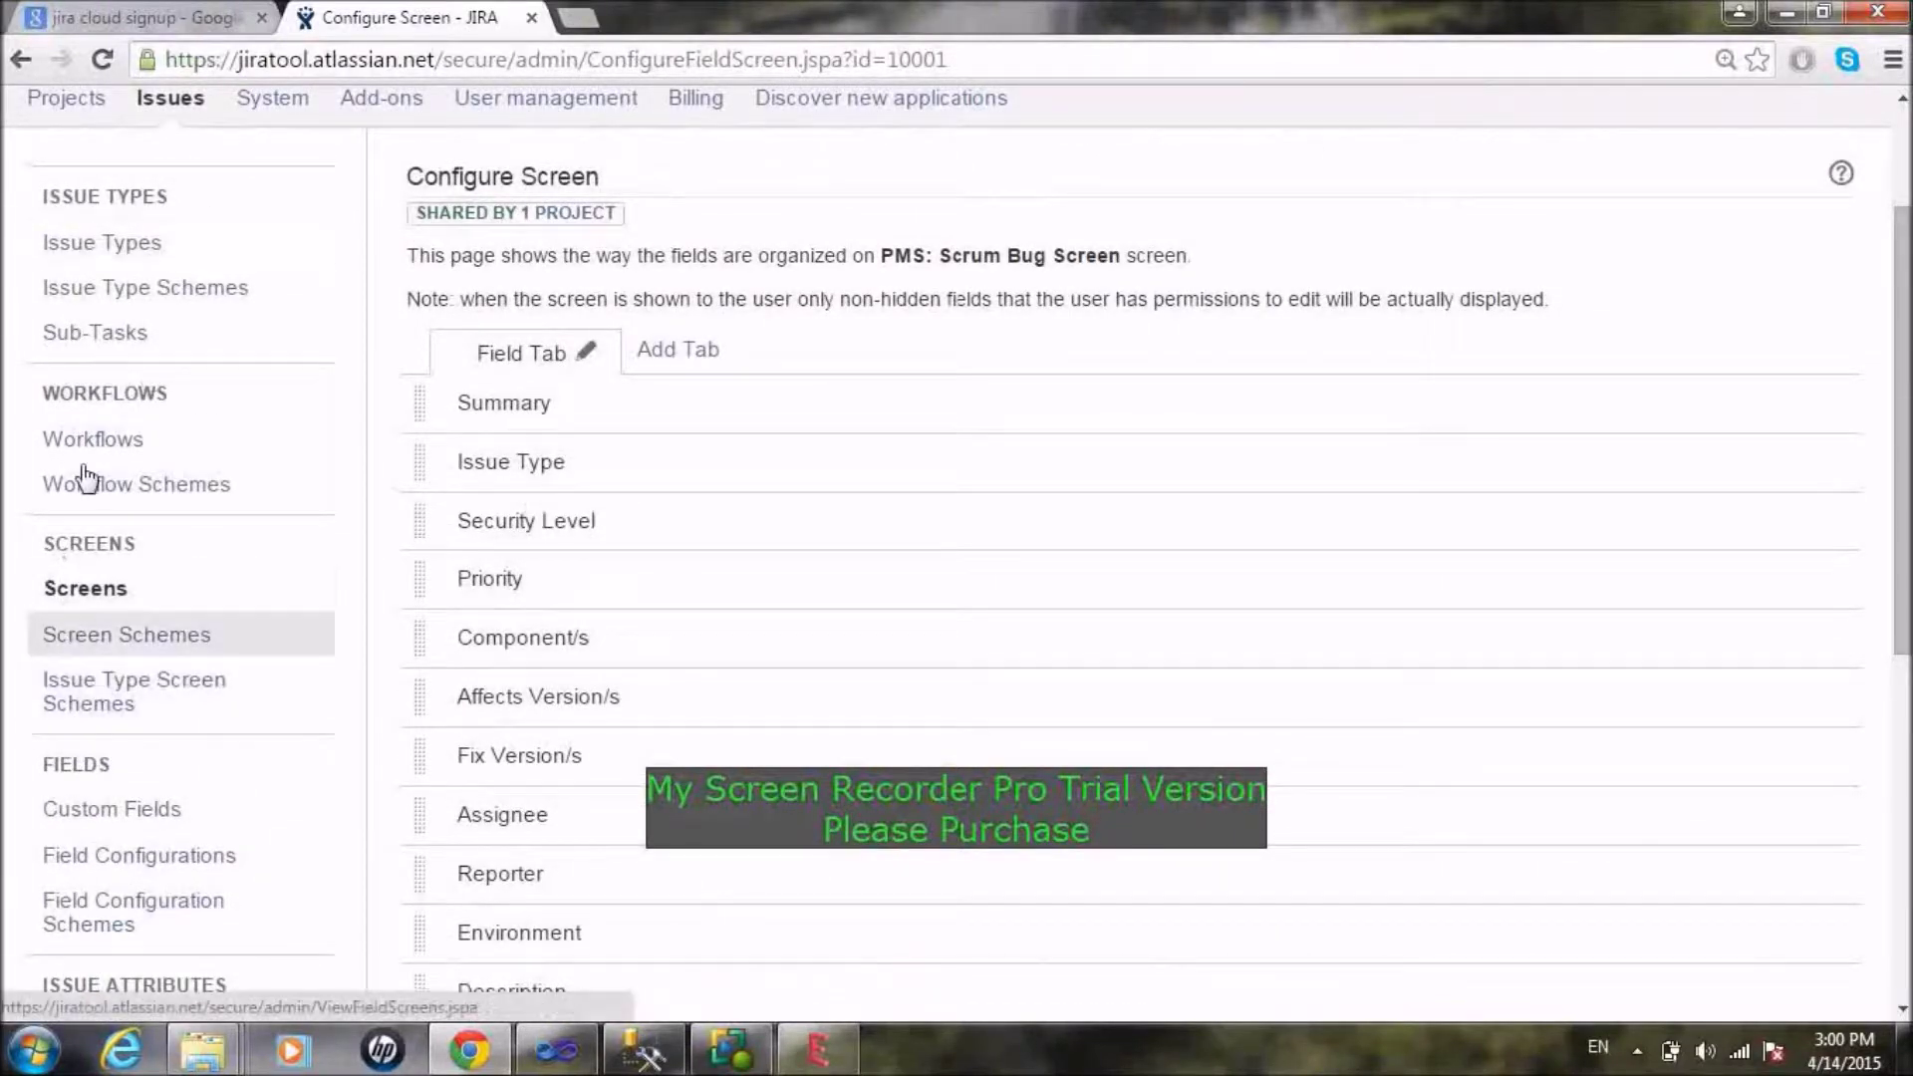
{"action": "left_click", "coordinate": [19, 61]}
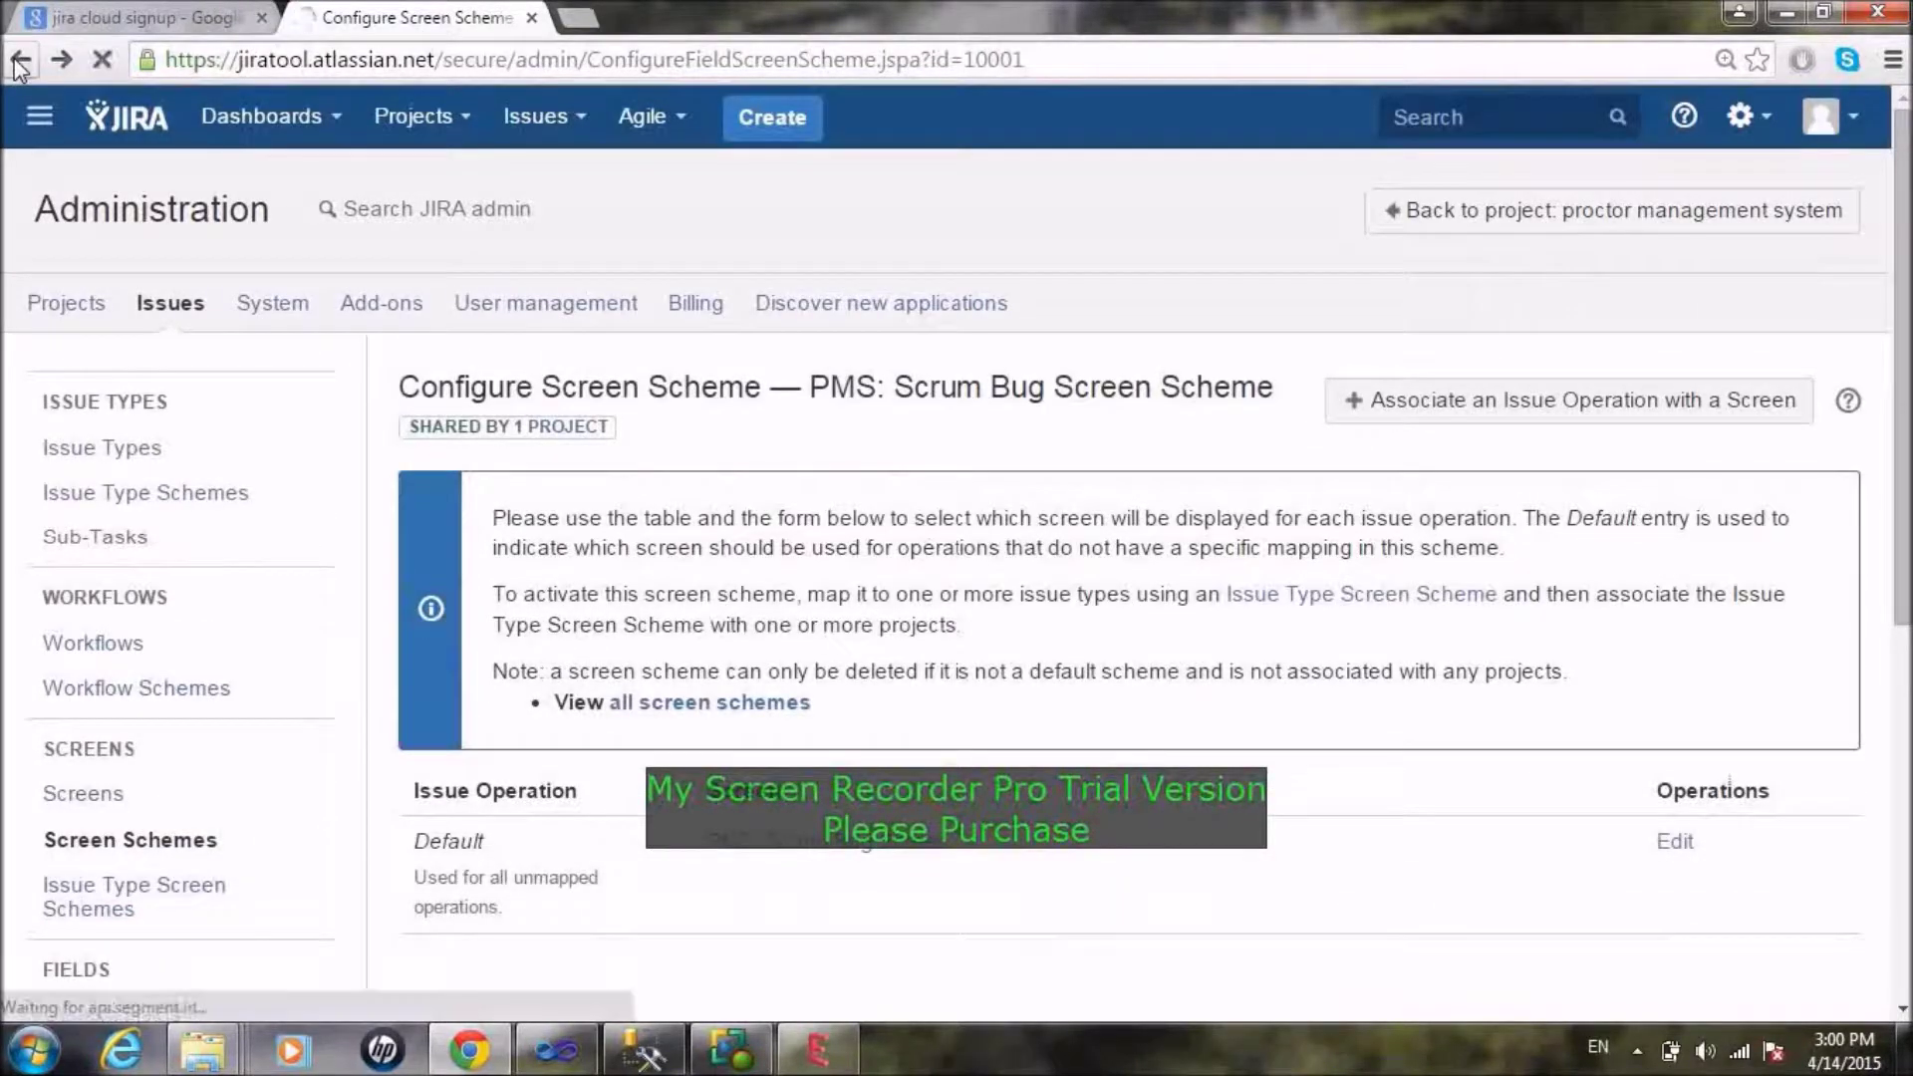
Step: Return to project settings and review the Fields page's System Default Field Configuration
{"action": "left_click", "coordinate": [19, 62]}
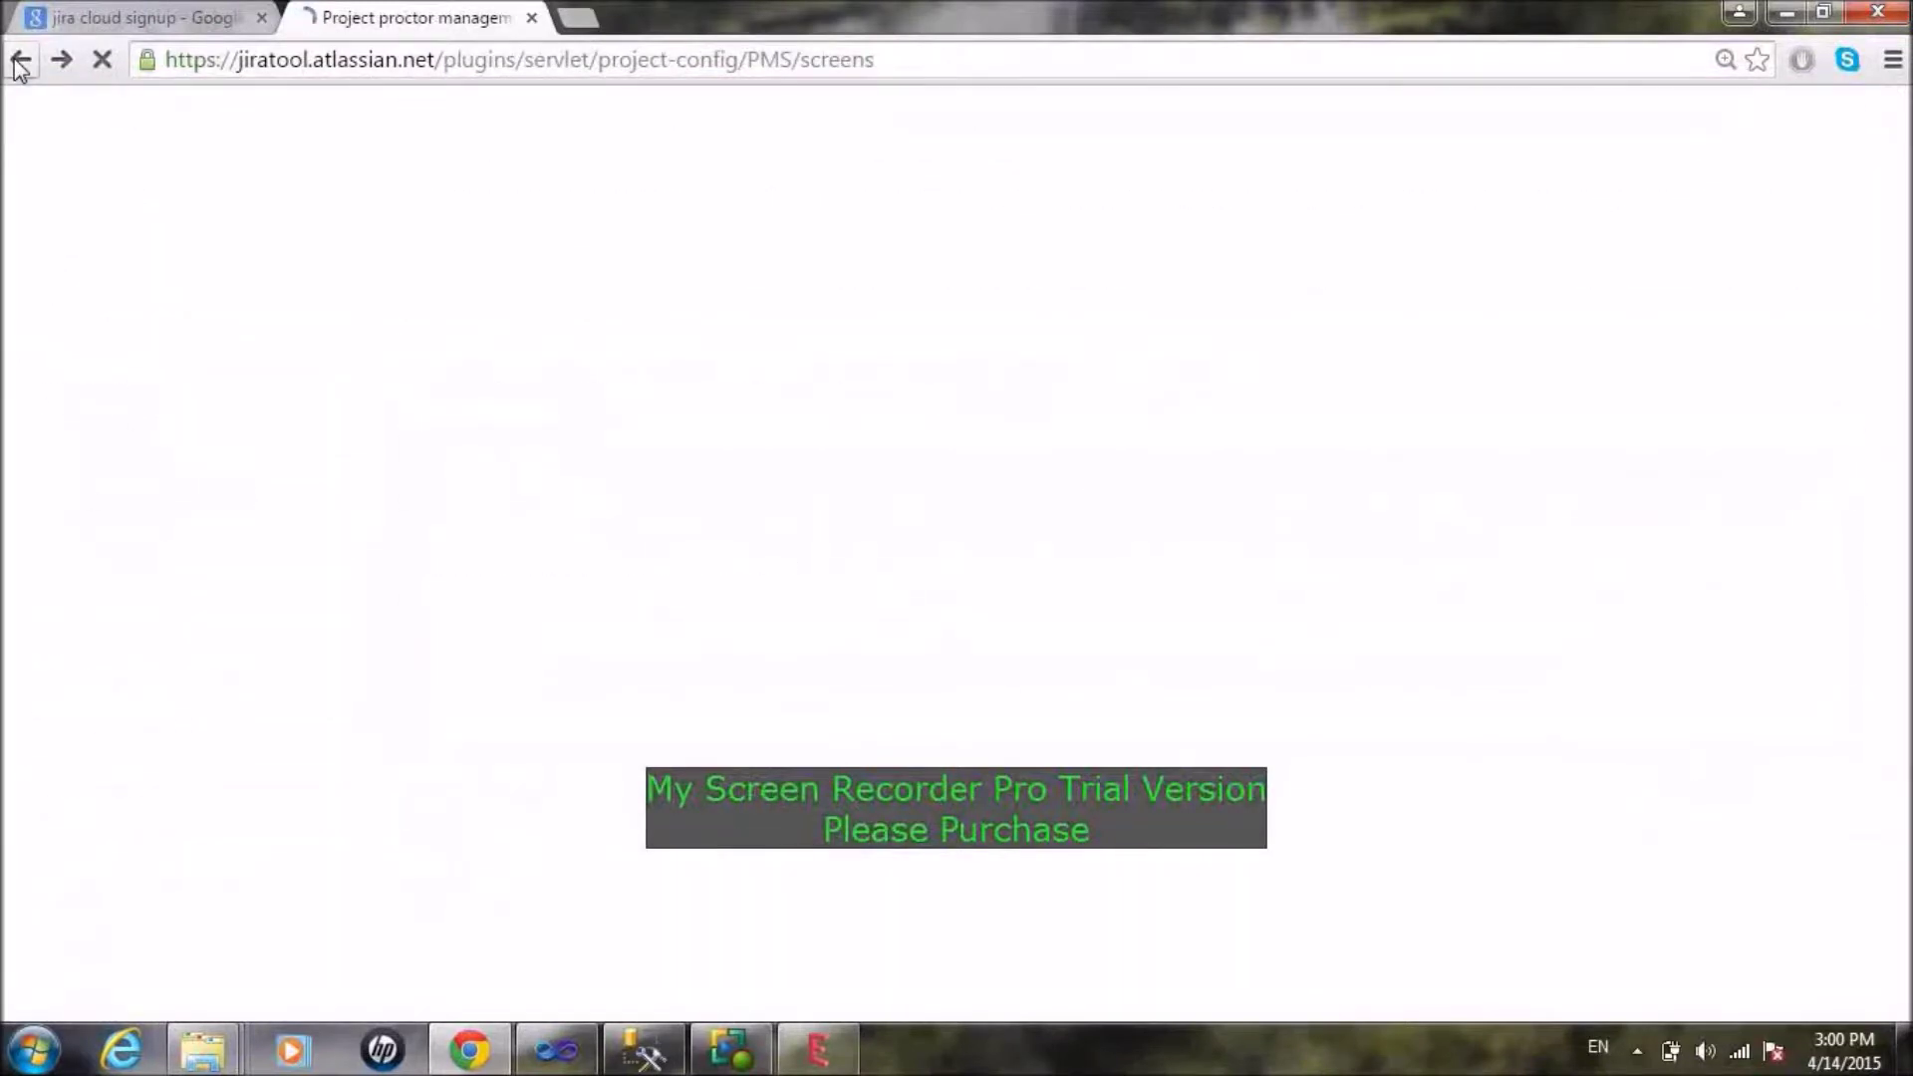
{"action": "left_click", "coordinate": [73, 560]}
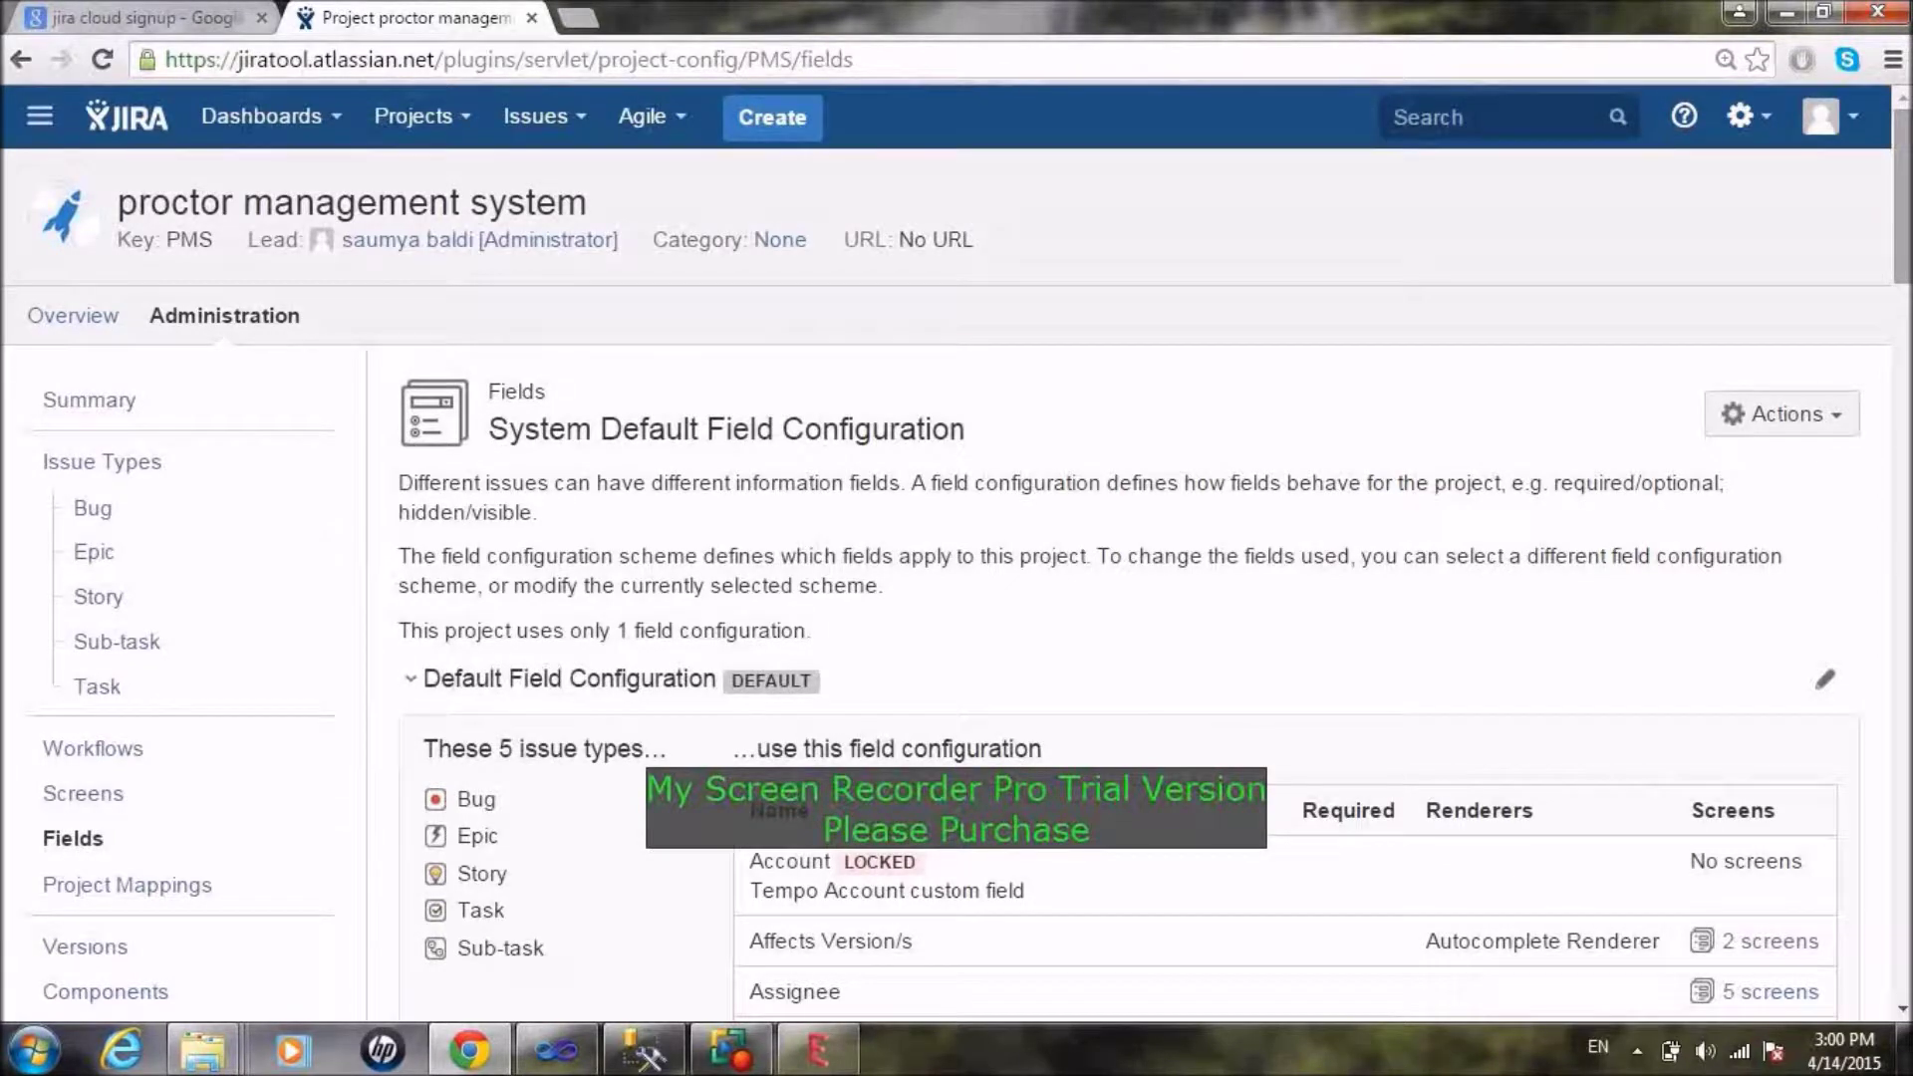
{"action": "scroll", "coordinate": [1486, 342], "scroll_direction": "down", "scroll_amount": 8}
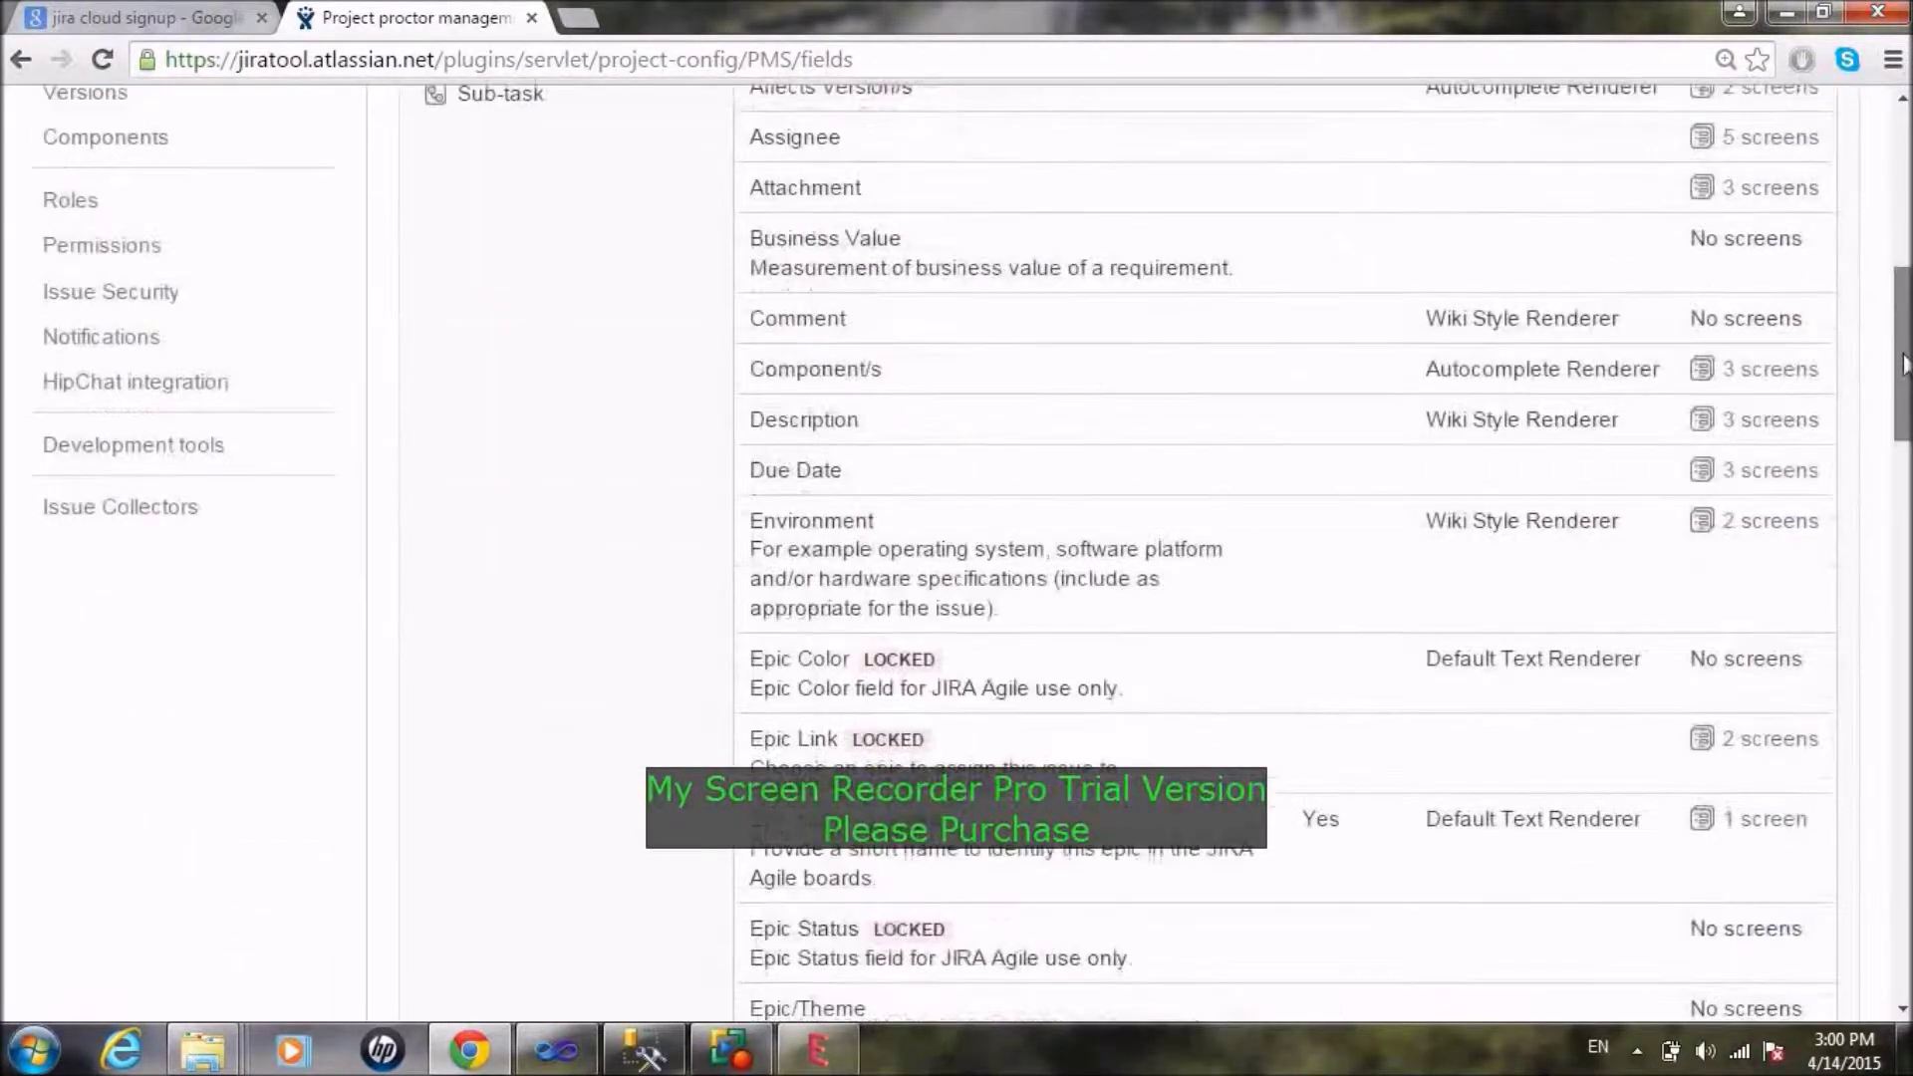
{"action": "scroll", "coordinate": [1485, 342], "scroll_direction": "up", "scroll_amount": 4}
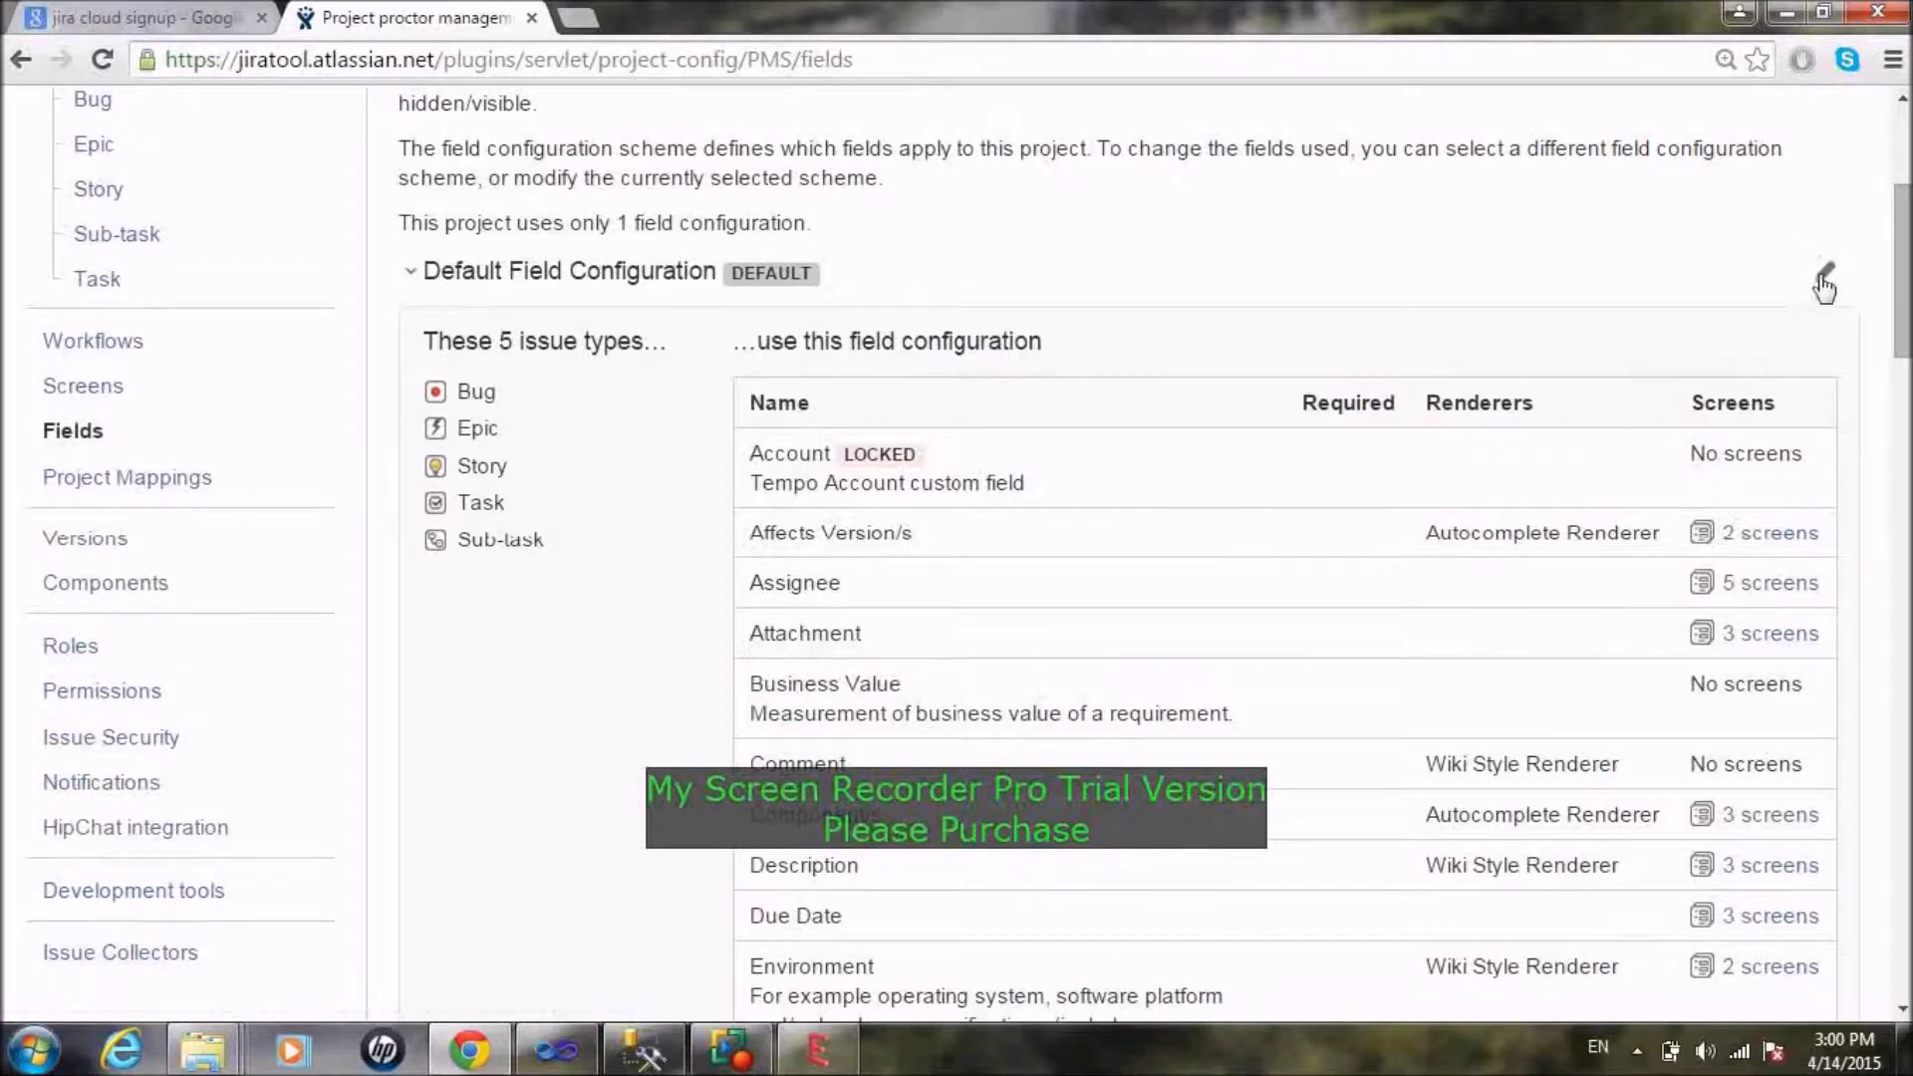
{"action": "left_click_drag", "start_coordinate": [1904, 271], "coordinate": [1904, 200]}
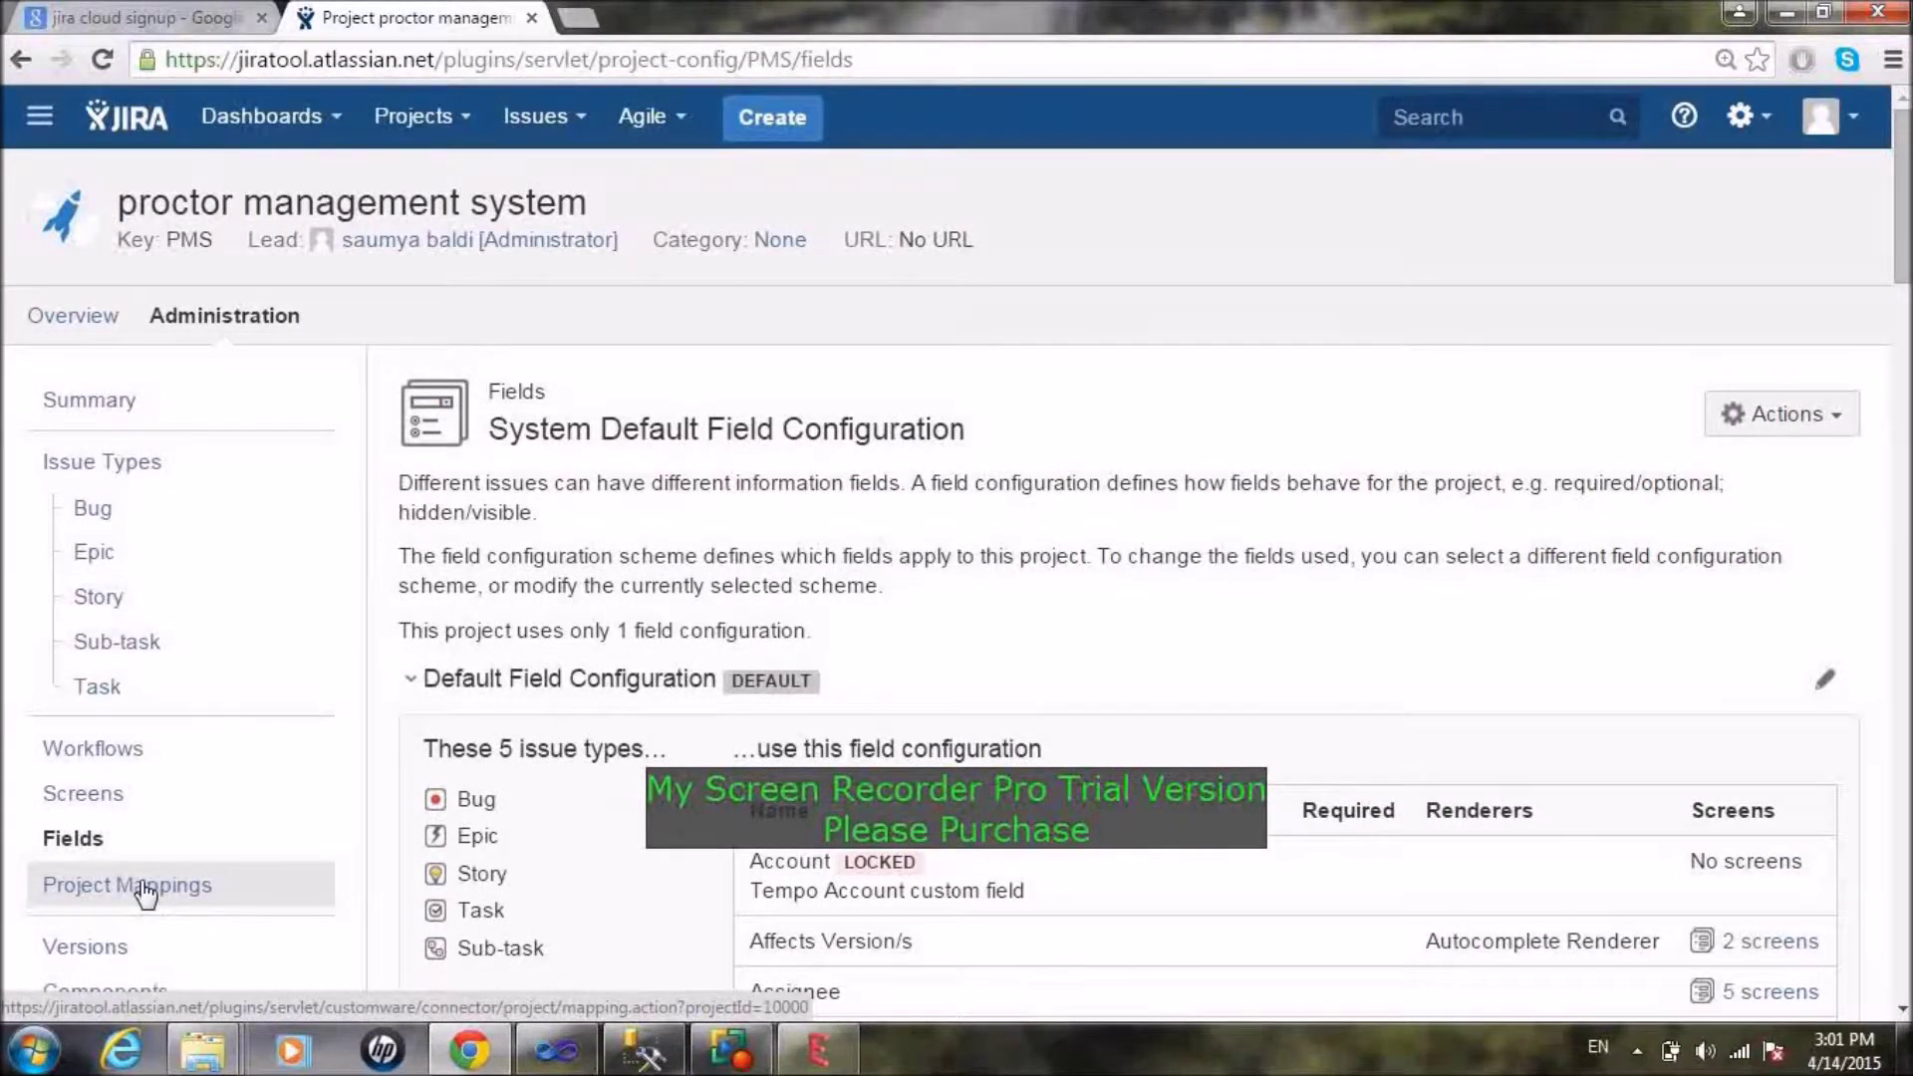
Step: Go through Project Mappings to the Versions page listing version 1.1
{"action": "left_click", "coordinate": [213, 879]}
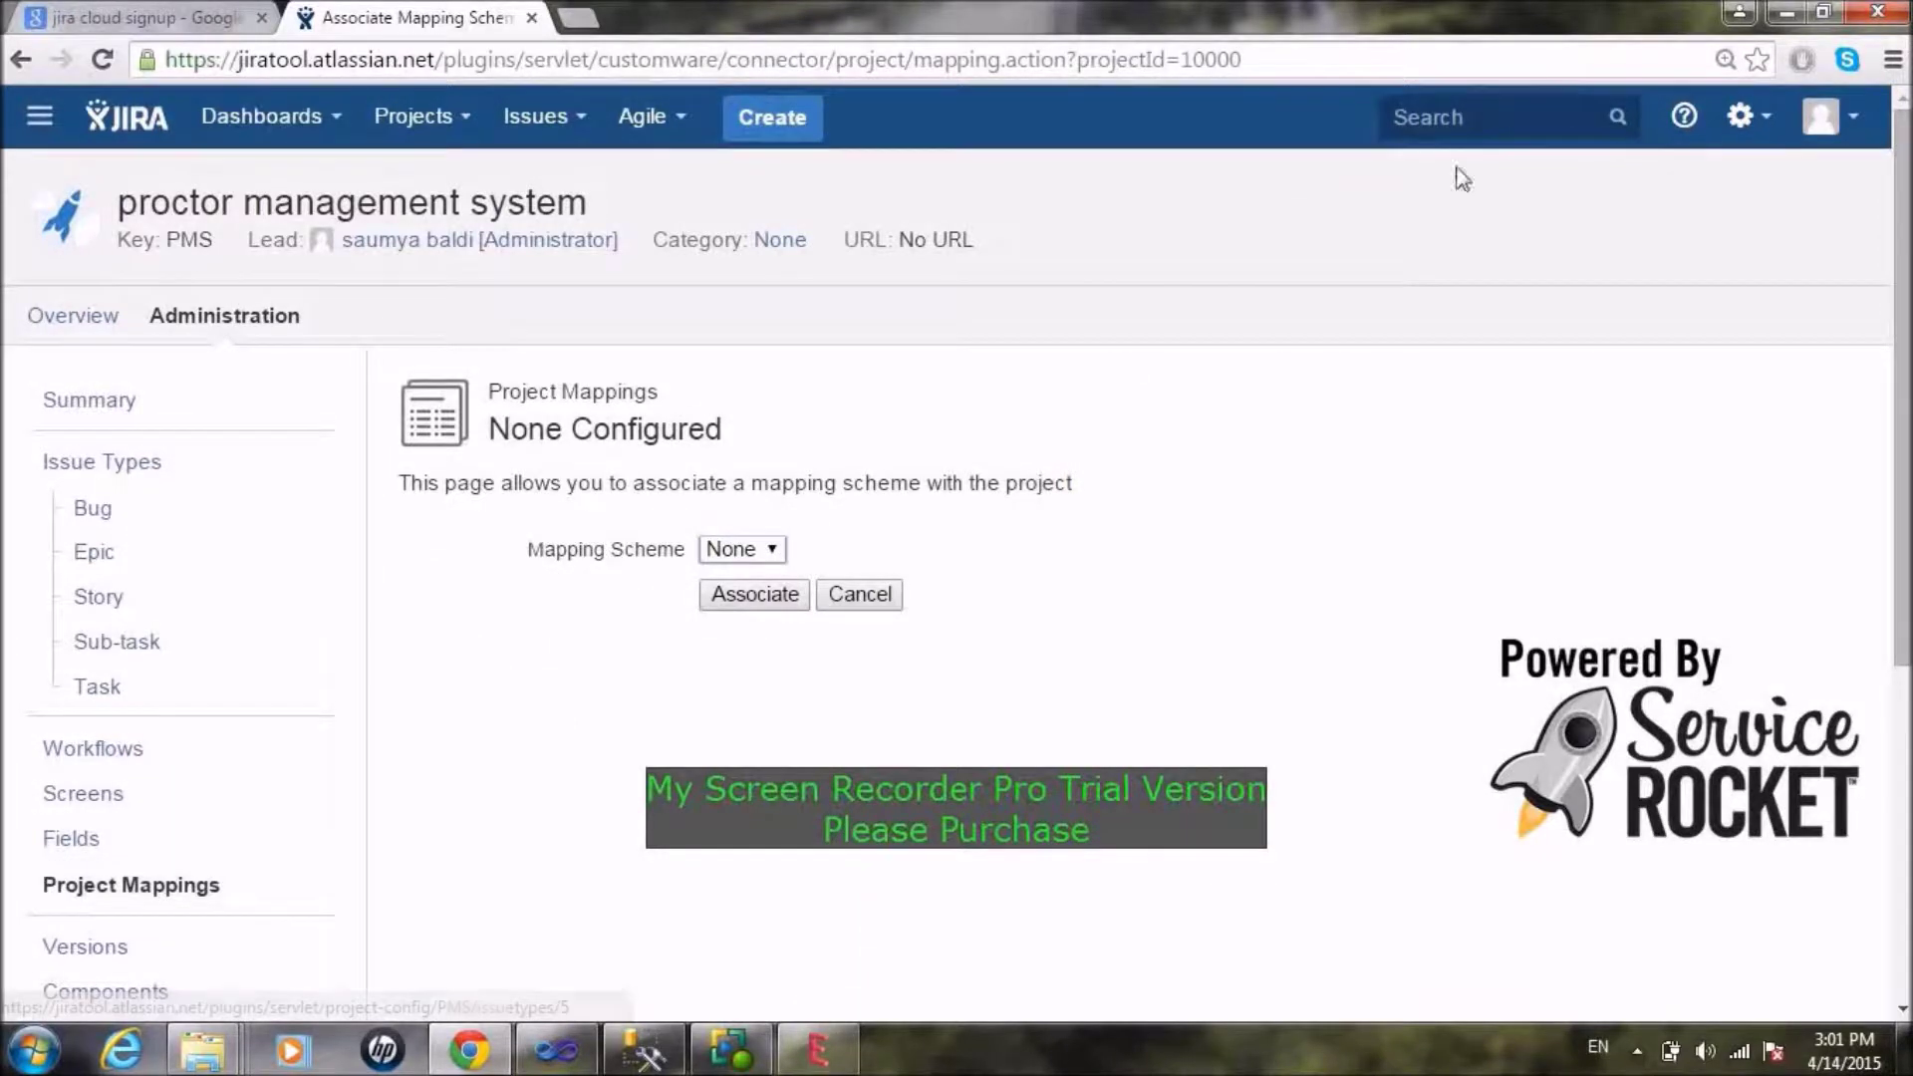
{"action": "scroll", "coordinate": [1904, 274], "scroll_direction": "down", "scroll_amount": 2}
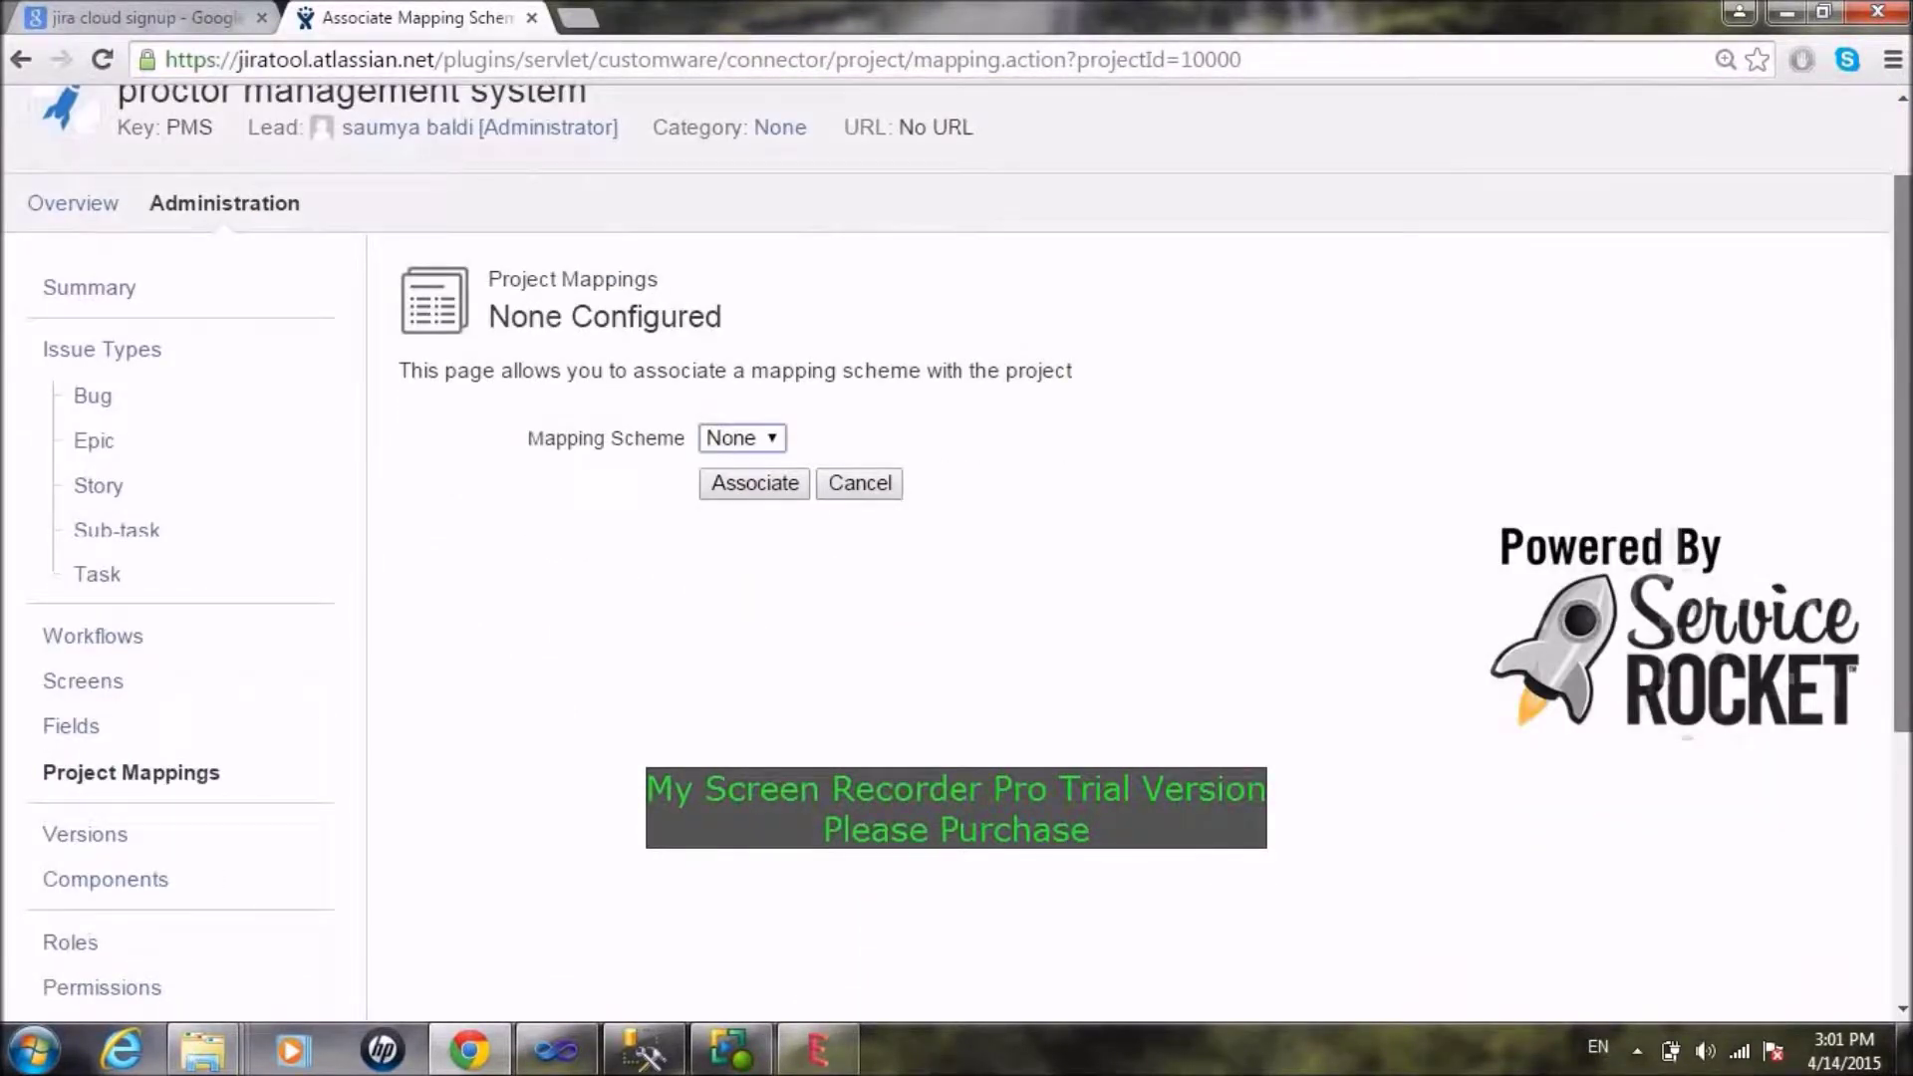
{"action": "left_click", "coordinate": [94, 724]}
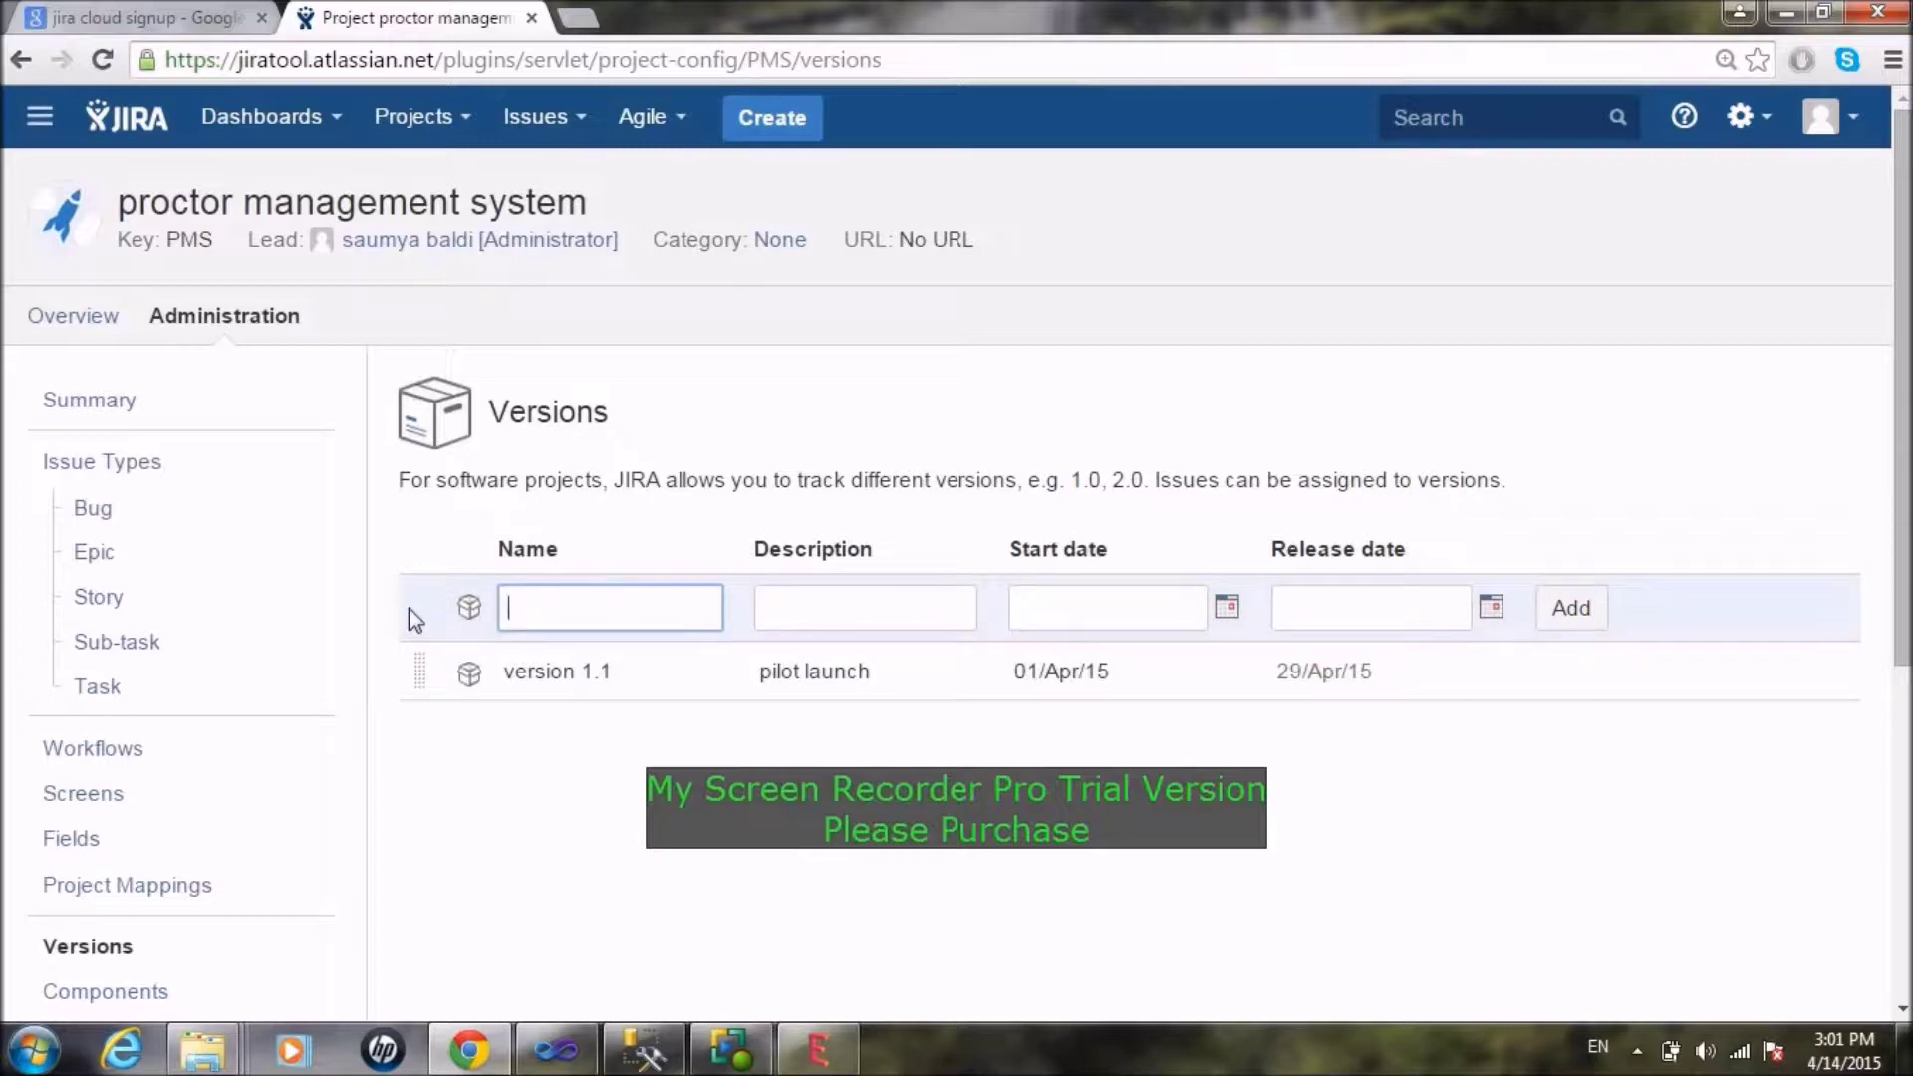
Step: Enter version 1.1.2 with description 'pilot launch with bug fixes' and start date 01/May/15
{"action": "type", "text": "version 1.1.2"}
{"action": "left_click", "coordinate": [849, 607]}
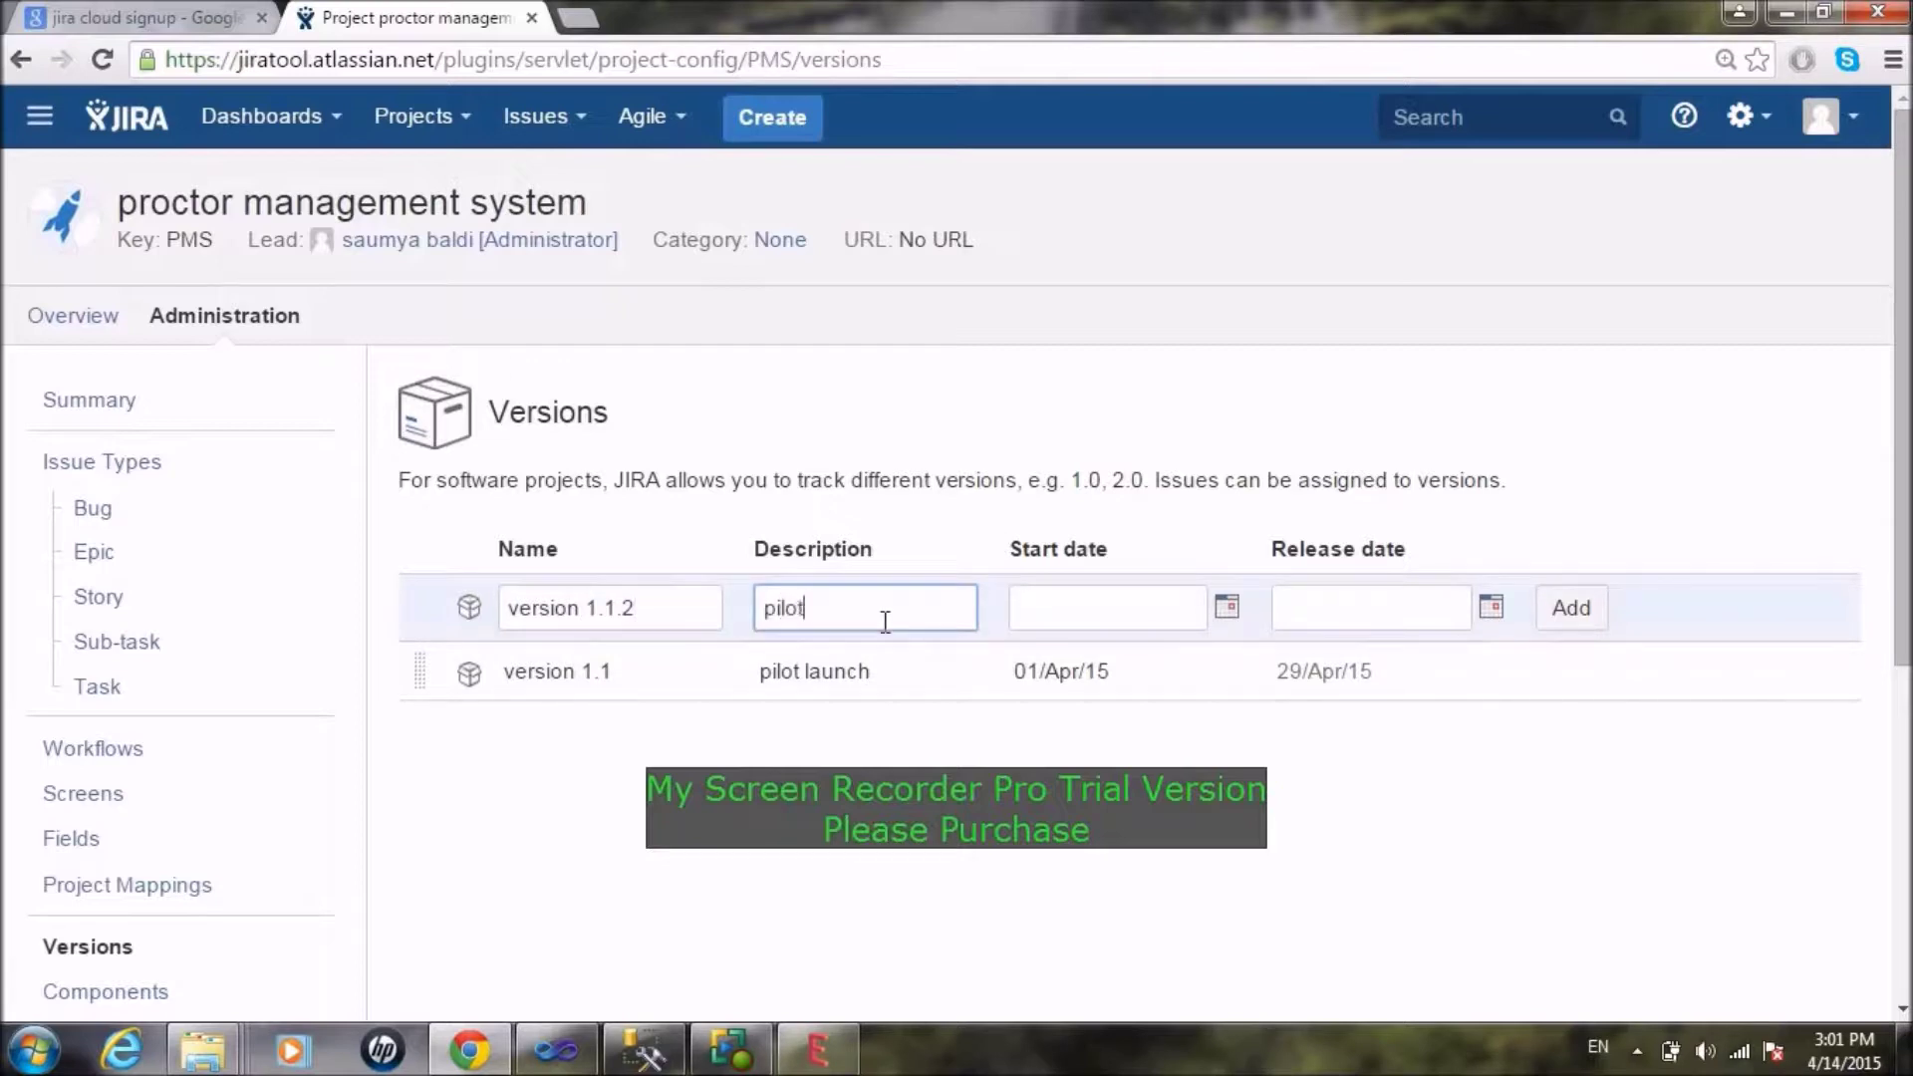
{"action": "type", "text": "pilot launch "}
{"action": "type", "text": "with bug fi"}
{"action": "type", "text": "xes"}
{"action": "left_click", "coordinate": [1139, 607]}
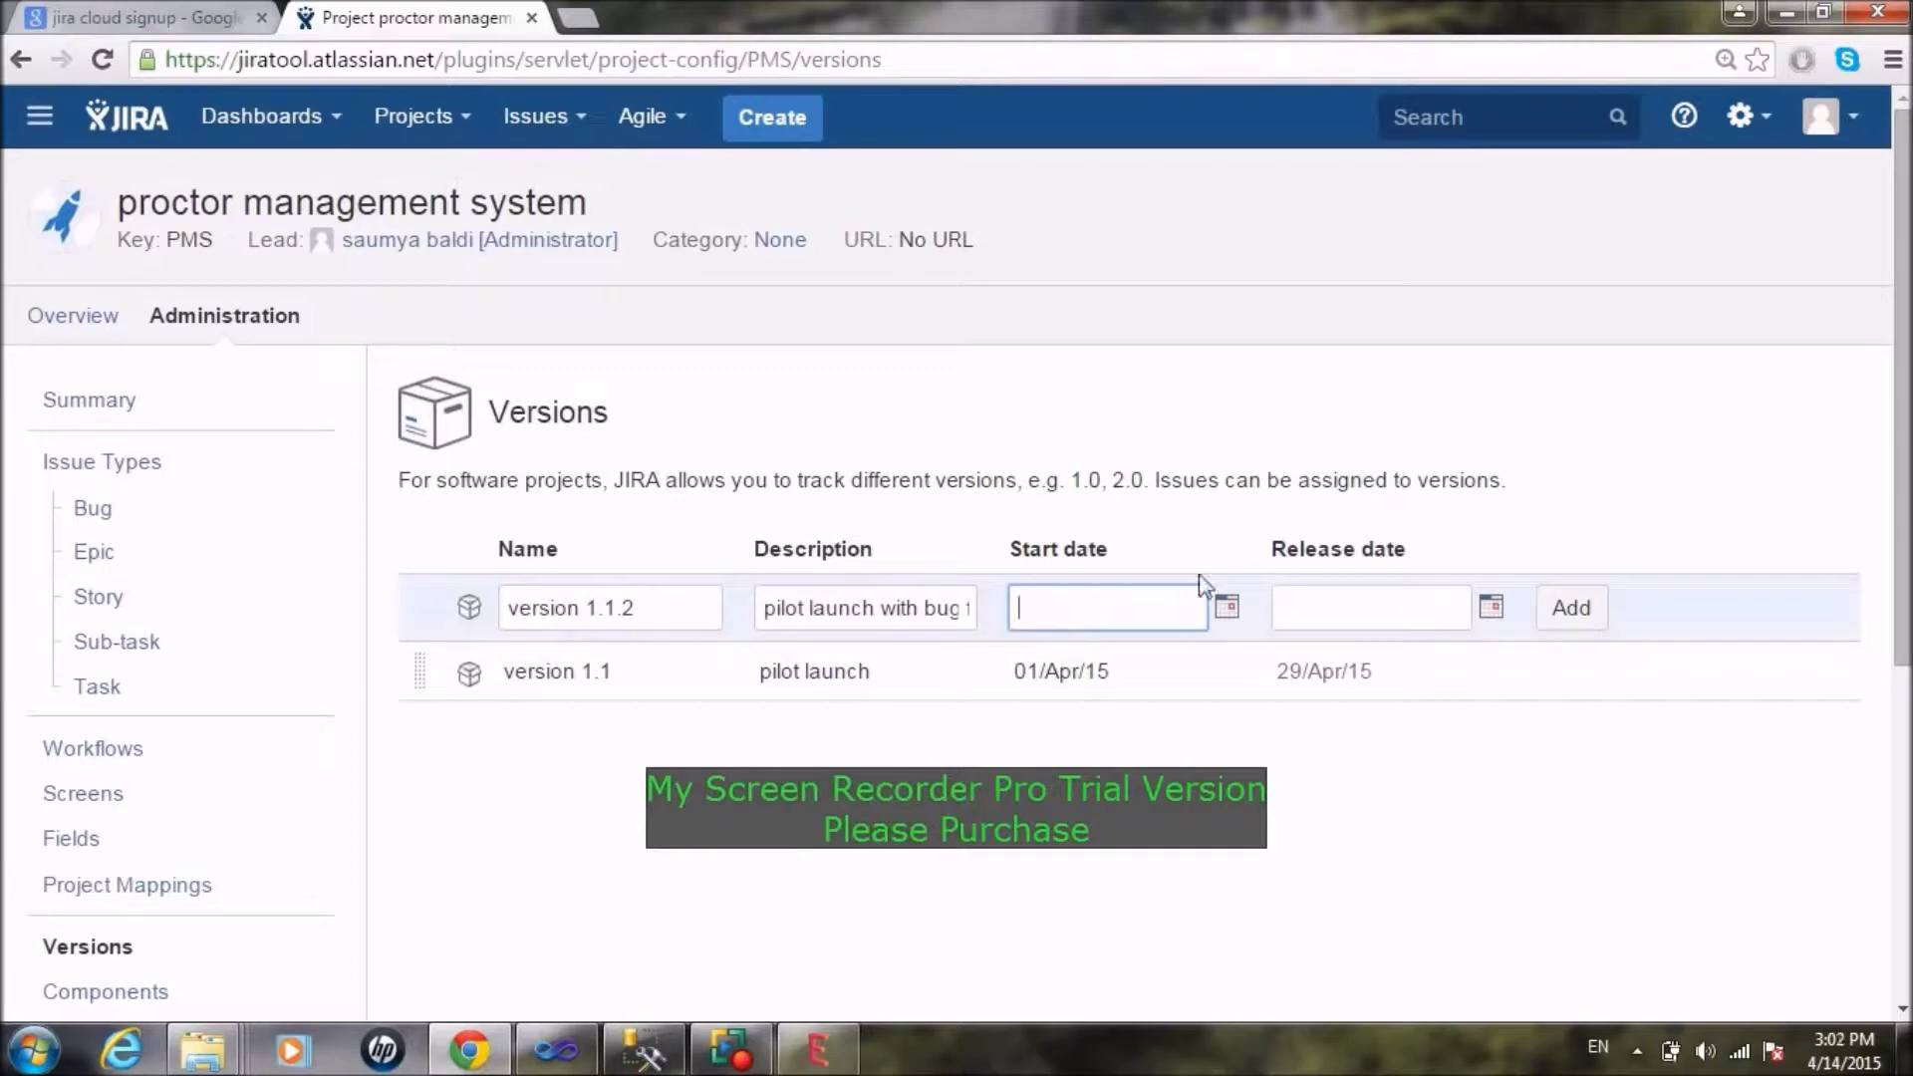
{"action": "left_click", "coordinate": [1227, 607]}
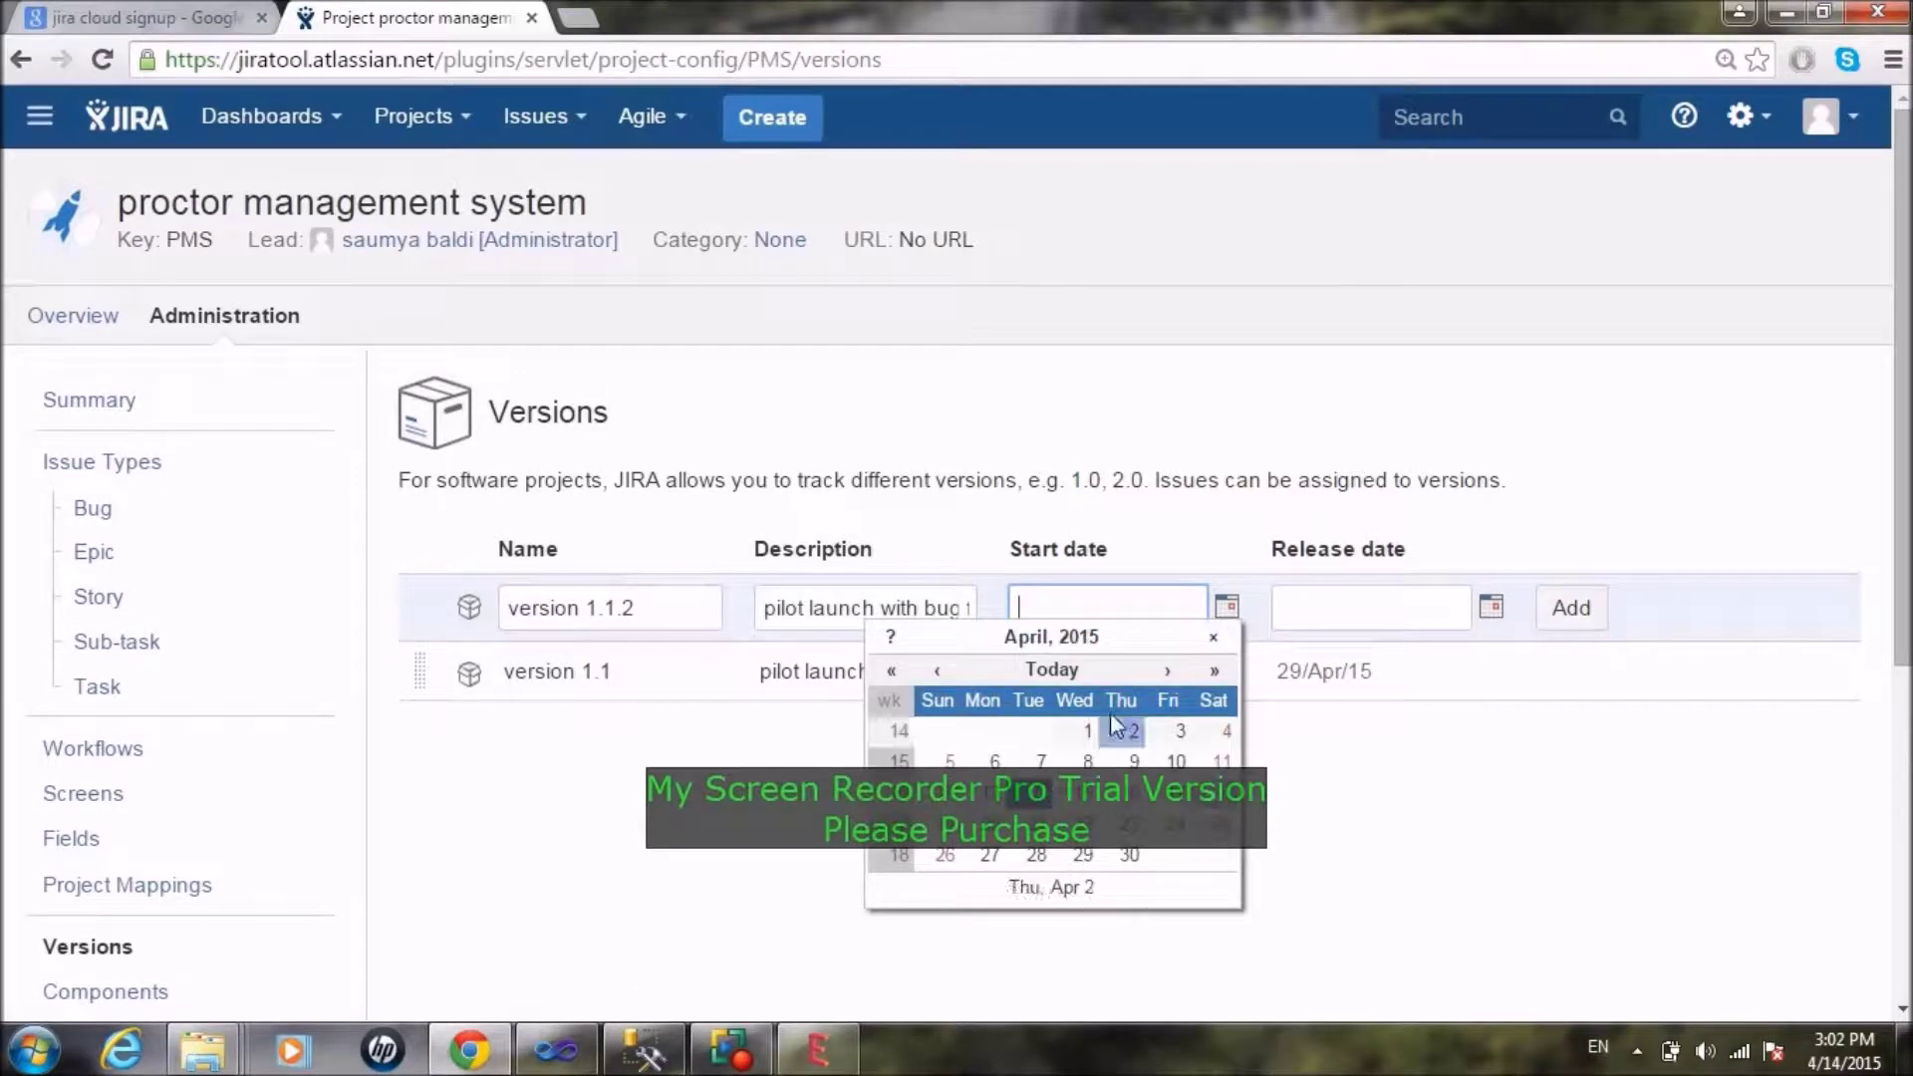
{"action": "left_click", "coordinate": [1169, 669]}
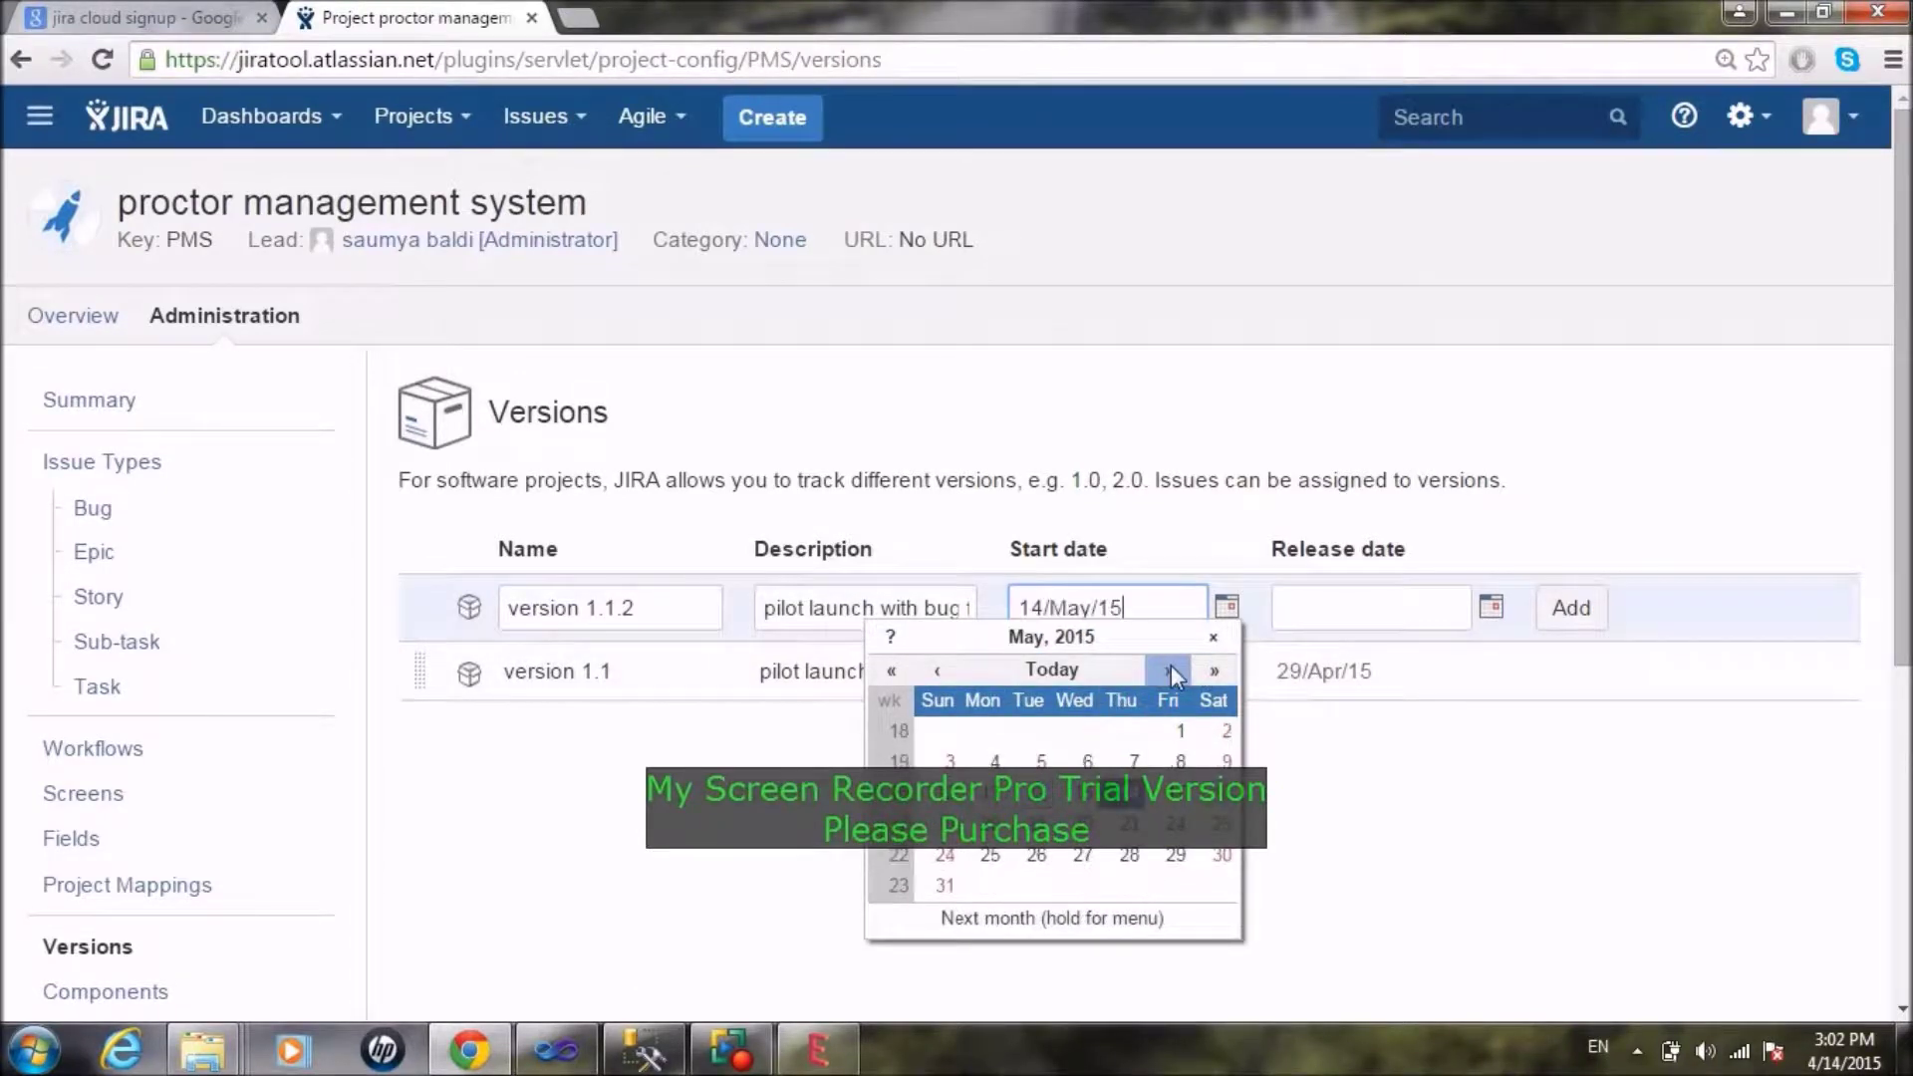
{"action": "left_click", "coordinate": [1181, 730]}
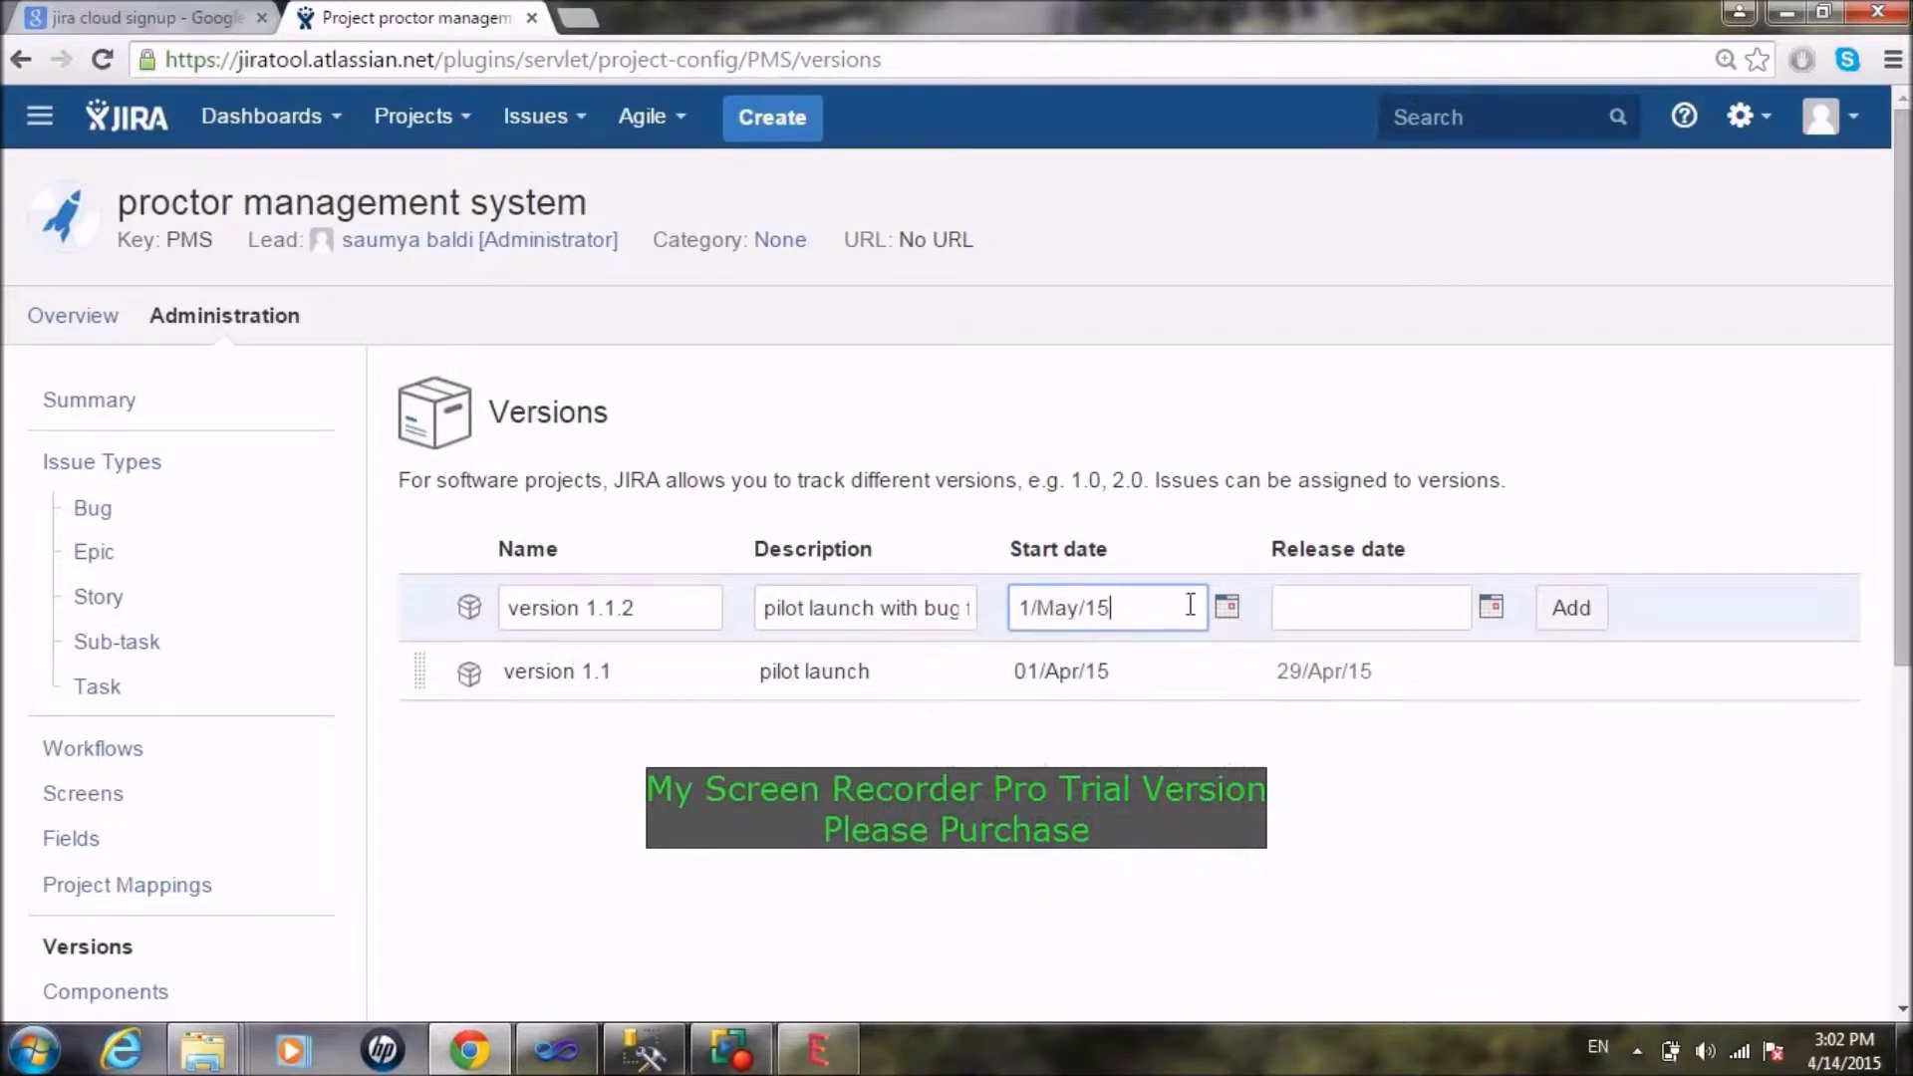
Step: Set release date 14/May/15, add the version, and go to the Components page
{"action": "left_click", "coordinate": [1491, 606]}
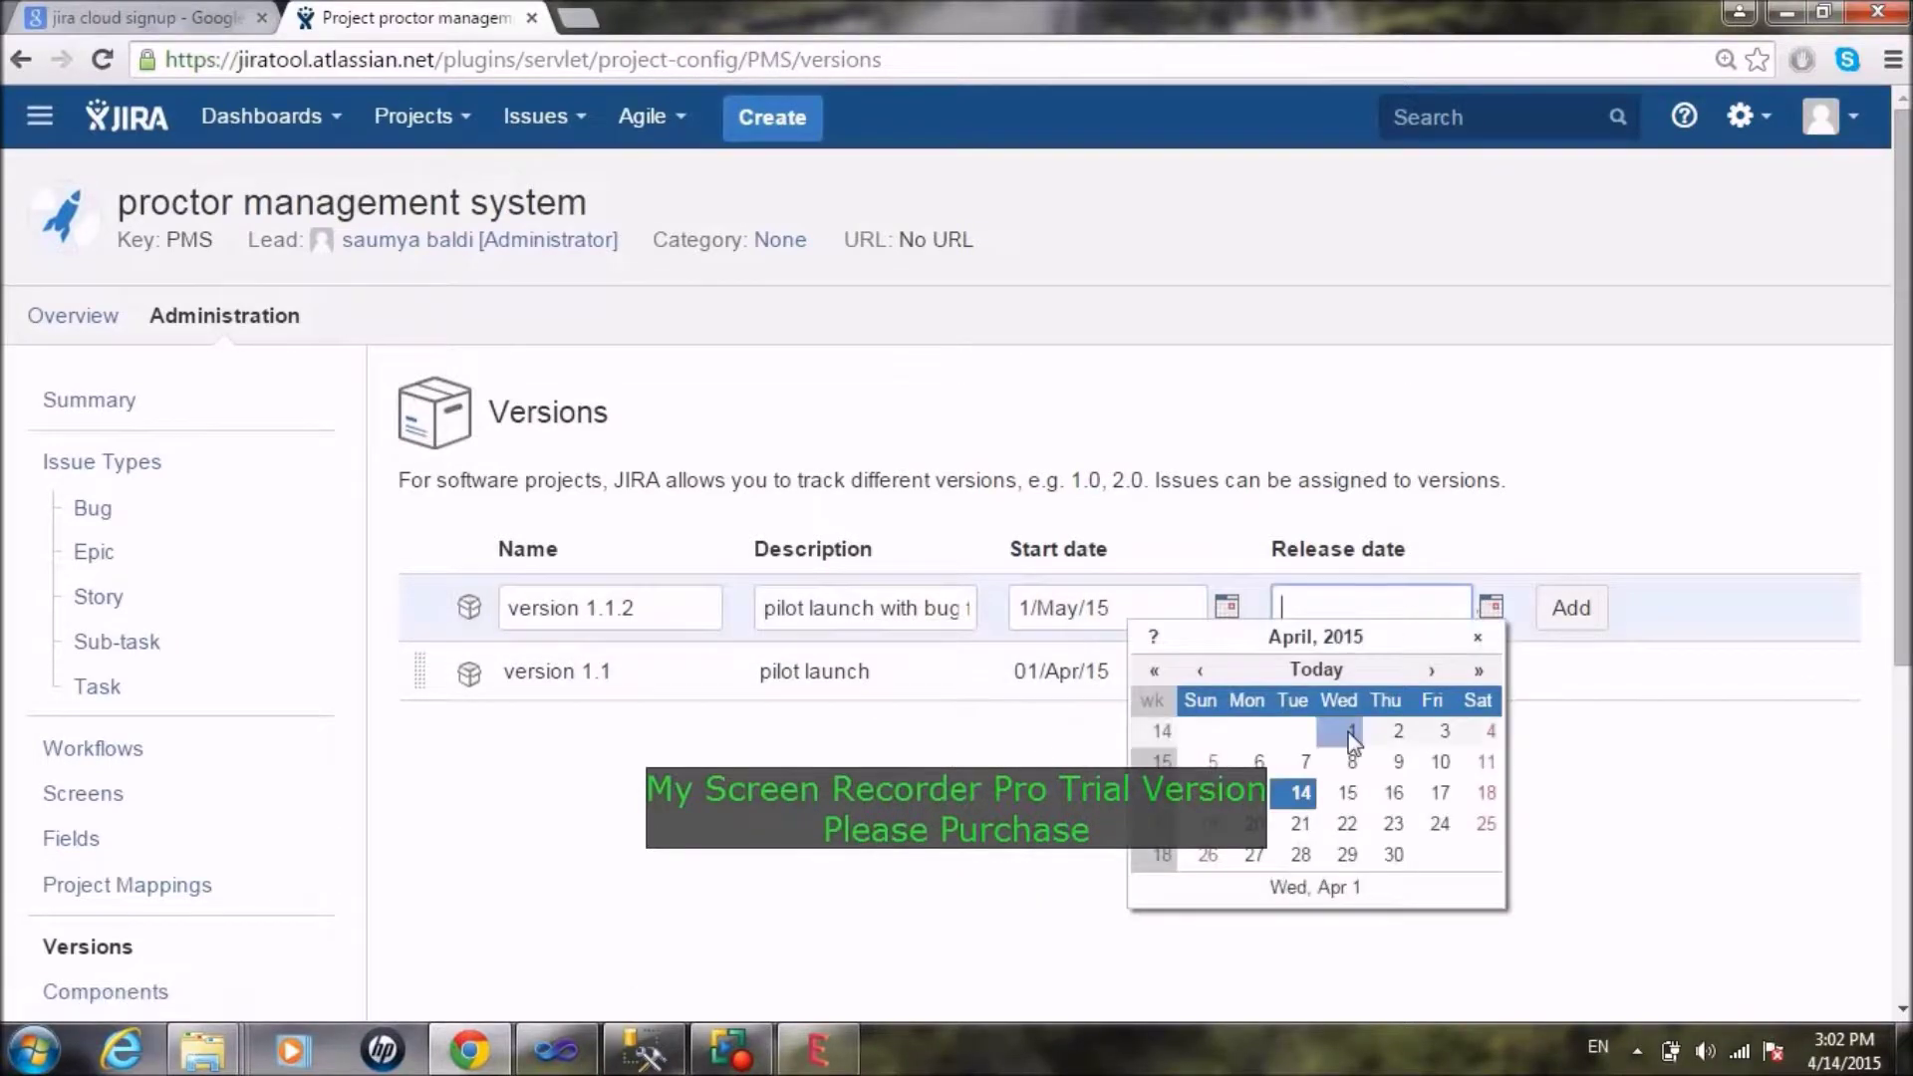
{"action": "left_click", "coordinate": [1435, 675]}
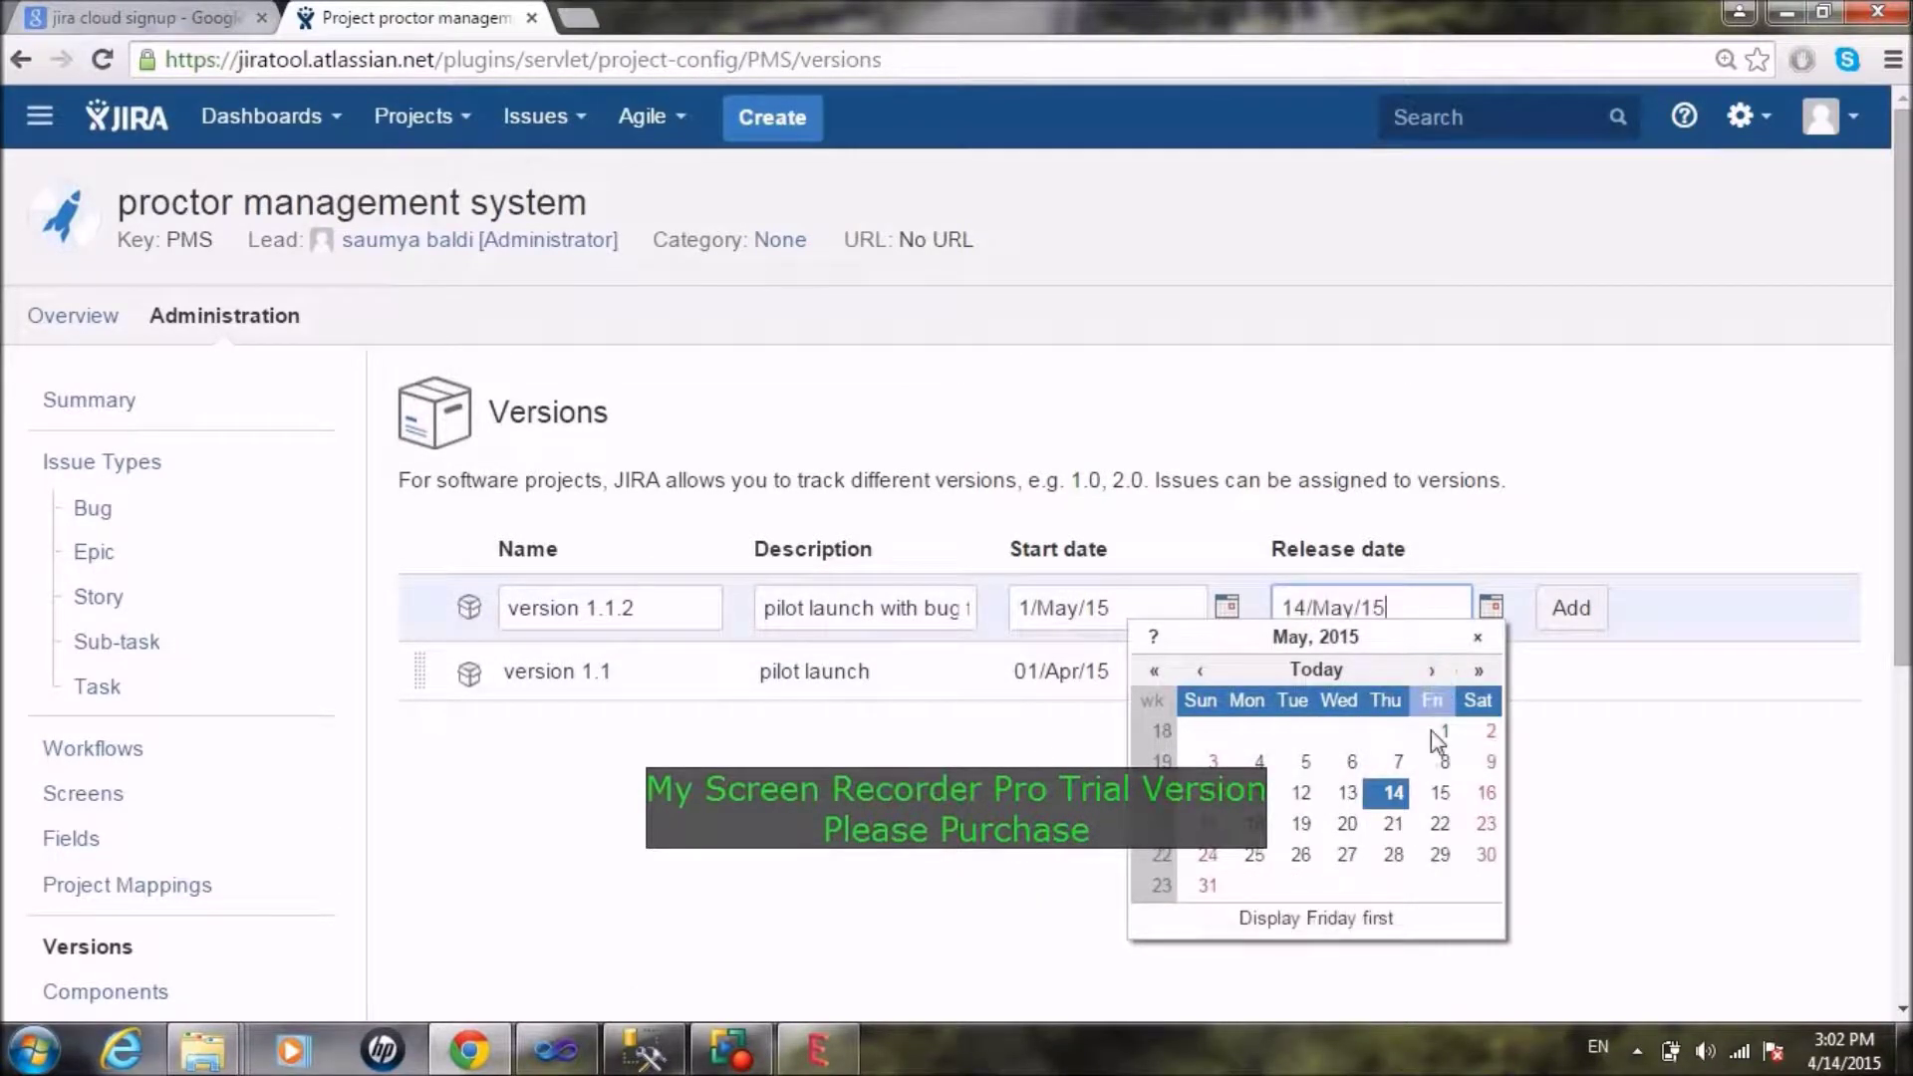
{"action": "left_click", "coordinate": [1393, 792]}
{"action": "left_click", "coordinate": [1587, 610]}
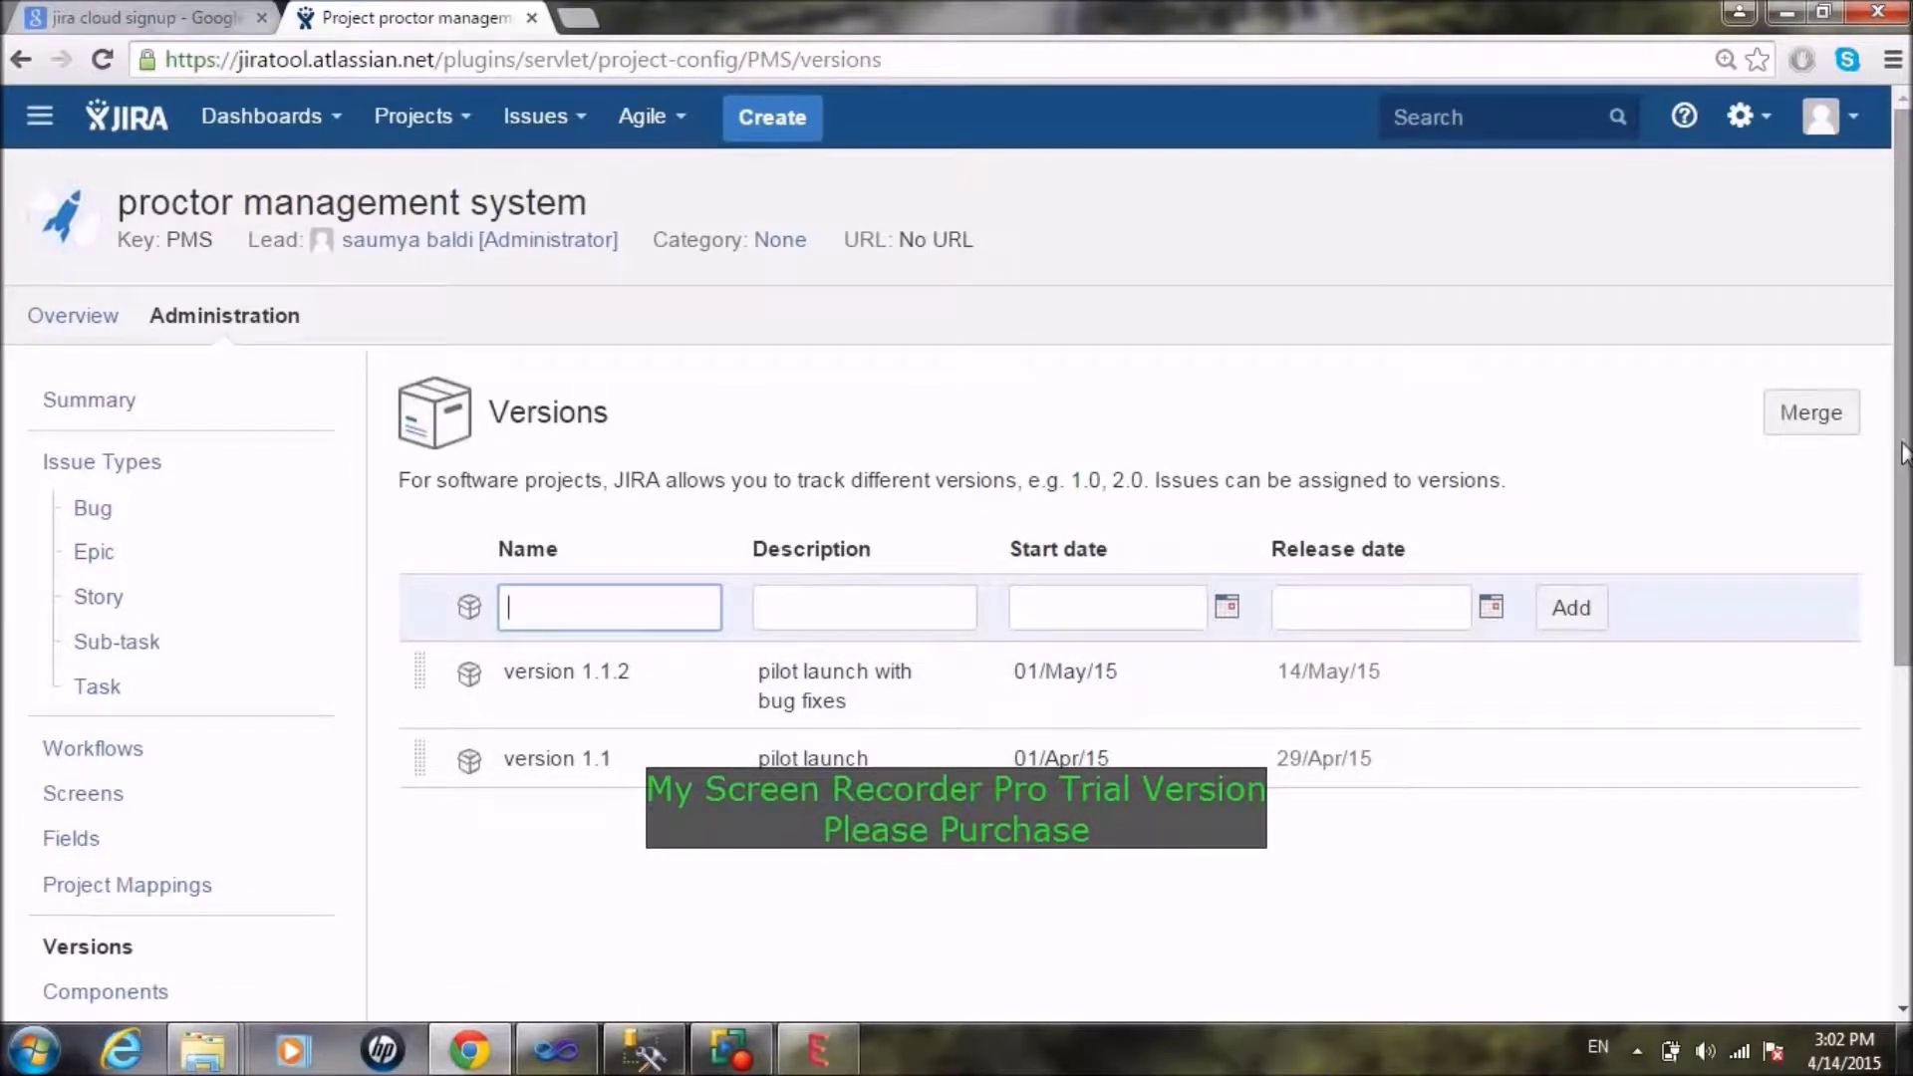
{"action": "scroll", "coordinate": [957, 597], "scroll_direction": "down", "scroll_amount": 4}
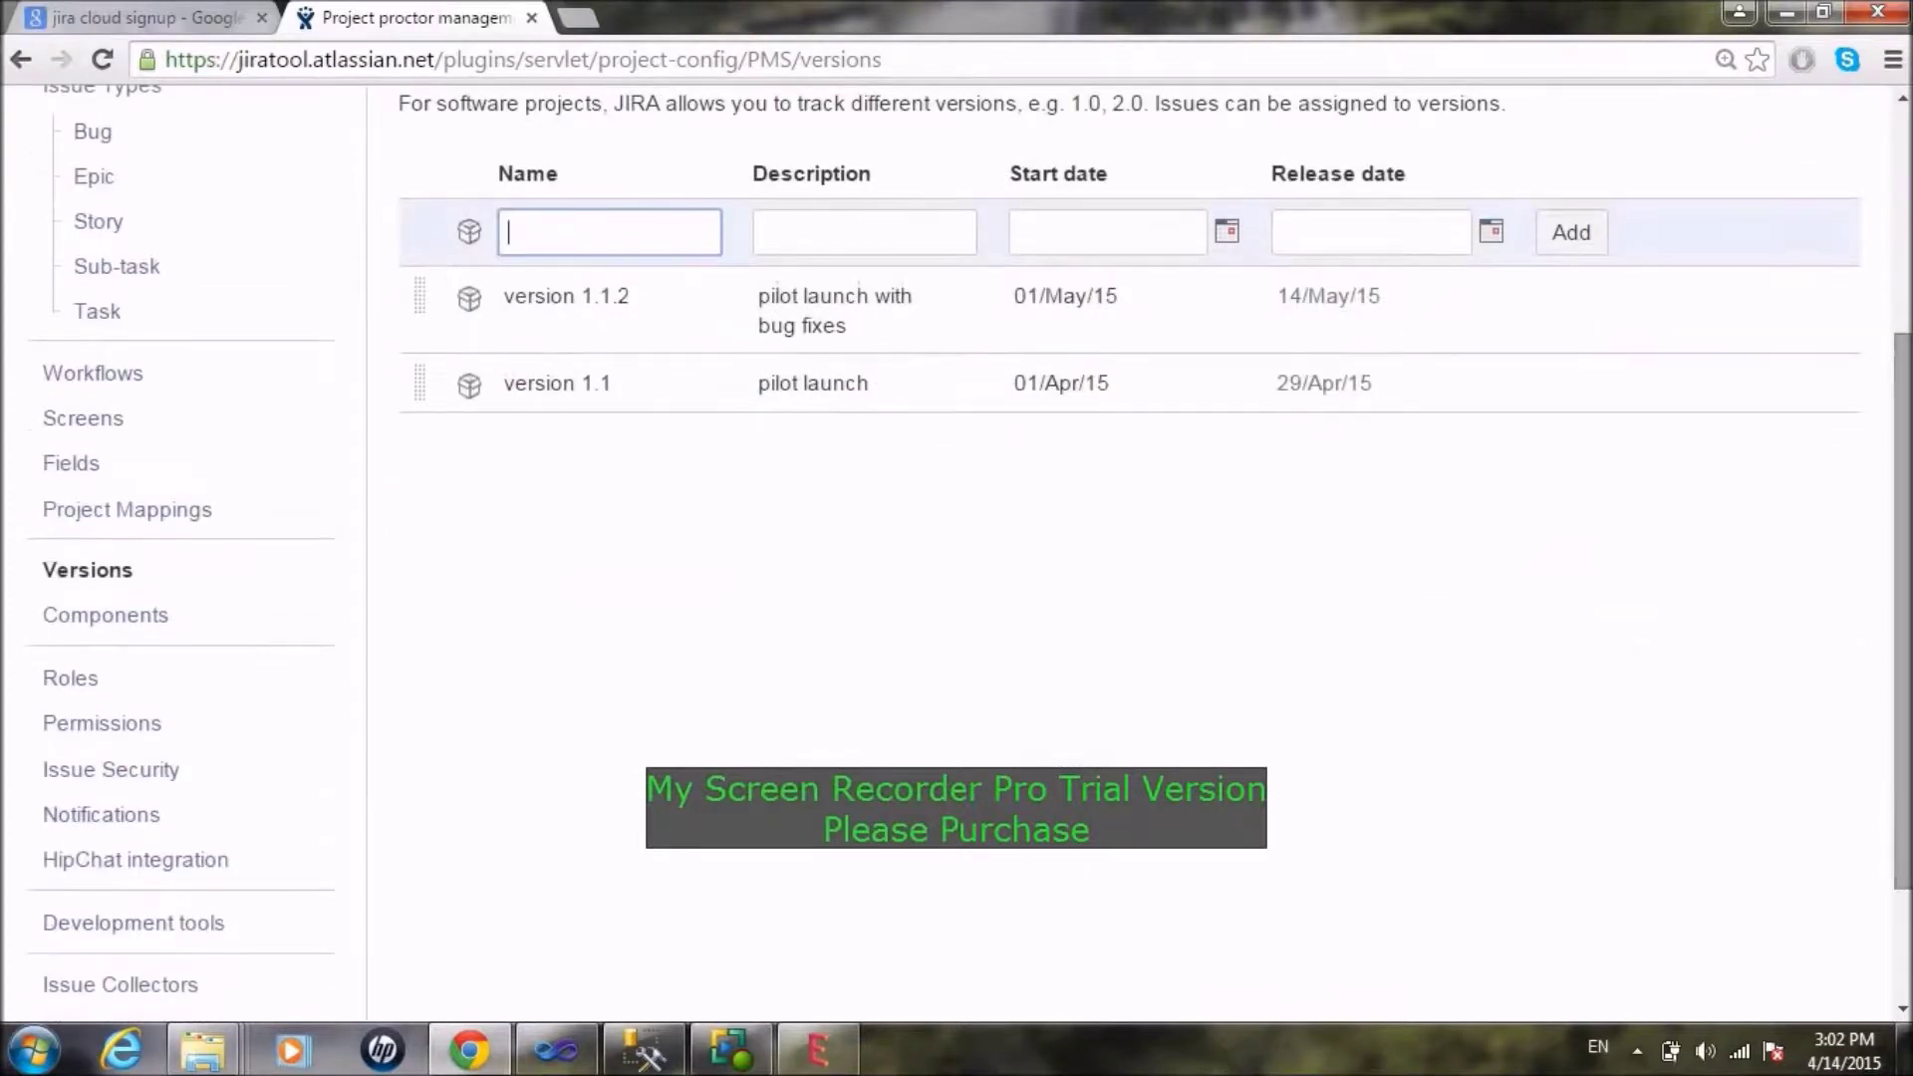
{"action": "left_click", "coordinate": [80, 621]}
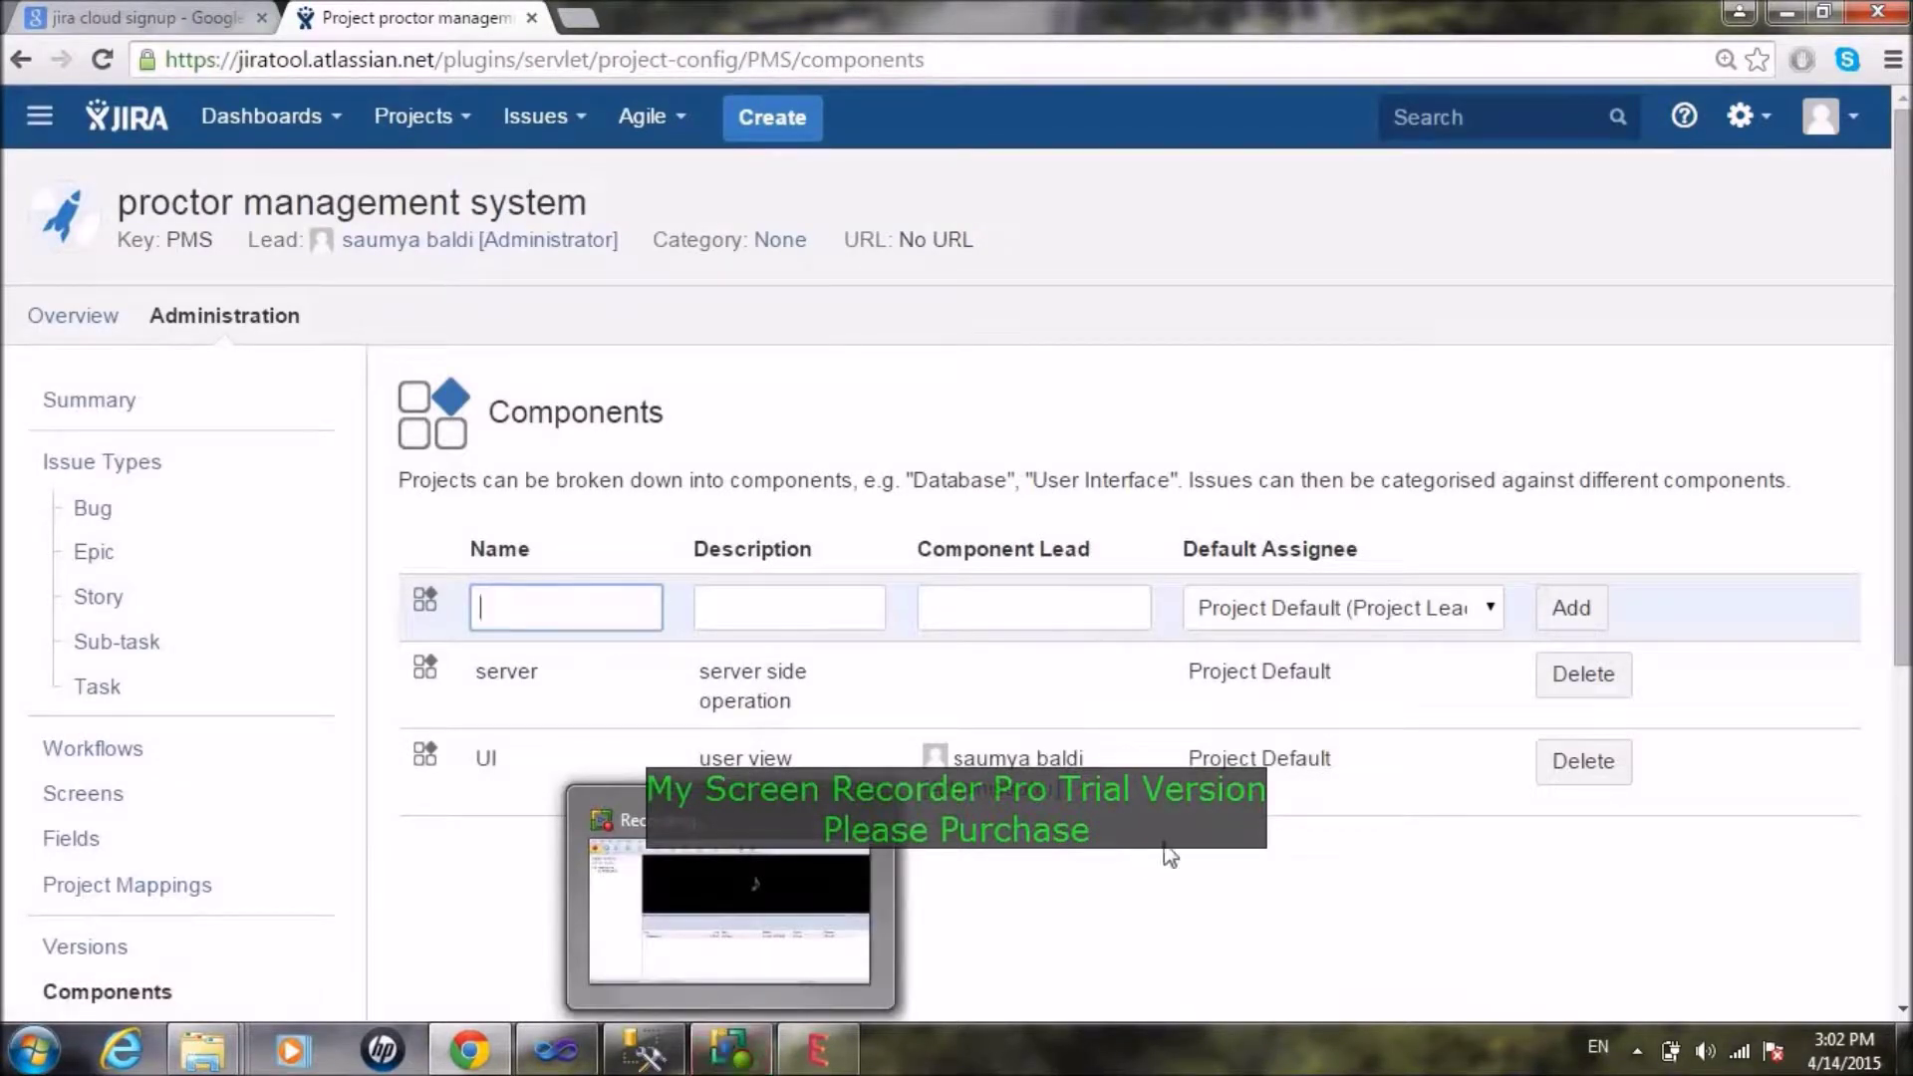
Step: Add component 'database' described as 'stores data', with the administrator user as lead
{"action": "left_click_drag", "start_coordinate": [1895, 323], "coordinate": [1898, 399]}
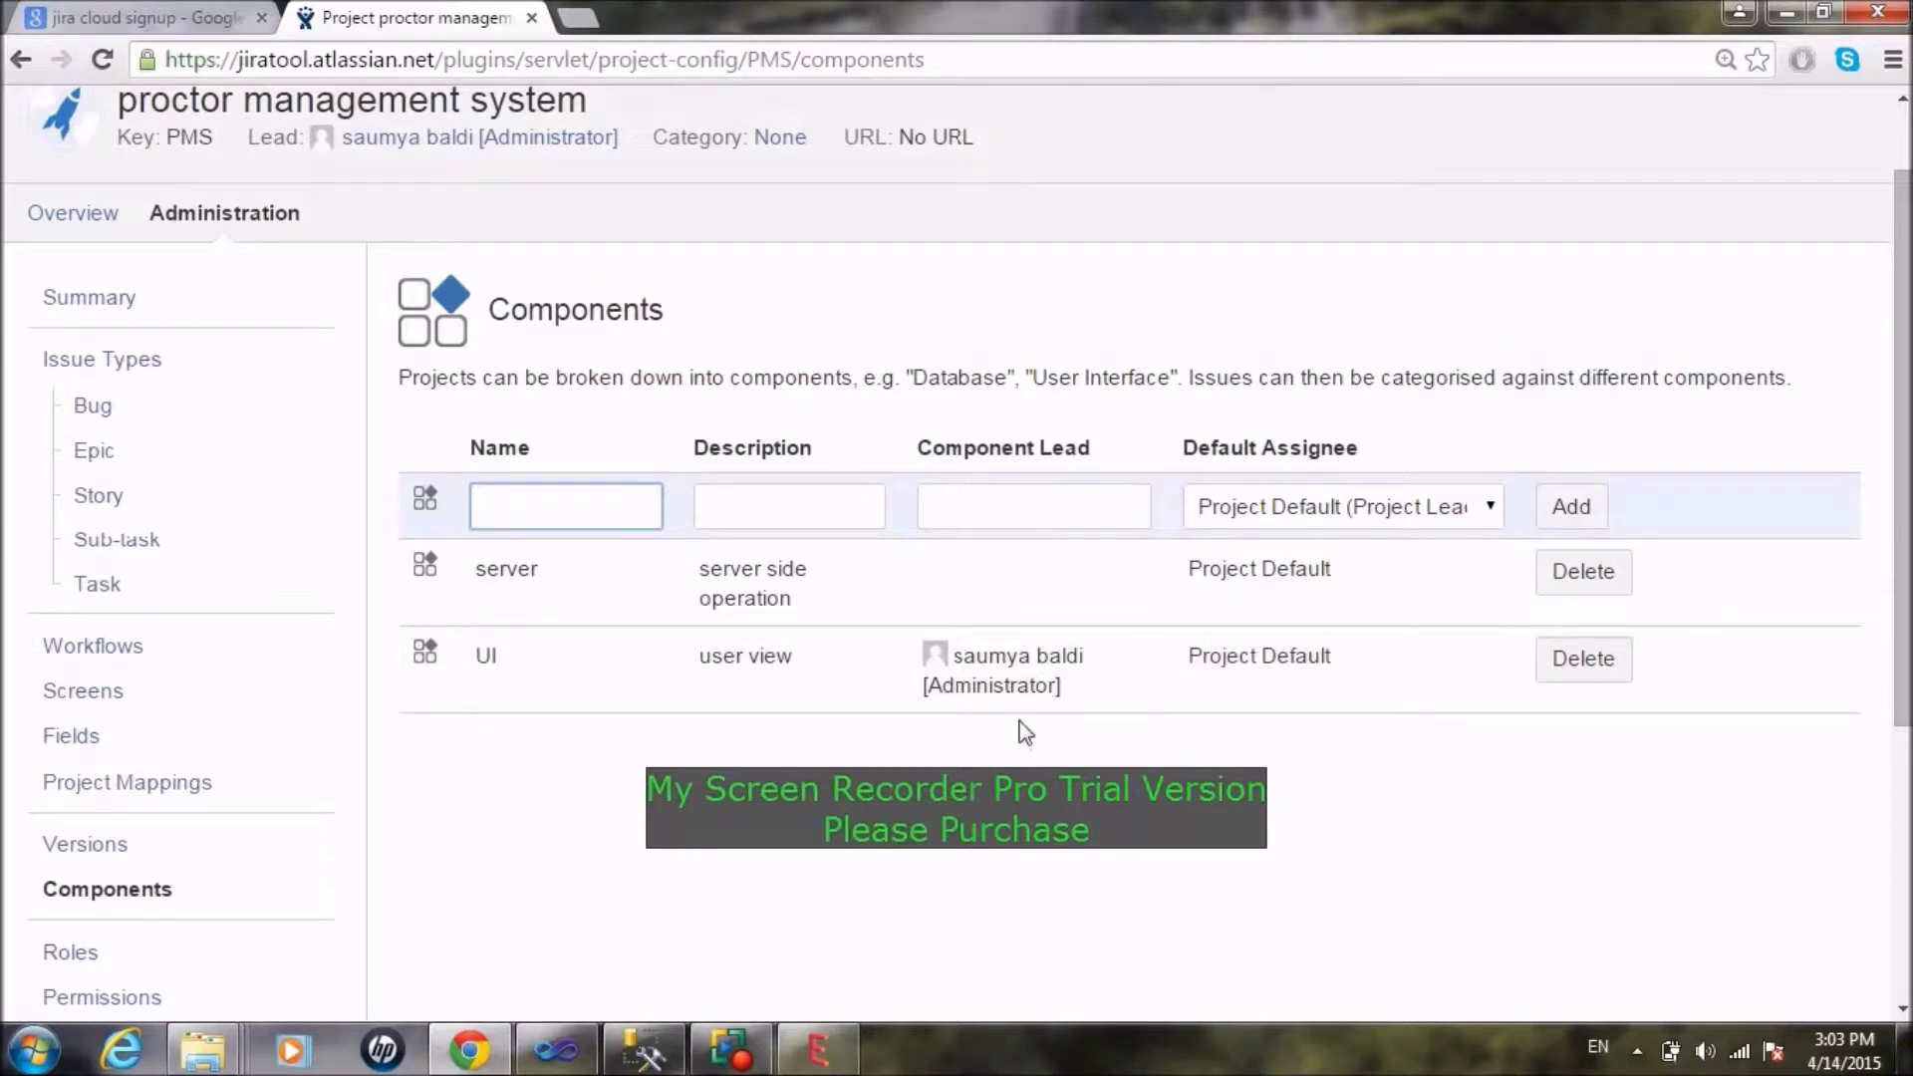
{"action": "left_click", "coordinate": [585, 507]}
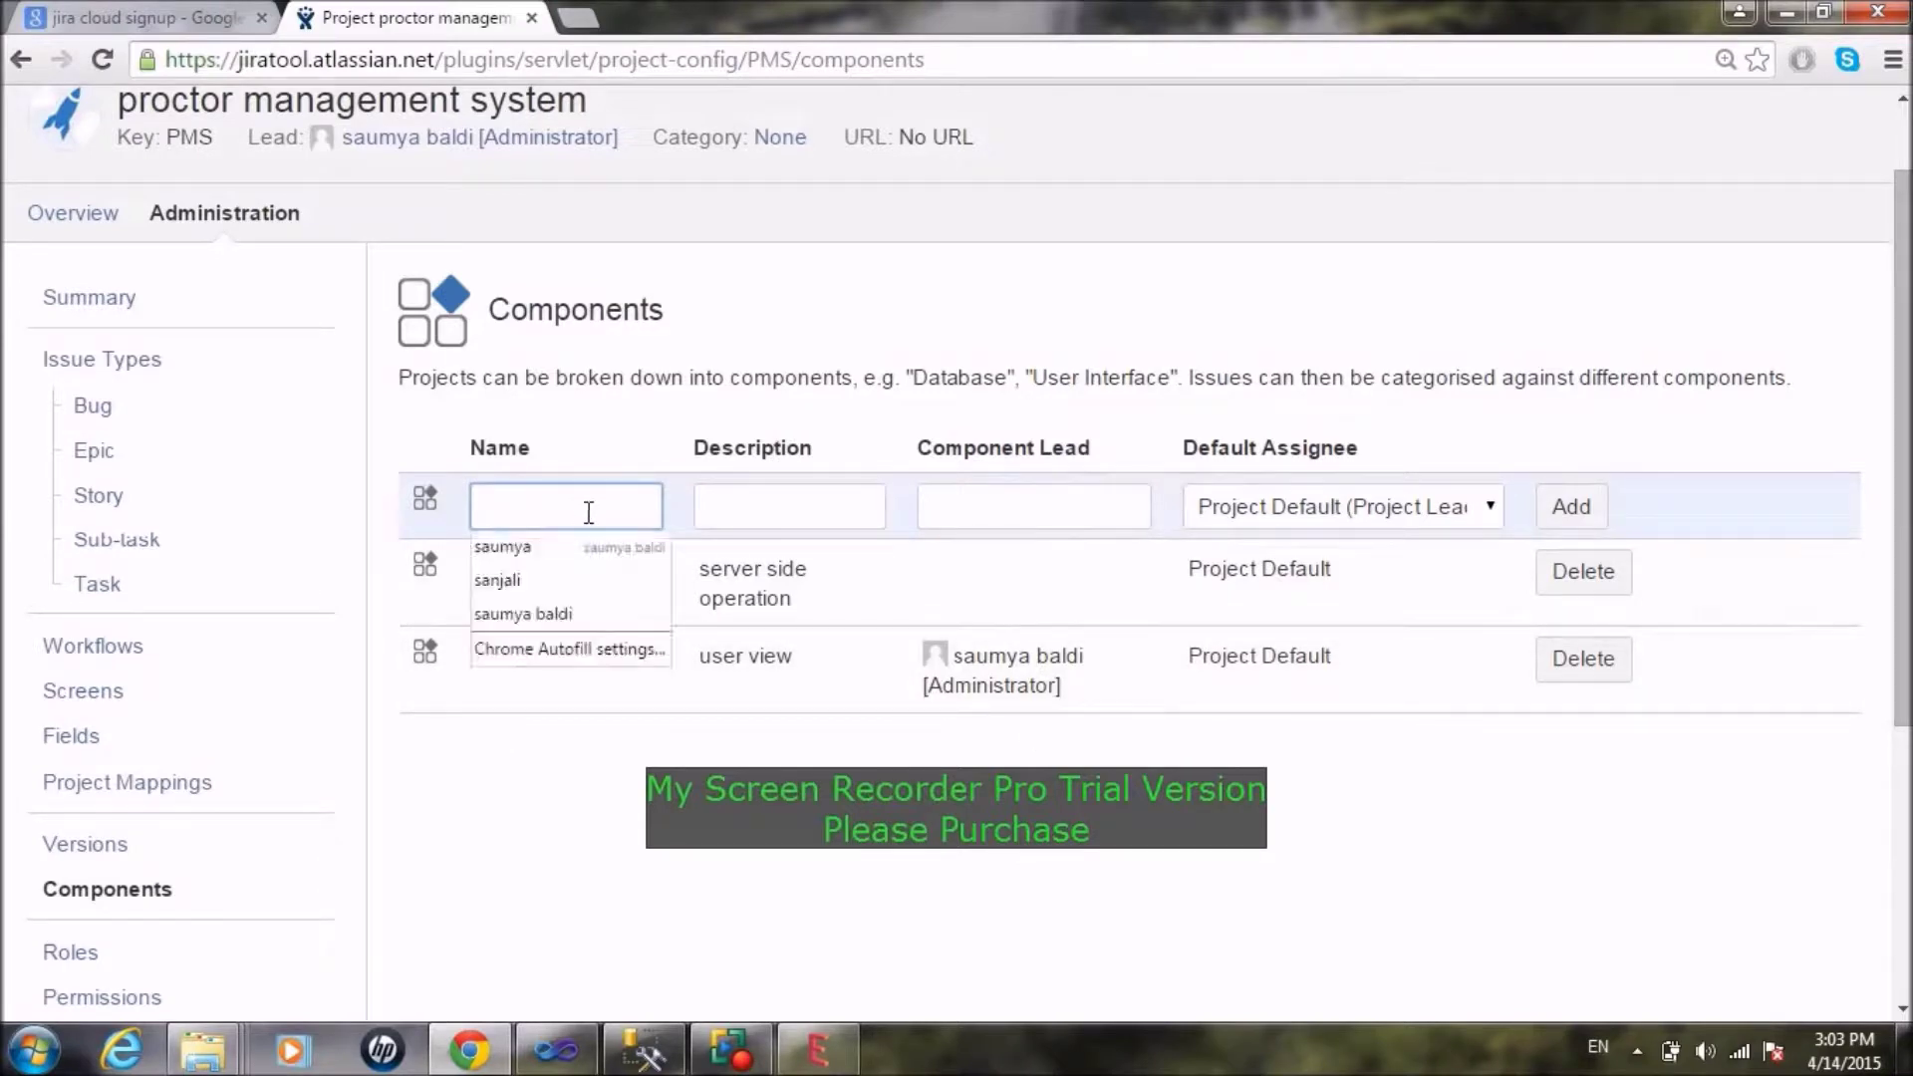
{"action": "type", "text": "database"}
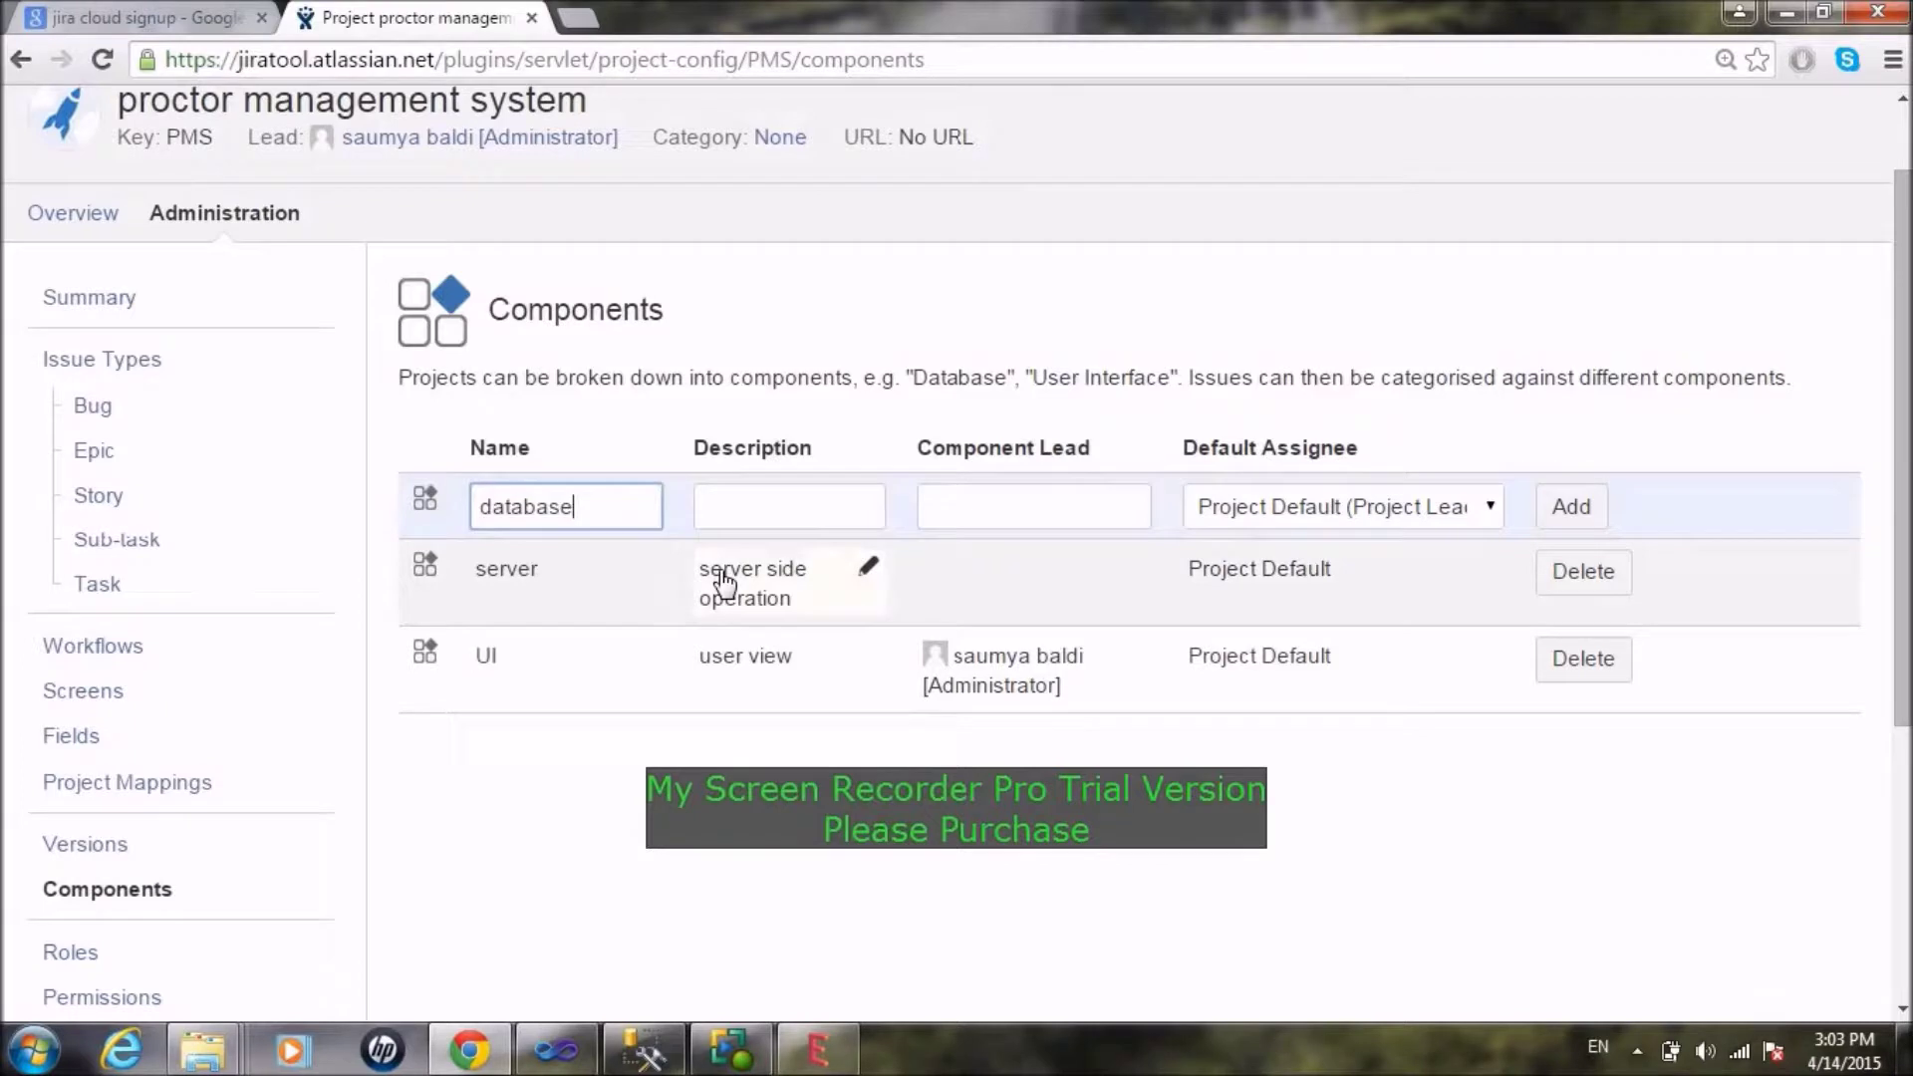
{"action": "left_click", "coordinate": [764, 505]}
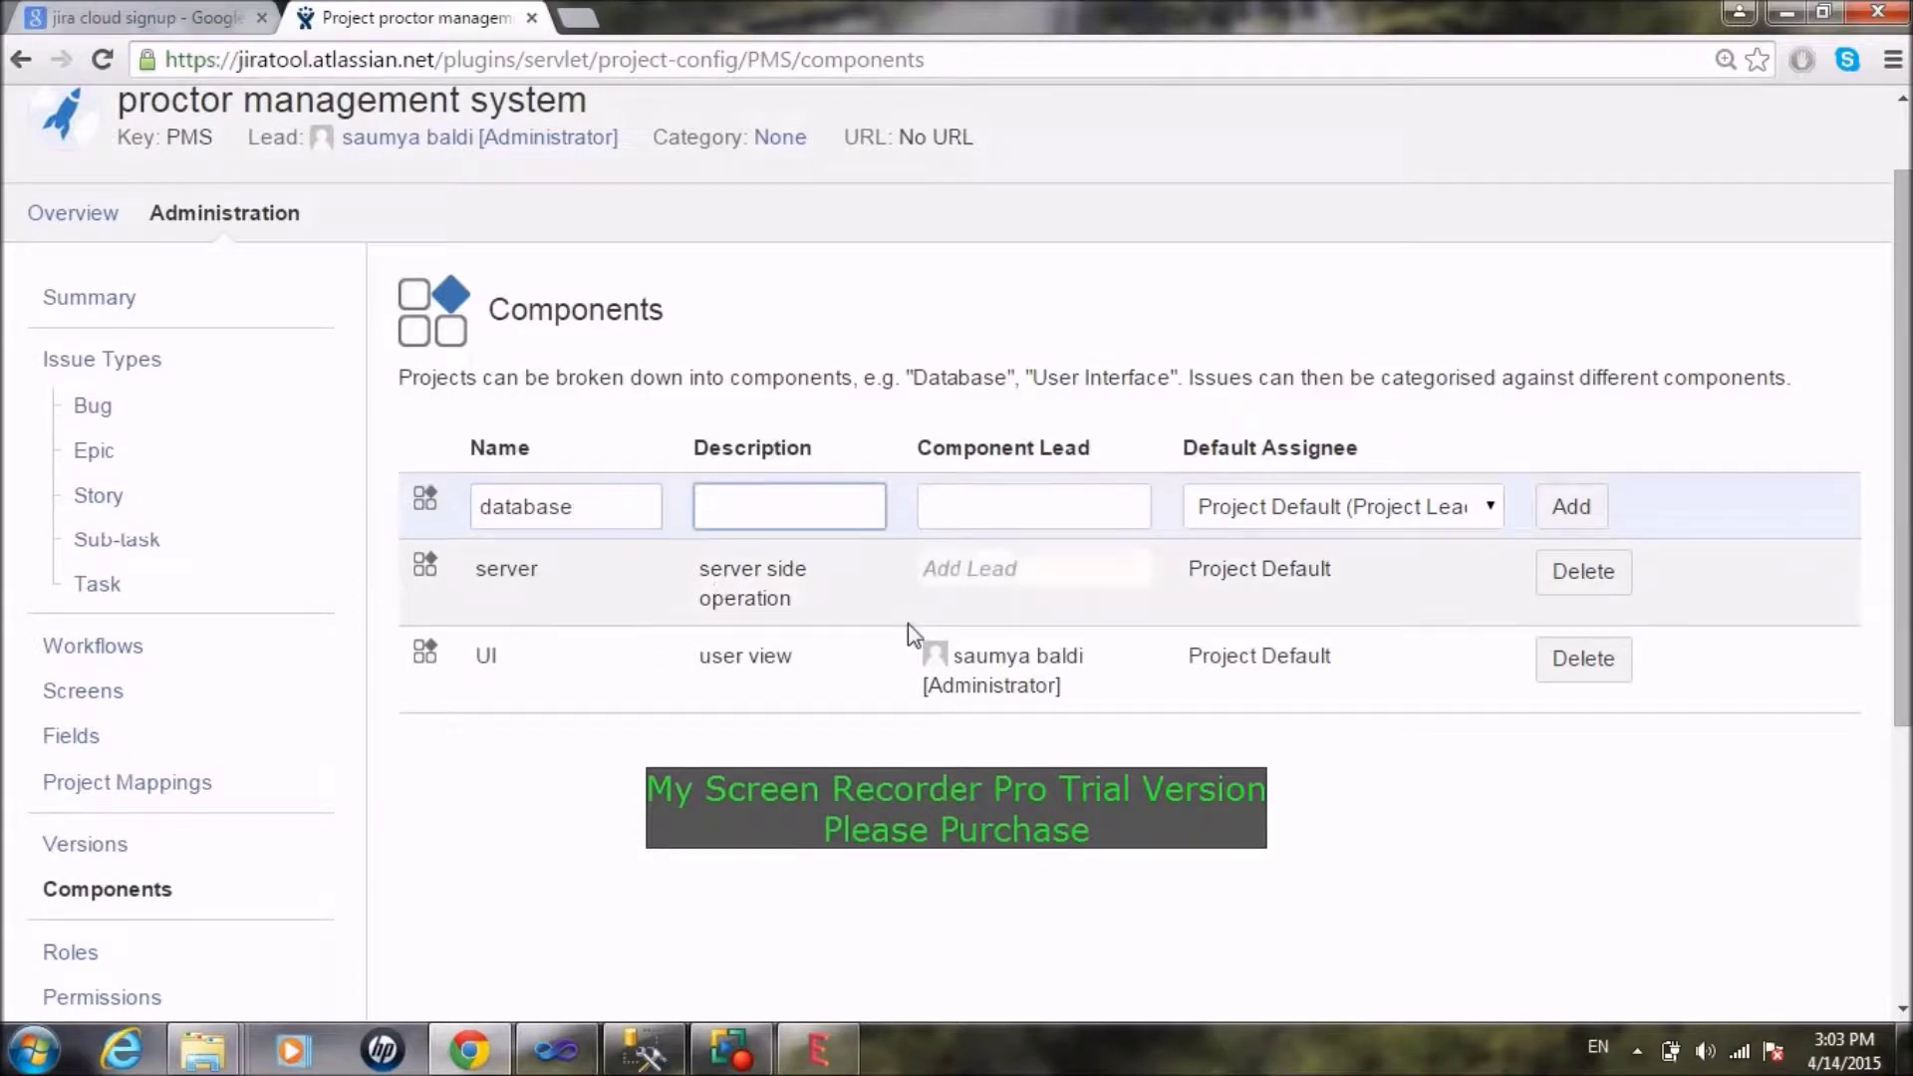
{"action": "type", "text": "stores data"}
{"action": "key", "text": "Tab"}
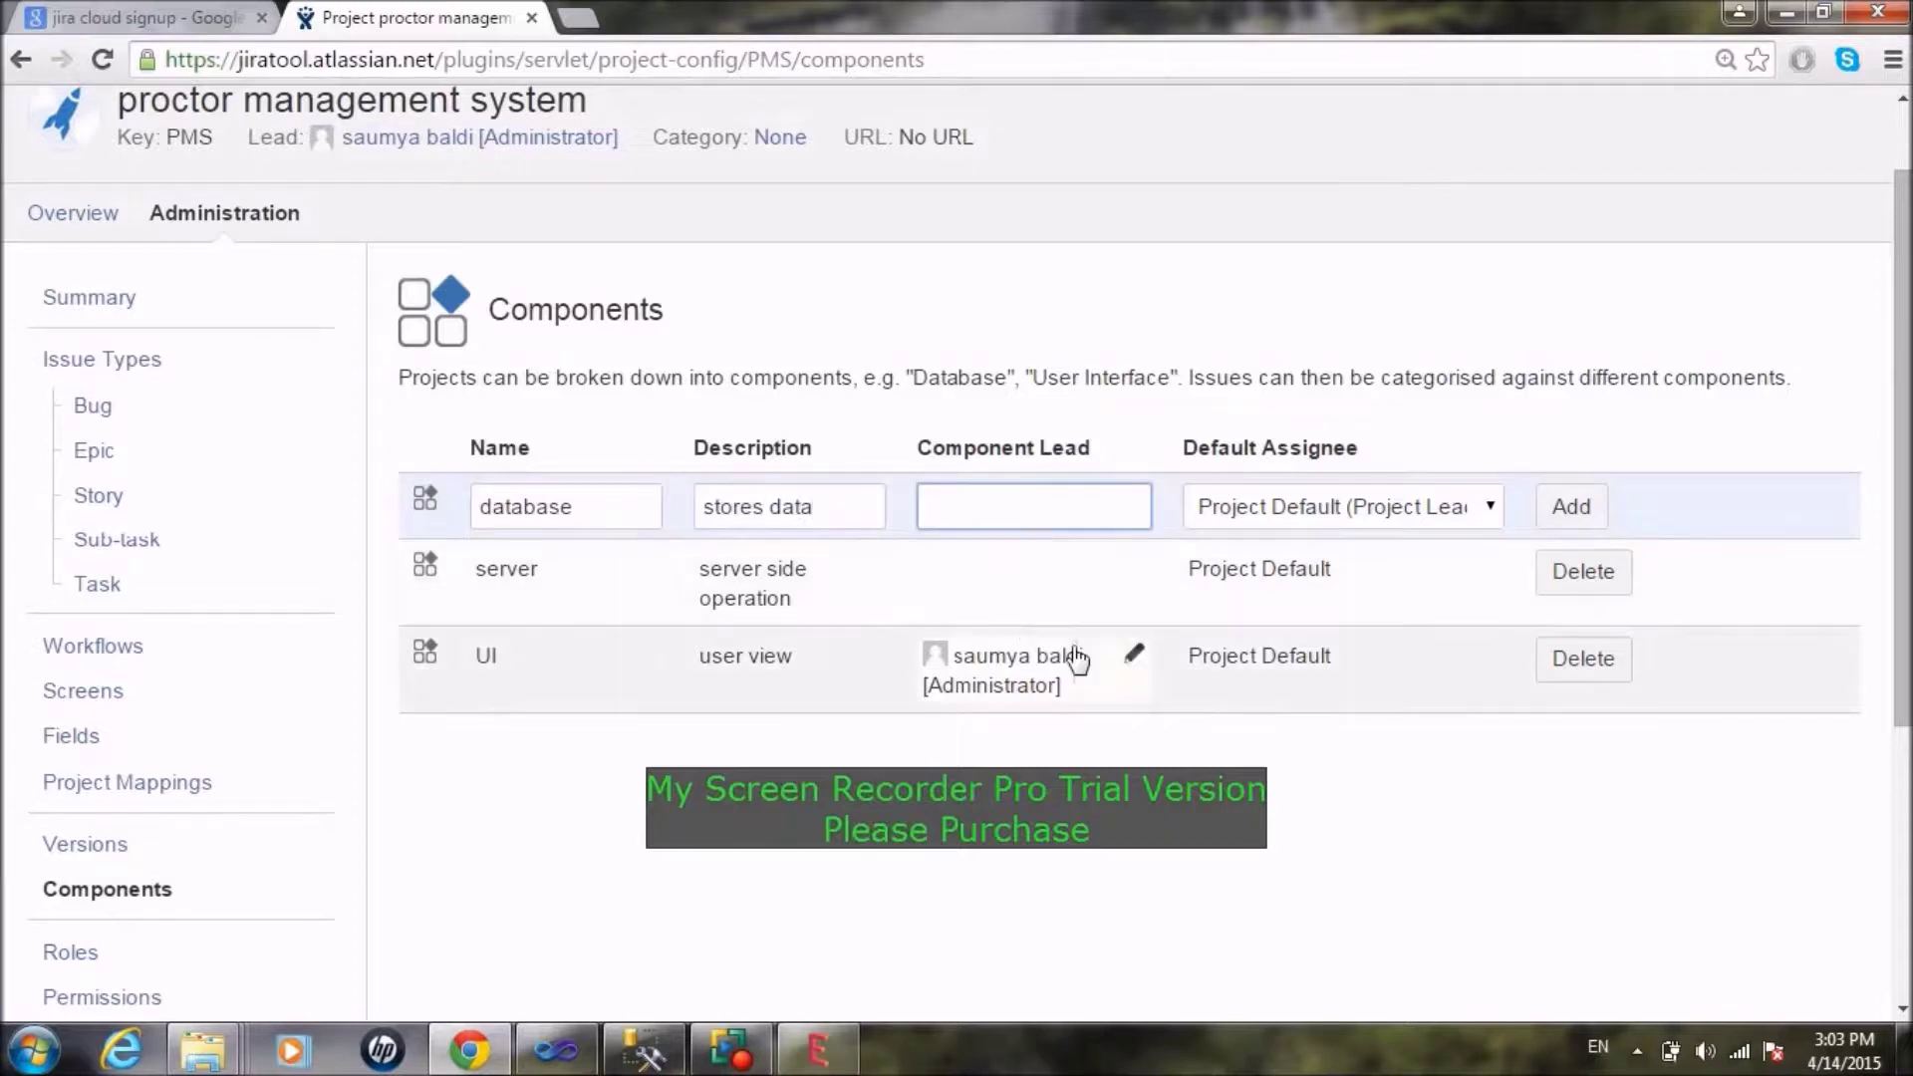
{"action": "type", "text": "s"}
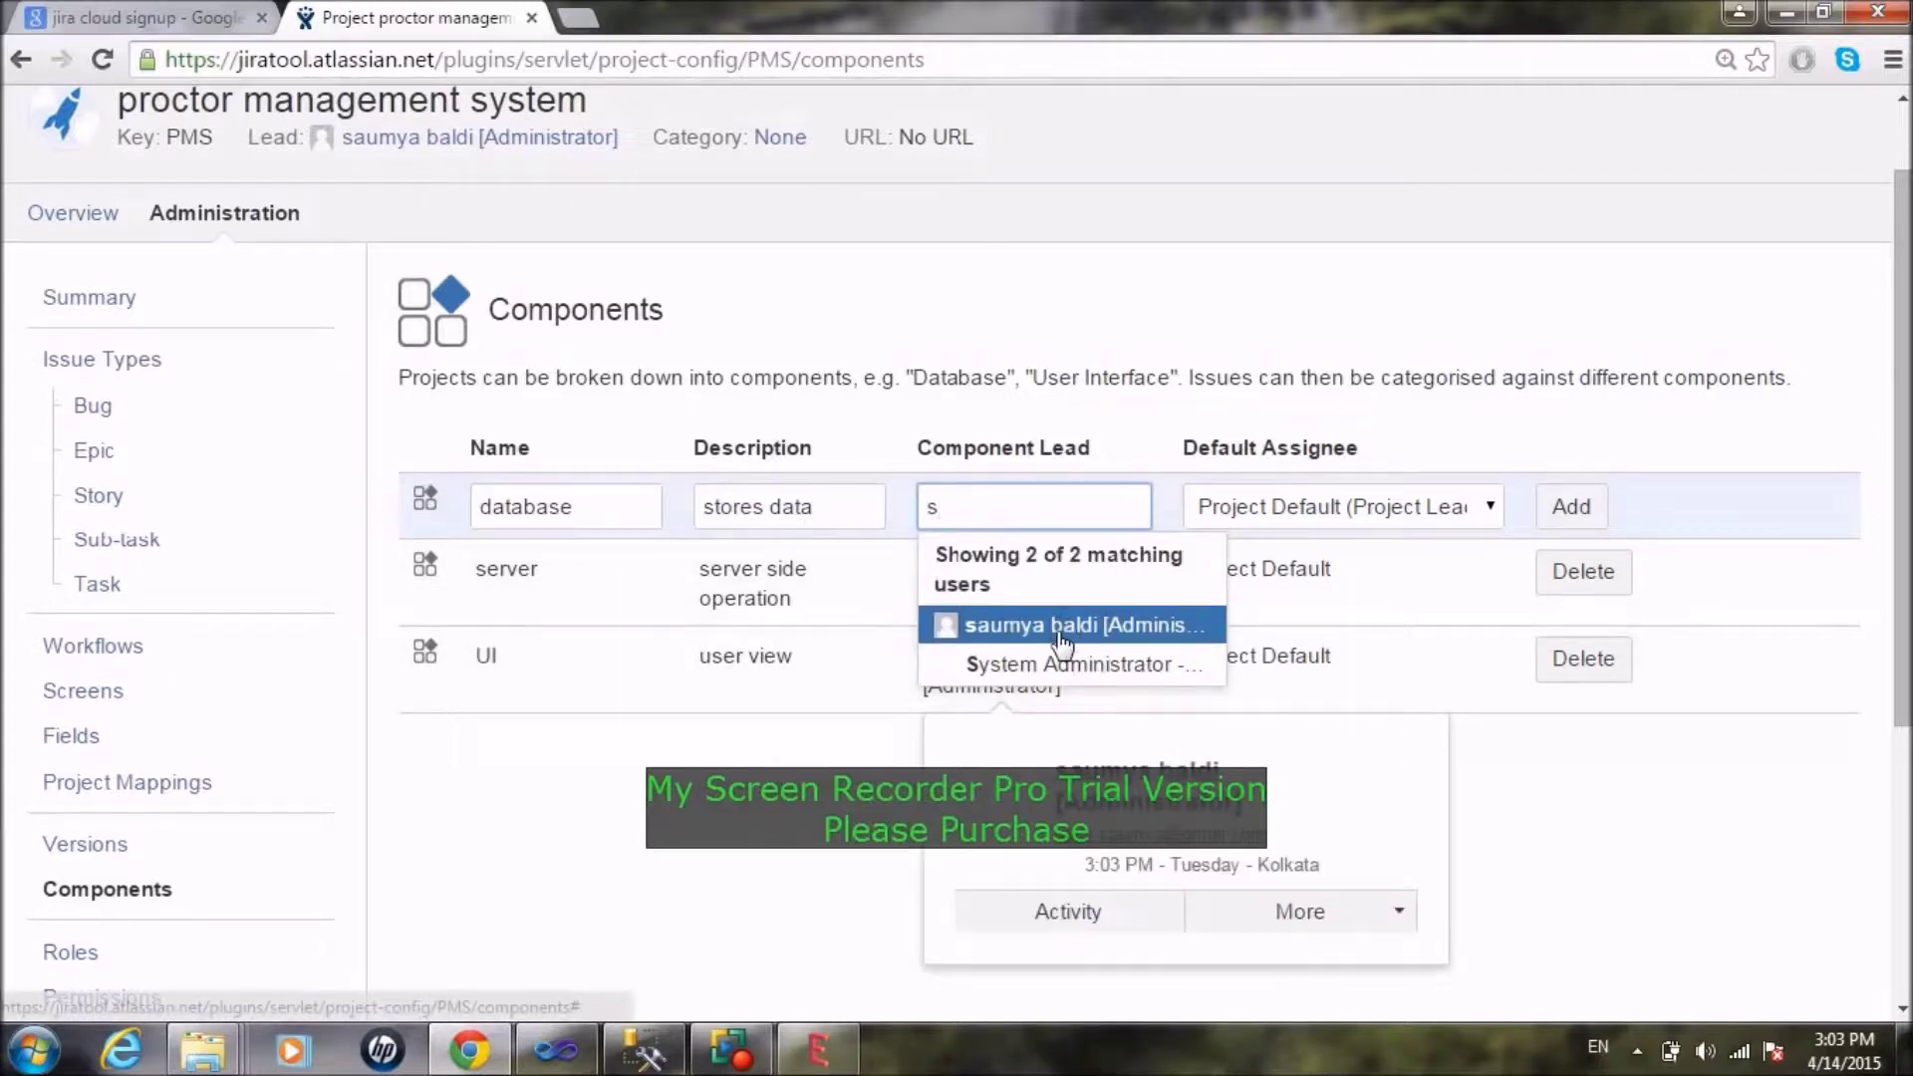
{"action": "left_click", "coordinate": [1062, 626]}
{"action": "left_click", "coordinate": [1566, 507]}
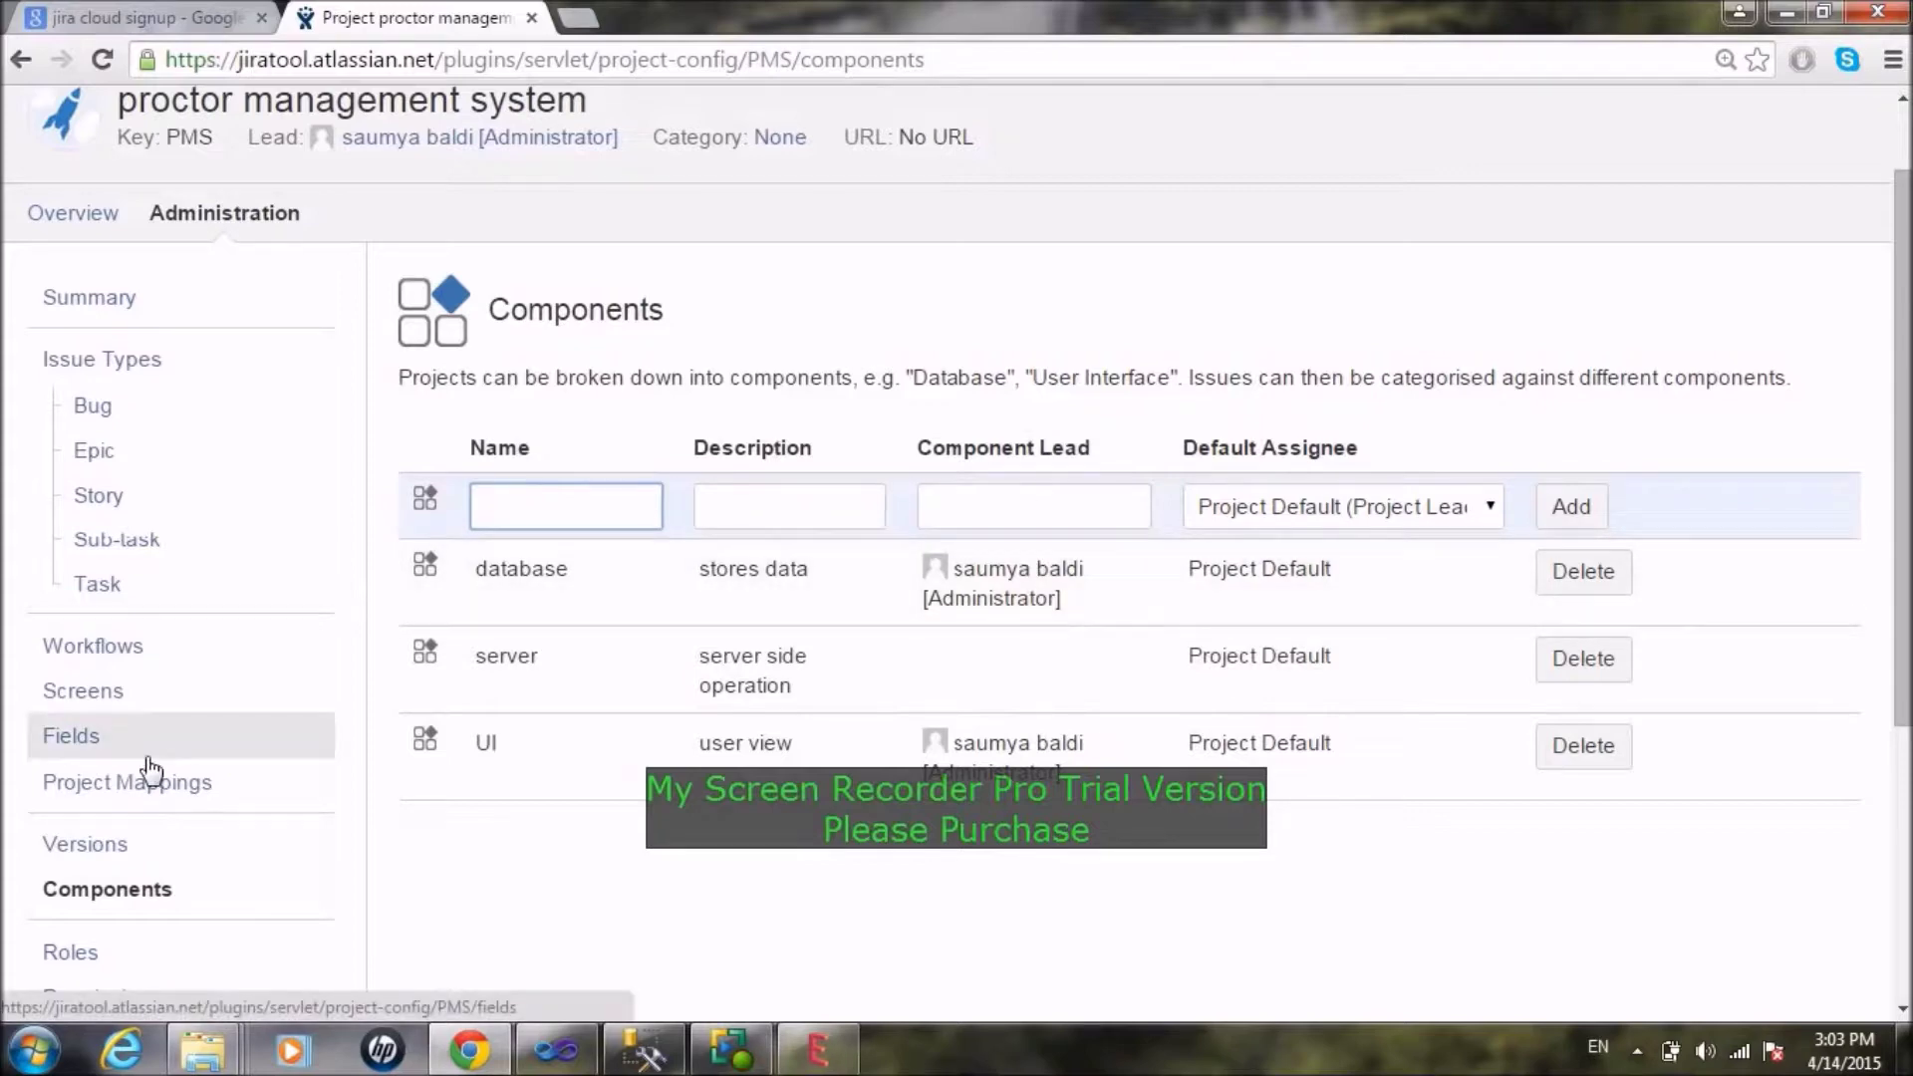
{"action": "scroll", "coordinate": [833, 705], "scroll_direction": "down", "scroll_amount": 4}
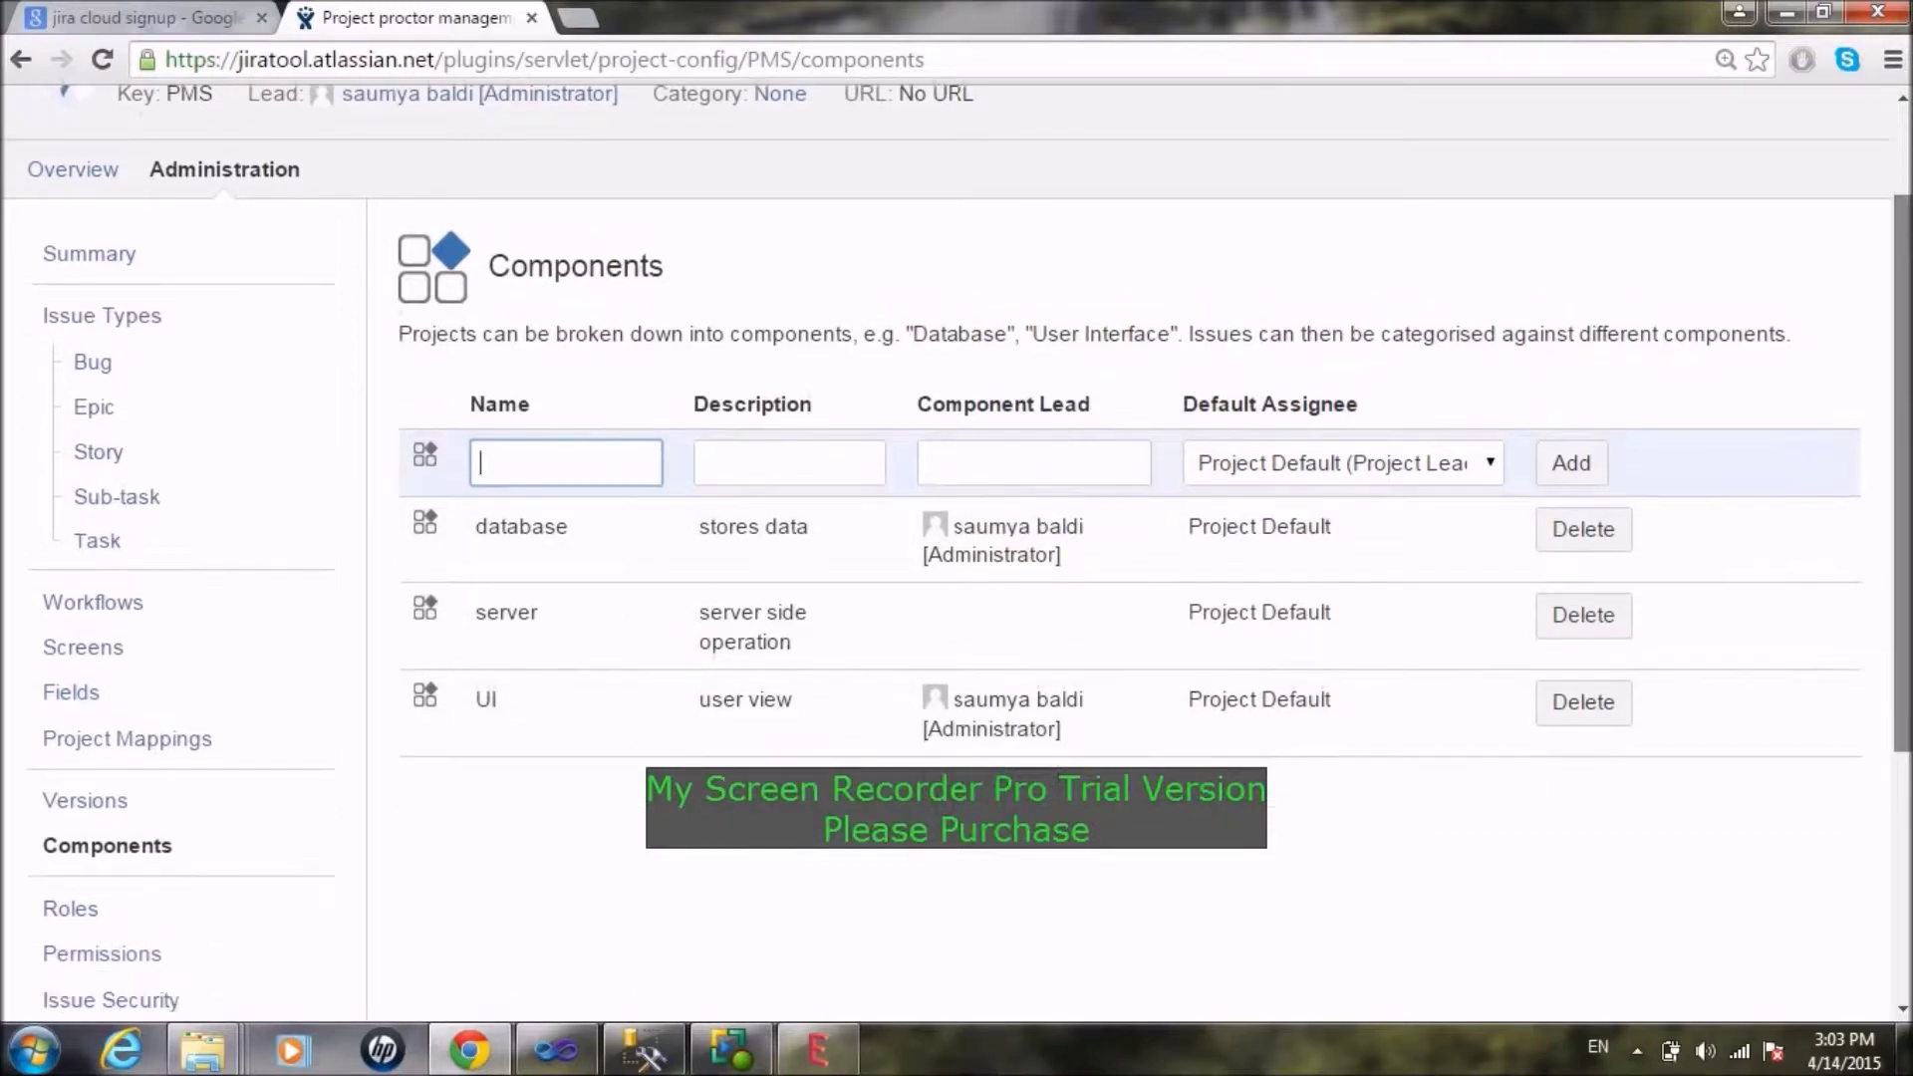
Step: On the Roles page, add the administrator user to the Administrators role
{"action": "left_click", "coordinate": [111, 605]}
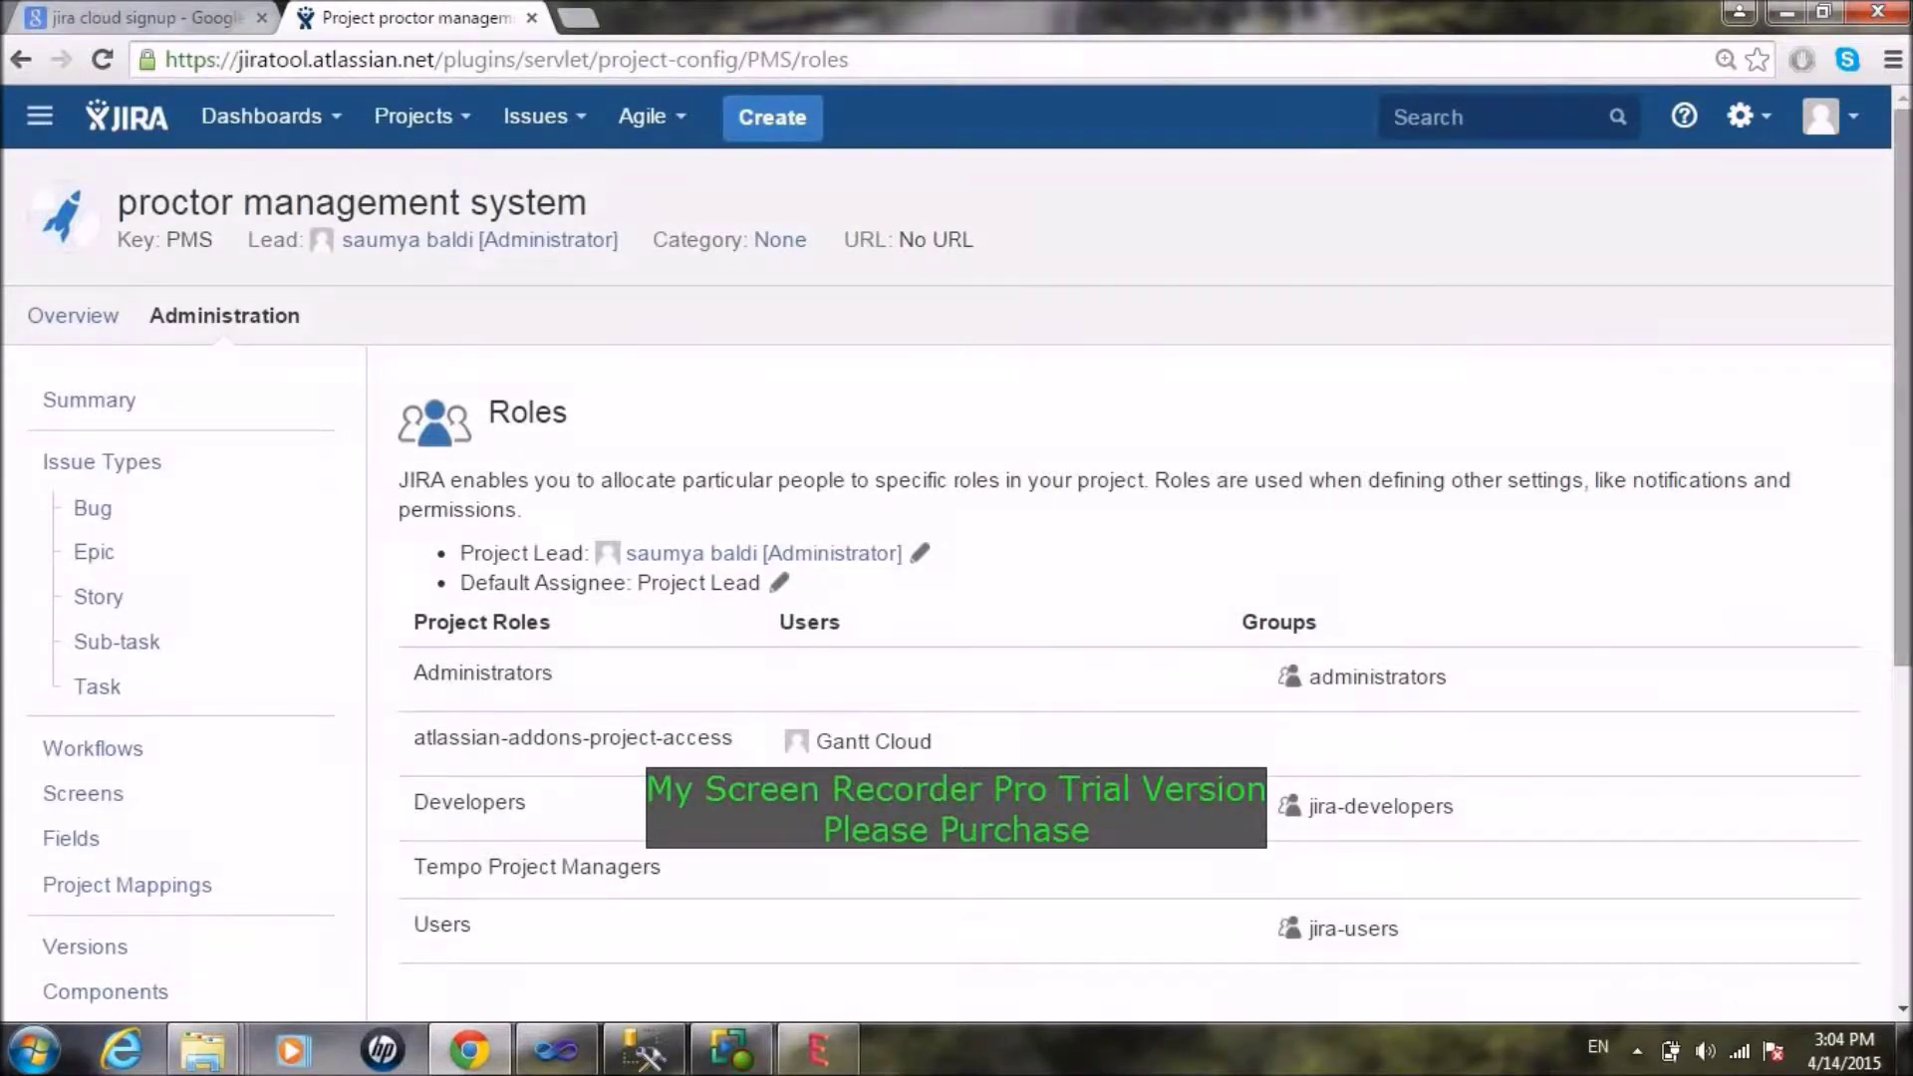
{"action": "scroll", "coordinate": [1901, 398], "scroll_direction": "down", "scroll_amount": 2}
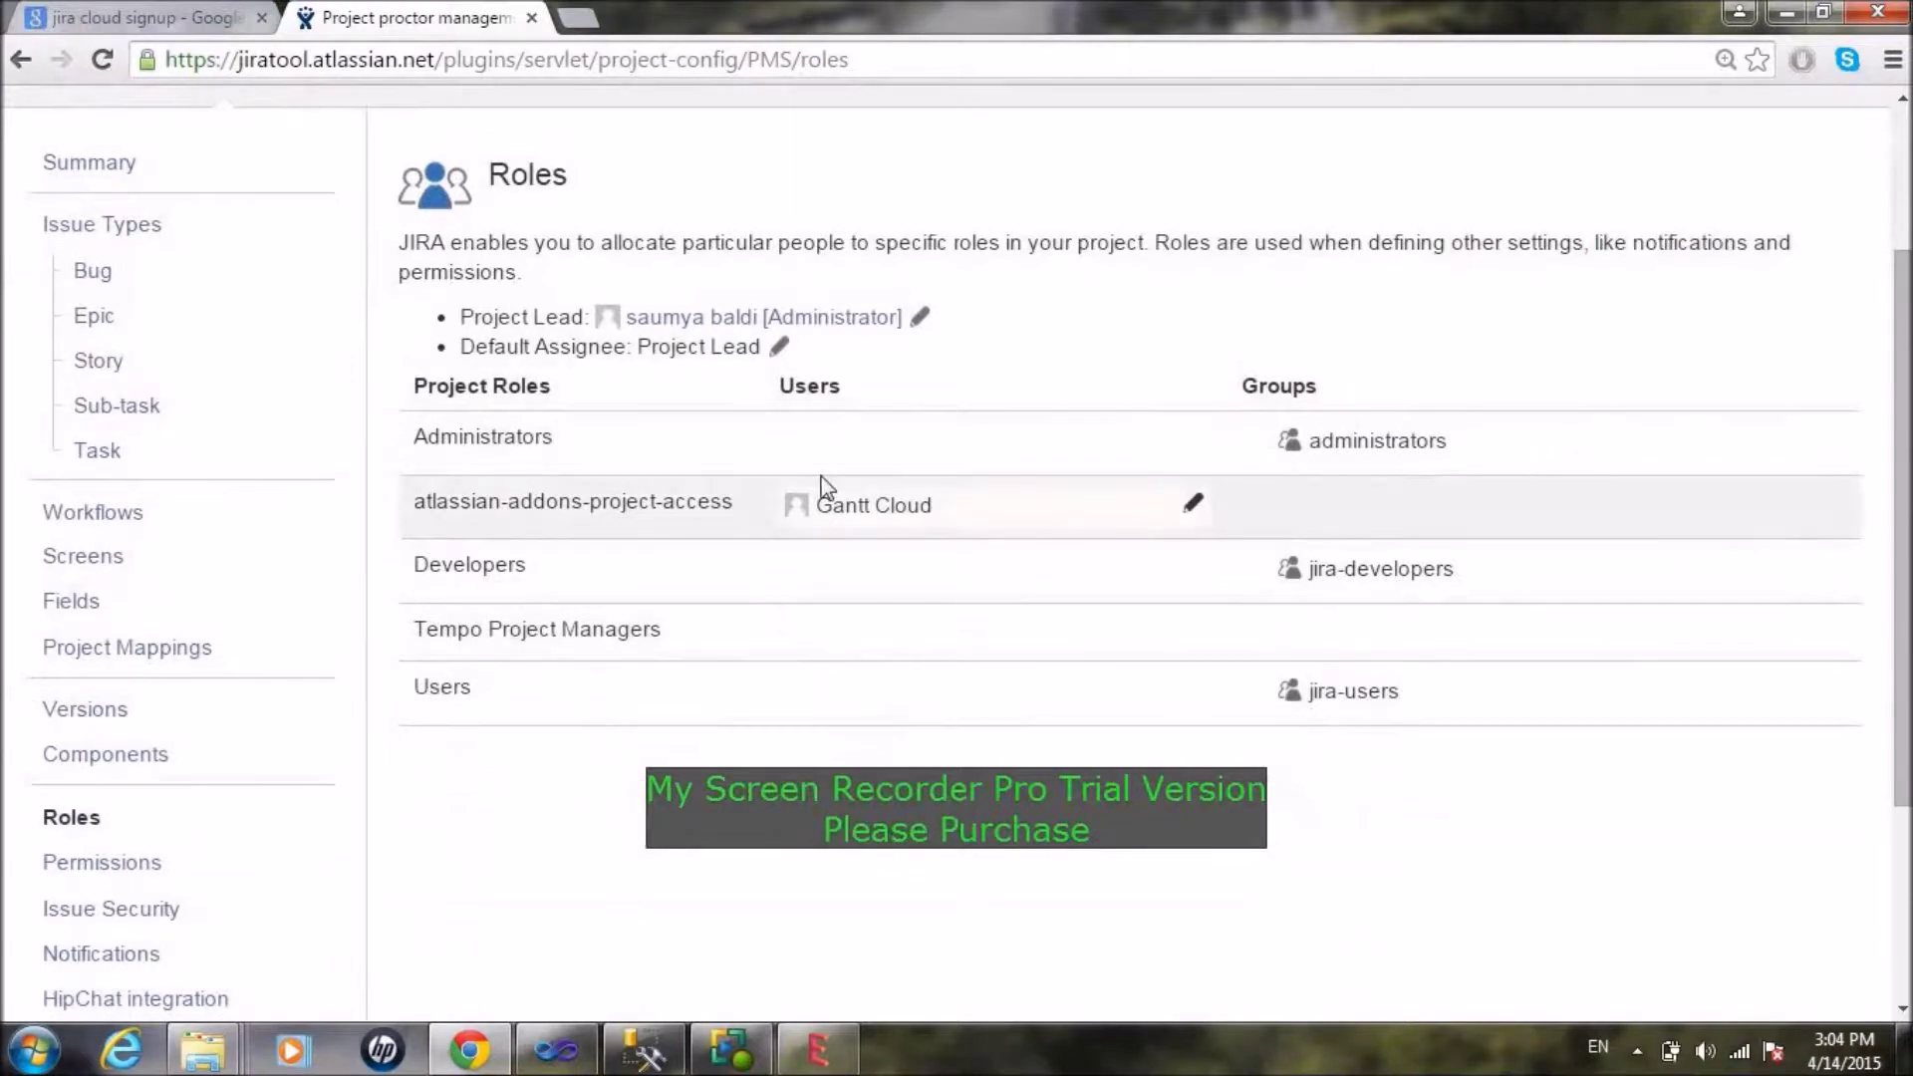
{"action": "left_click", "coordinate": [877, 443]}
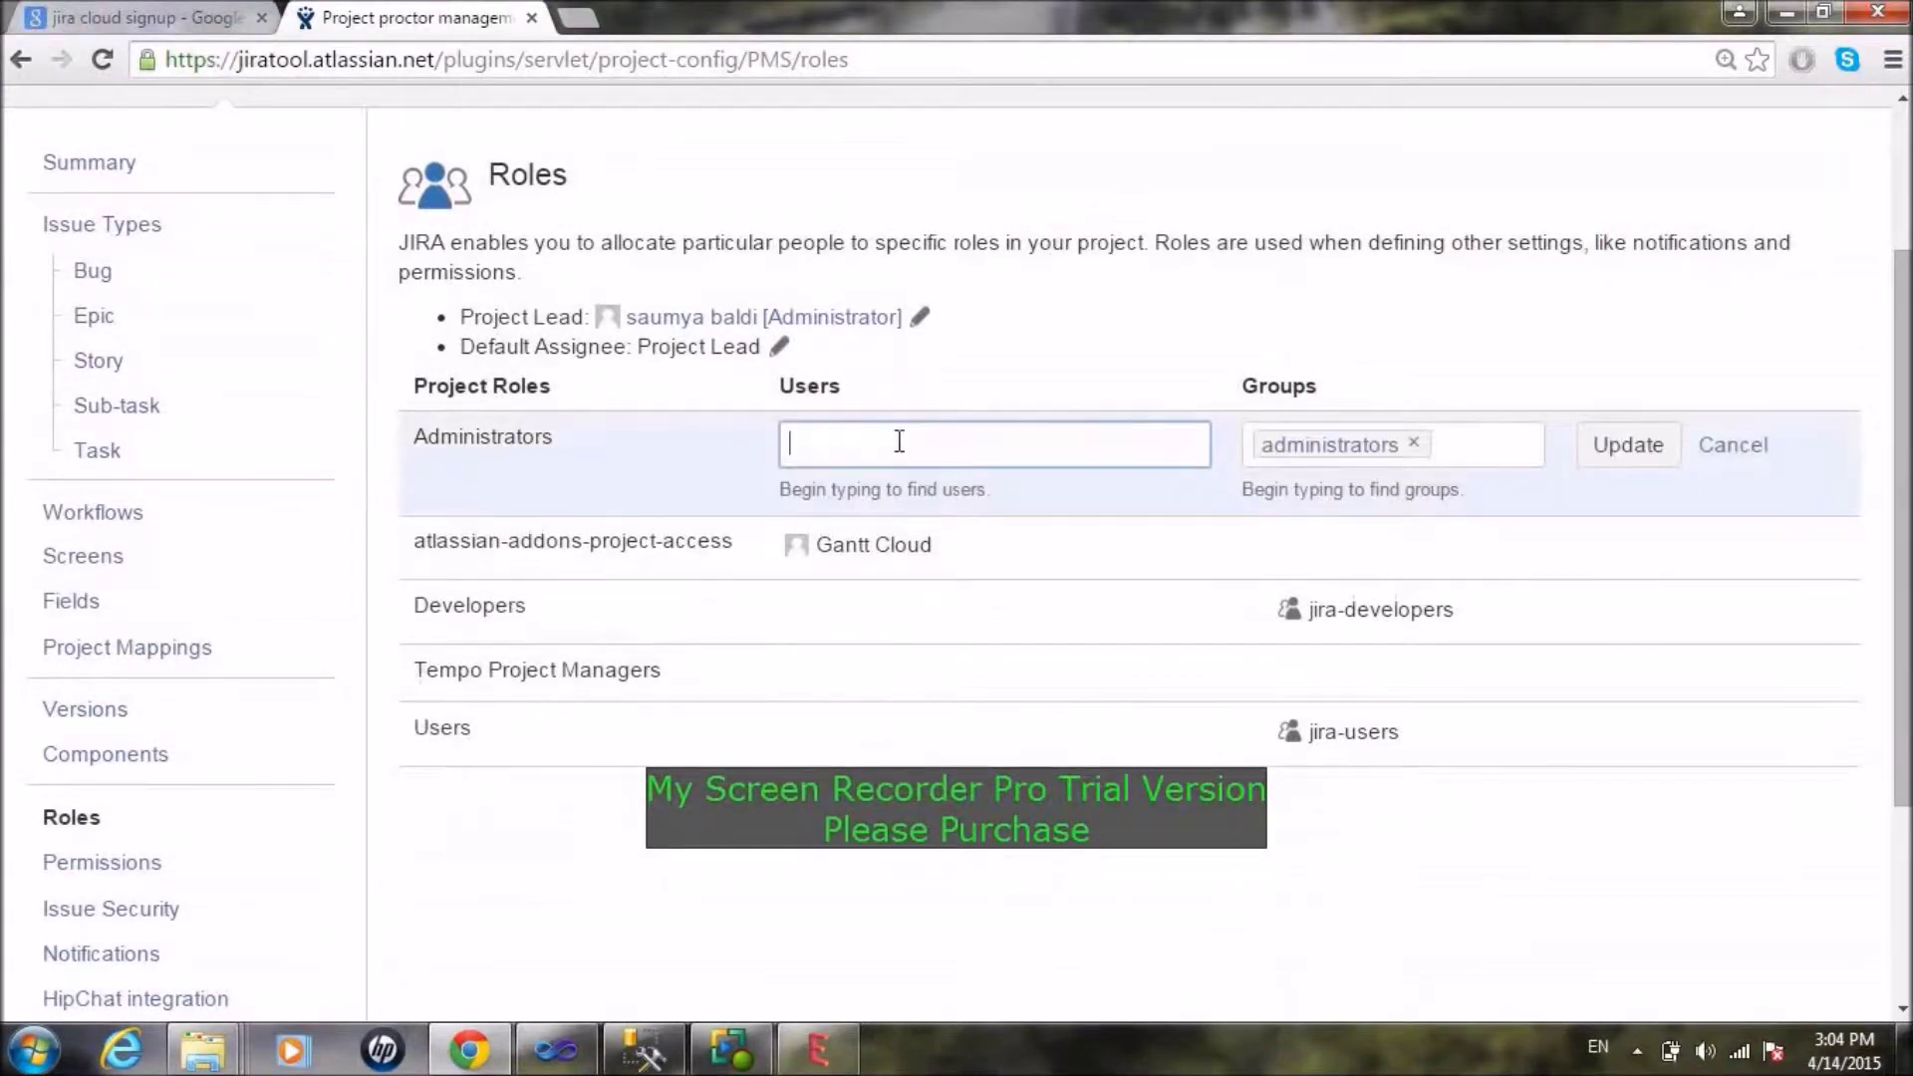
{"action": "type", "text": "sa"}
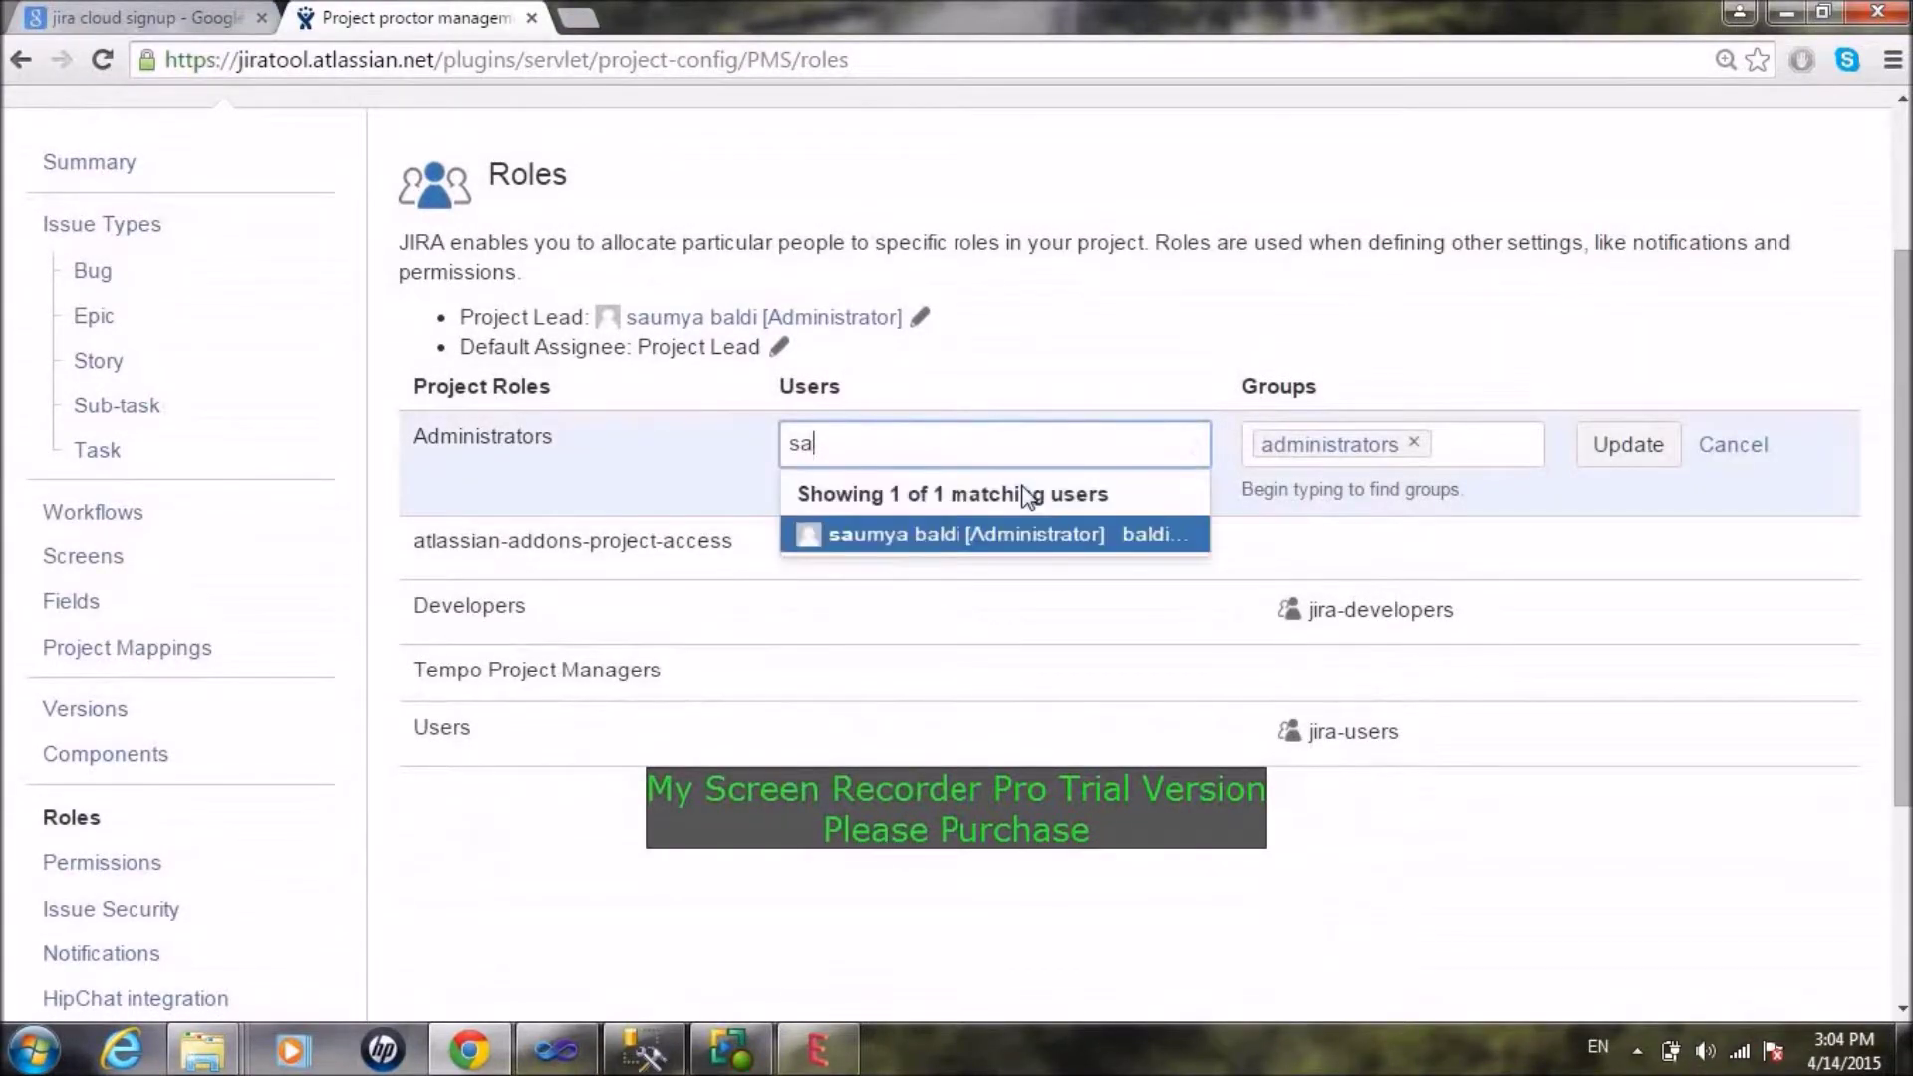
{"action": "left_click", "coordinate": [1030, 538]}
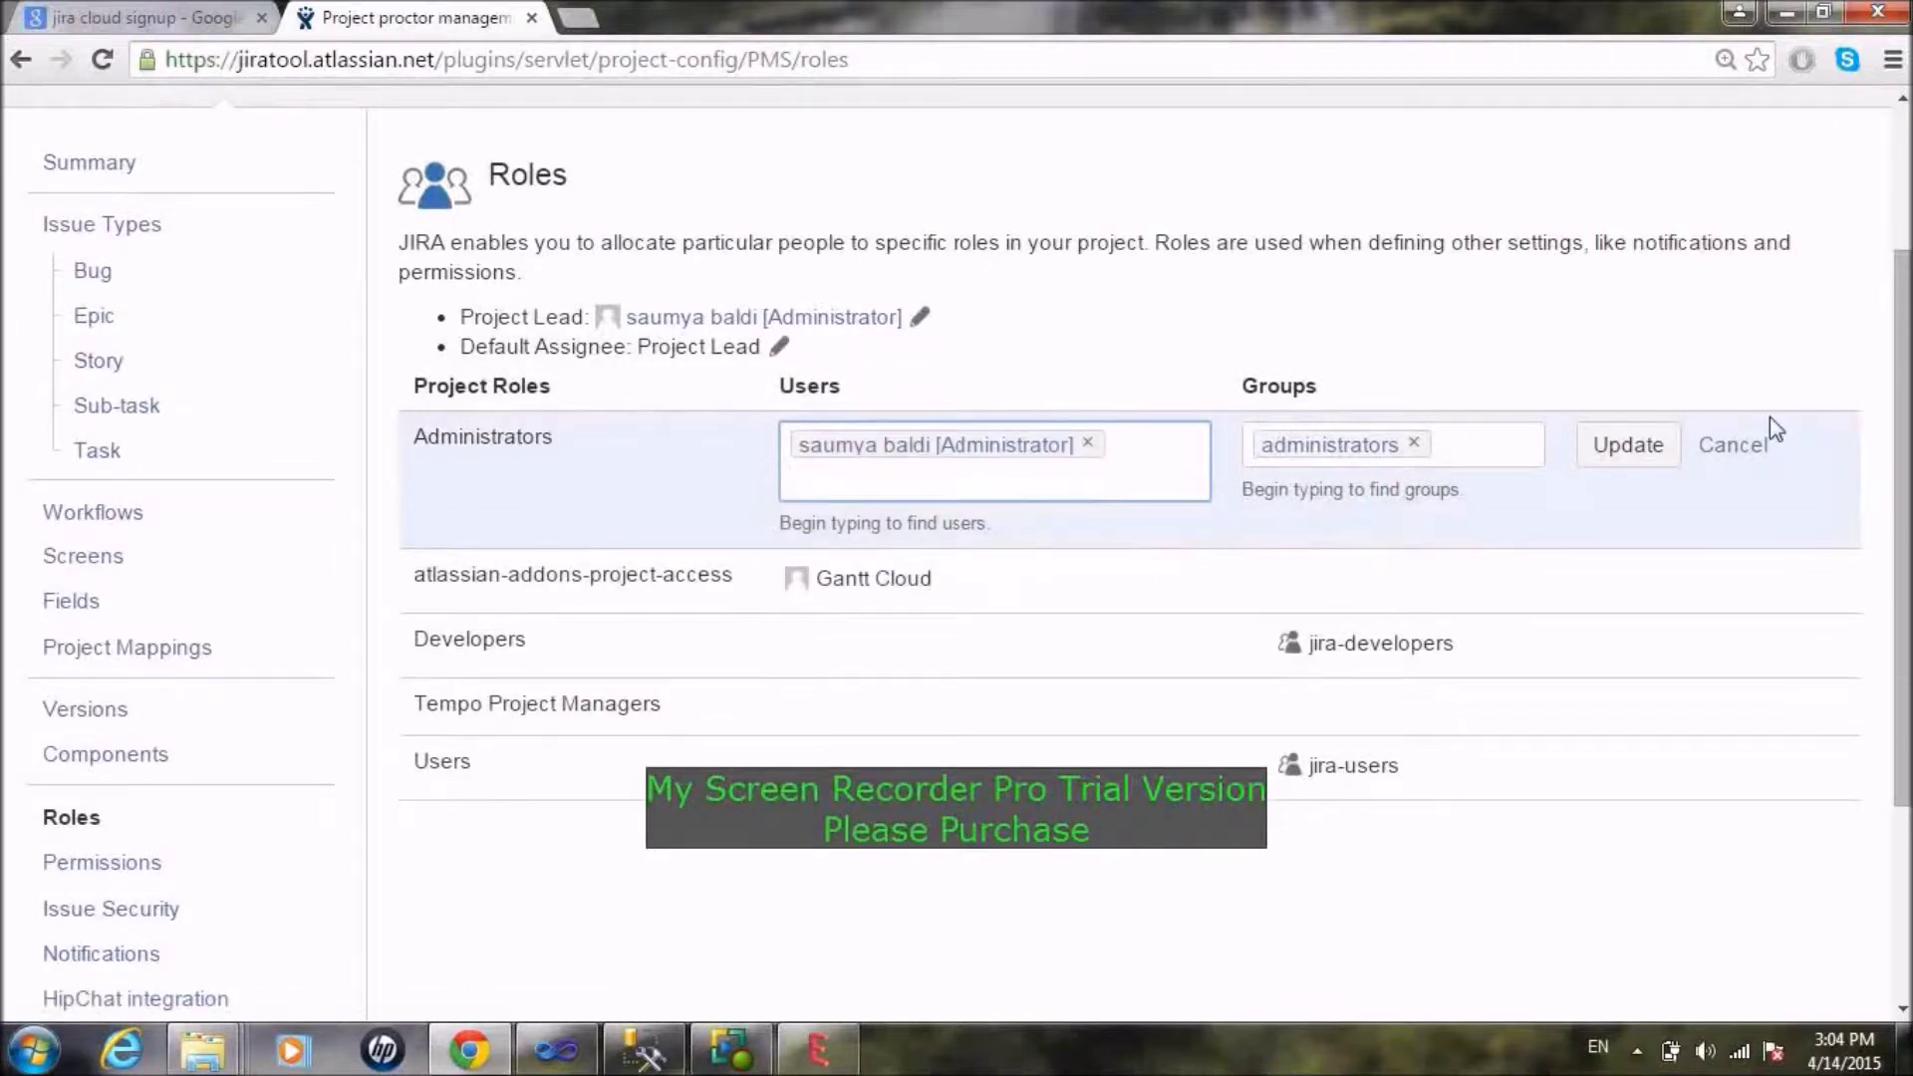
{"action": "left_click", "coordinate": [1627, 444]}
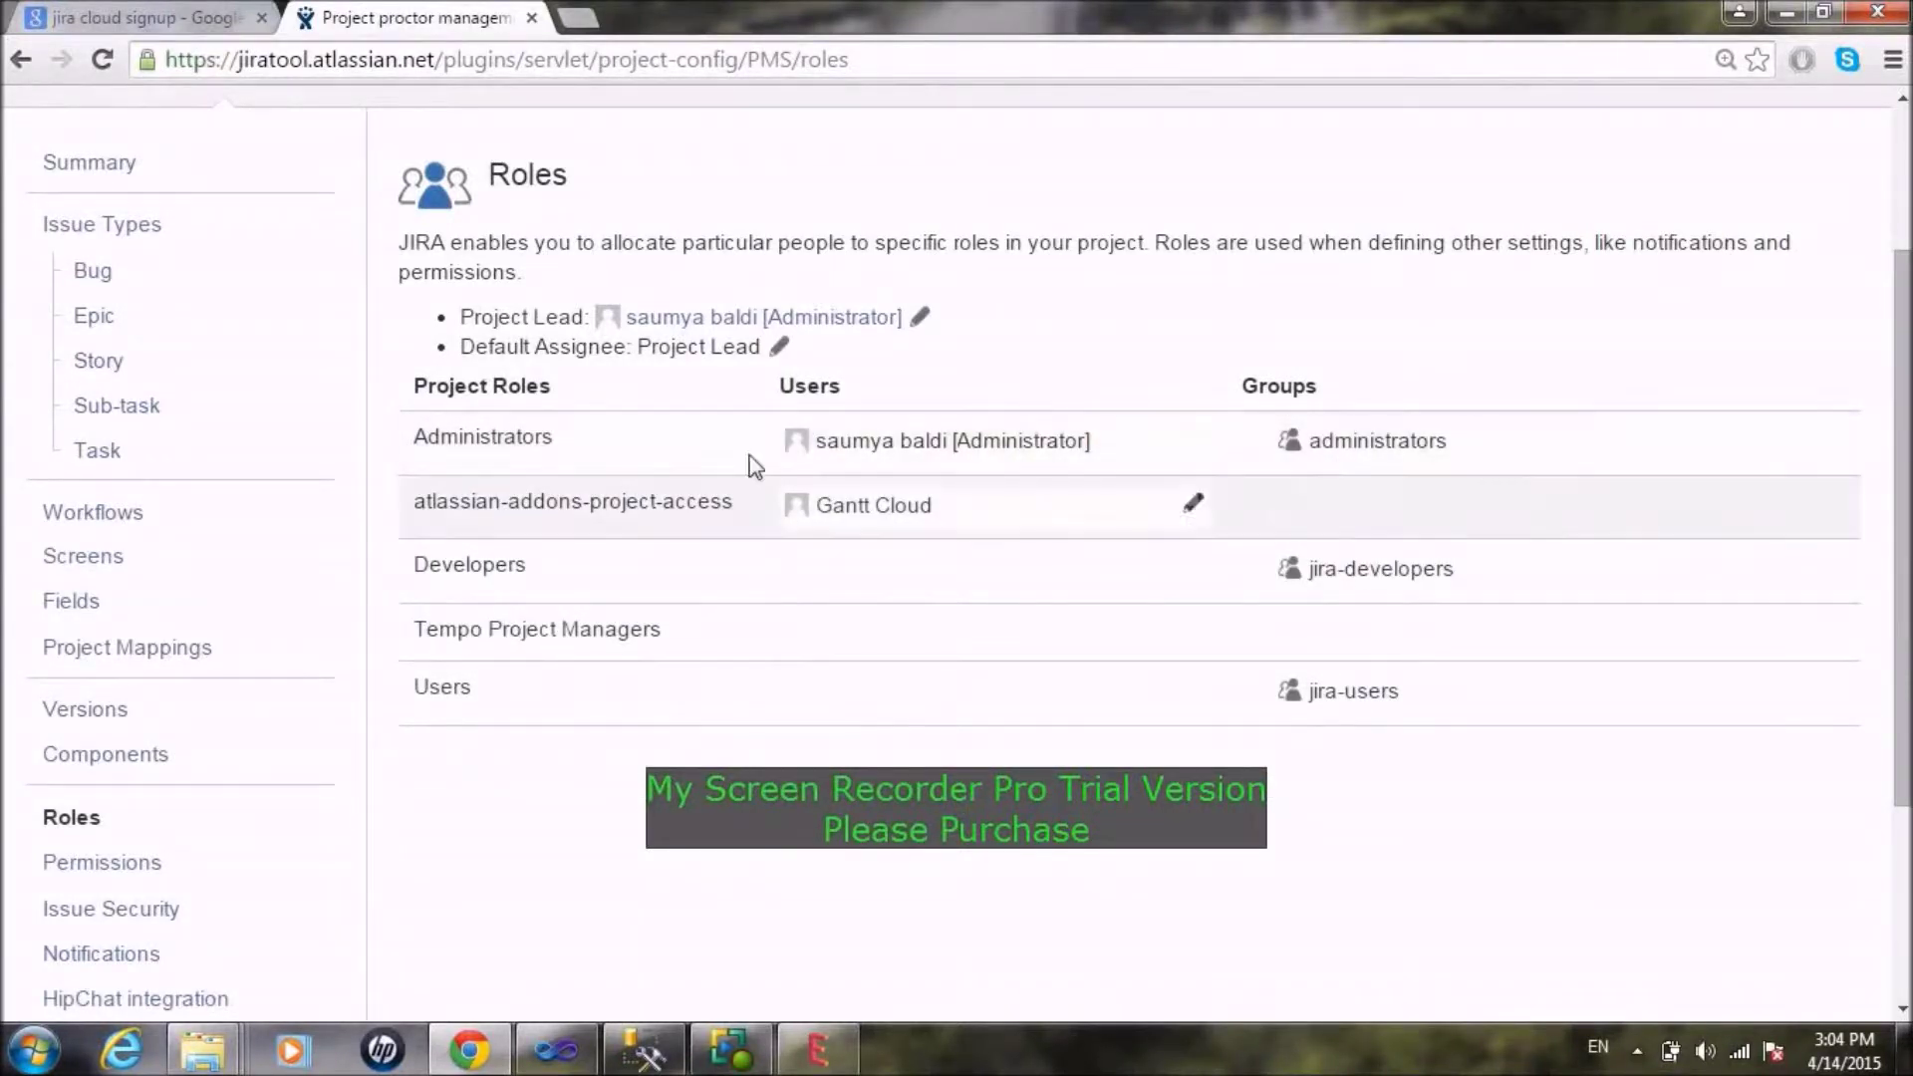
Step: Search for a user to add to Developers, then cancel when no match is found
{"action": "left_click", "coordinate": [902, 566]}
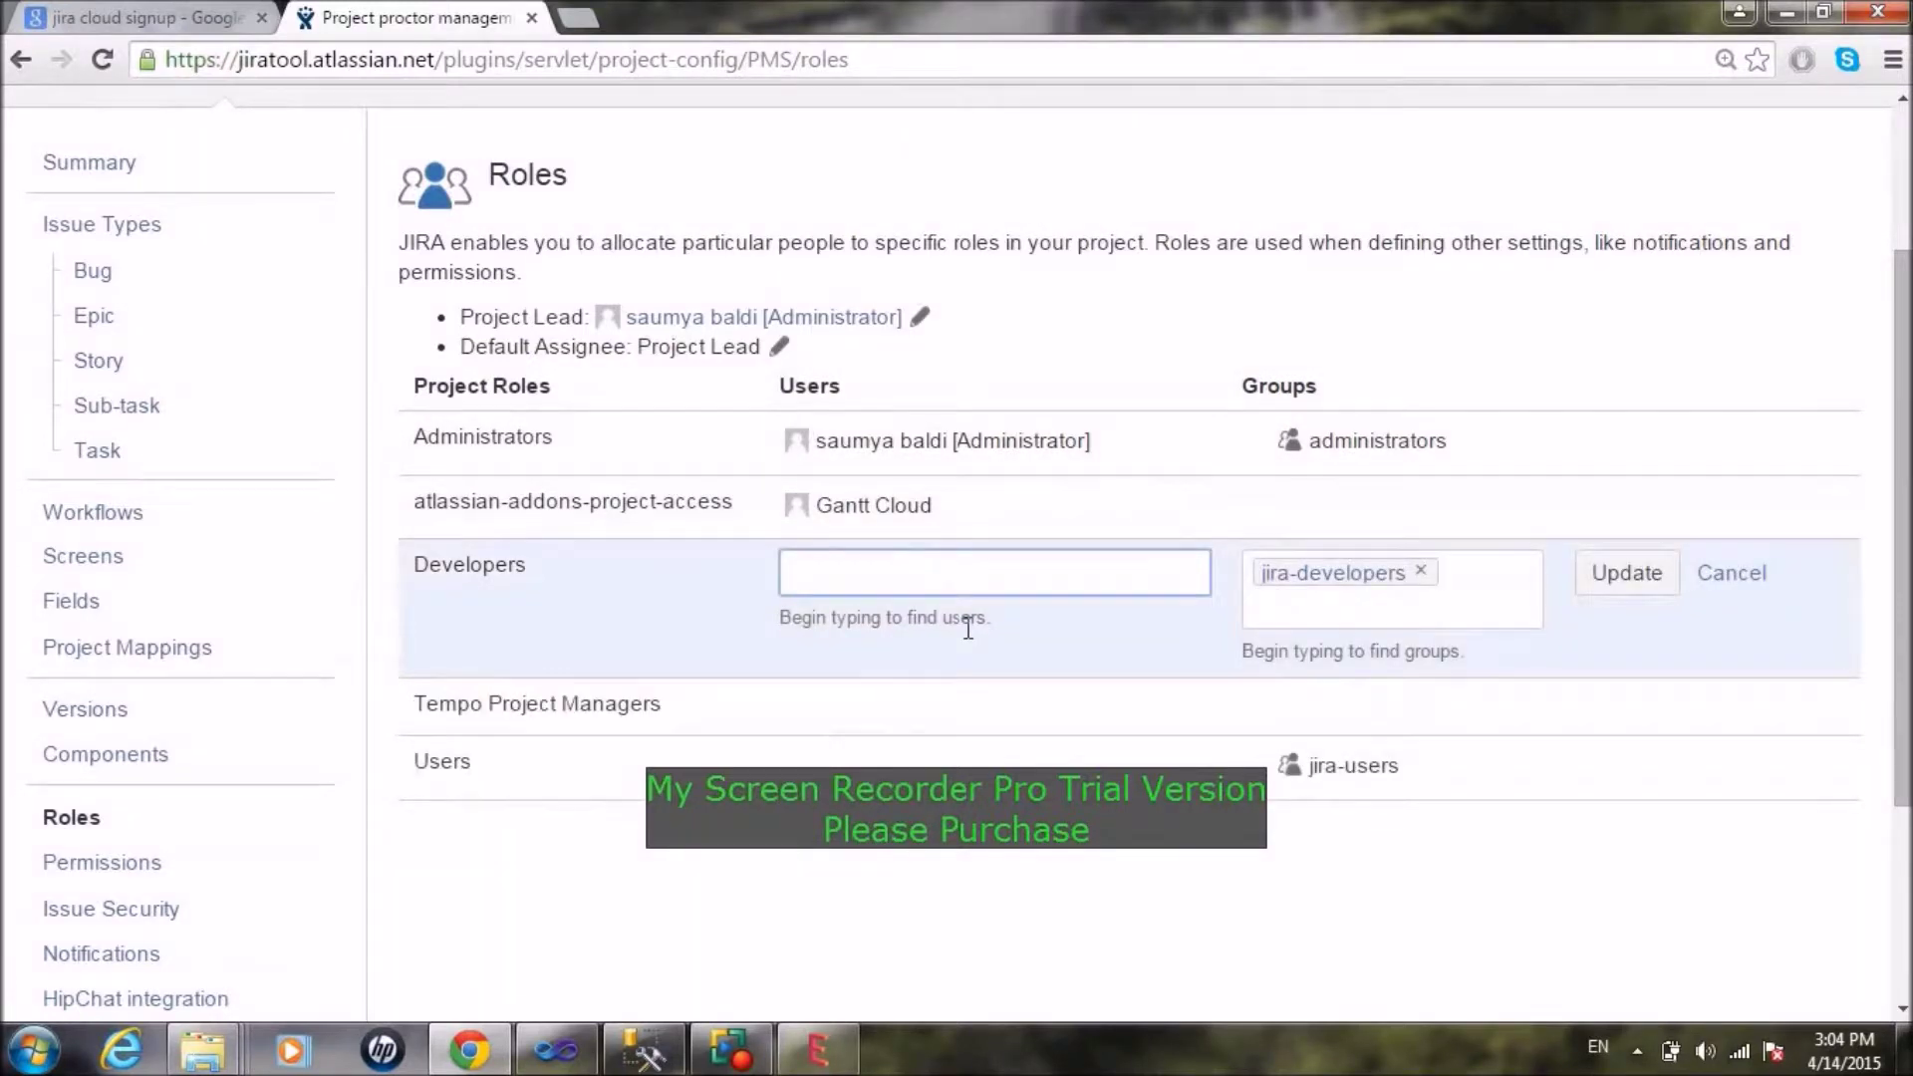
{"action": "type", "text": "mojiai"}
{"action": "key", "text": "BackSpace"}
{"action": "key", "text": "BackSpace"}
{"action": "key", "text": "BackSpace"}
{"action": "key", "text": "BackSpace"}
{"action": "key", "text": "BackSpace"}
{"action": "key", "text": "BackSpace"}
{"action": "type", "text": "monica"}
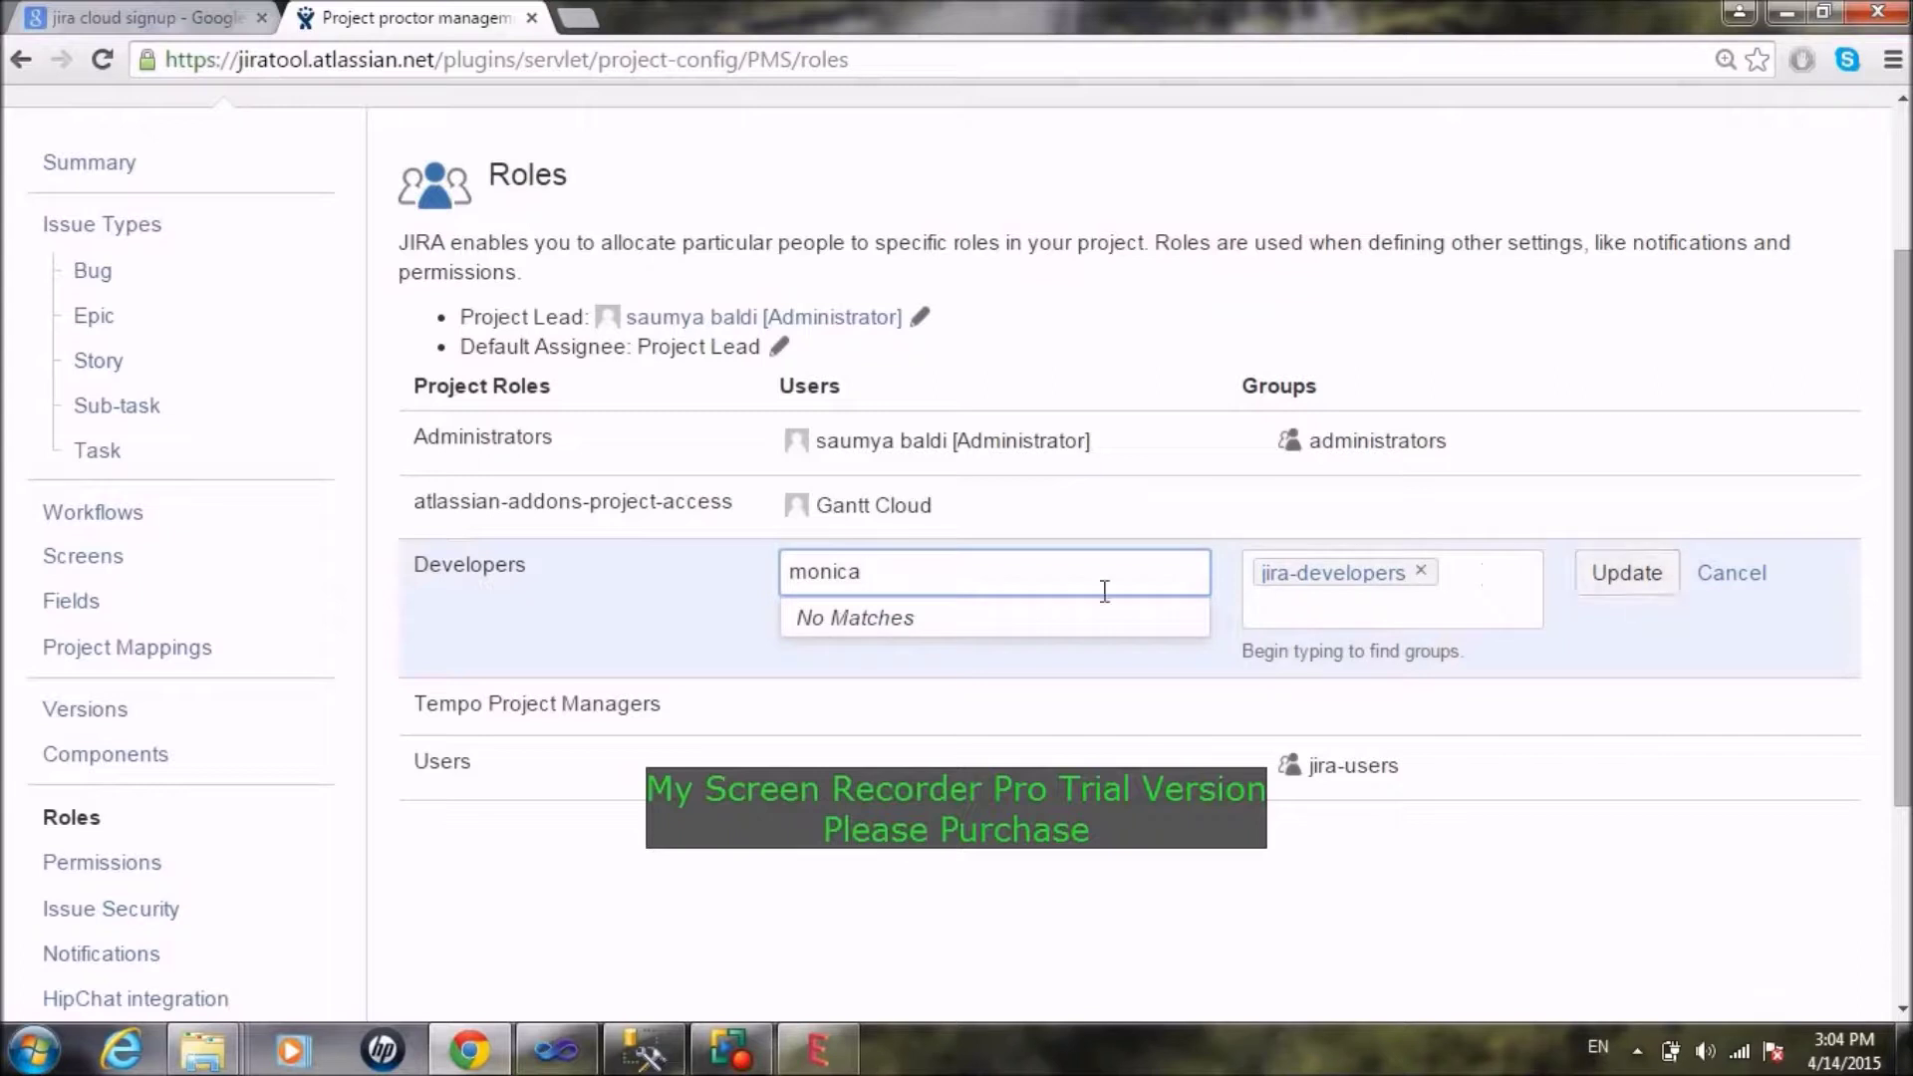
{"action": "left_click", "coordinate": [1739, 578]}
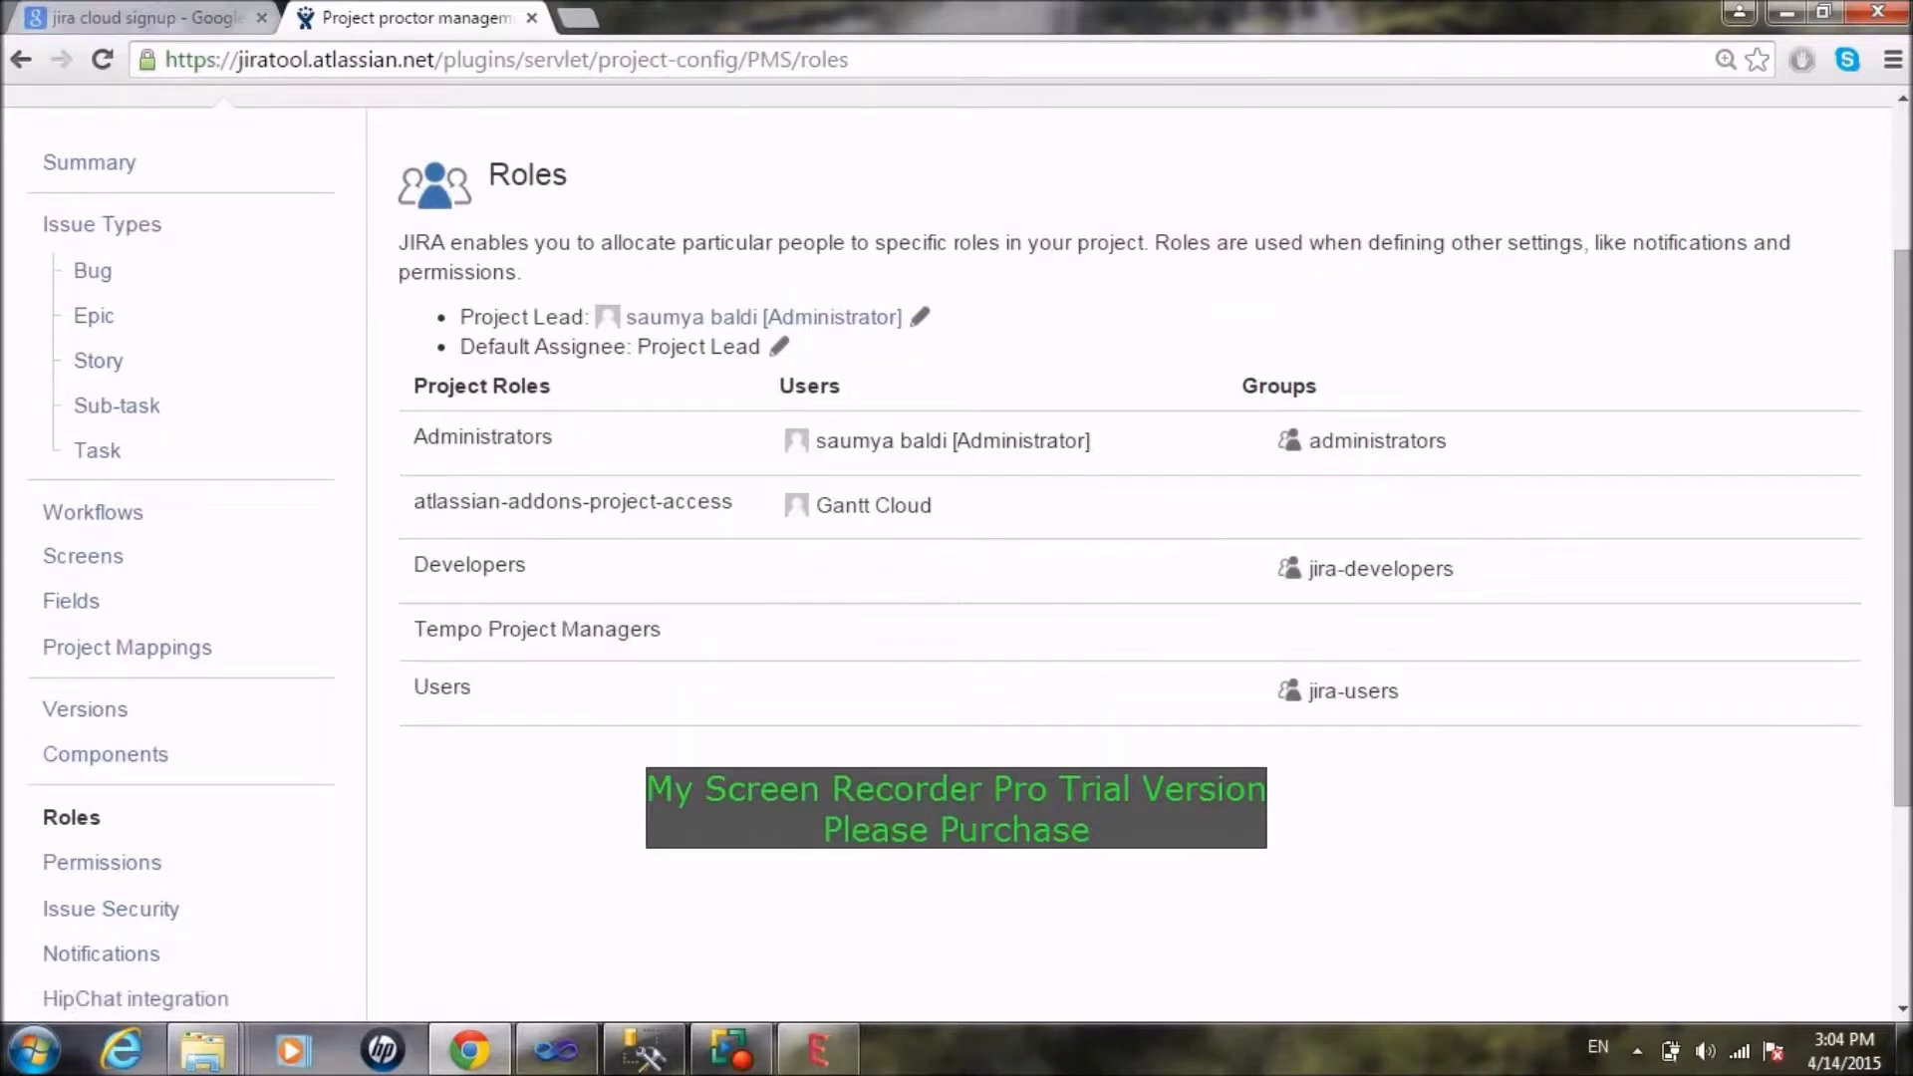
{"action": "scroll", "coordinate": [875, 565], "scroll_direction": "down", "scroll_amount": 3}
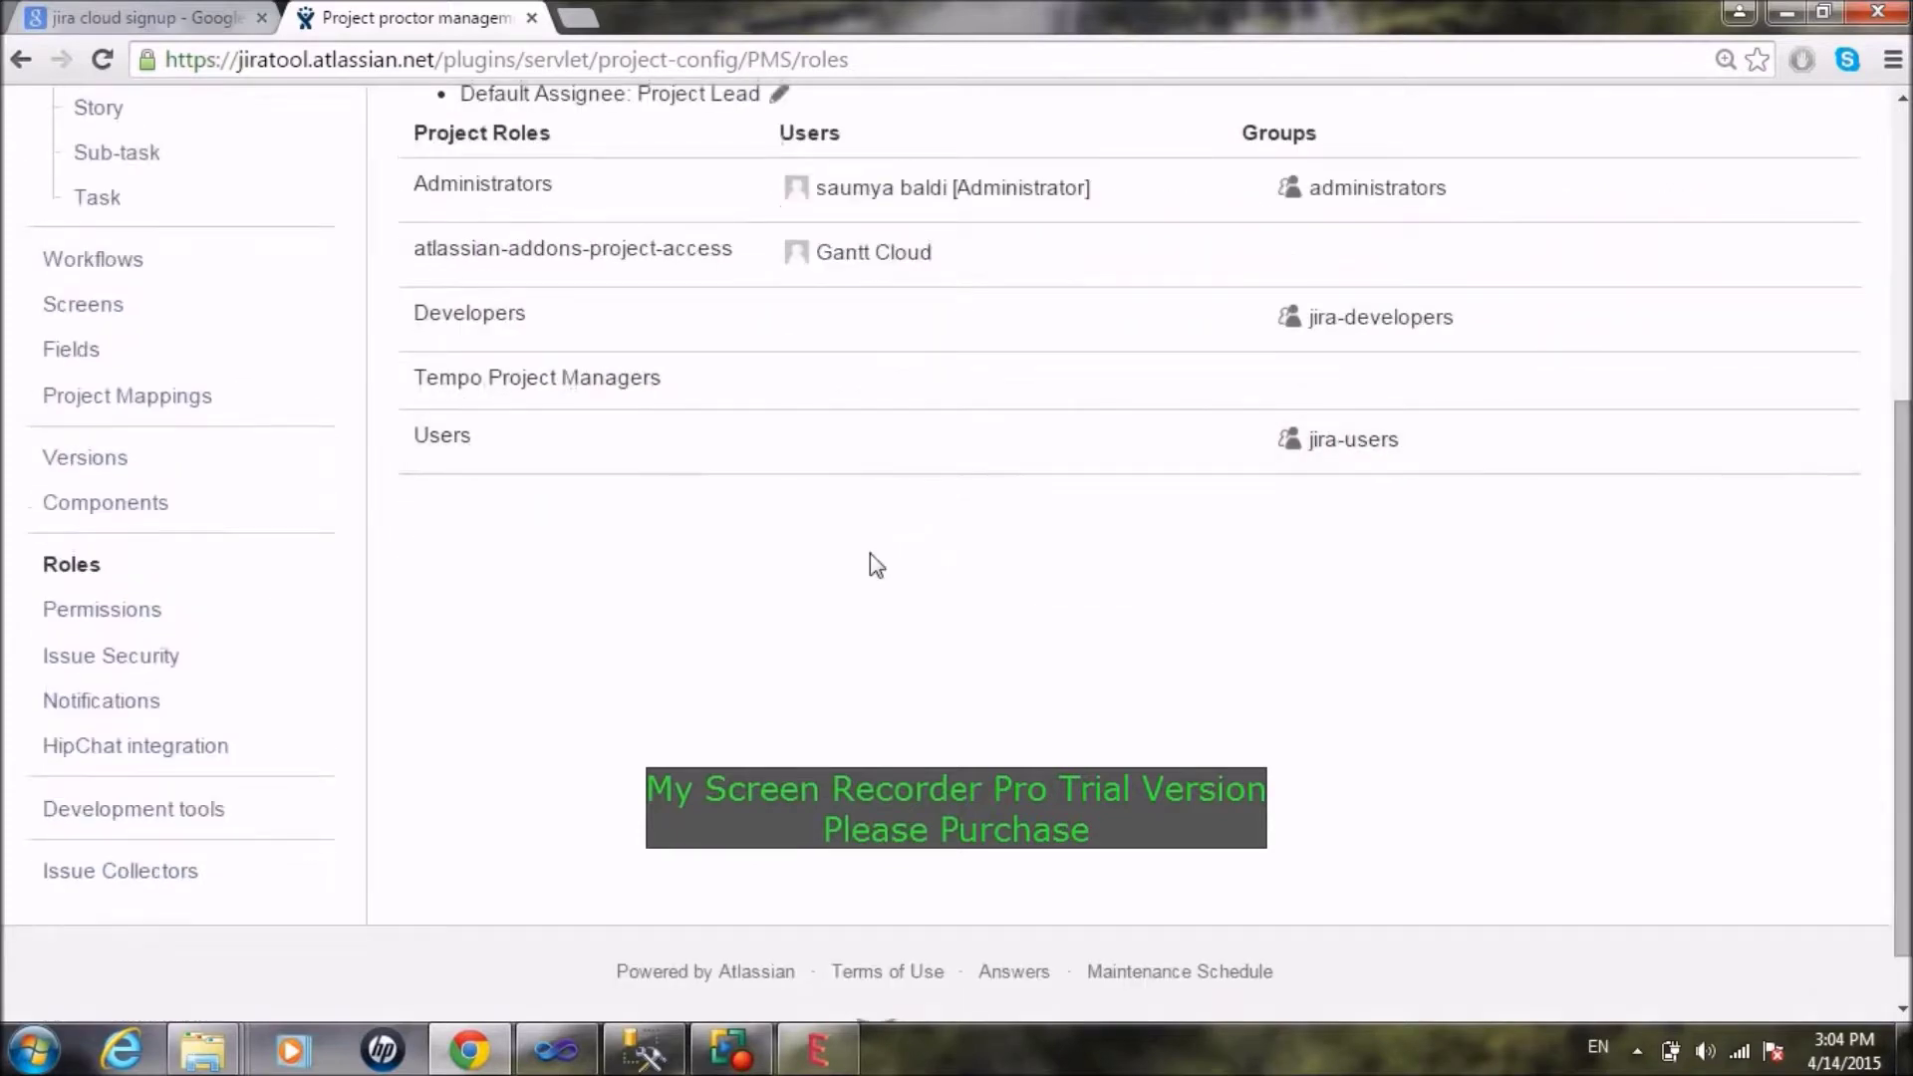
Step: Open Permissions and review the Default Permission Scheme's entries
{"action": "left_click", "coordinate": [117, 610]}
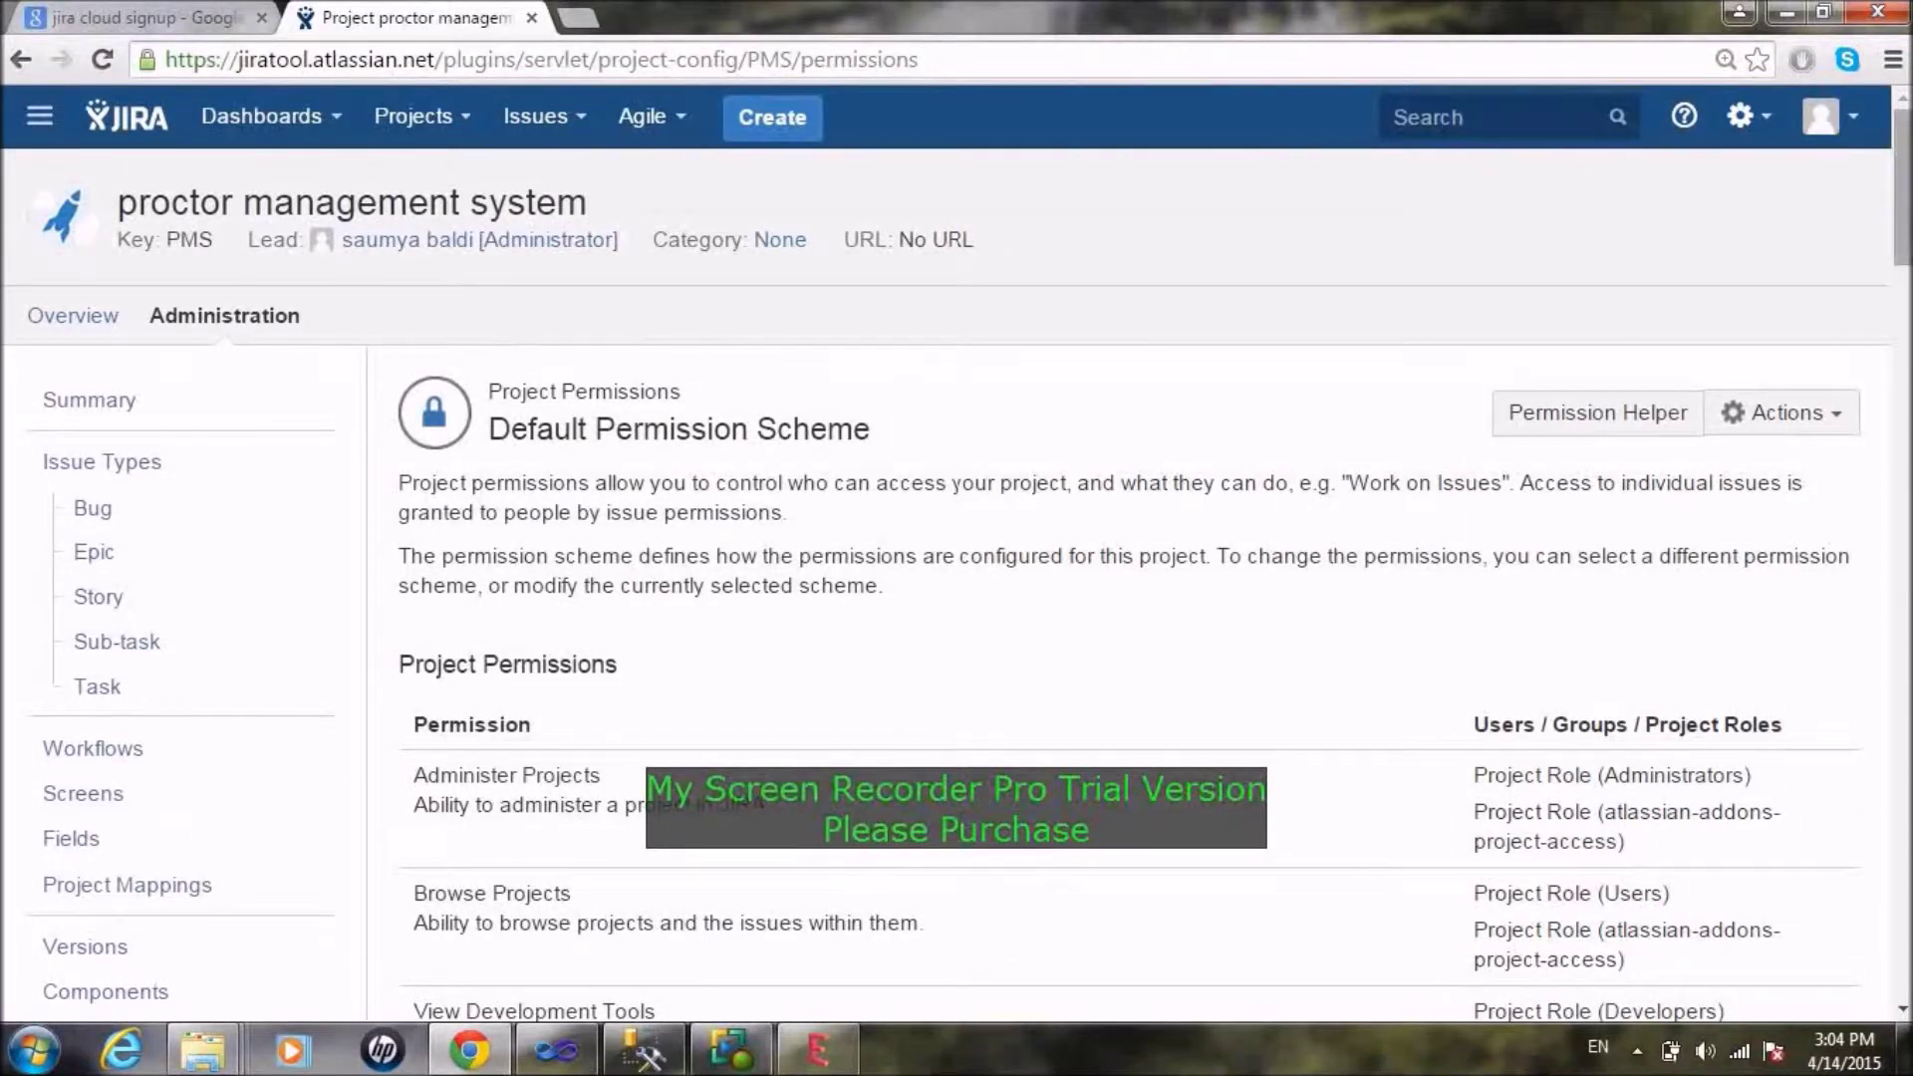
{"action": "mouse_move", "coordinate": [1907, 261]}
{"action": "left_mouse_down"}
{"action": "mouse_move", "coordinate": [1907, 439]}
{"action": "mouse_move", "coordinate": [1907, 229]}
{"action": "left_mouse_up"}
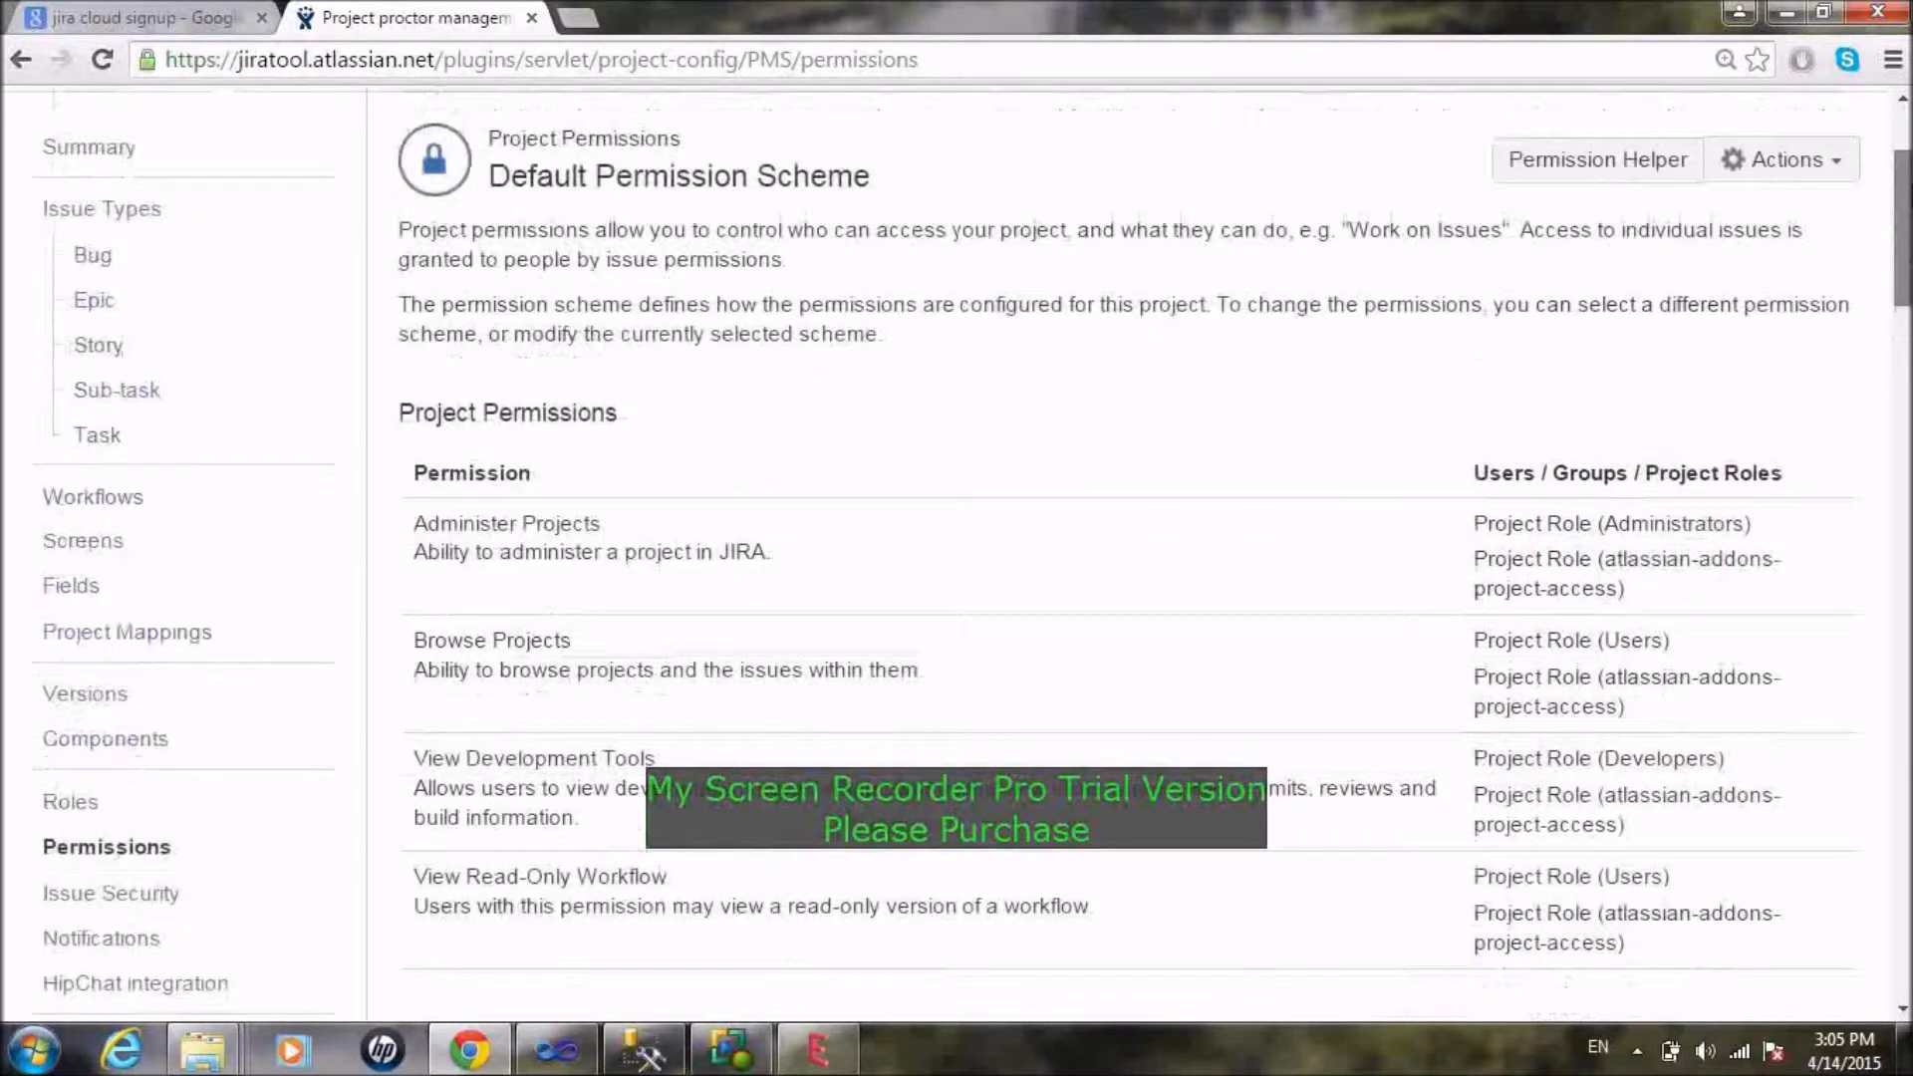
{"action": "scroll", "coordinate": [956, 553], "scroll_direction": "down", "scroll_amount": 3}
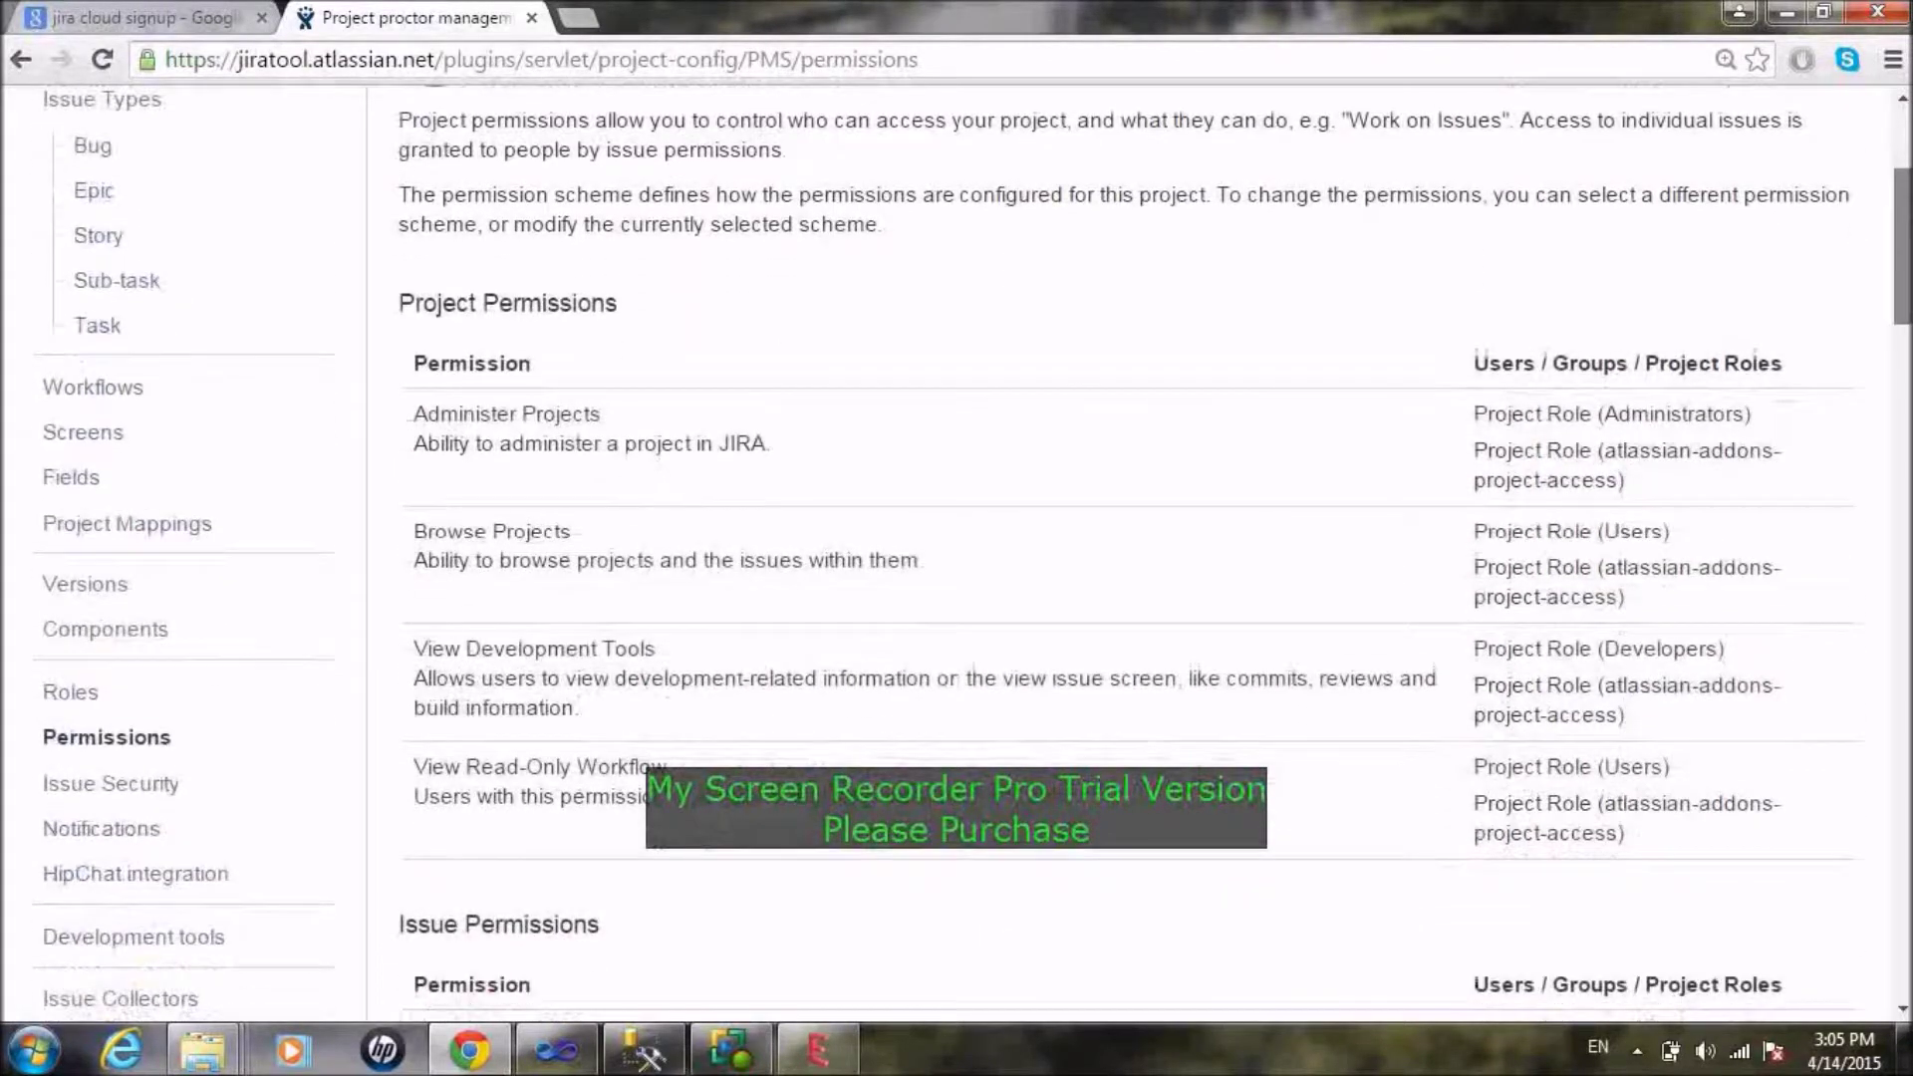
{"action": "scroll", "coordinate": [1905, 317], "scroll_direction": "down", "scroll_amount": 2}
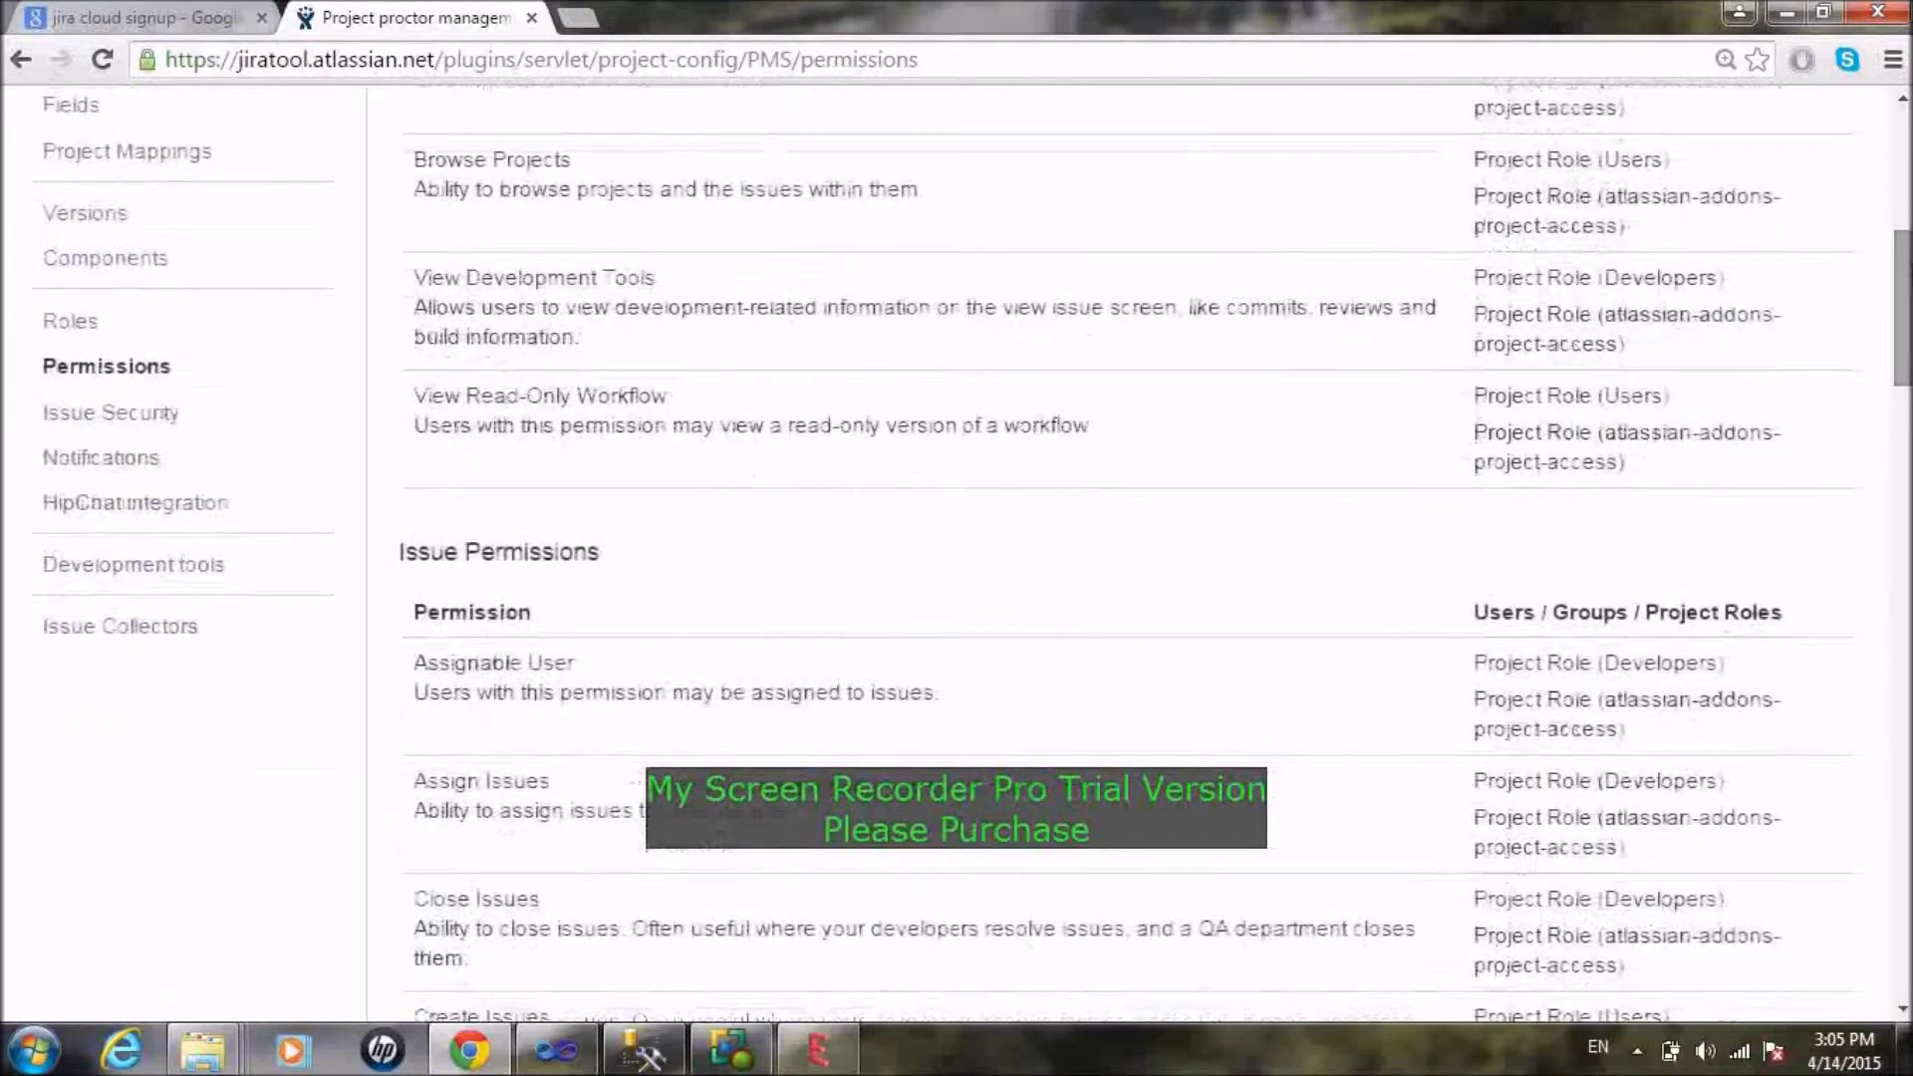
{"action": "mouse_move", "coordinate": [1905, 317]}
{"action": "left_mouse_down"}
{"action": "mouse_move", "coordinate": [1906, 640]}
{"action": "mouse_move", "coordinate": [1905, 320]}
{"action": "left_mouse_up"}
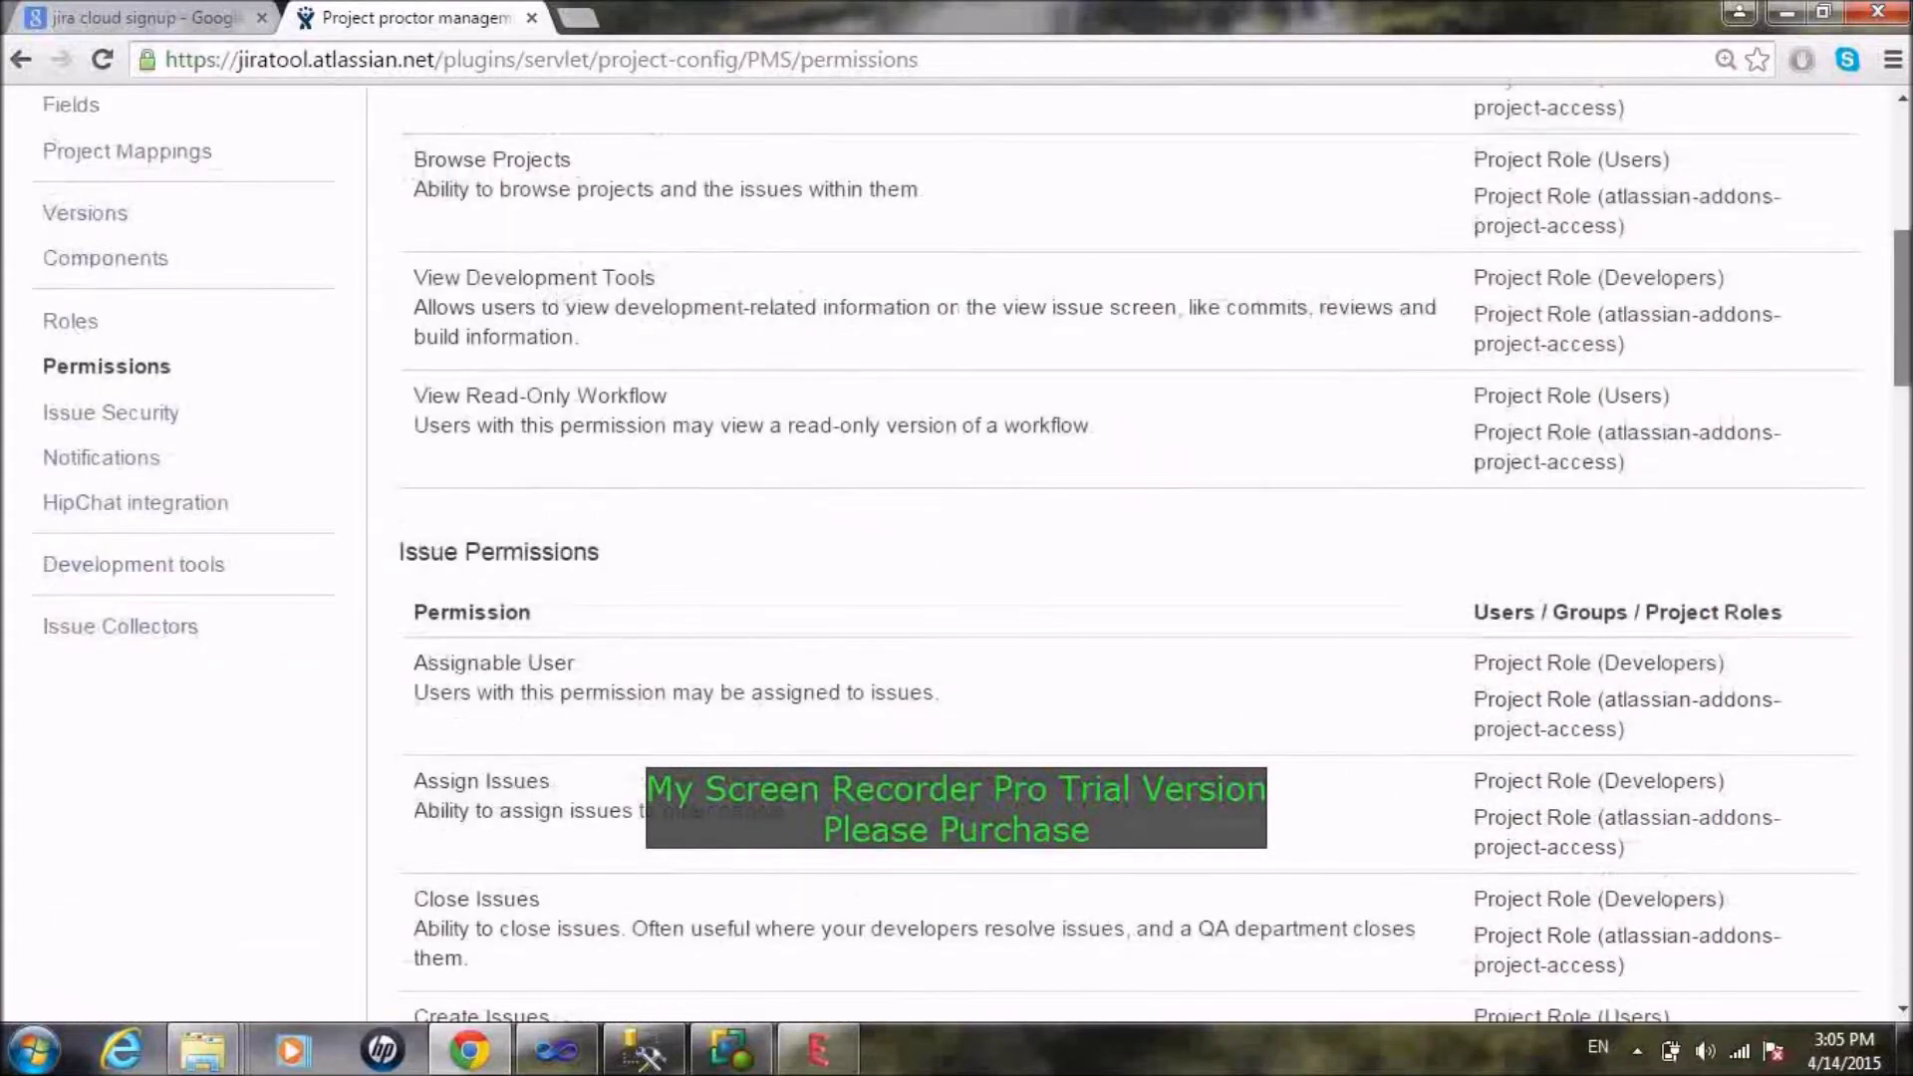
{"action": "left_click_drag", "start_coordinate": [1903, 269], "coordinate": [1903, 142]}
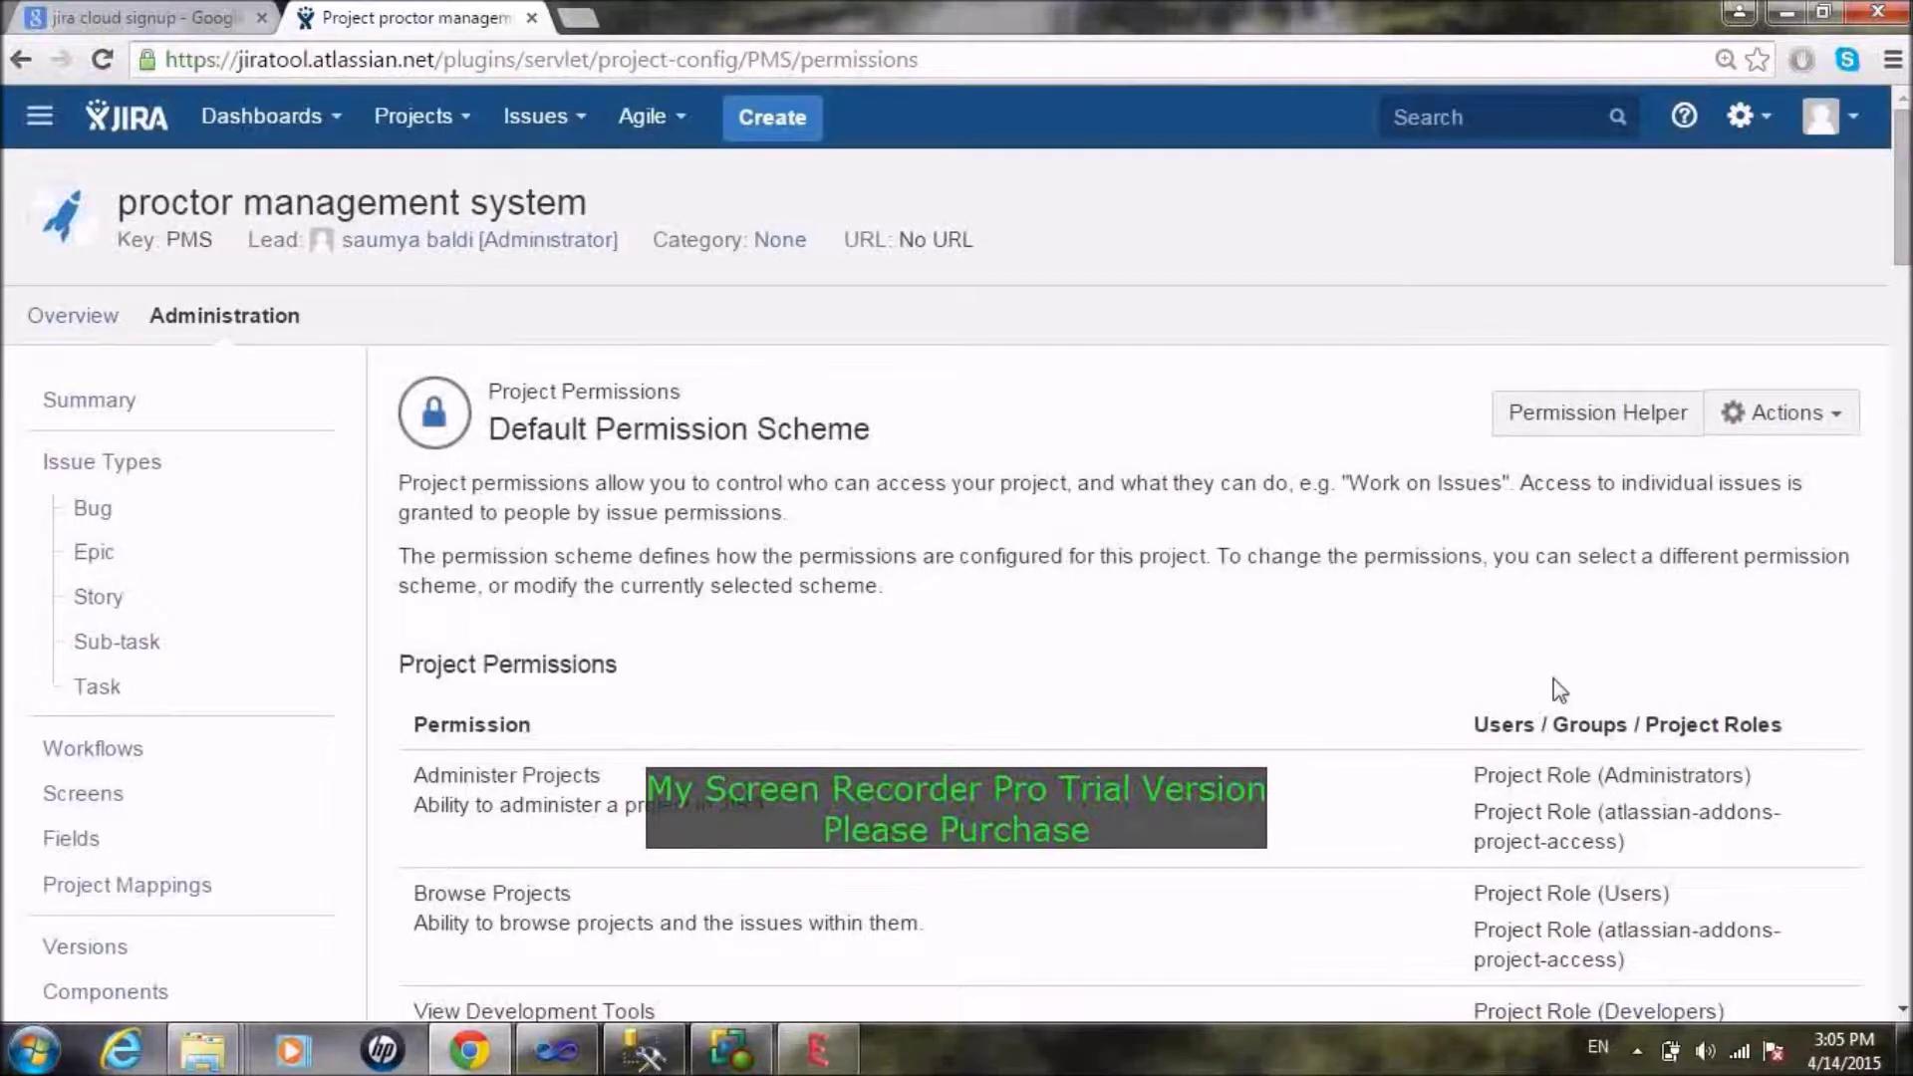
{"action": "scroll", "coordinate": [1559, 687], "scroll_direction": "down", "scroll_amount": 8}
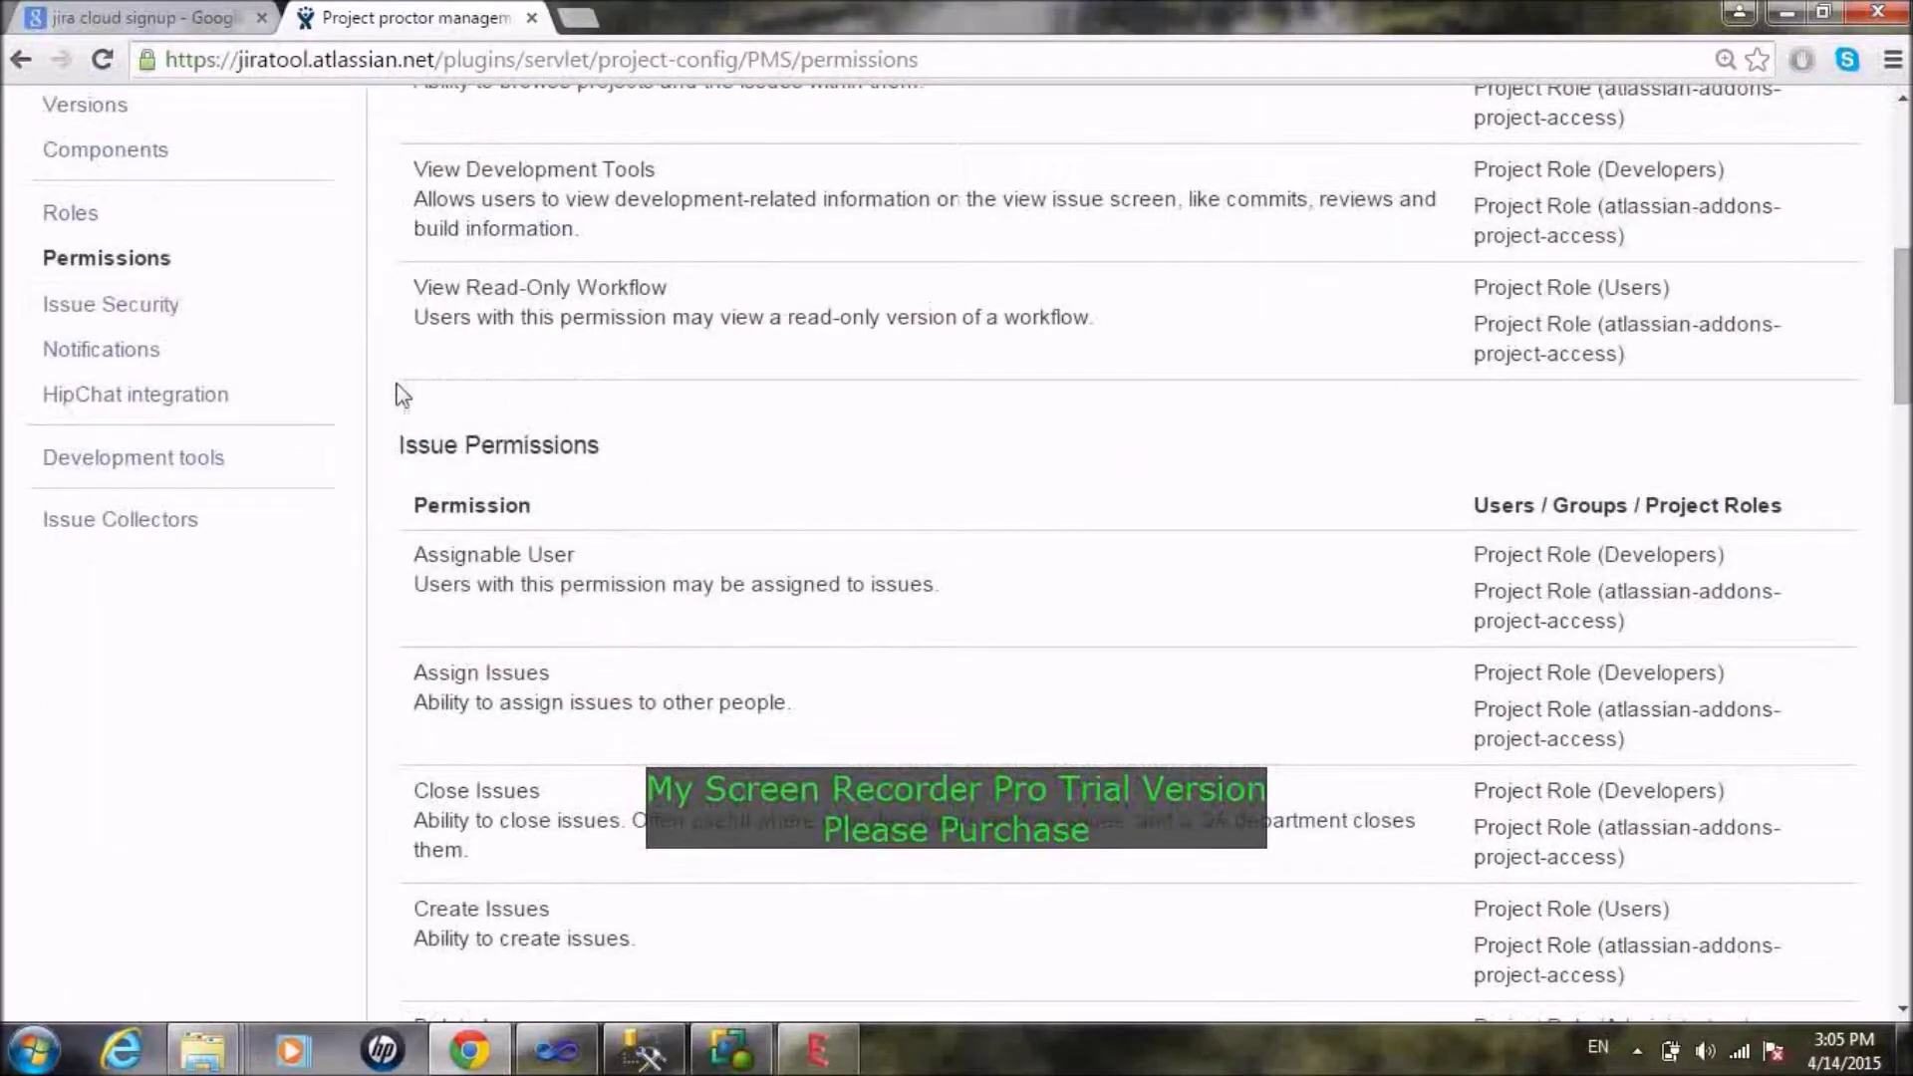
Step: View Issue Security, which is not enabled, then move on to Notifications
{"action": "left_click", "coordinate": [167, 308]}
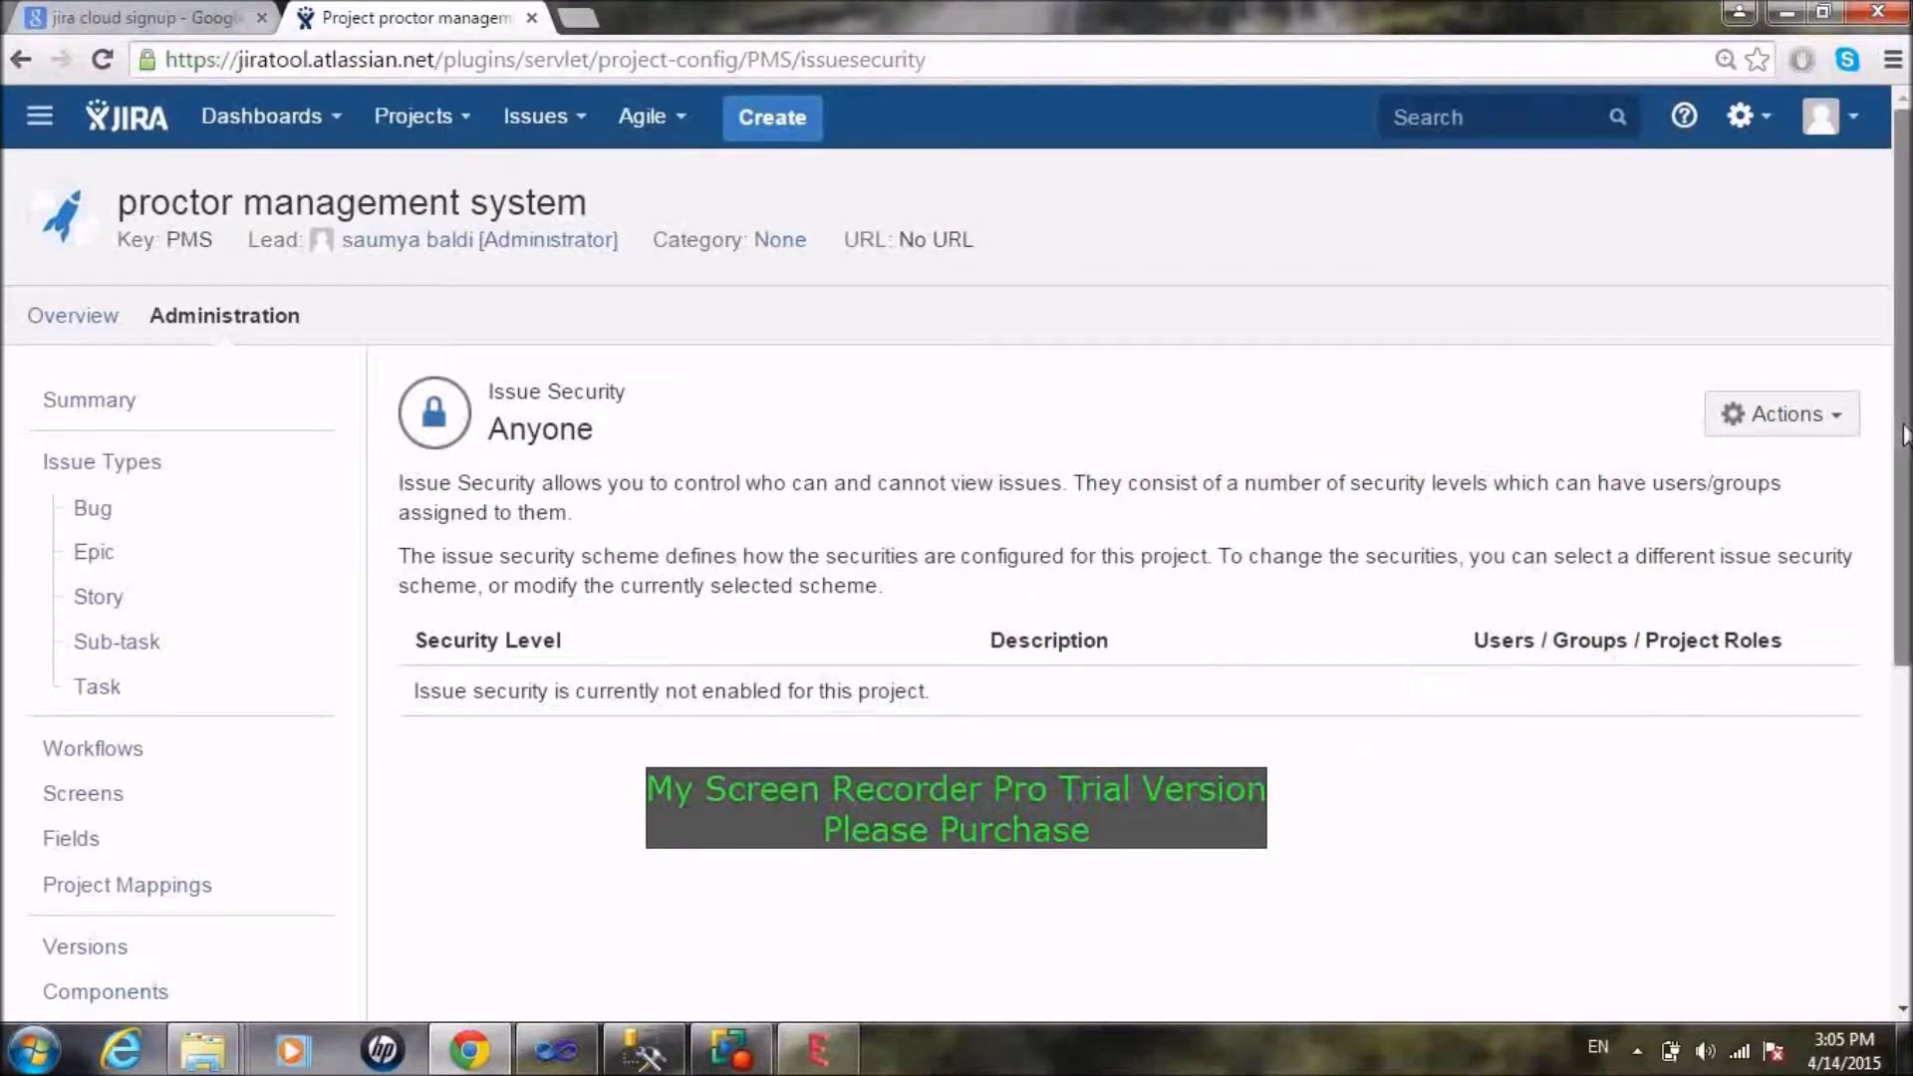
{"action": "scroll", "coordinate": [956, 548], "scroll_direction": "down", "scroll_amount": 3}
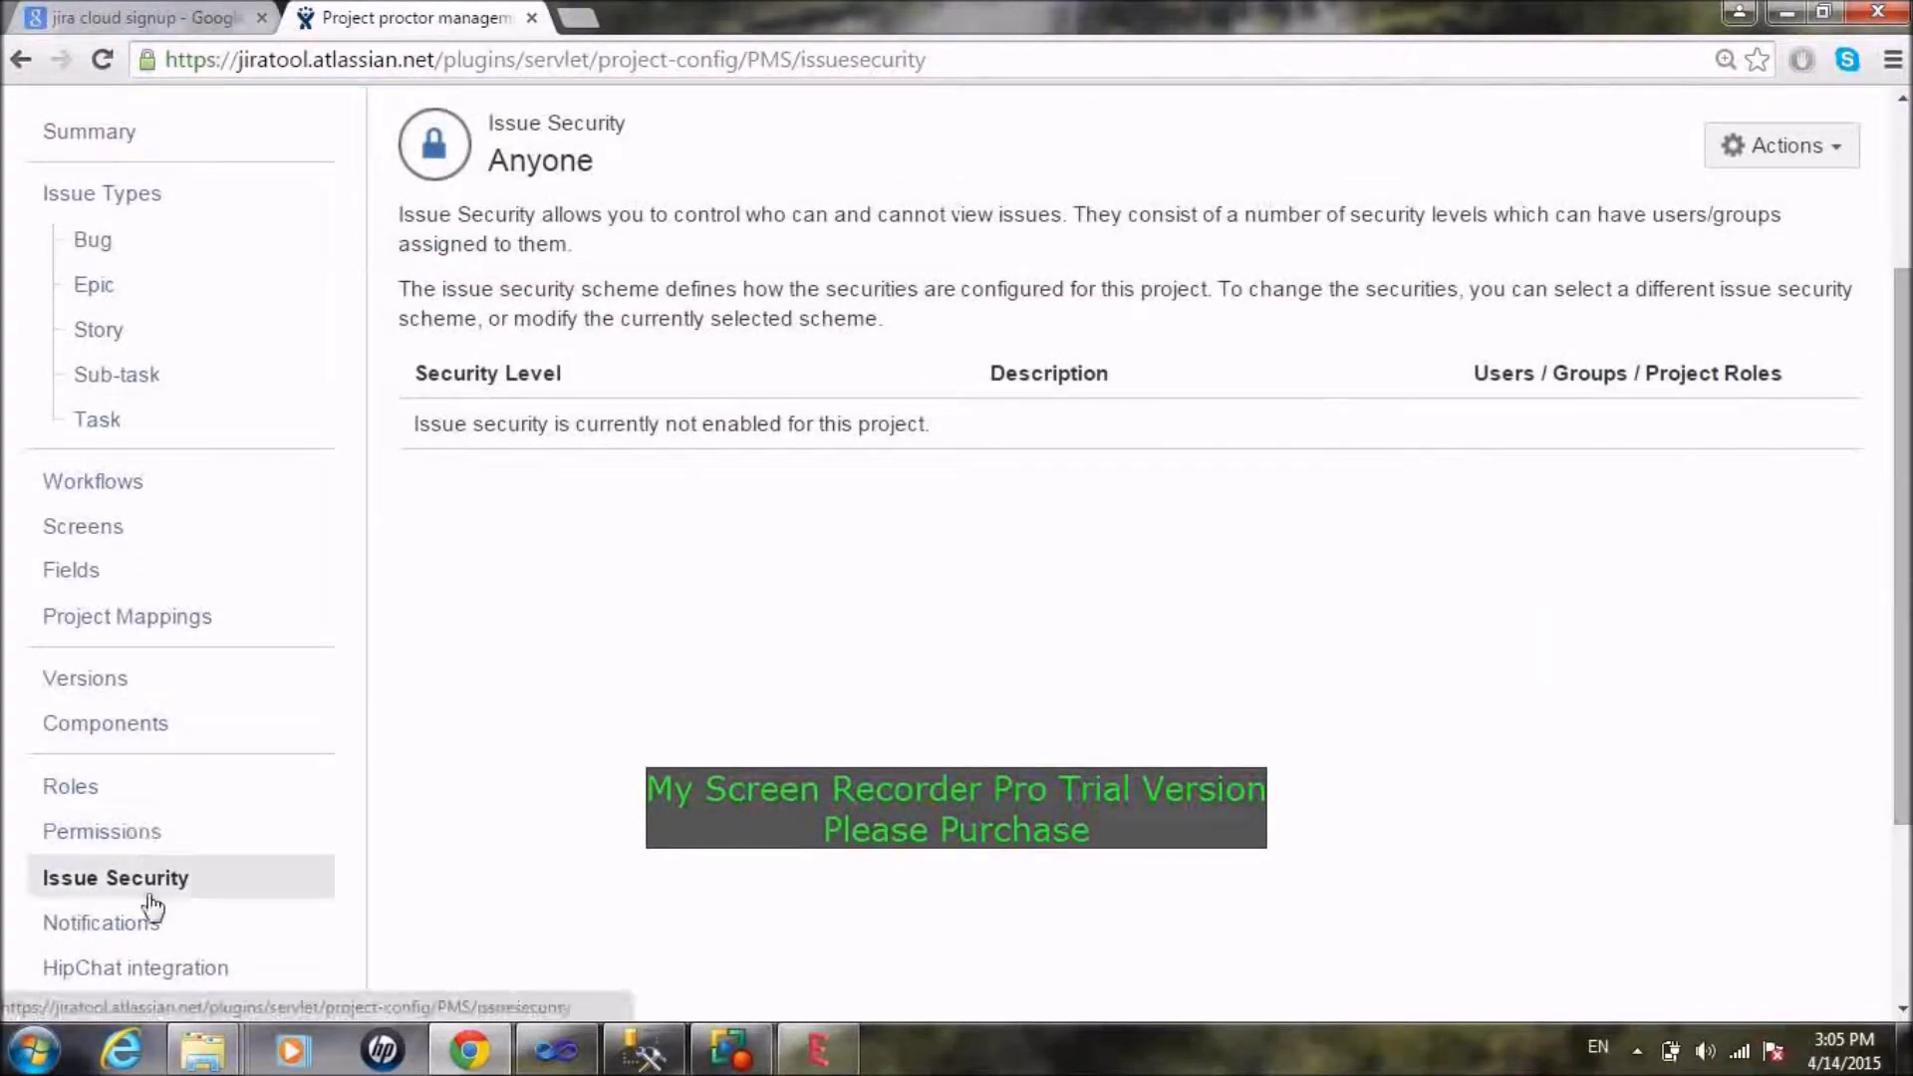
{"action": "left_click", "coordinate": [142, 924]}
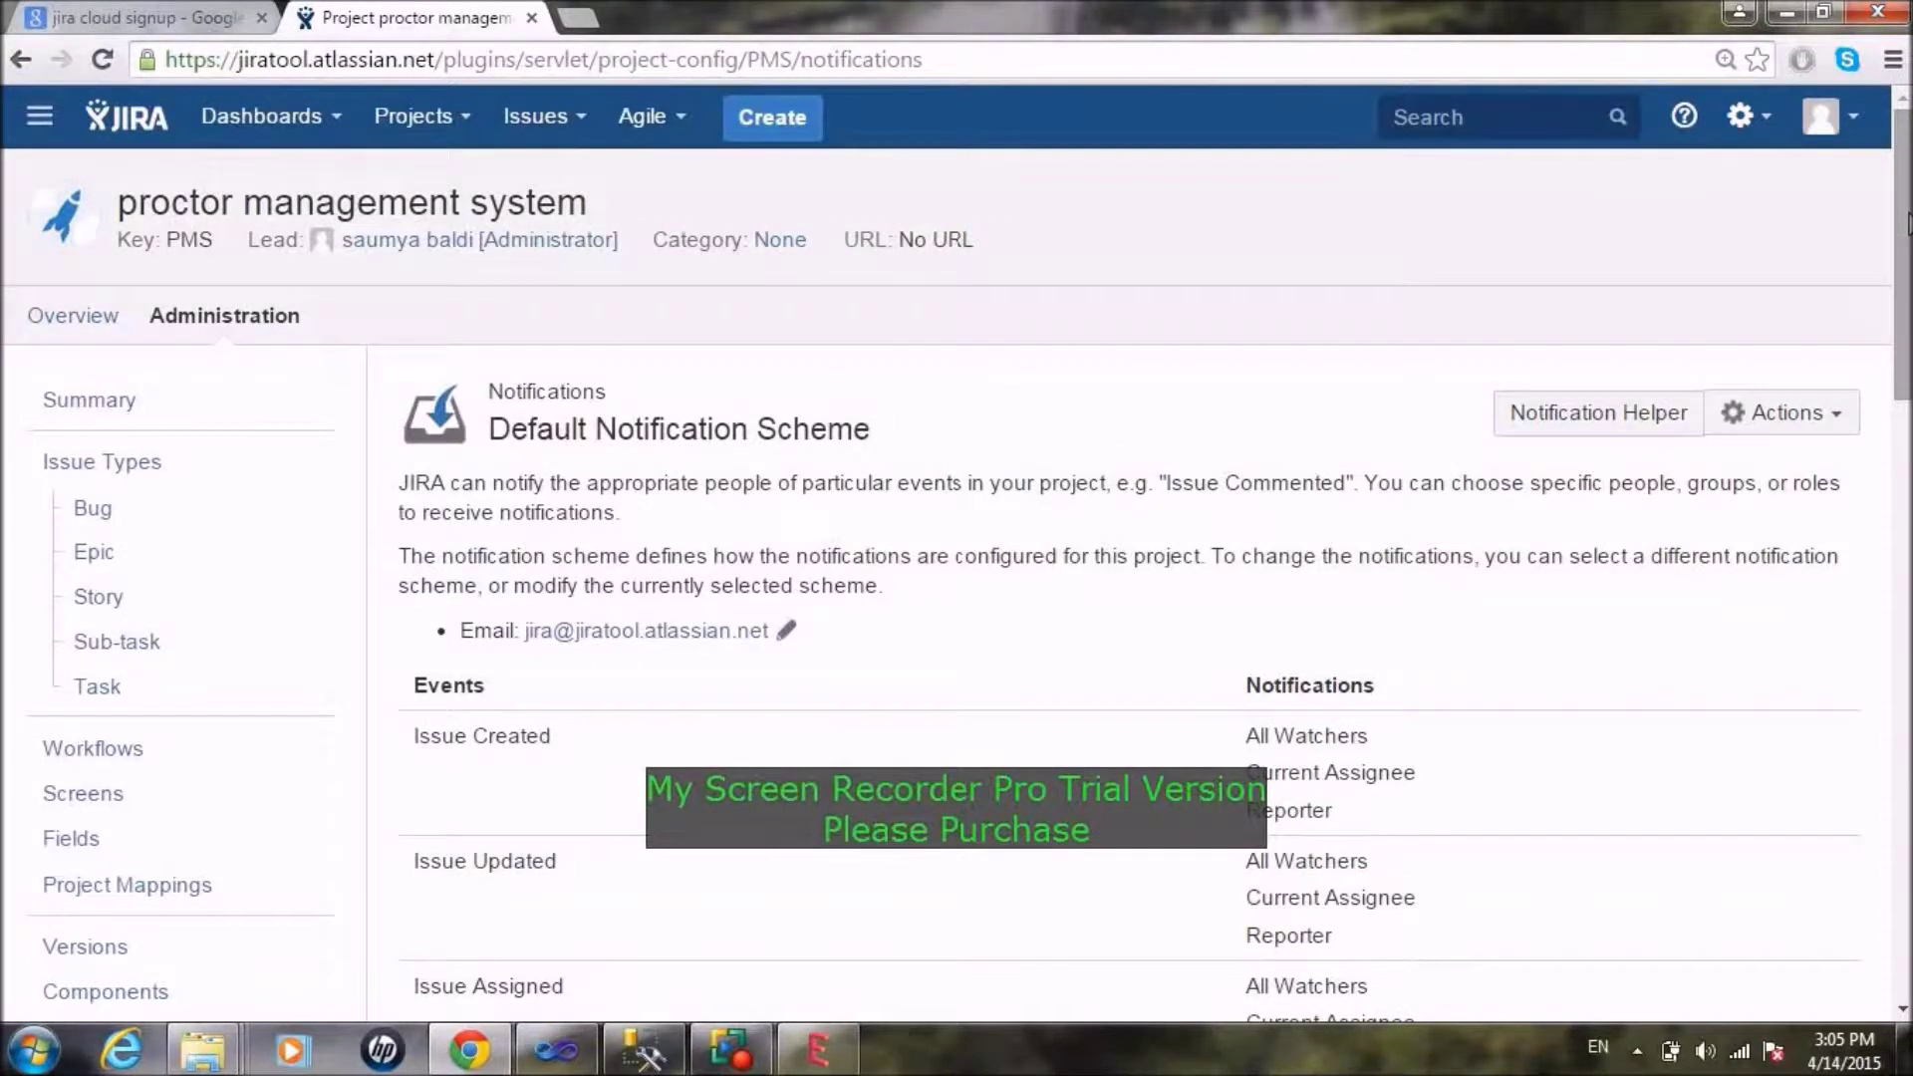
Step: Review the Default Notification Scheme's recipients per event, then go to HipChat integration
{"action": "scroll", "coordinate": [1515, 300], "scroll_direction": "down", "scroll_amount": 4}
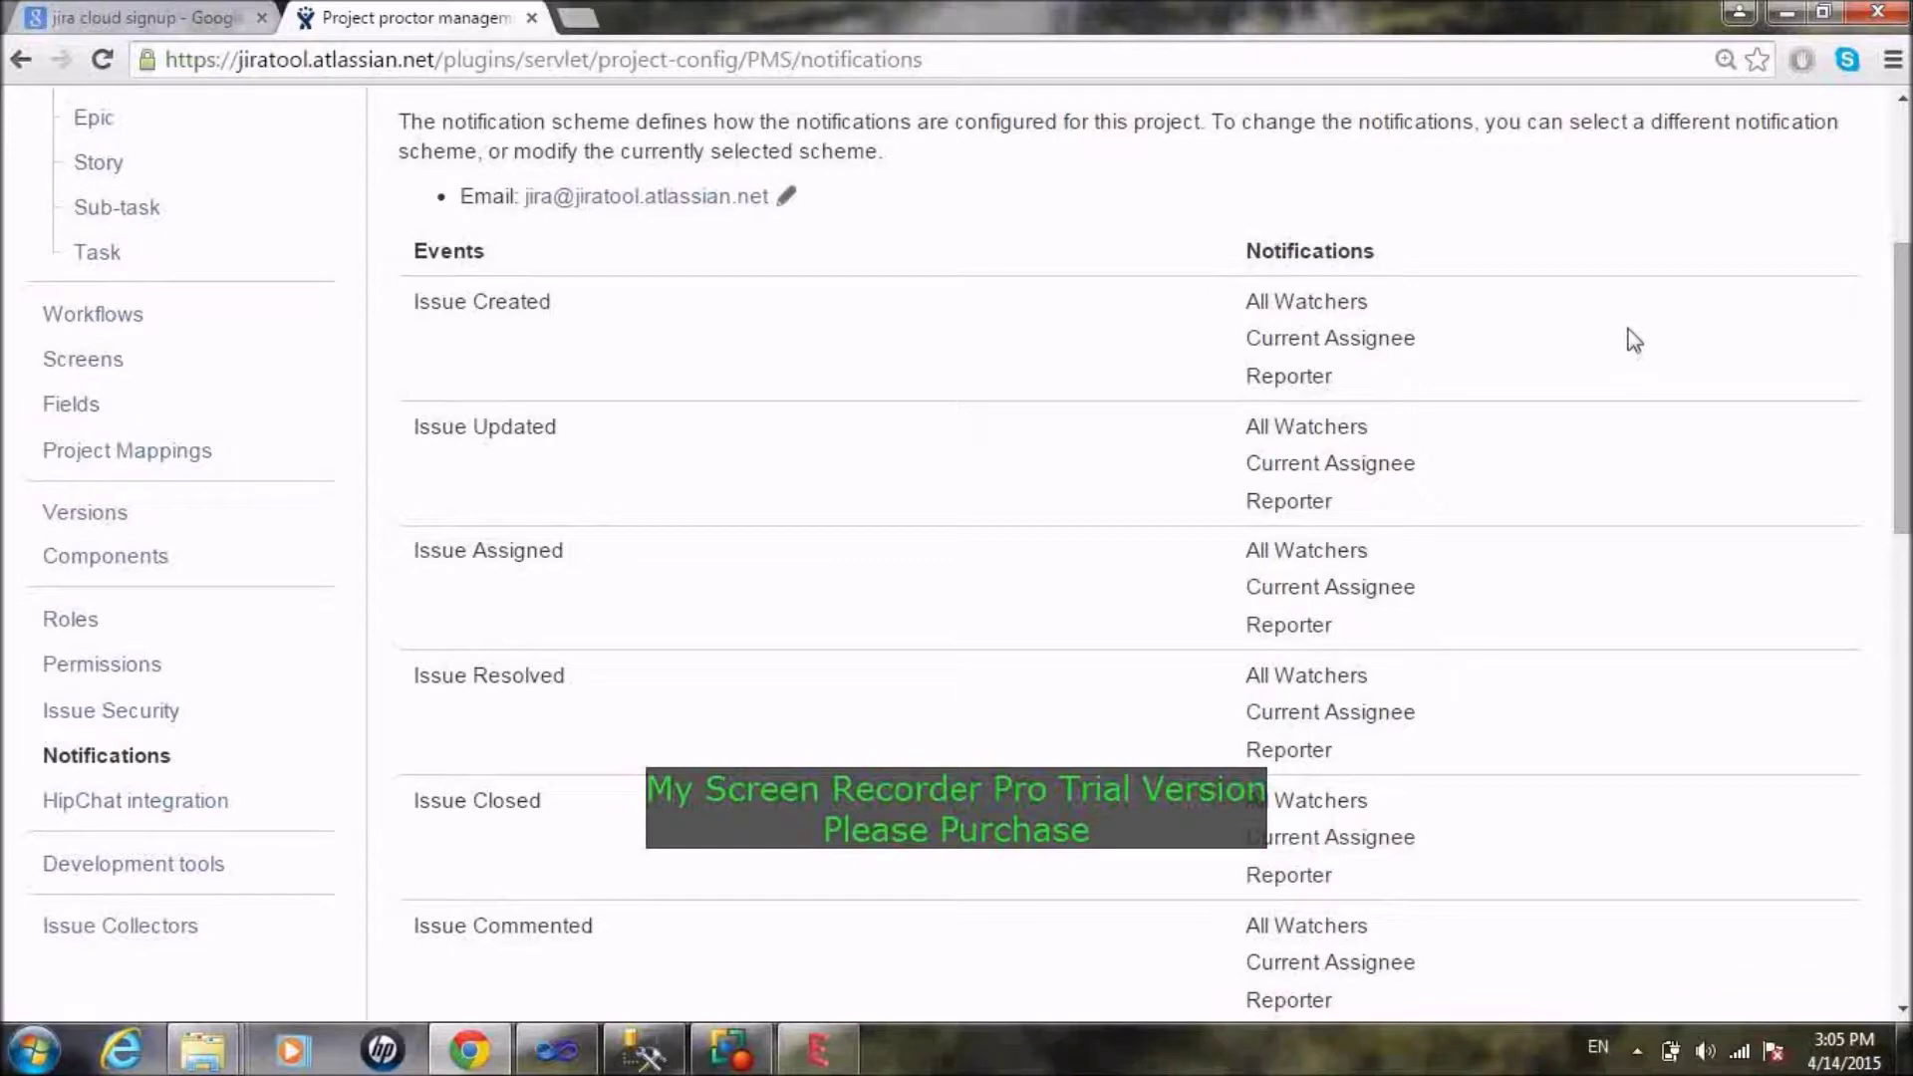
{"action": "left_click_drag", "start_coordinate": [1905, 378], "coordinate": [1905, 246]}
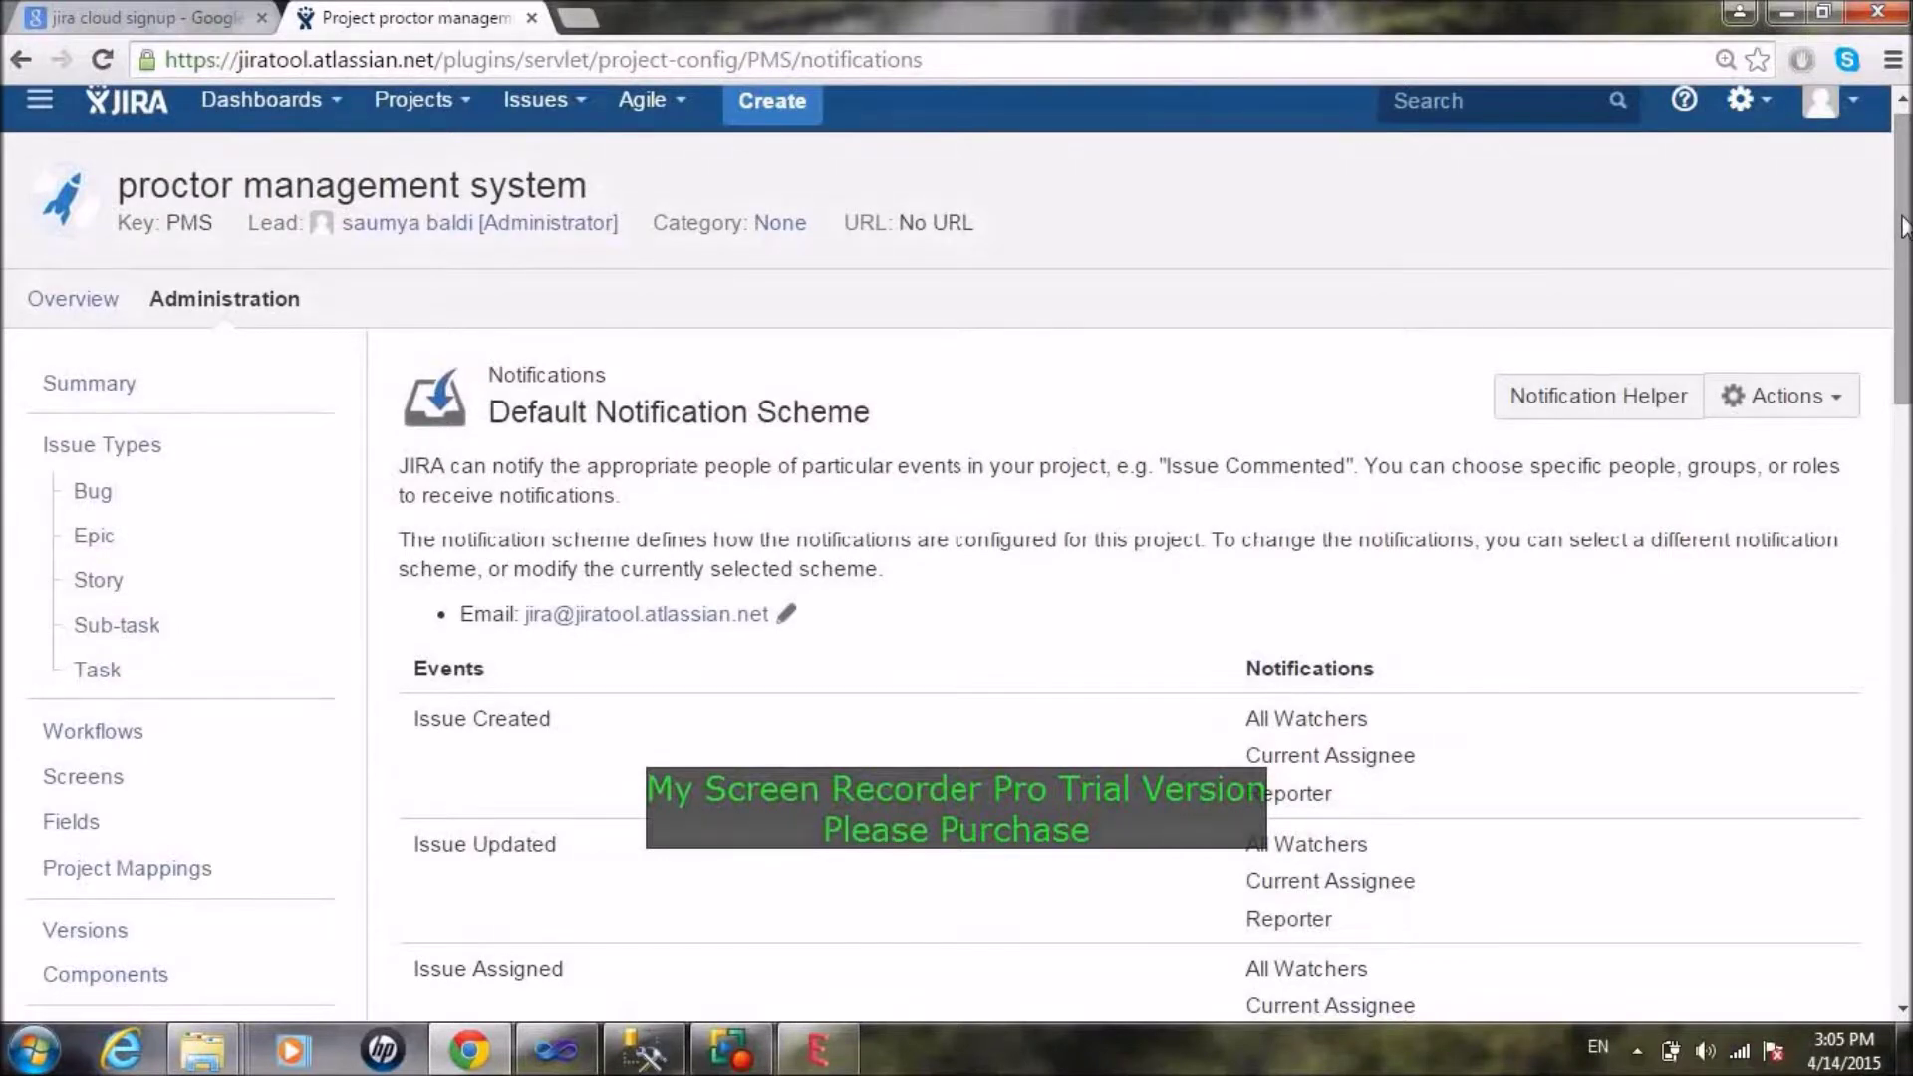
{"action": "mouse_move", "coordinate": [1903, 218]}
{"action": "left_mouse_down"}
{"action": "mouse_move", "coordinate": [1908, 812]}
{"action": "mouse_move", "coordinate": [1905, 184]}
{"action": "left_mouse_up"}
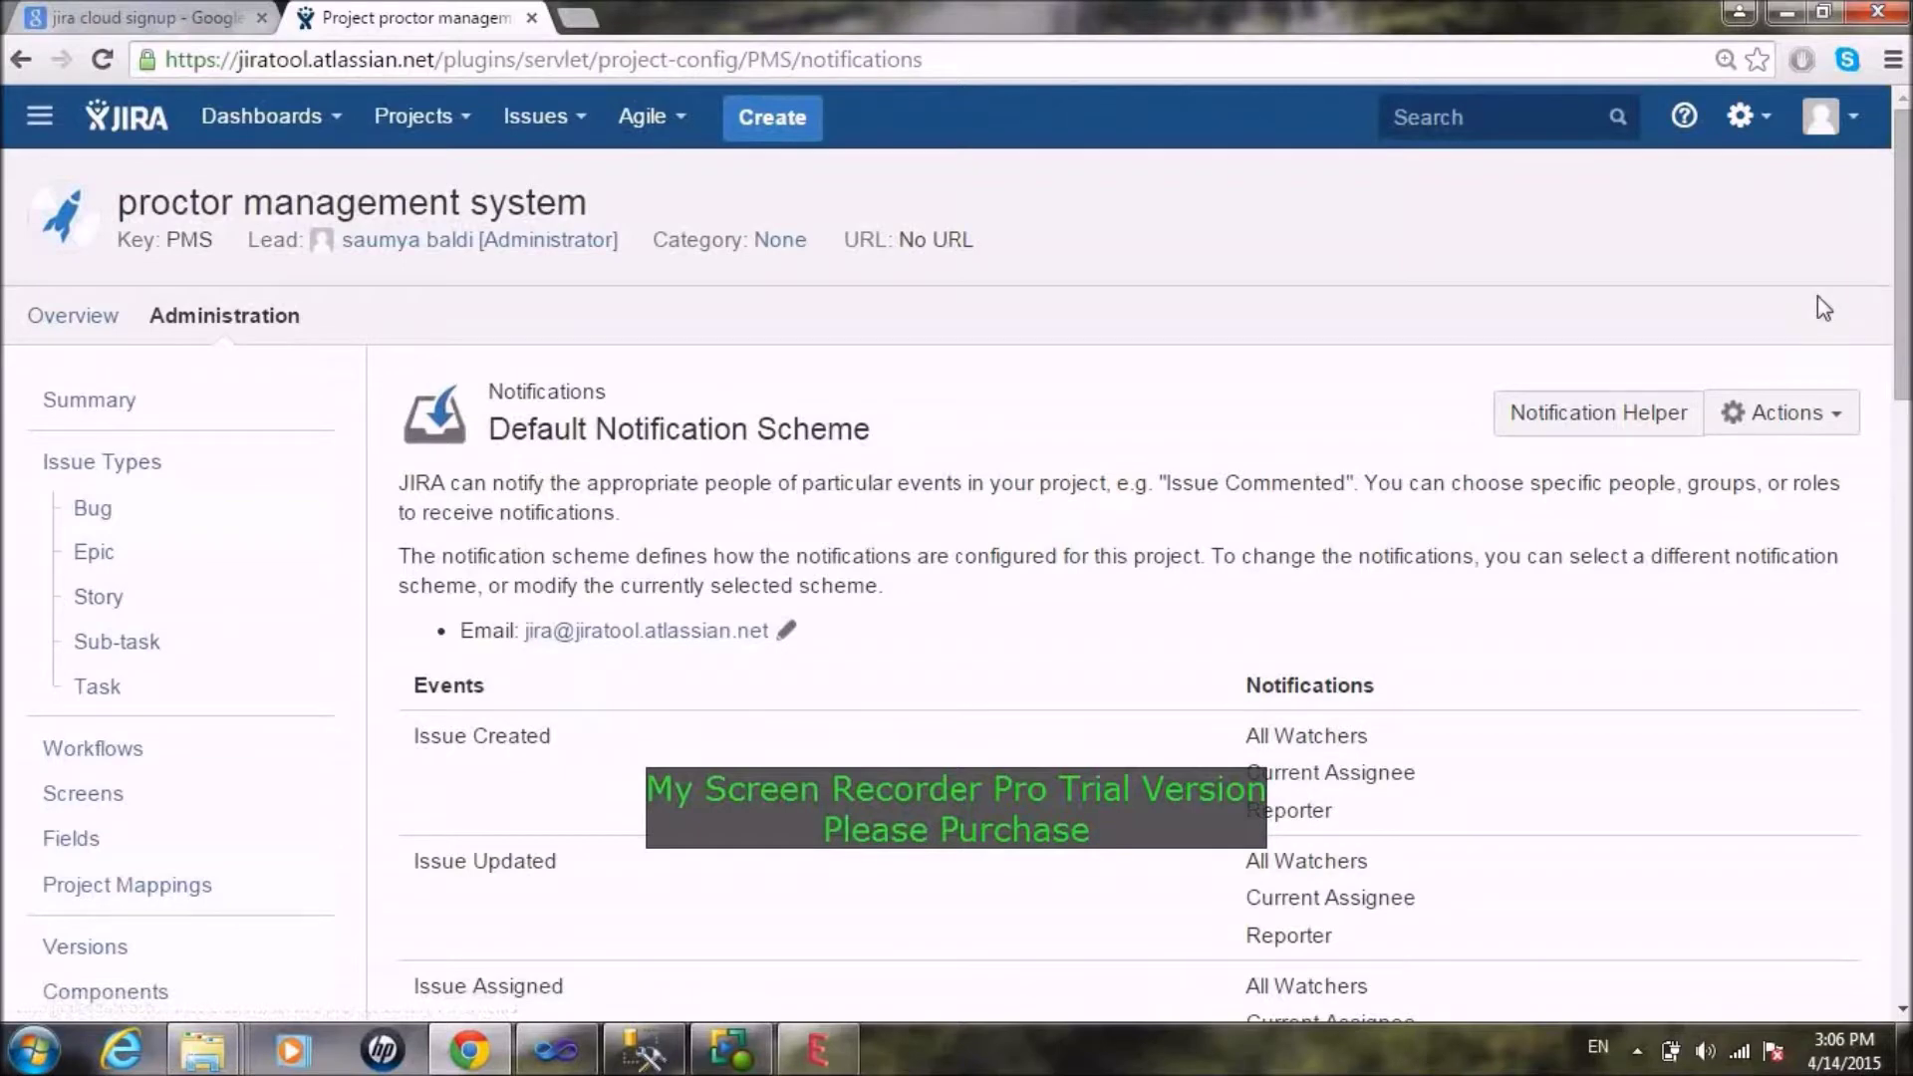
{"action": "left_click_drag", "start_coordinate": [1908, 261], "coordinate": [1908, 429]}
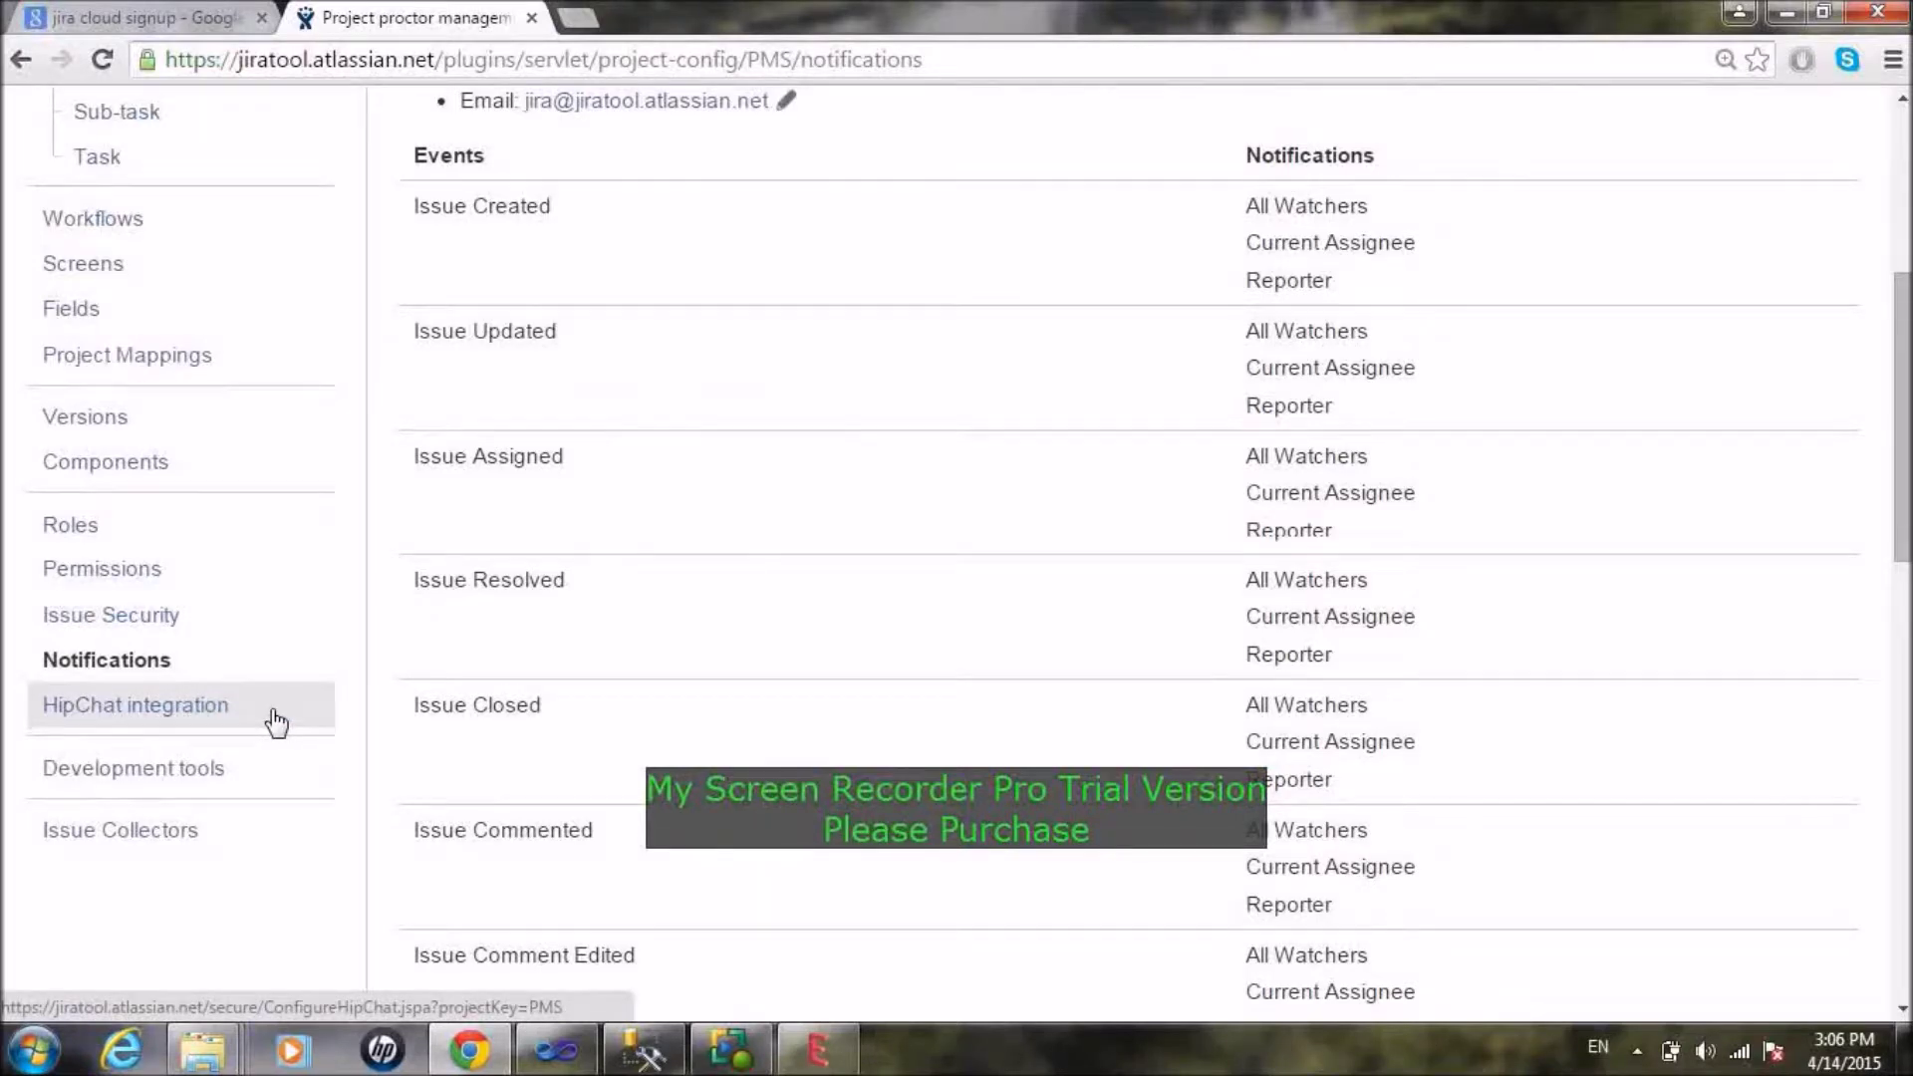
{"action": "left_click", "coordinate": [273, 710]}
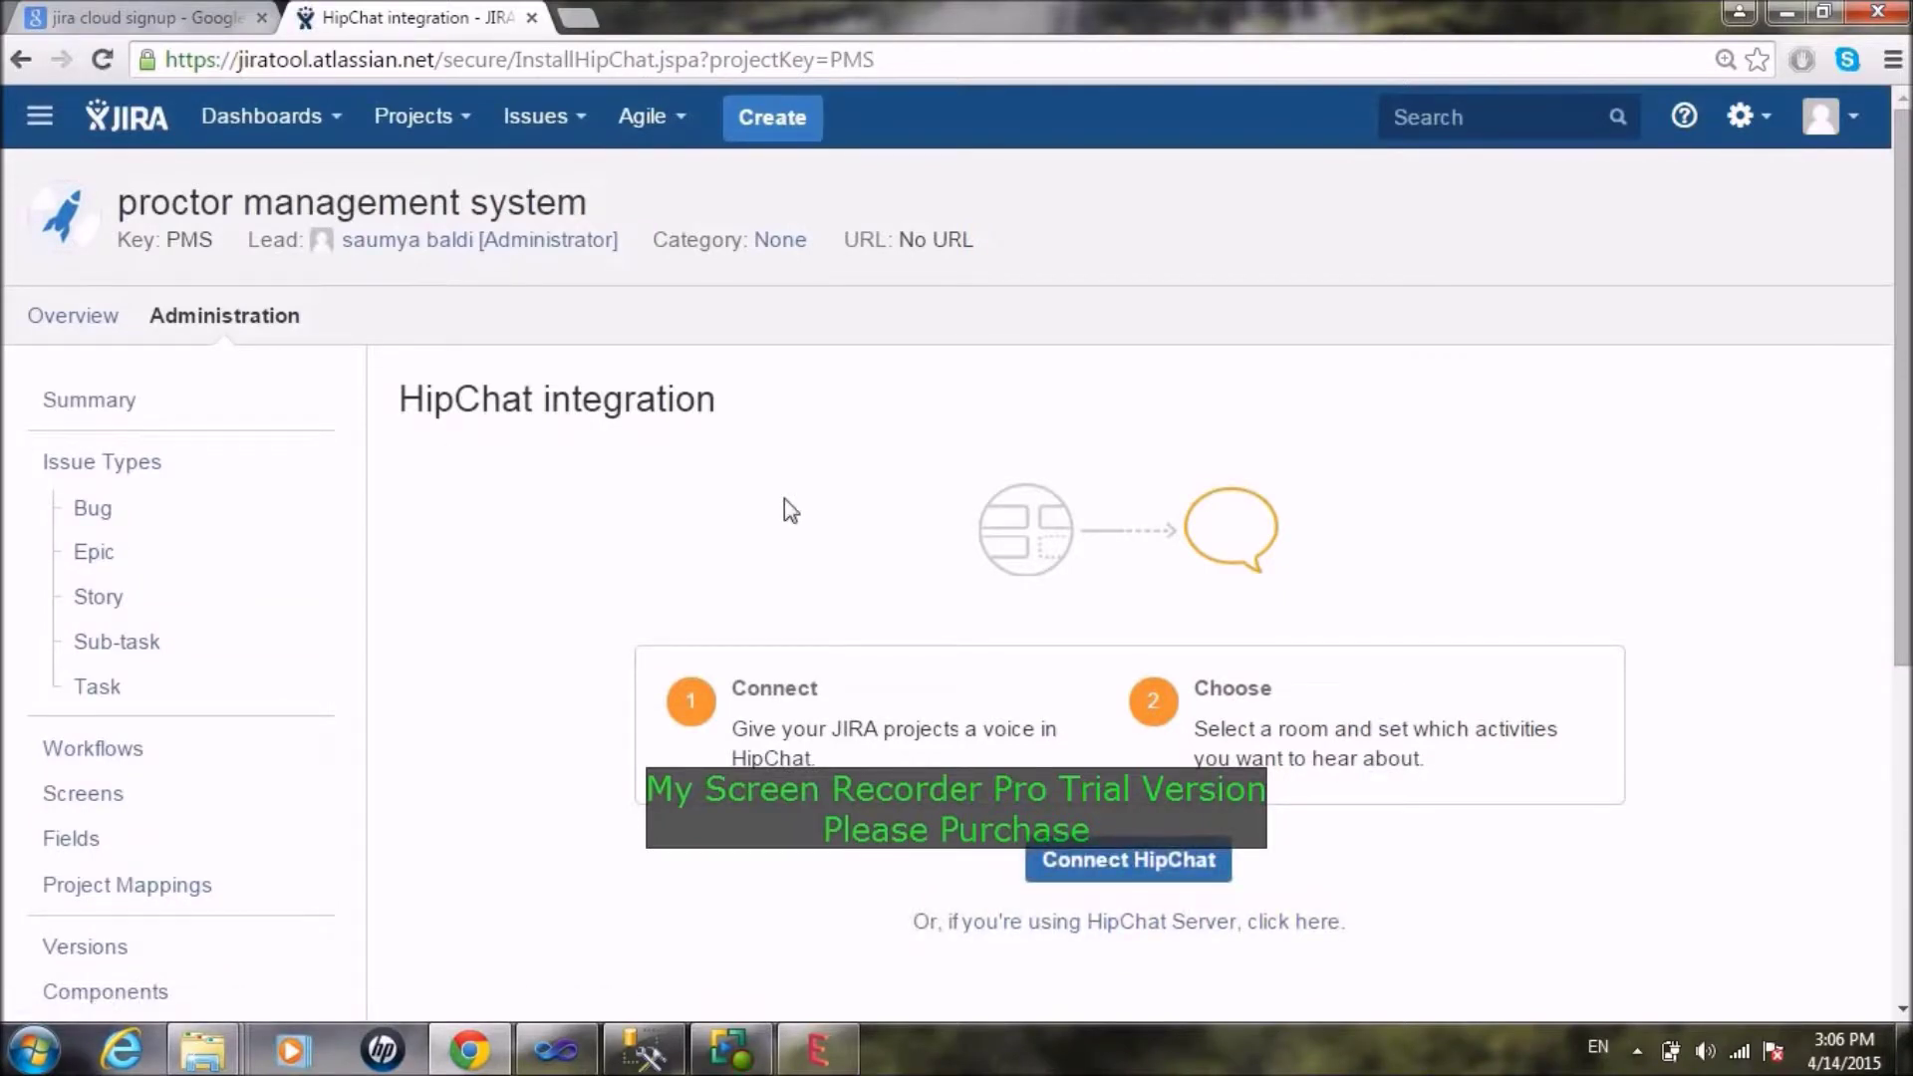
Step: Open Development tools and view the Connect options, closing the list without connecting anything
{"action": "left_click_drag", "start_coordinate": [1898, 457], "coordinate": [1898, 735]}
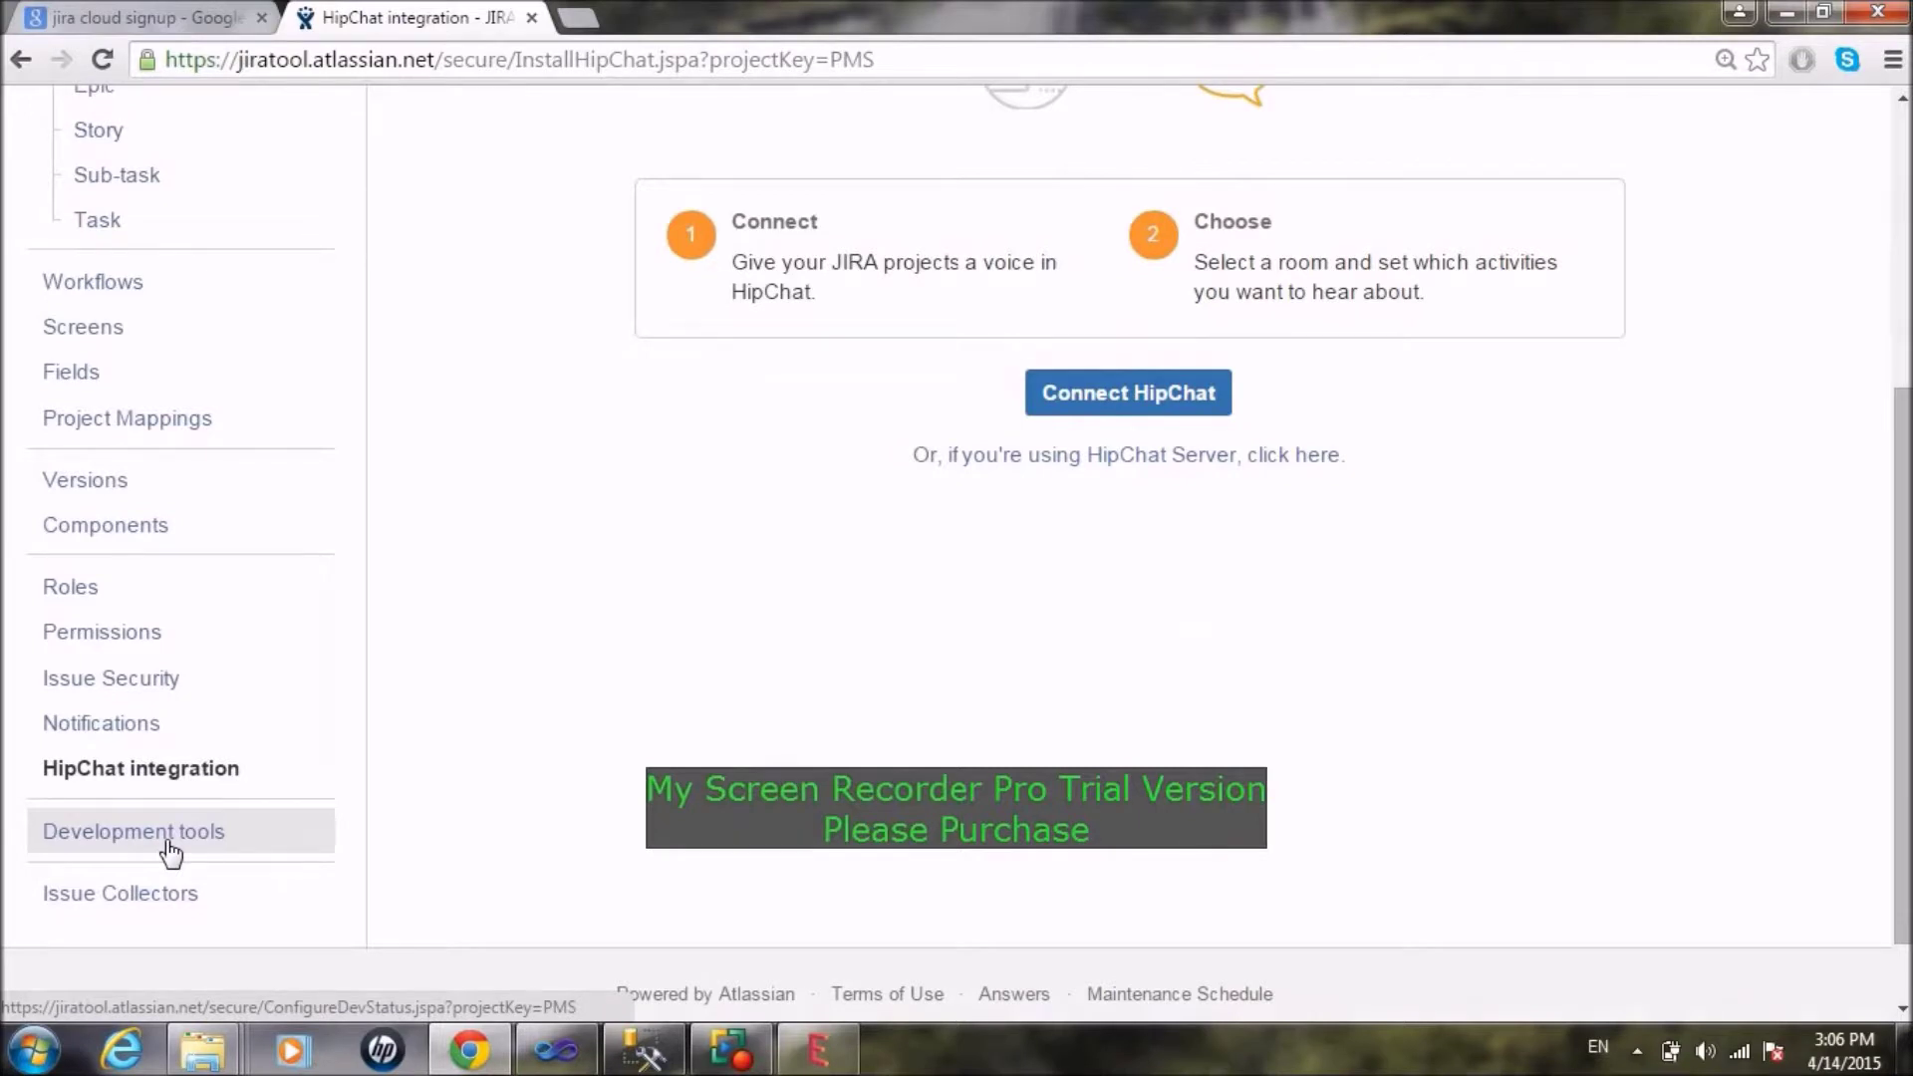
{"action": "left_click", "coordinate": [167, 842]}
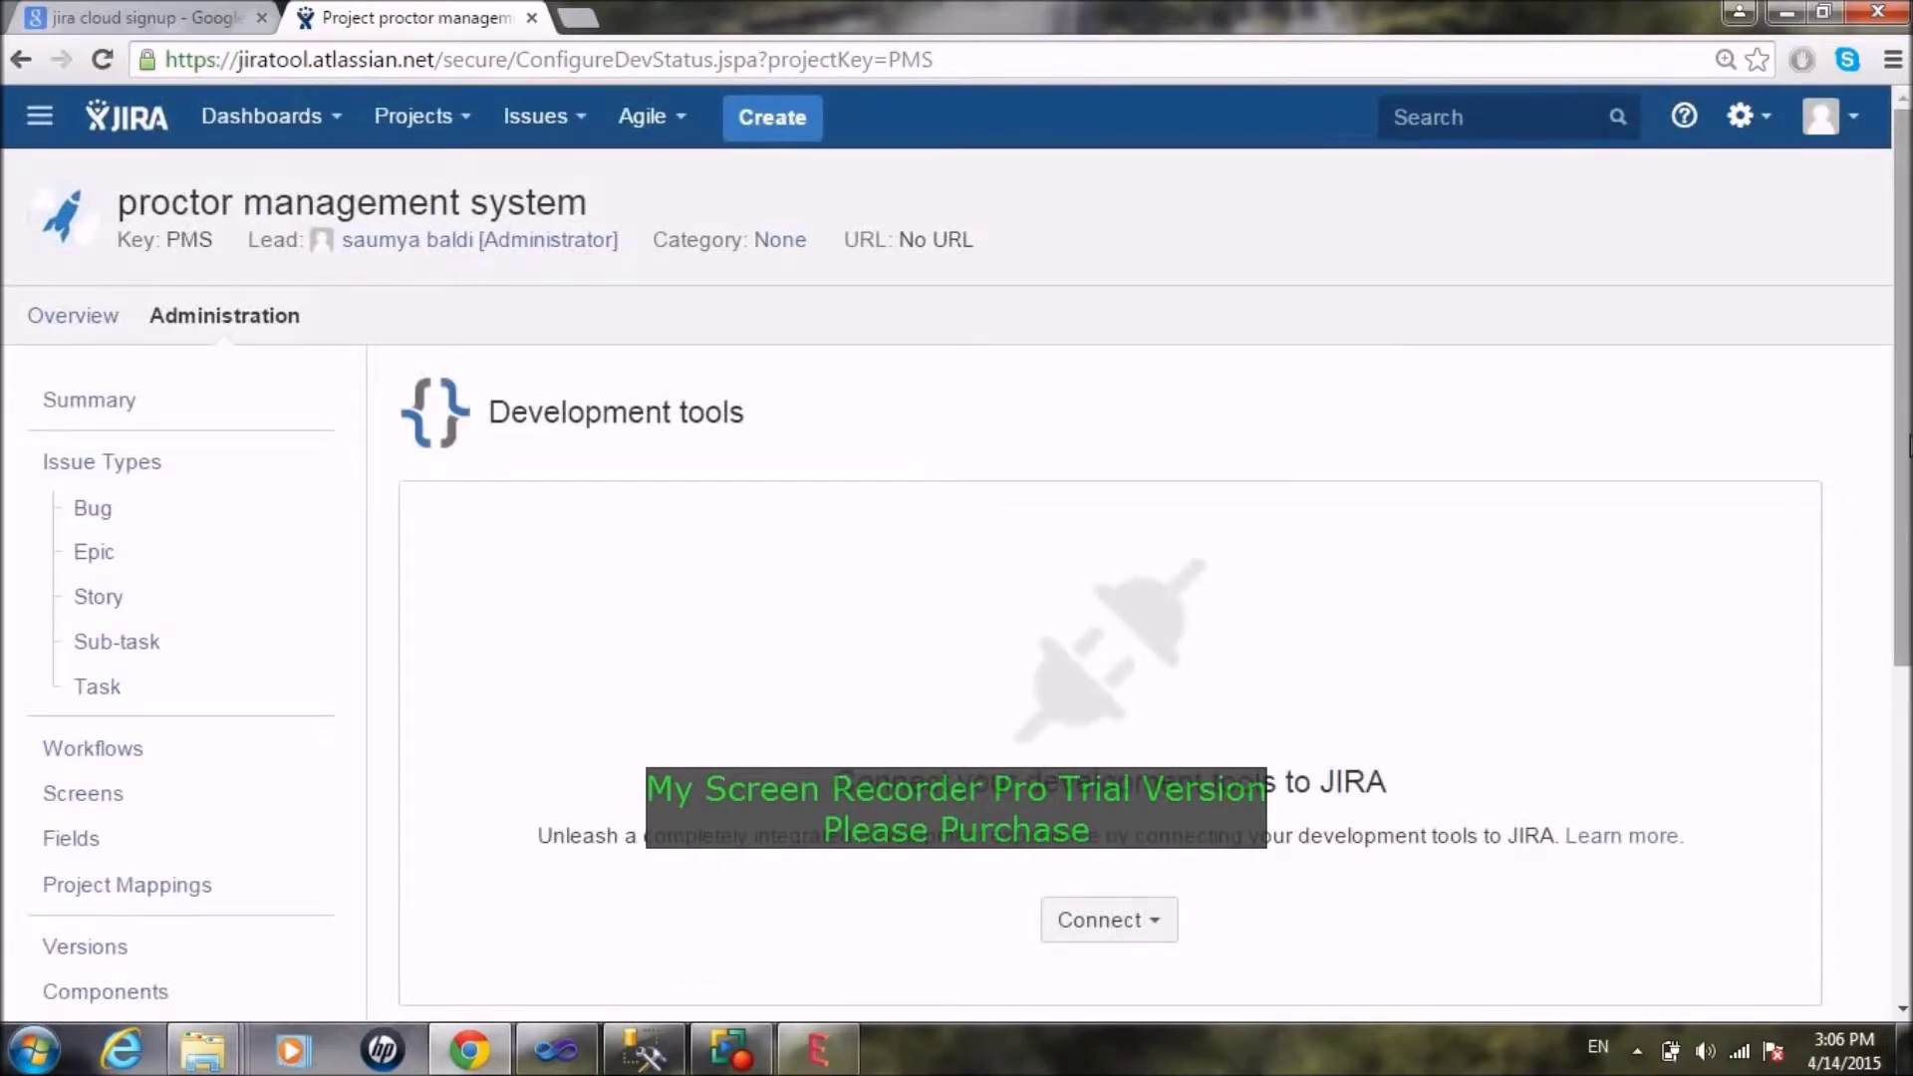
{"action": "scroll", "coordinate": [1337, 602], "scroll_direction": "down", "scroll_amount": 3}
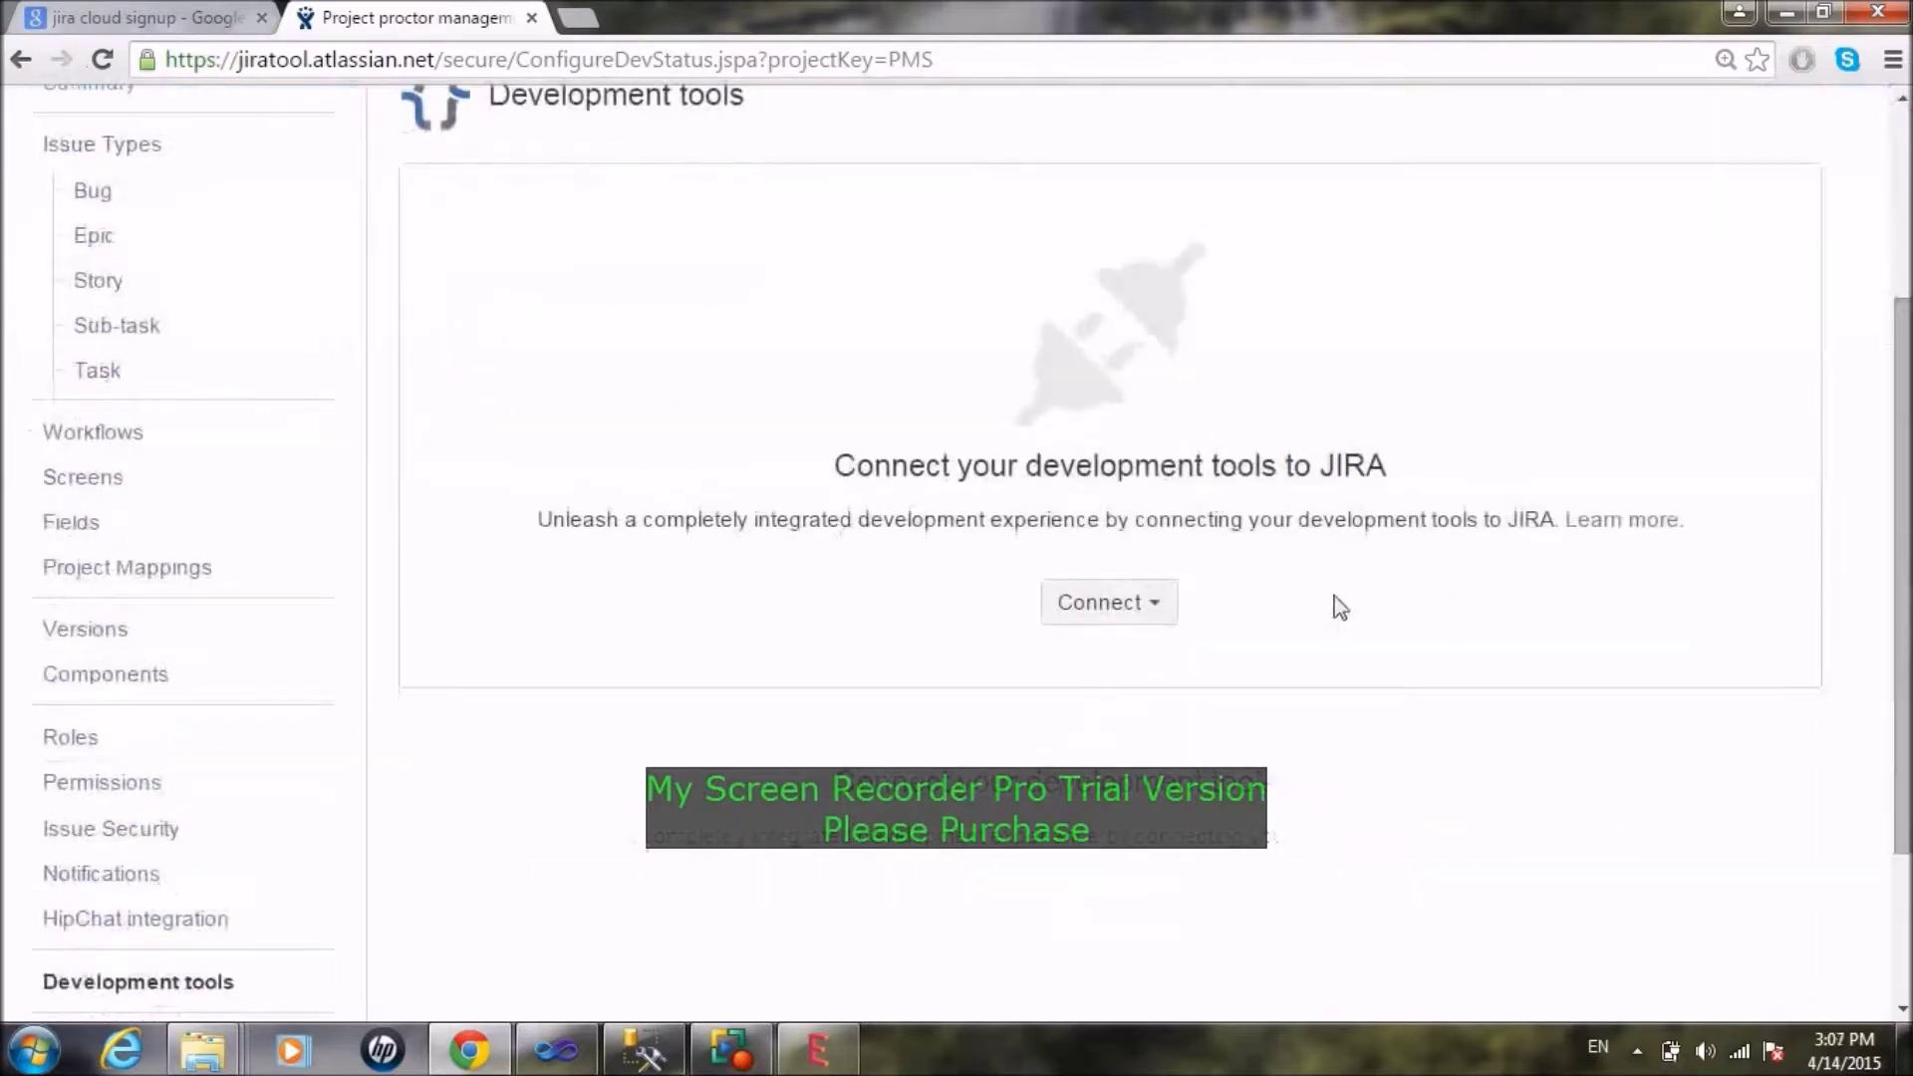
{"action": "left_click", "coordinate": [1102, 622]}
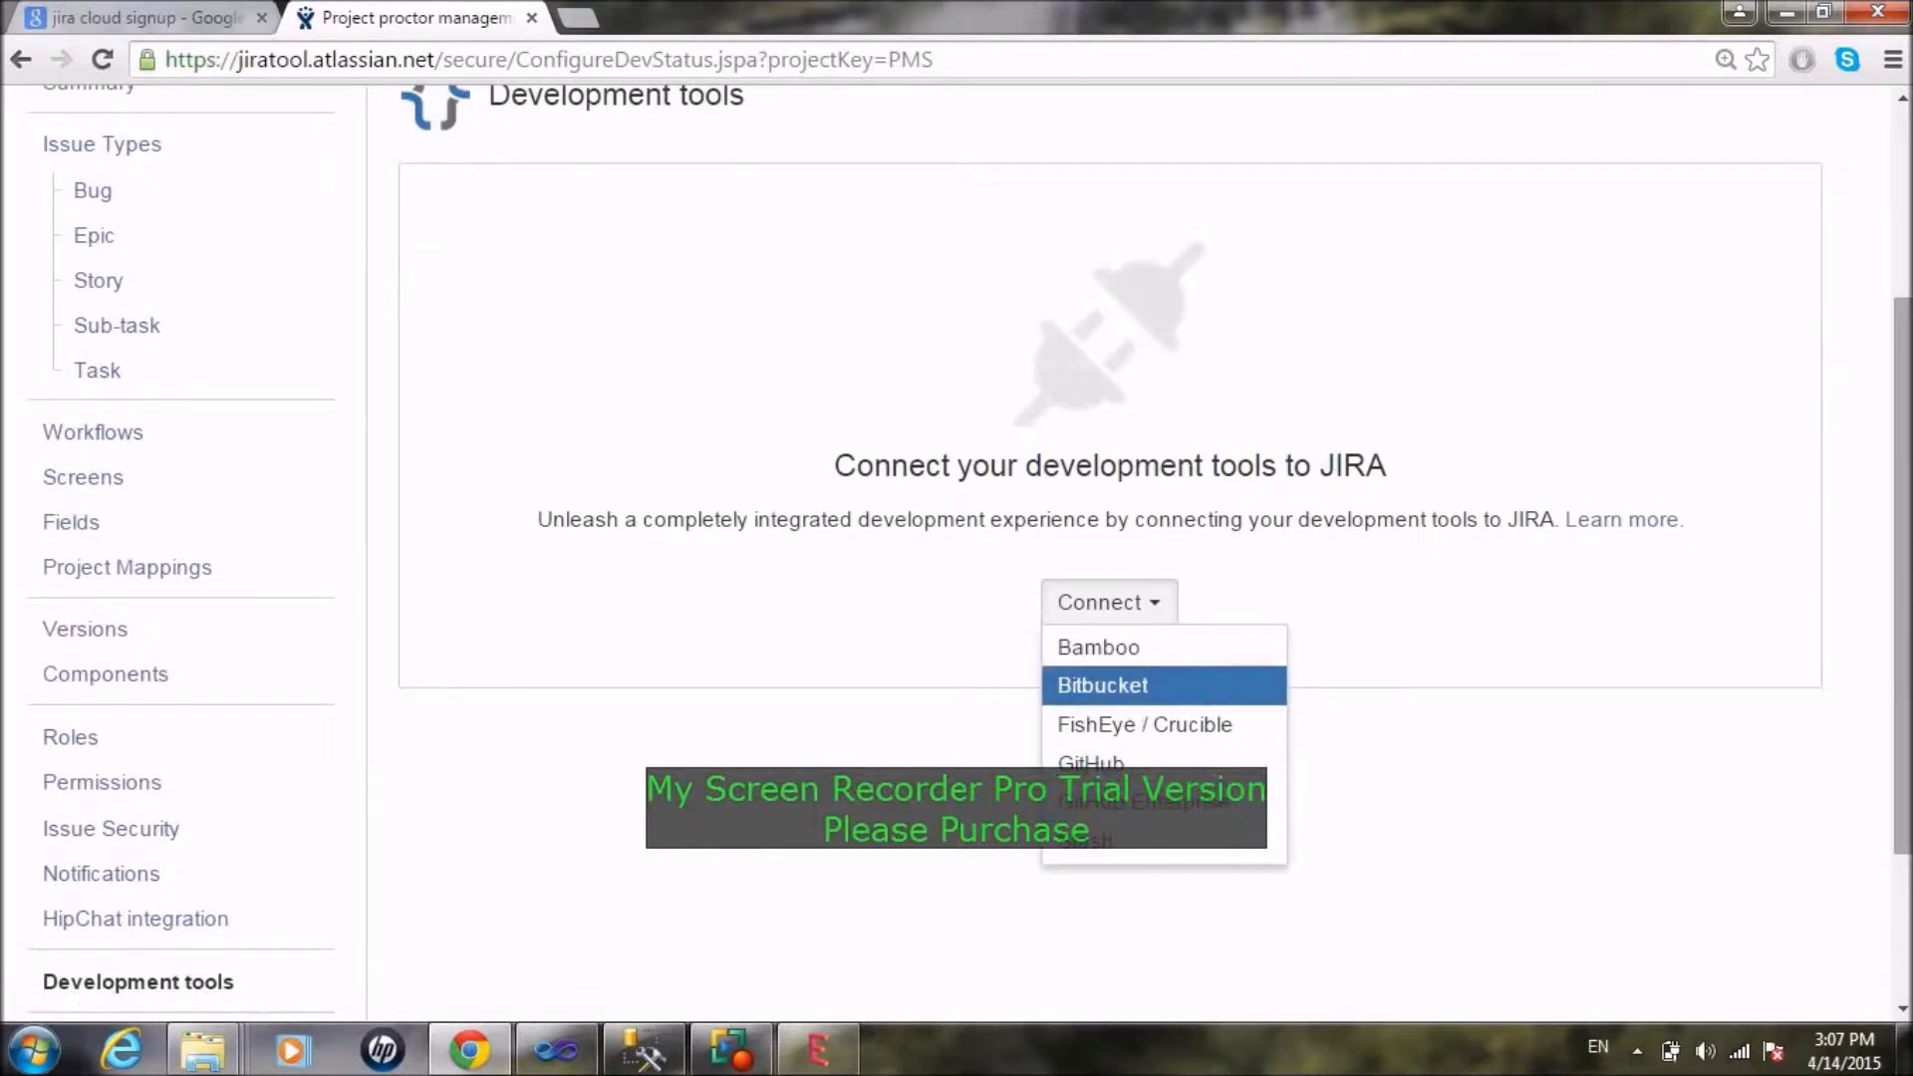
{"action": "left_click", "coordinate": [1504, 795]}
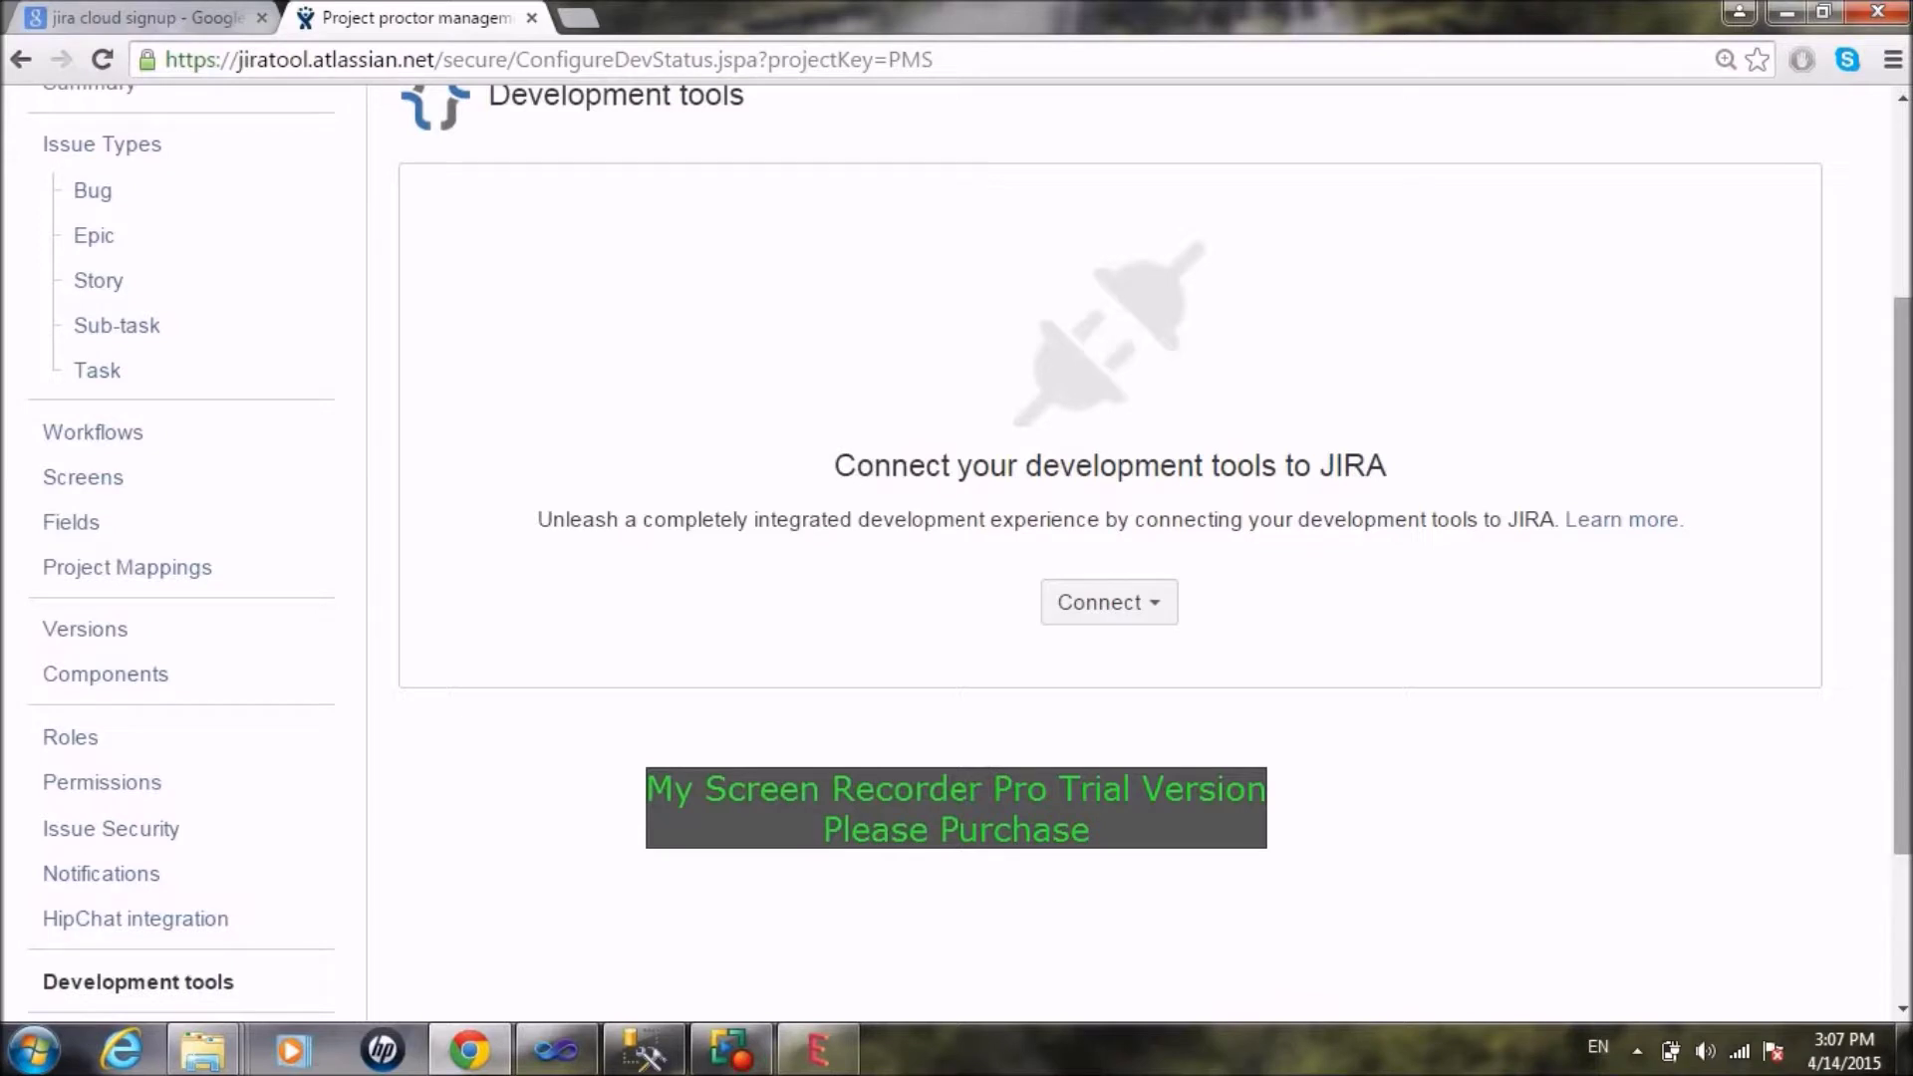
{"action": "scroll", "coordinate": [1905, 578], "scroll_direction": "down", "scroll_amount": 2}
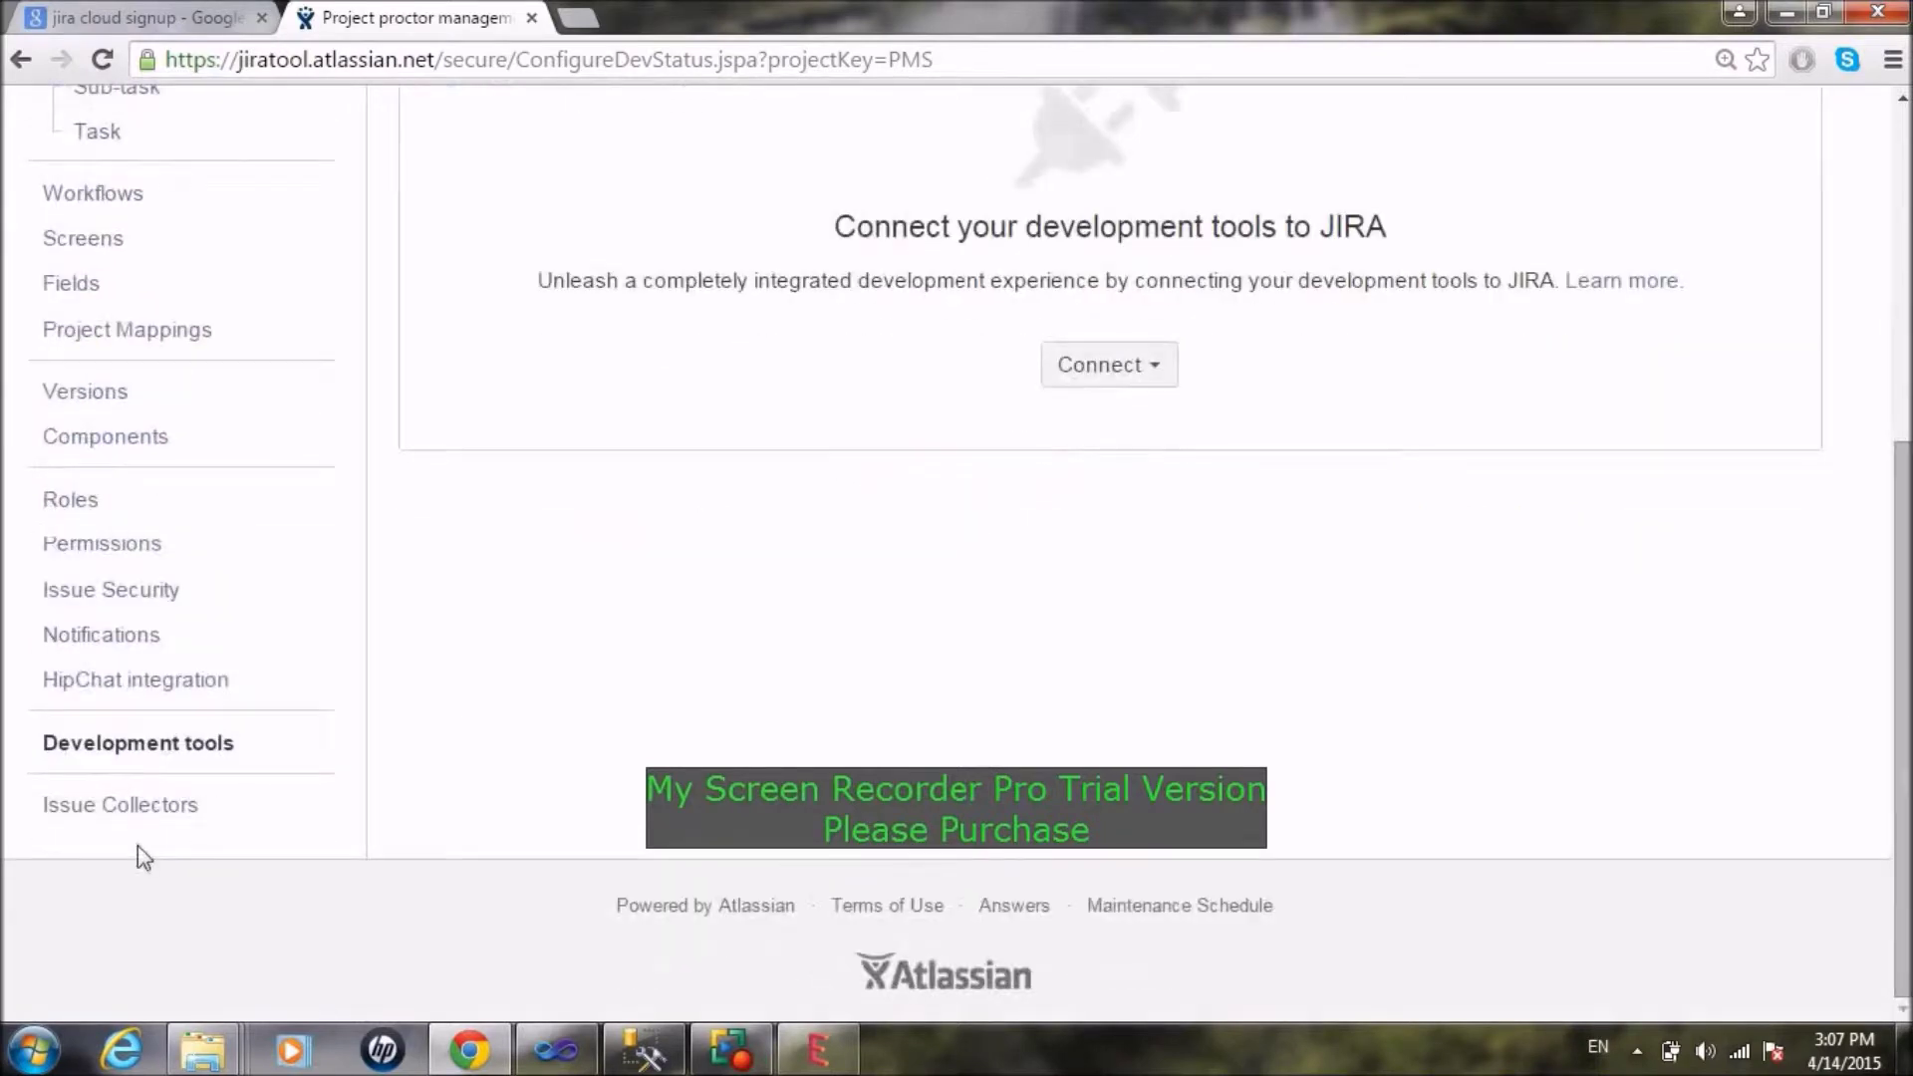
Step: Open the PMS Issue Collectors page and highlight the look-and-feel and JavaScript-embedding phrases
{"action": "left_click", "coordinate": [94, 813]}
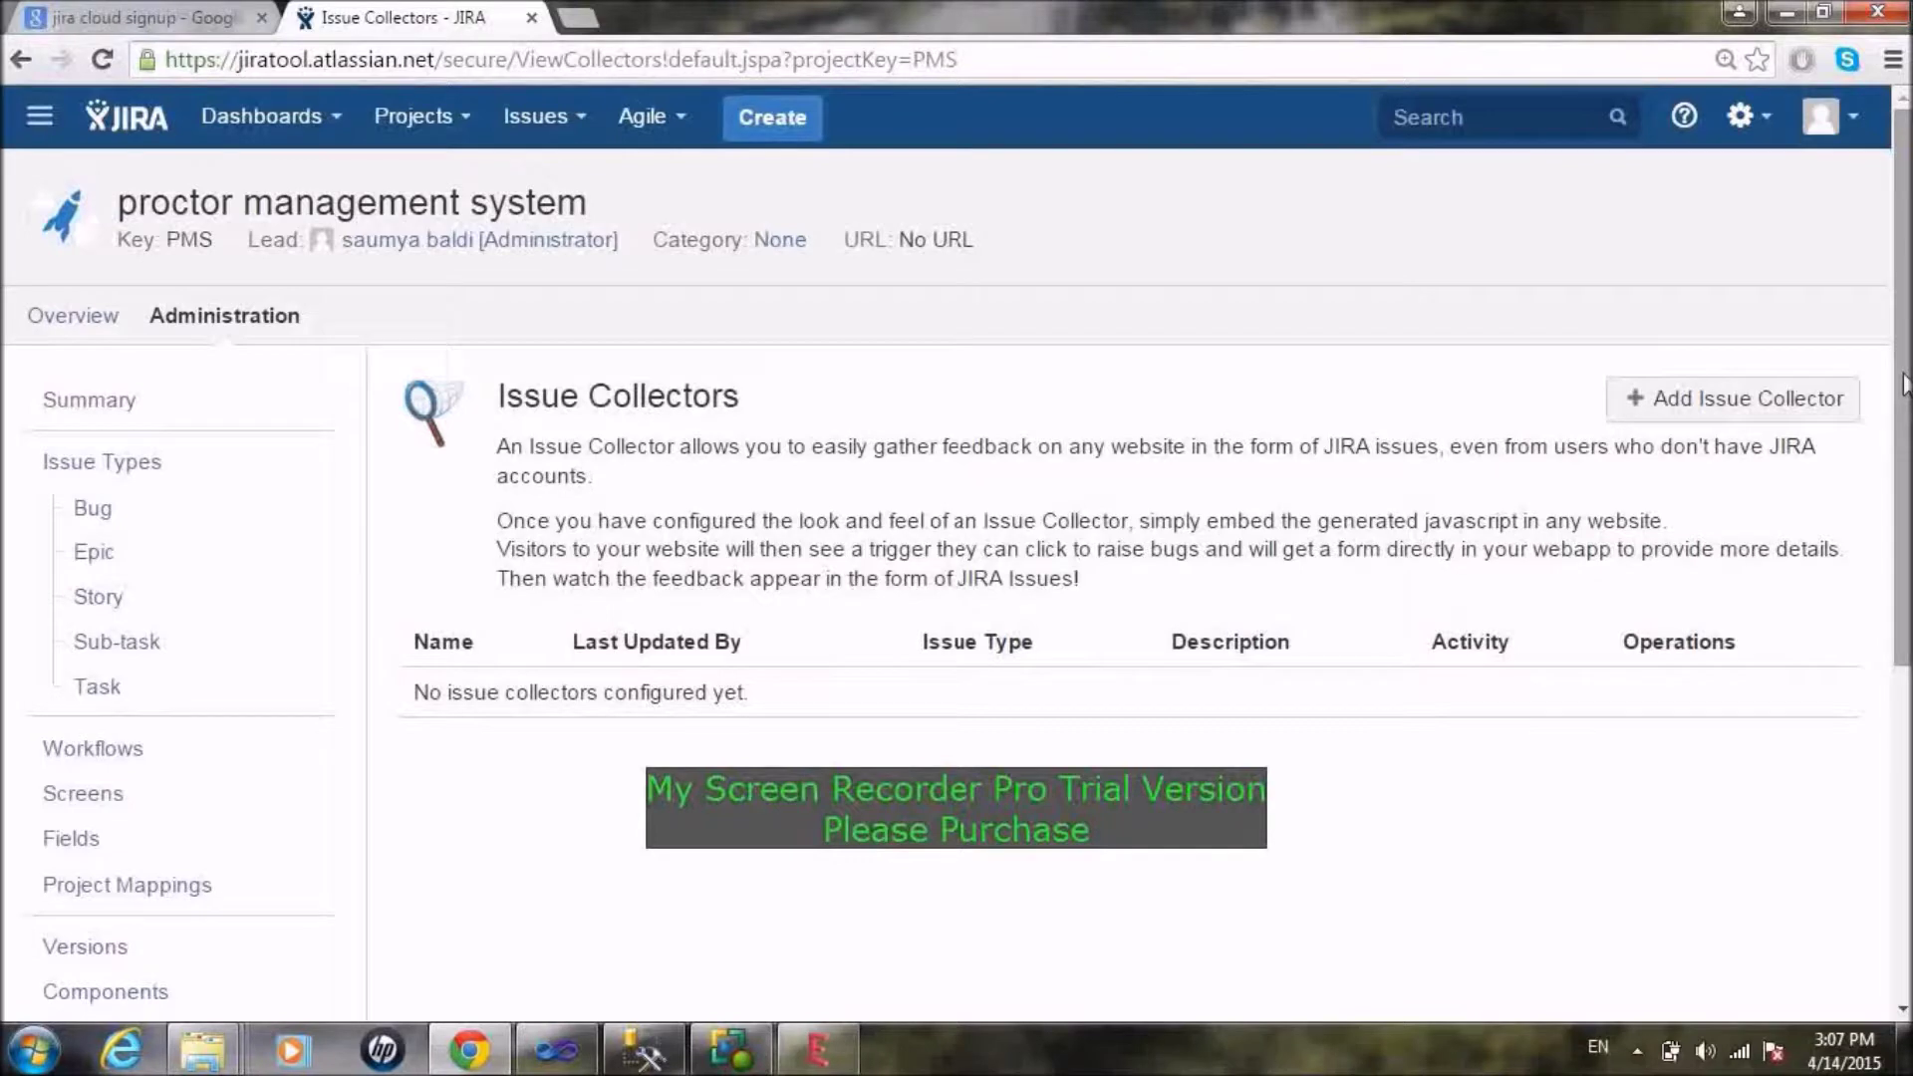
{"action": "left_click_drag", "start_coordinate": [1904, 384], "coordinate": [1903, 484]}
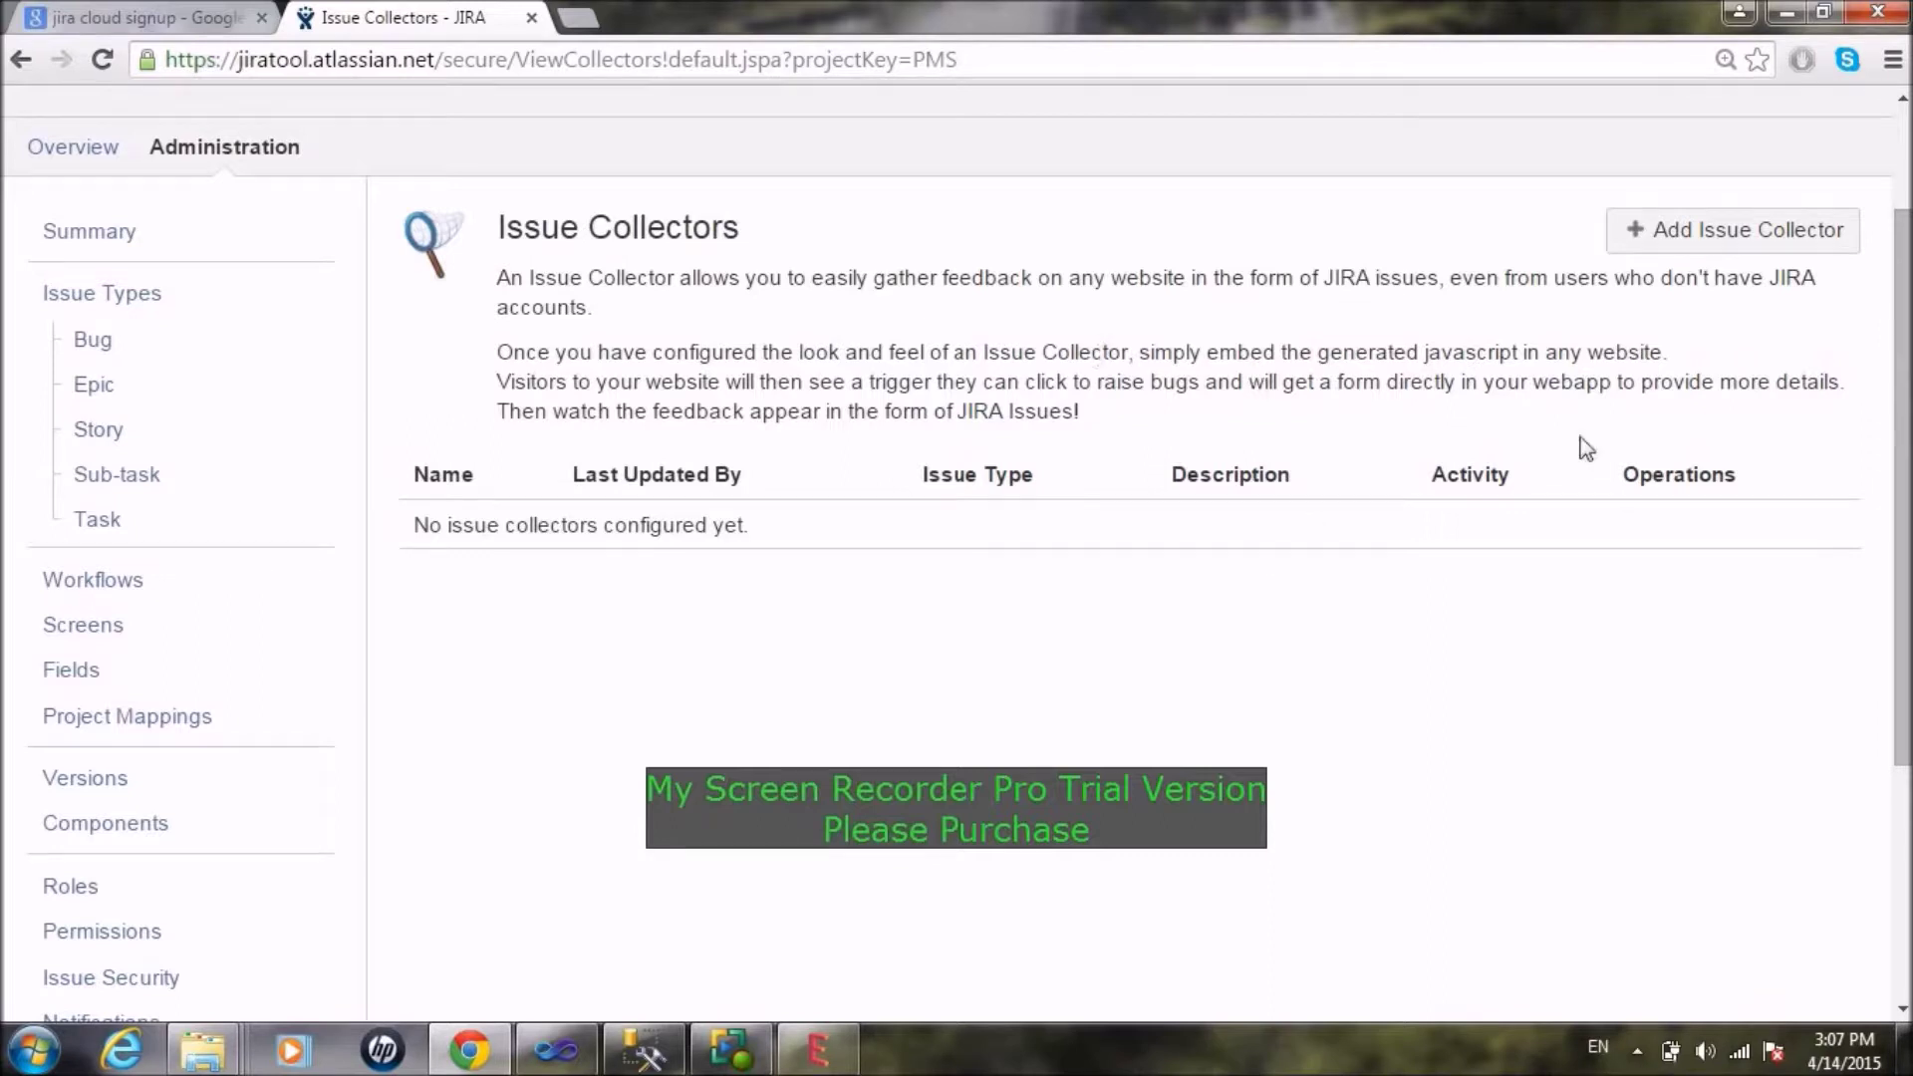
{"action": "scroll", "coordinate": [1802, 368], "scroll_direction": "up", "scroll_amount": 2}
{"action": "scroll", "coordinate": [1601, 448], "scroll_direction": "down", "scroll_amount": 2}
{"action": "left_click_drag", "start_coordinate": [804, 353], "coordinate": [1049, 342]}
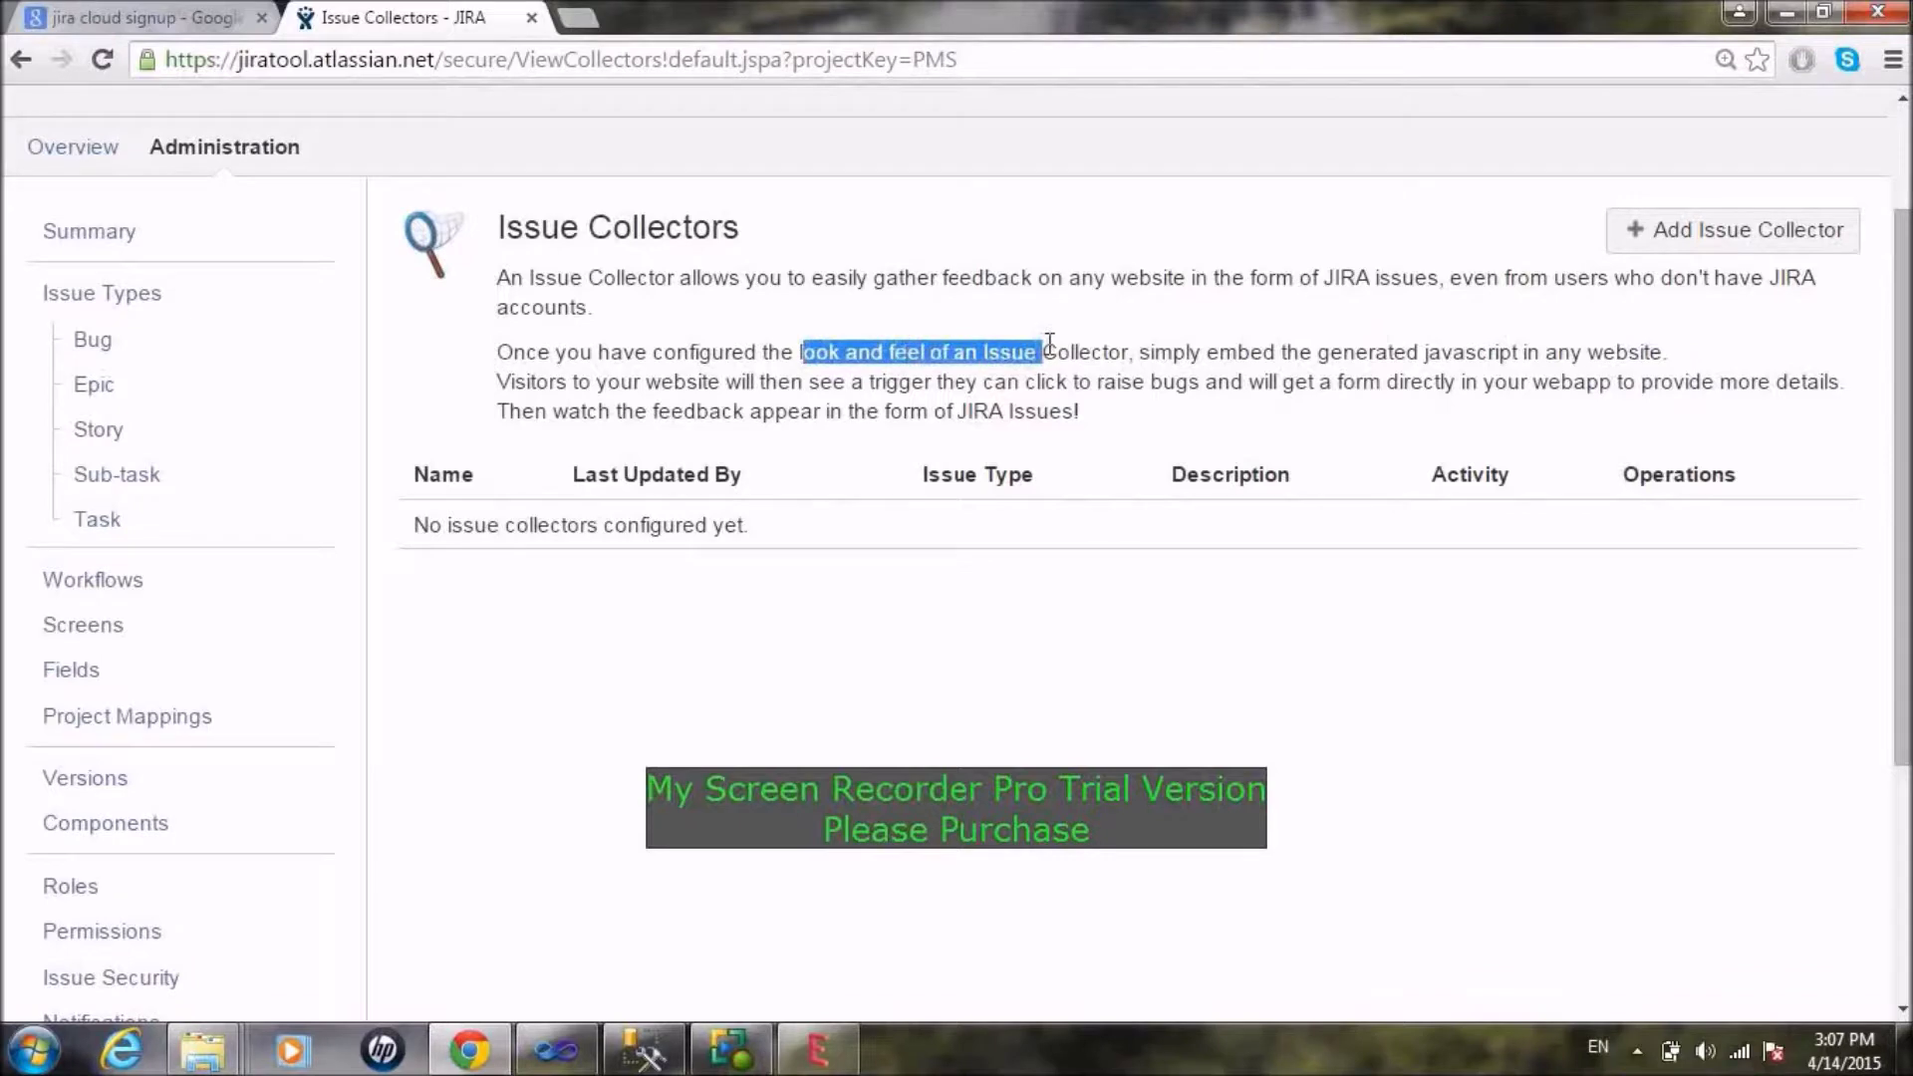
{"action": "left_click_drag", "start_coordinate": [1219, 353], "coordinate": [1556, 354]}
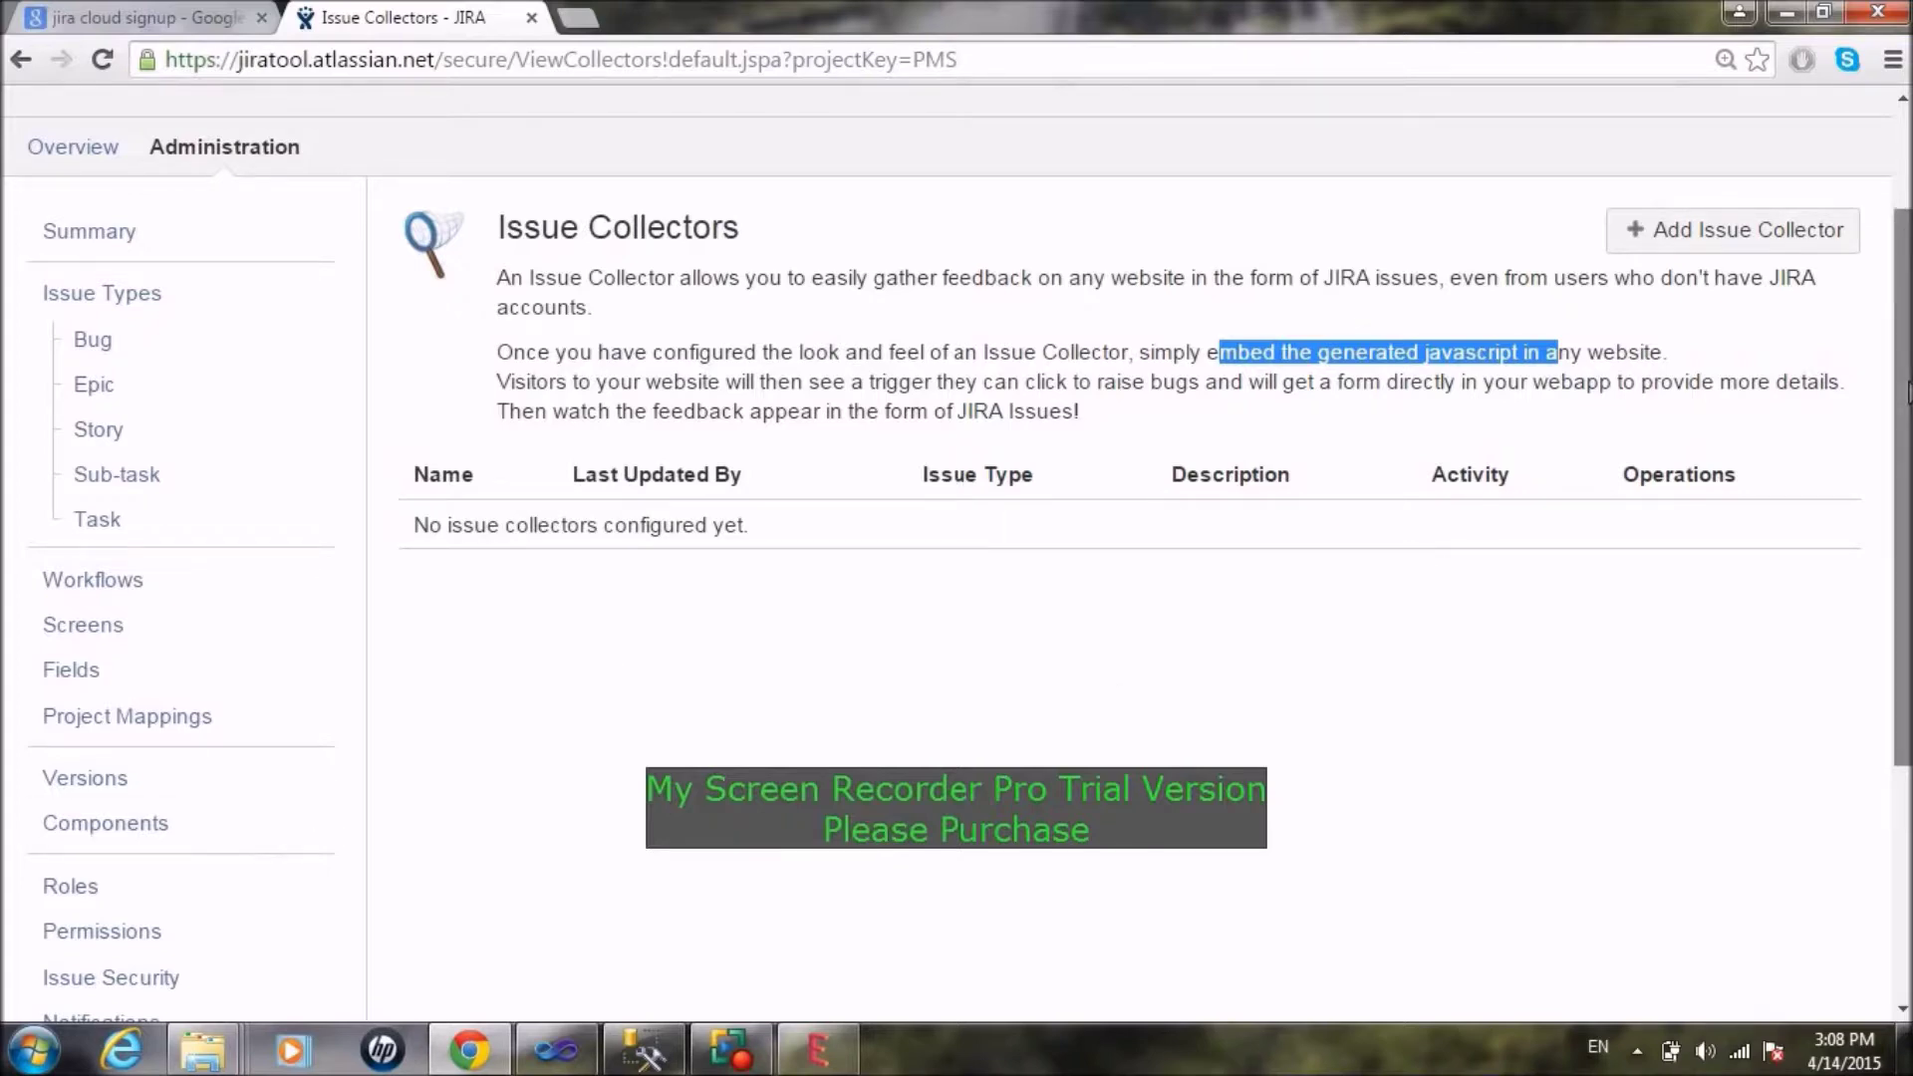
{"action": "scroll", "coordinate": [1901, 499], "scroll_direction": "down", "scroll_amount": 4}
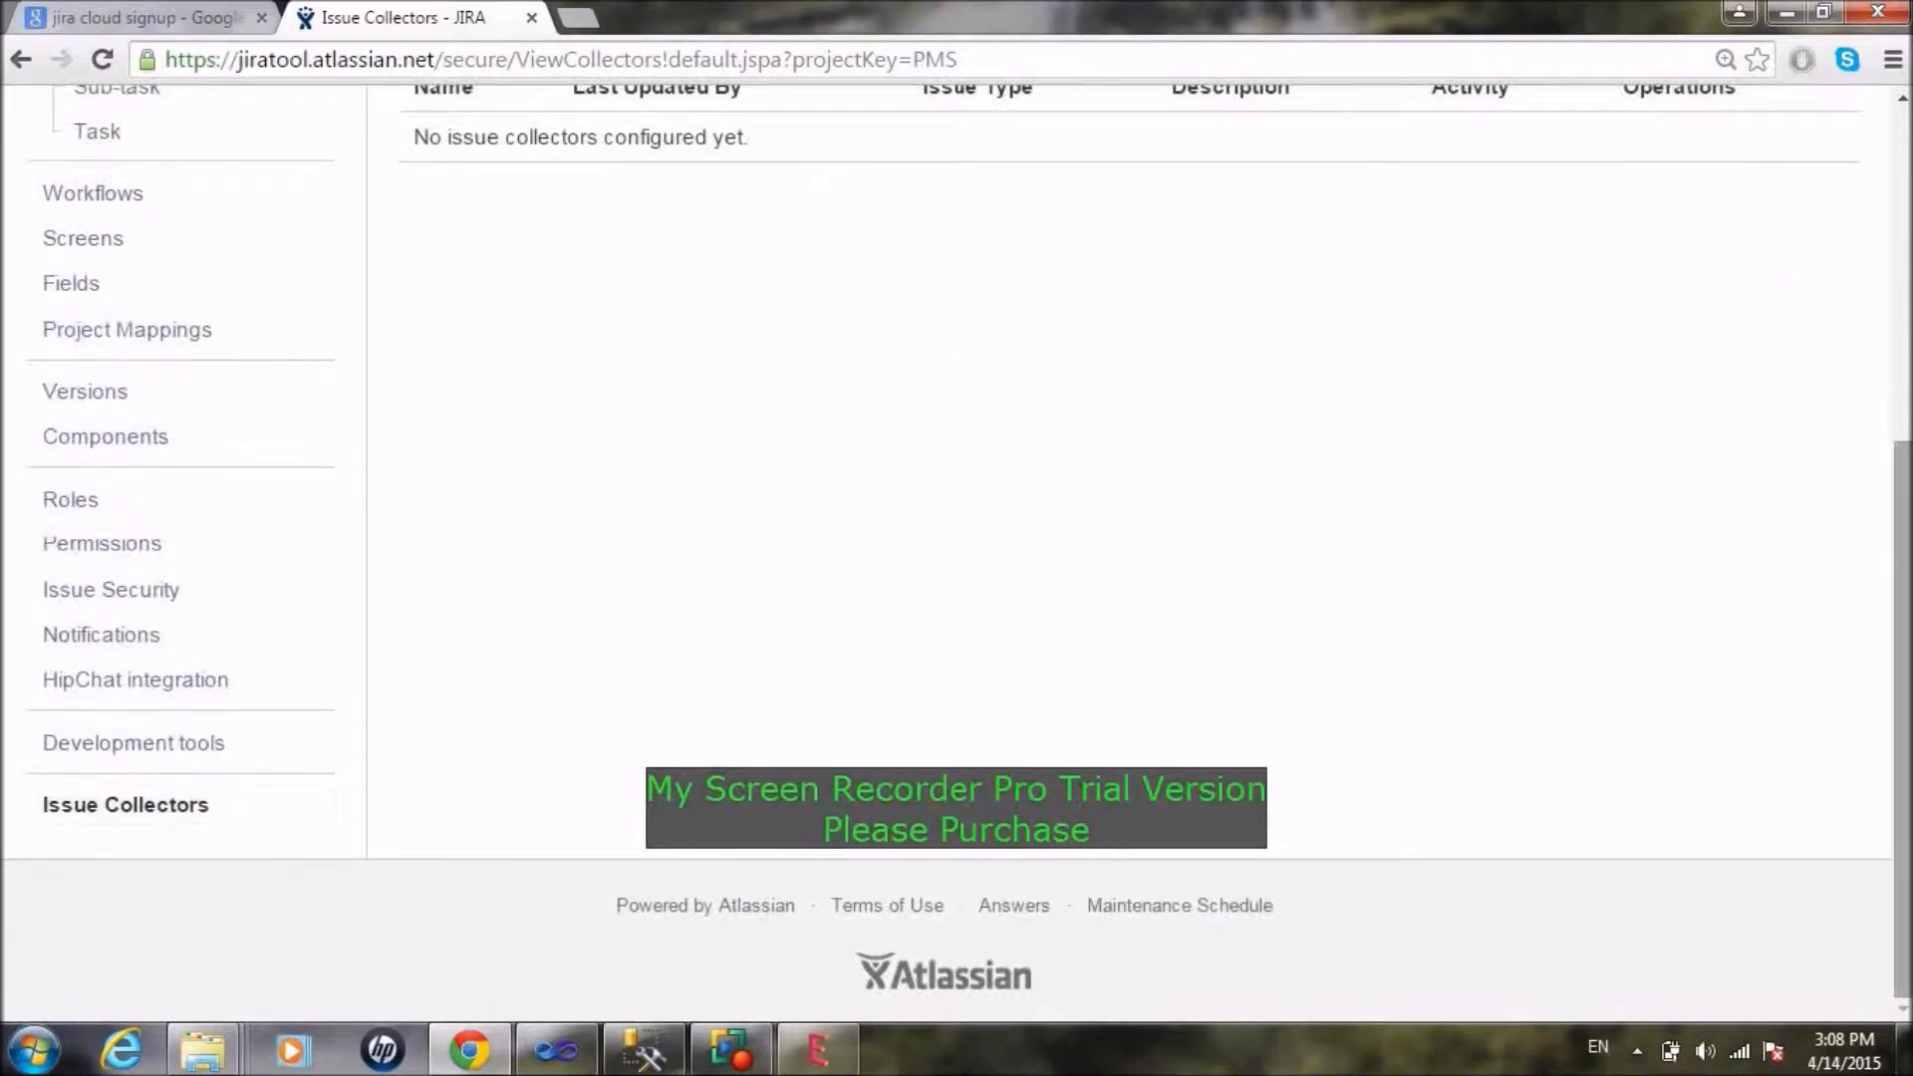
{"action": "left_click_drag", "start_coordinate": [1905, 688], "coordinate": [1903, 342]}
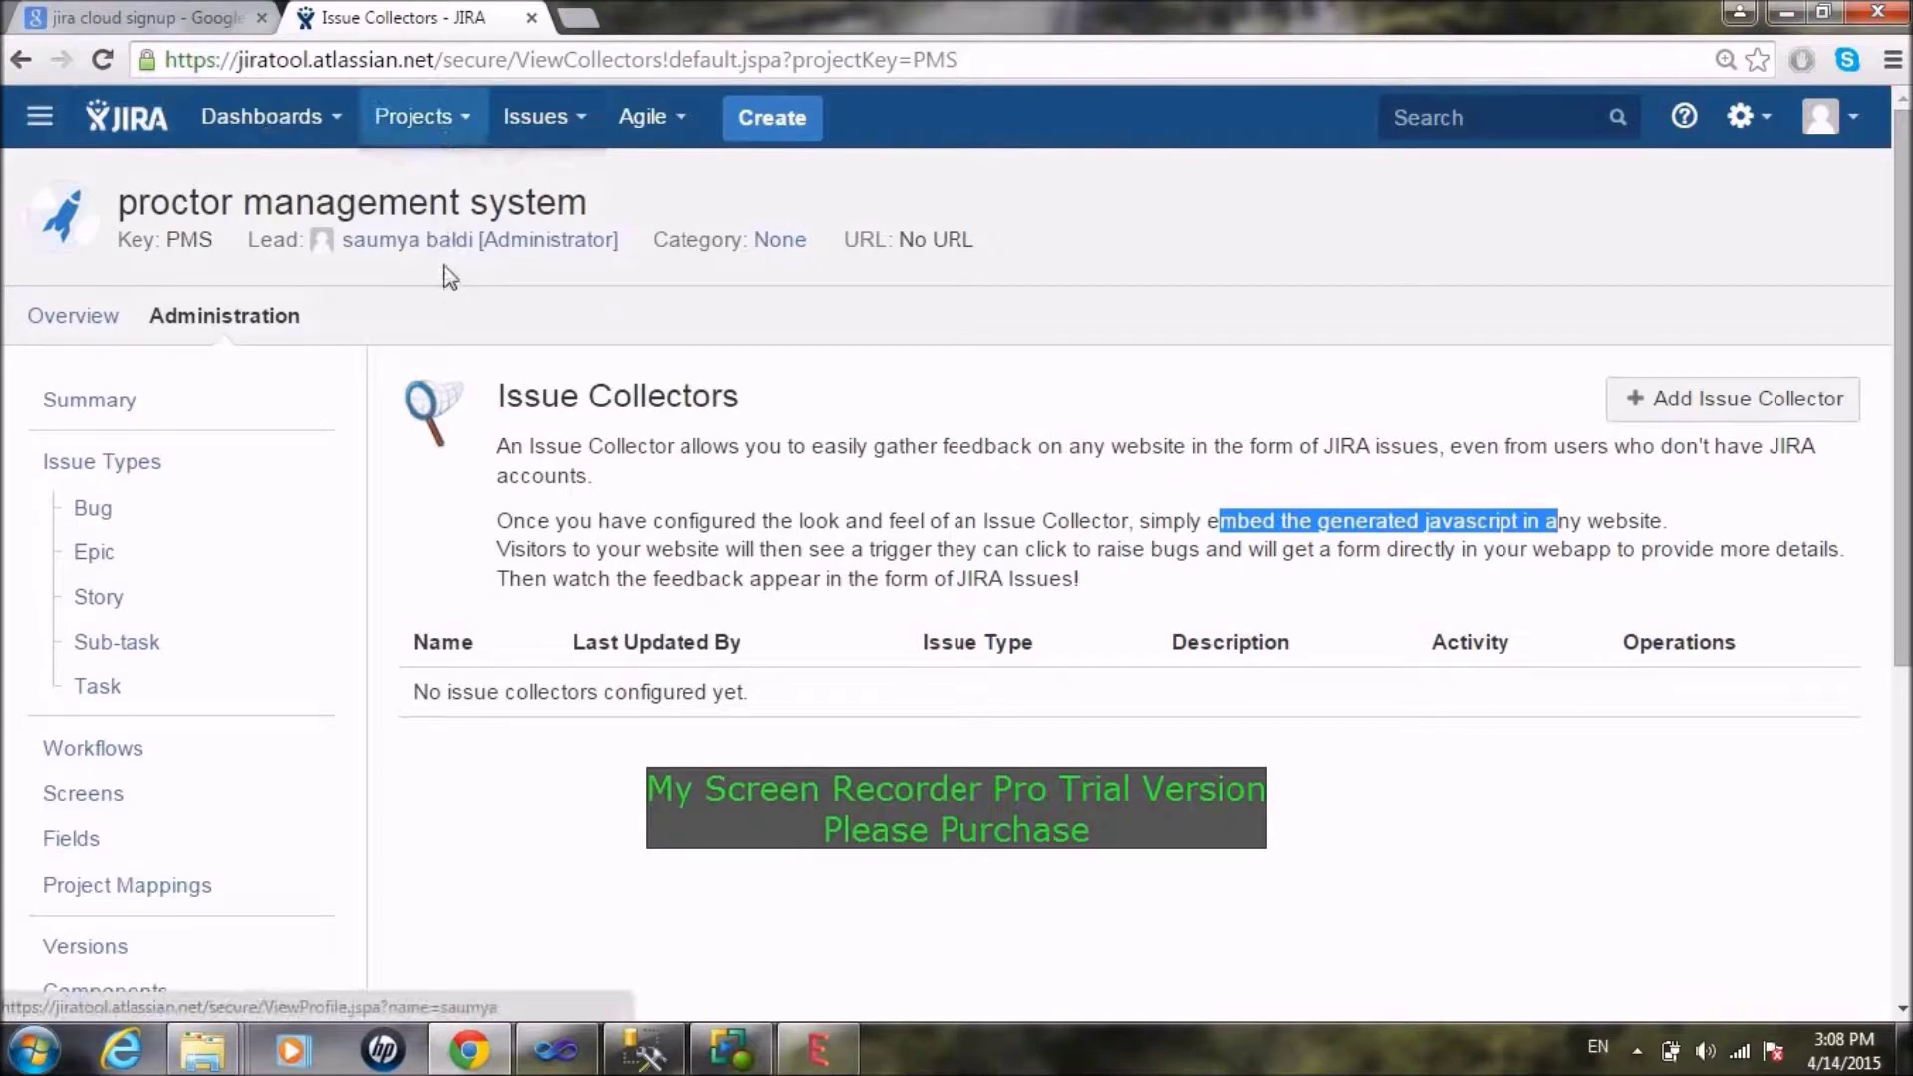
Step: Close the Projects menu unused and go to the PMS summary's Activity Stream
{"action": "left_click", "coordinate": [442, 121]}
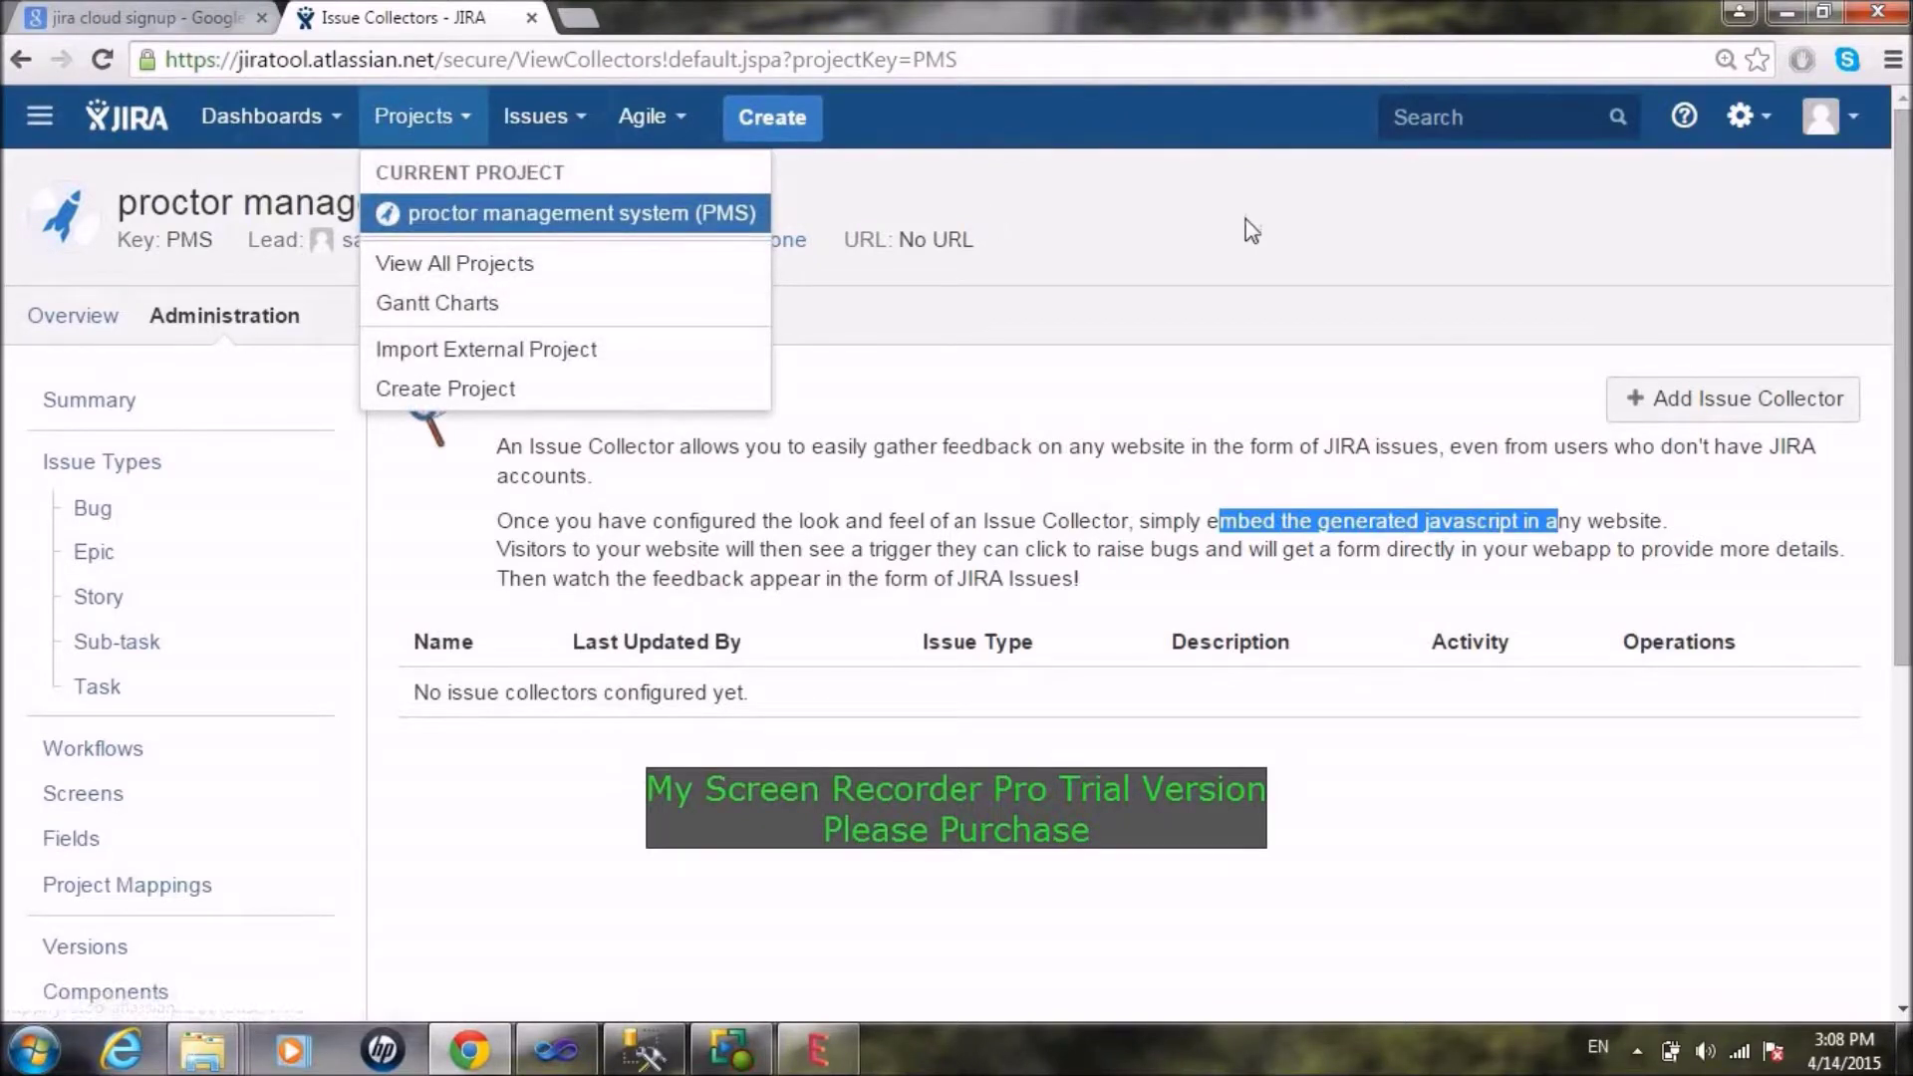
{"action": "left_click", "coordinate": [979, 879]}
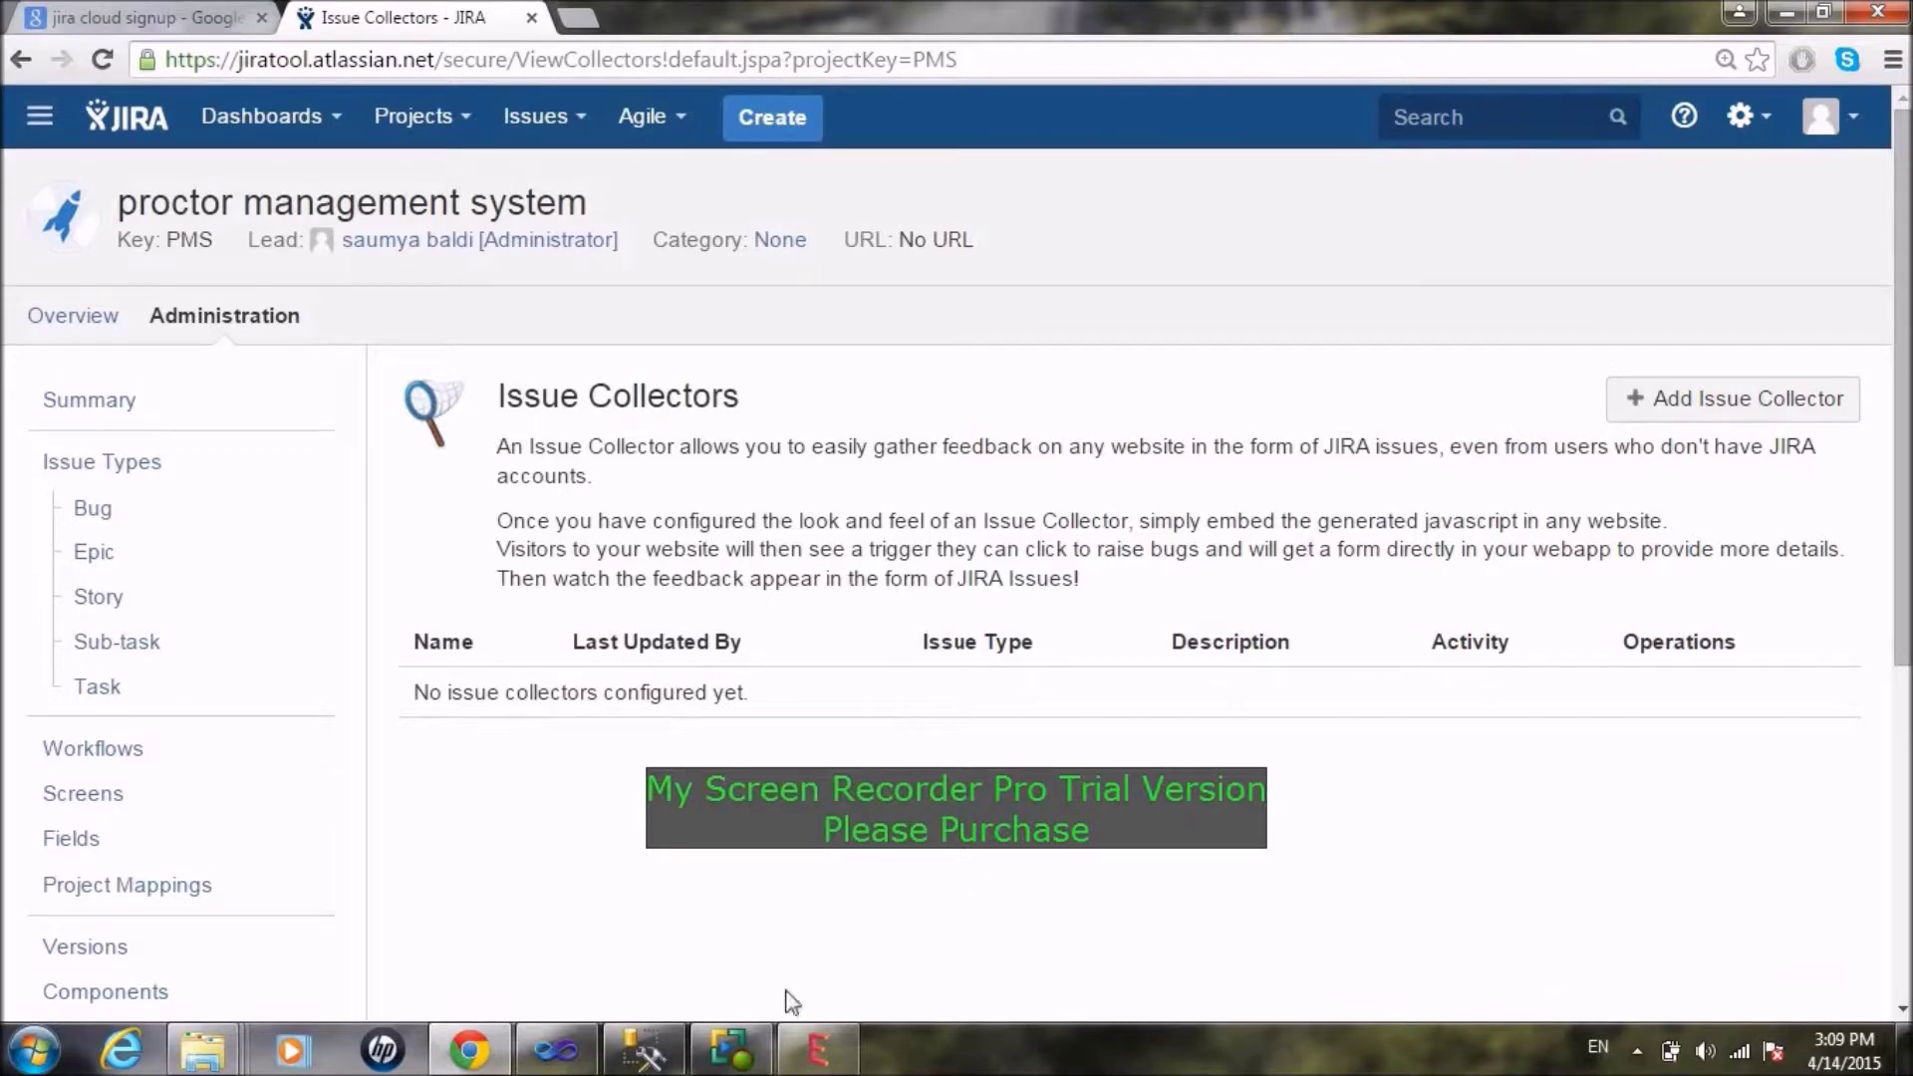
{"action": "left_click", "coordinate": [730, 1049]}
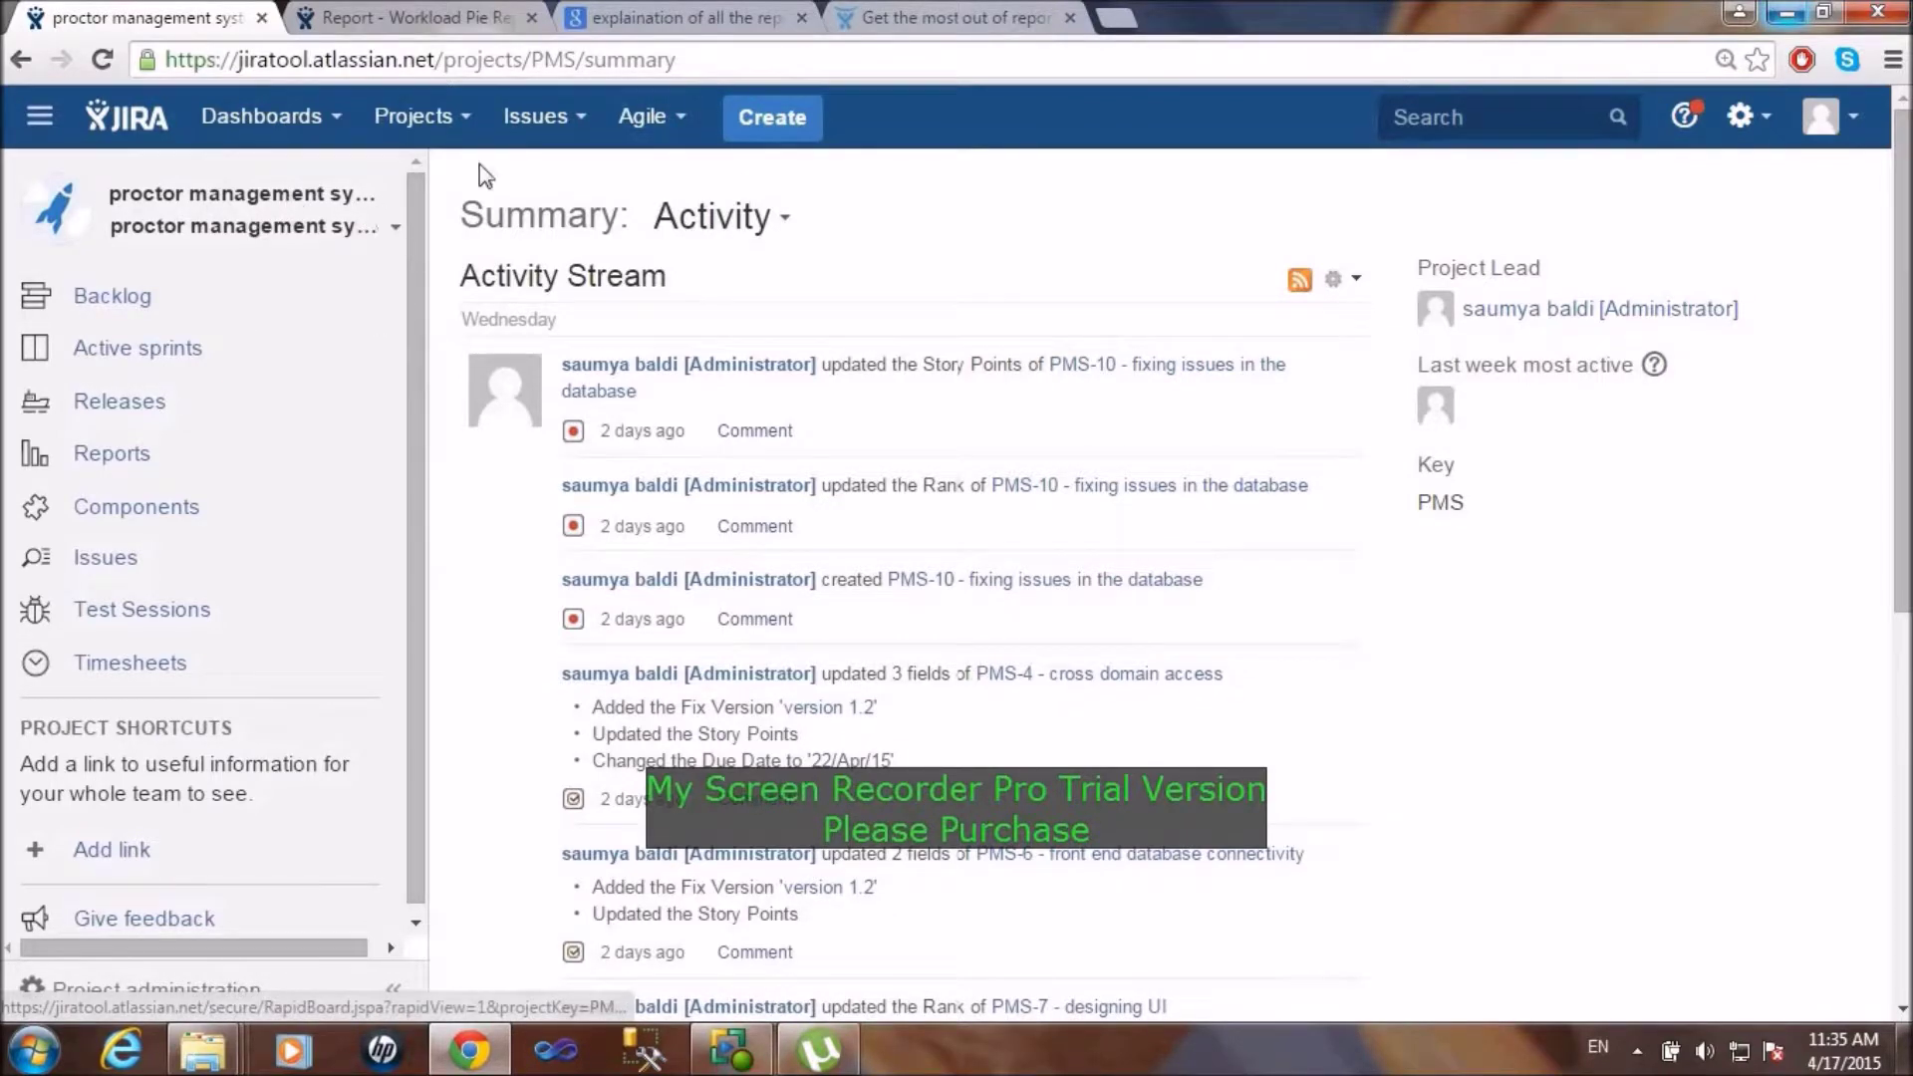
Step: Cancel the new-project dialog and go to the PMS backlog listing four issues
{"action": "left_click", "coordinate": [464, 130]}
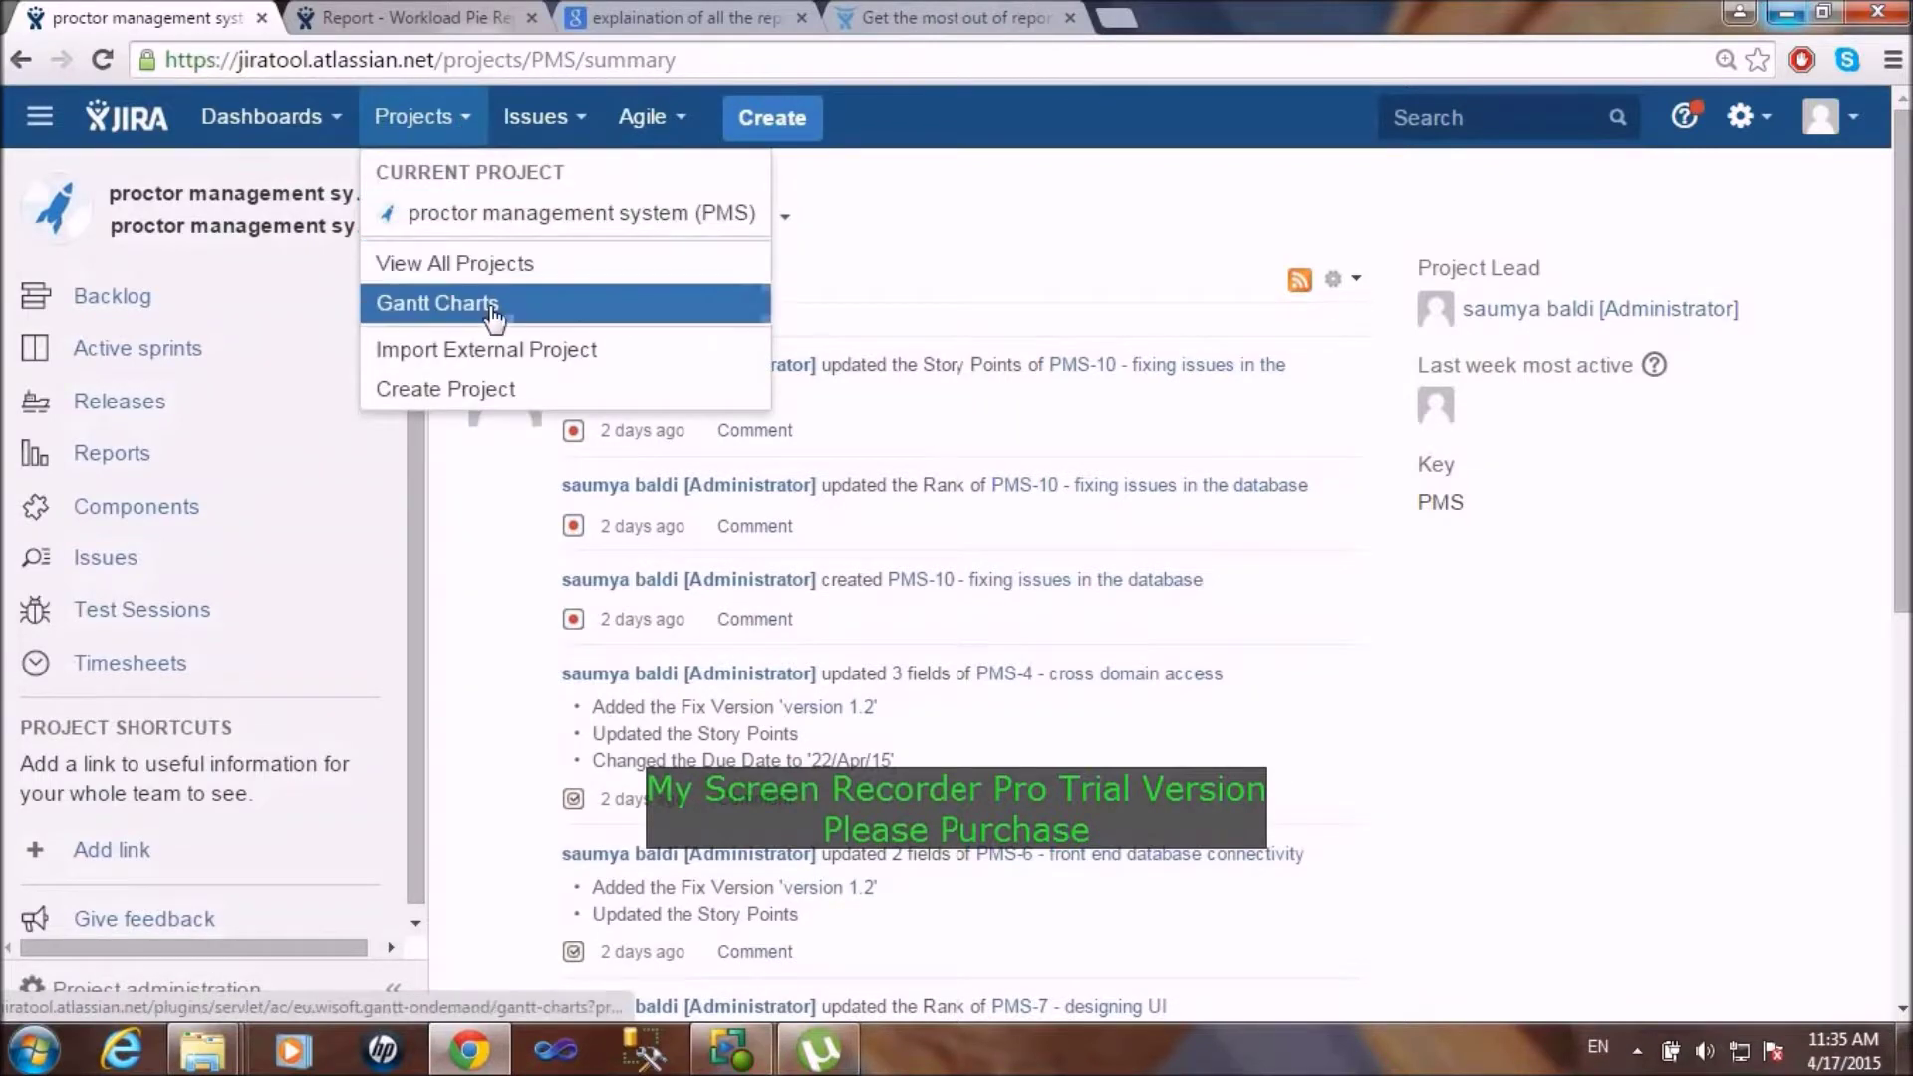
{"action": "left_click", "coordinate": [468, 386]}
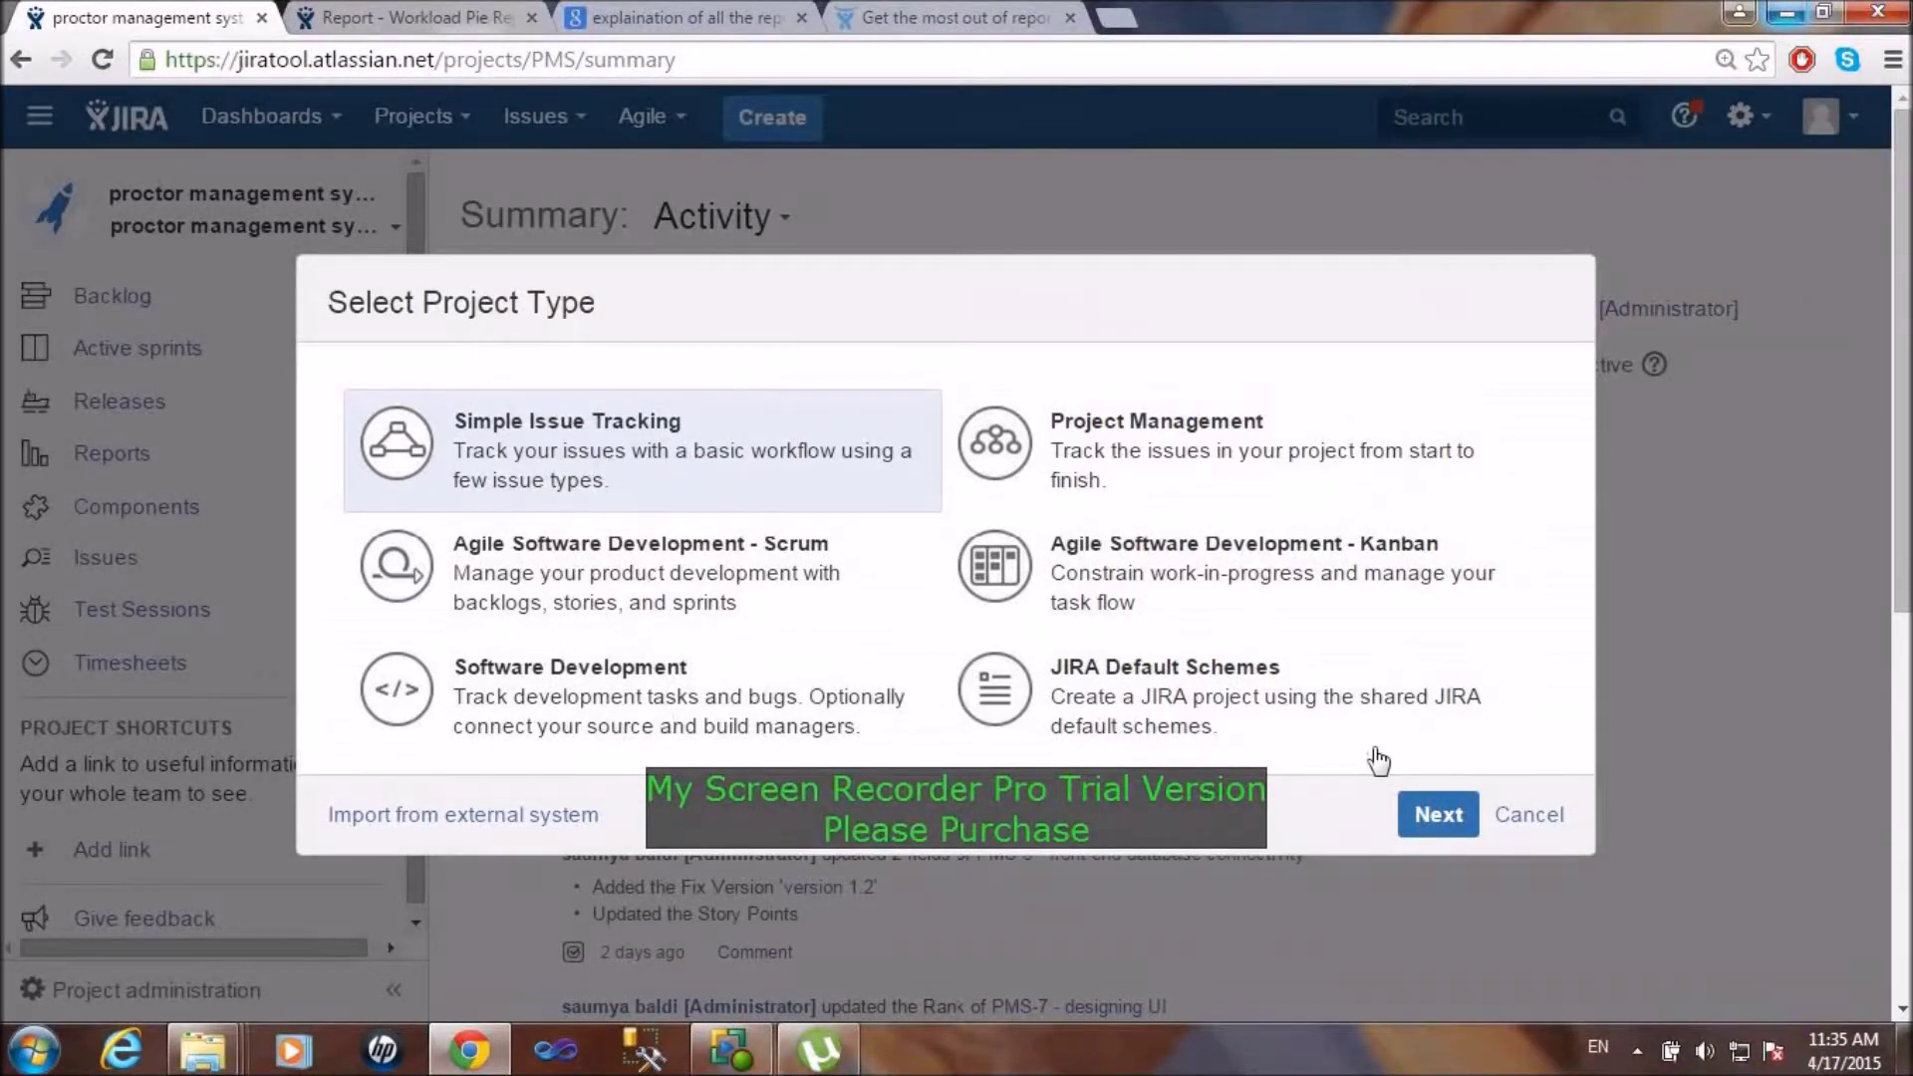
{"action": "left_click", "coordinate": [1544, 823]}
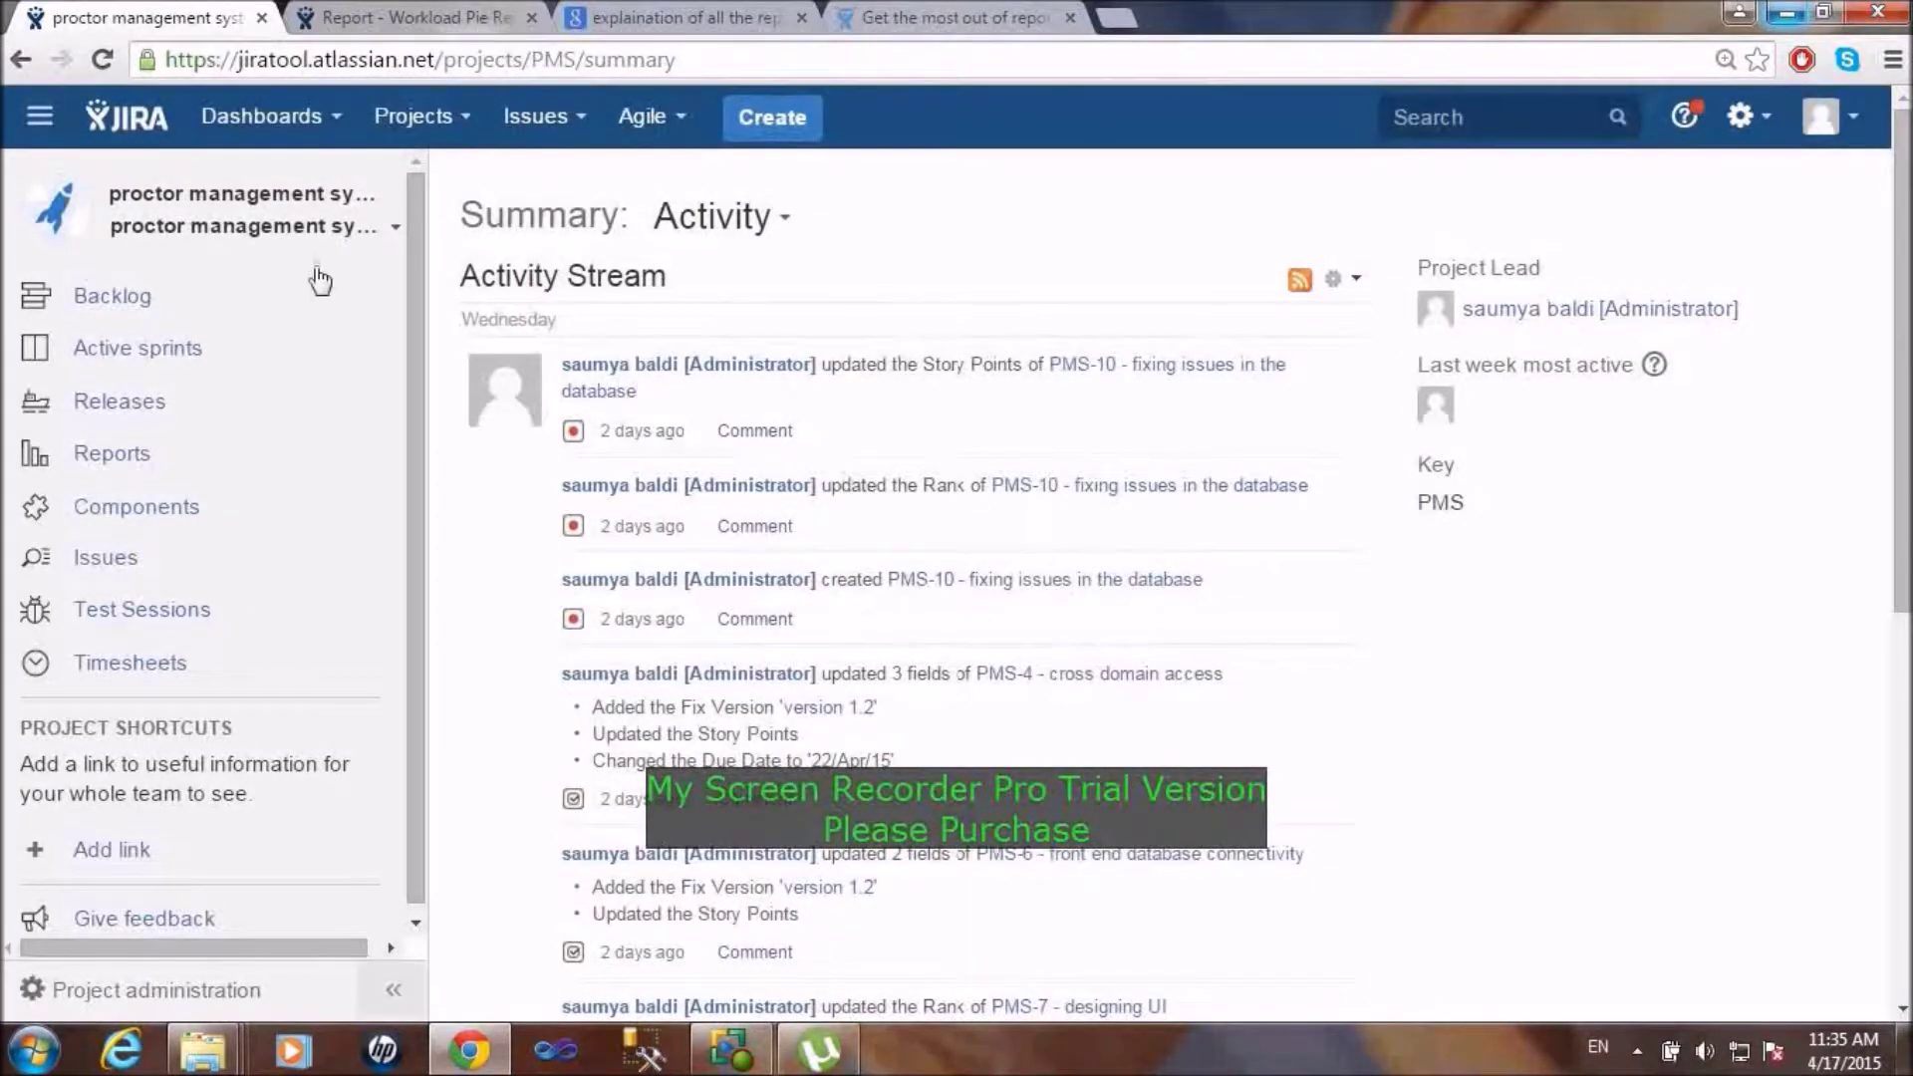
{"action": "left_click", "coordinate": [140, 301]}
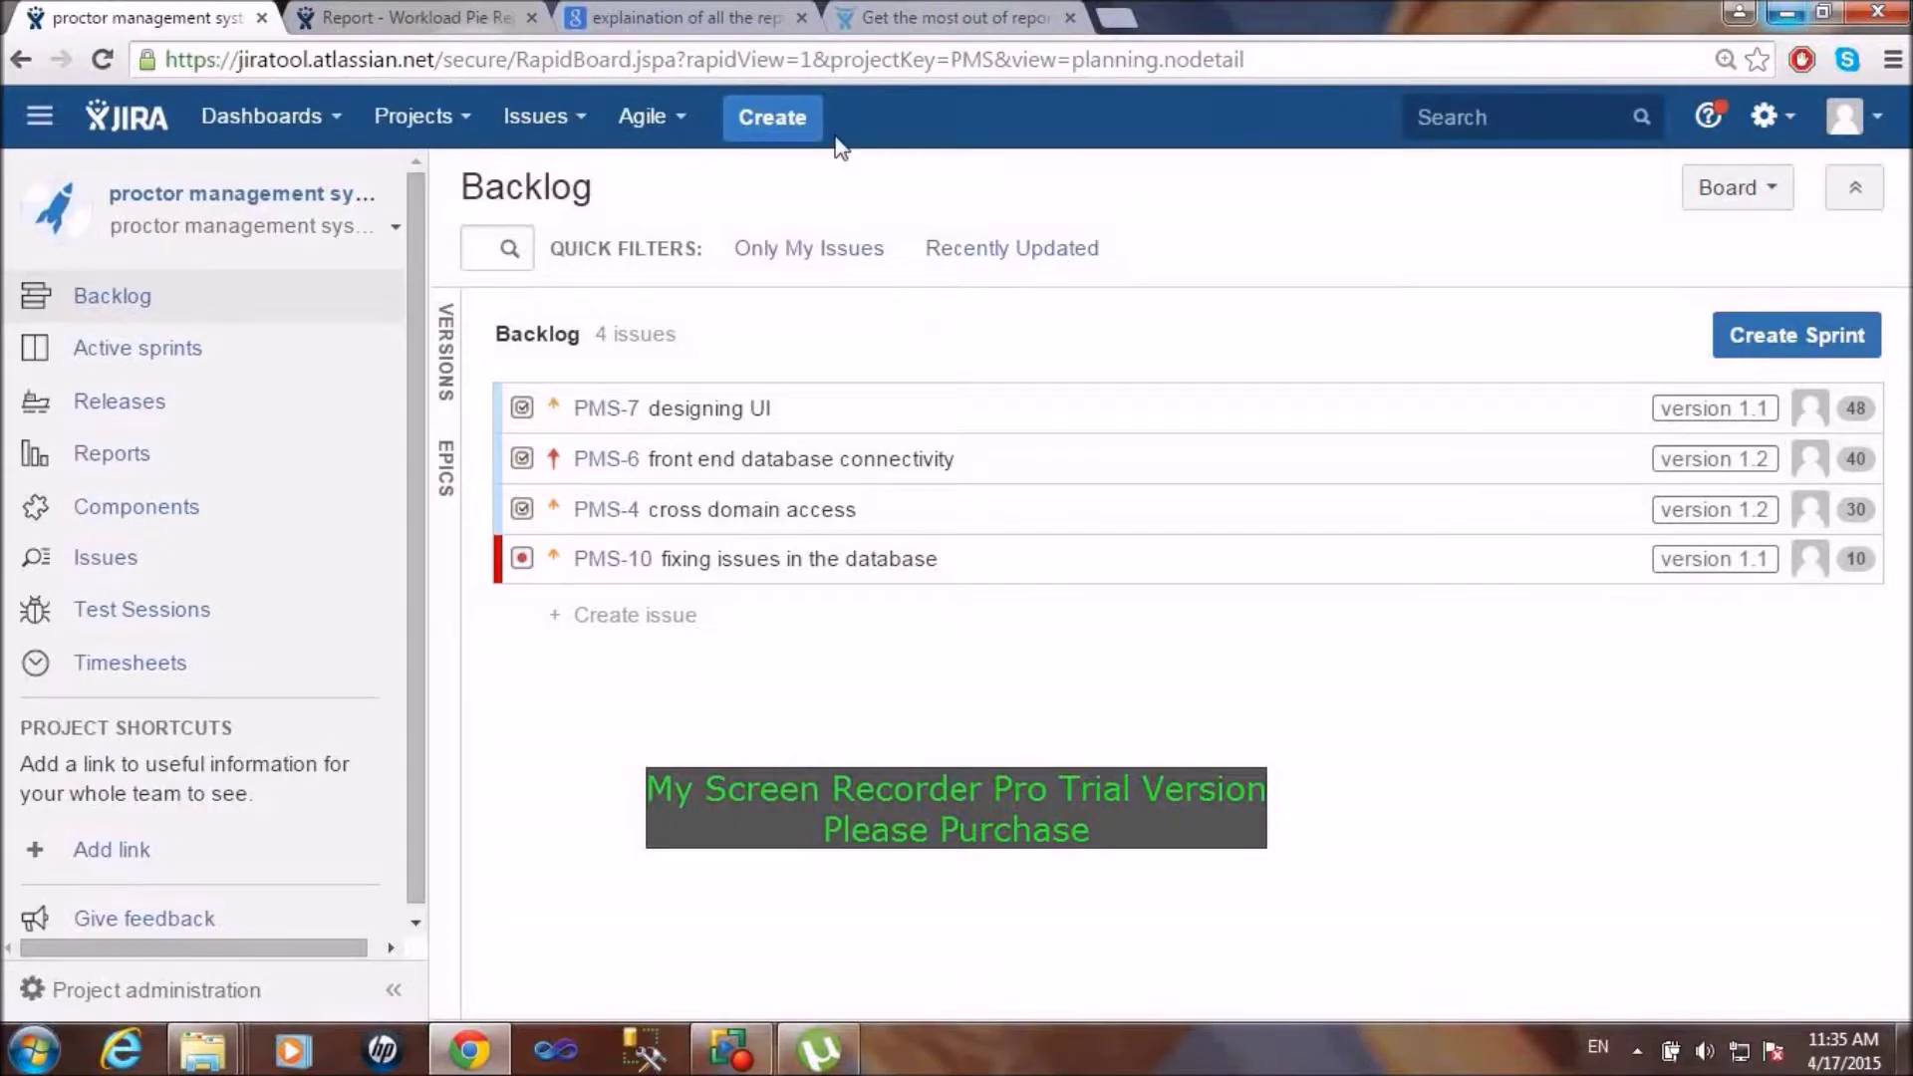
Step: Start a new Task issue with the summary 'redisgning the layout'
{"action": "left_click", "coordinate": [789, 118]}
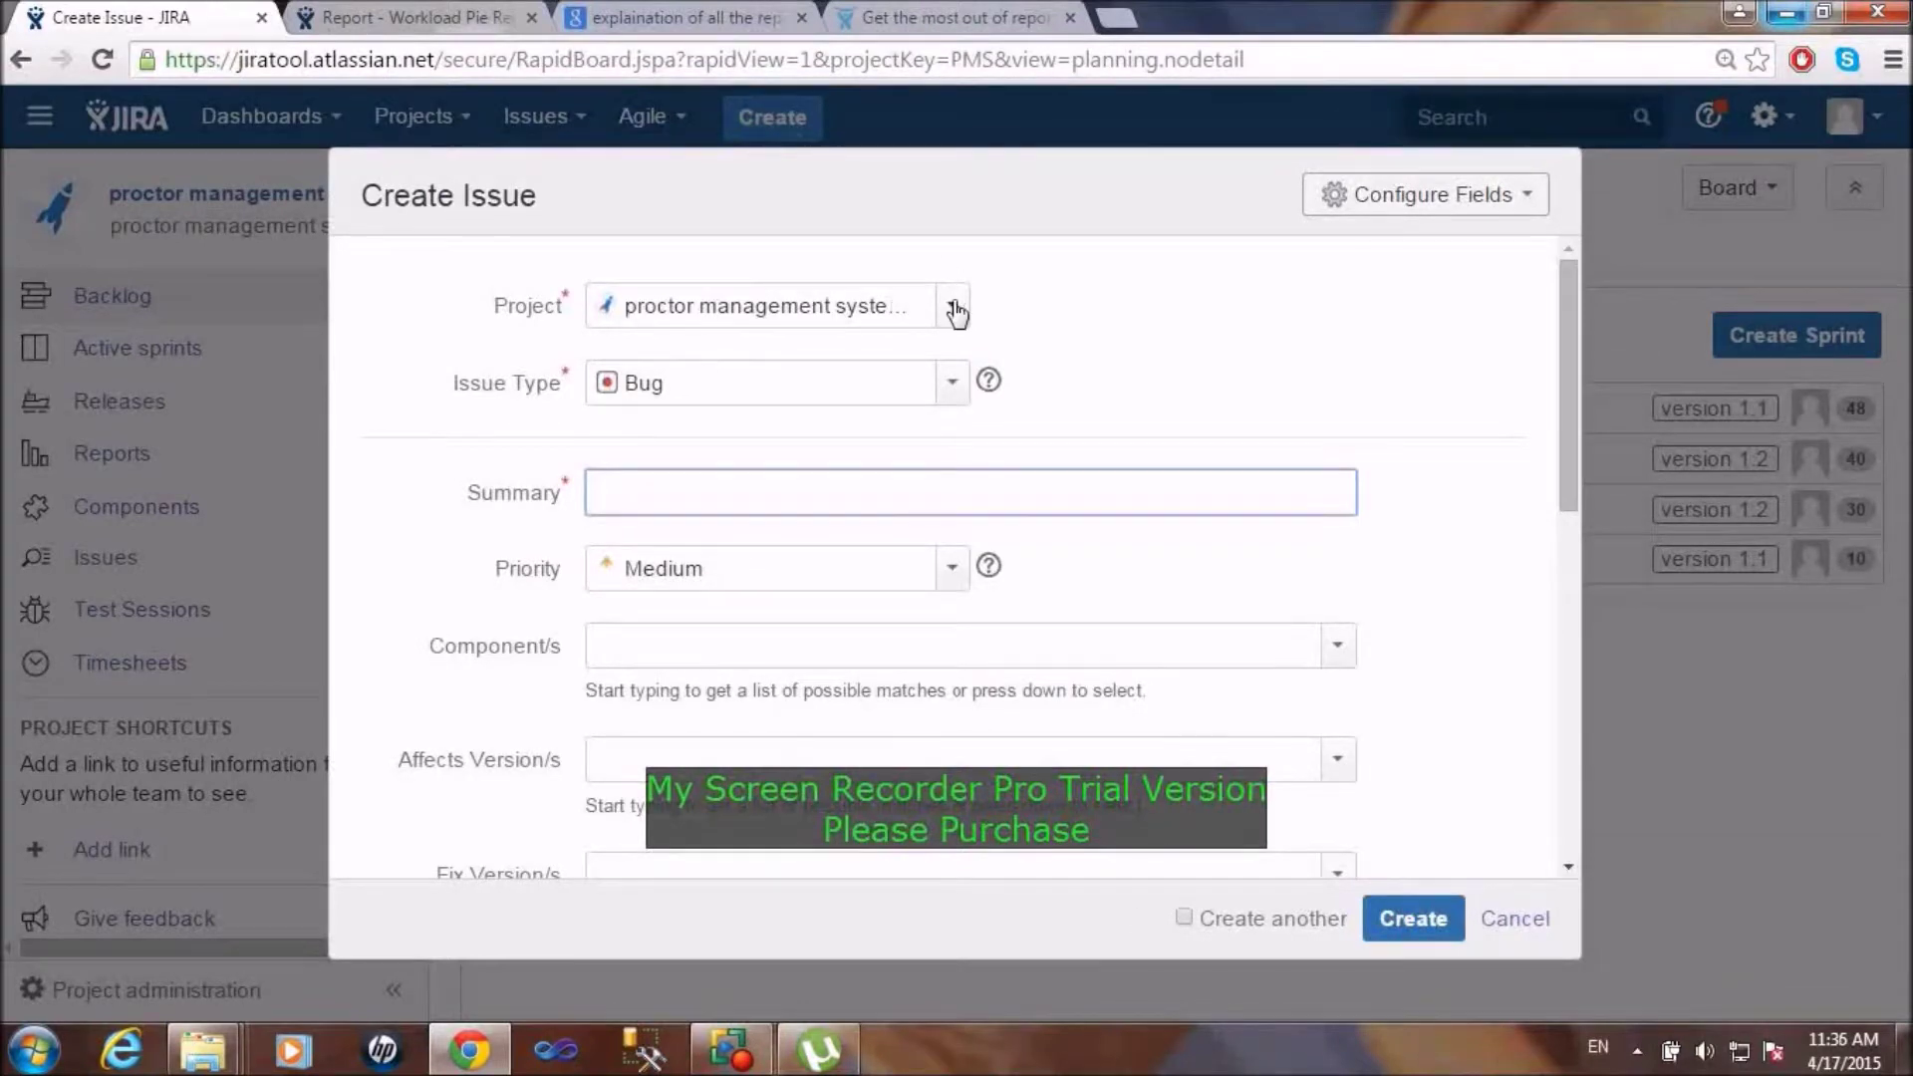
{"action": "left_click", "coordinate": [947, 397]}
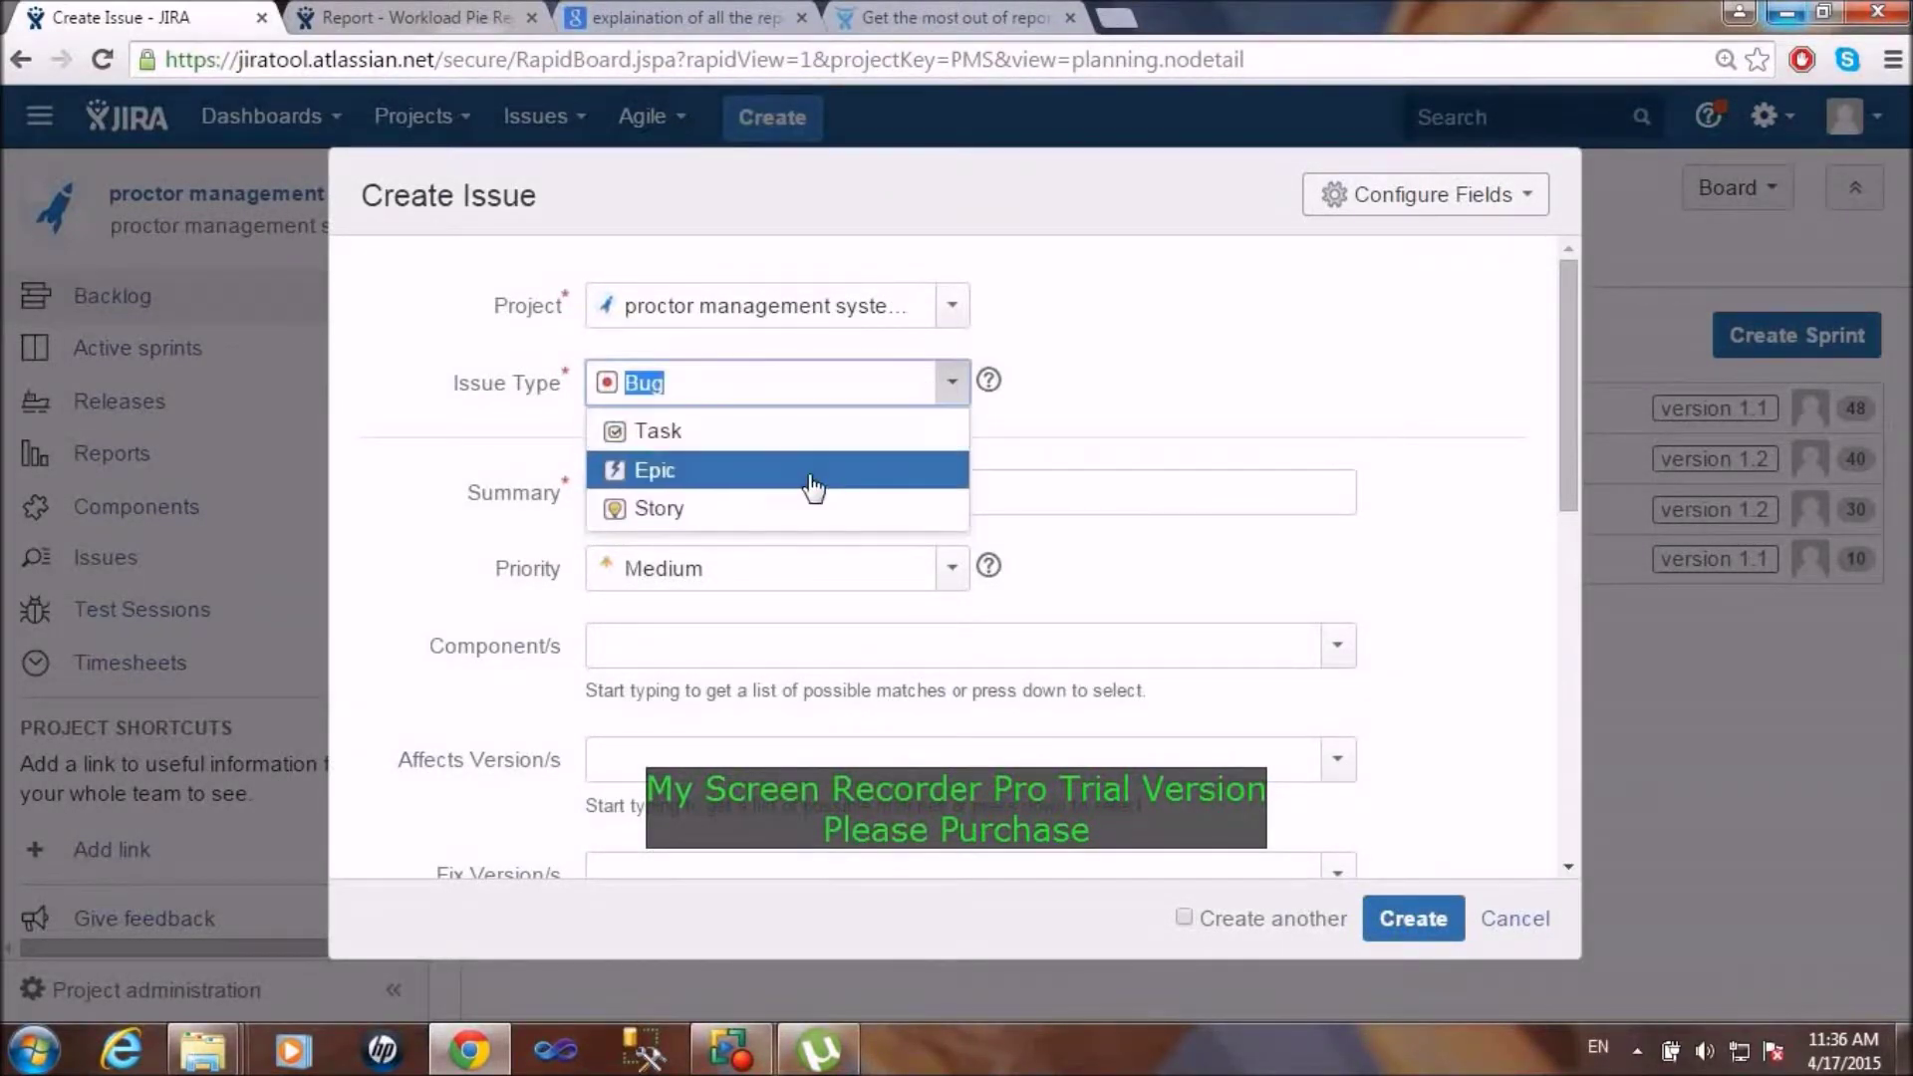
{"action": "left_click", "coordinate": [825, 436]}
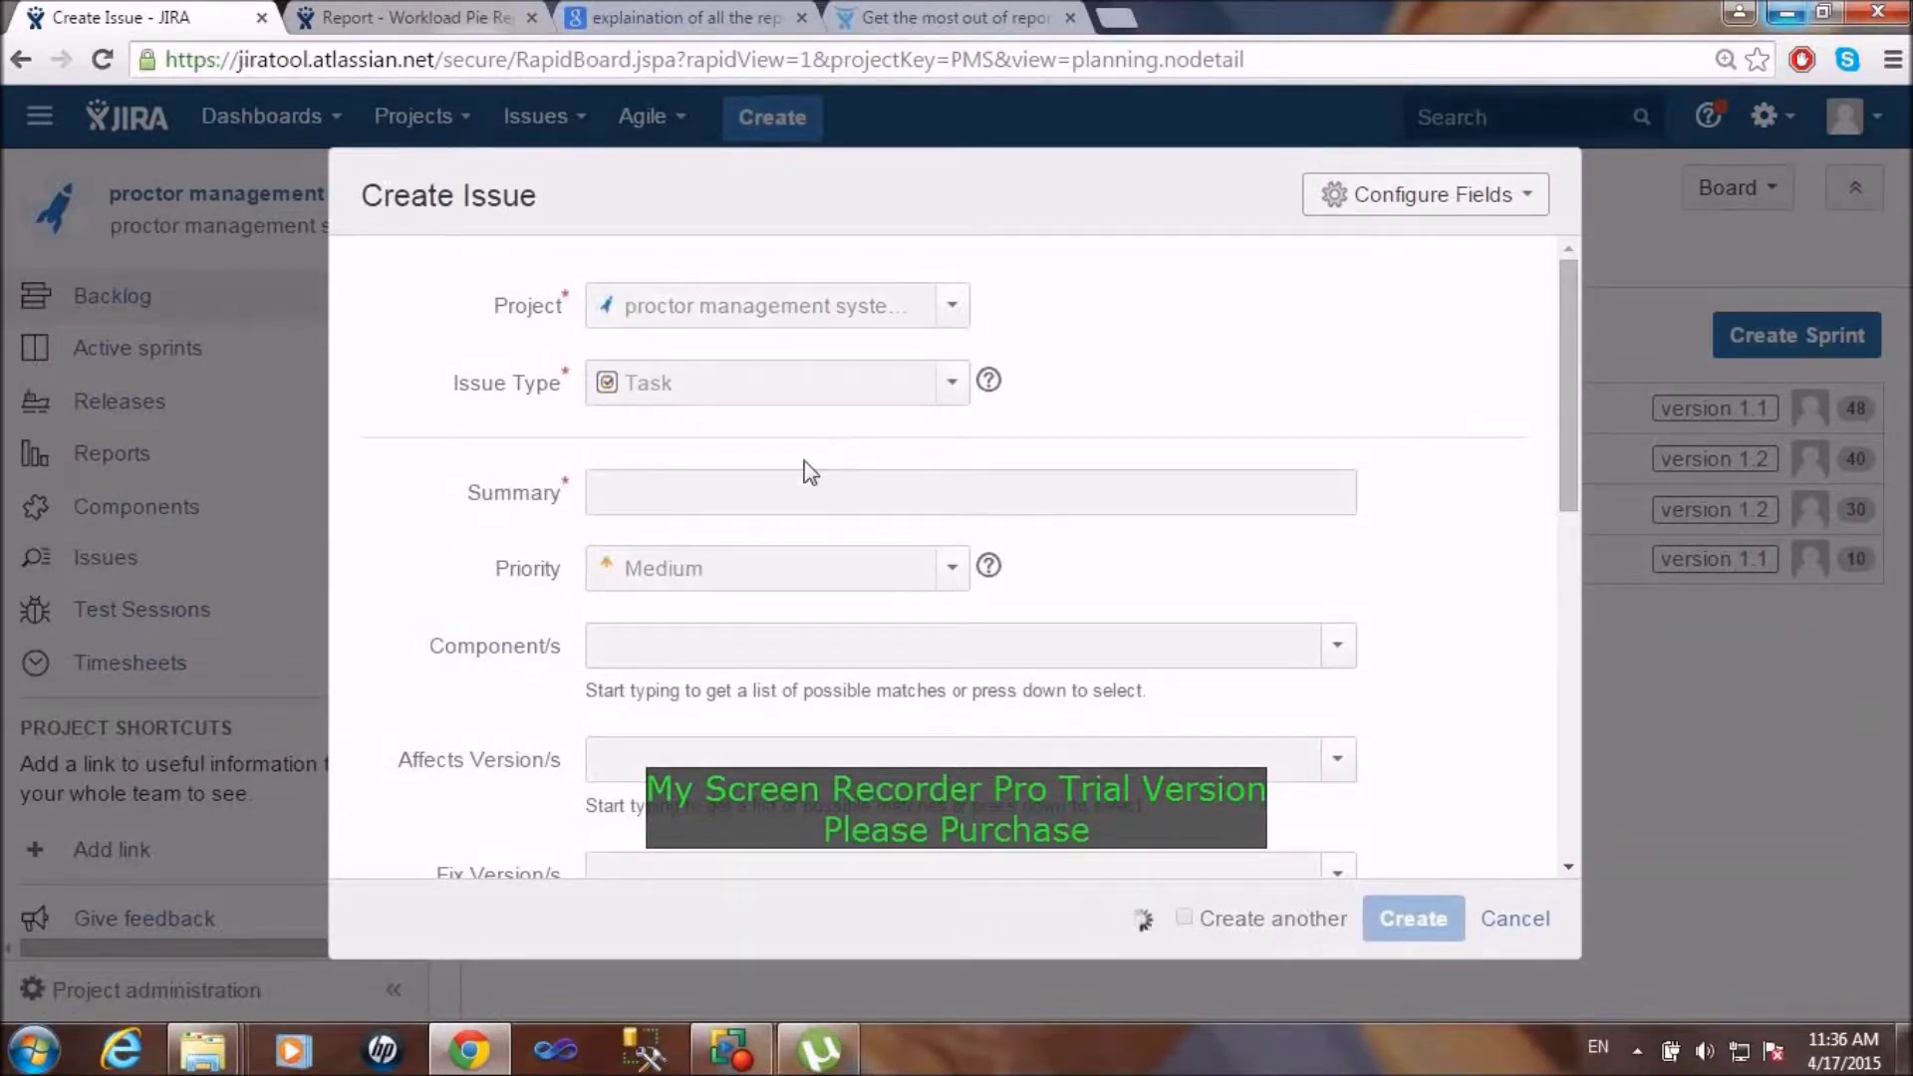
{"action": "left_click", "coordinate": [634, 489]}
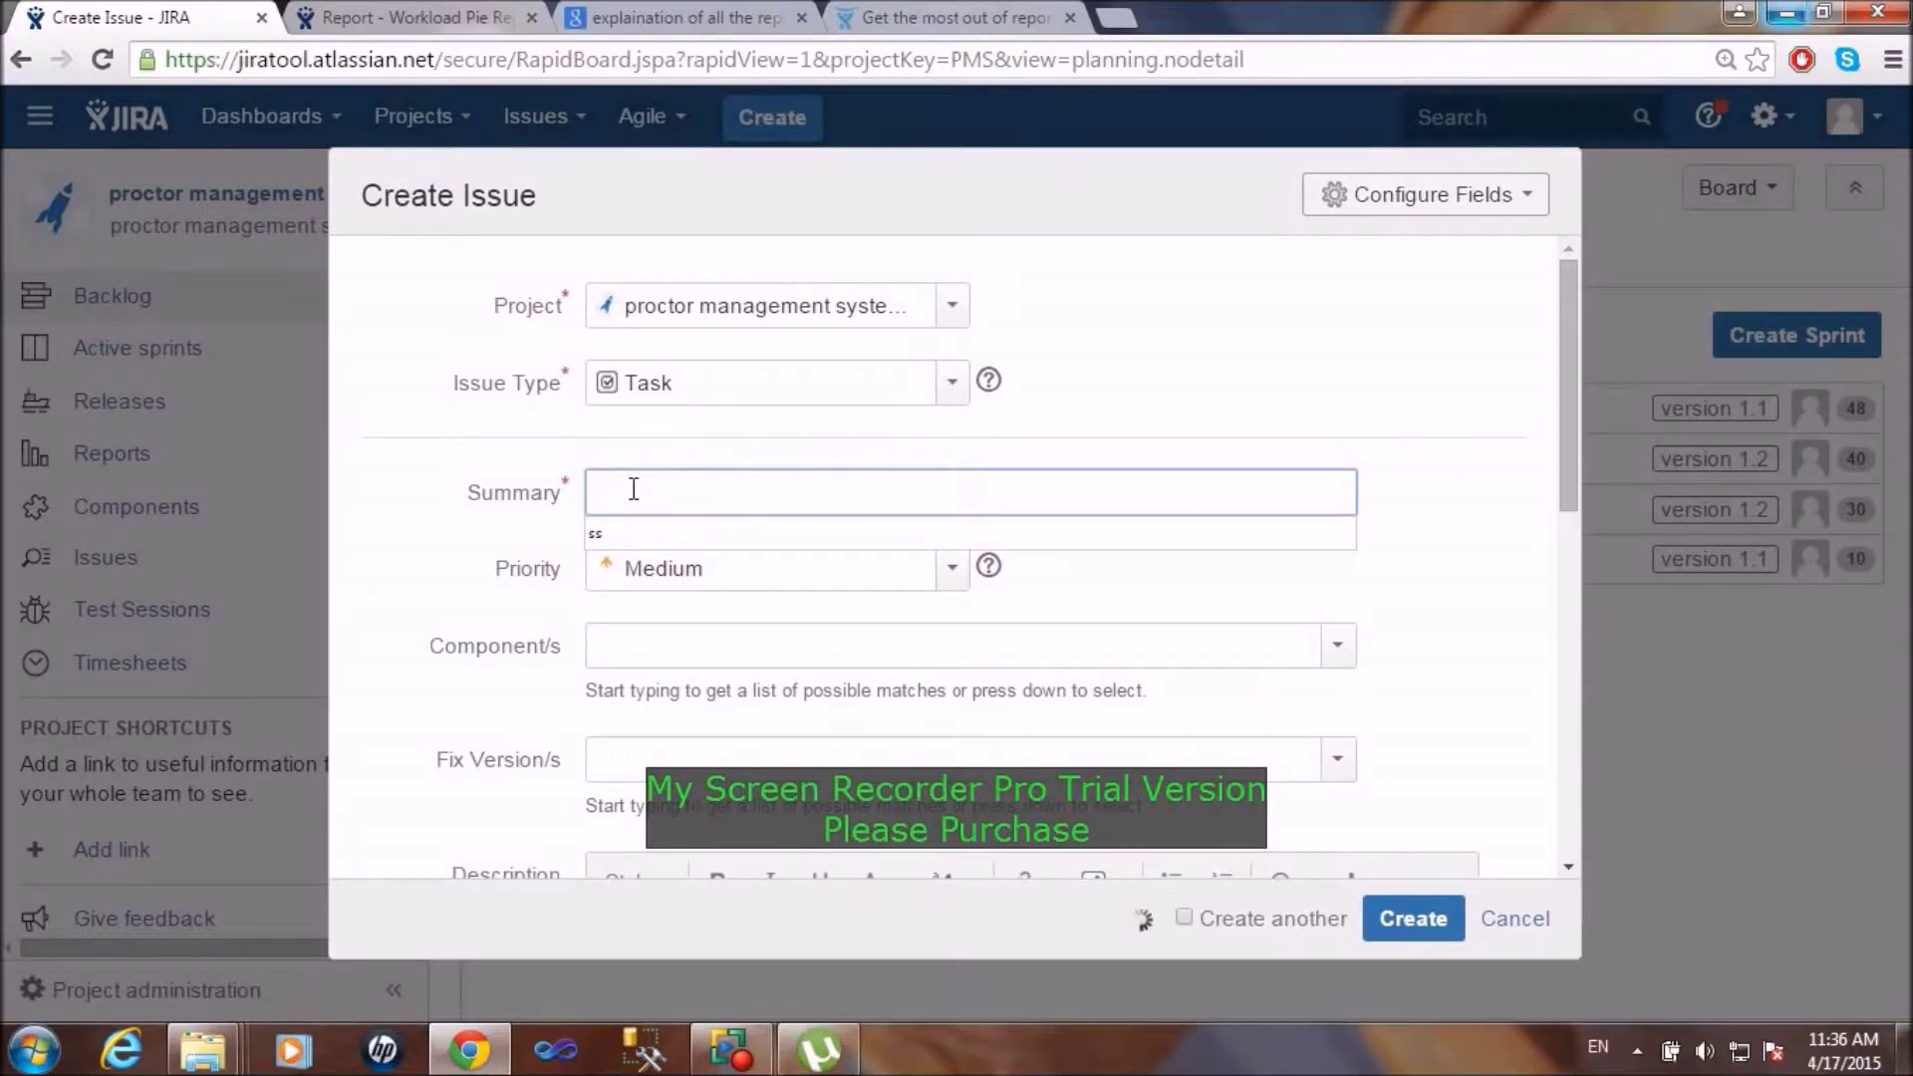
{"action": "type", "text": "redis"}
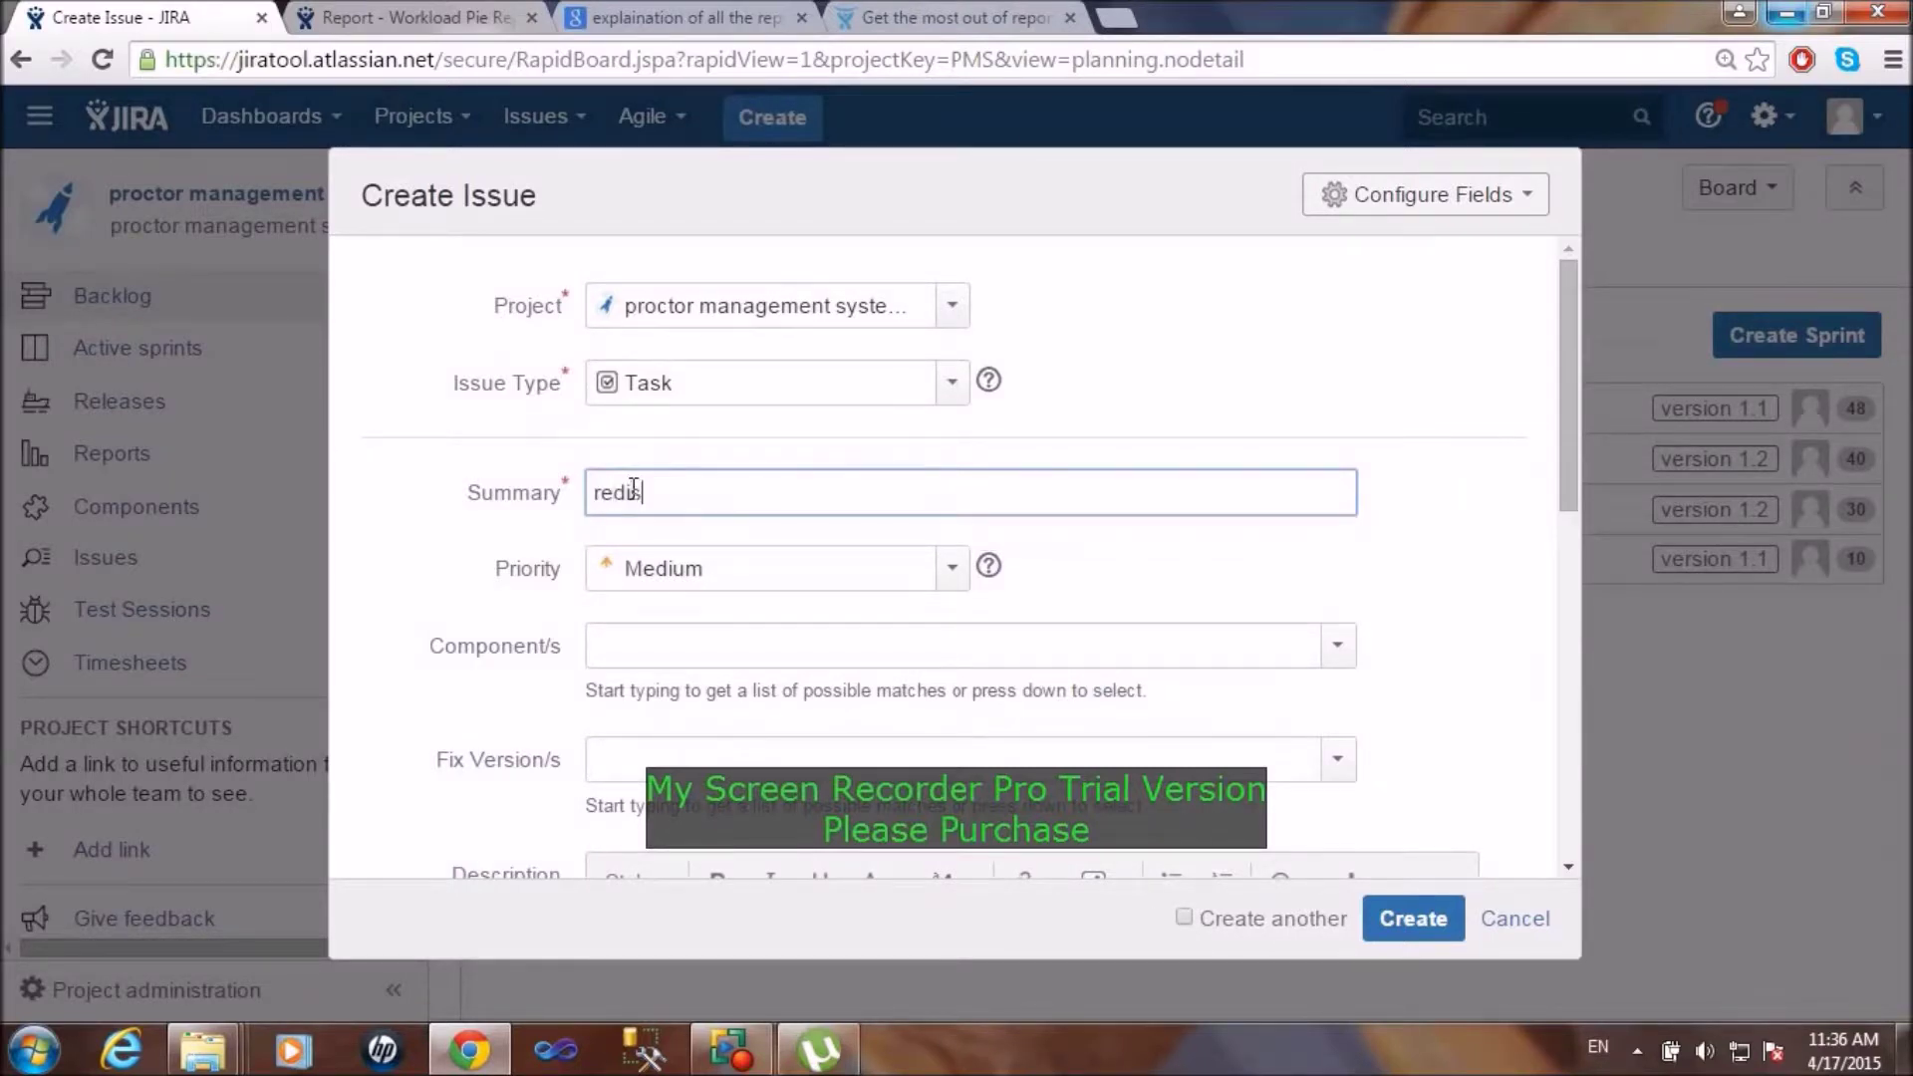
{"action": "key", "text": "BackSpace"}
{"action": "type", "text": "sgnint"}
{"action": "key", "text": "BackSpace"}
{"action": "type", "text": "g the layout"}
Step: Assign the UI component to the new issue
{"action": "left_click", "coordinate": [1337, 646]}
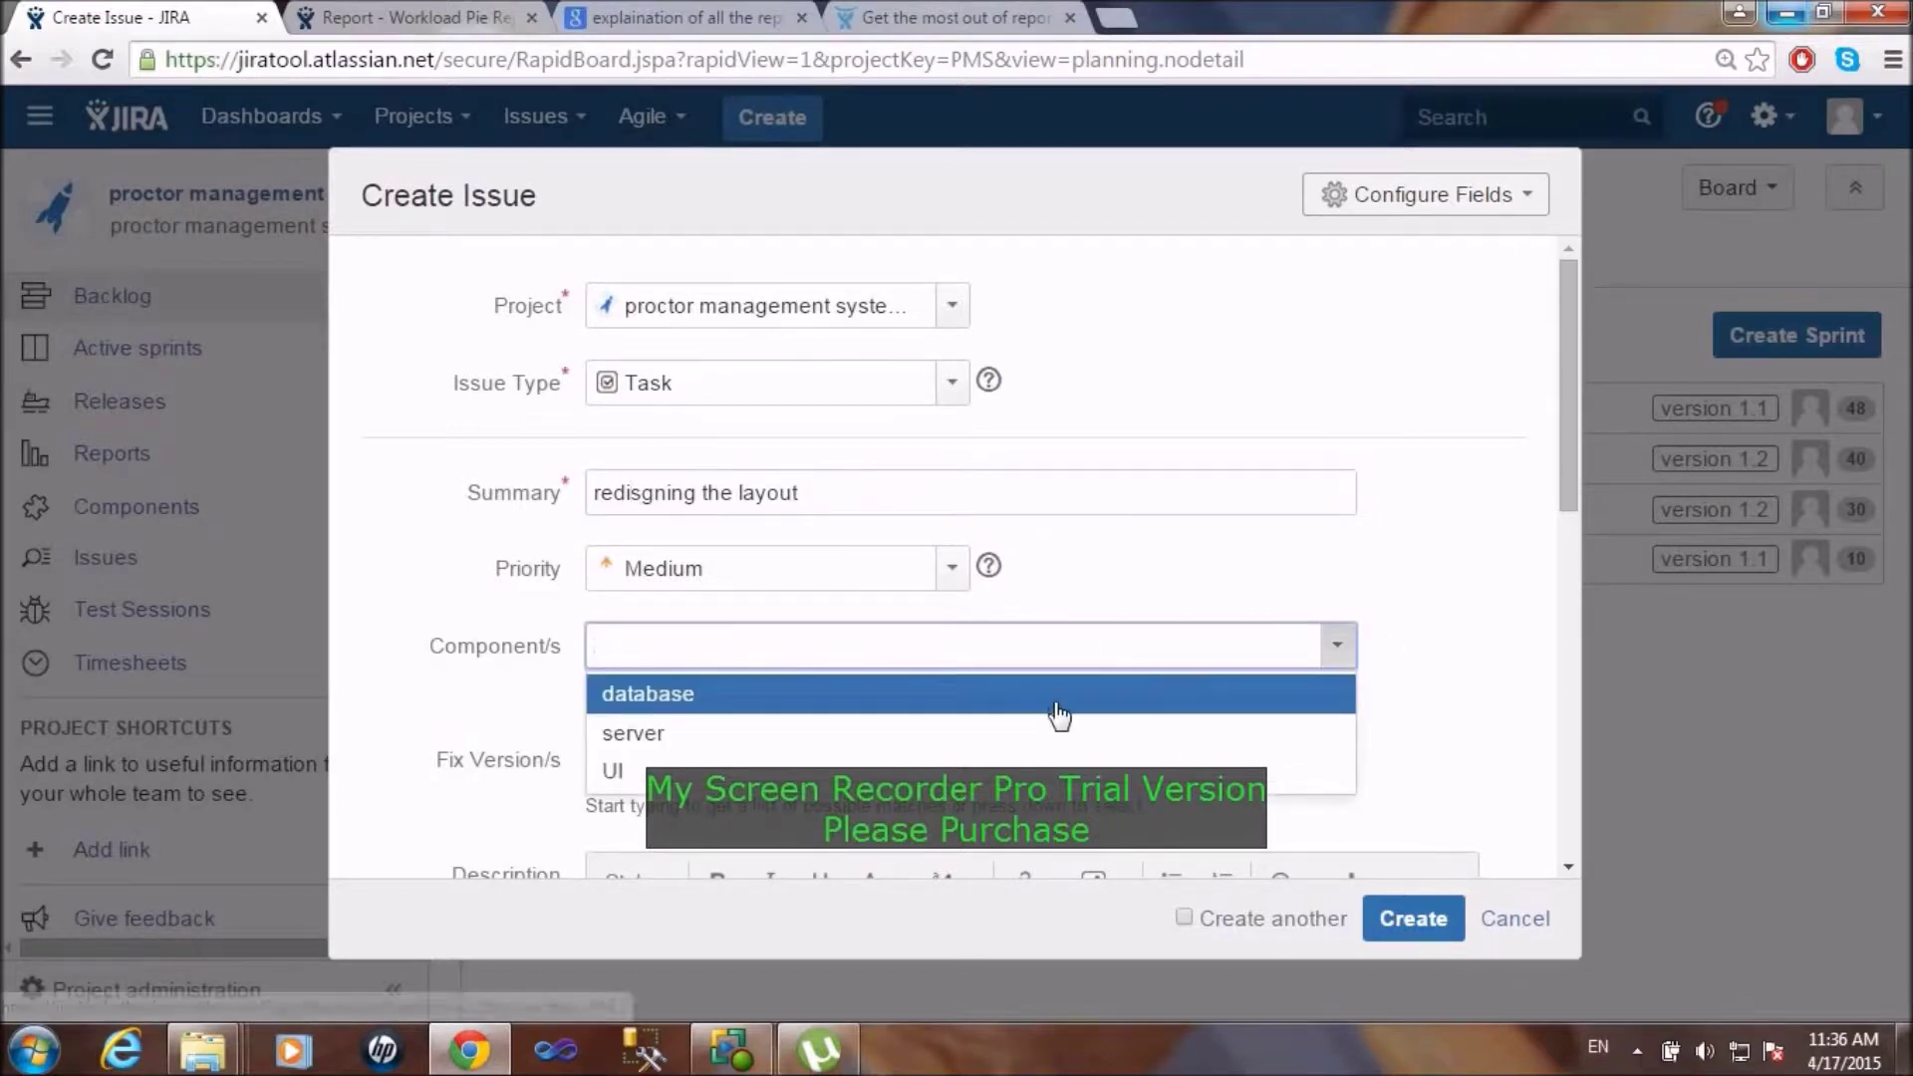
{"action": "left_click", "coordinate": [952, 777]}
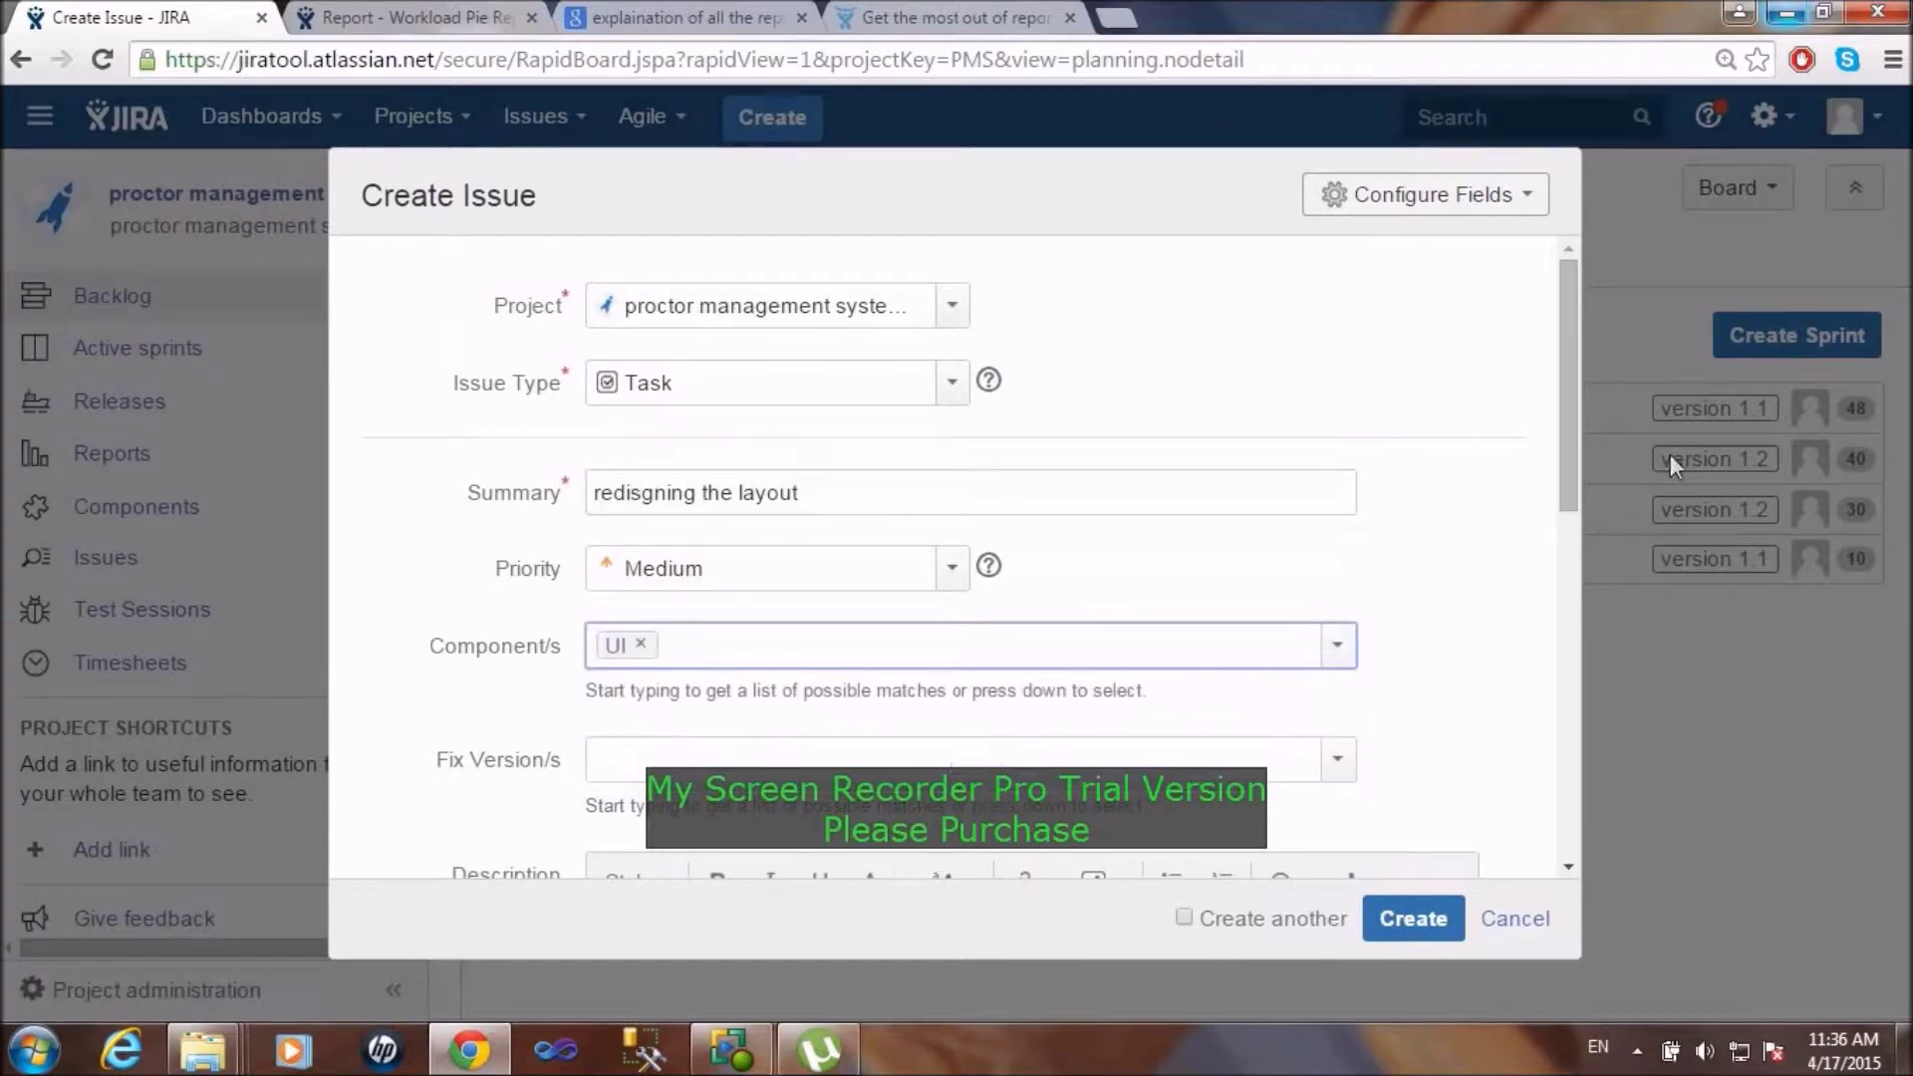
{"action": "left_click_drag", "start_coordinate": [1556, 412], "coordinate": [1588, 603]}
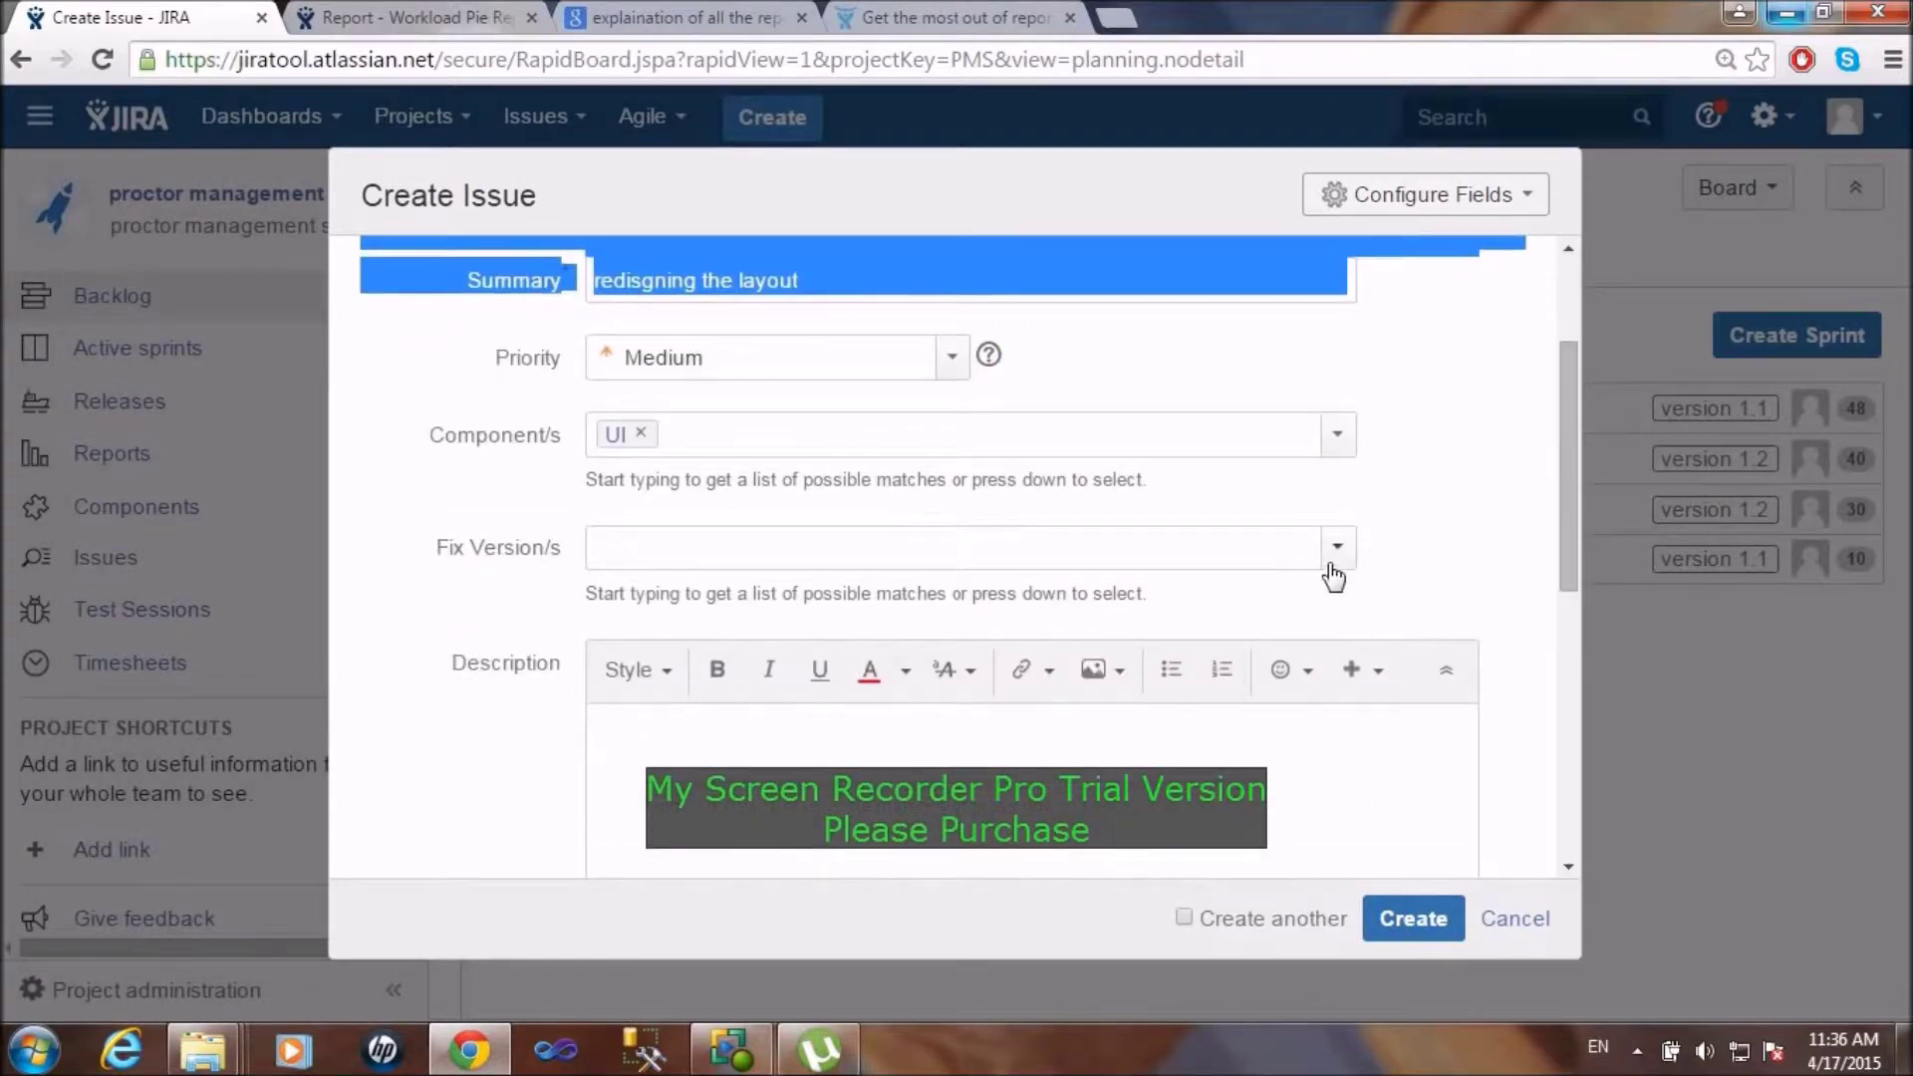
Step: Set fix version 1.2 and the description 'improving UI'
{"action": "left_click", "coordinate": [1333, 554]}
{"action": "left_click", "coordinate": [1069, 675]}
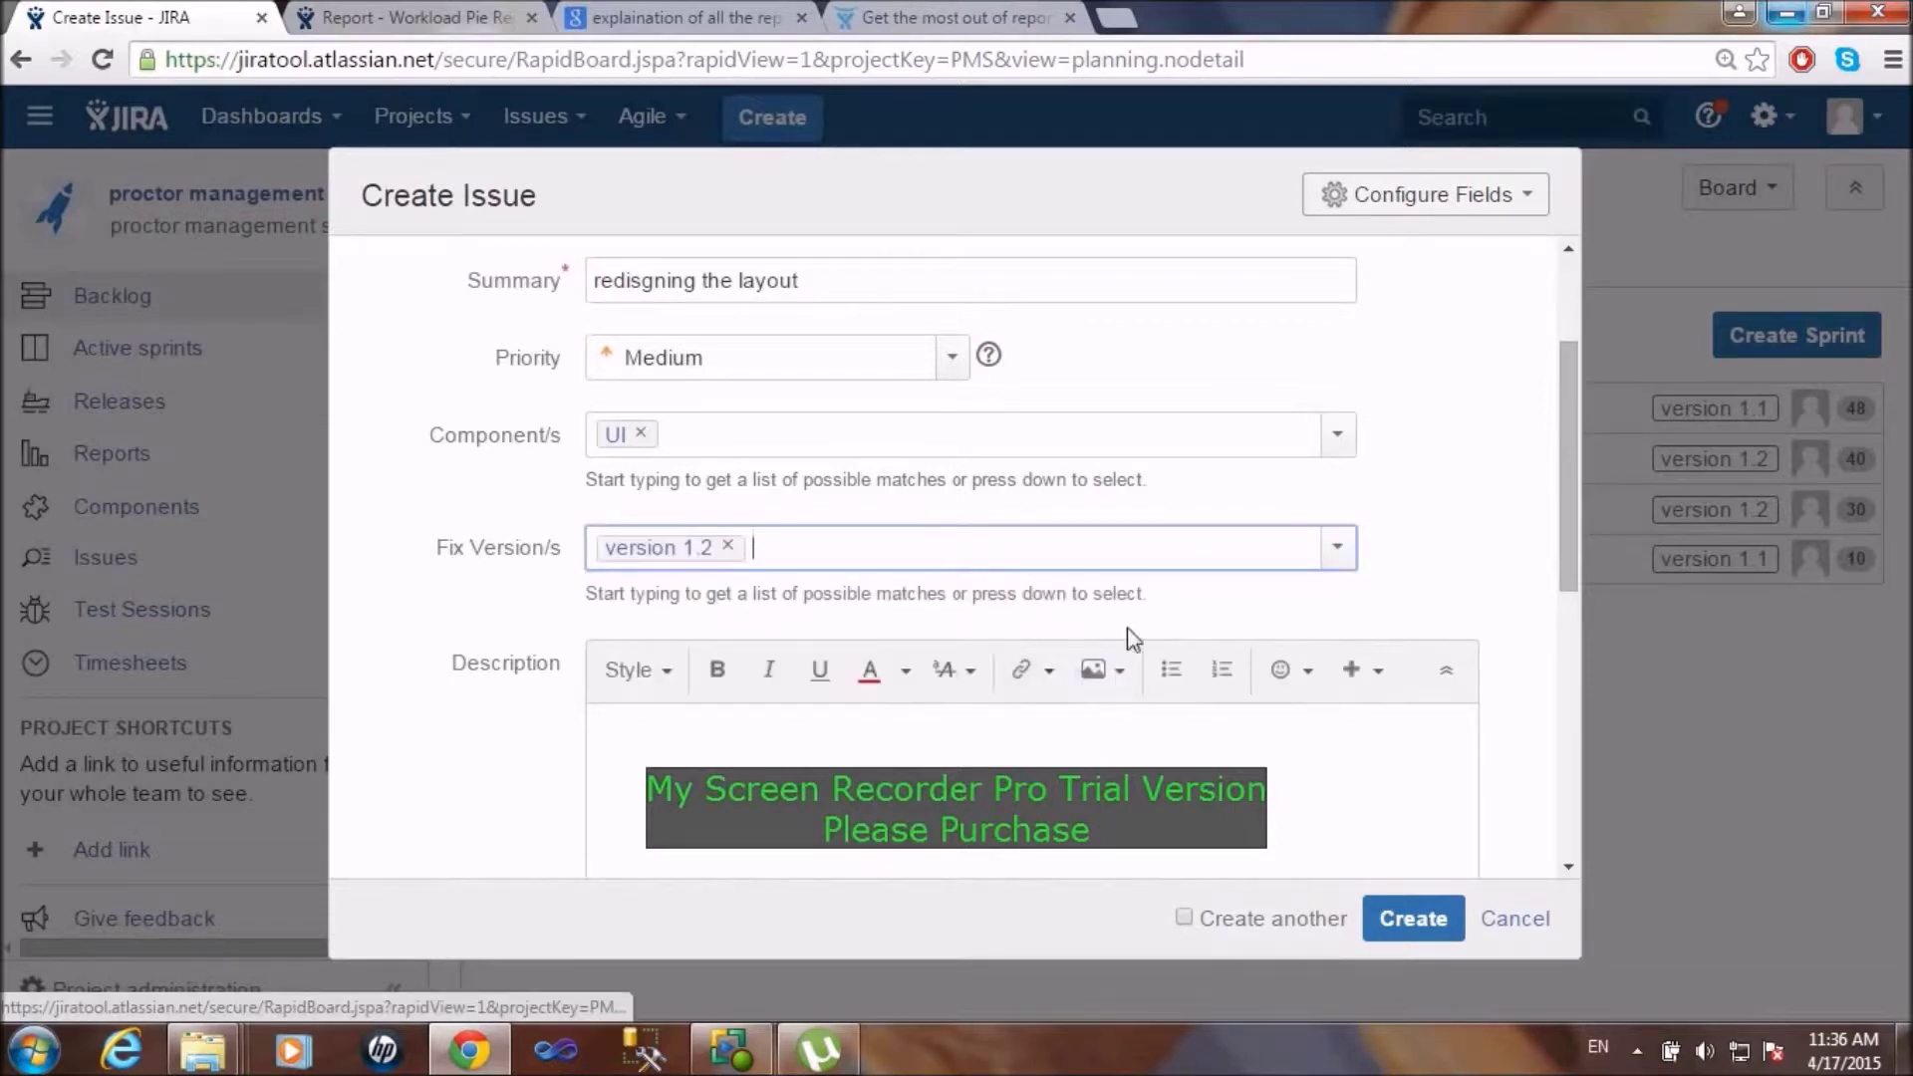
{"action": "left_click_drag", "start_coordinate": [1570, 440], "coordinate": [1571, 601]}
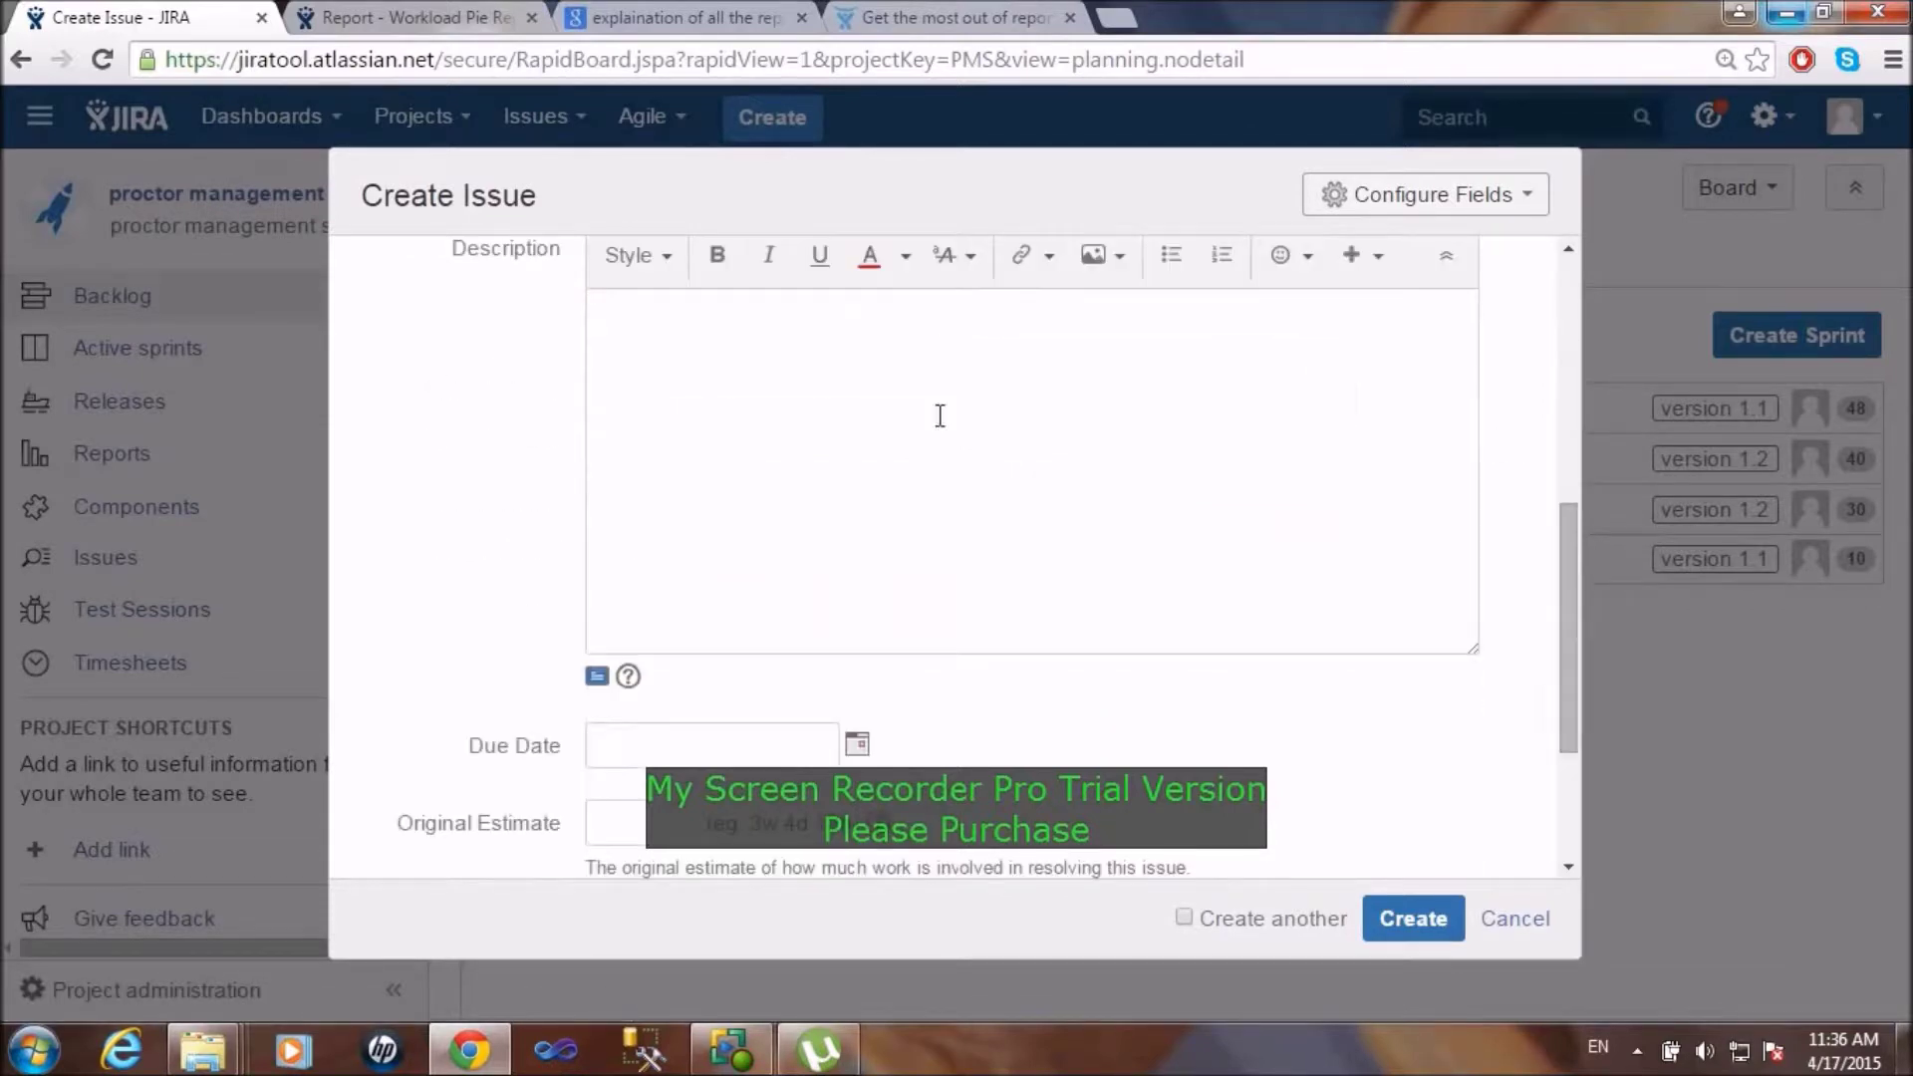
{"action": "left_click", "coordinate": [901, 408]}
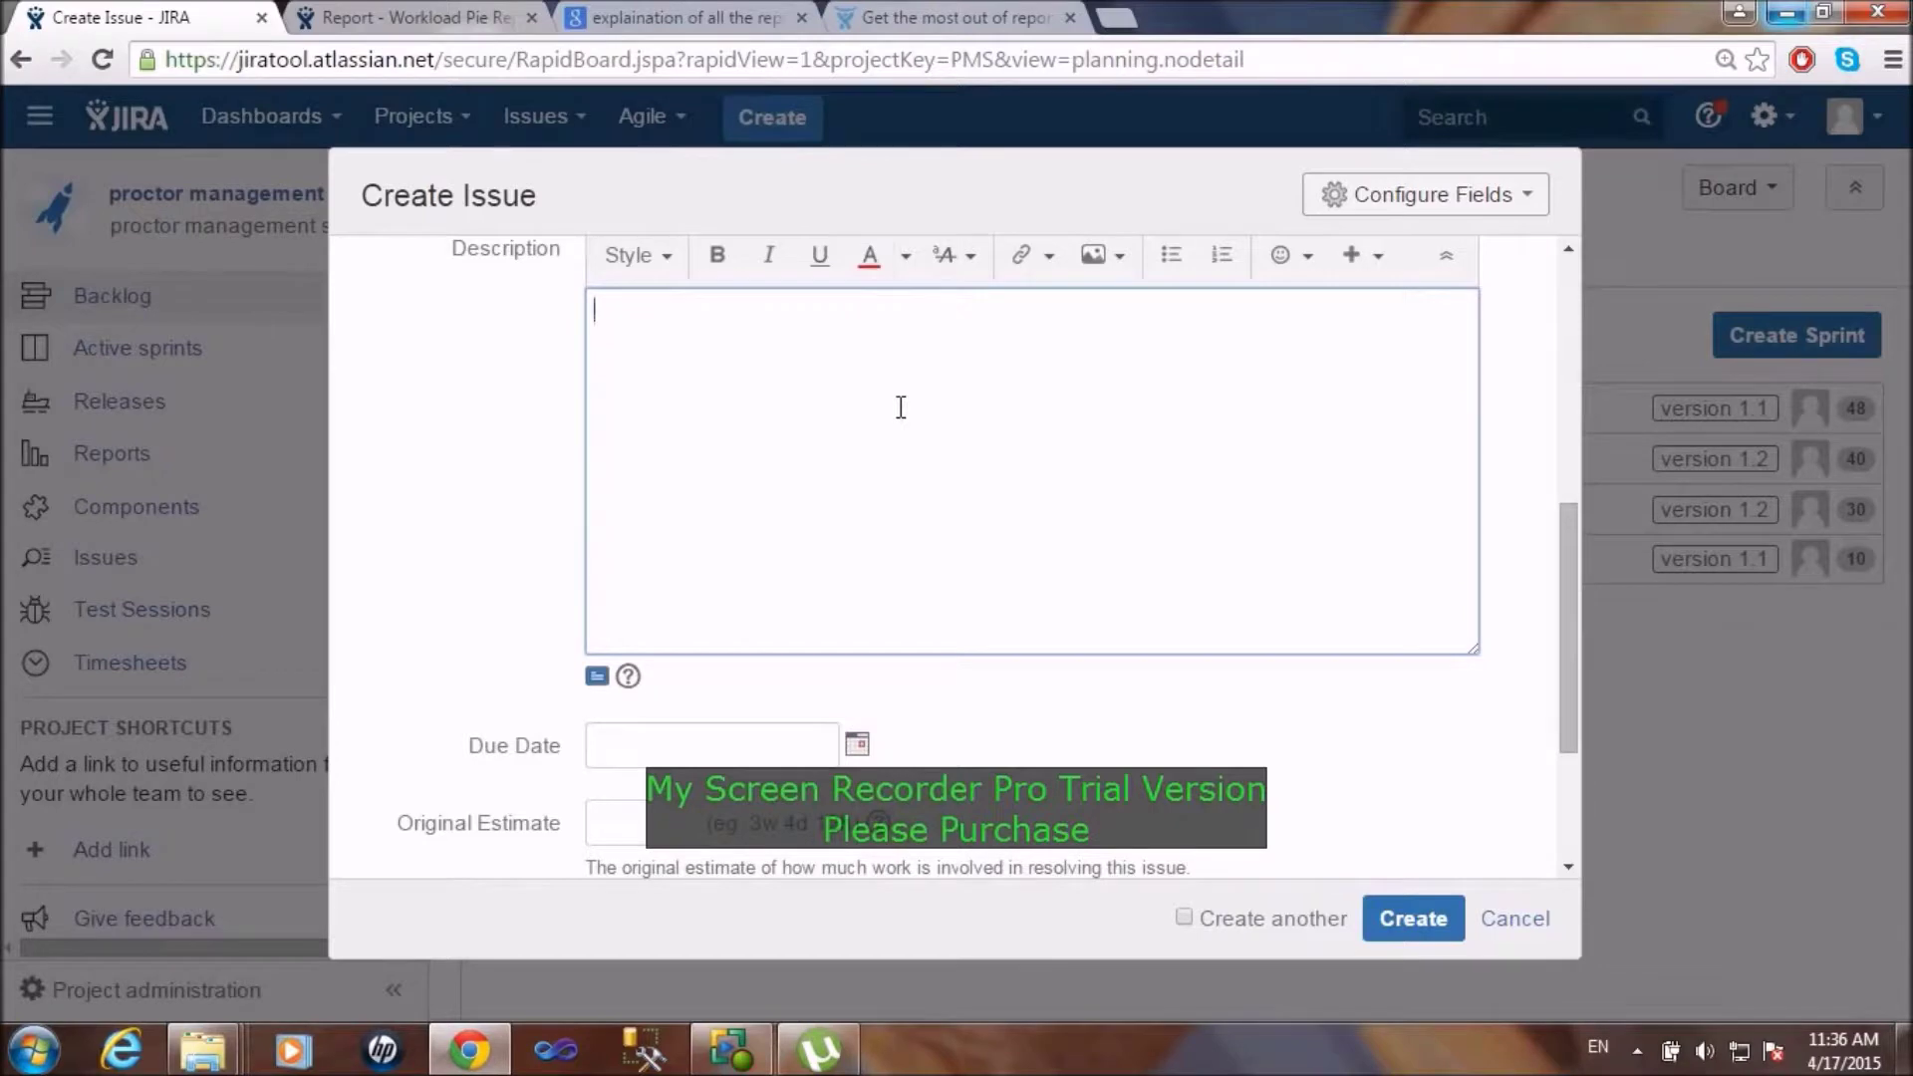
{"action": "type", "text": "impr"}
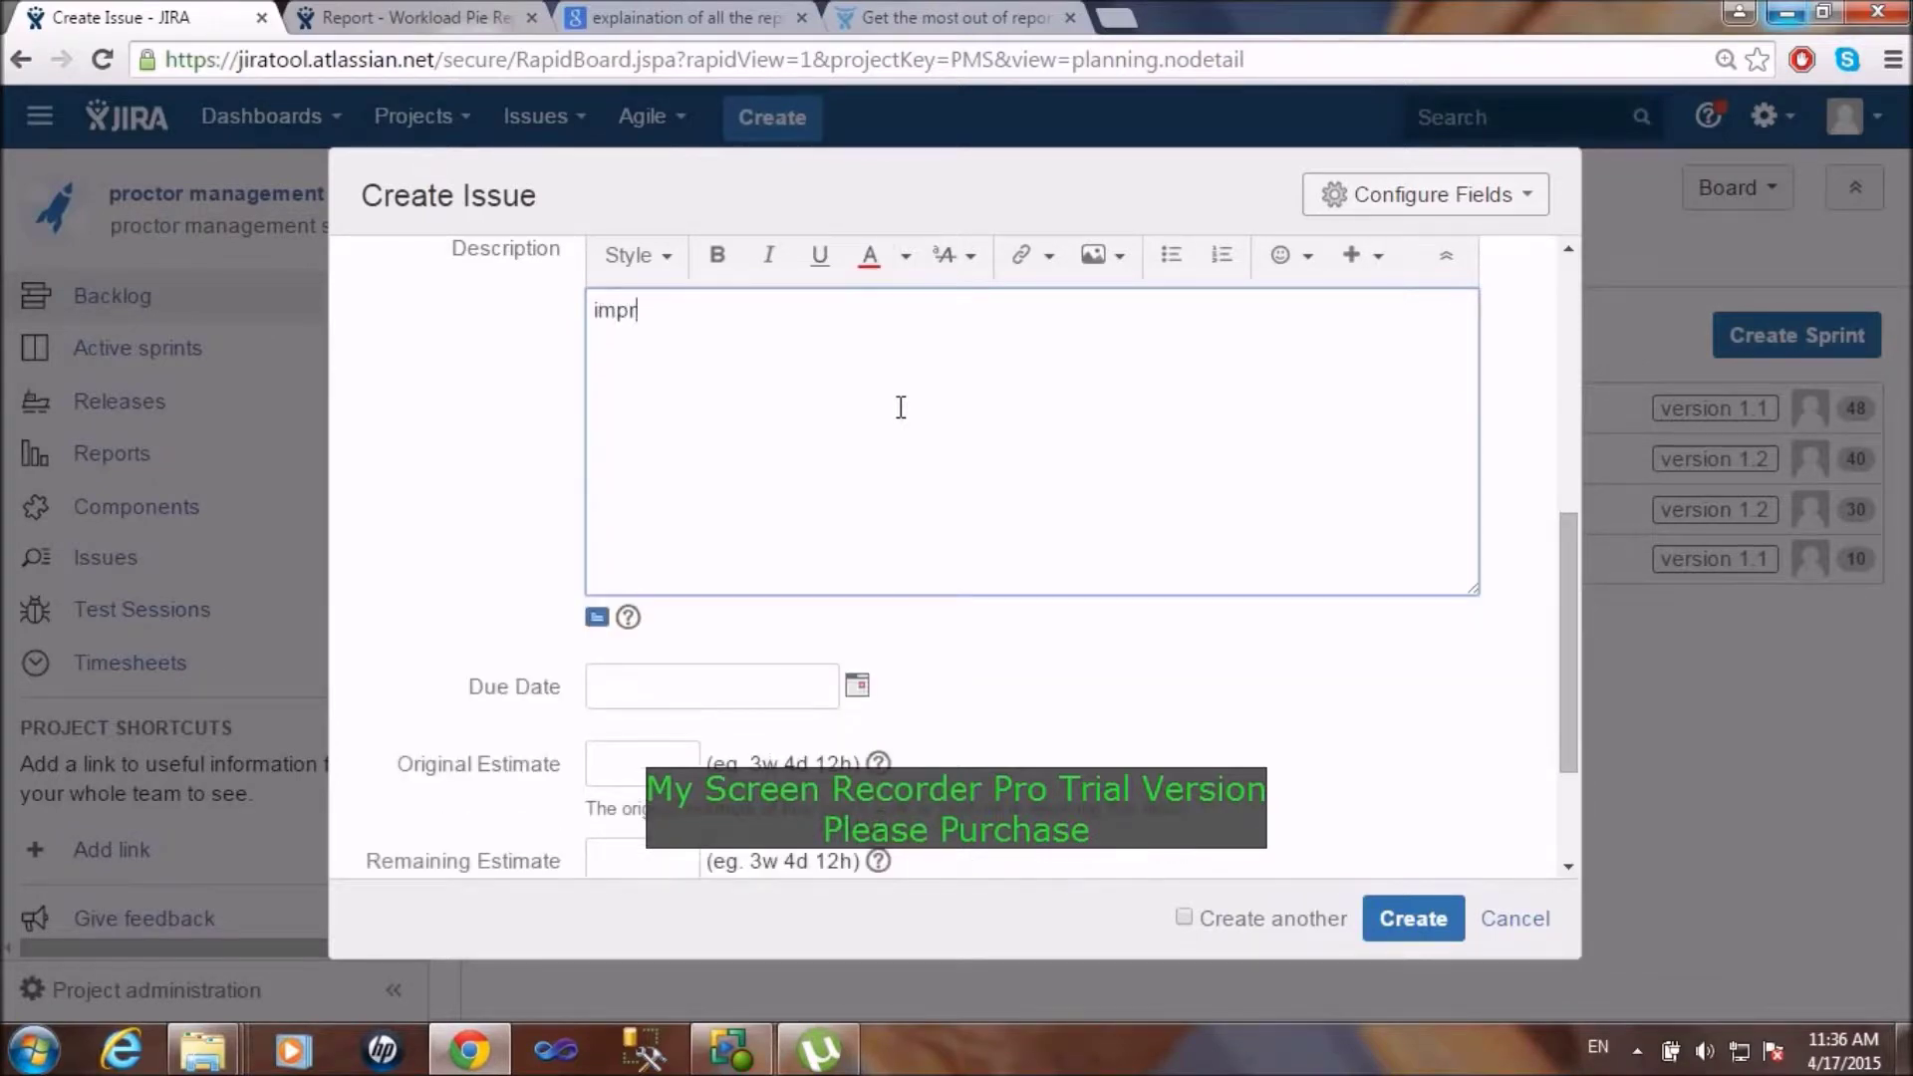
{"action": "type", "text": "oving UI"}
Step: Set due date 20/Apr/15, original estimate 3d and remaining estimate 7d
{"action": "left_click", "coordinate": [861, 685]}
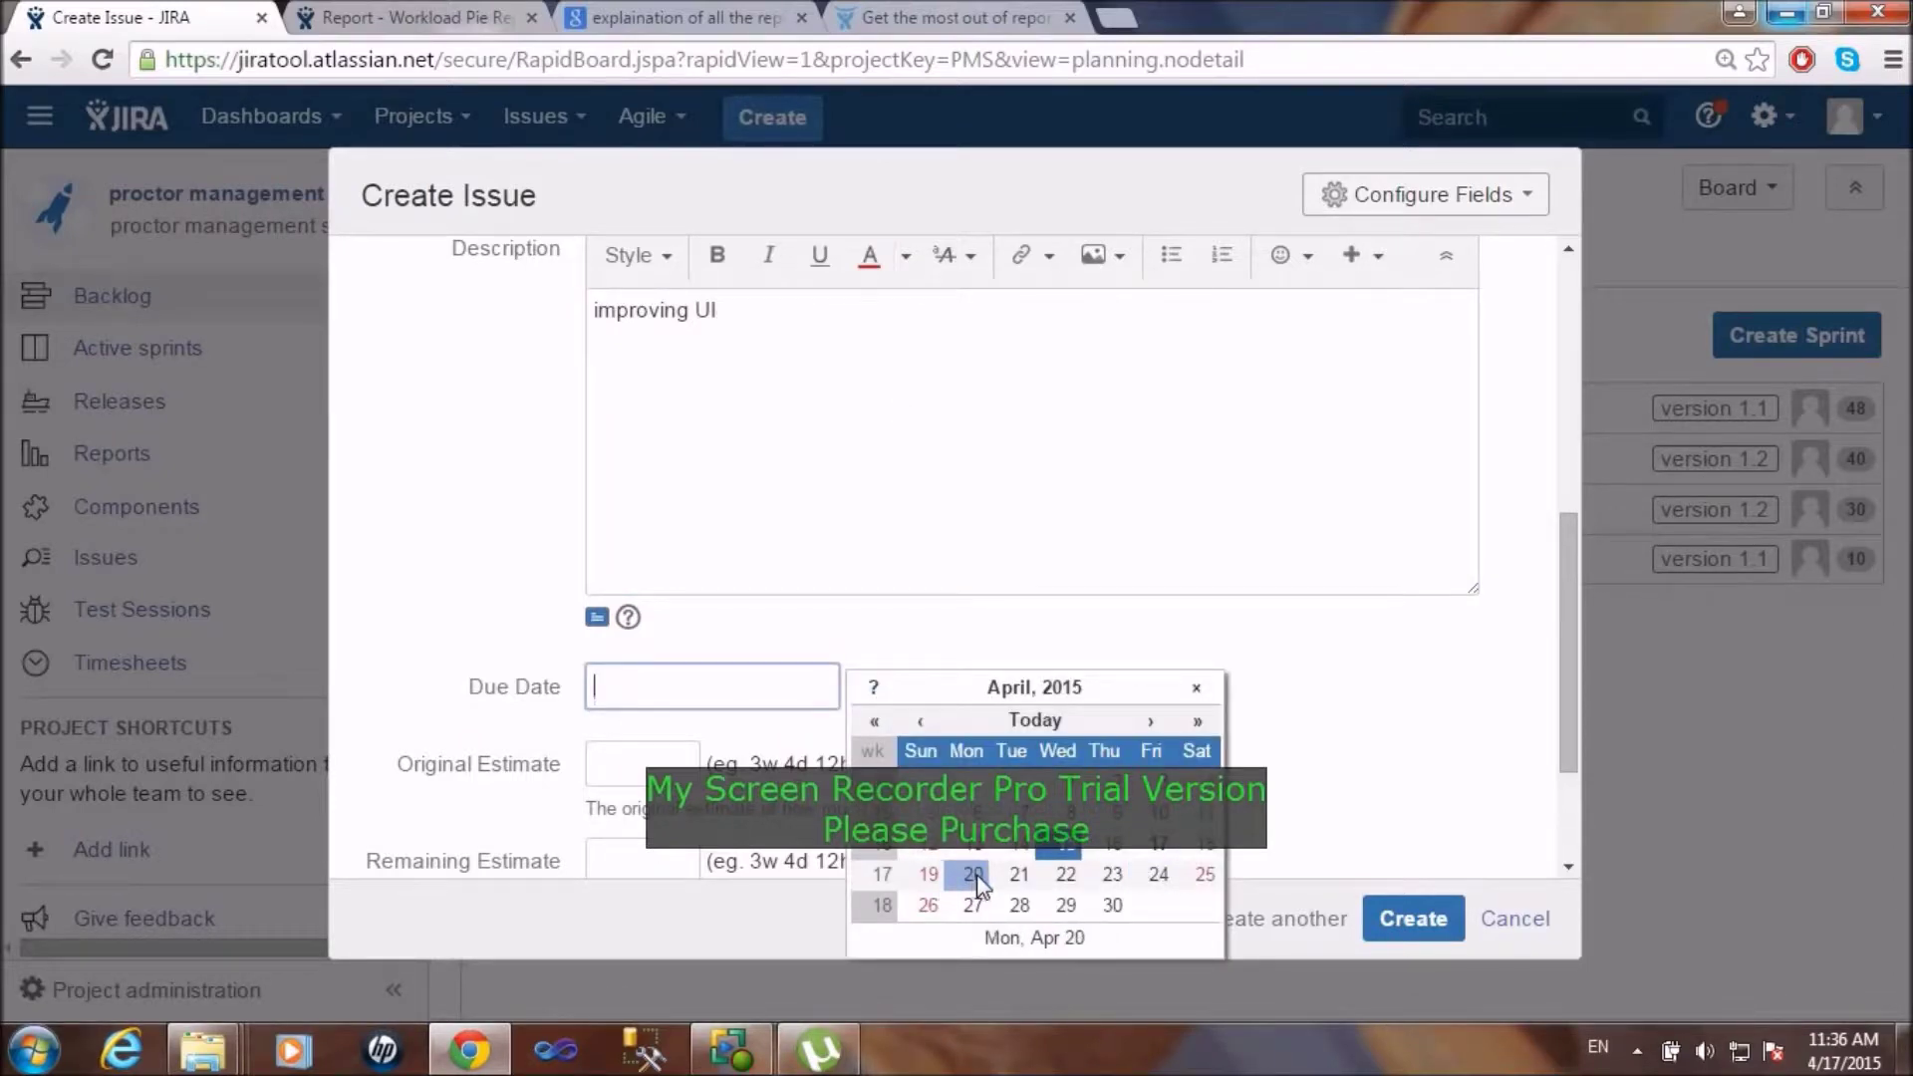
{"action": "left_click", "coordinate": [973, 874]}
{"action": "left_click", "coordinate": [638, 764]}
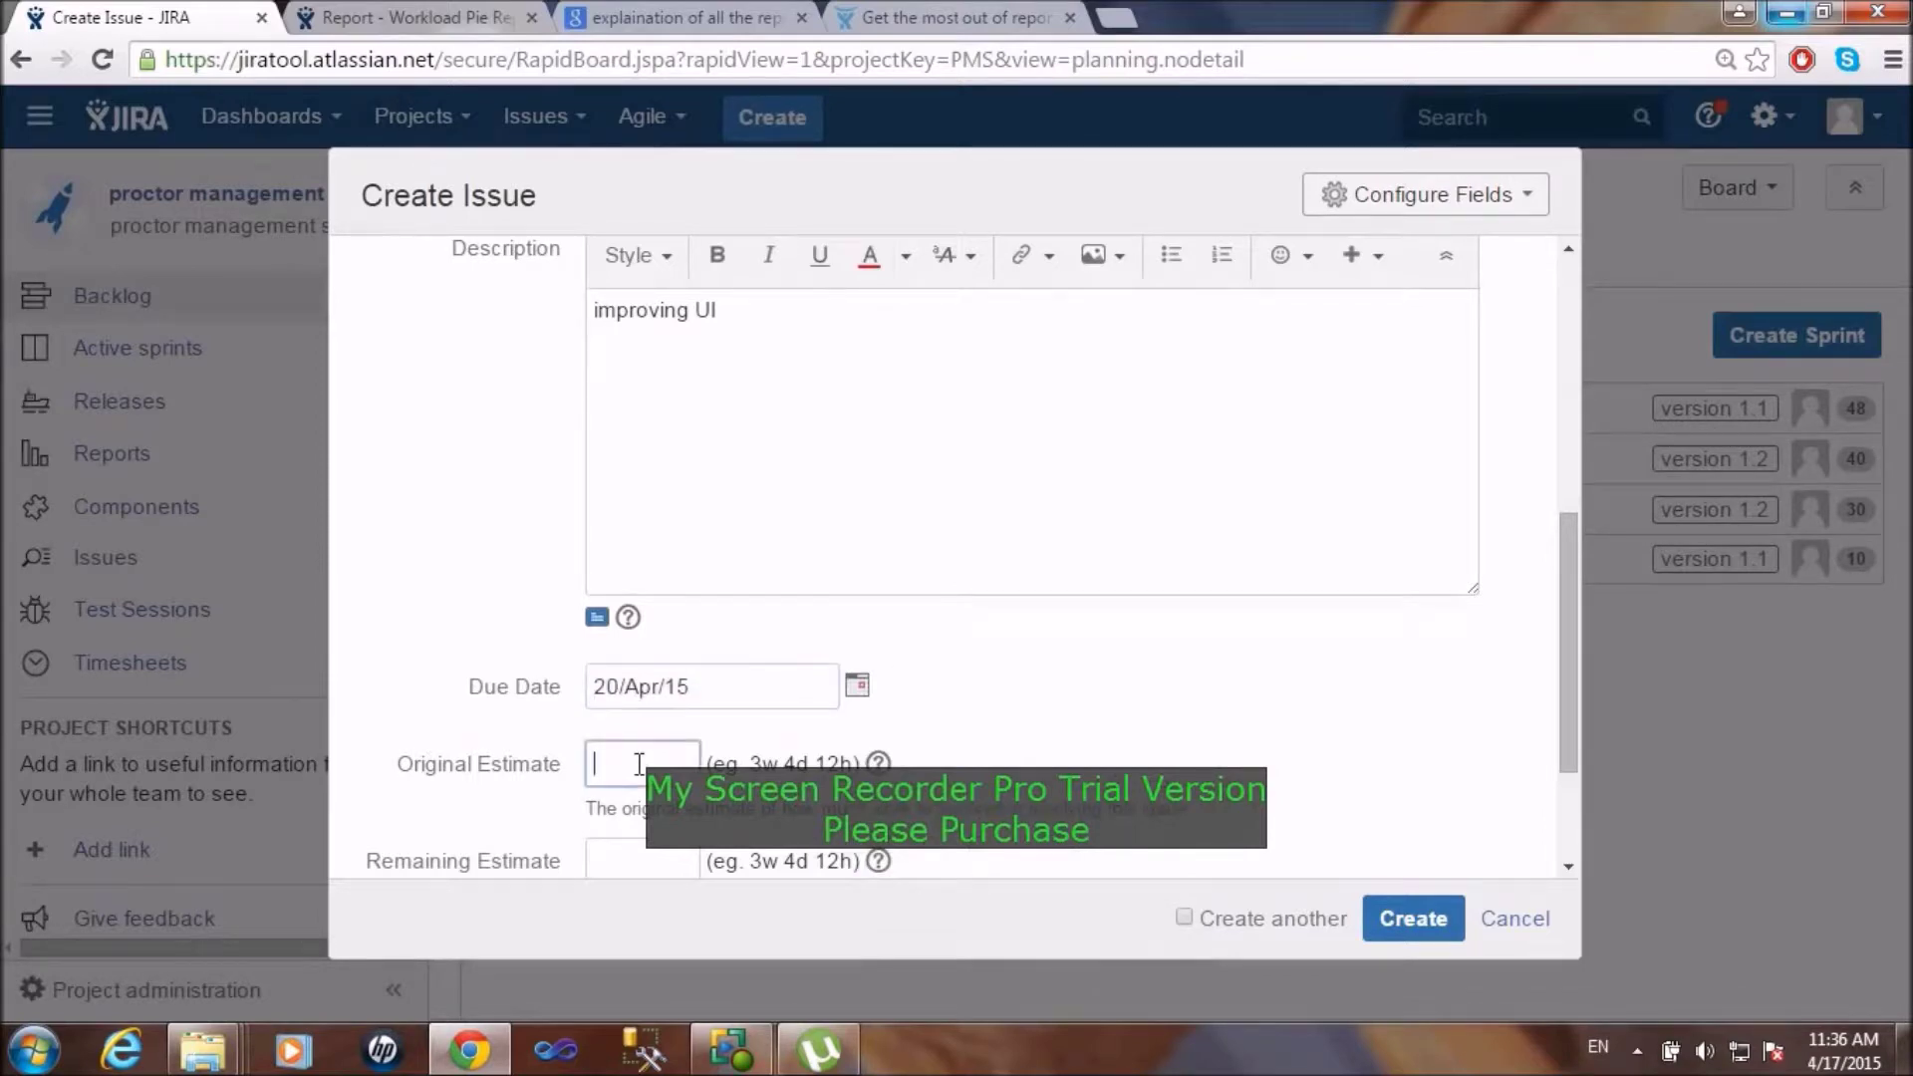
{"action": "type", "text": "3d"}
{"action": "left_click", "coordinate": [638, 865]}
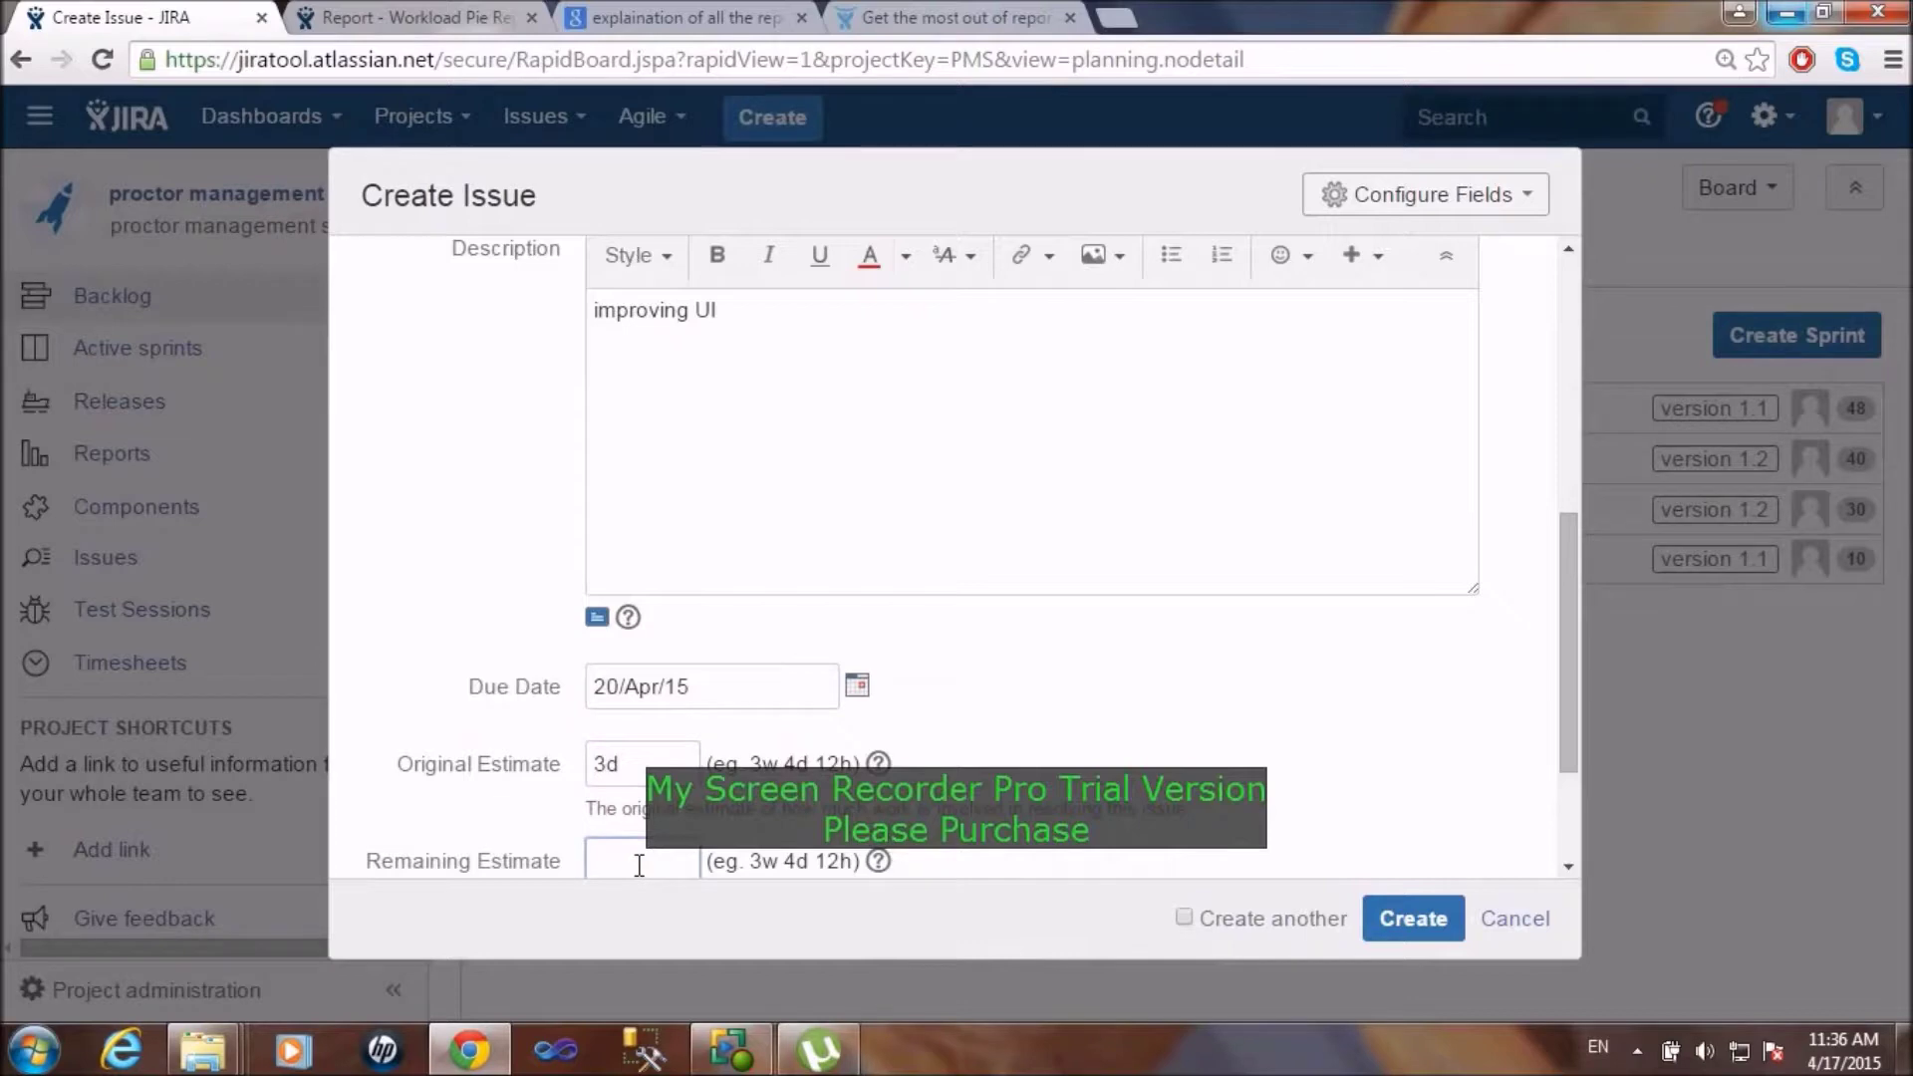
{"action": "type", "text": "7d"}
Step: Mark the issue as affecting version 1.2
{"action": "left_click_drag", "start_coordinate": [1577, 687], "coordinate": [1575, 803]}
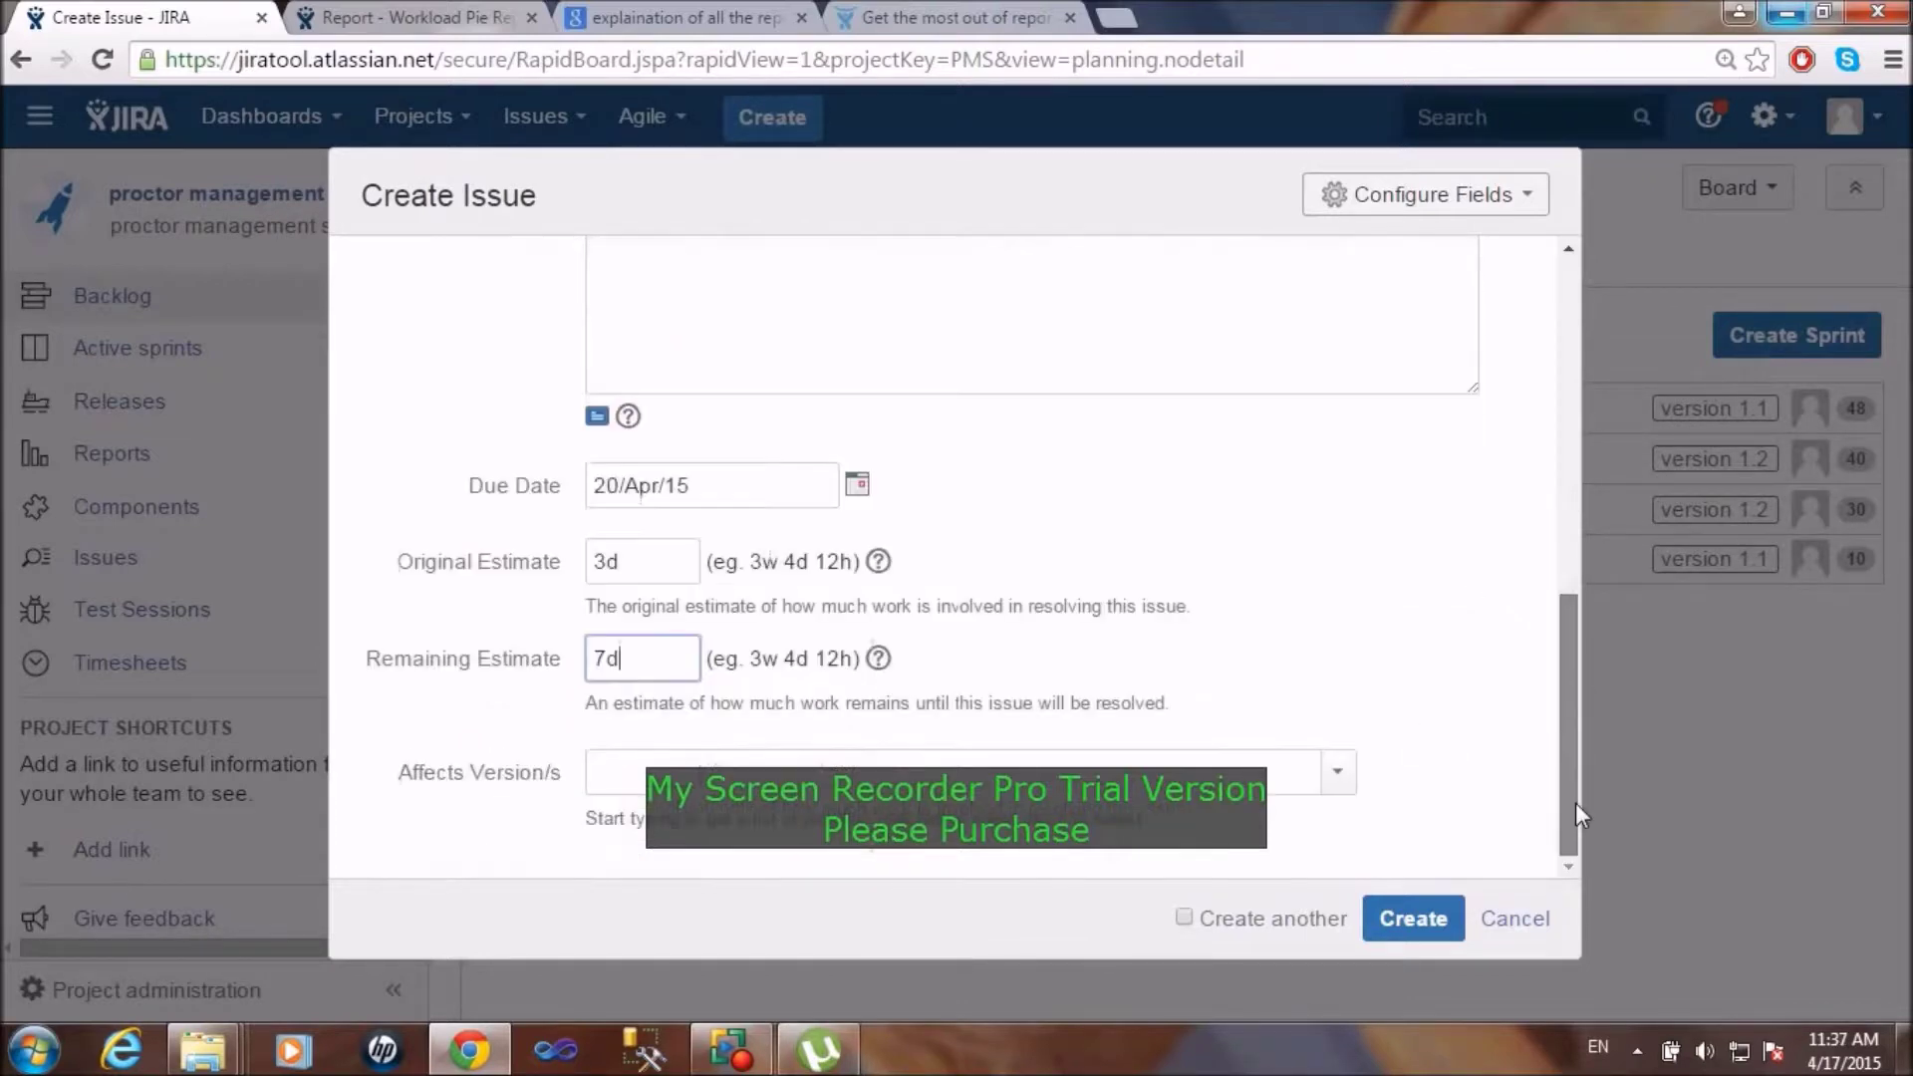
{"action": "left_click", "coordinate": [1338, 773]}
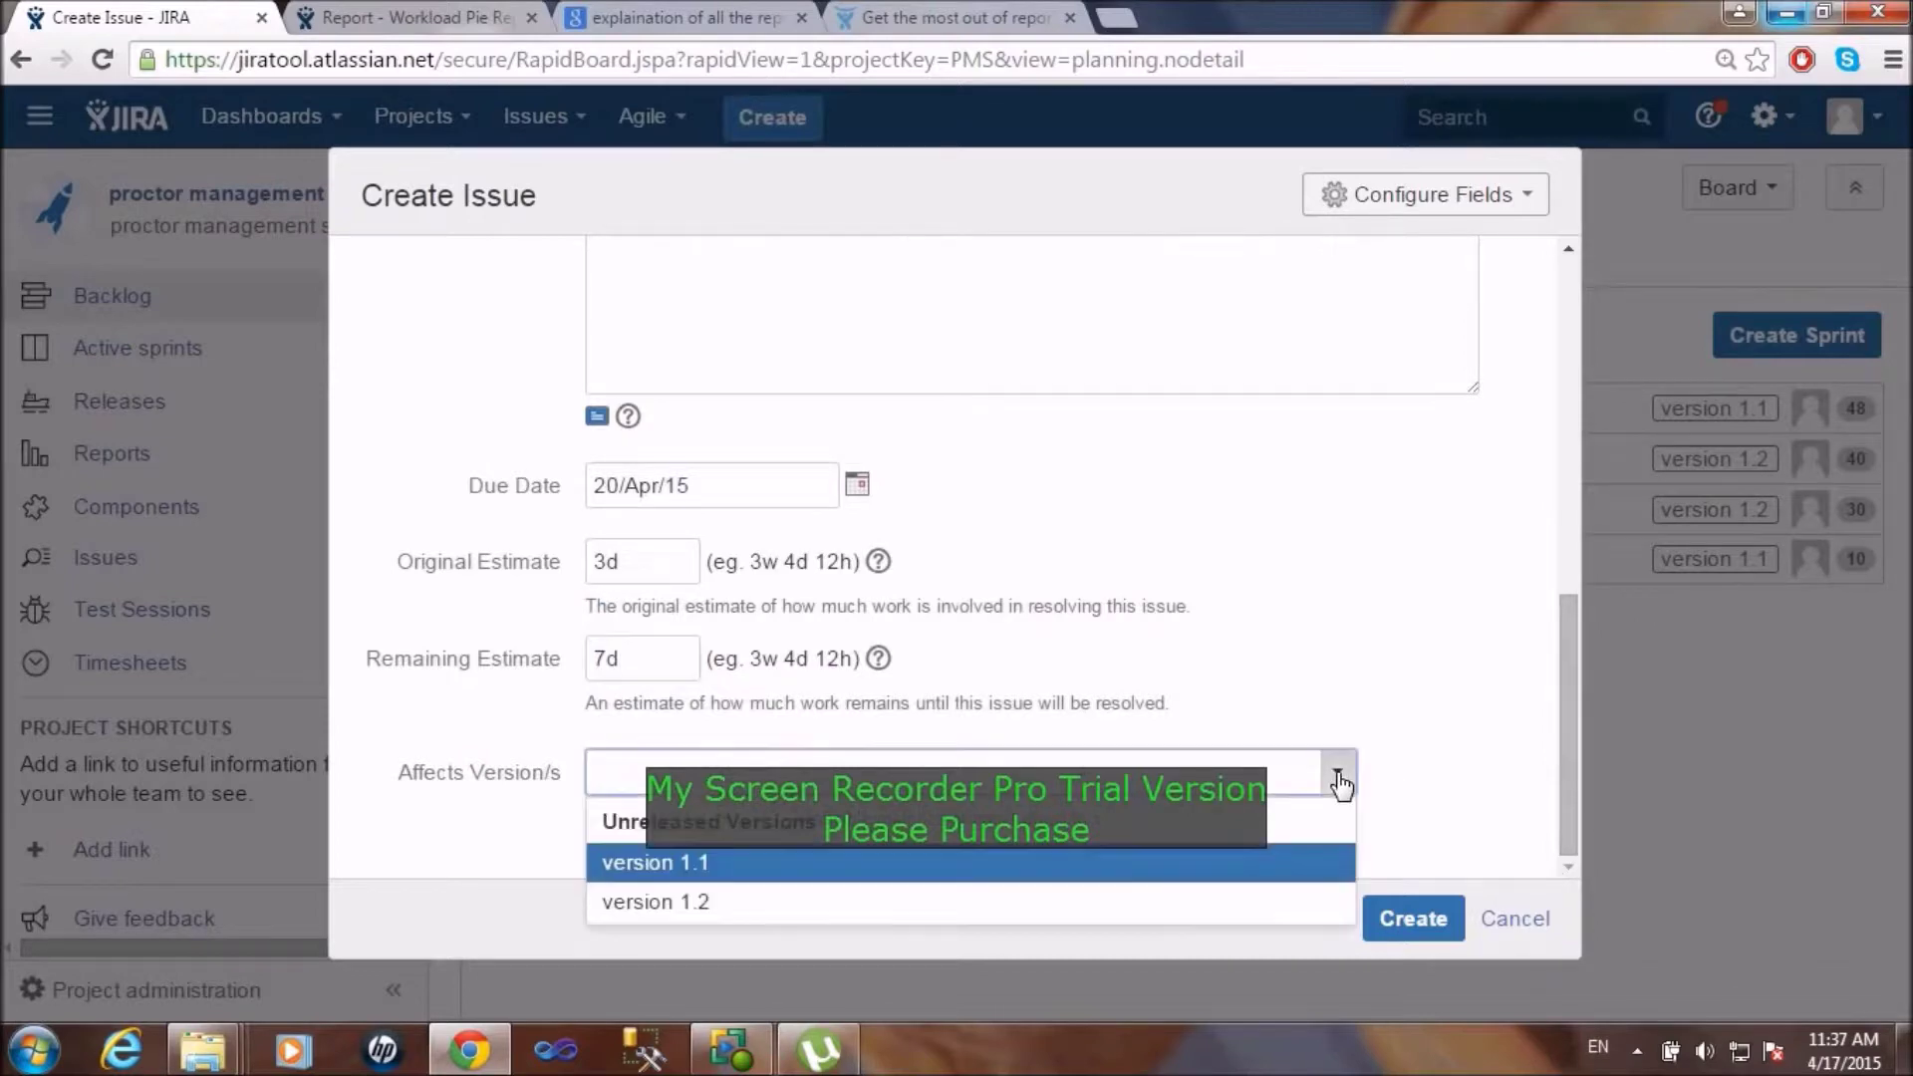
{"action": "left_click", "coordinate": [950, 901]}
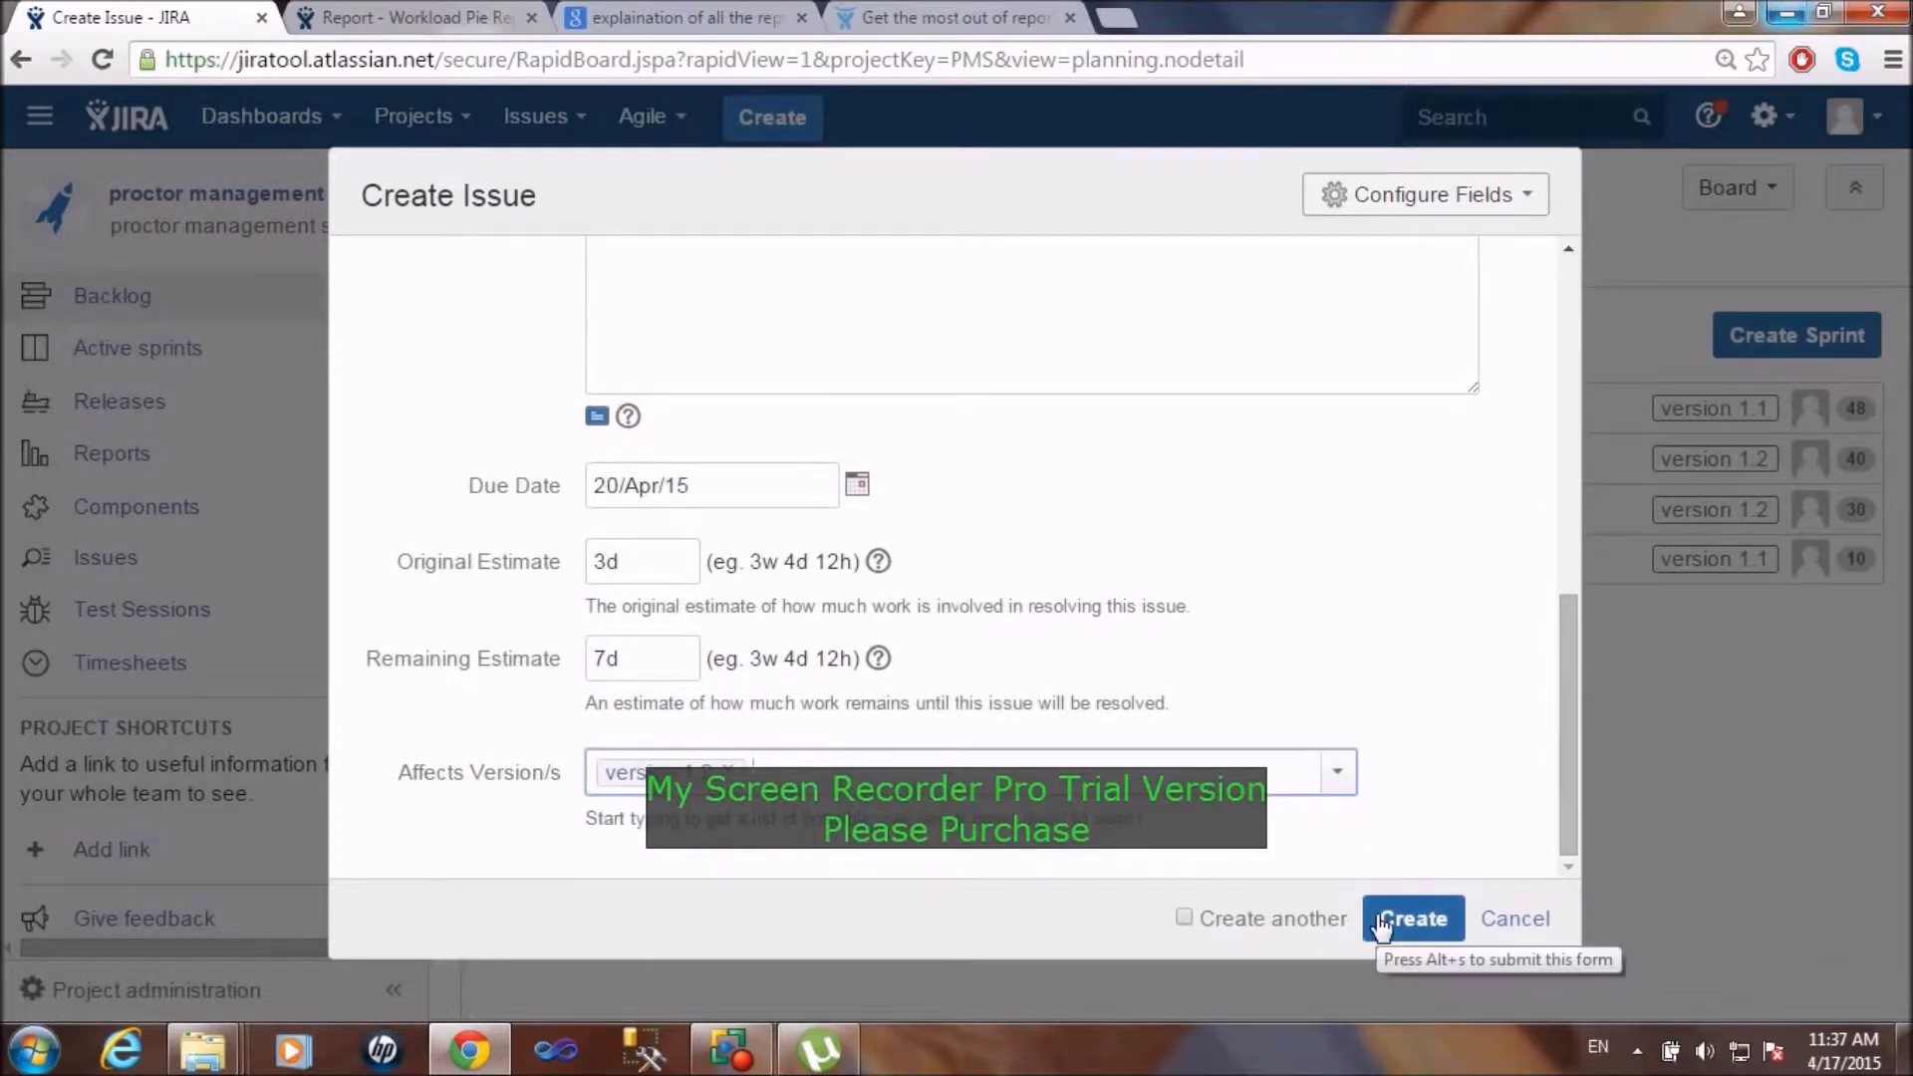
Step: Add the Story Points field, enter 40 story points, and create issue PMS-11
{"action": "left_click", "coordinate": [1524, 199]}
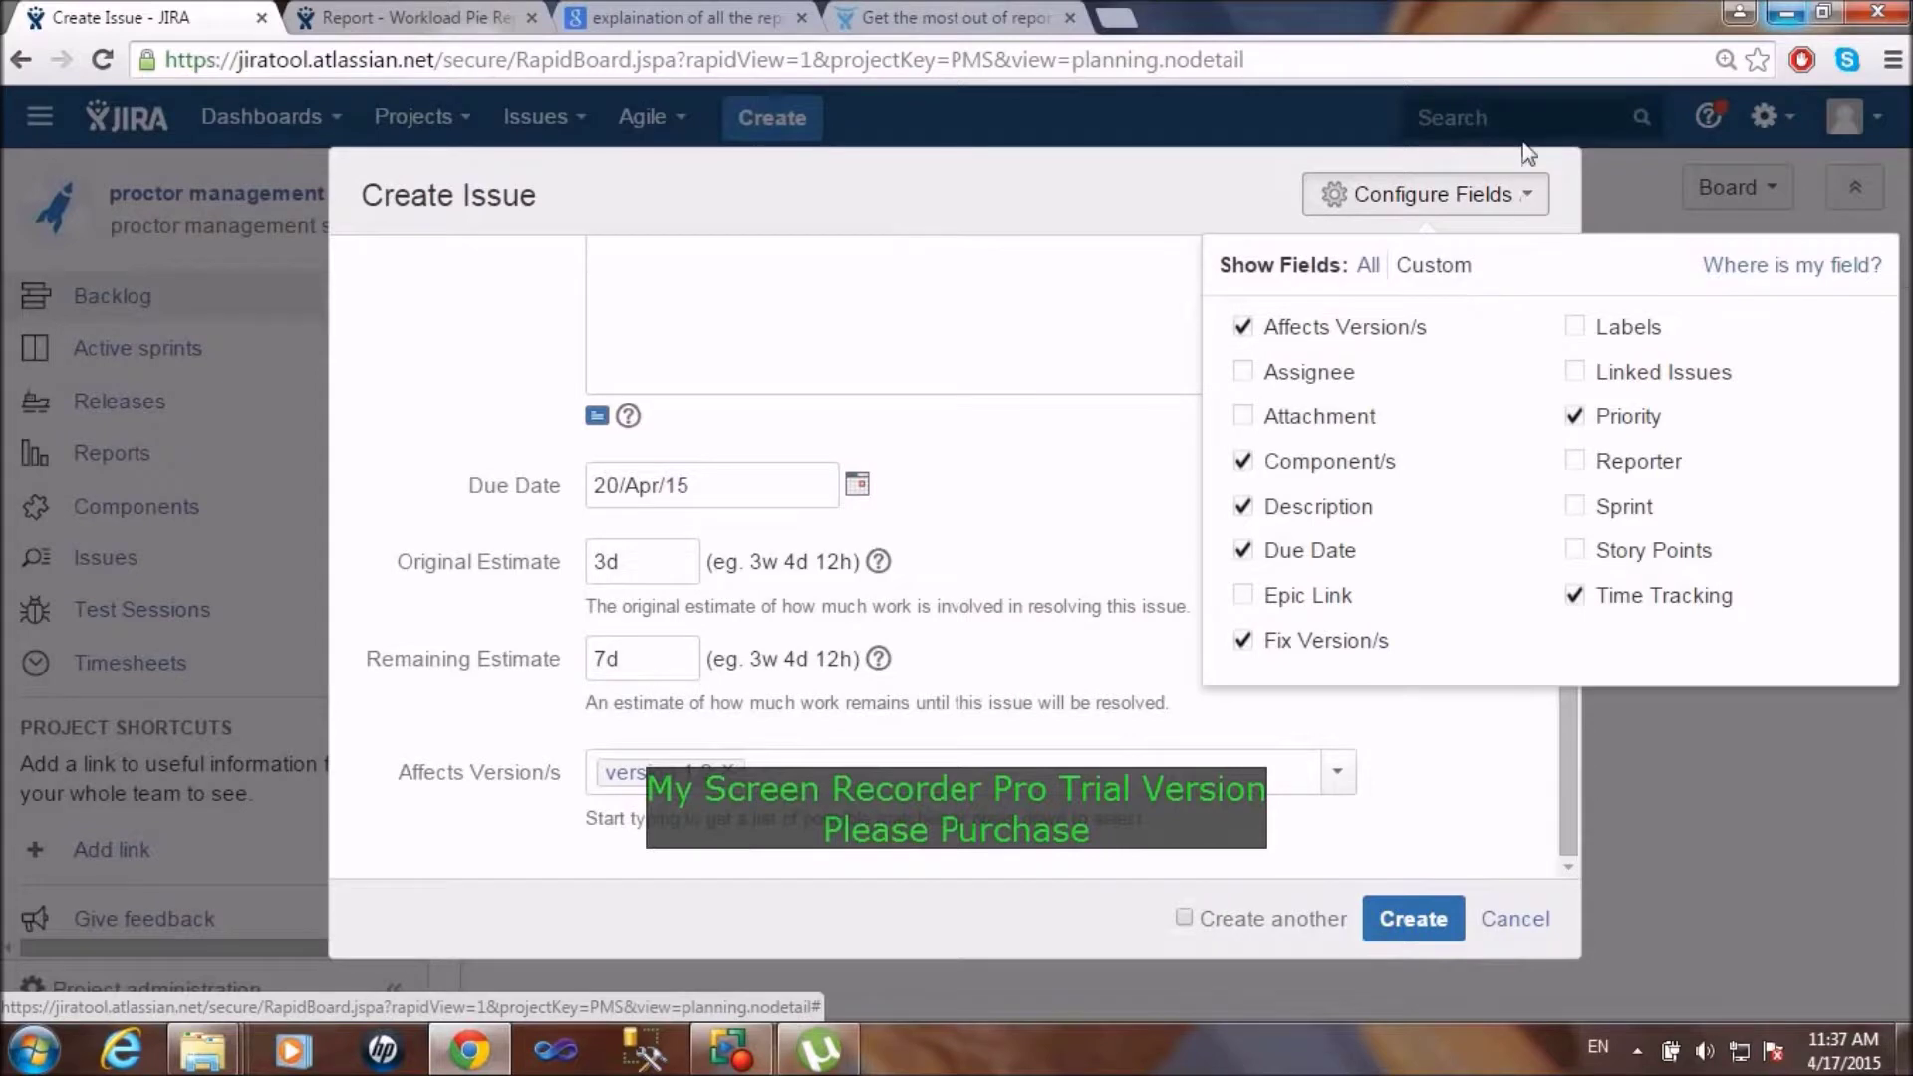
{"action": "left_click", "coordinate": [1578, 556]}
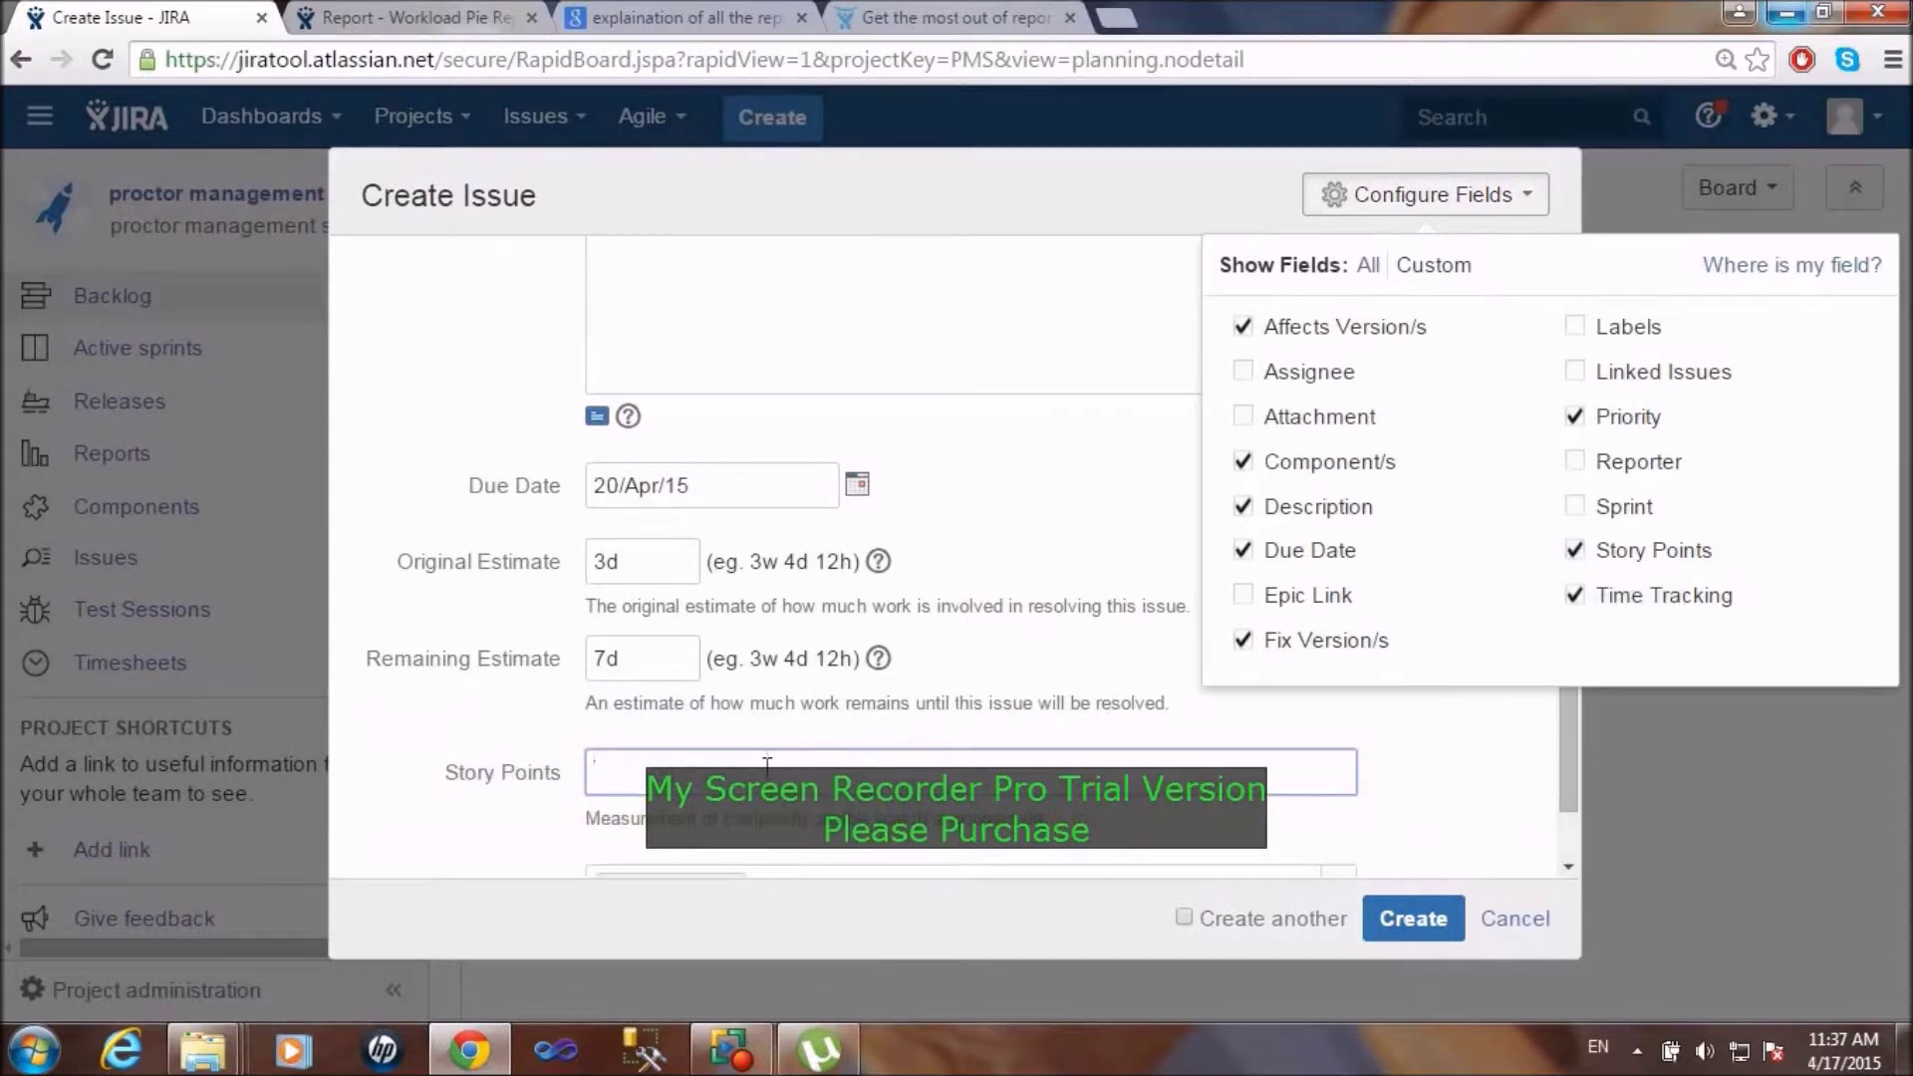
{"action": "left_click", "coordinate": [767, 765]}
{"action": "type", "text": "40"}
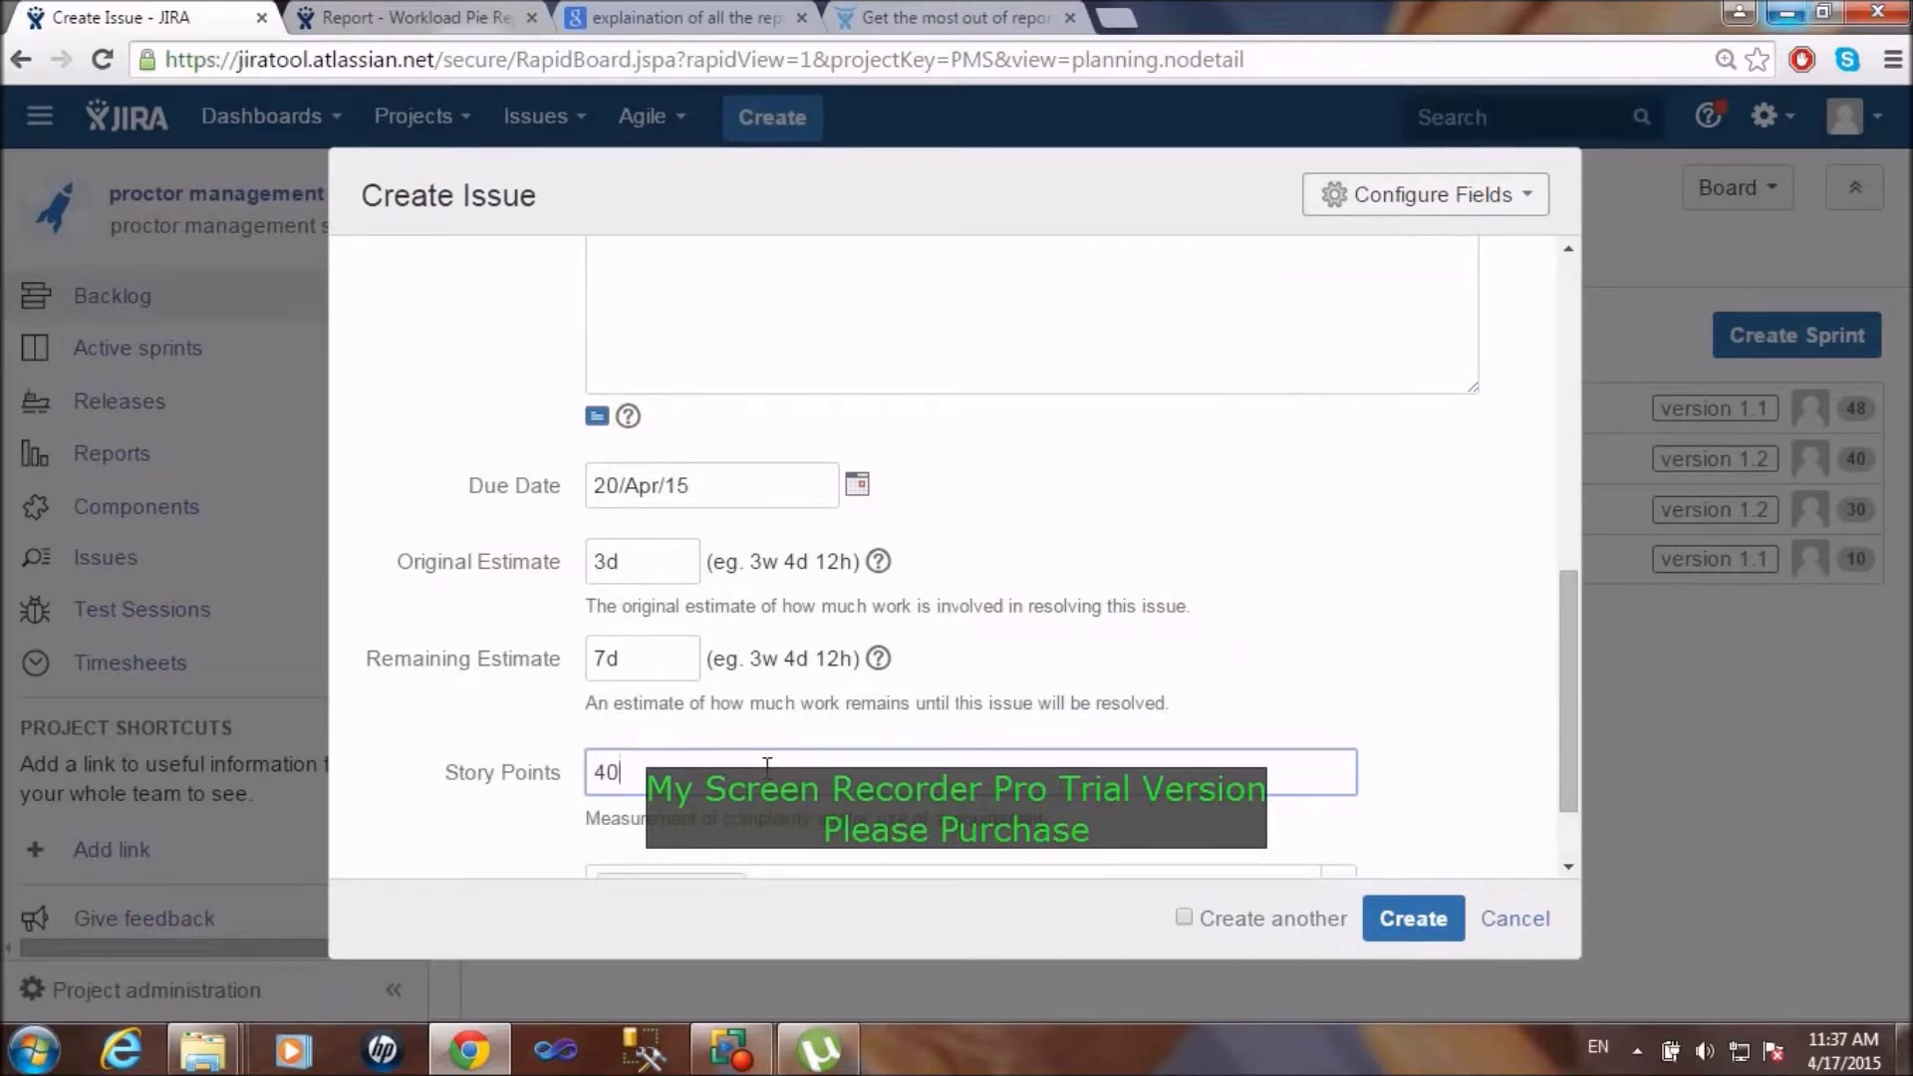
{"action": "left_click", "coordinate": [1436, 920]}
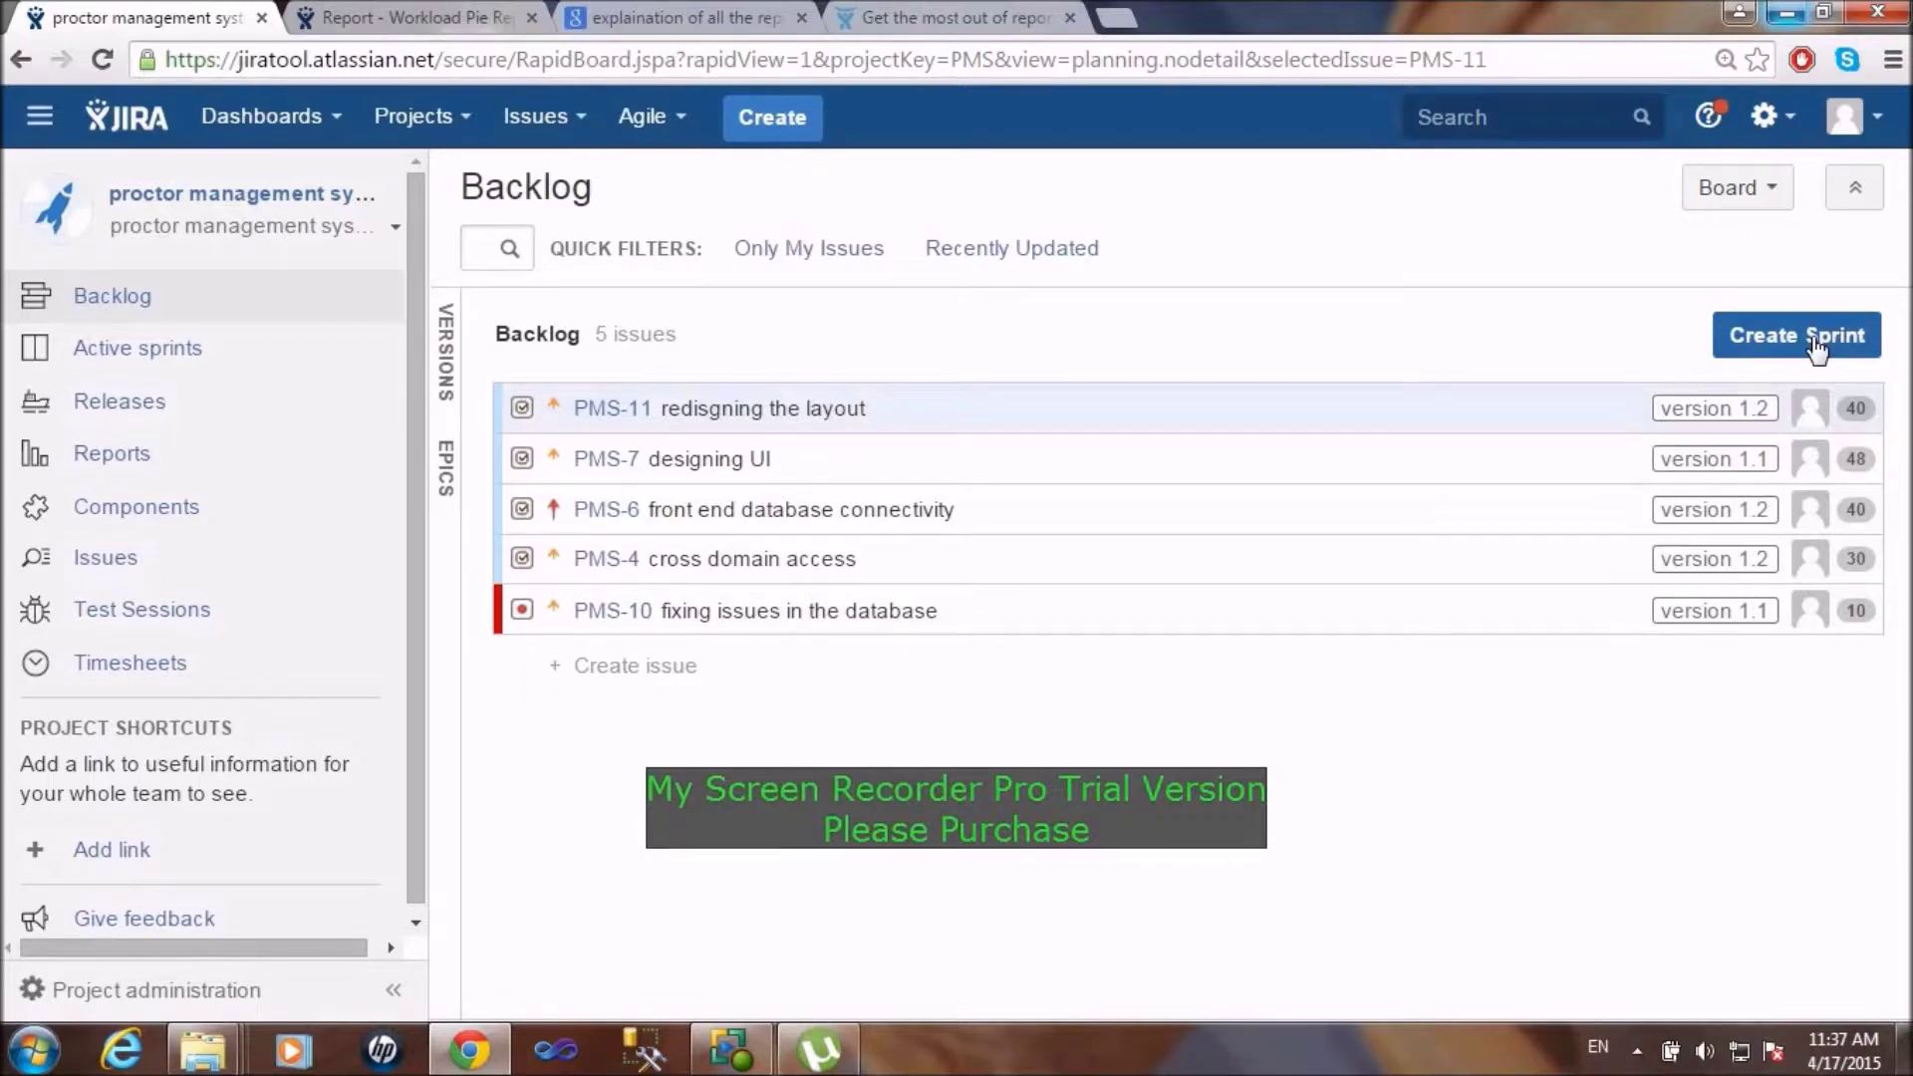
Step: Create Sprint 3 and drag PMS-10, PMS-4 and PMS-11 from the backlog into it
{"action": "left_click", "coordinate": [1797, 341]}
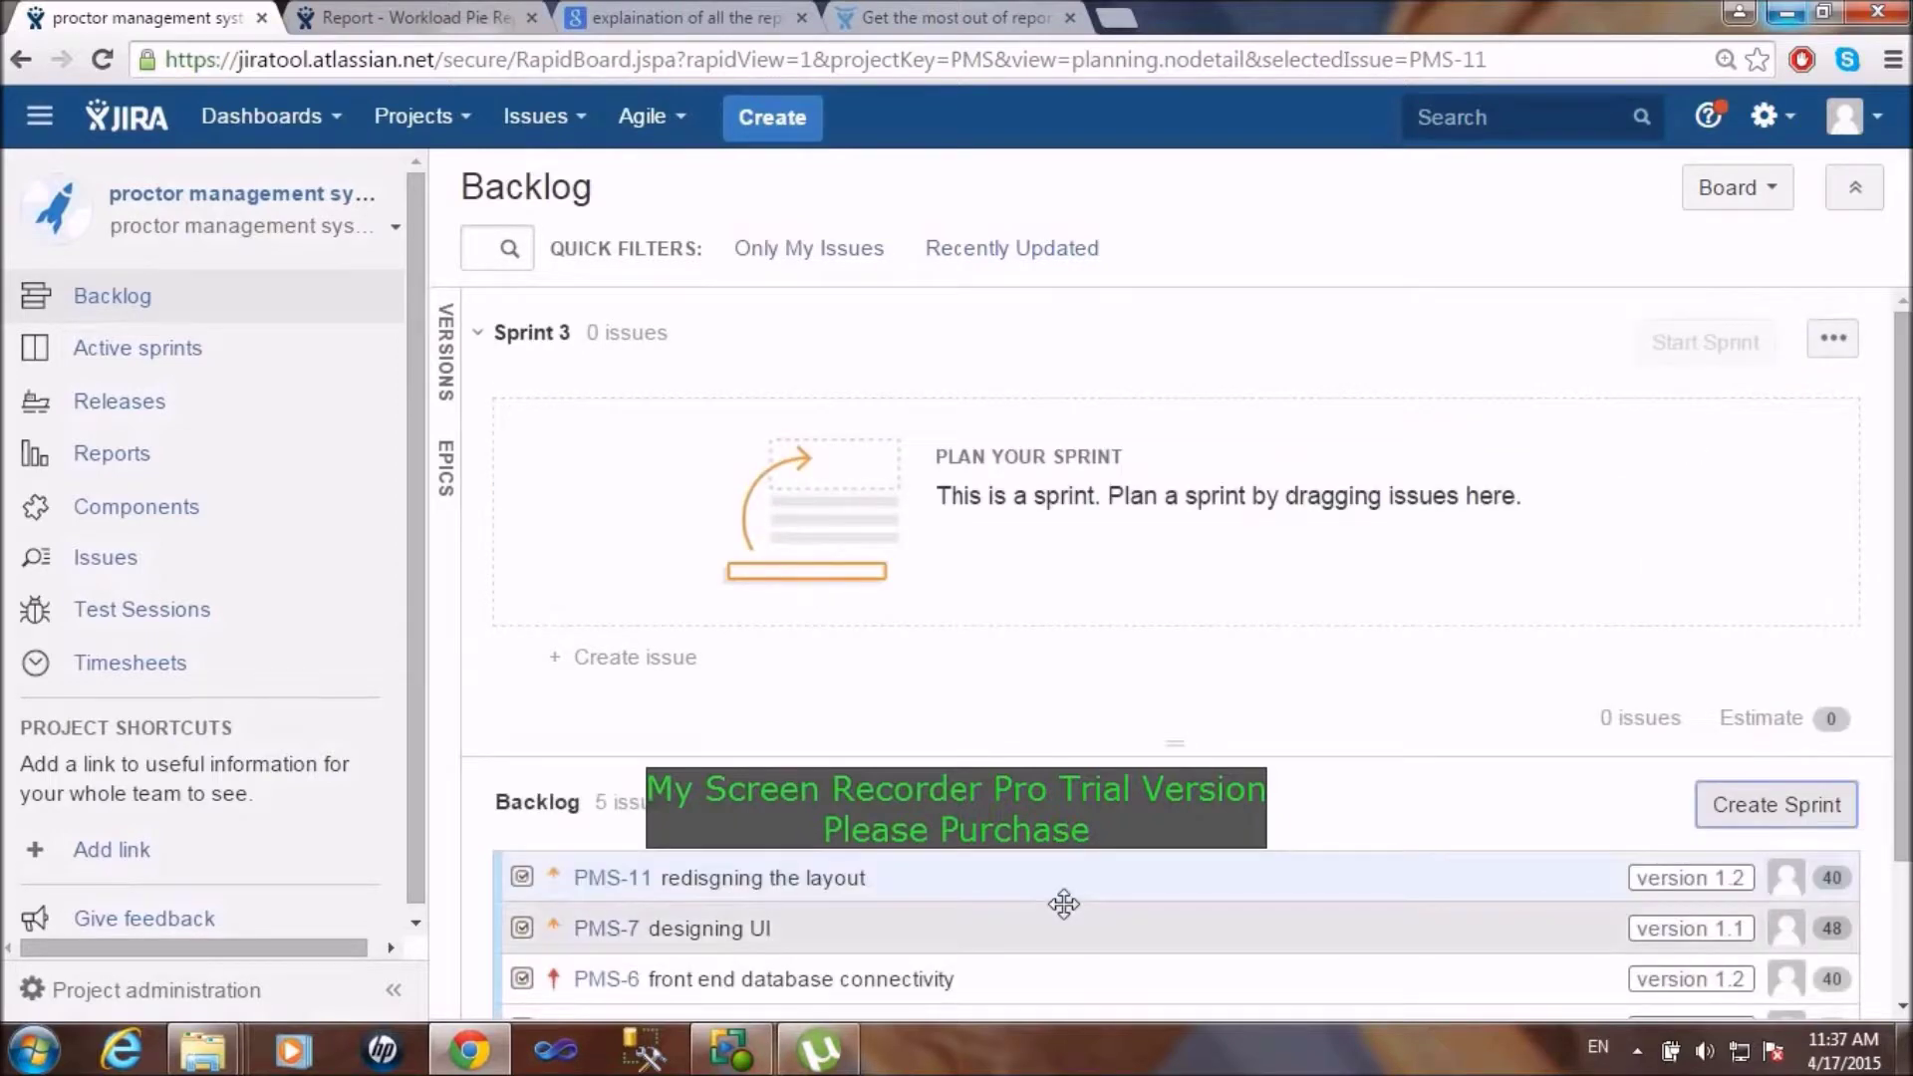
{"action": "scroll", "coordinate": [1064, 904], "scroll_direction": "down", "scroll_amount": 2}
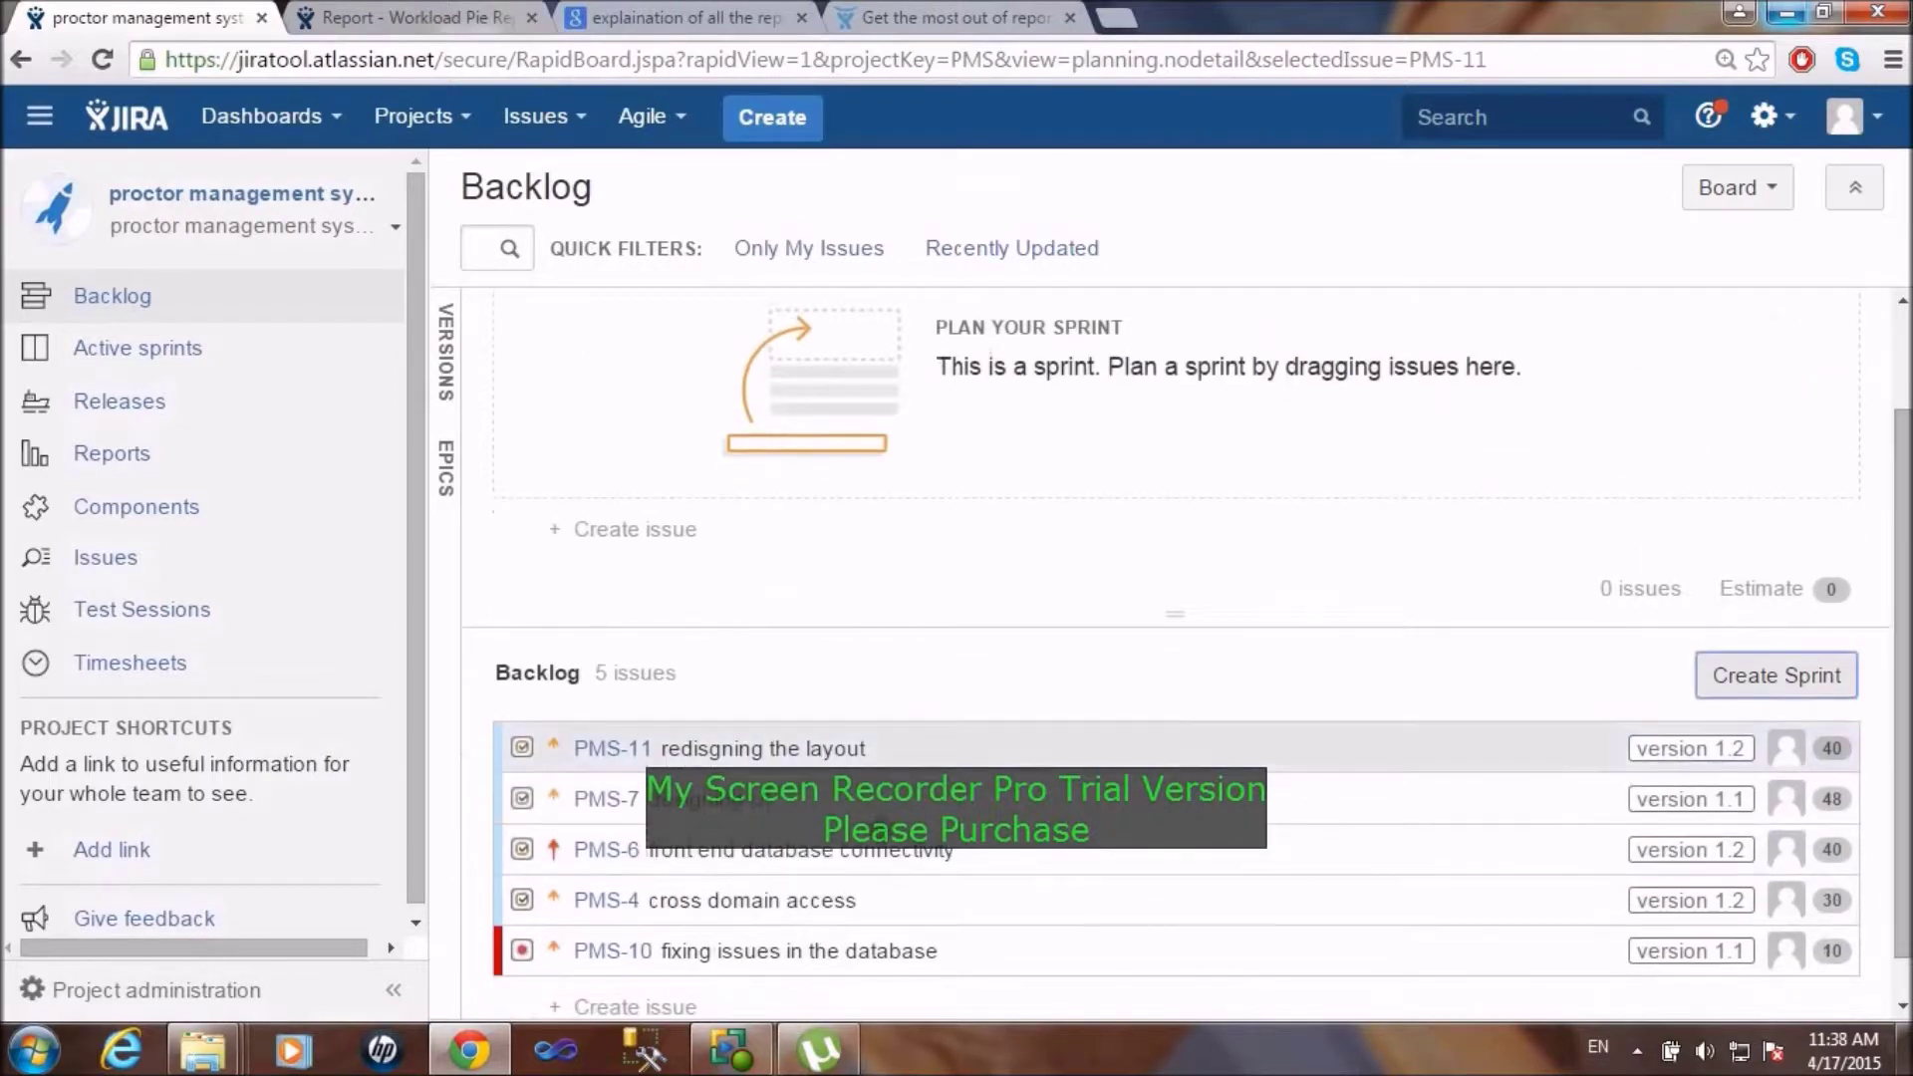
{"action": "left_click_drag", "start_coordinate": [697, 948], "coordinate": [735, 525]}
{"action": "right_click", "coordinate": [735, 525]}
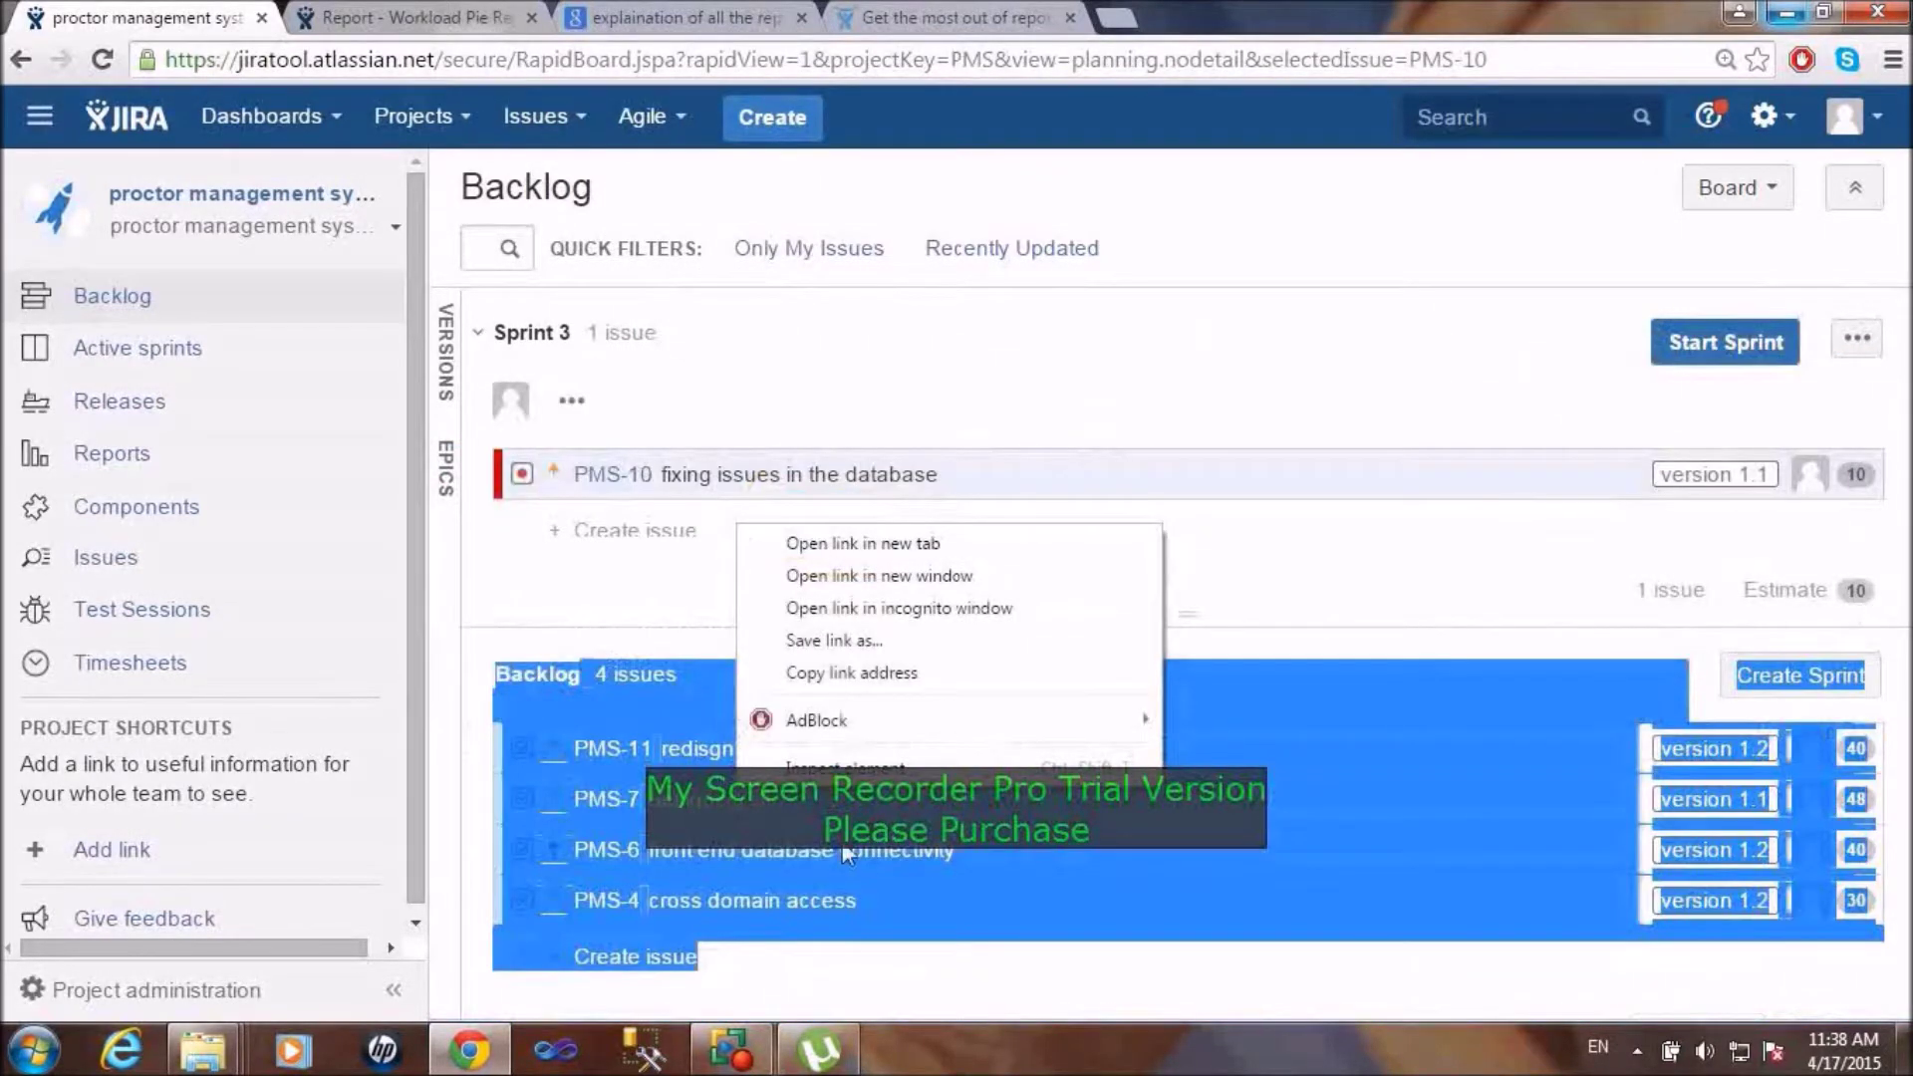
{"action": "left_click", "coordinate": [981, 958]}
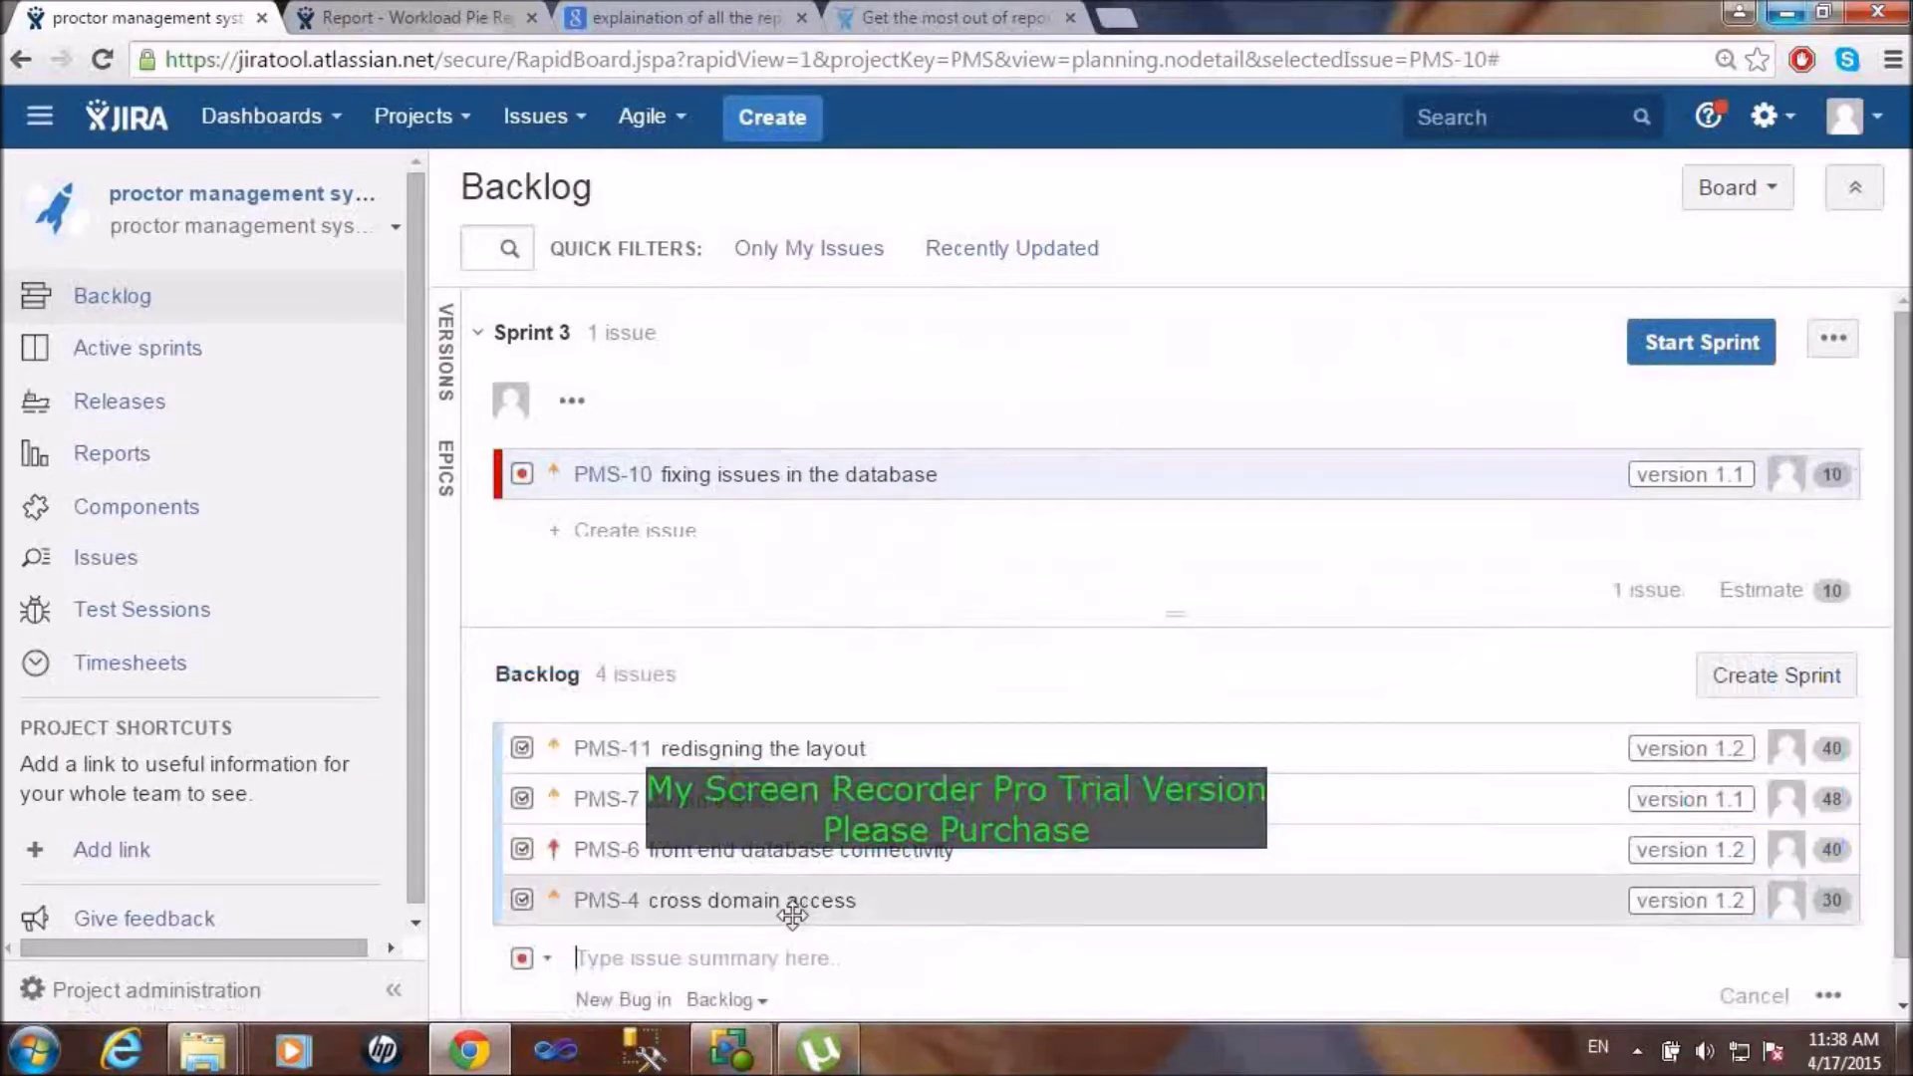
{"action": "left_click_drag", "start_coordinate": [792, 914], "coordinate": [781, 418]}
{"action": "right_click", "coordinate": [780, 418]}
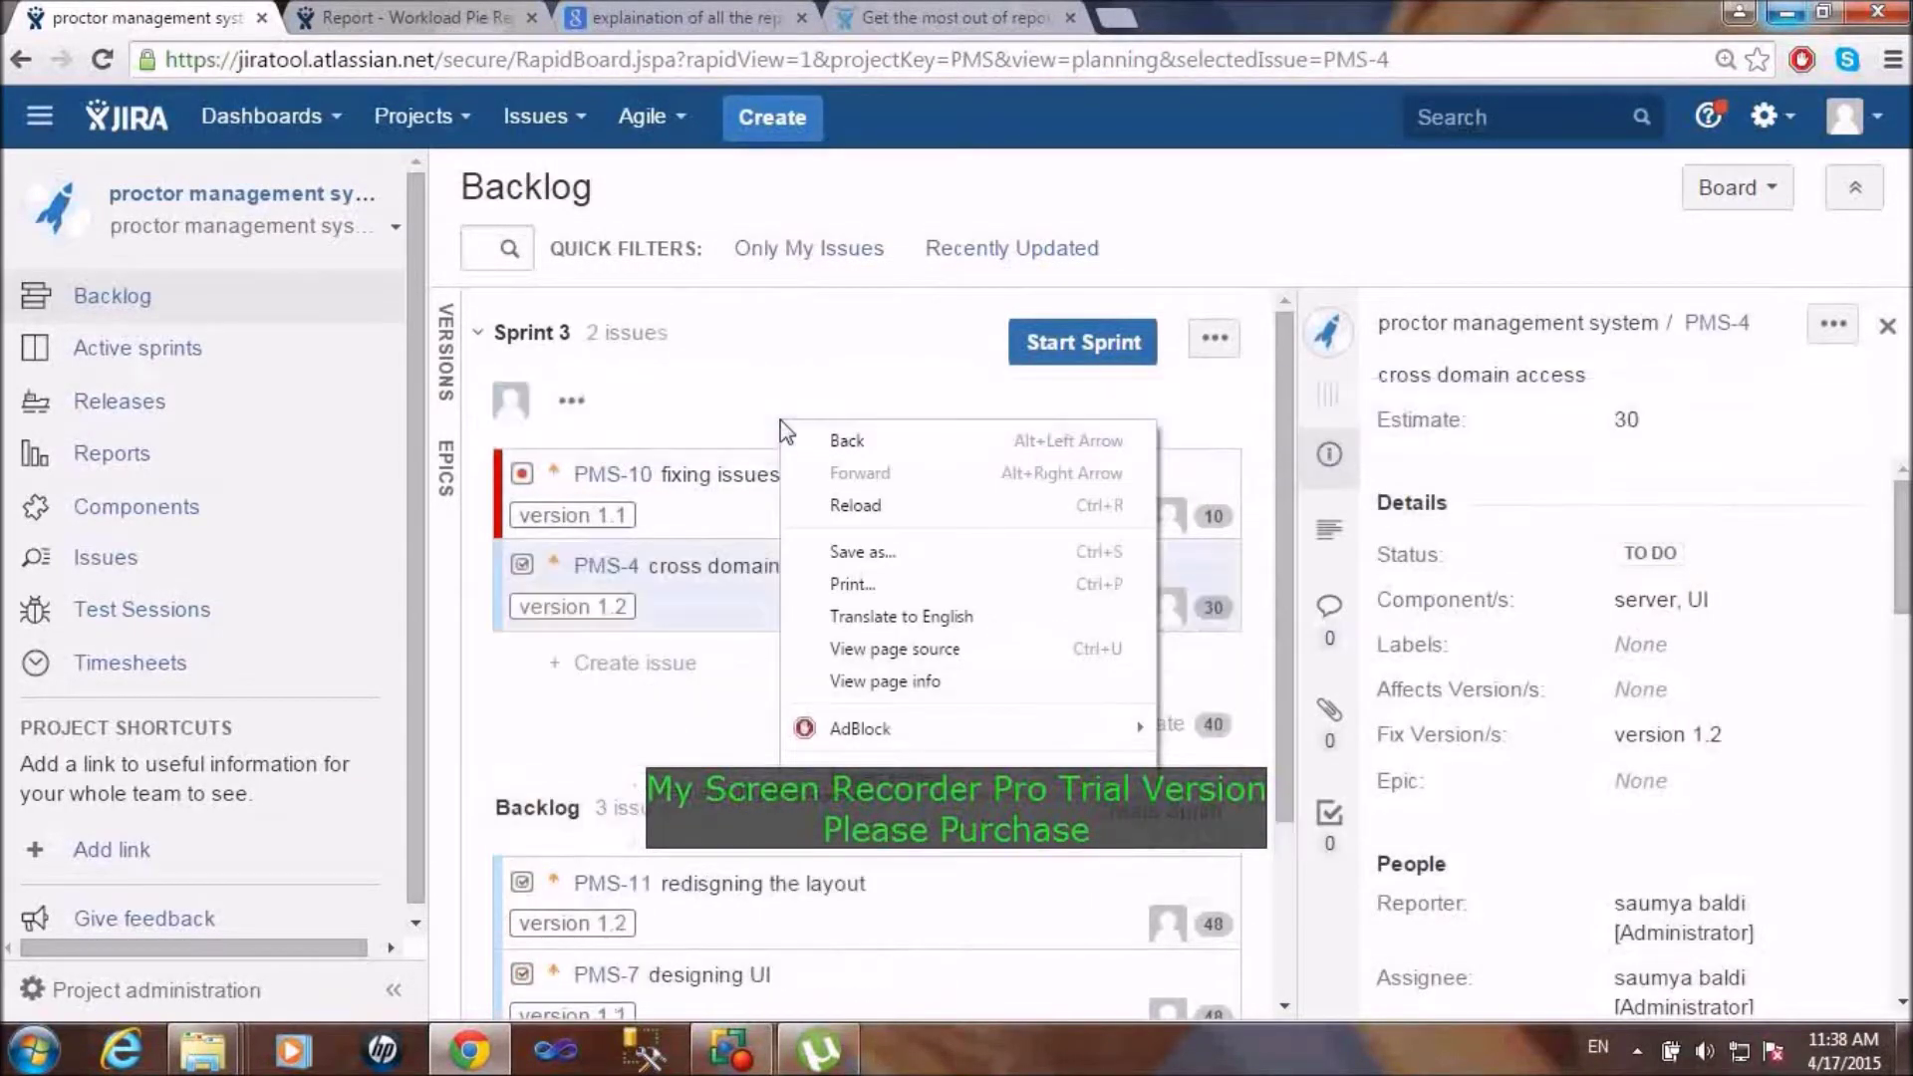
{"action": "left_click", "coordinate": [725, 890]}
{"action": "left_click_drag", "start_coordinate": [700, 516], "coordinate": [712, 411]}
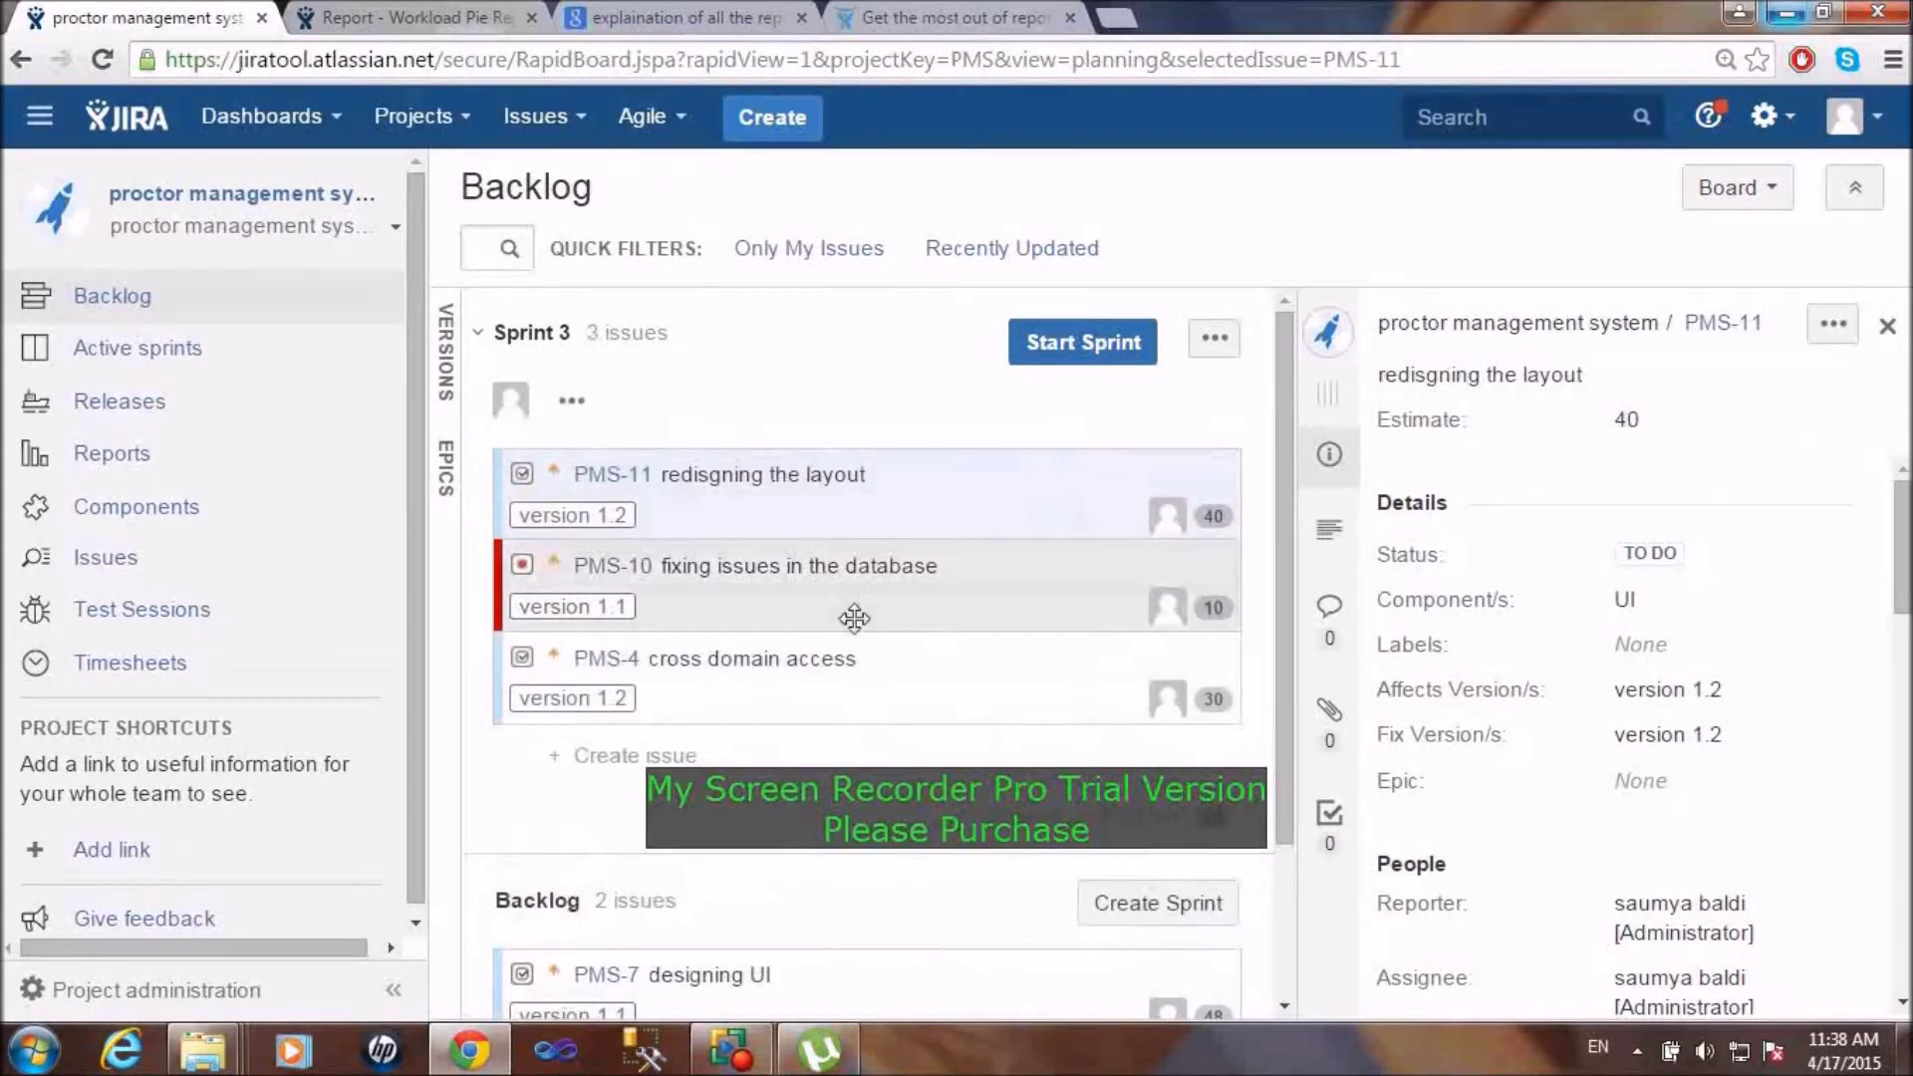
Step: Start Sprint 3 with start date 15/Apr/15 and end date 20/Apr/15
{"action": "left_click", "coordinate": [1081, 344]}
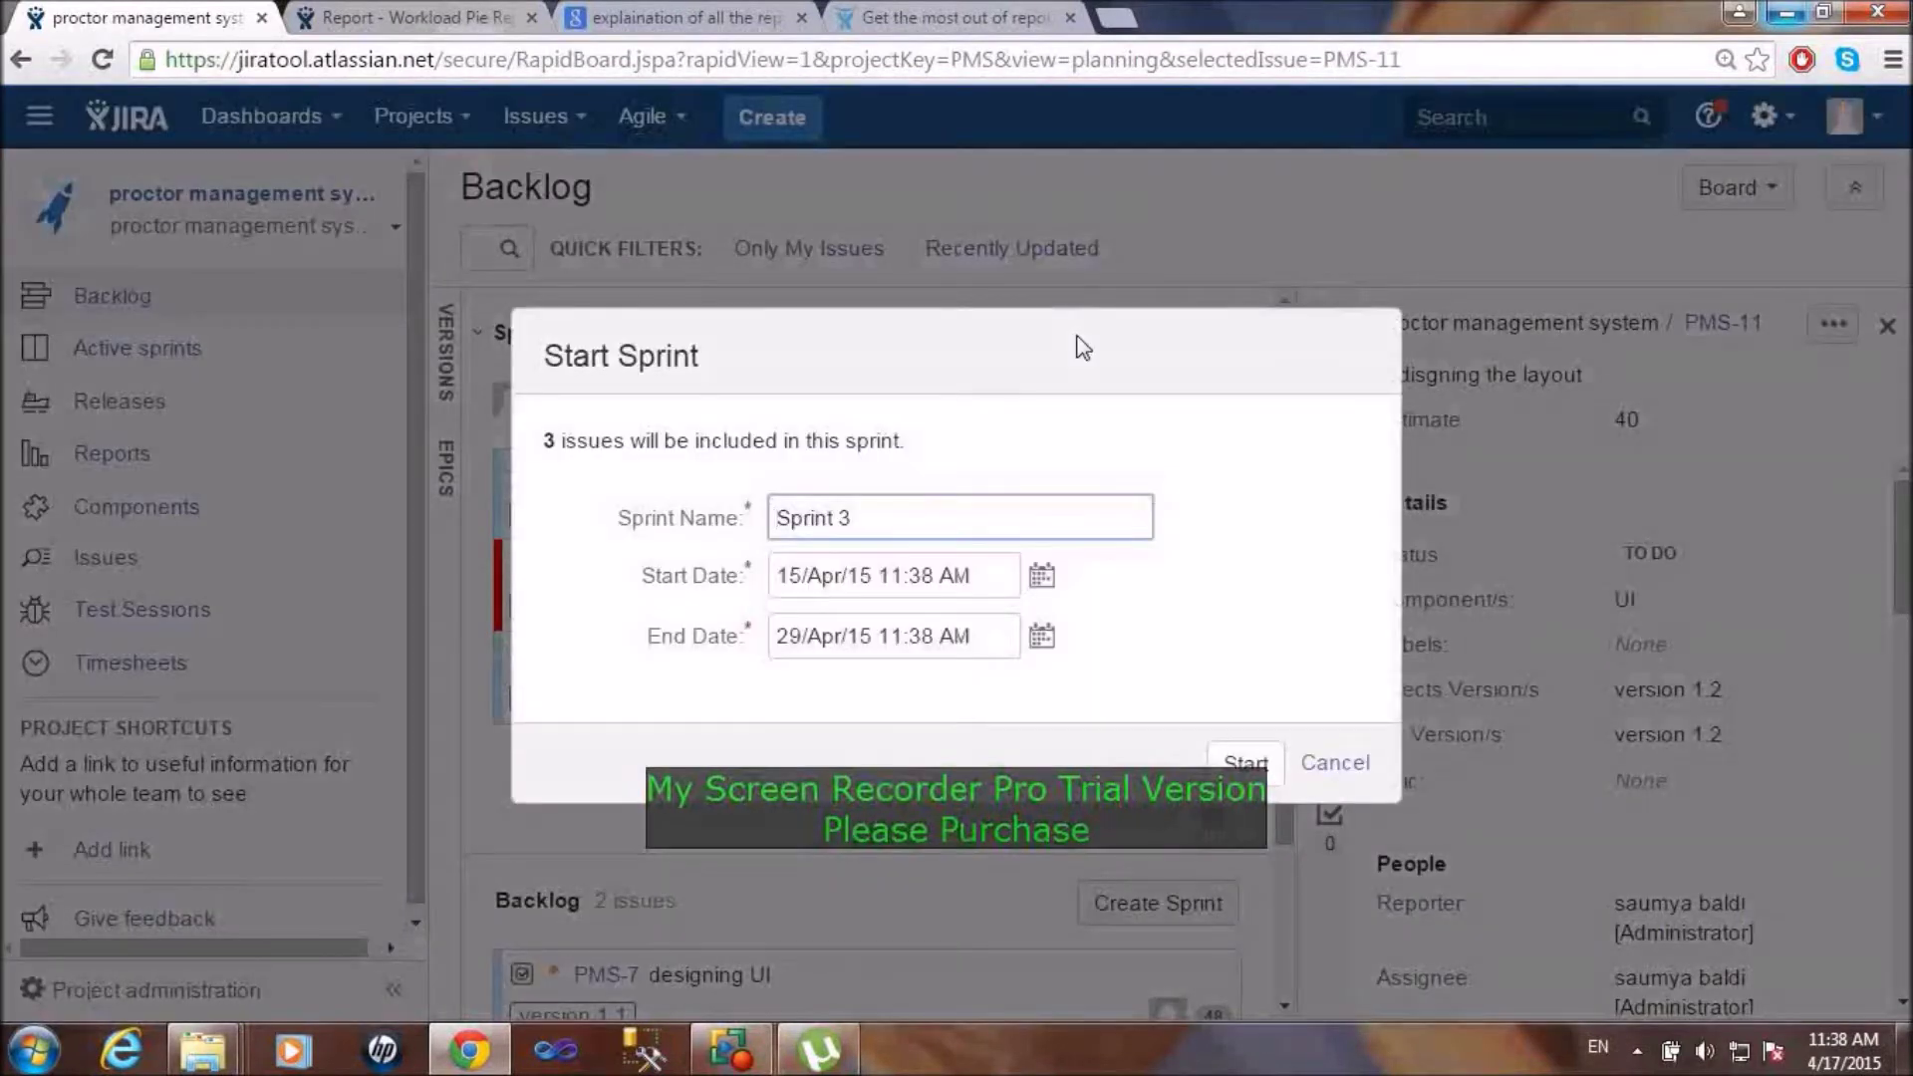
{"action": "left_click", "coordinate": [1038, 638]}
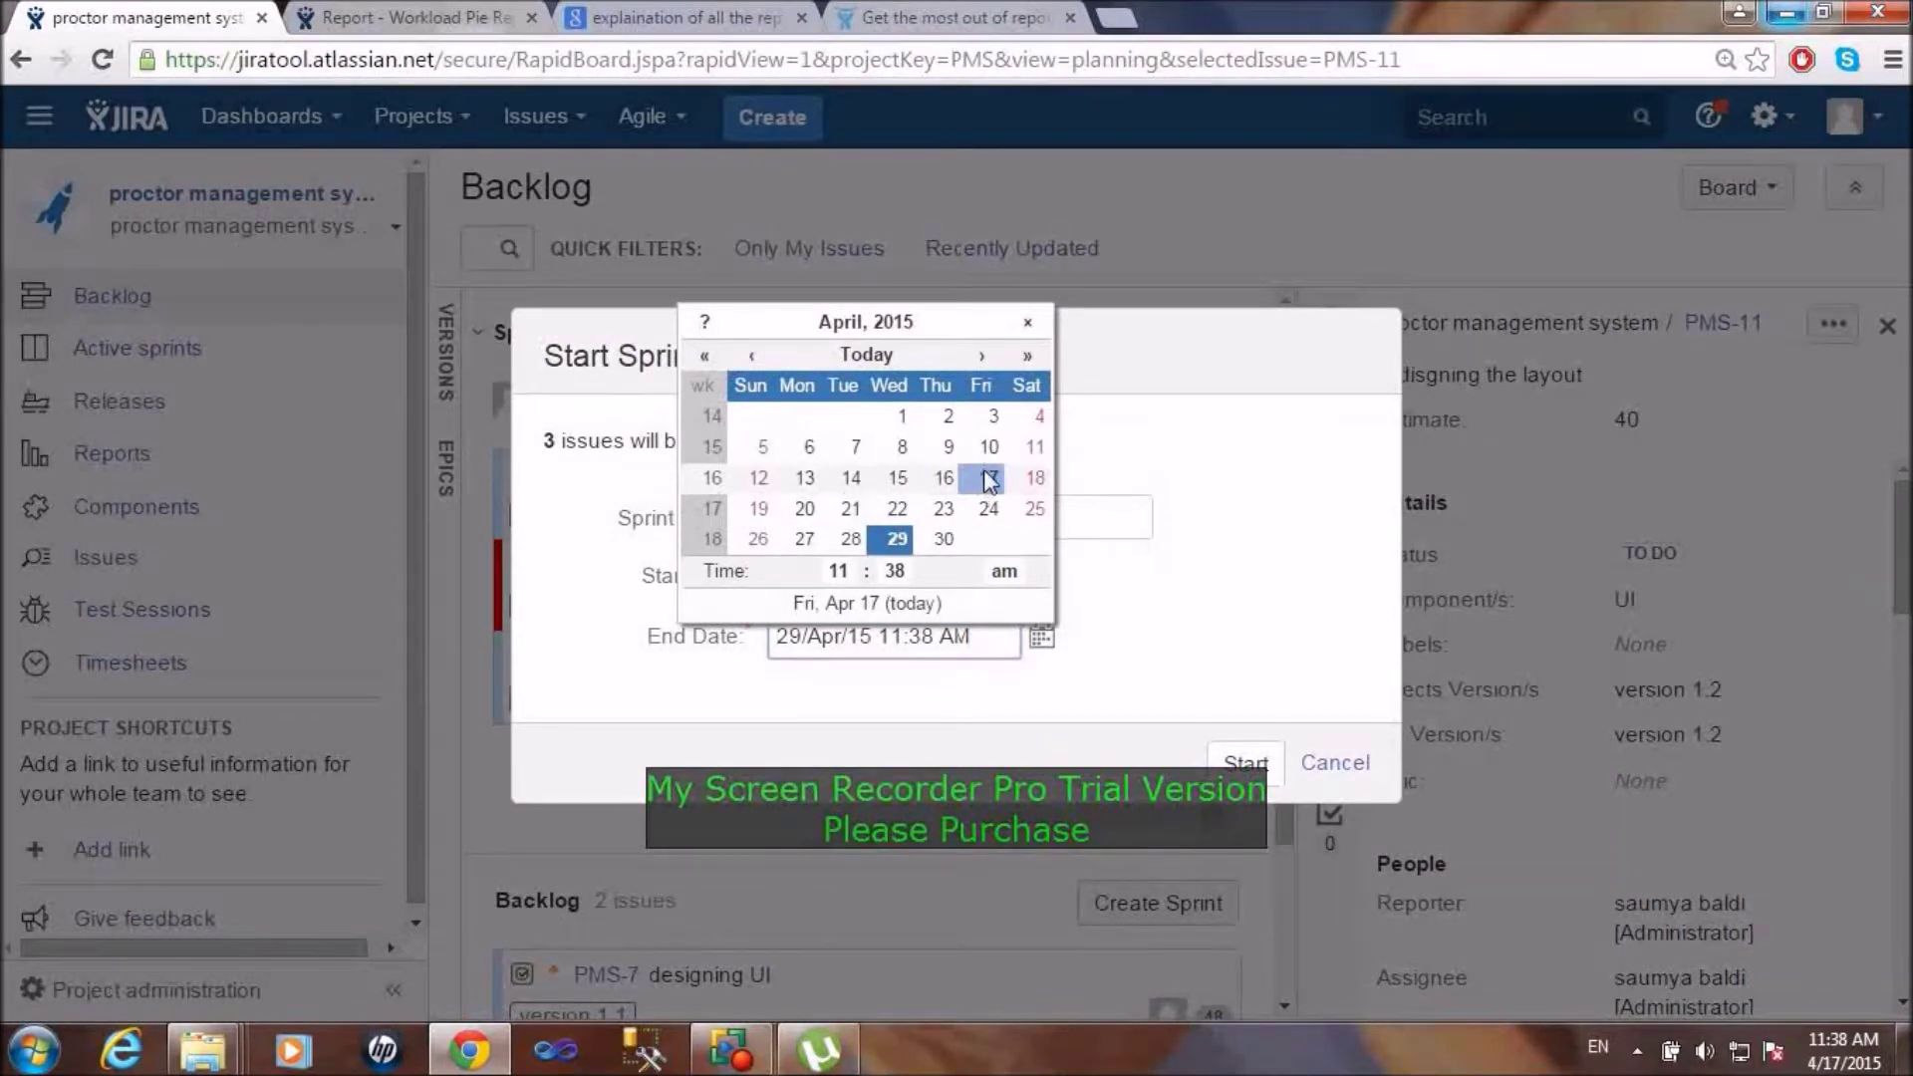
{"action": "left_click", "coordinate": [1208, 649]}
{"action": "left_click", "coordinate": [1040, 580]}
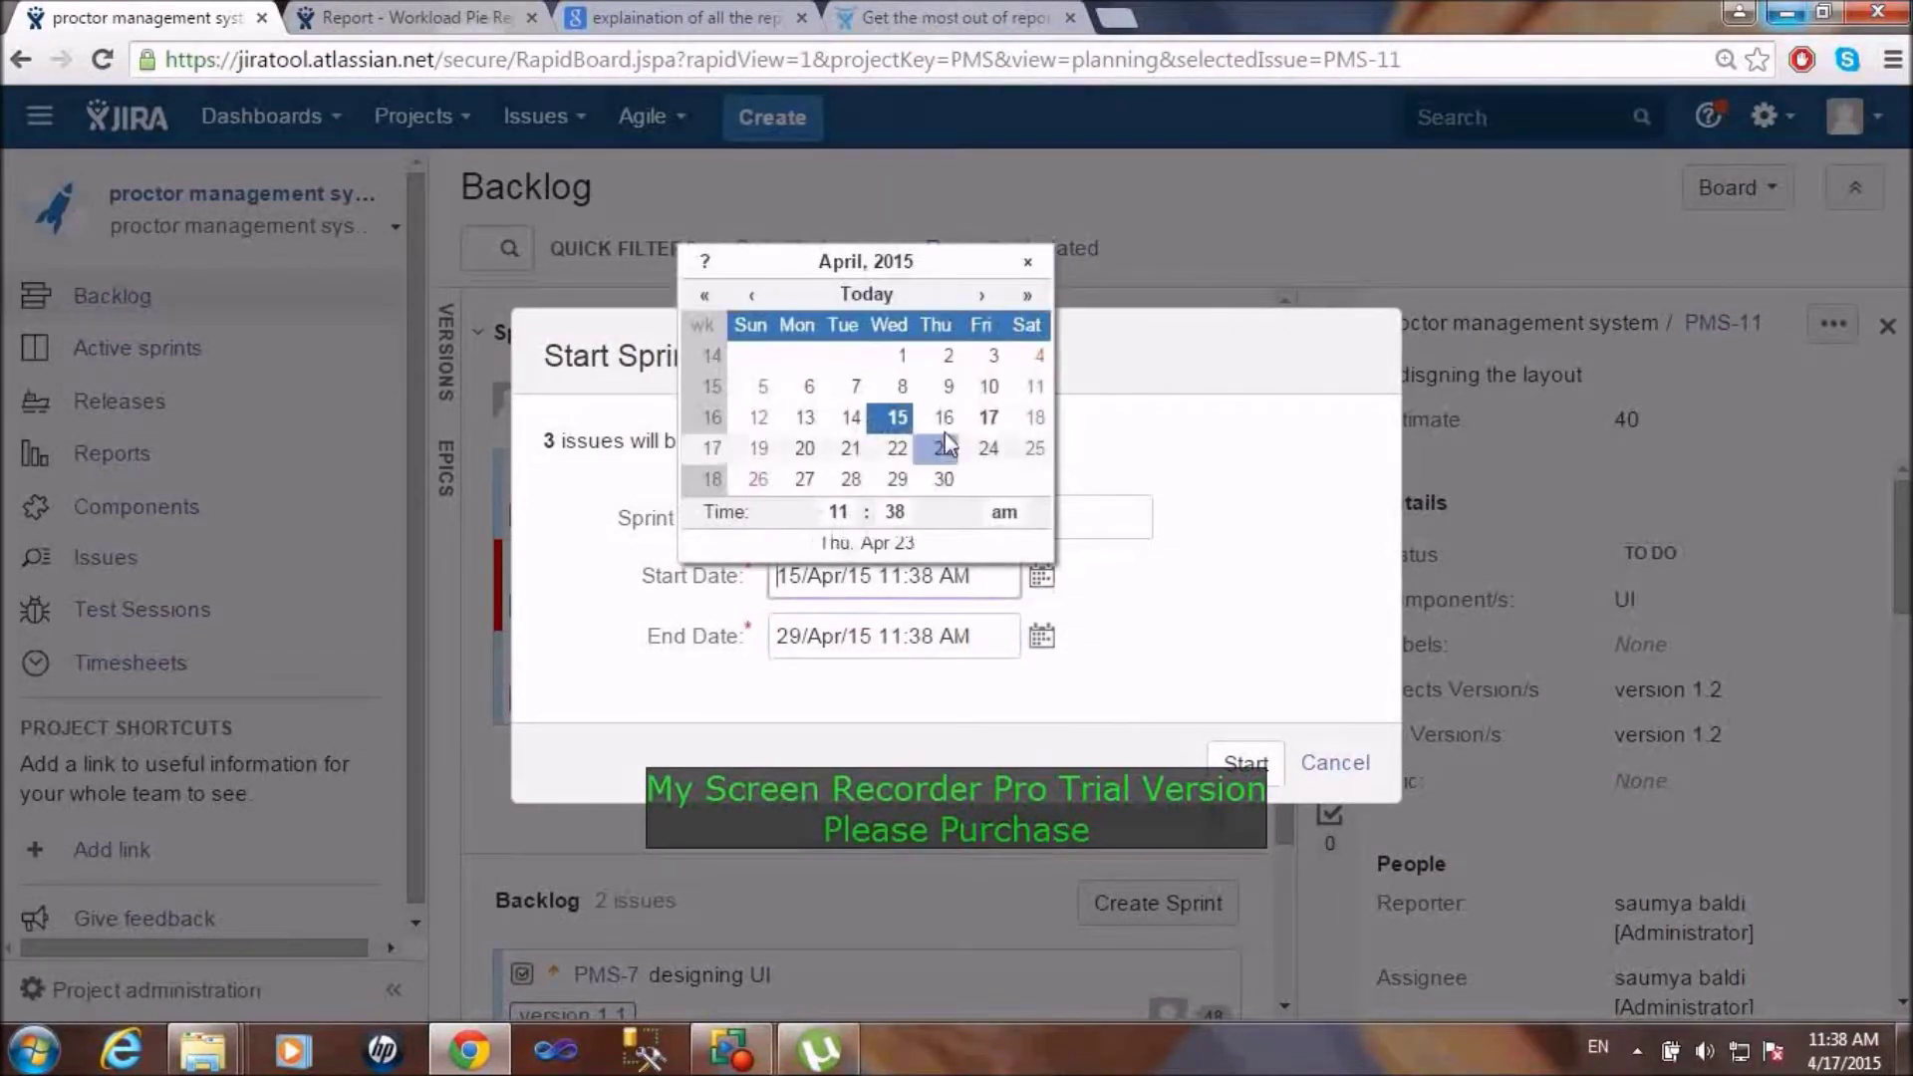
{"action": "left_click", "coordinate": [989, 417]}
{"action": "left_click", "coordinate": [1041, 638]}
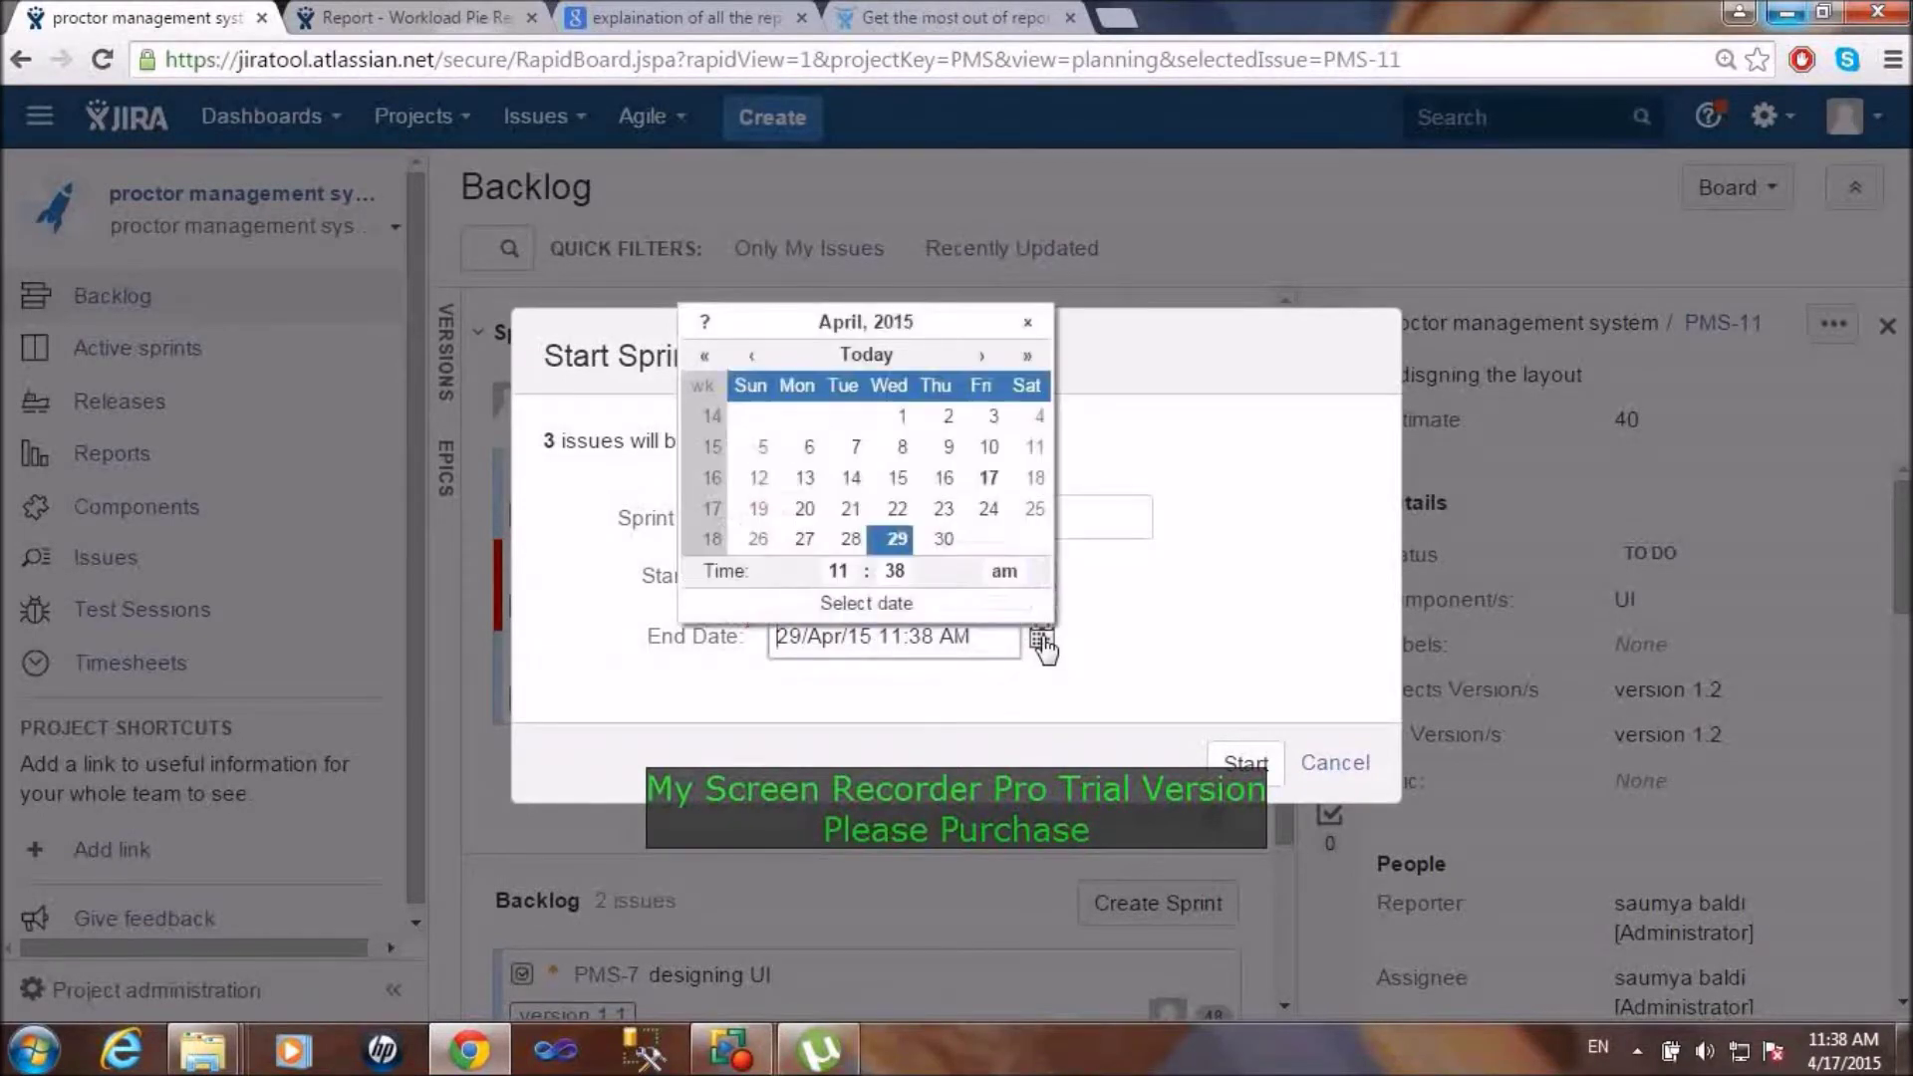
{"action": "left_click", "coordinate": [805, 510]}
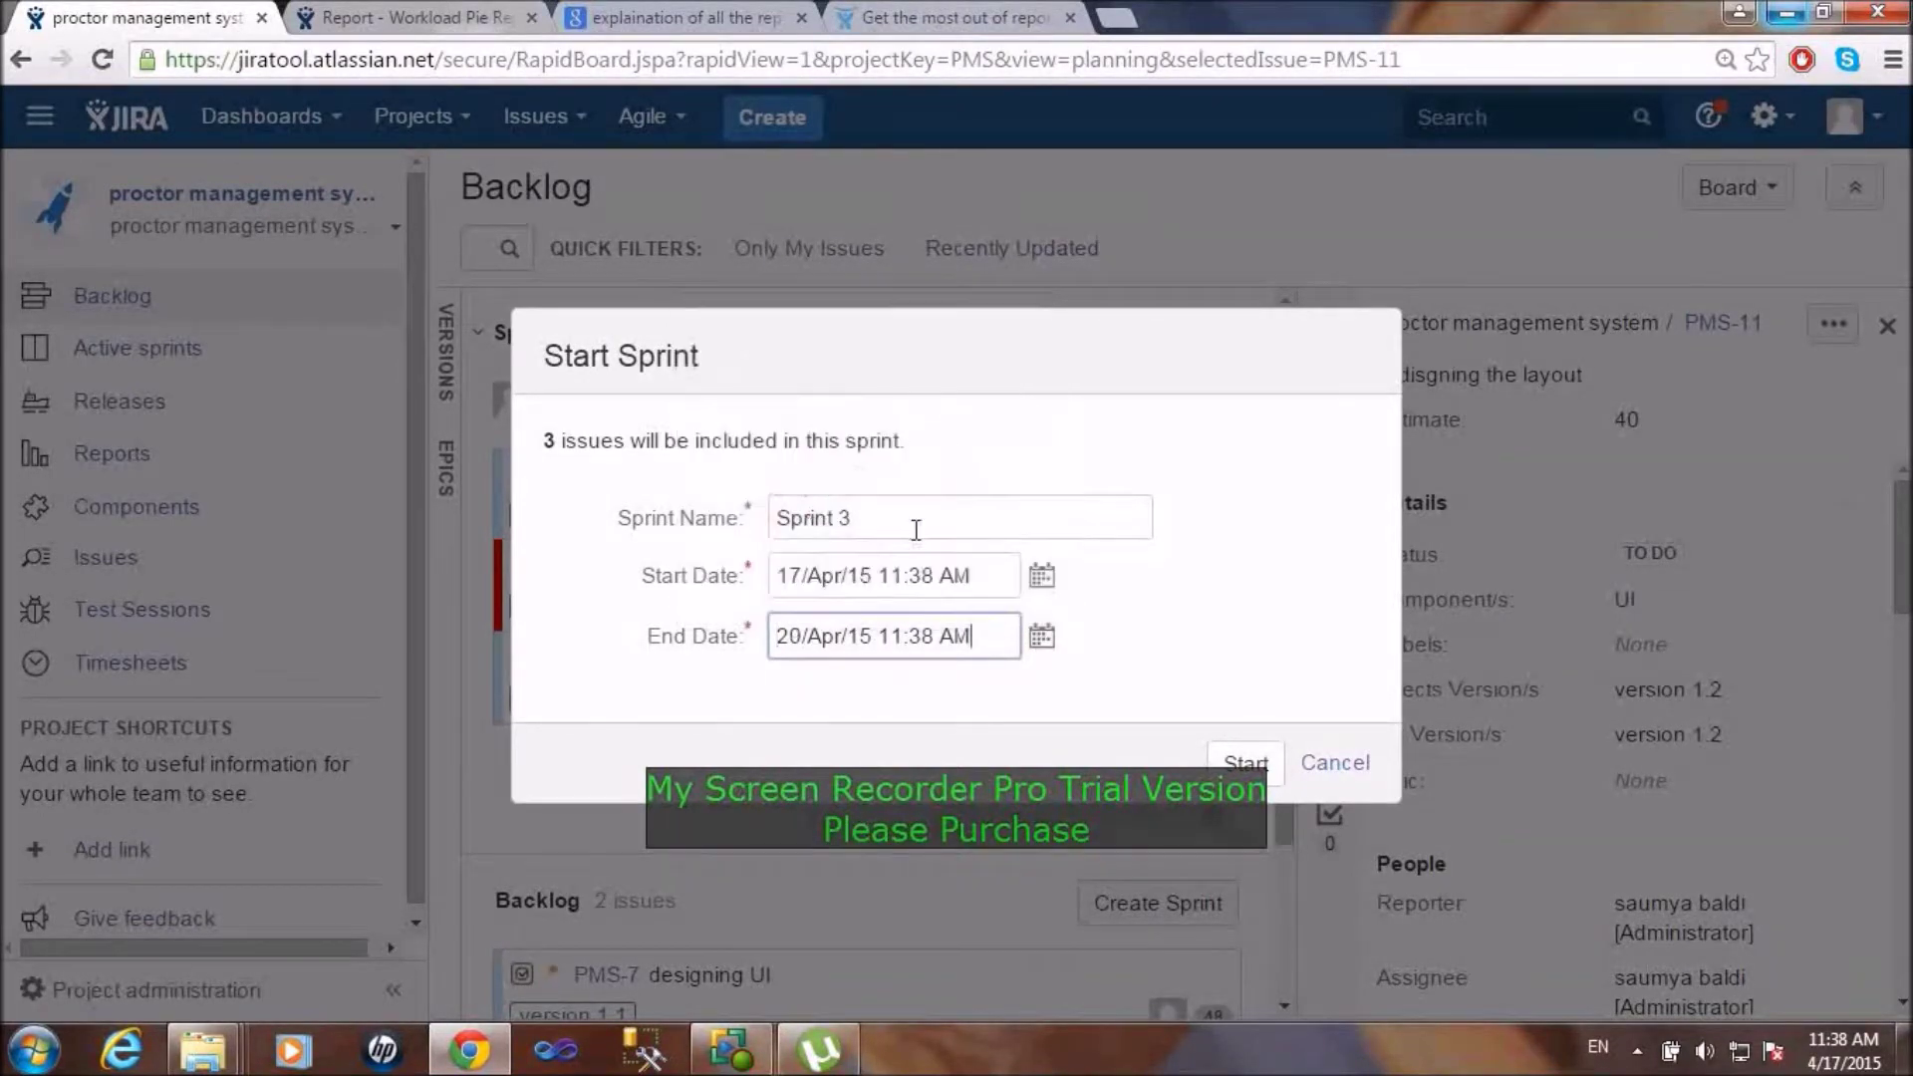
{"action": "left_click", "coordinate": [1041, 578]}
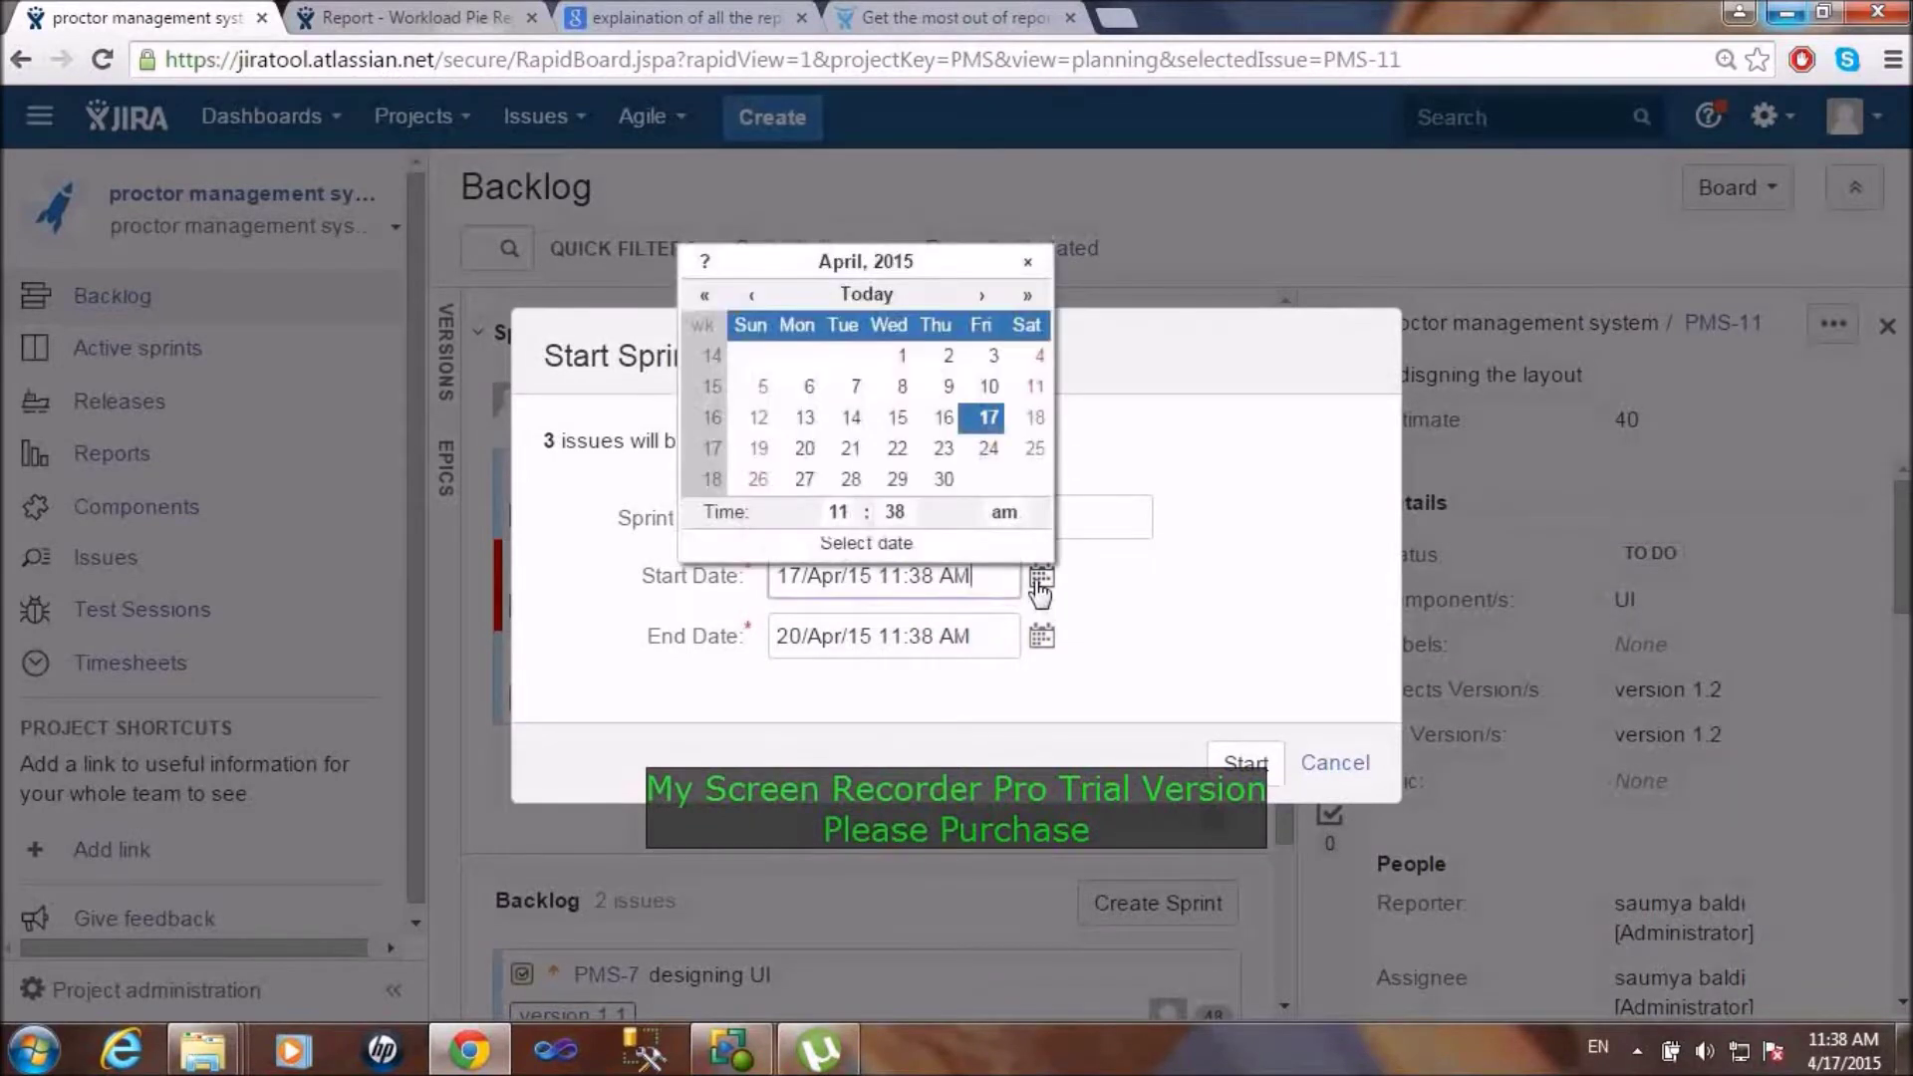
{"action": "left_click", "coordinate": [897, 419]}
{"action": "left_click", "coordinate": [1246, 759]}
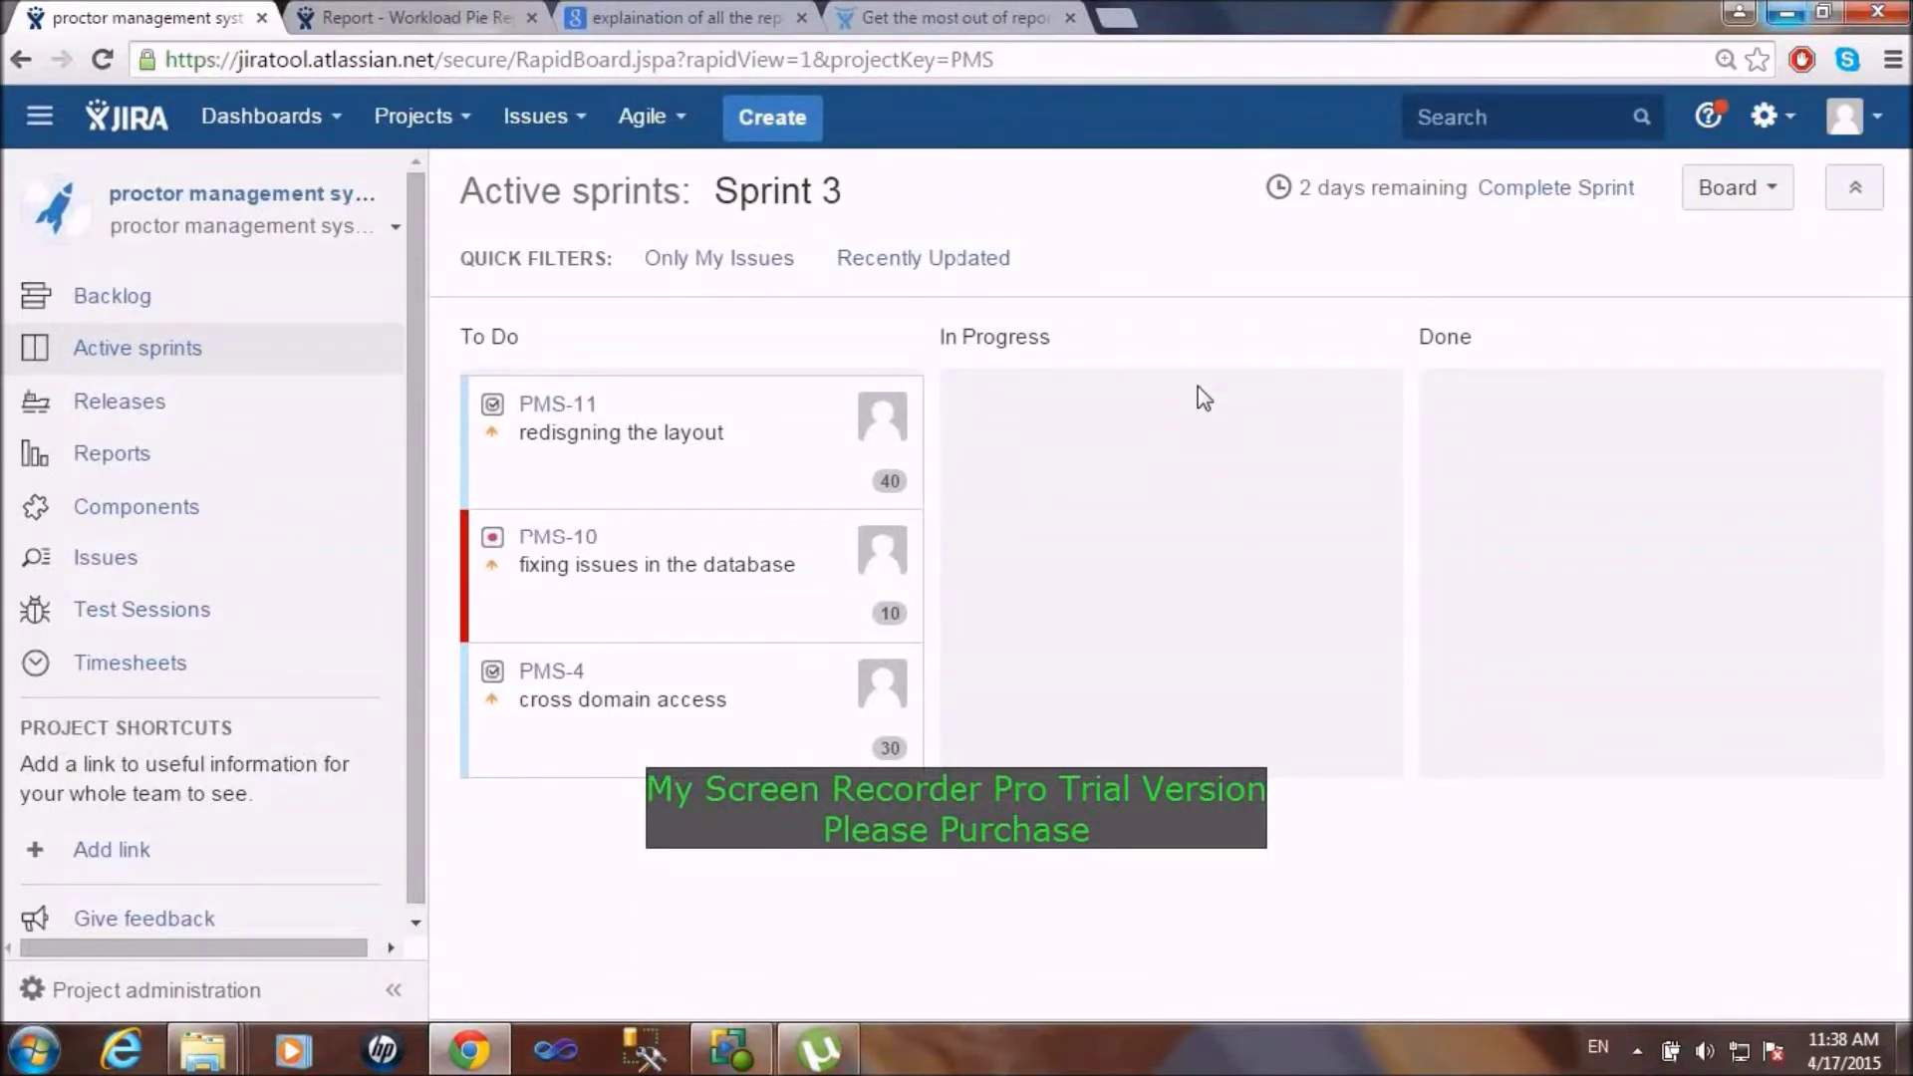
Step: Move PMS-11, PMS-10 and PMS-4 through In Progress into Done, then dismiss the notification
{"action": "left_click_drag", "start_coordinate": [731, 423], "coordinate": [1204, 439]}
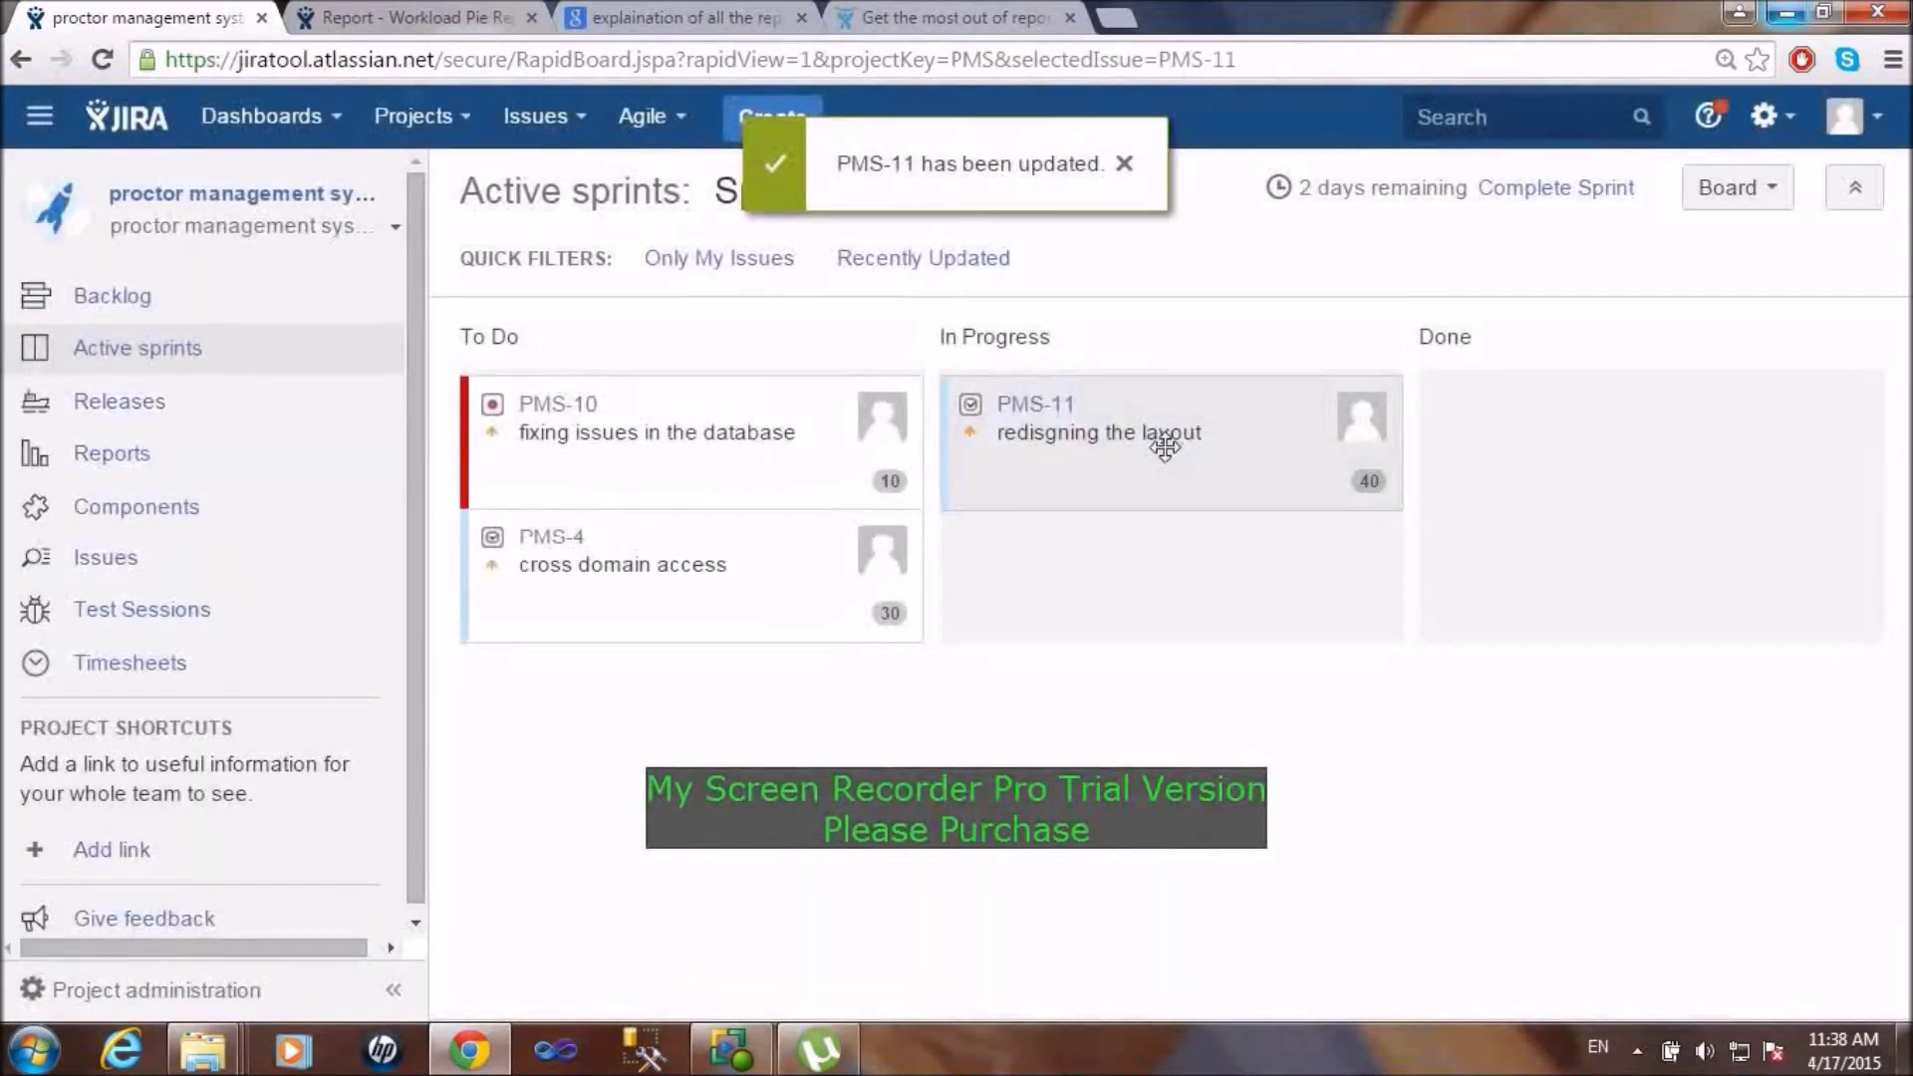
{"action": "key", "text": "ctrl+plus"}
{"action": "key", "text": "ctrl+plus"}
{"action": "key", "text": "ctrl+plus"}
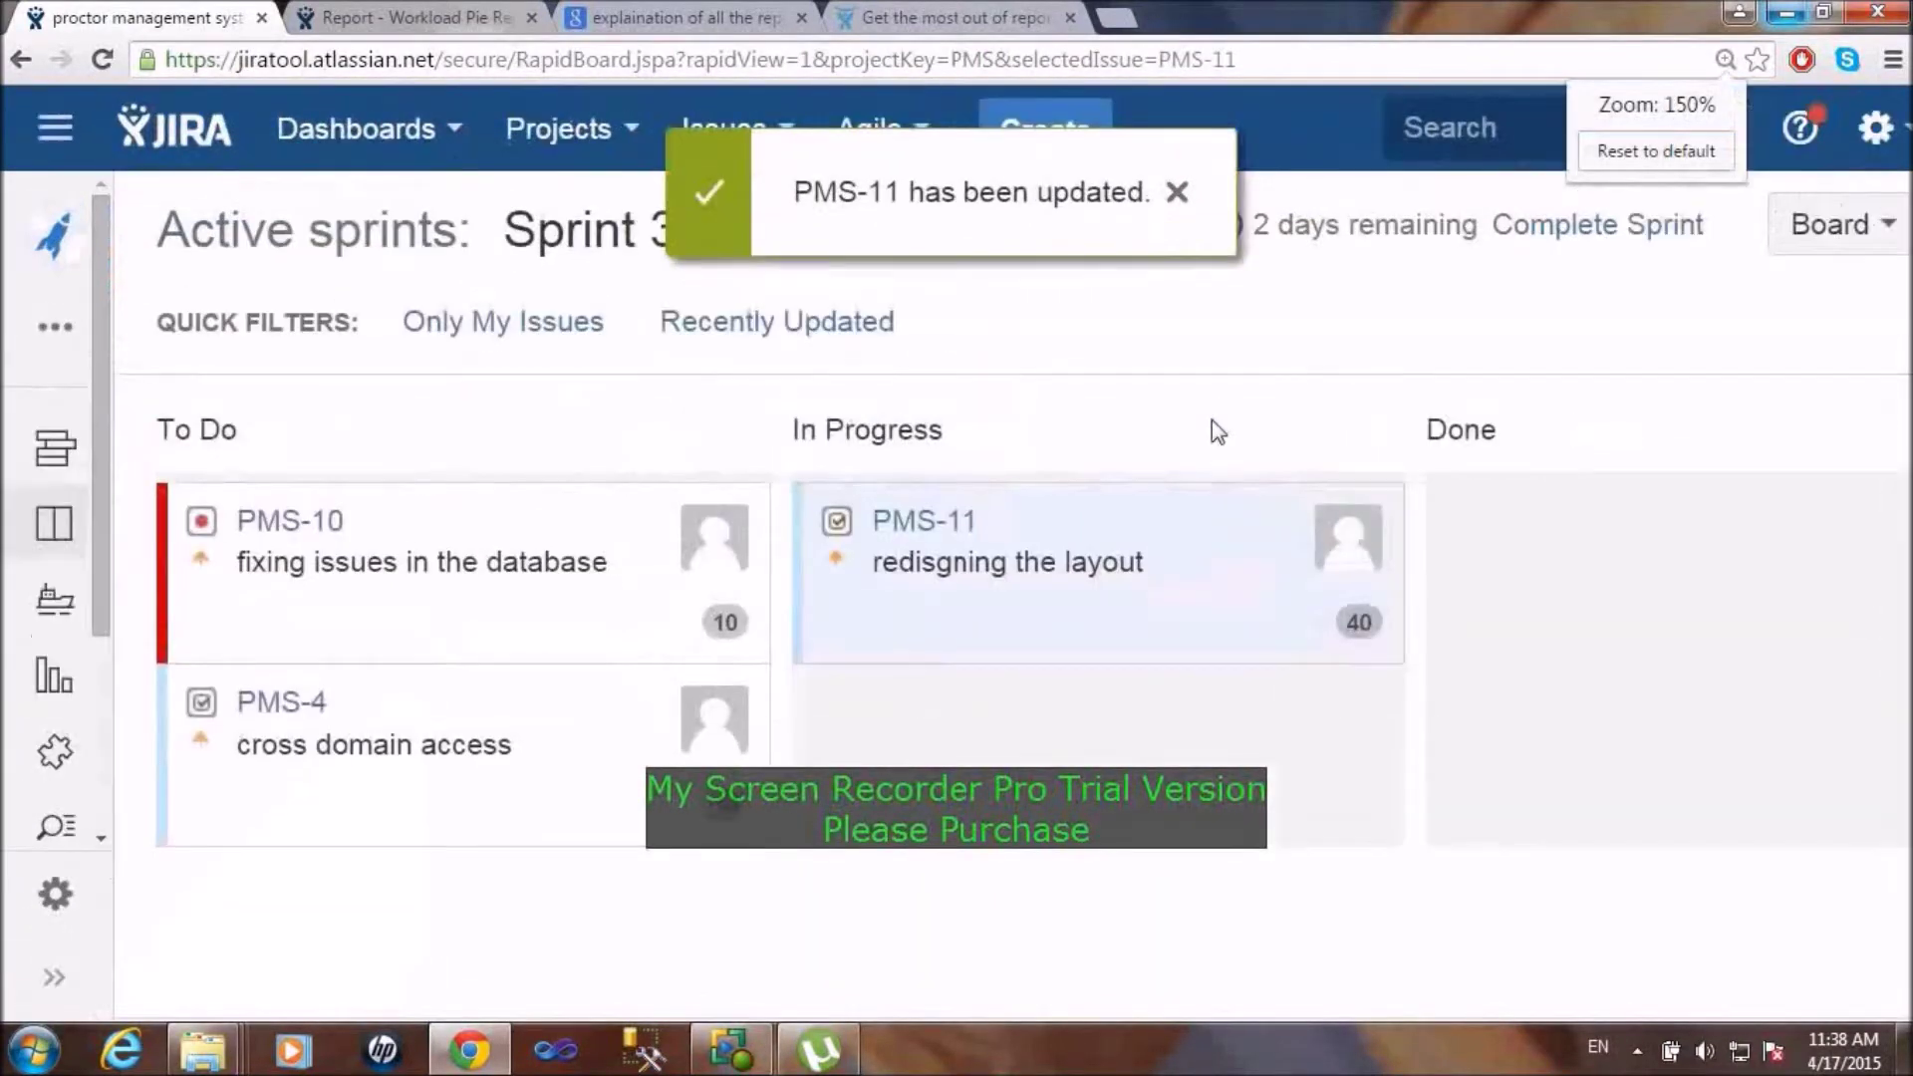
{"action": "left_click_drag", "start_coordinate": [1132, 551], "coordinate": [1648, 538]}
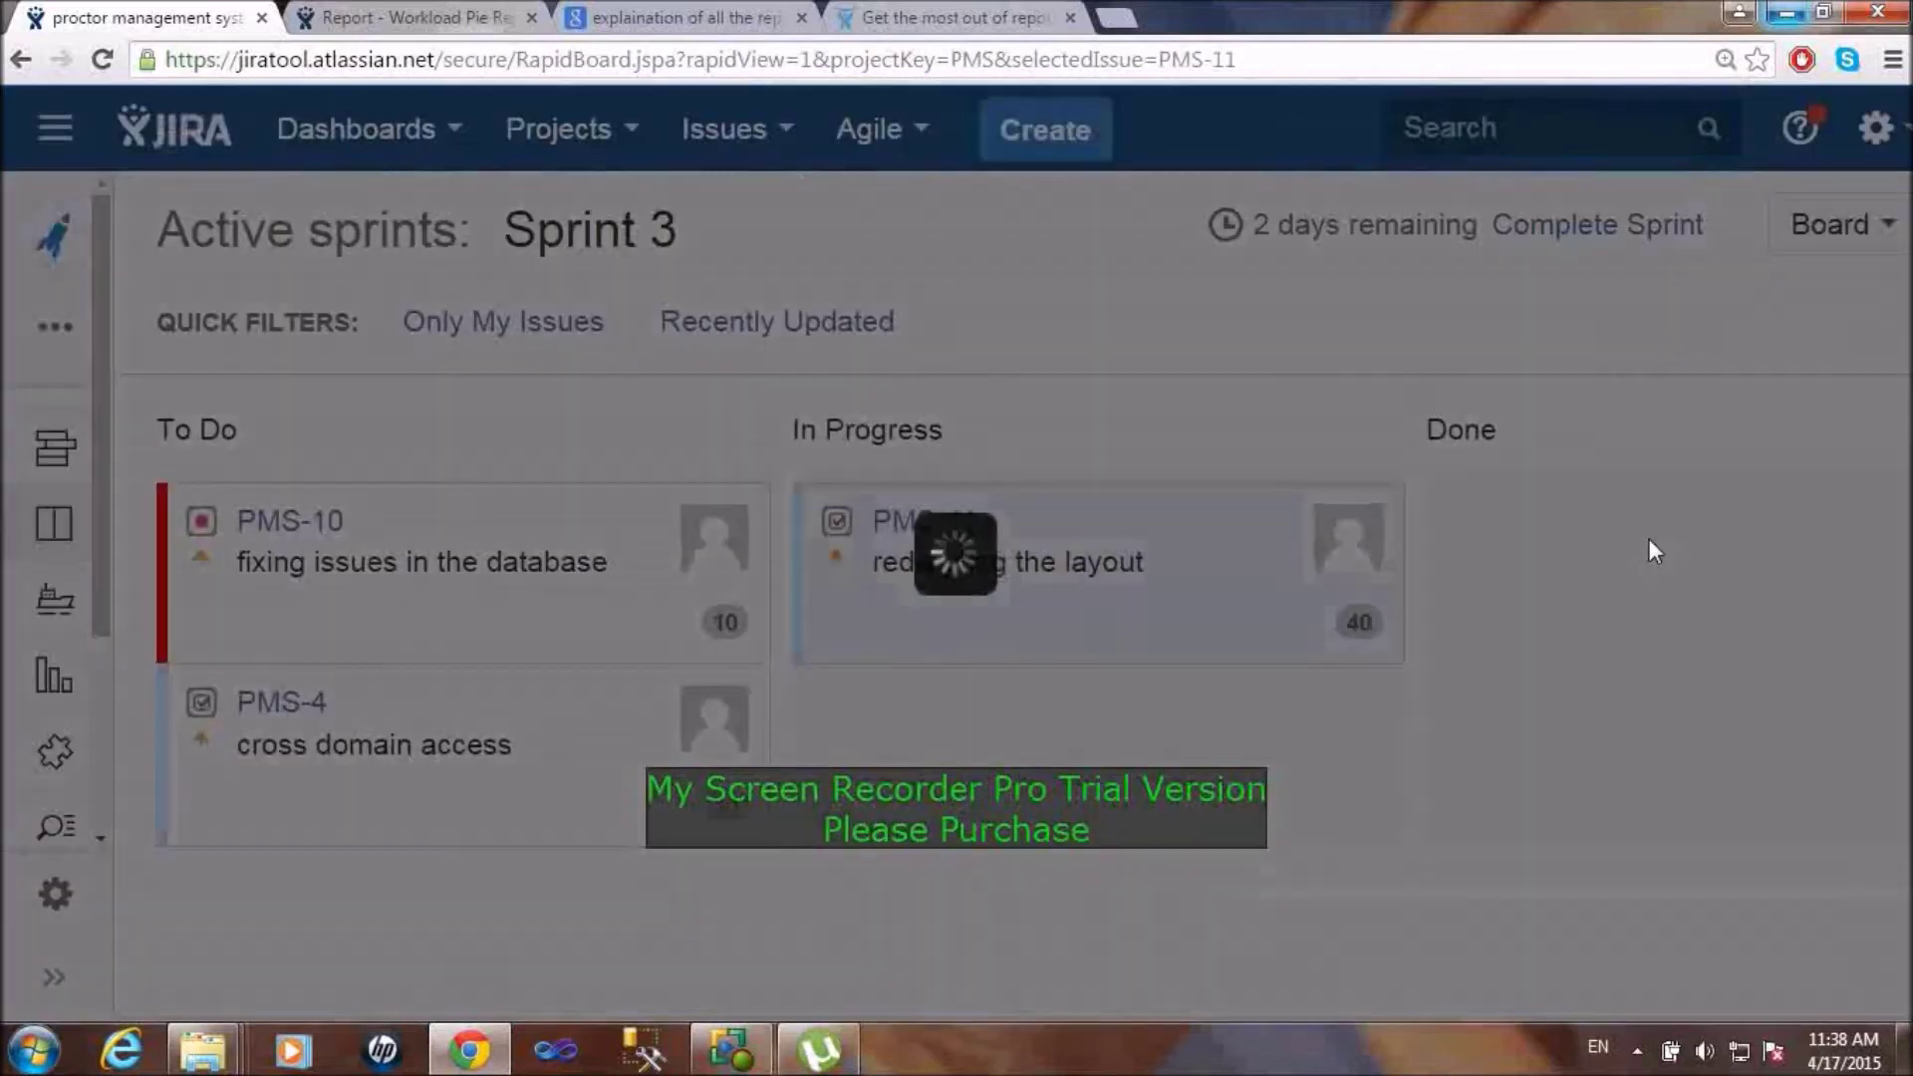
{"action": "left_click_drag", "start_coordinate": [521, 568], "coordinate": [1802, 684]}
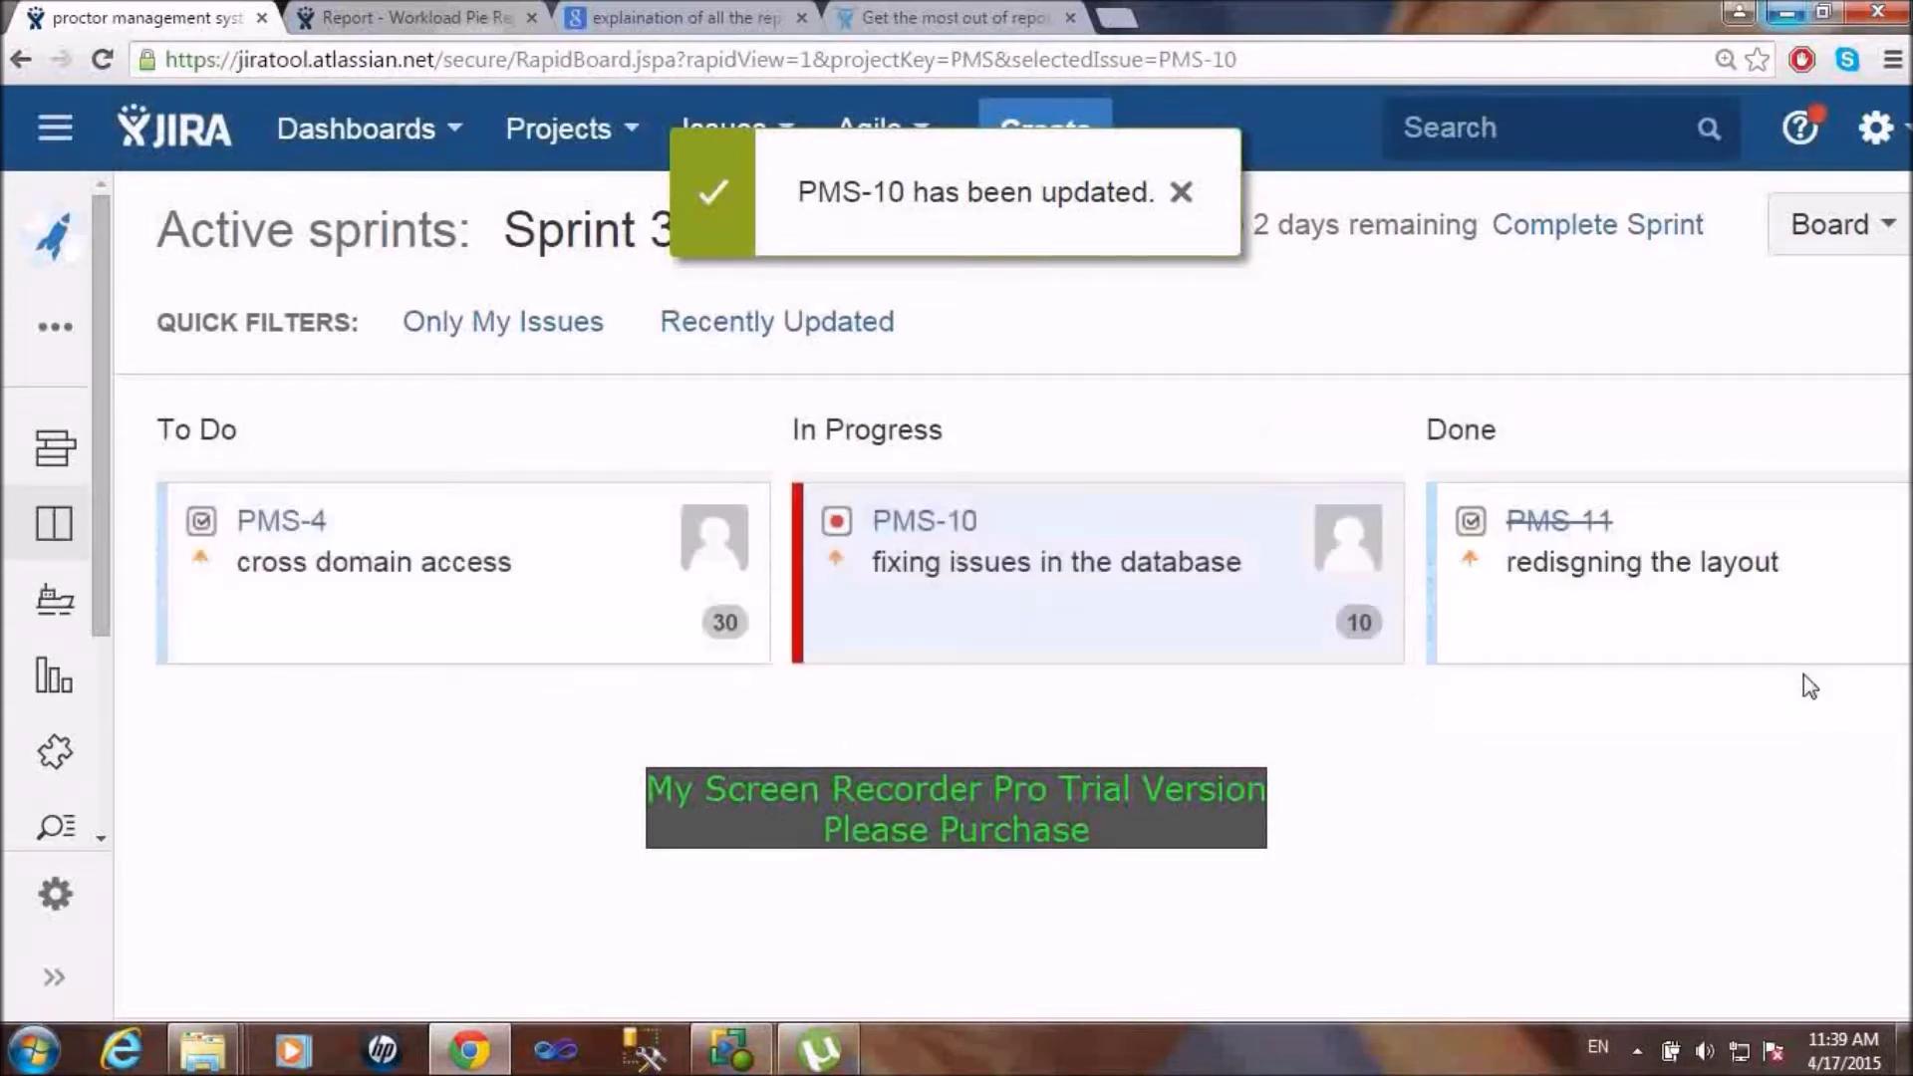
{"action": "left_click_drag", "start_coordinate": [1242, 636], "coordinate": [1865, 647]}
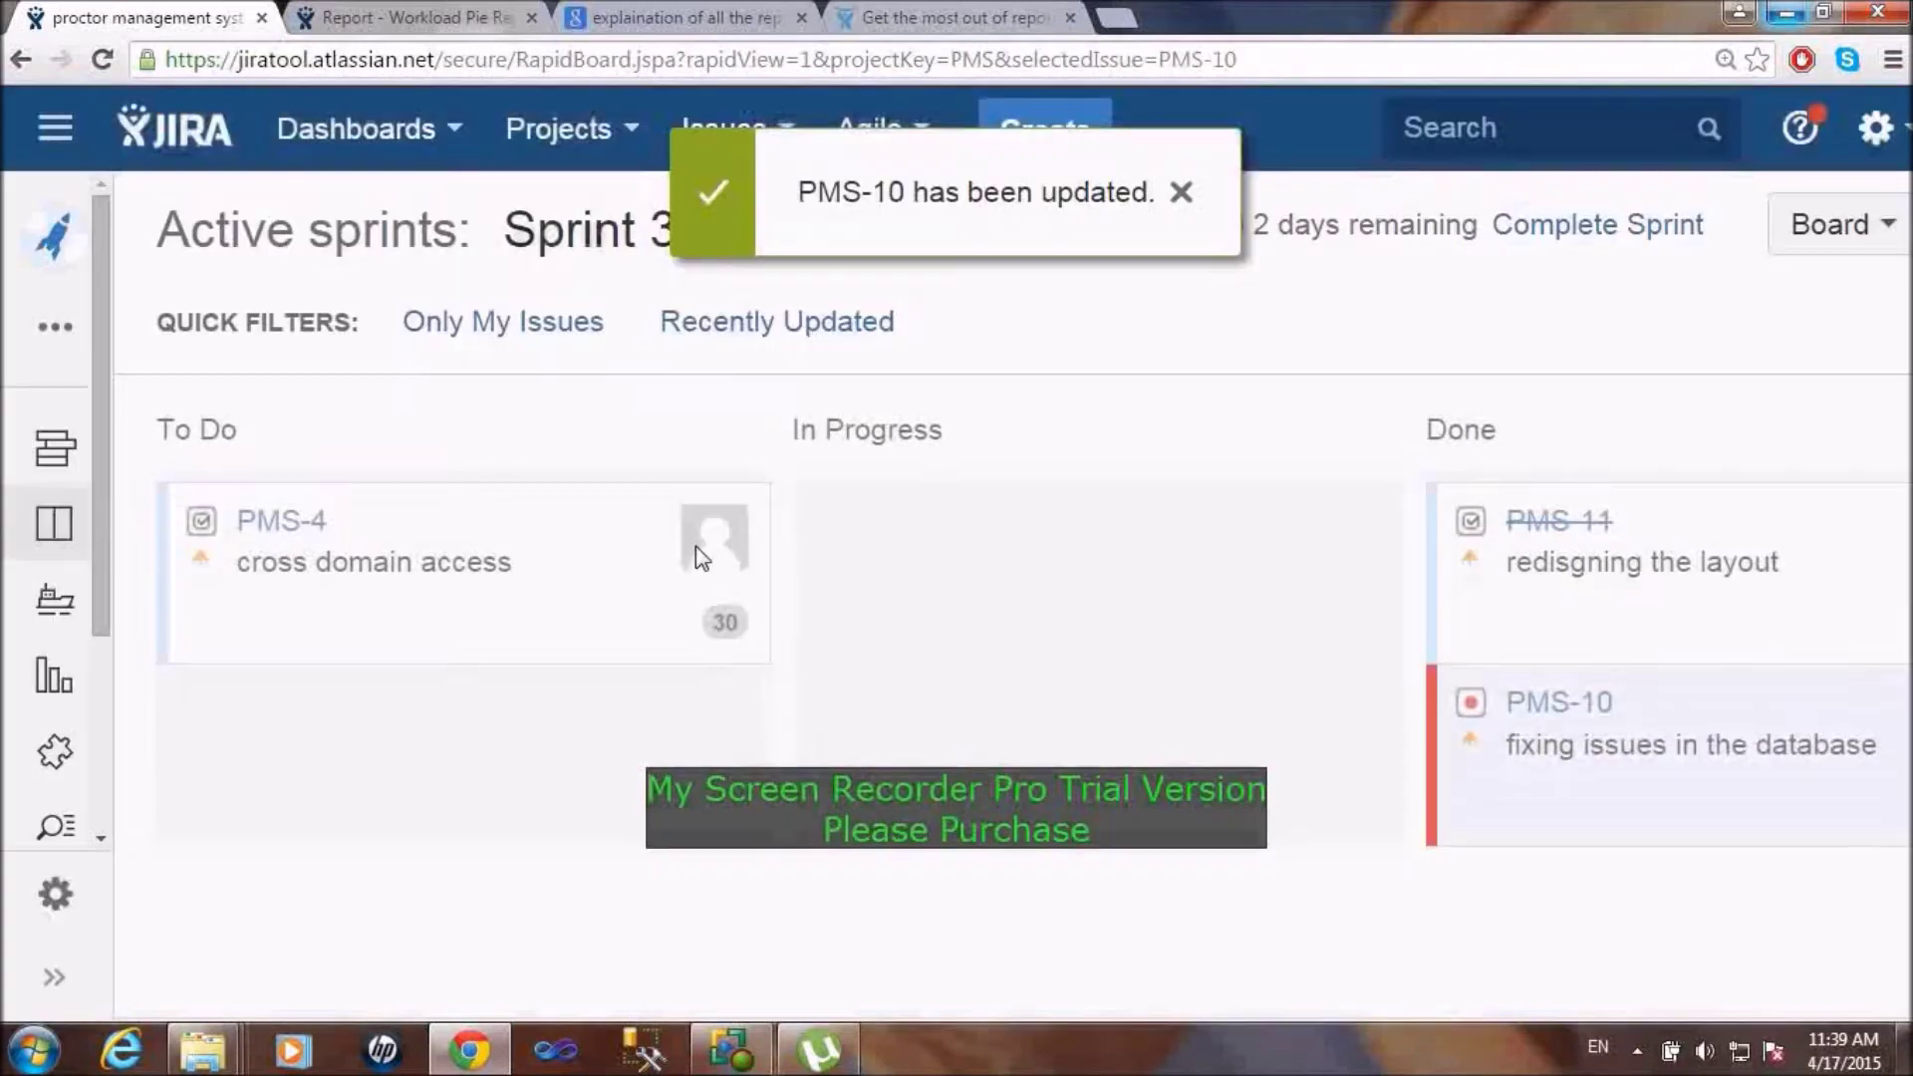
{"action": "left_click_drag", "start_coordinate": [509, 561], "coordinate": [1158, 580]}
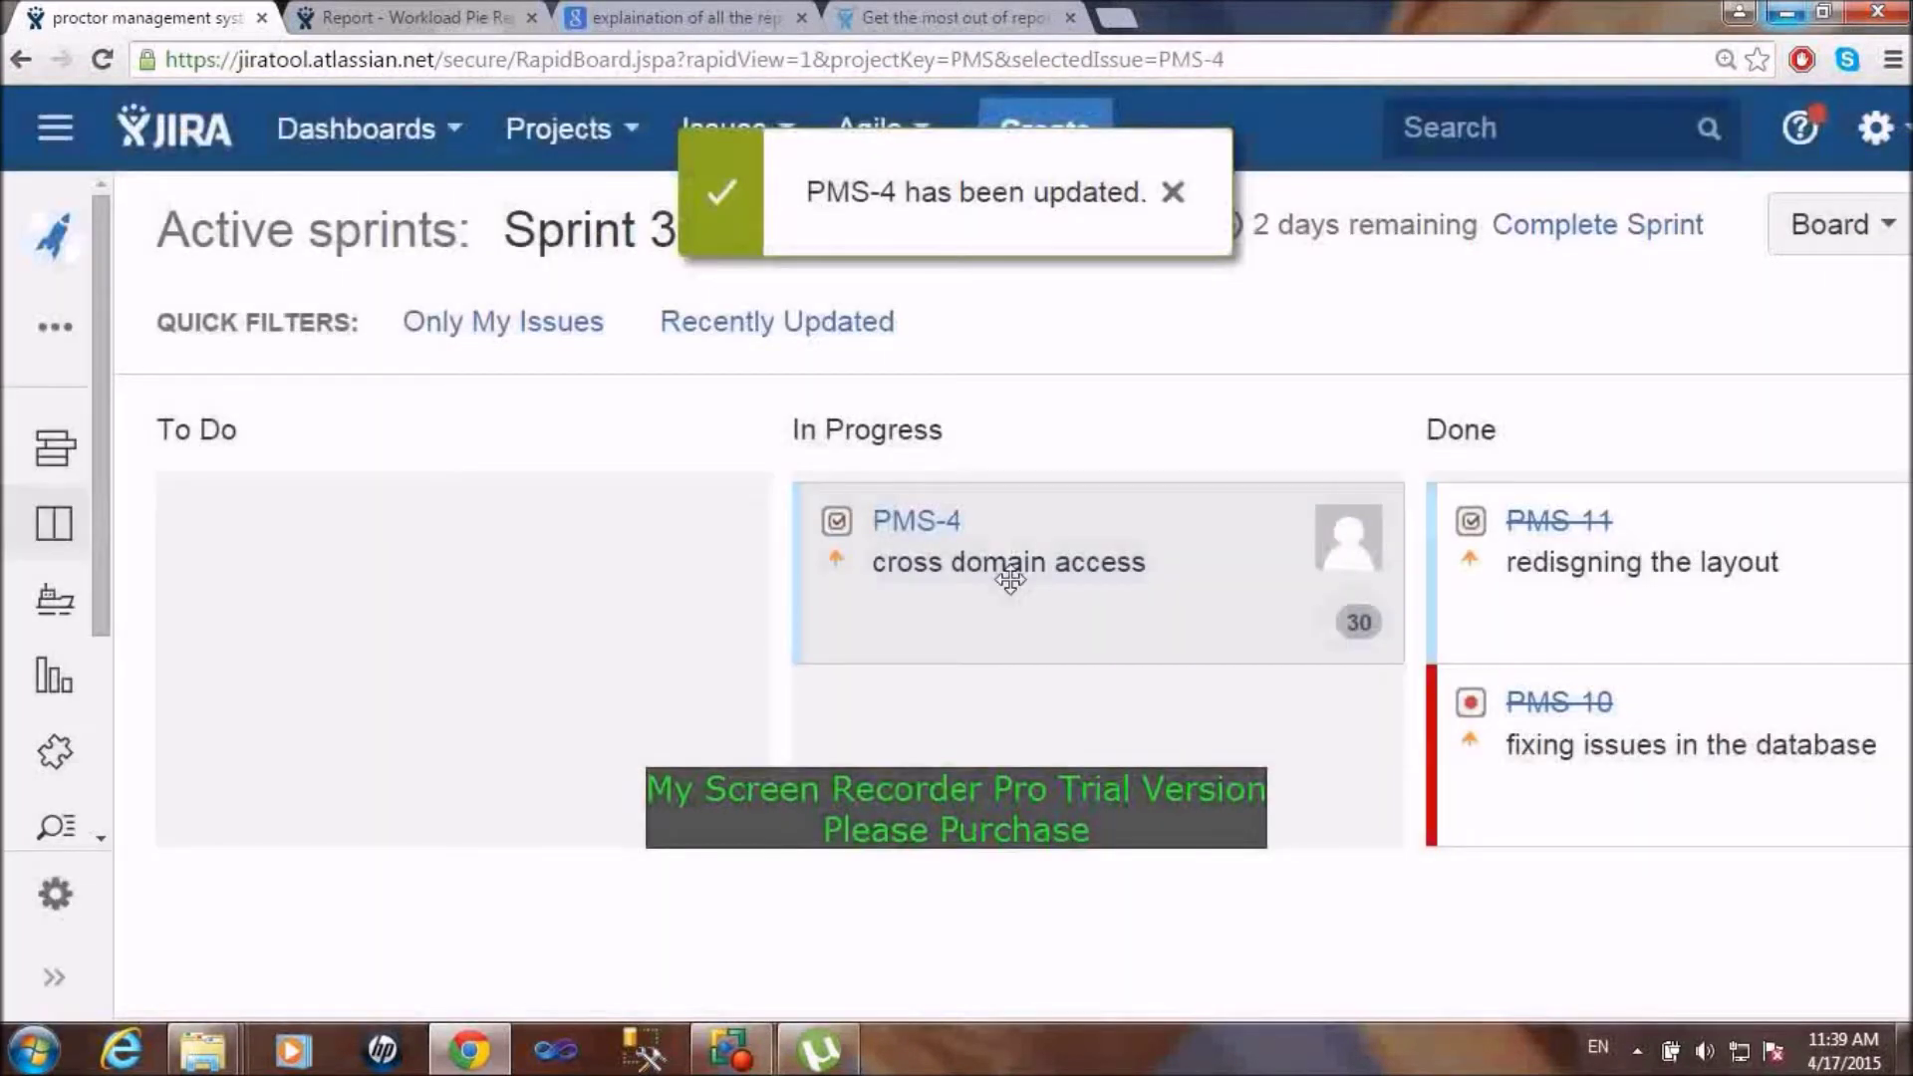
{"action": "left_click_drag", "start_coordinate": [1009, 580], "coordinate": [1688, 591]}
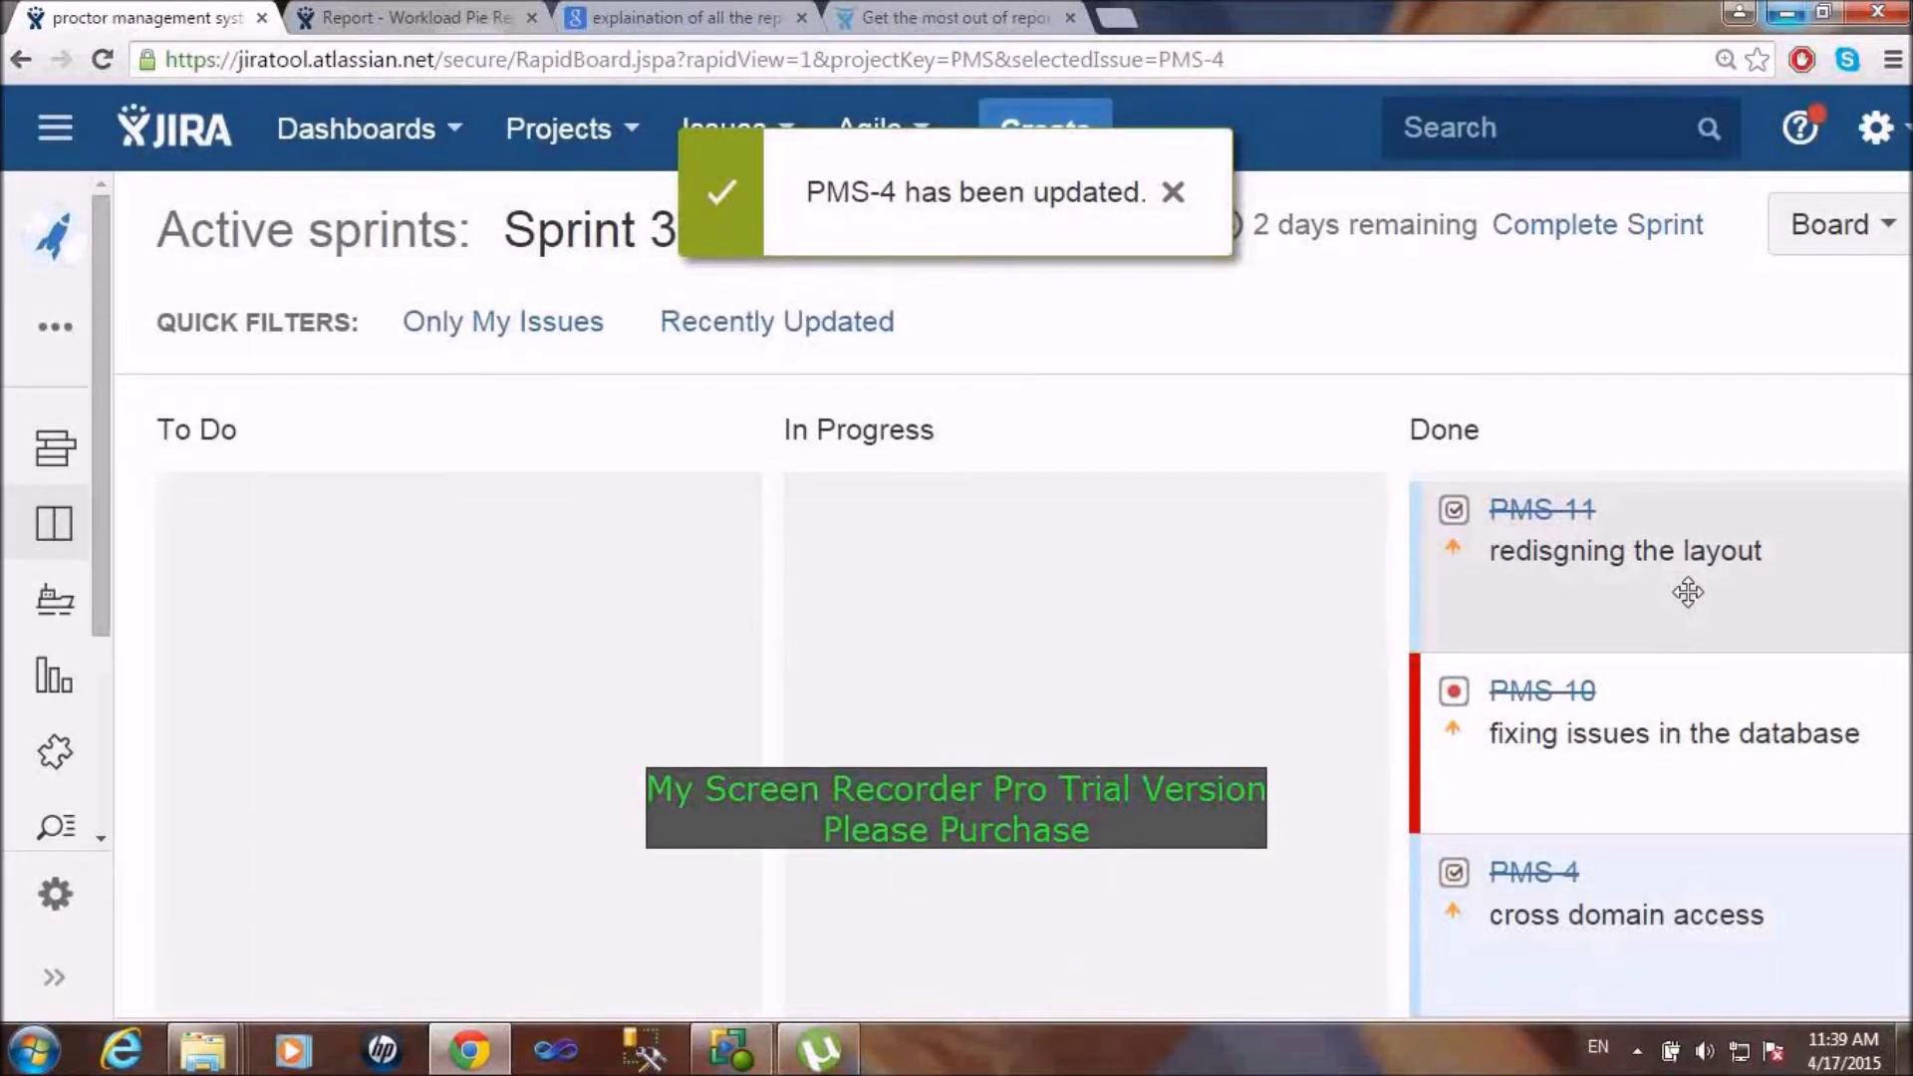
{"action": "left_click", "coordinate": [1172, 193]}
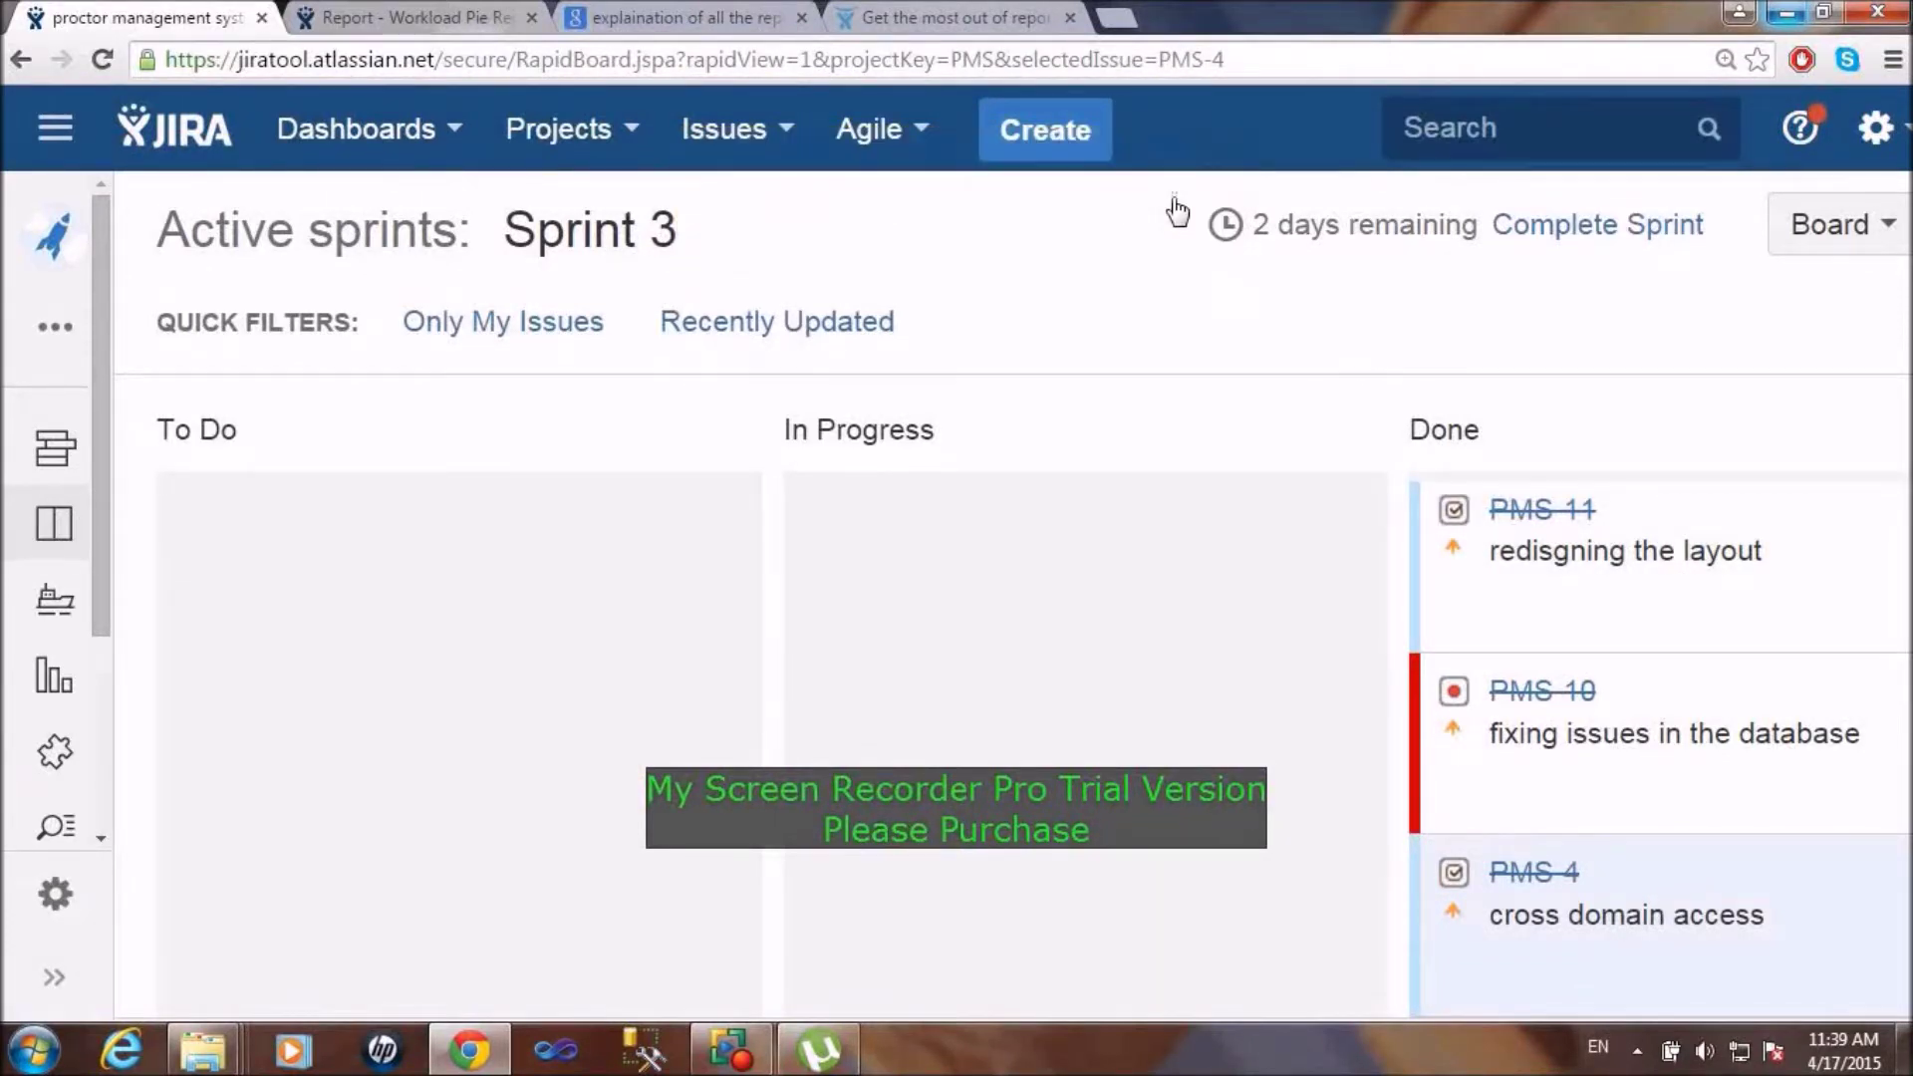
Step: Complete Sprint 3 to show its Sprint Report with three completed issues
{"action": "left_click", "coordinate": [1626, 225]}
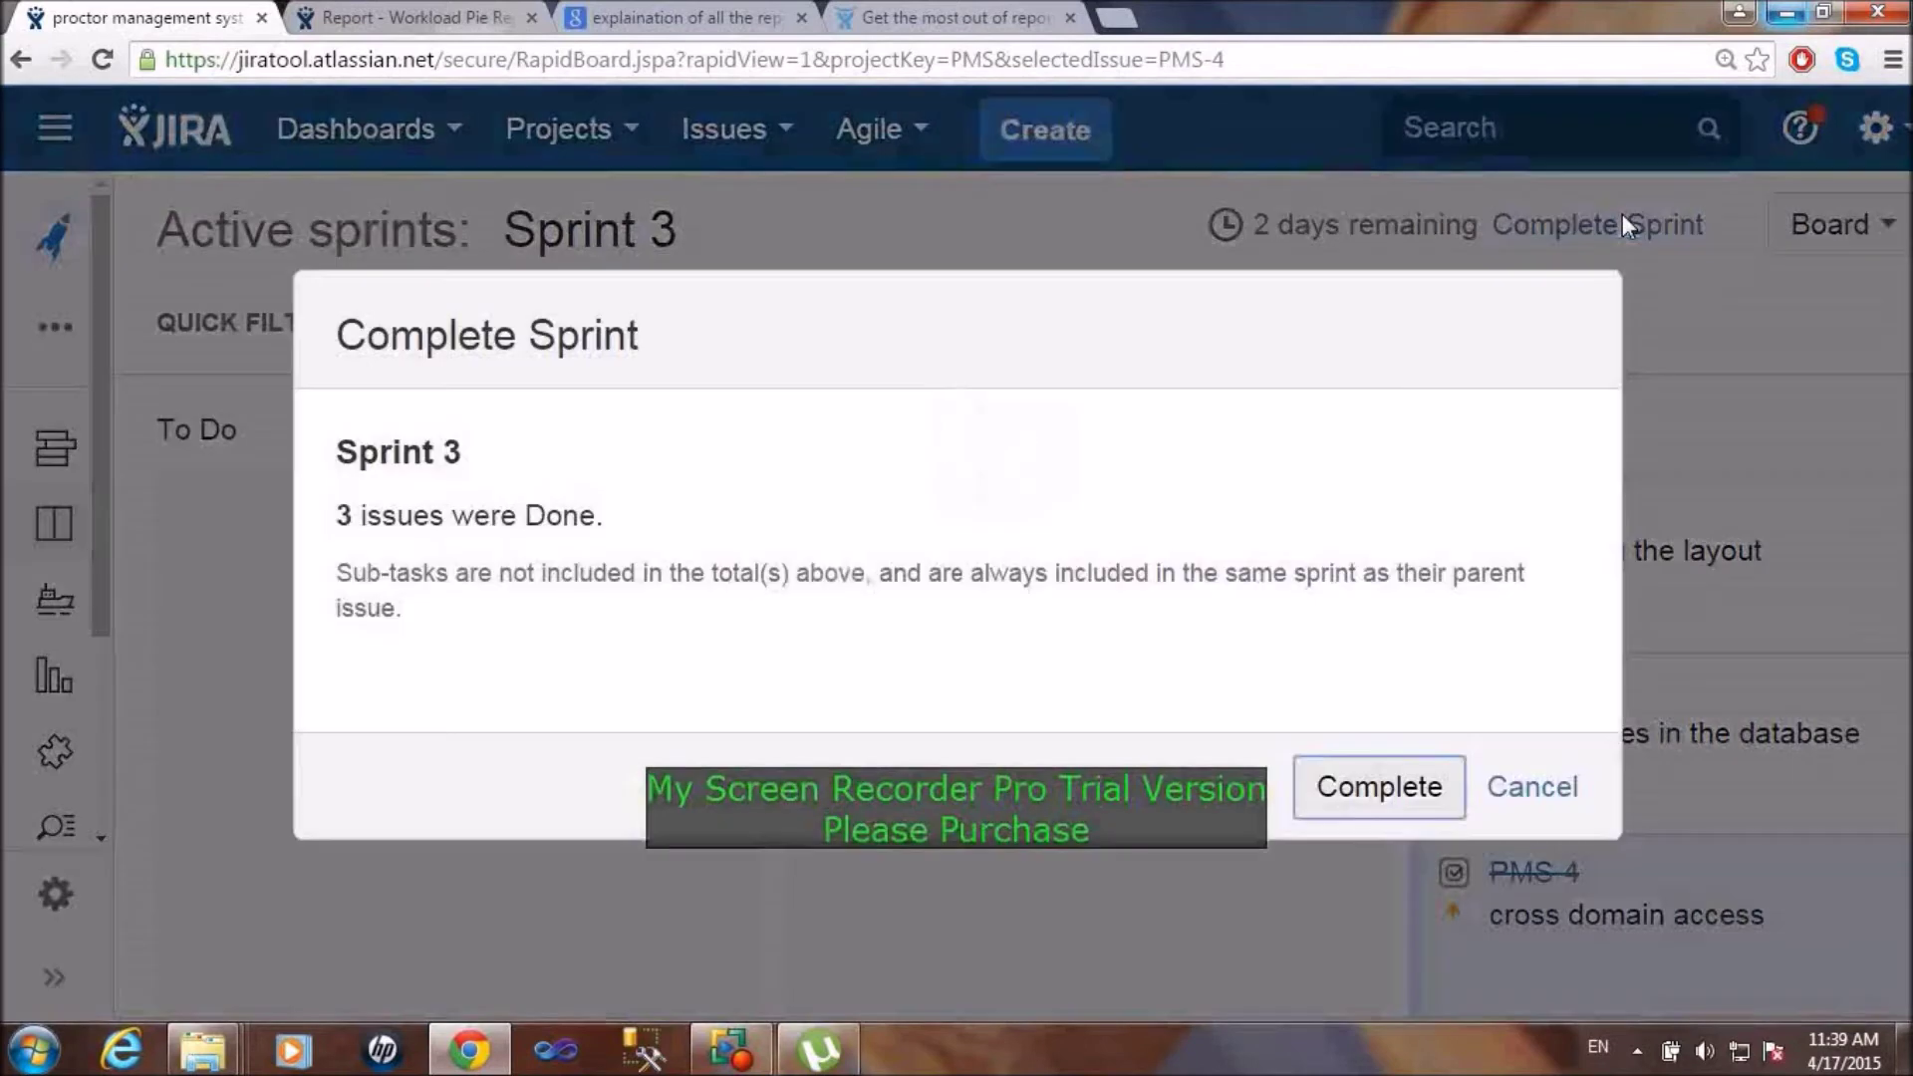
{"action": "left_click", "coordinate": [1385, 794]}
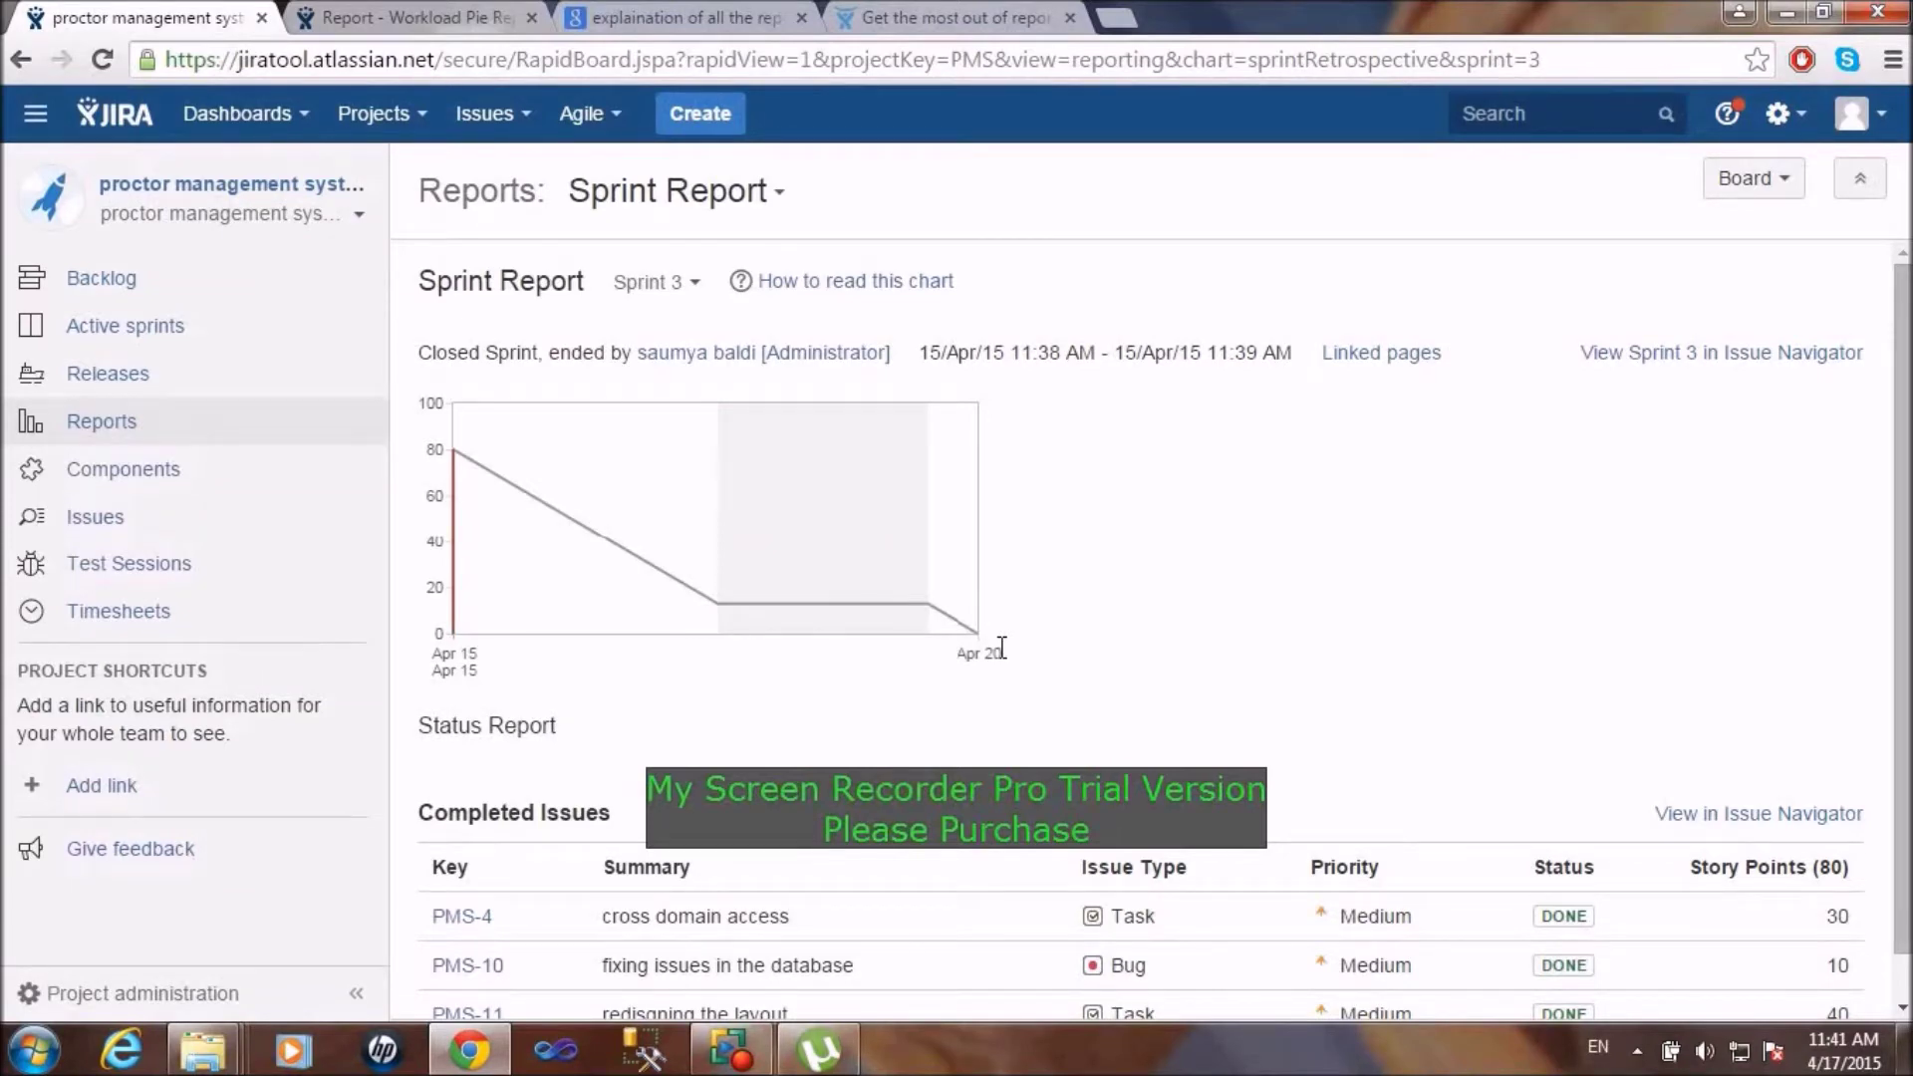
Step: Switch to the sprint's Burndown Chart report and scroll through it to review it
{"action": "left_click", "coordinate": [777, 196]}
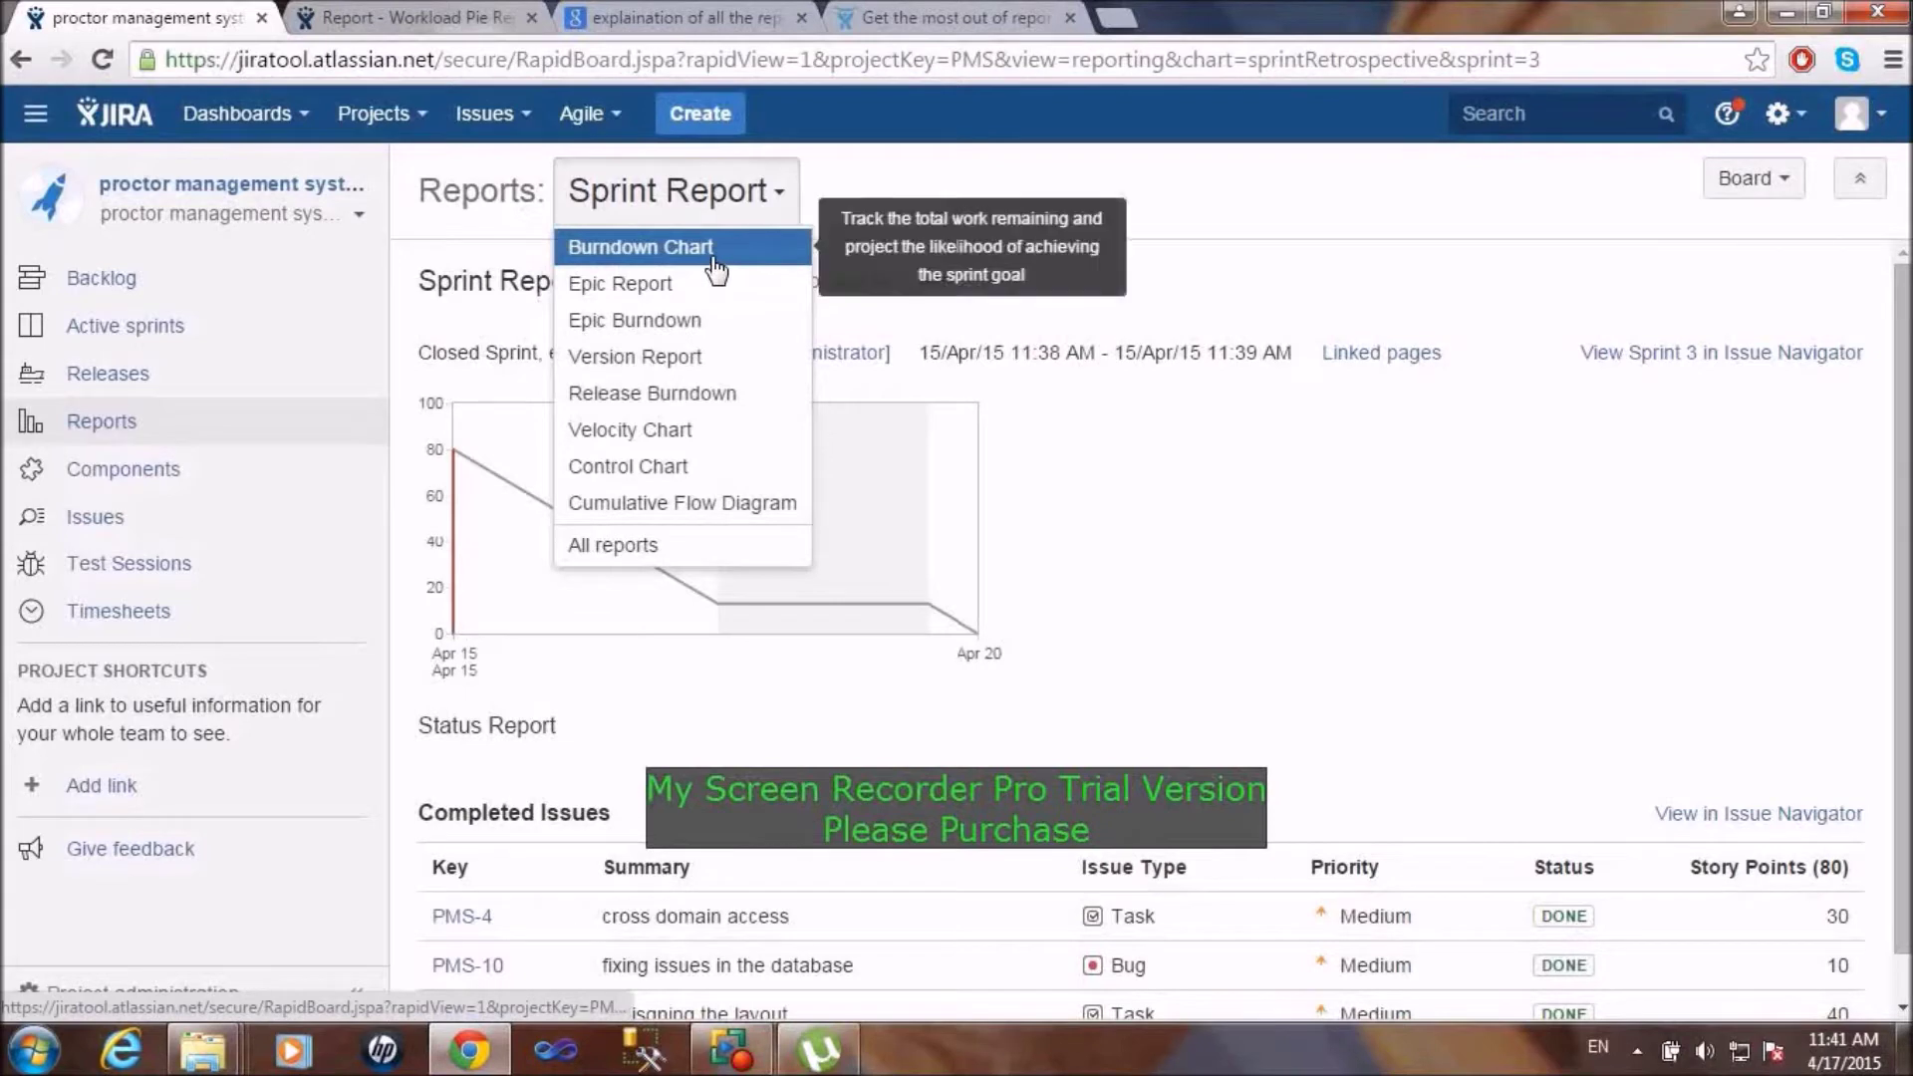
{"action": "left_click", "coordinate": [713, 265]}
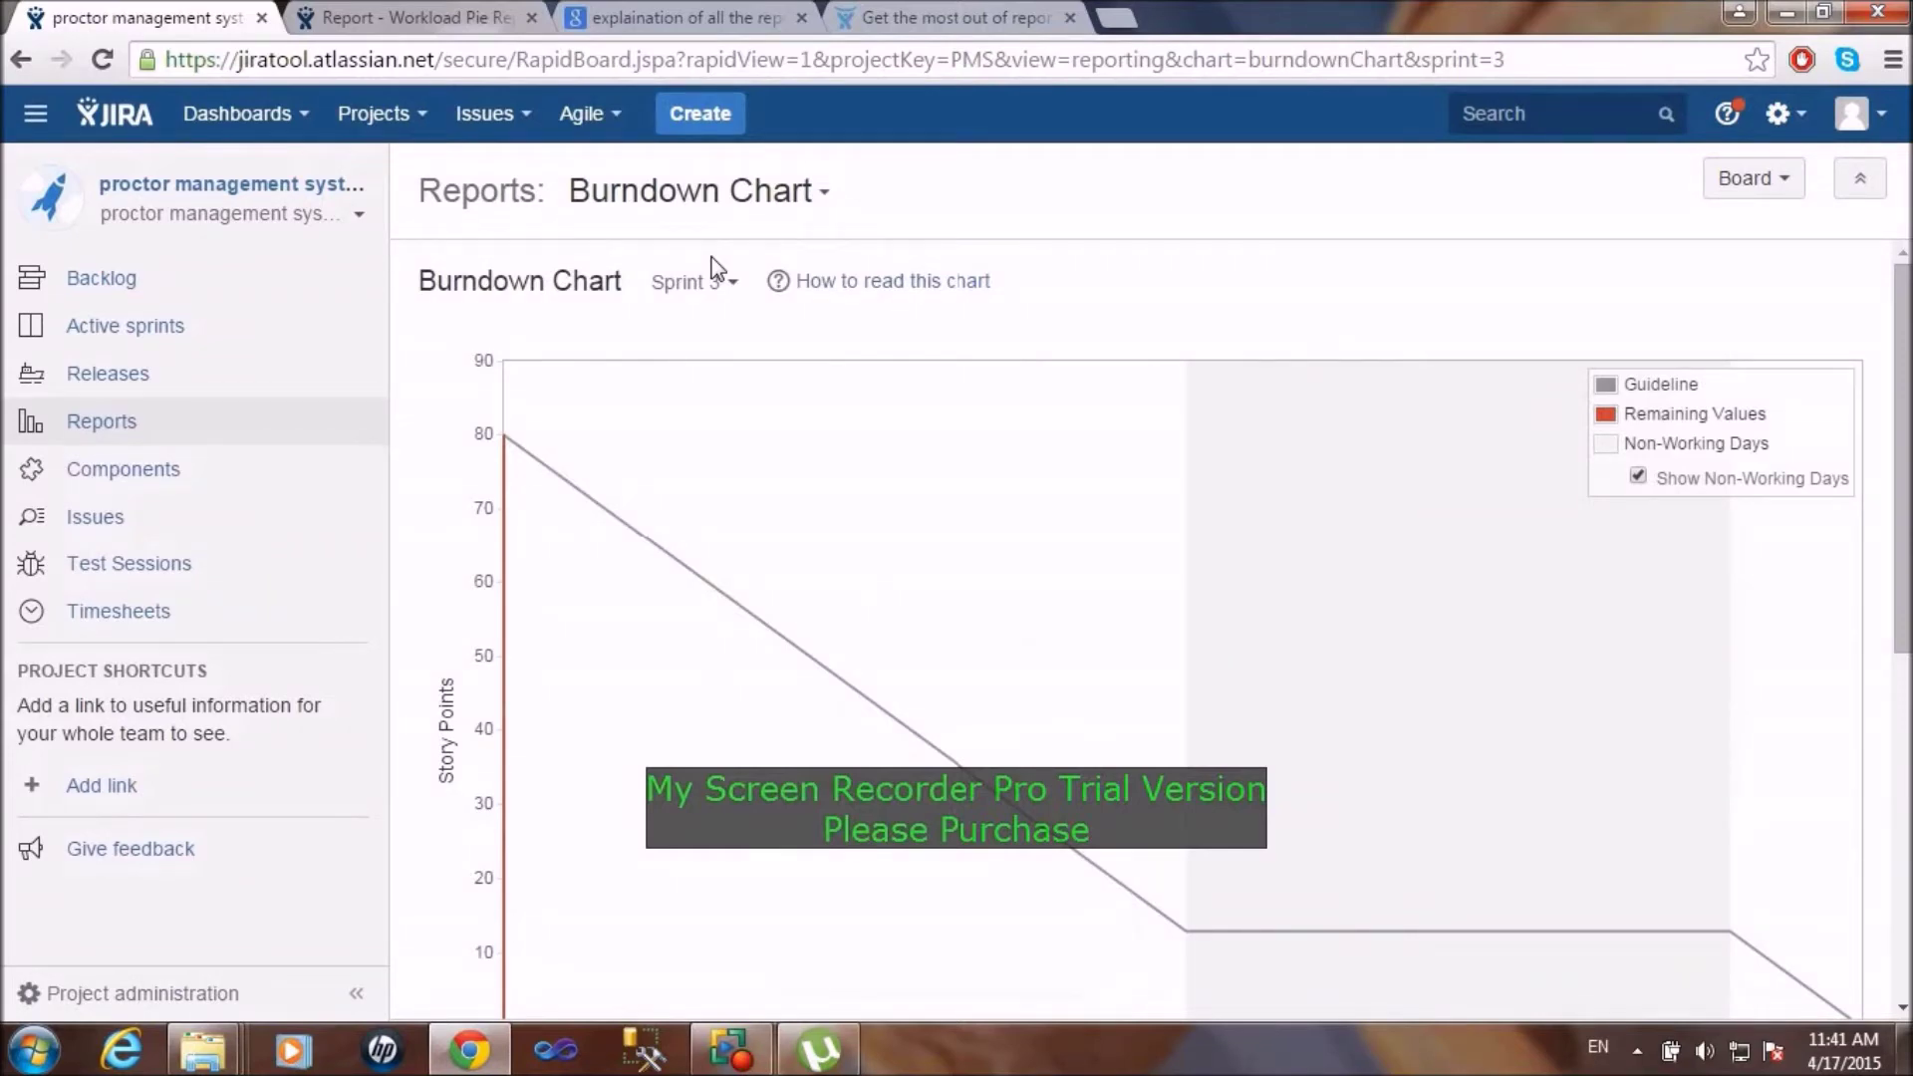
{"action": "scroll", "coordinate": [715, 268], "scroll_direction": "down", "scroll_amount": 3}
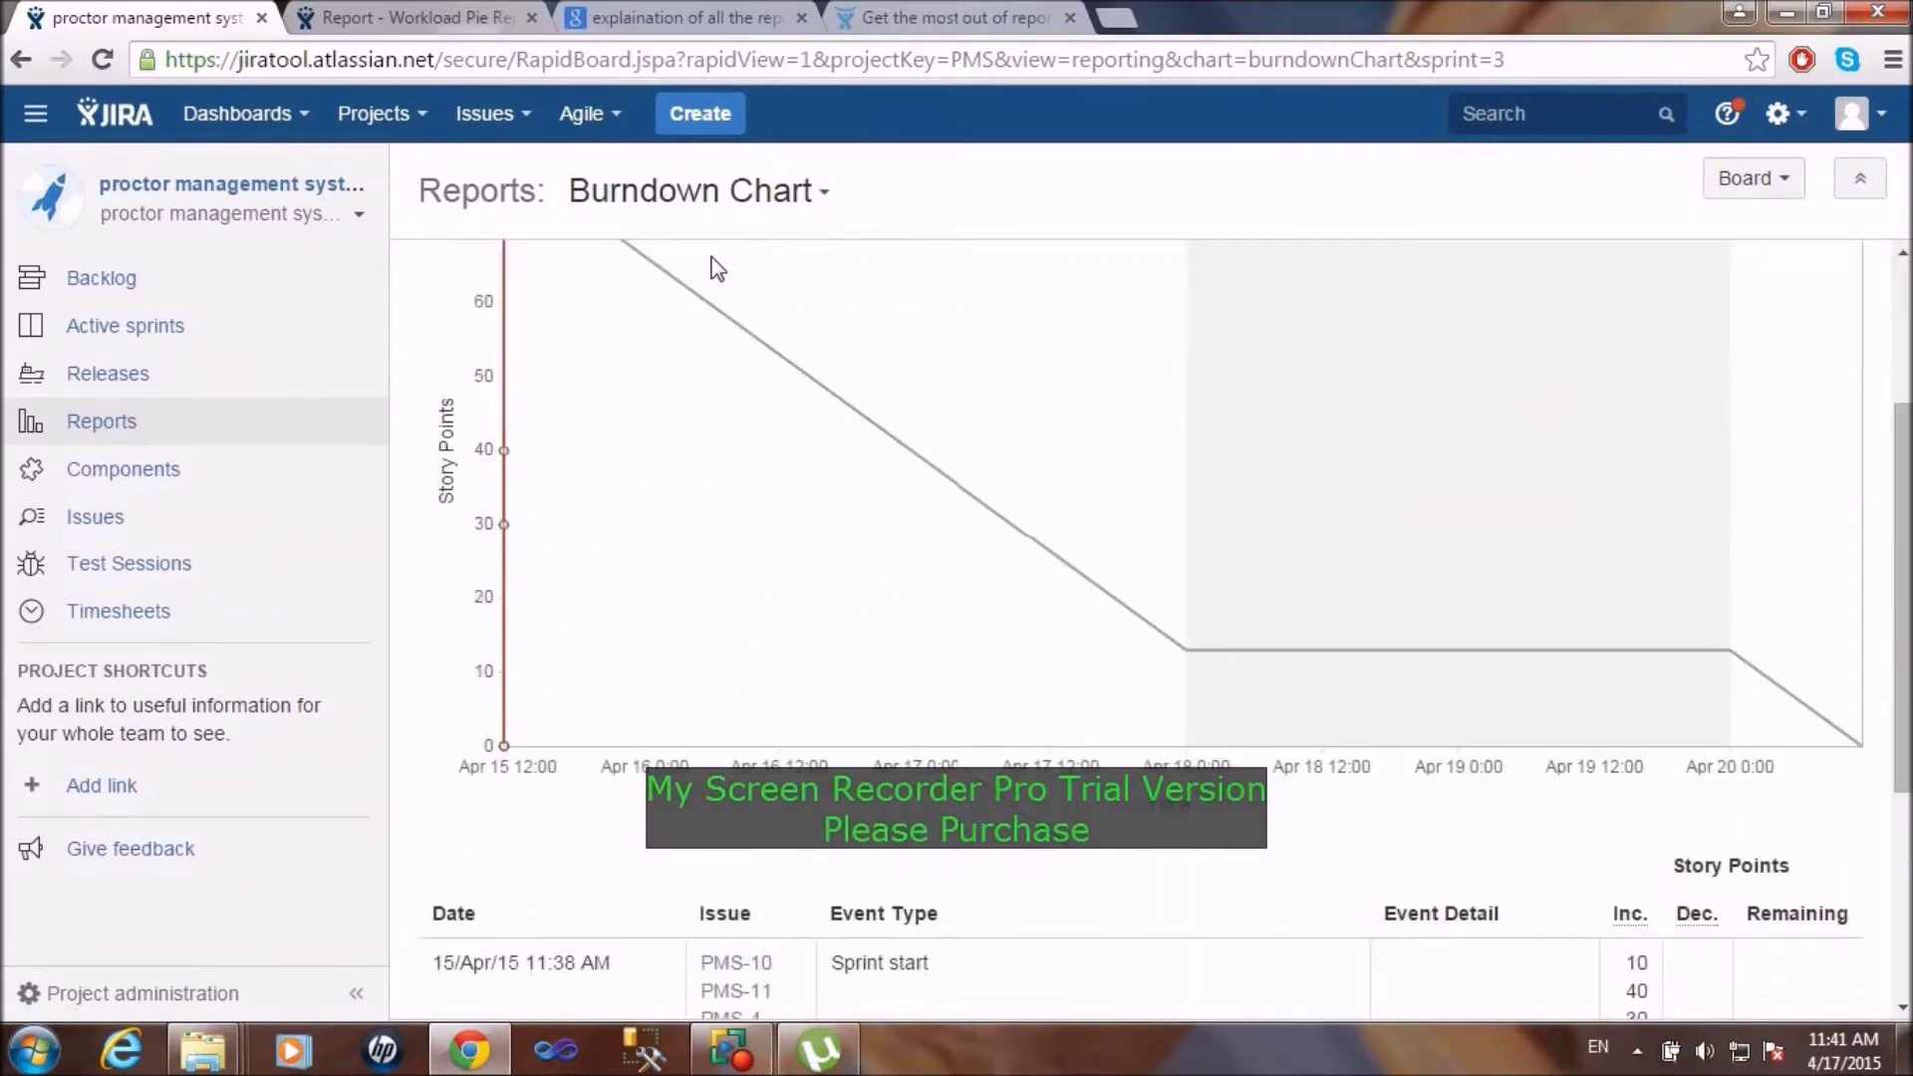
{"action": "scroll", "coordinate": [626, 662], "scroll_direction": "up", "scroll_amount": 3}
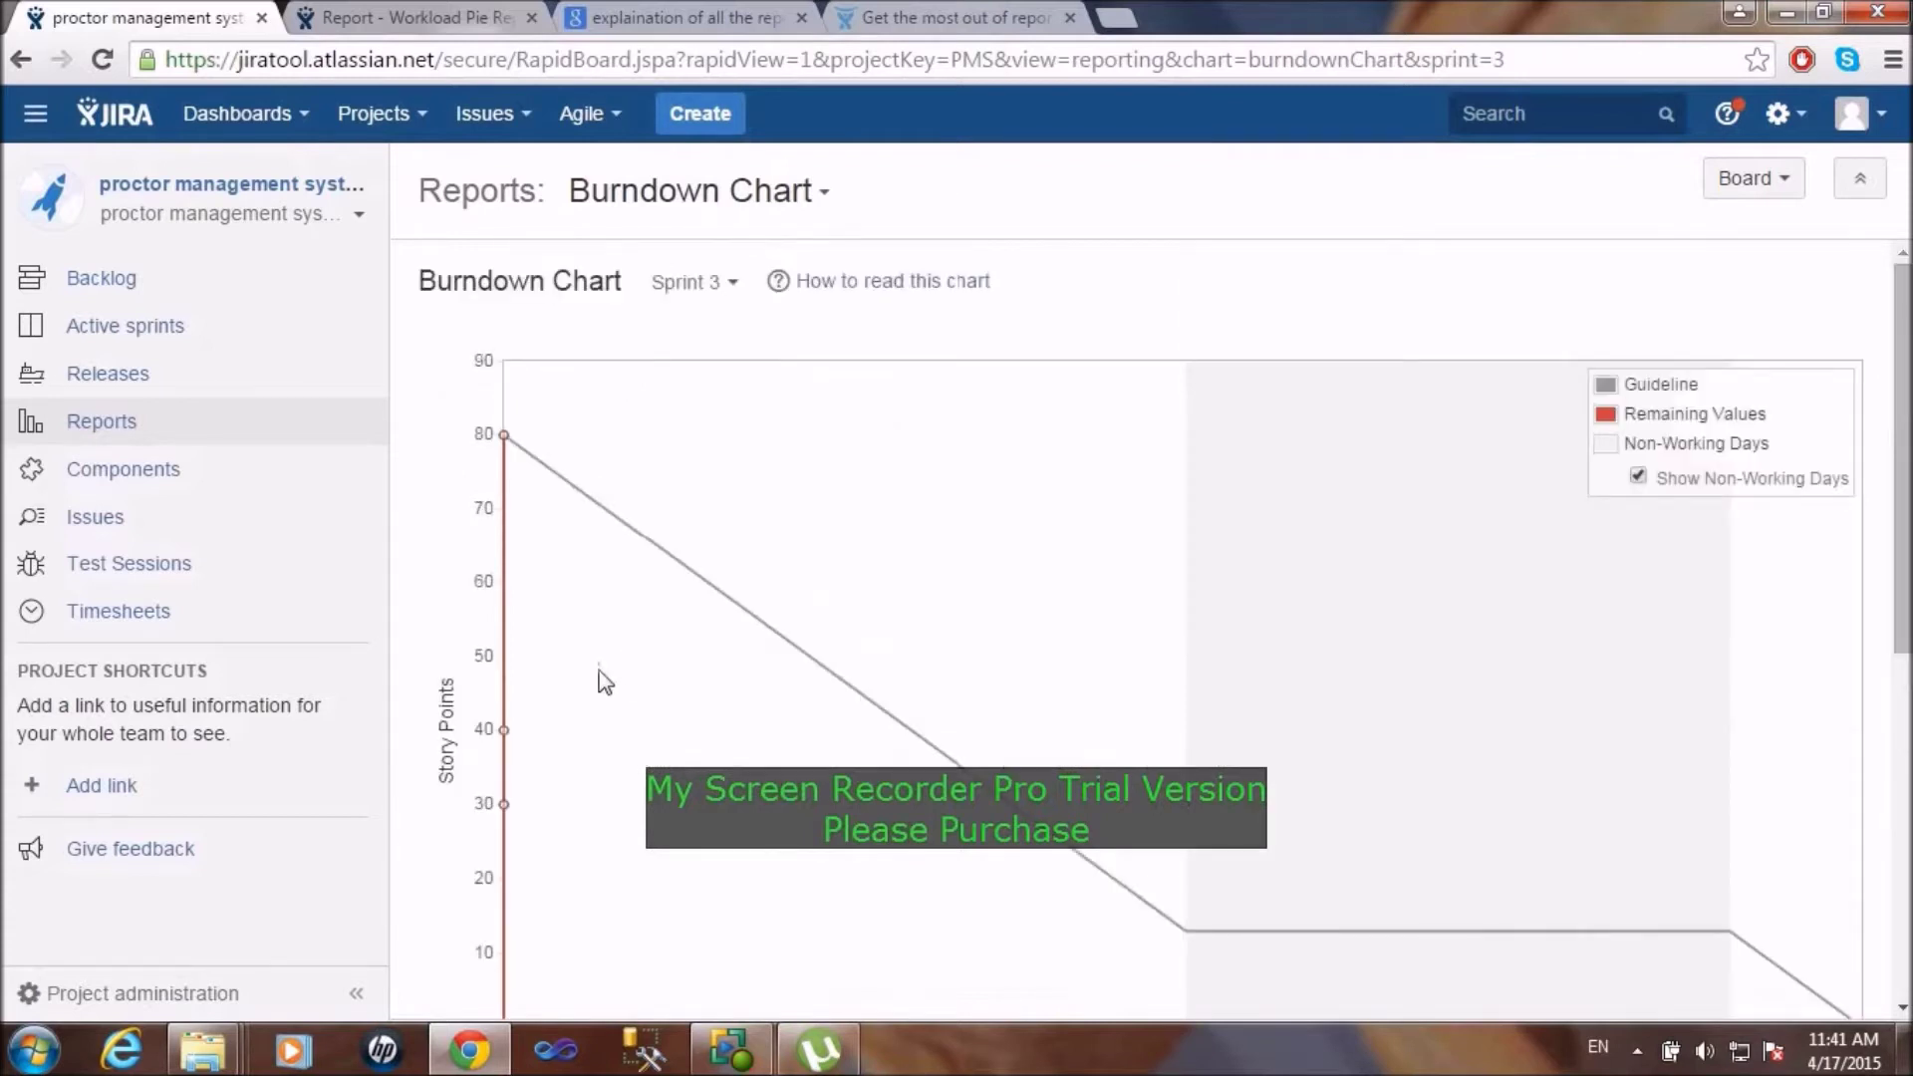
{"action": "mouse_move", "coordinate": [505, 449]}
{"action": "scroll", "coordinate": [1142, 627], "scroll_direction": "down", "scroll_amount": 5}
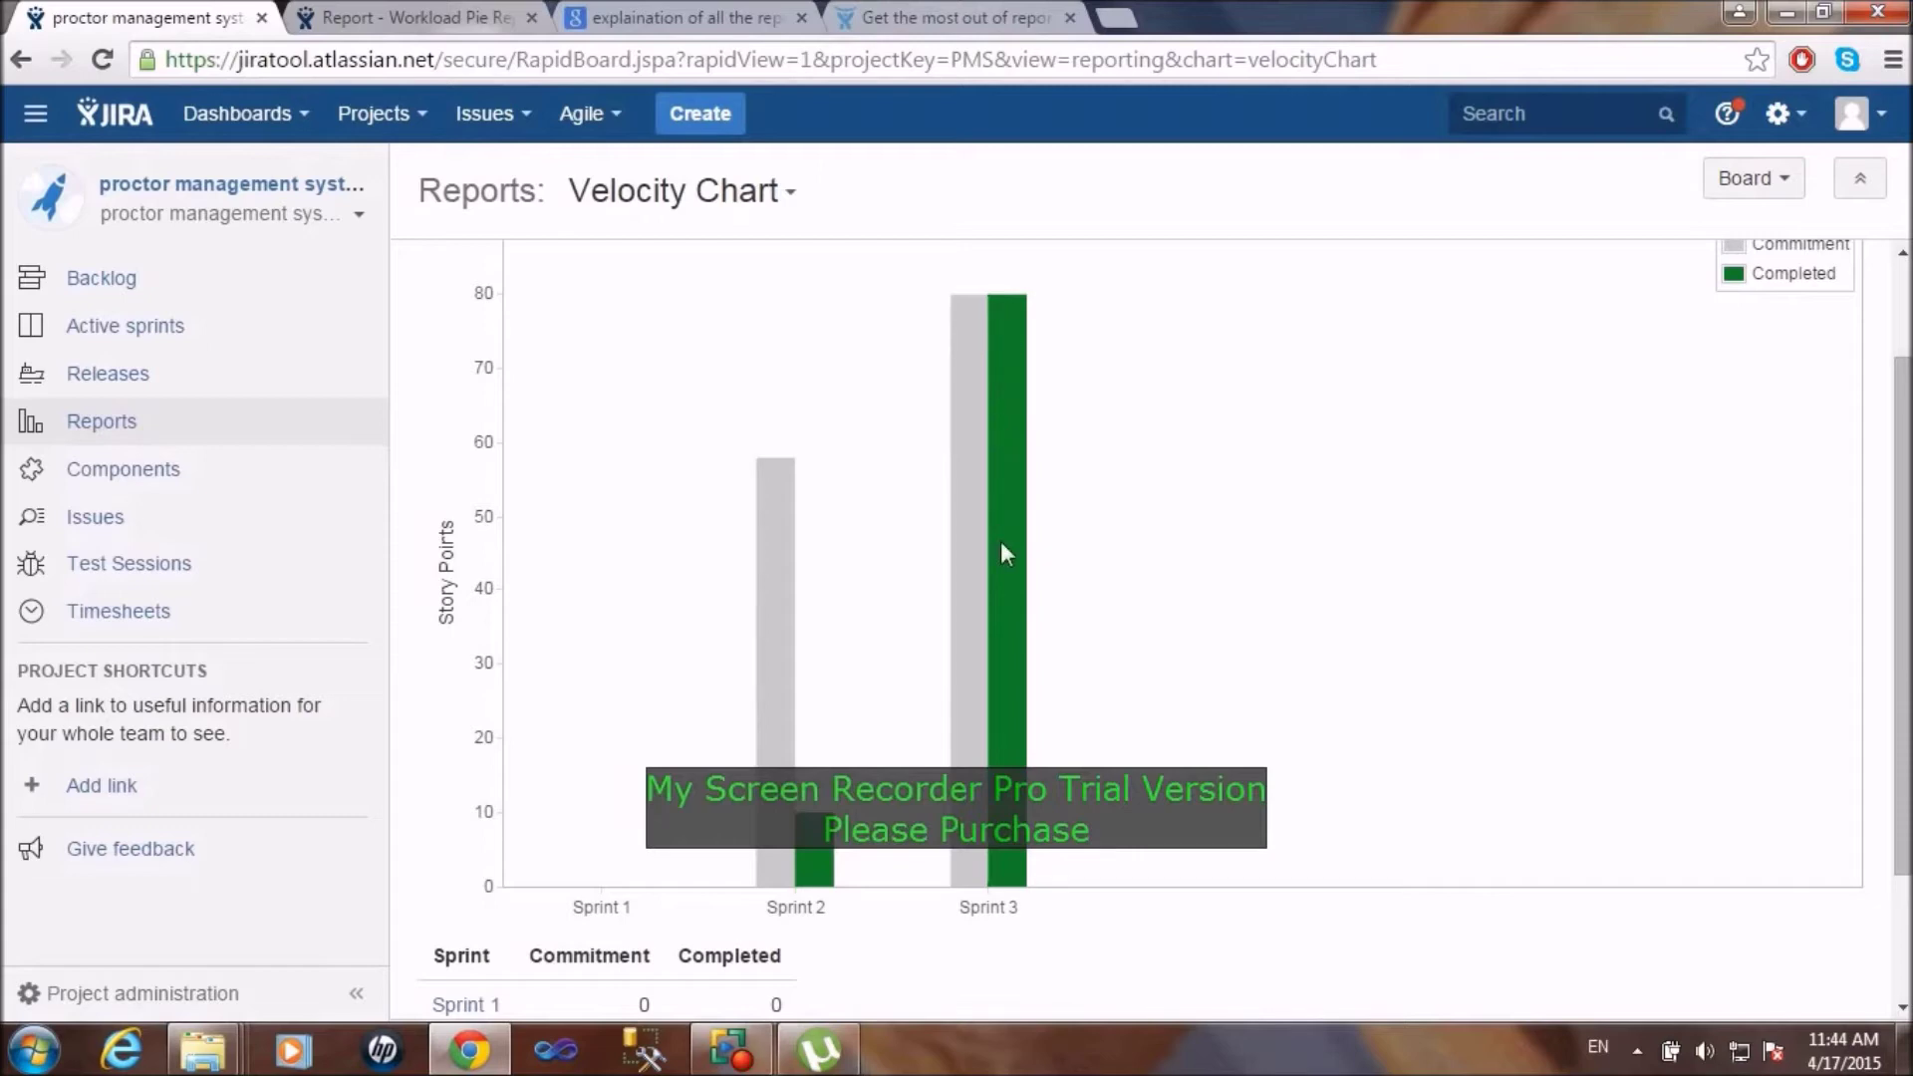
Step: Open the Release Burndown for version 1.1 and scroll through its completed issues
{"action": "scroll", "coordinate": [1000, 541], "scroll_direction": "down", "scroll_amount": 2}
{"action": "scroll", "coordinate": [1000, 541], "scroll_direction": "up", "scroll_amount": 4}
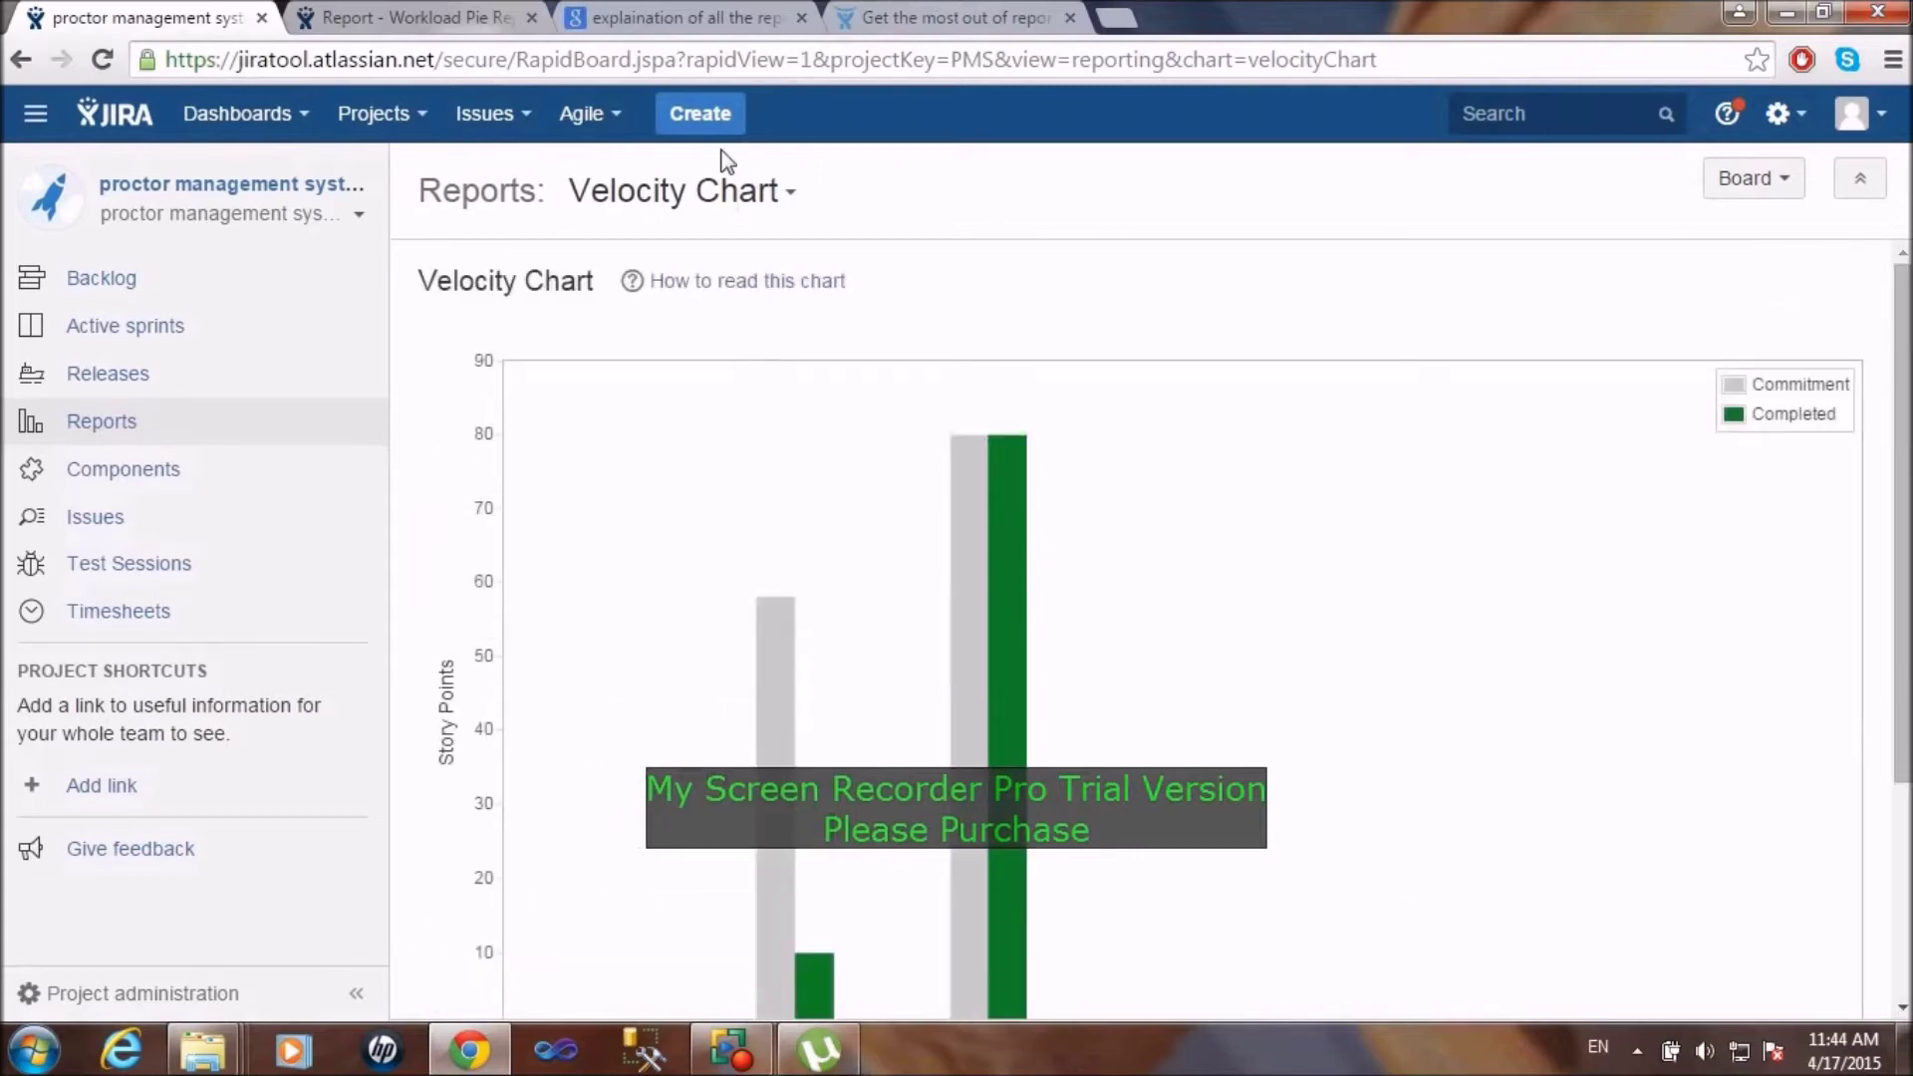
{"action": "left_click", "coordinate": [769, 191]}
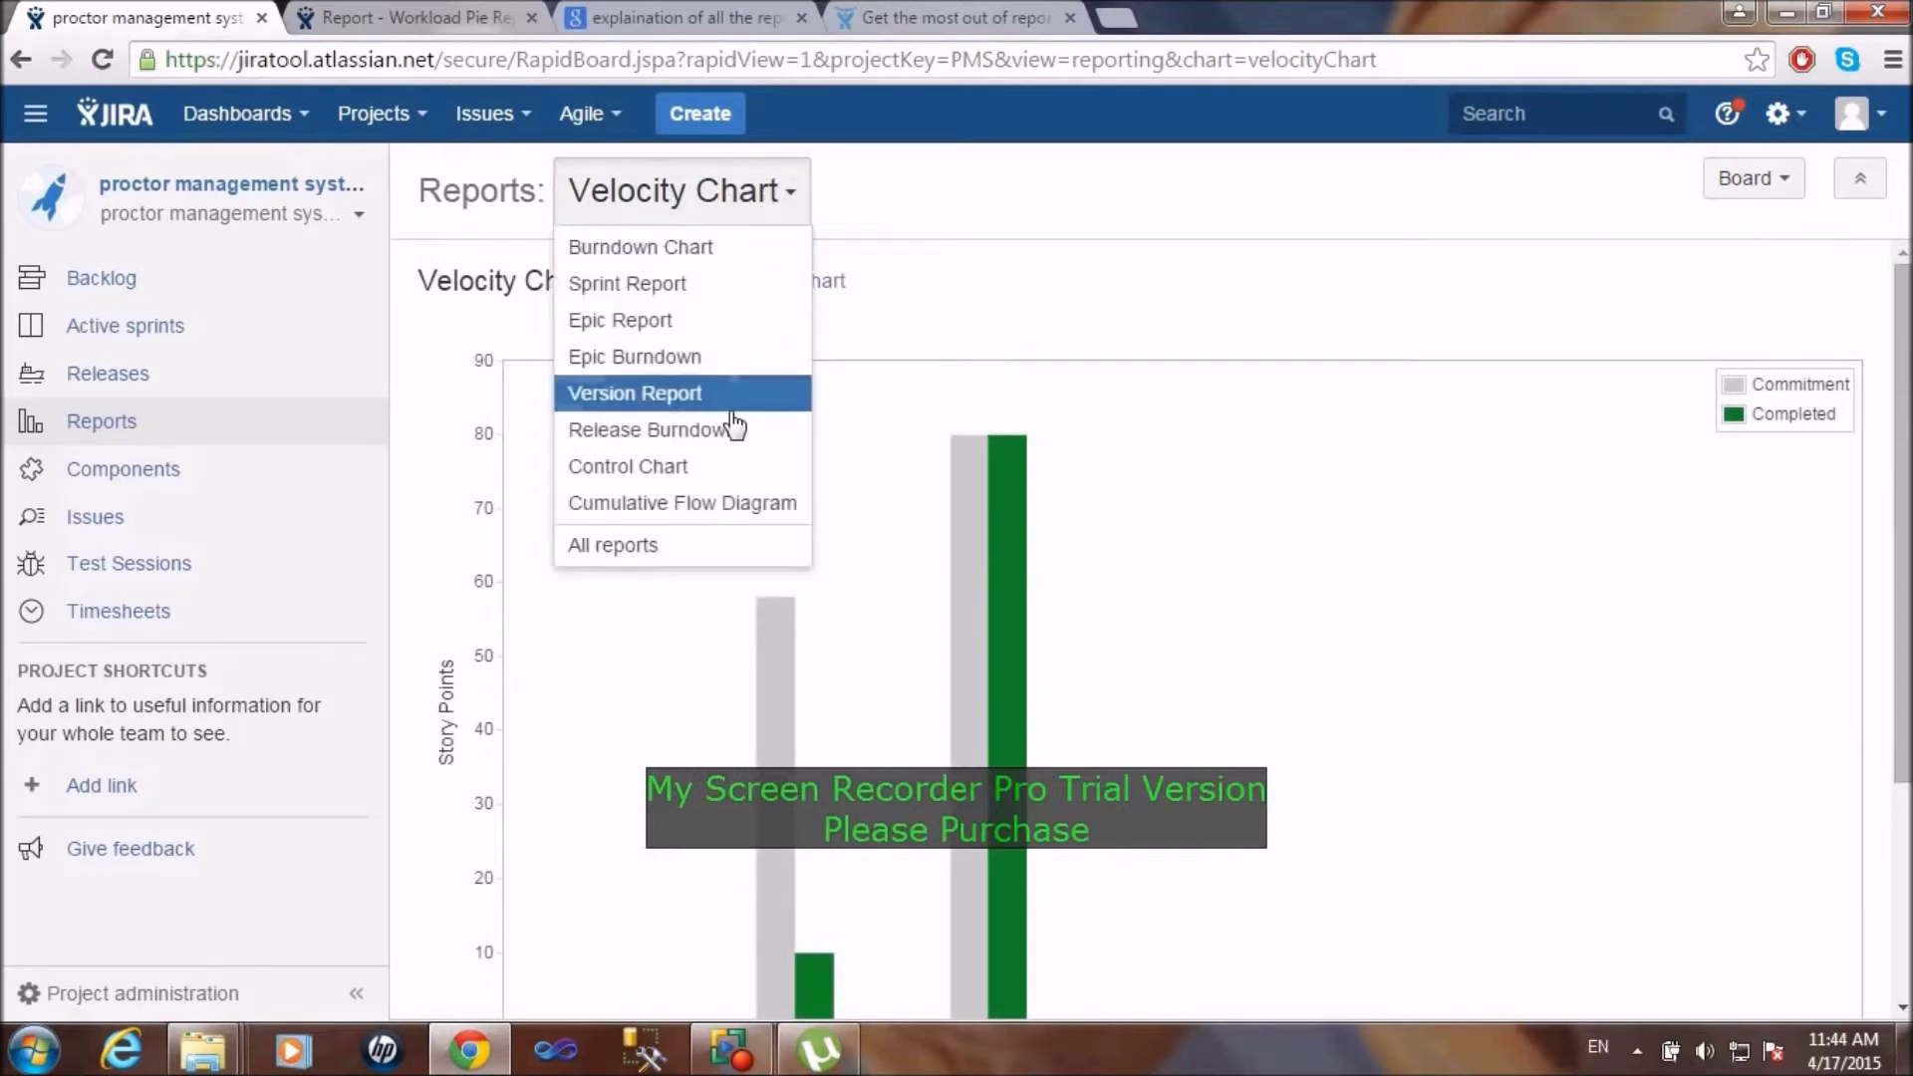
{"action": "left_click", "coordinate": [701, 435]}
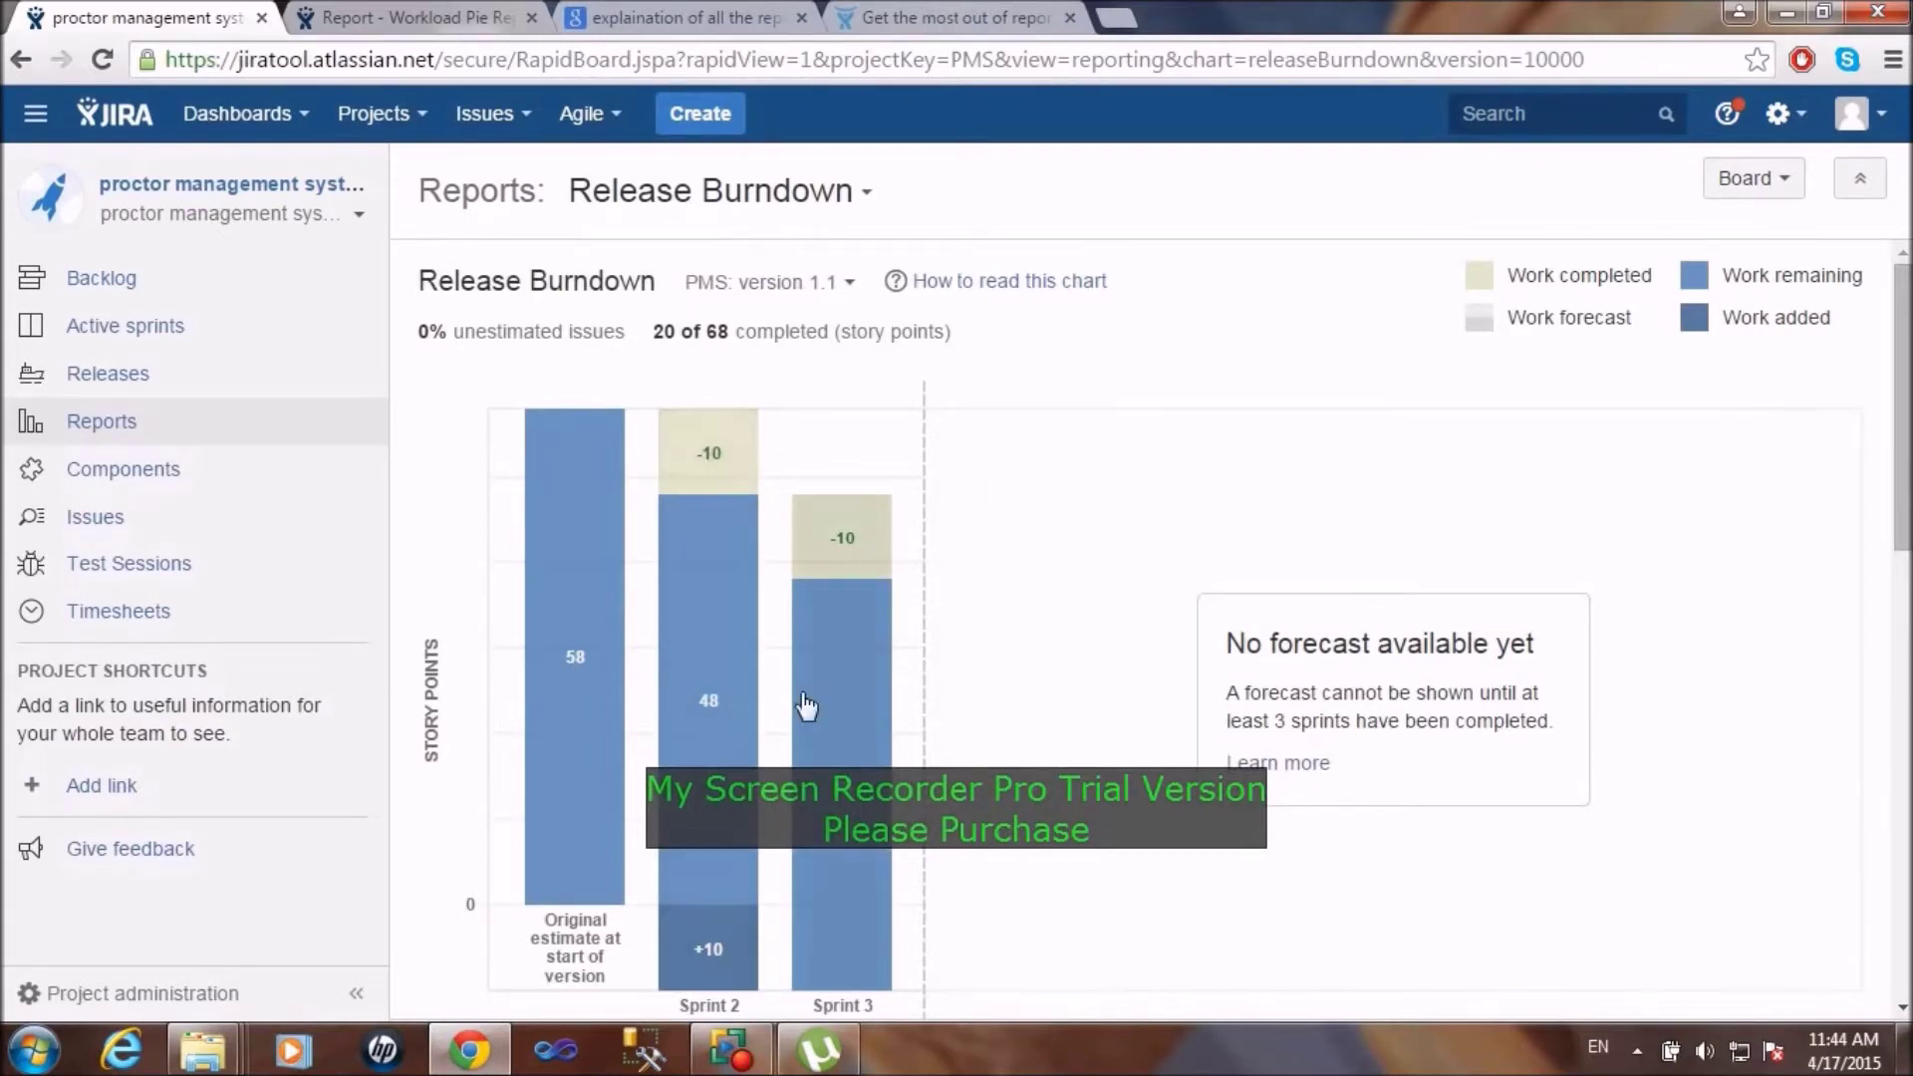
{"action": "scroll", "coordinate": [713, 737], "scroll_direction": "down", "scroll_amount": 3}
{"action": "scroll", "coordinate": [717, 750], "scroll_direction": "down", "scroll_amount": 6}
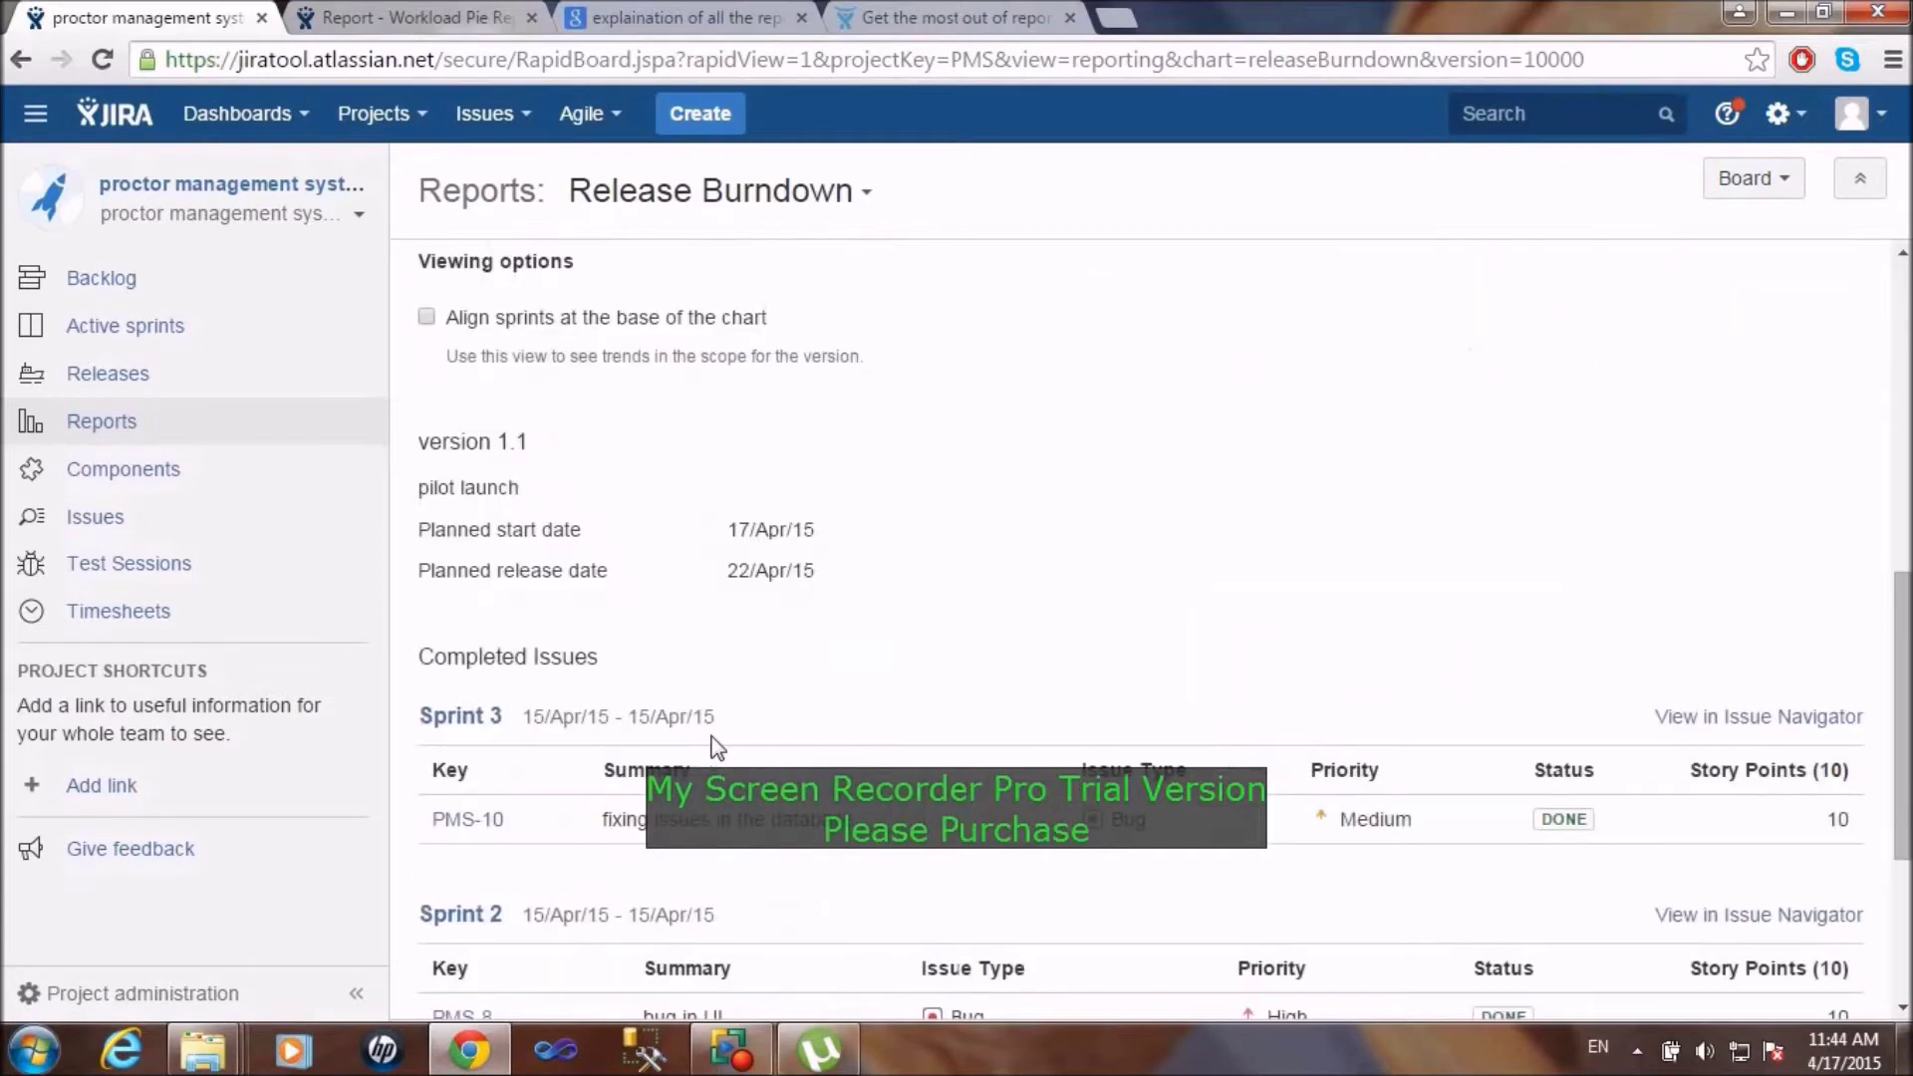
{"action": "scroll", "coordinate": [716, 749], "scroll_direction": "down", "scroll_amount": 3}
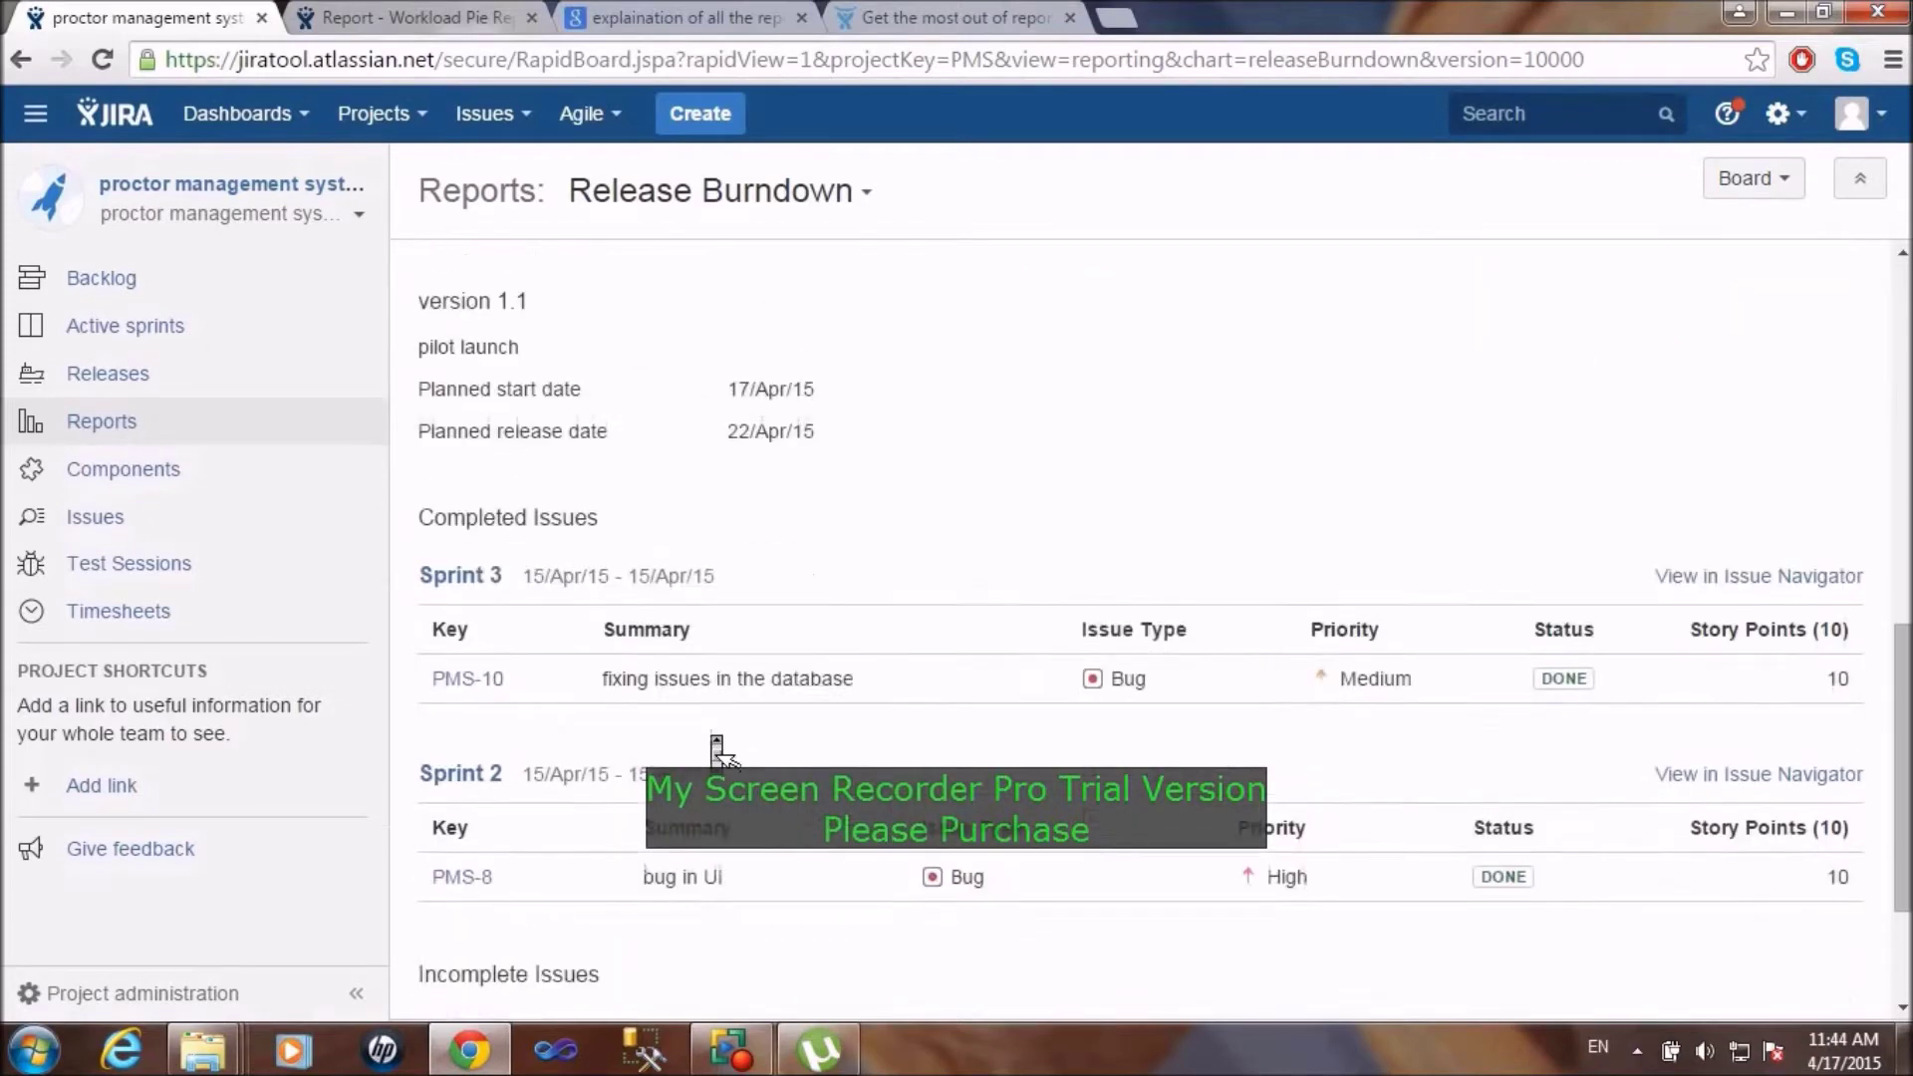
{"action": "scroll", "coordinate": [715, 750], "scroll_direction": "up", "scroll_amount": 11}
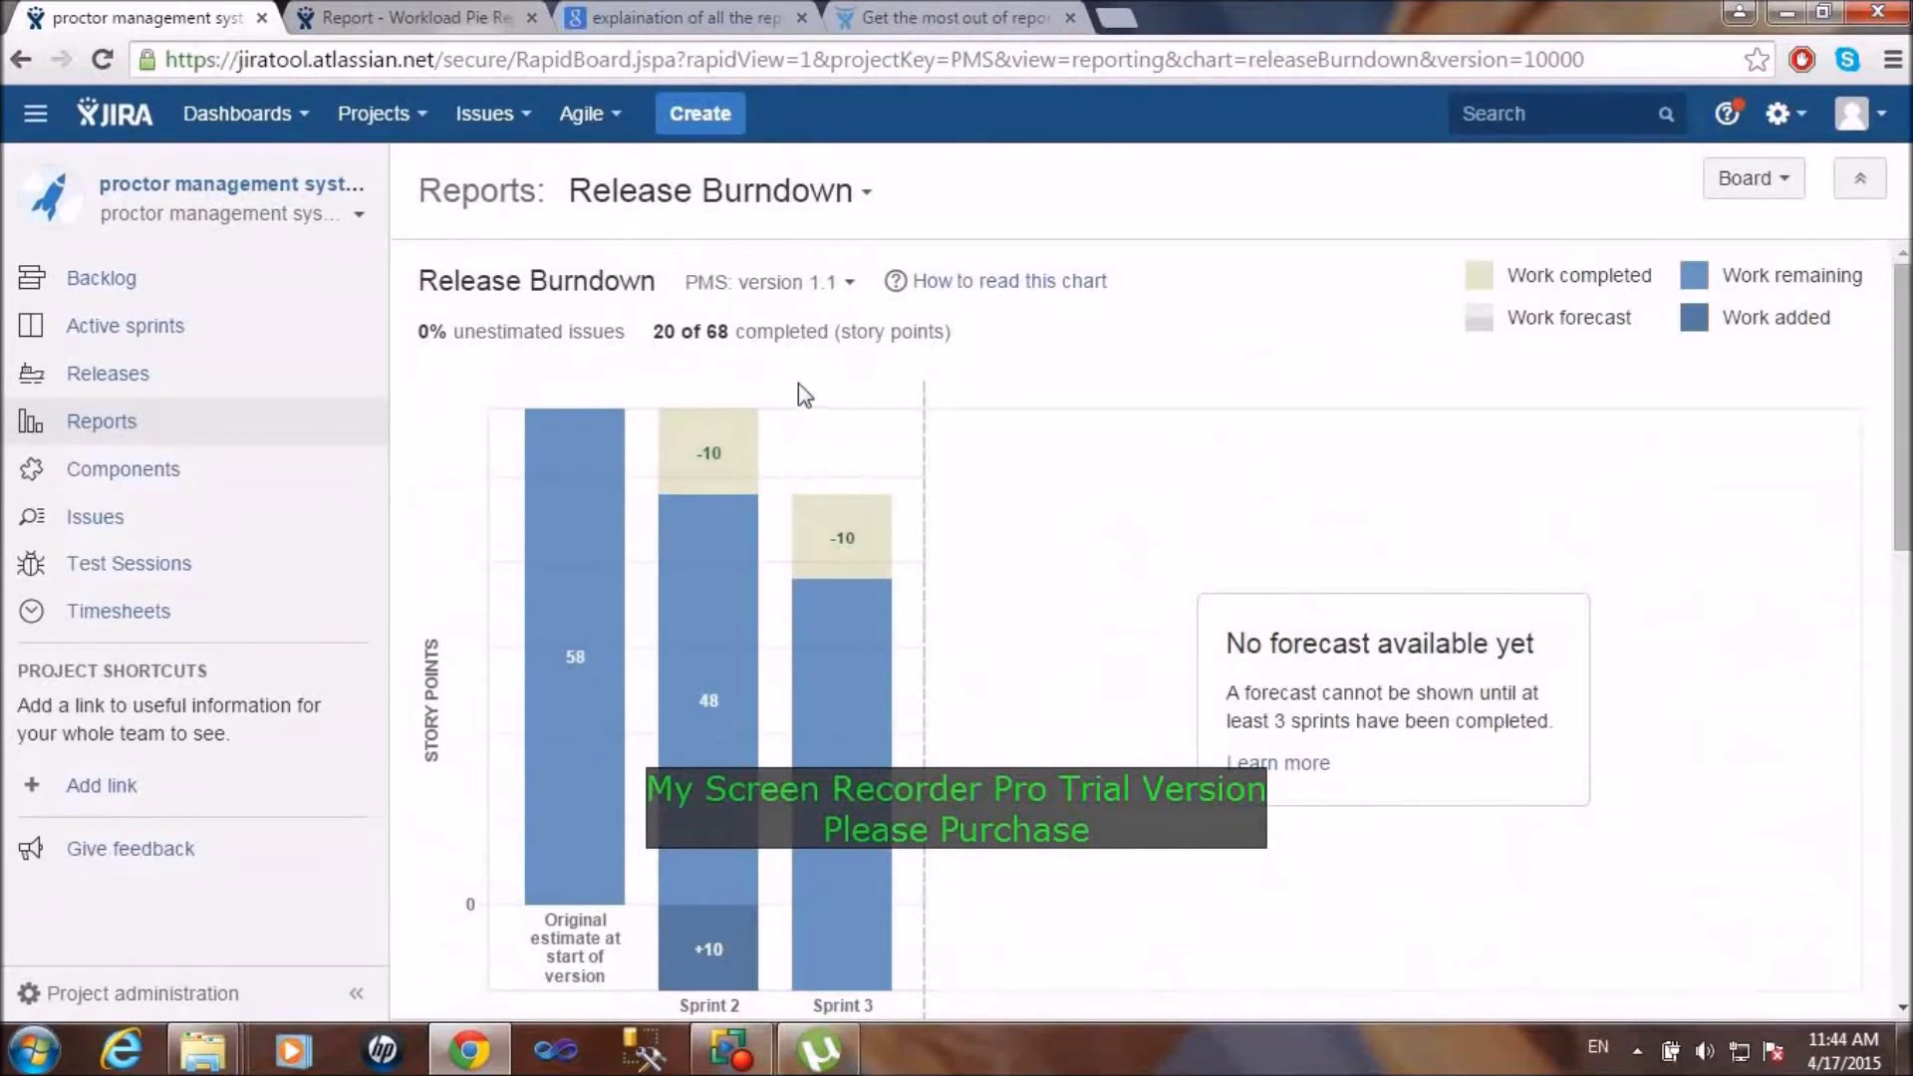
{"action": "left_click", "coordinate": [840, 196]}
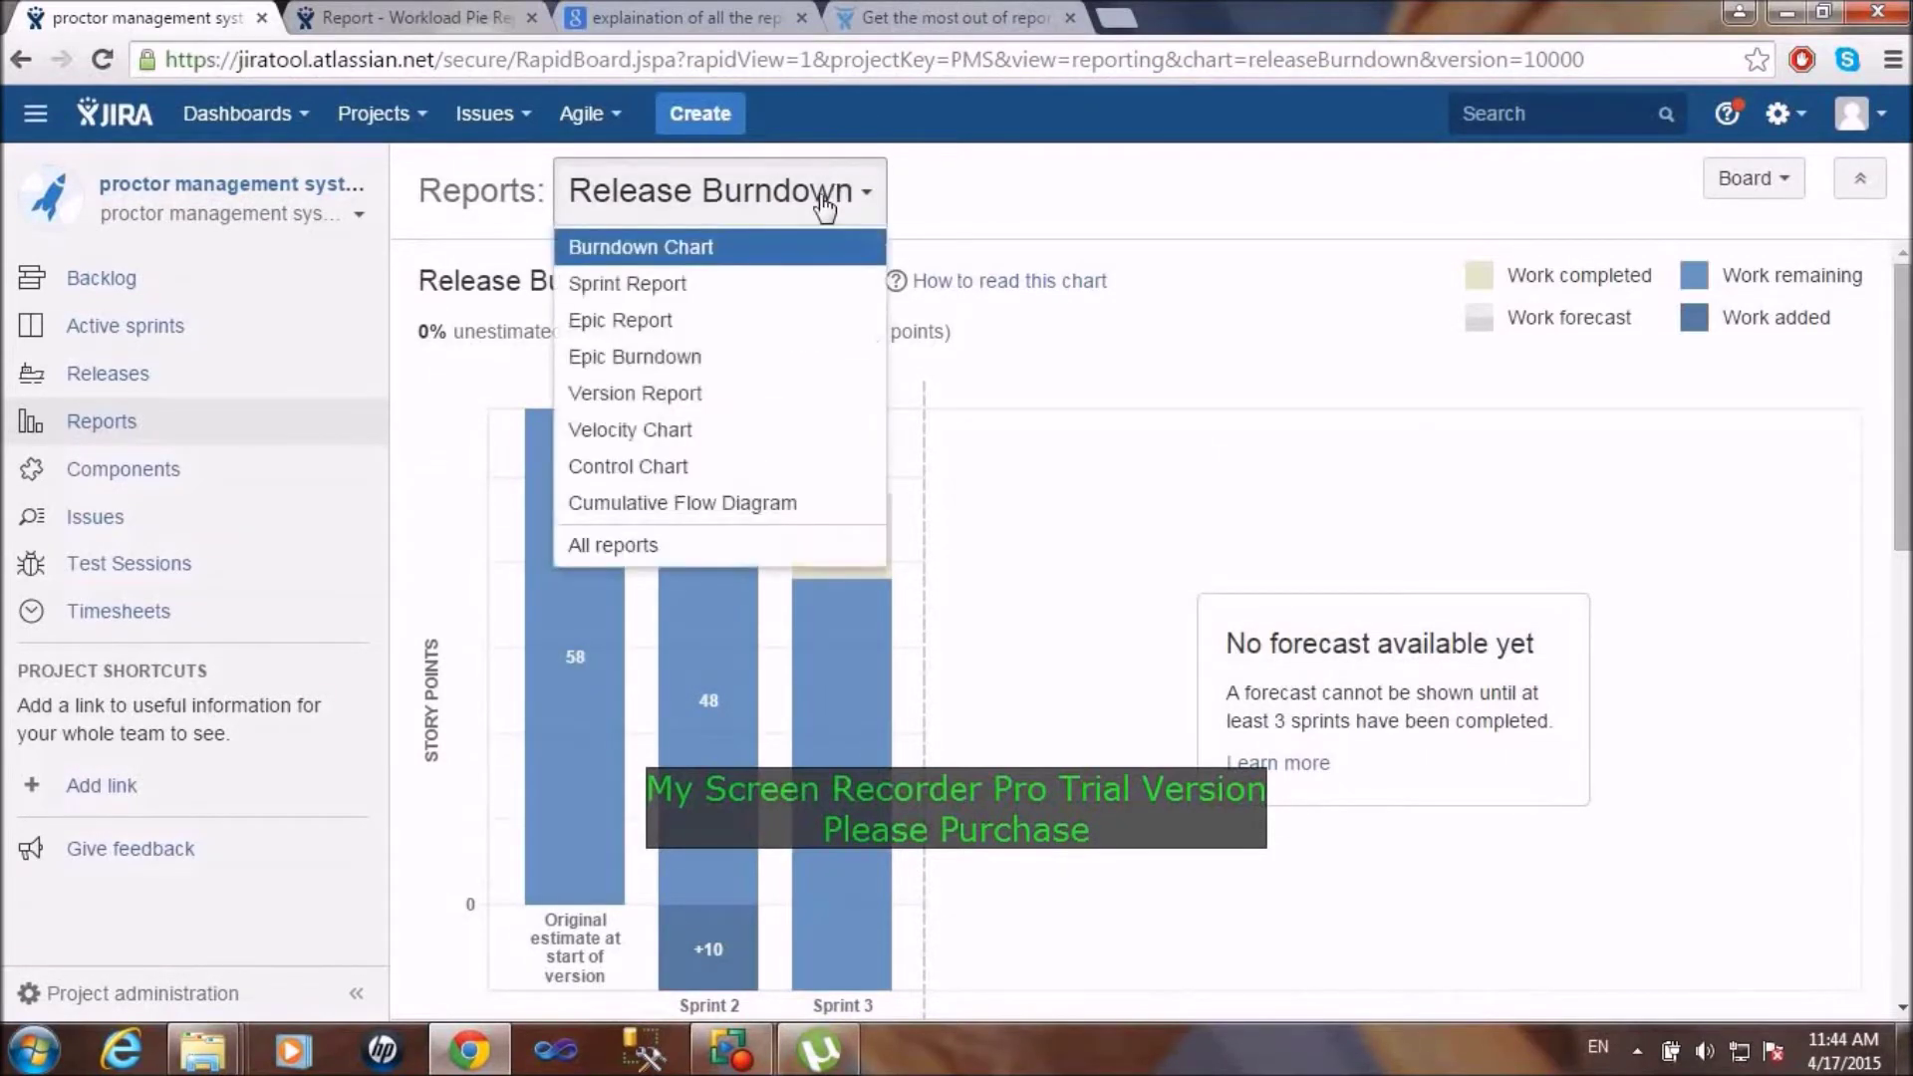
Step: Switch to the Control Chart report and inspect its 6 issues and last data point
{"action": "left_click", "coordinate": [655, 486]}
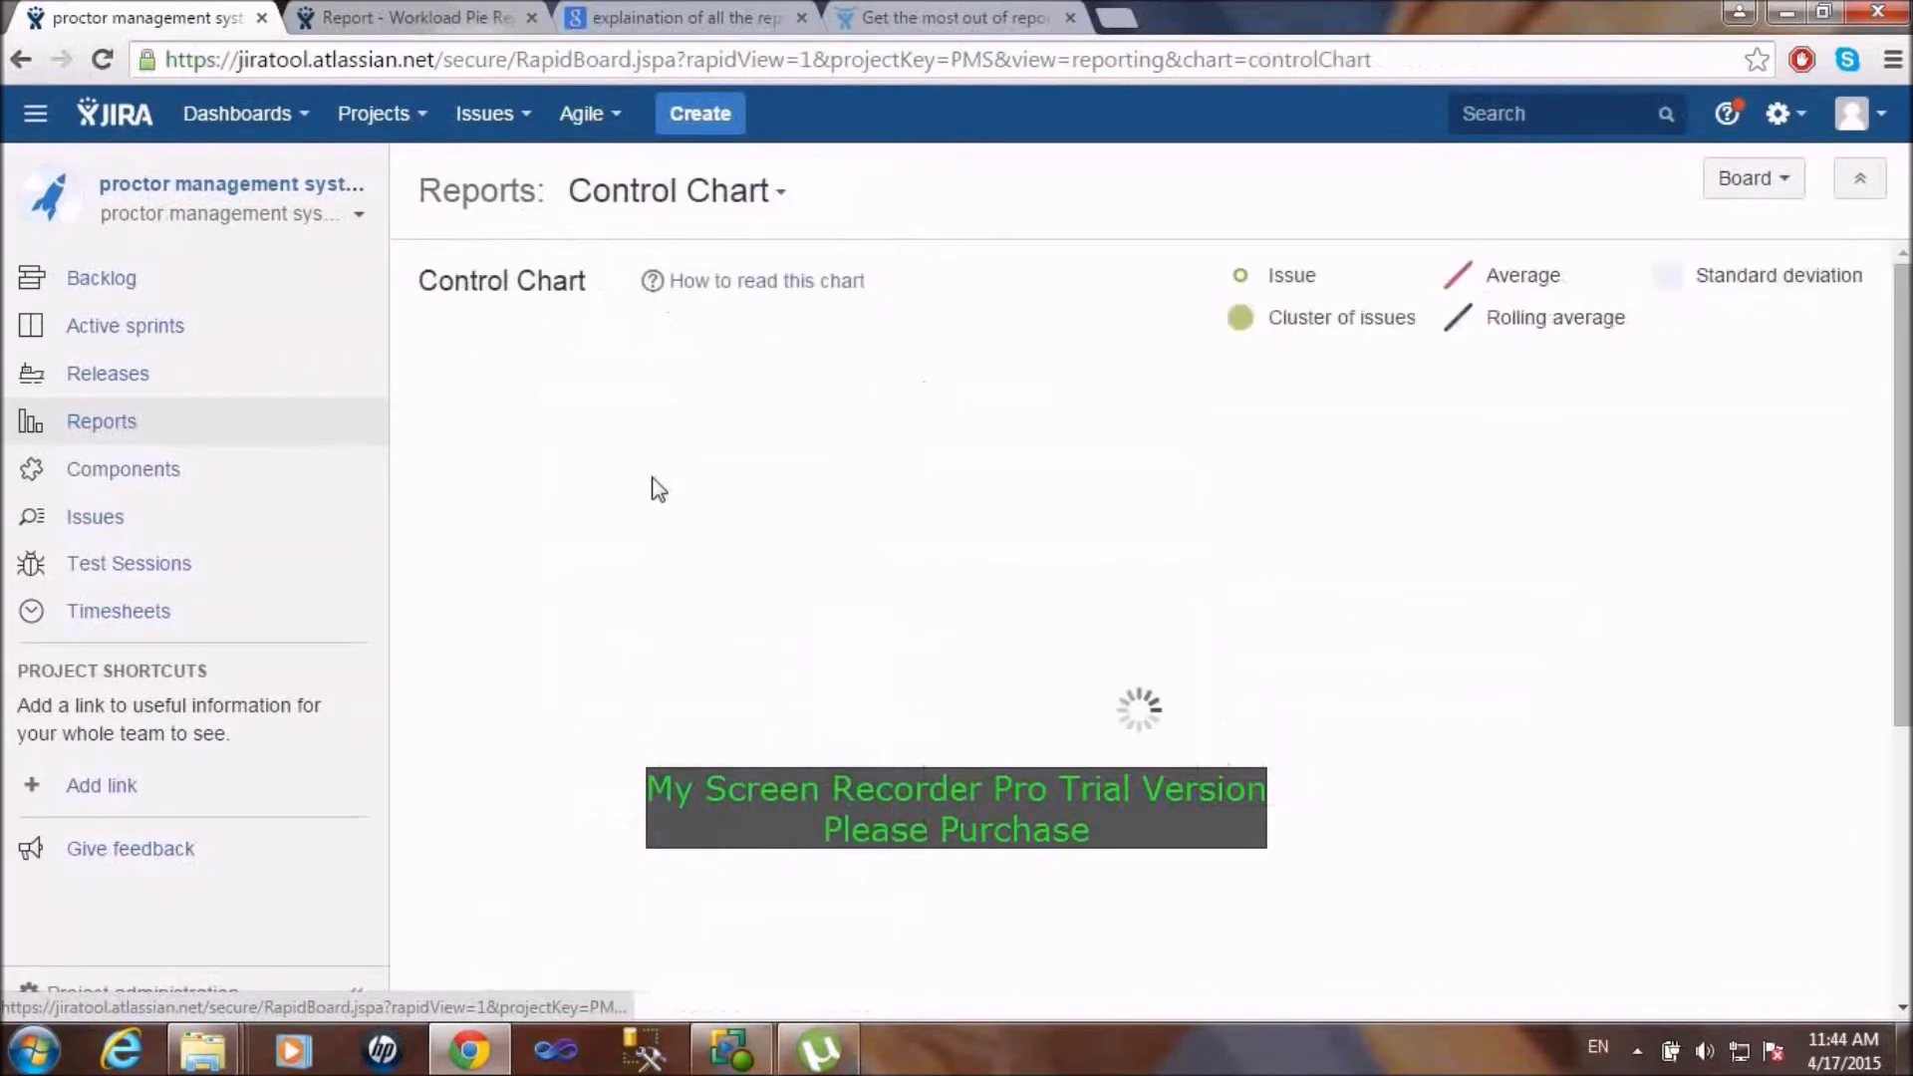
{"action": "scroll", "coordinate": [1284, 707], "scroll_direction": "down", "scroll_amount": 5}
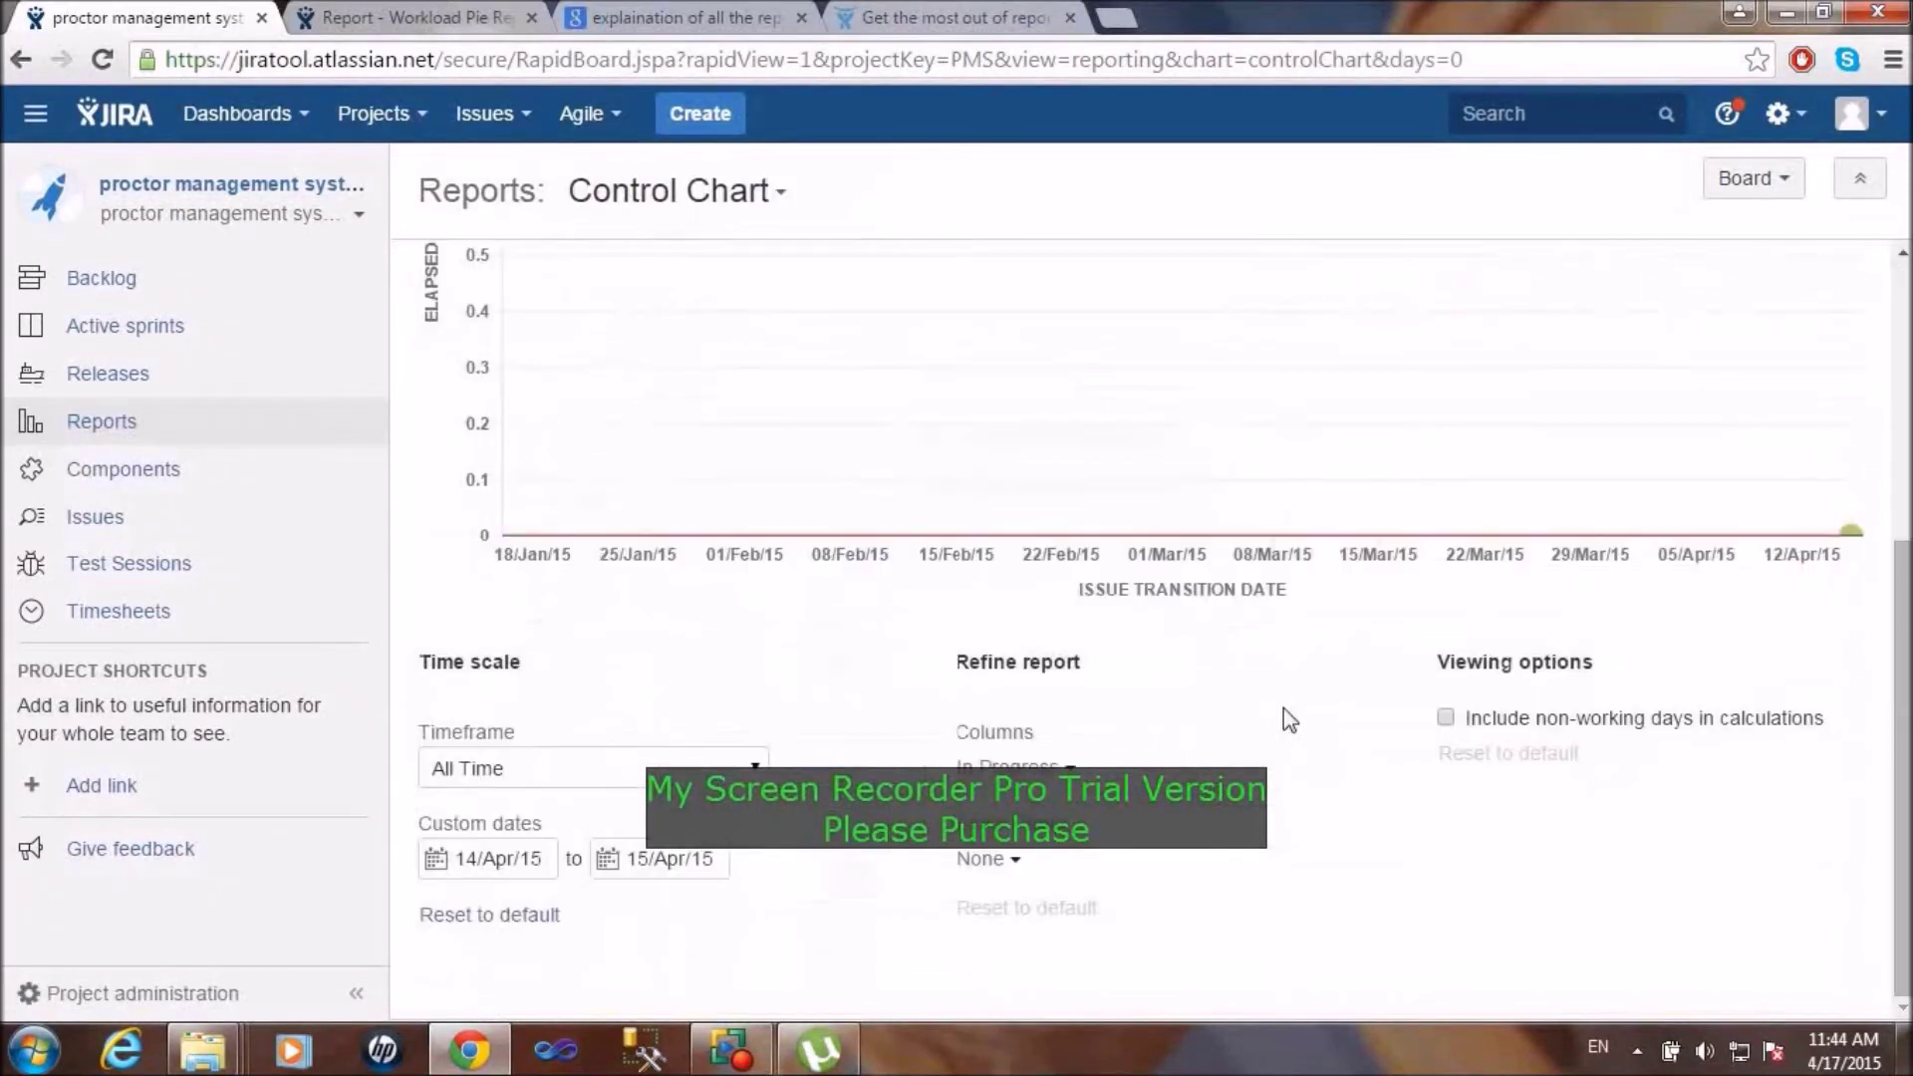
{"action": "scroll", "coordinate": [1286, 710], "scroll_direction": "up", "scroll_amount": 5}
{"action": "scroll", "coordinate": [1290, 720], "scroll_direction": "down", "scroll_amount": 5}
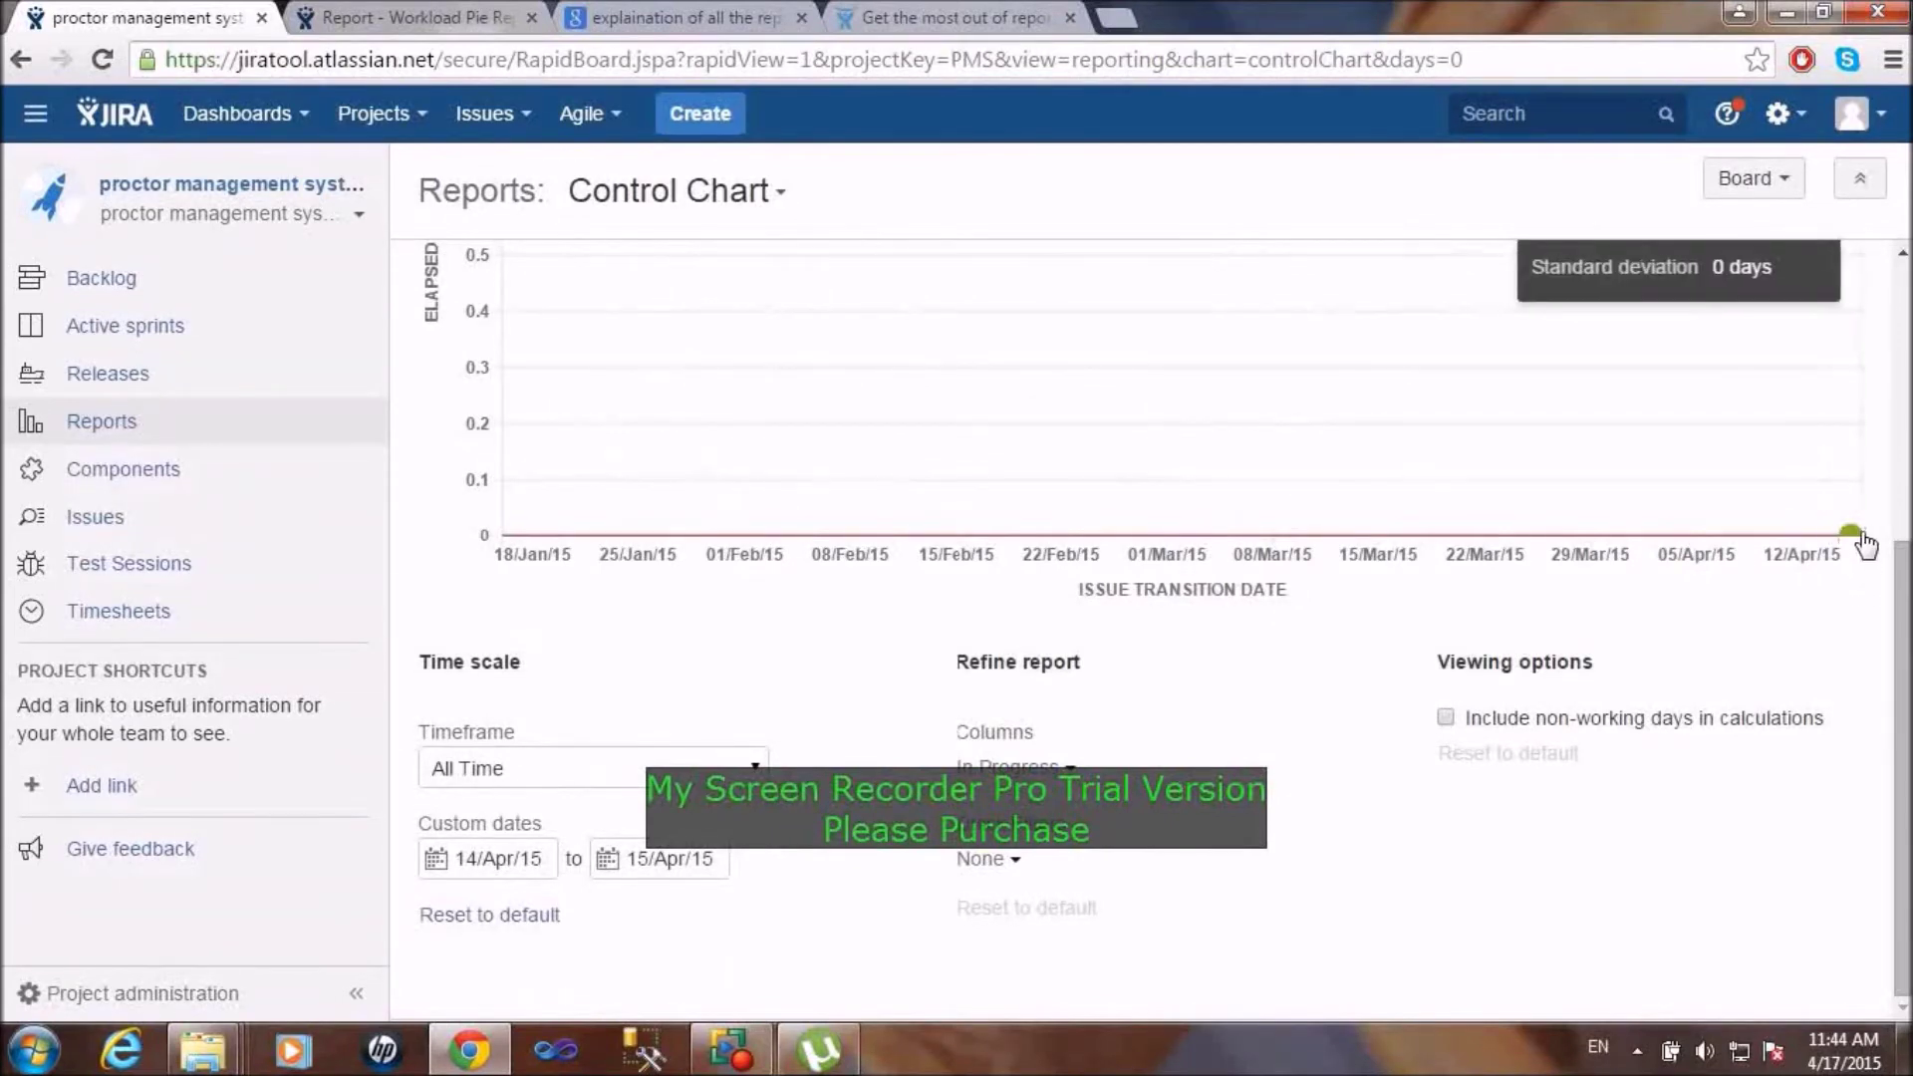
{"action": "mouse_move", "coordinate": [1855, 538]}
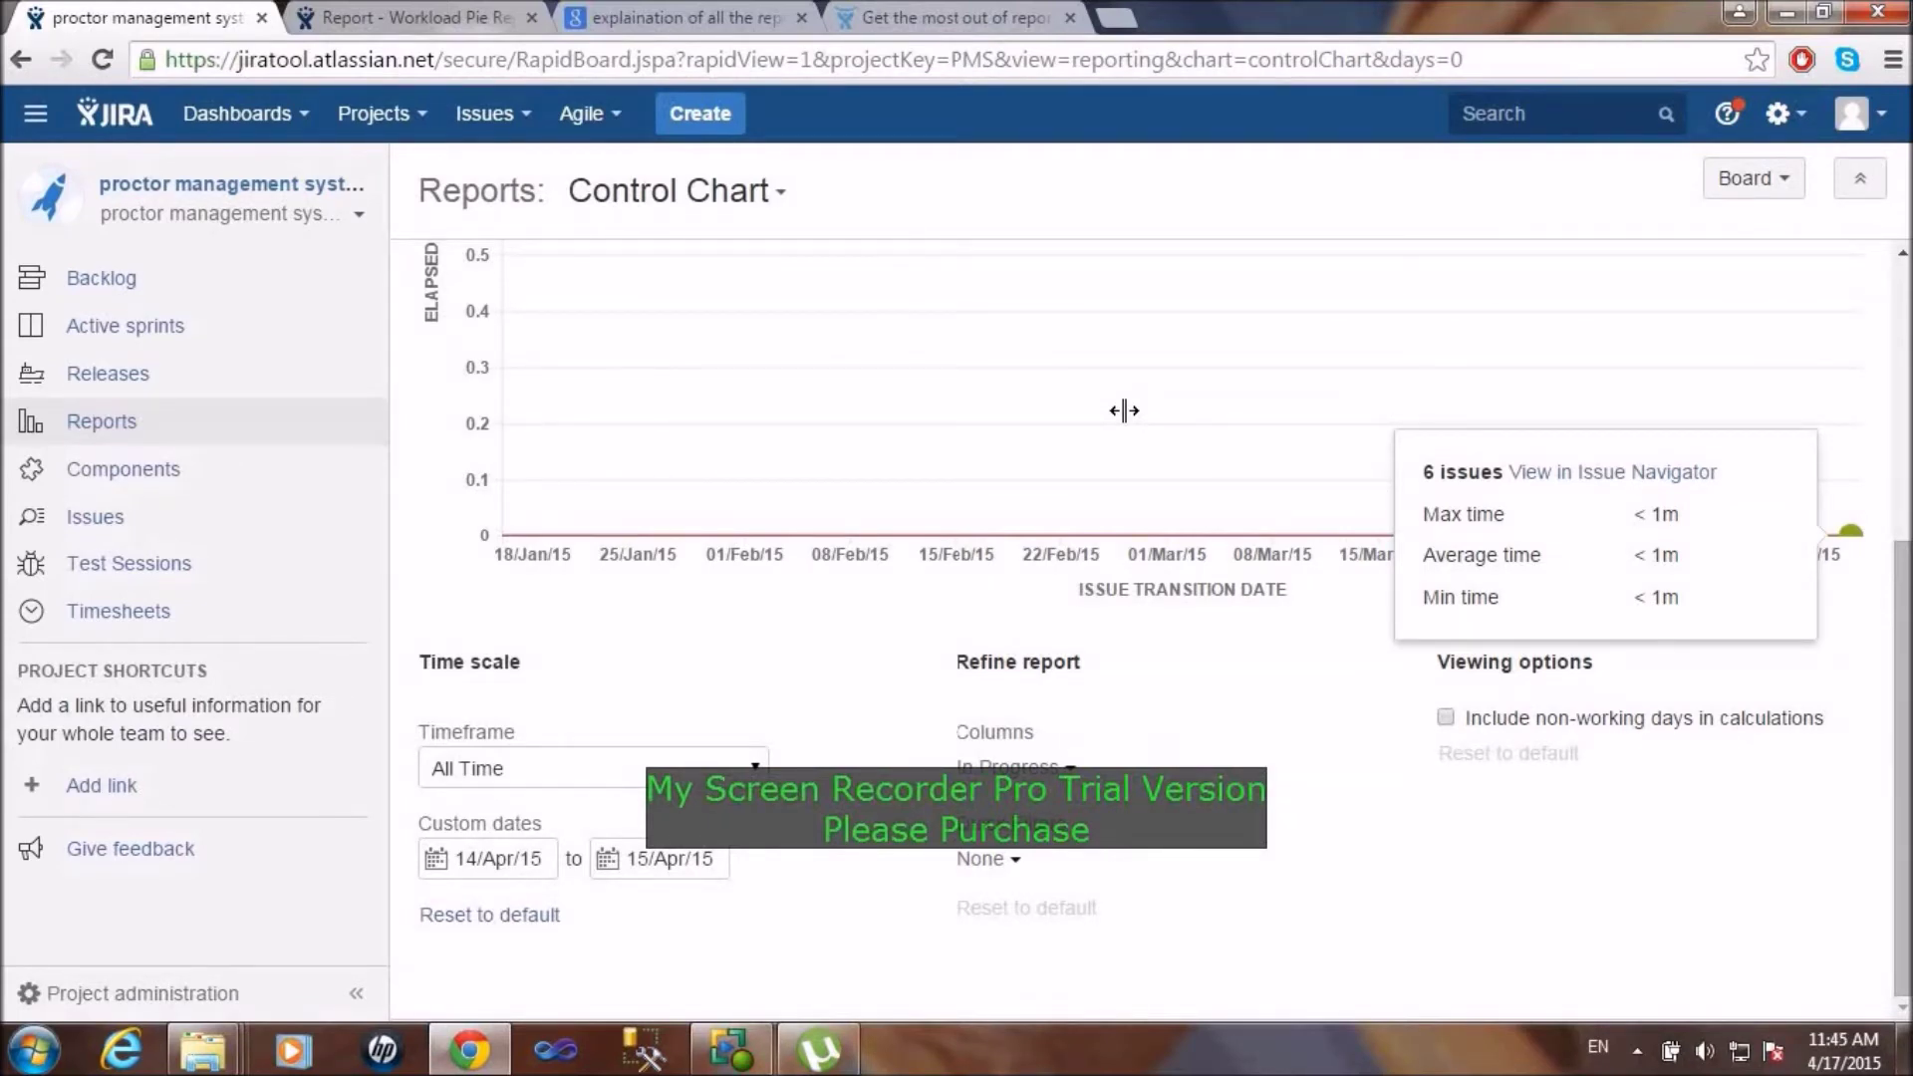
Step: Dismiss the reports list without changing report, keeping the Control Chart displayed
{"action": "left_click", "coordinate": [762, 206]}
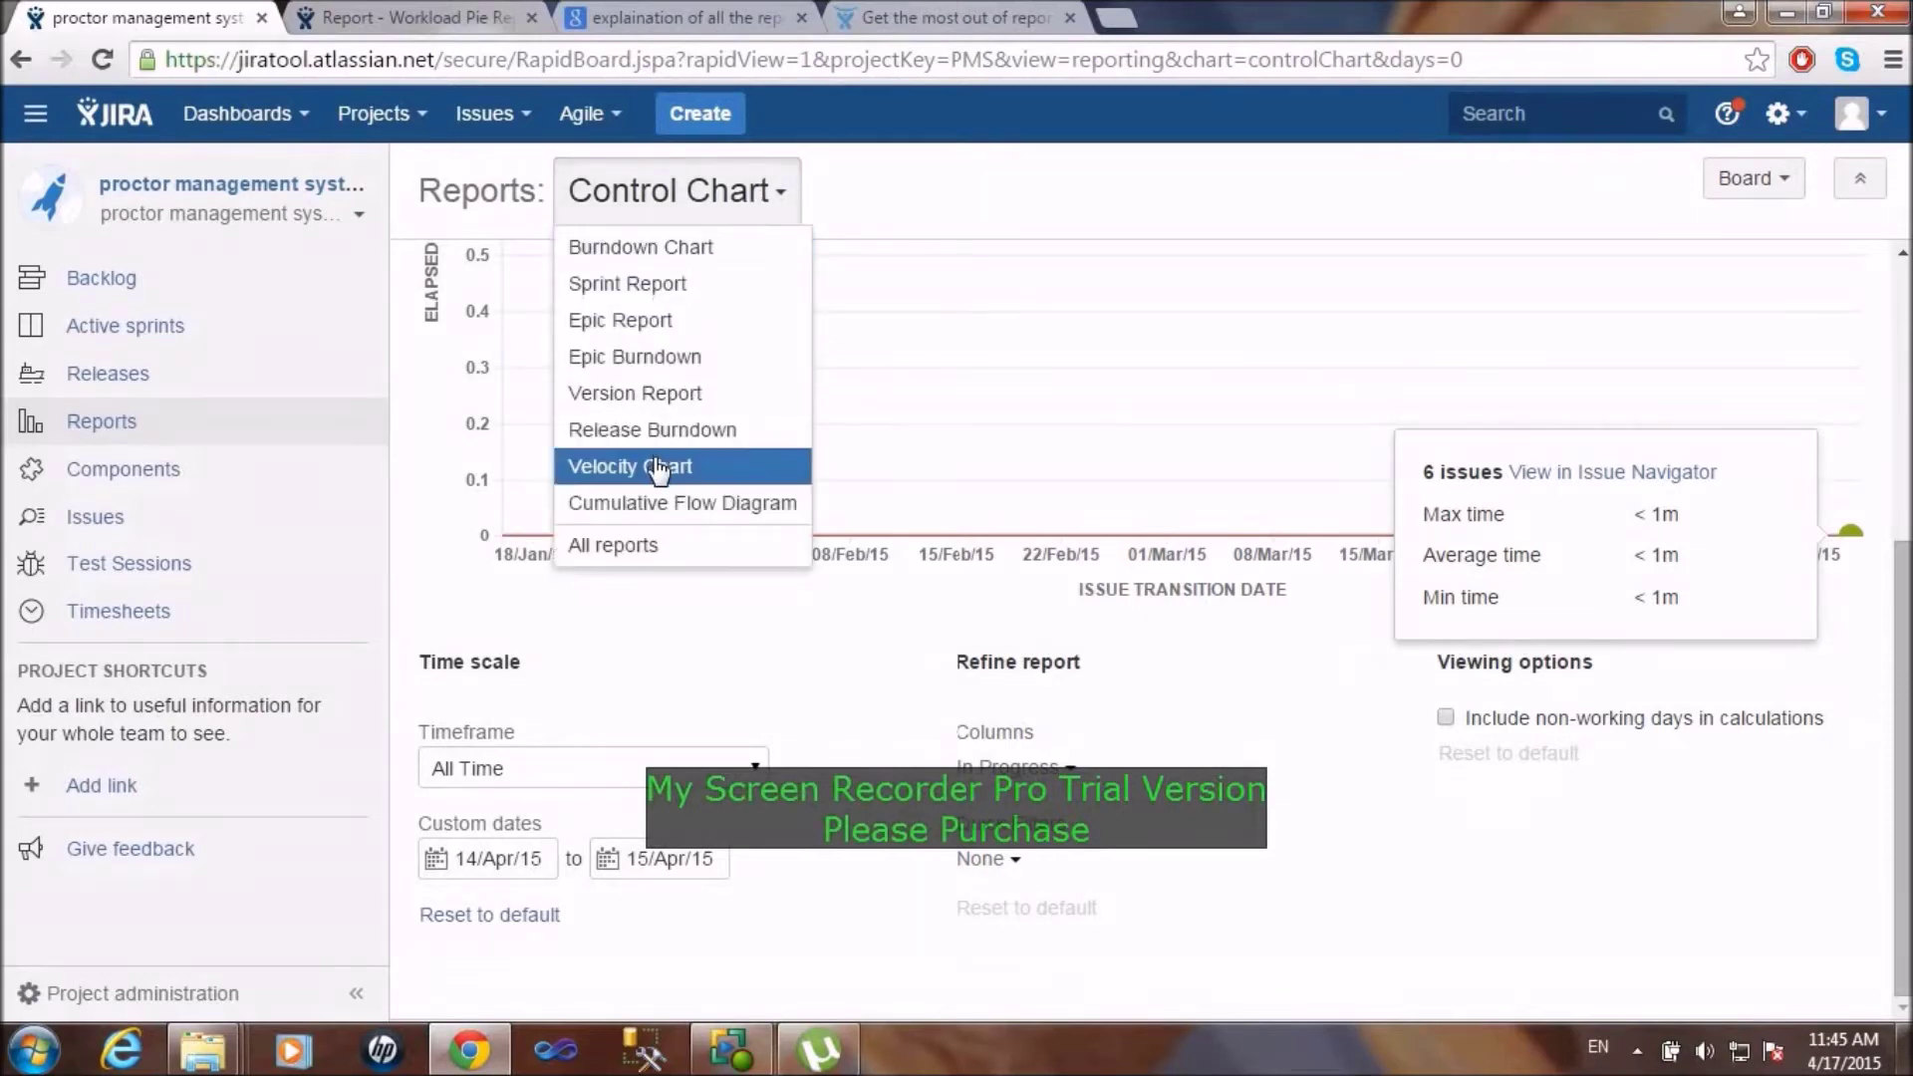
{"action": "left_click", "coordinate": [447, 606]}
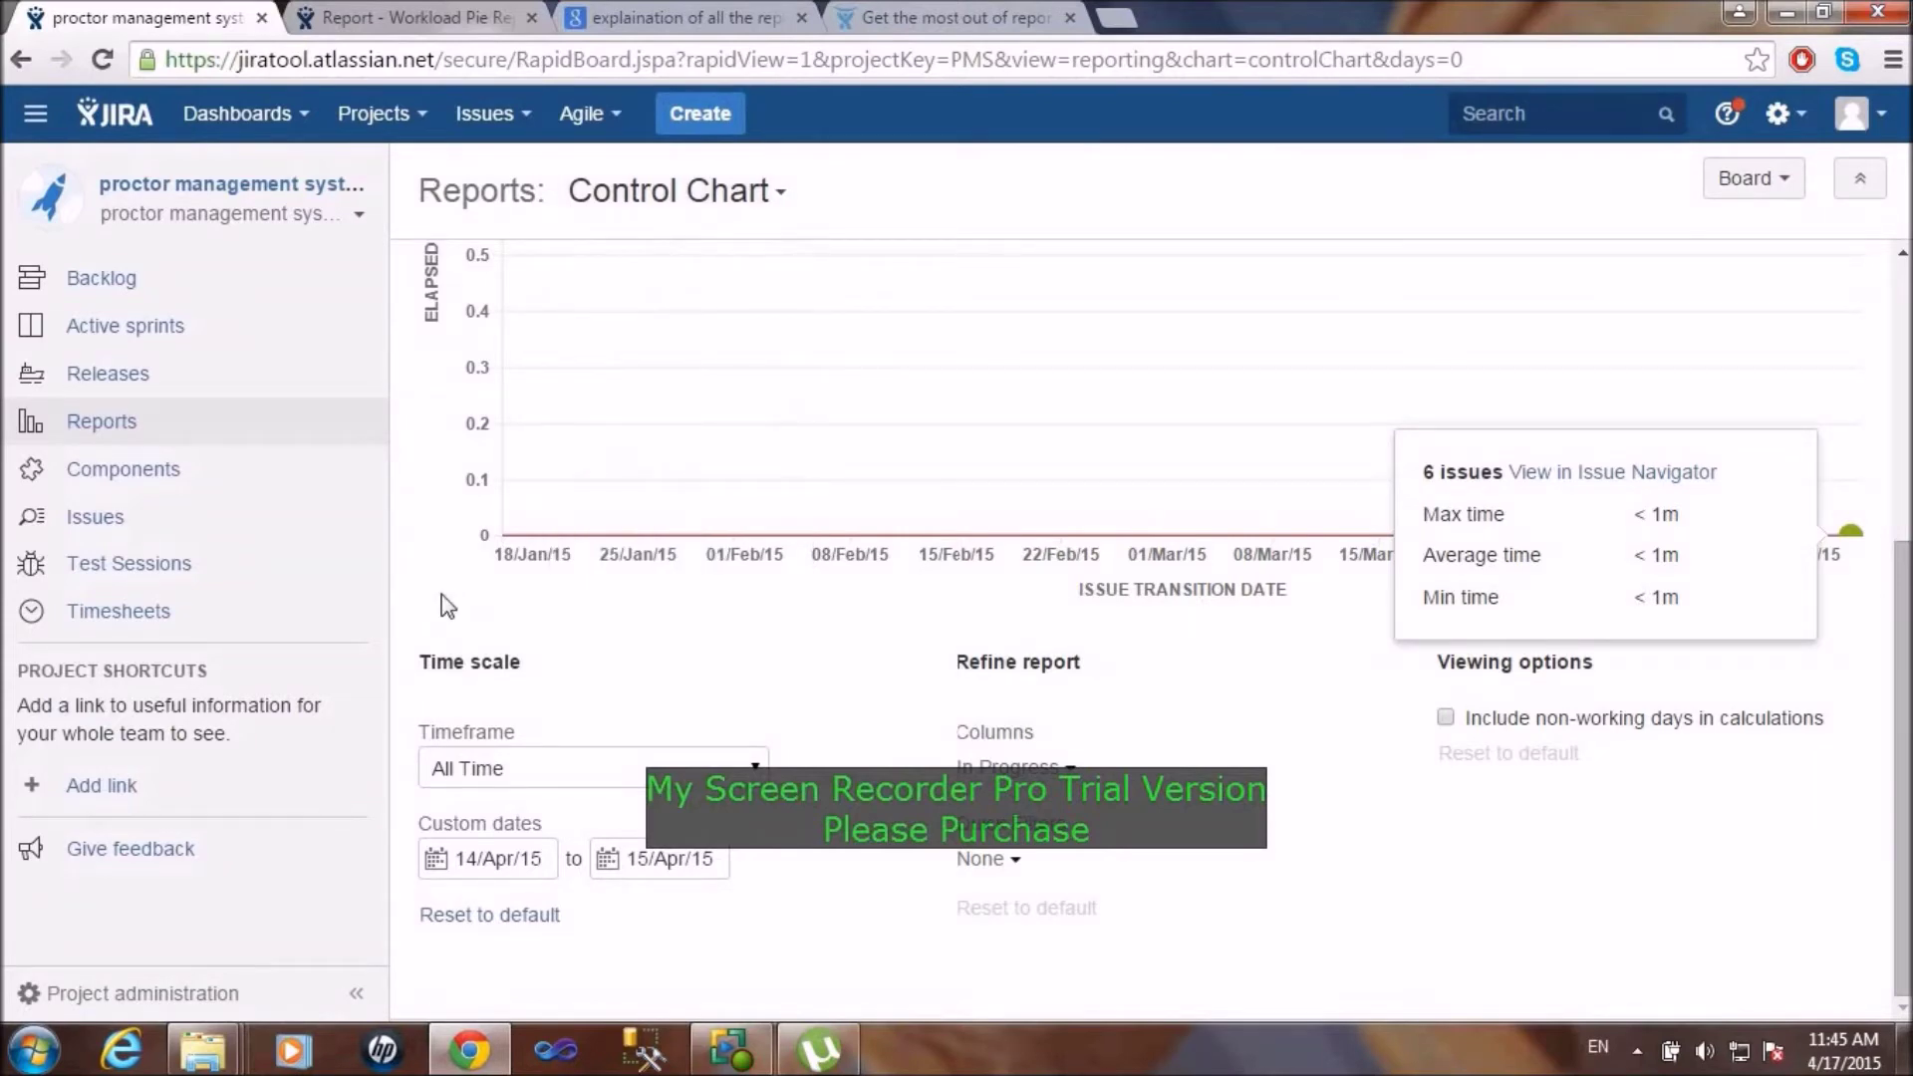
{"action": "scroll", "coordinate": [447, 606], "scroll_direction": "up", "scroll_amount": 5}
{"action": "scroll", "coordinate": [447, 613], "scroll_direction": "down", "scroll_amount": 5}
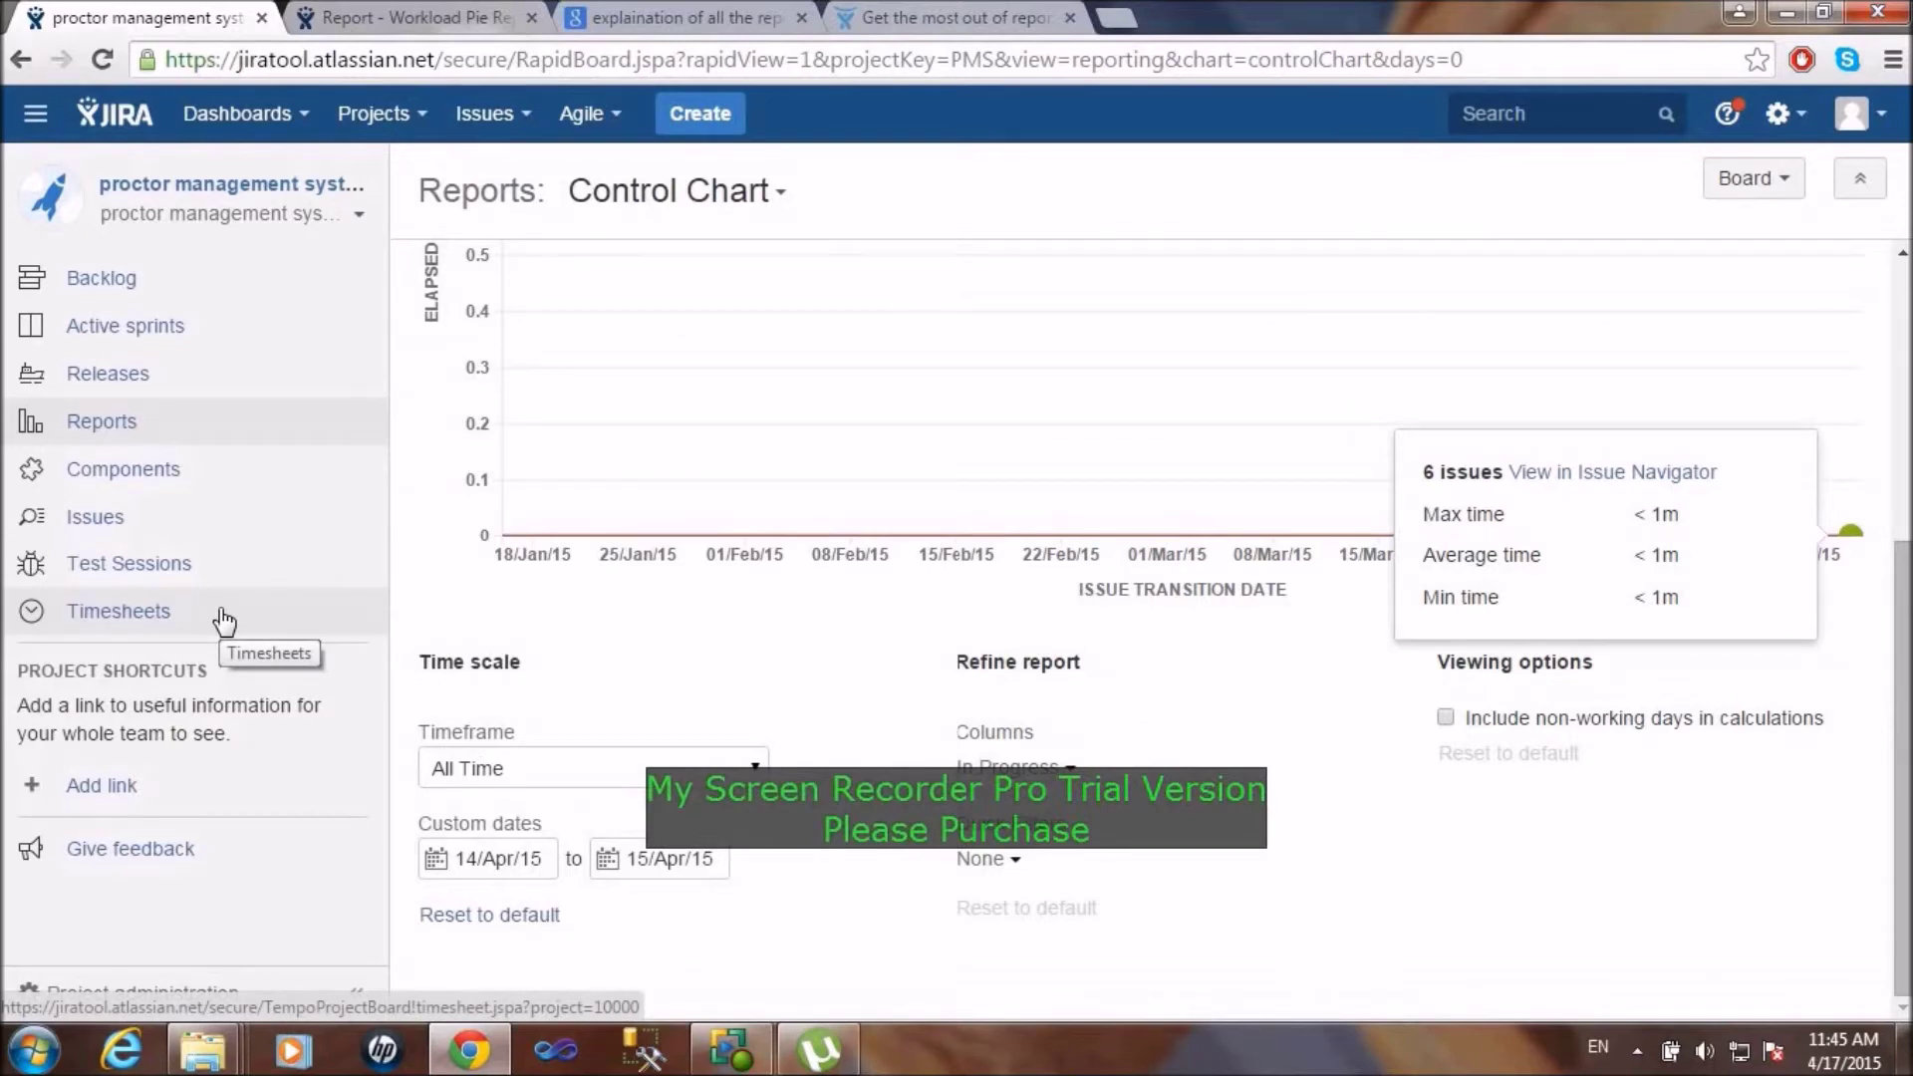
Step: Go to the PMS project's Gantt Charts page from the Projects menu
{"action": "left_click", "coordinate": [401, 129]}
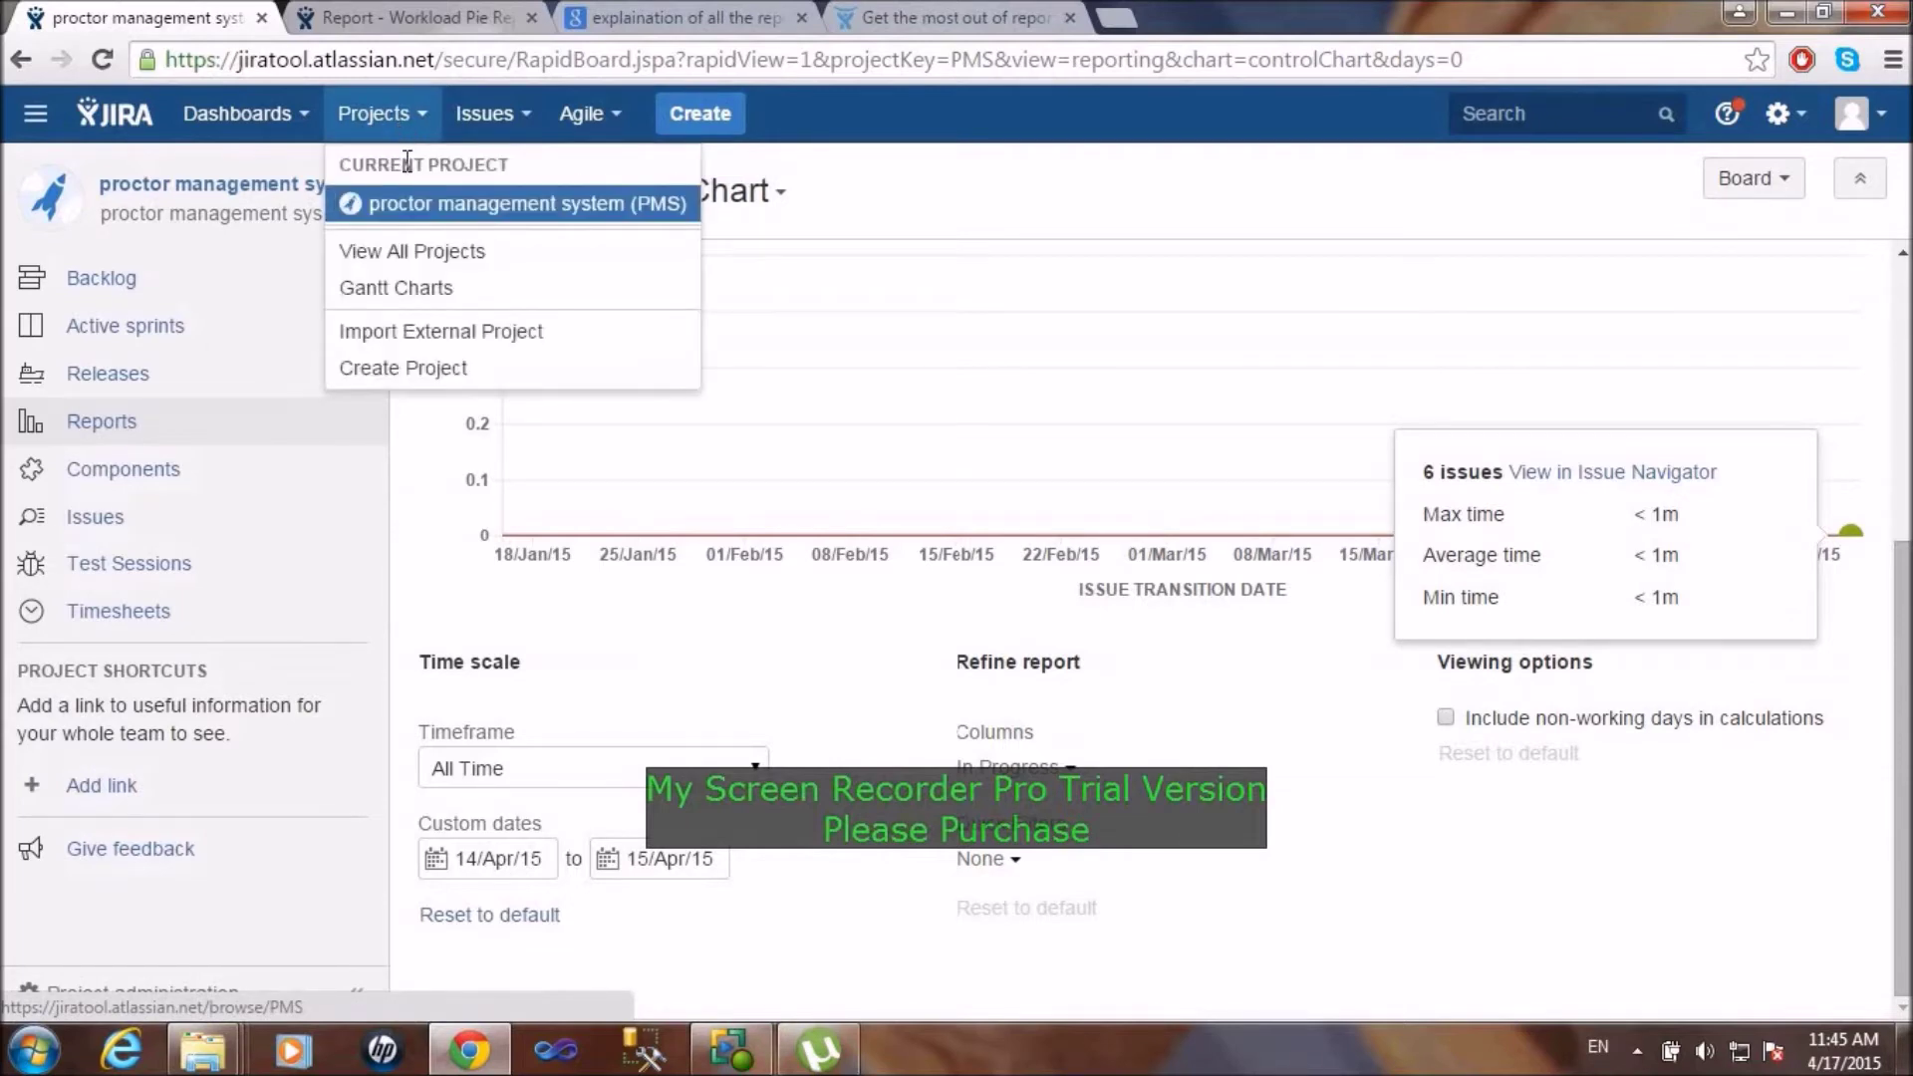
{"action": "left_click", "coordinate": [402, 288]}
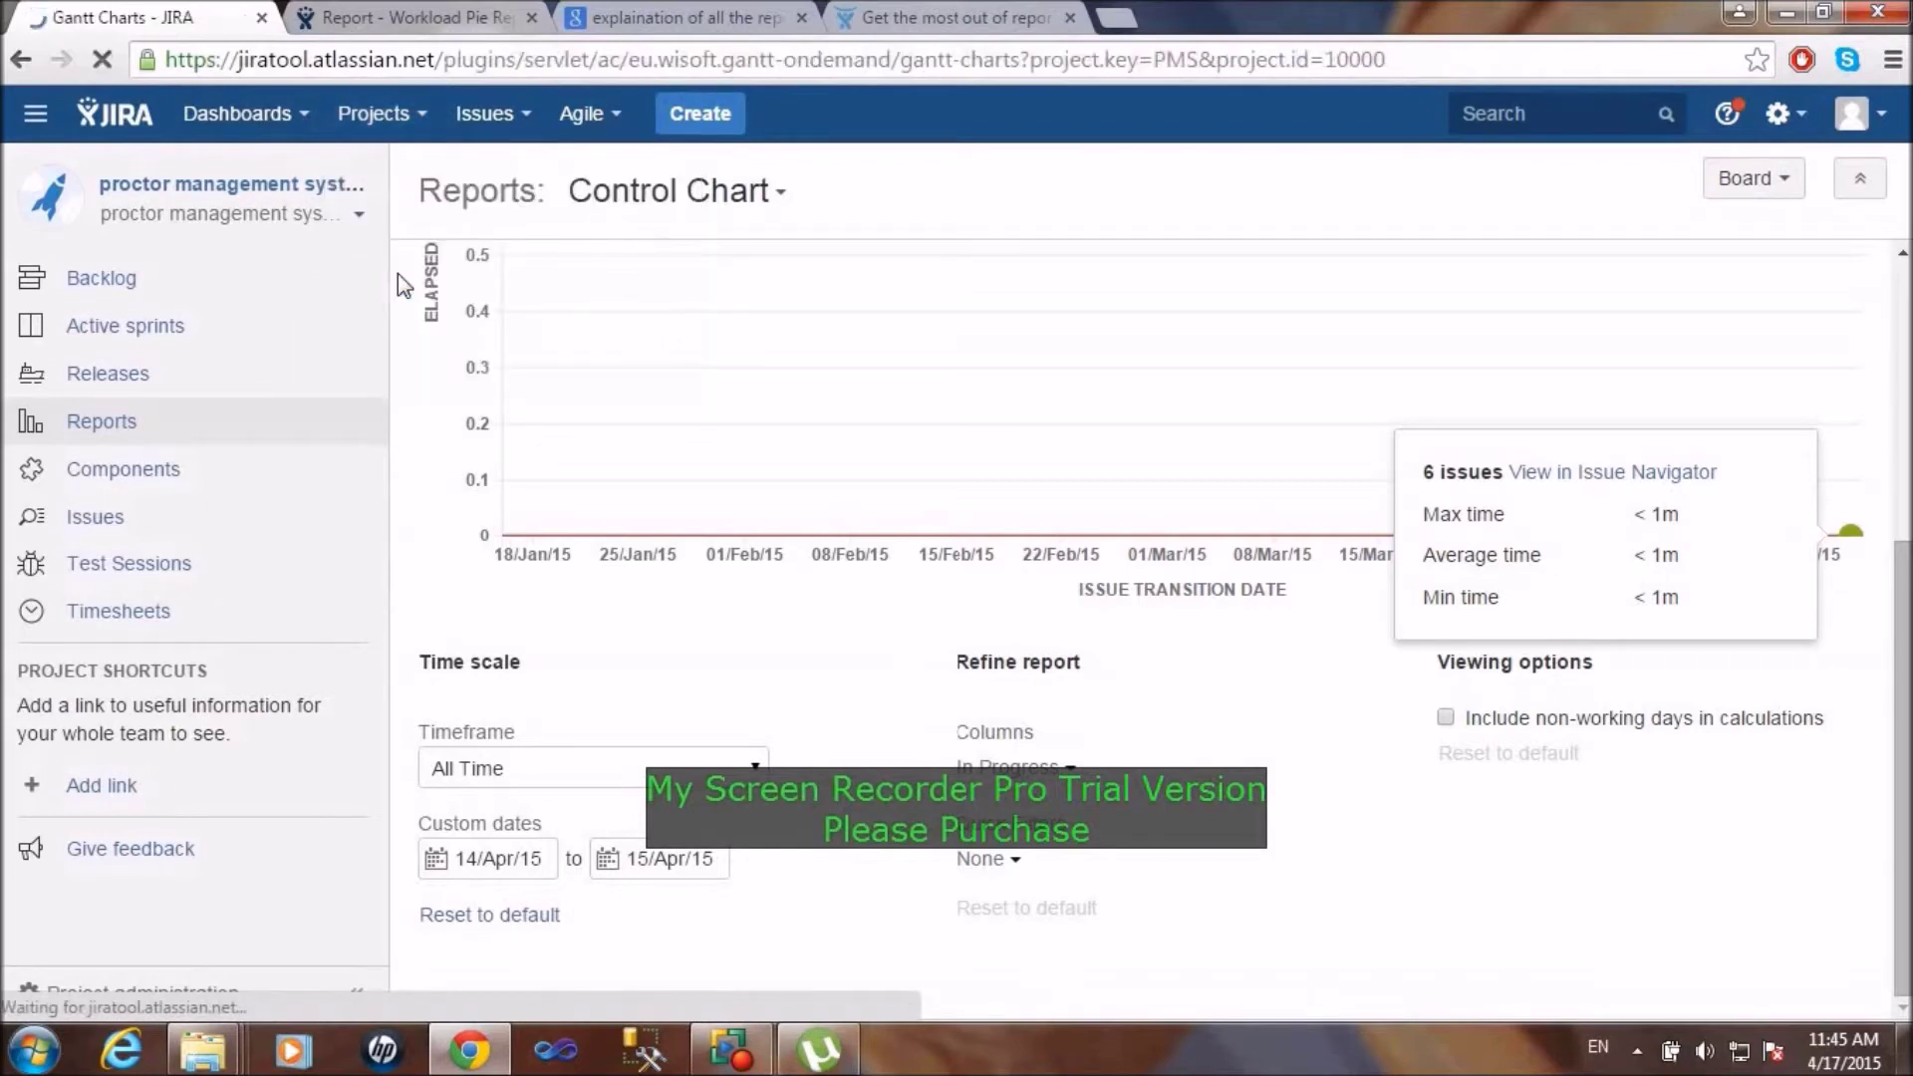
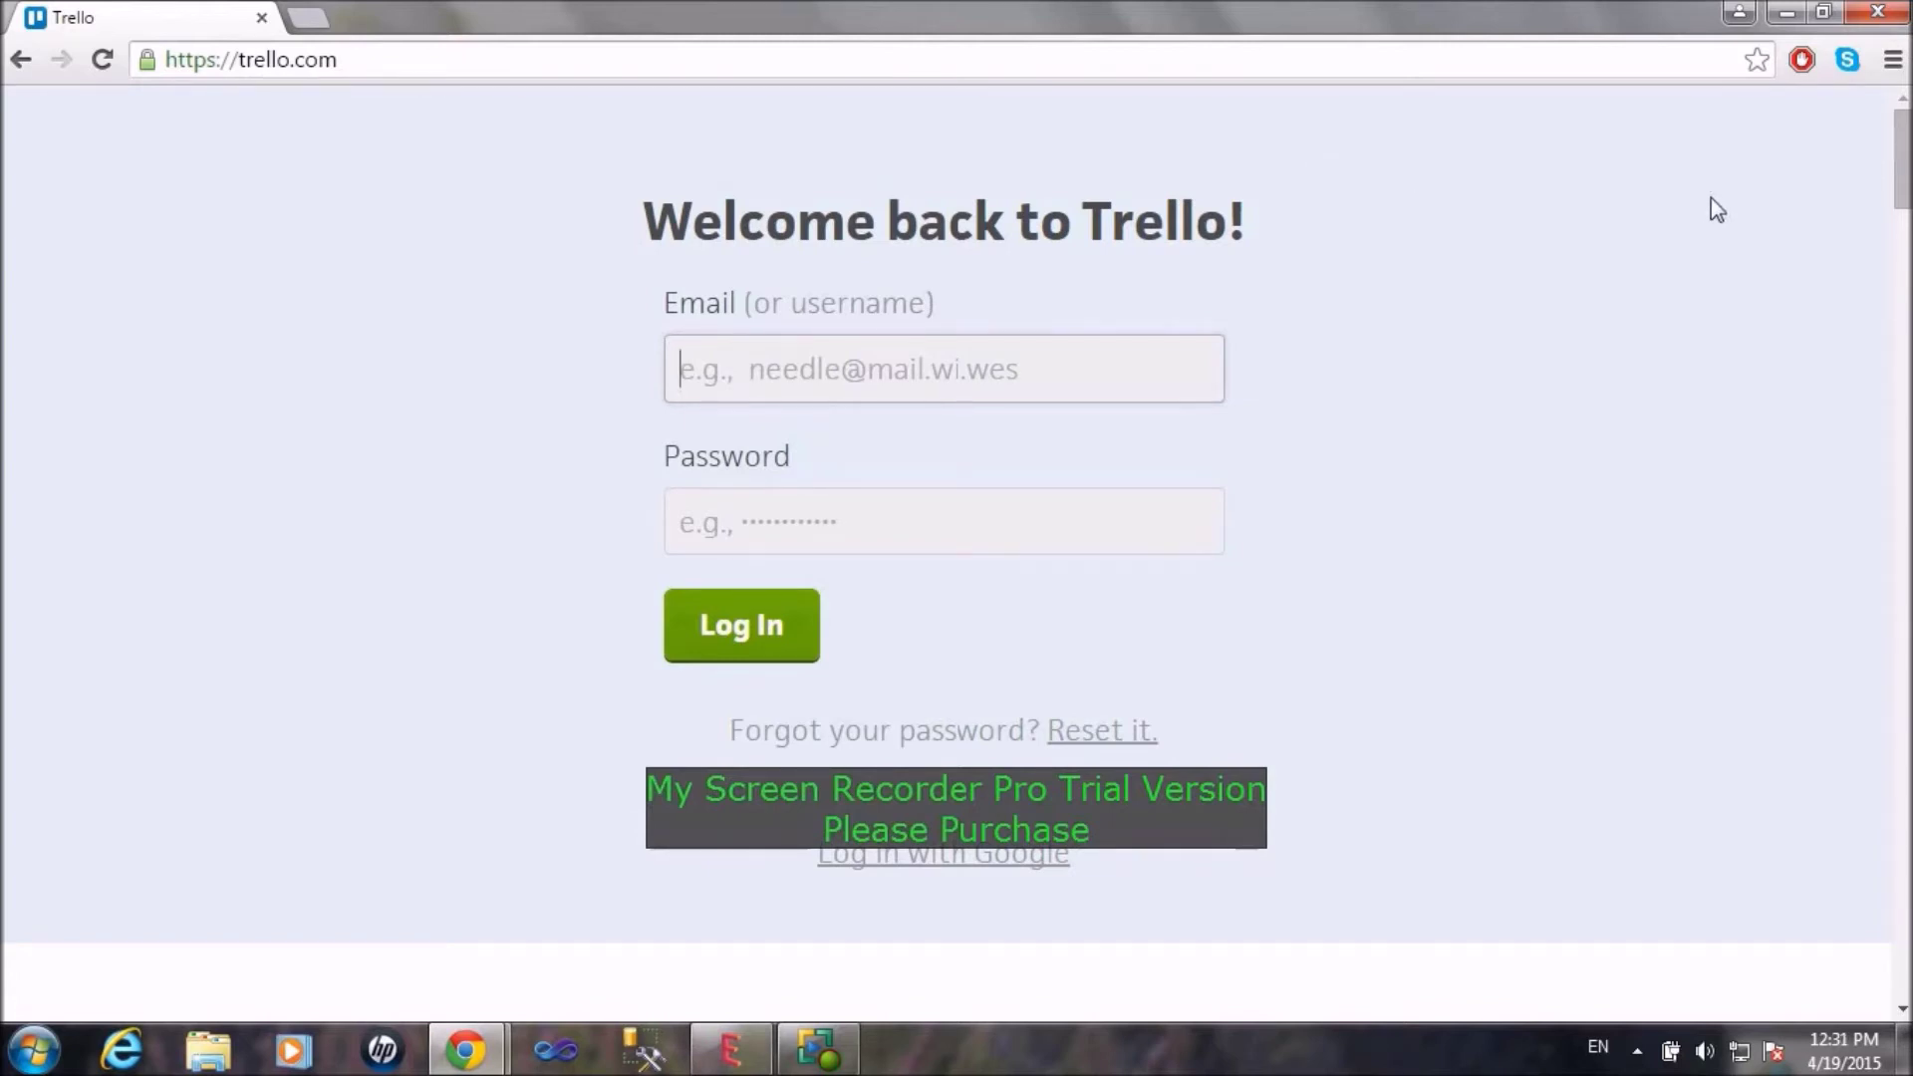
Step: Log in to Trello with the account e-mail and password
{"action": "left_click_drag", "start_coordinate": [1905, 159], "coordinate": [1906, 266]}
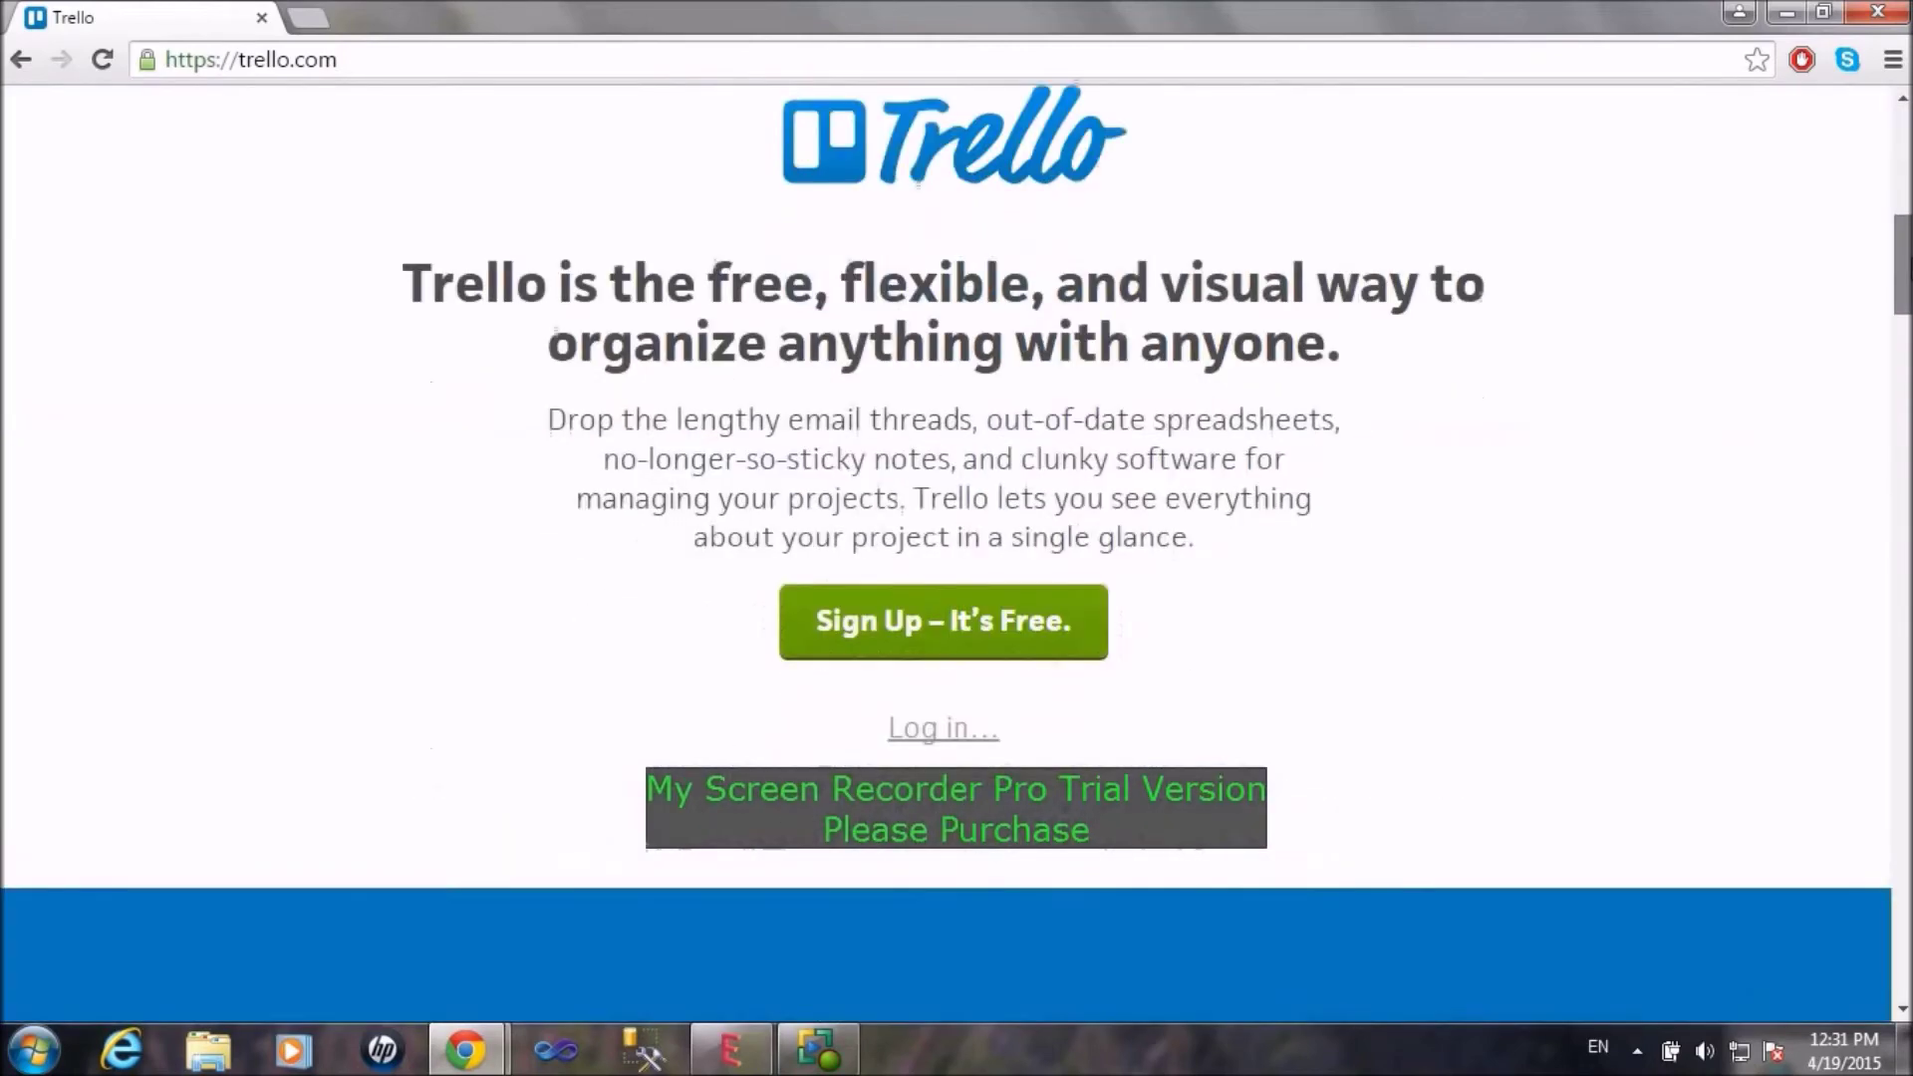
{"action": "left_click", "coordinate": [975, 623]}
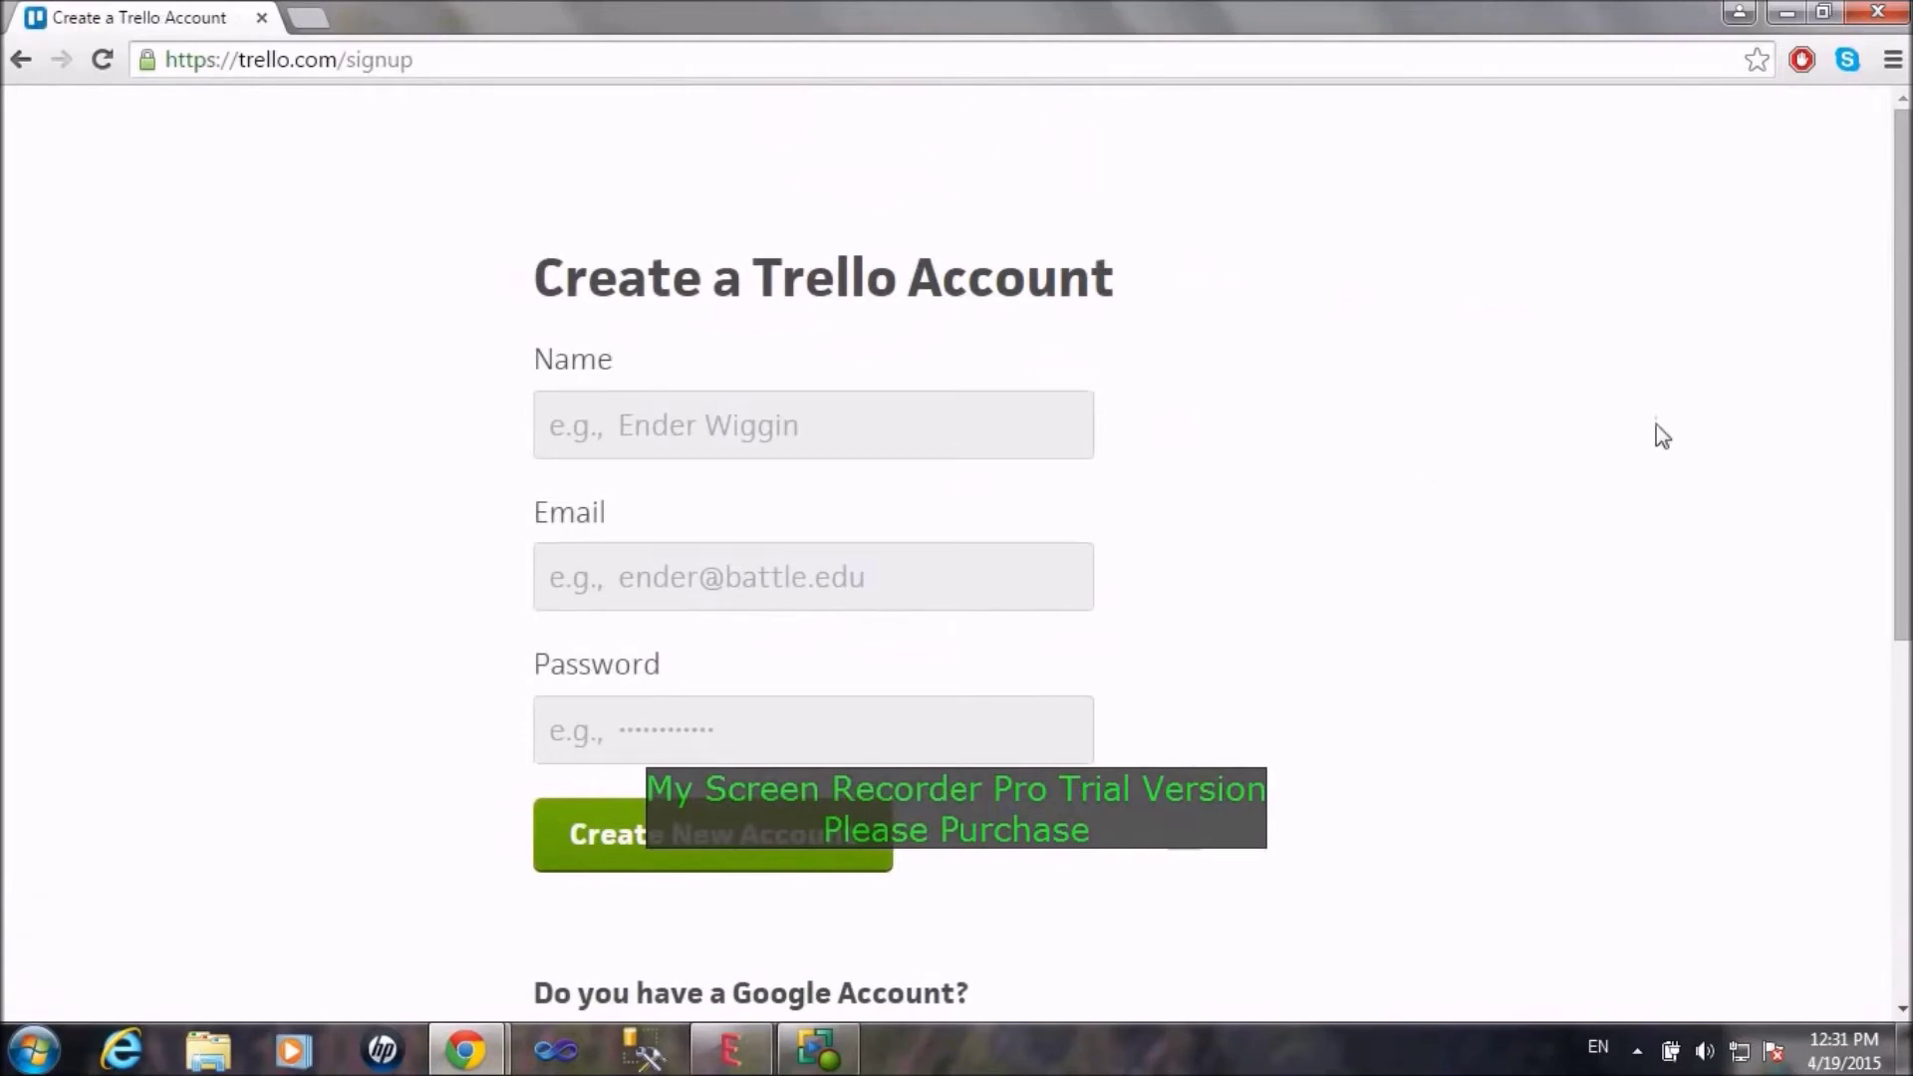
{"action": "left_click", "coordinate": [21, 59]}
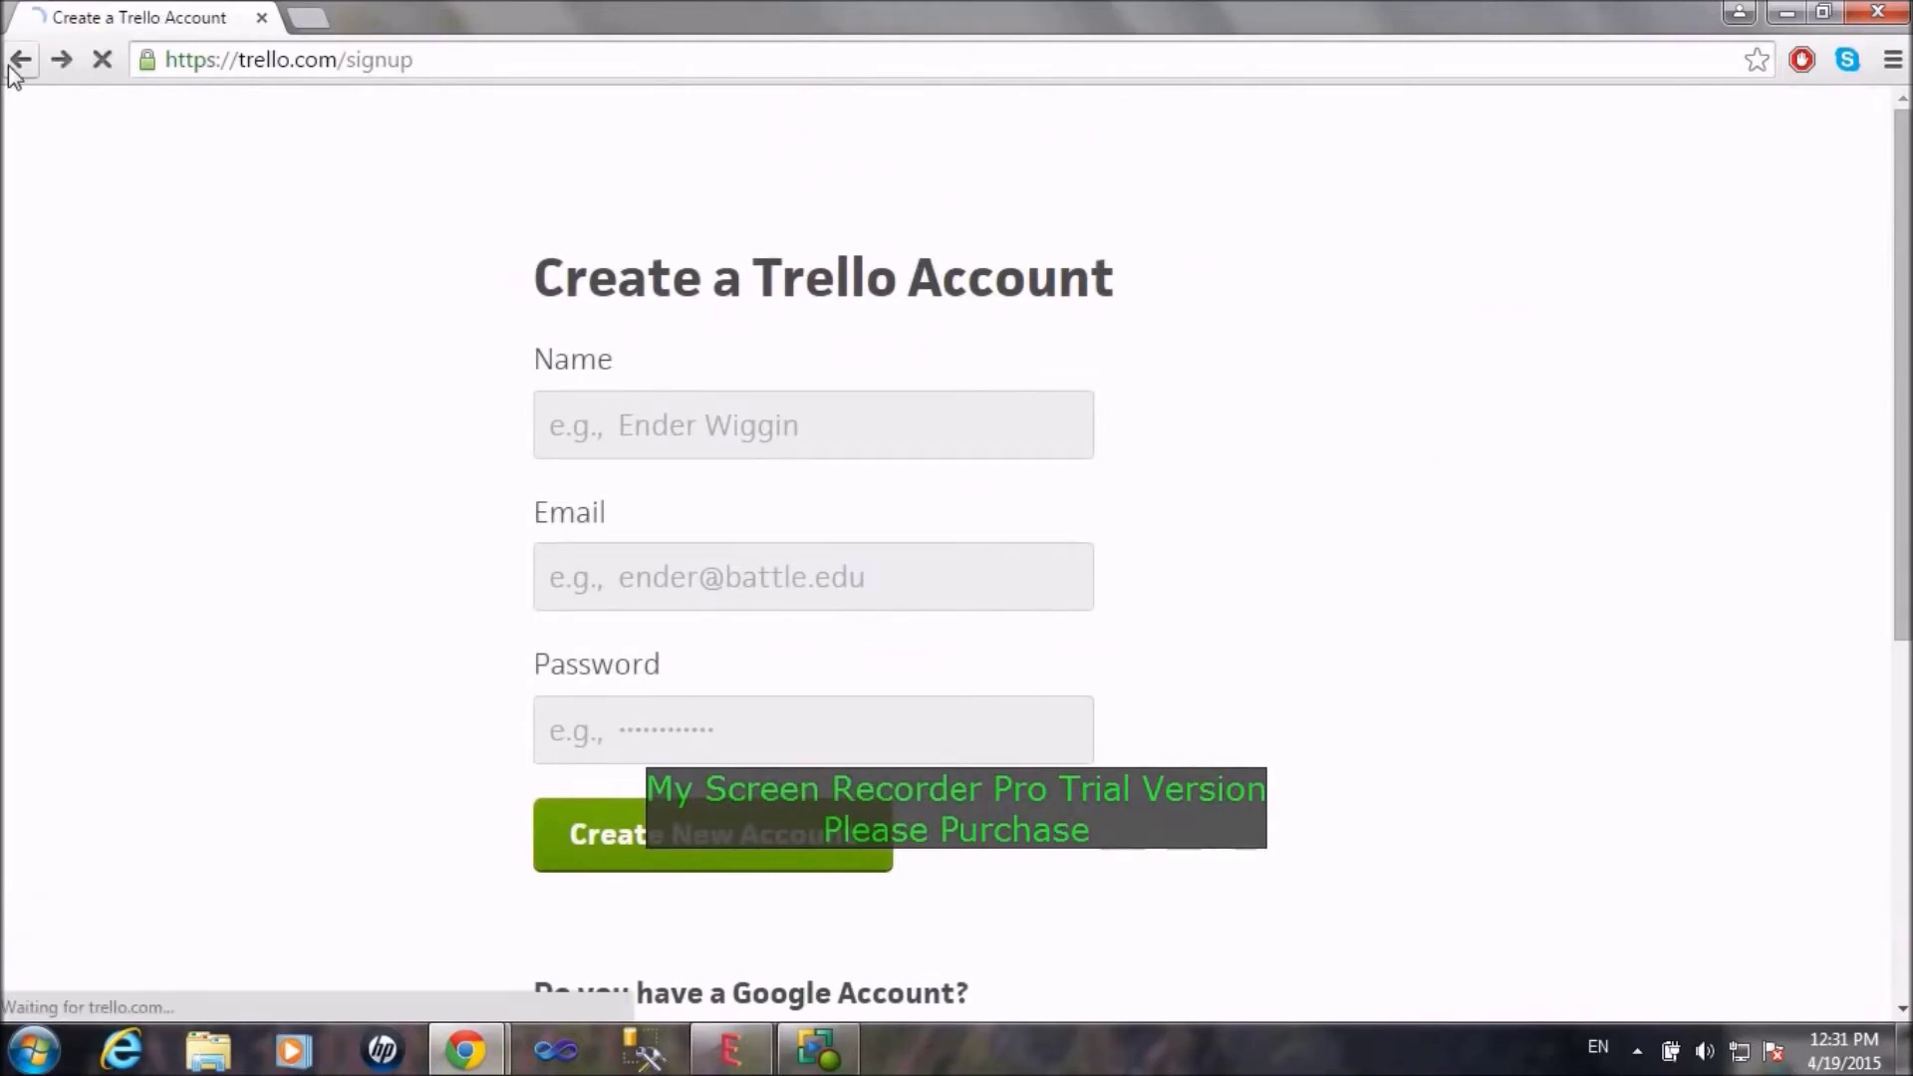
{"action": "scroll", "coordinate": [1569, 113], "scroll_direction": "up", "scroll_amount": 8}
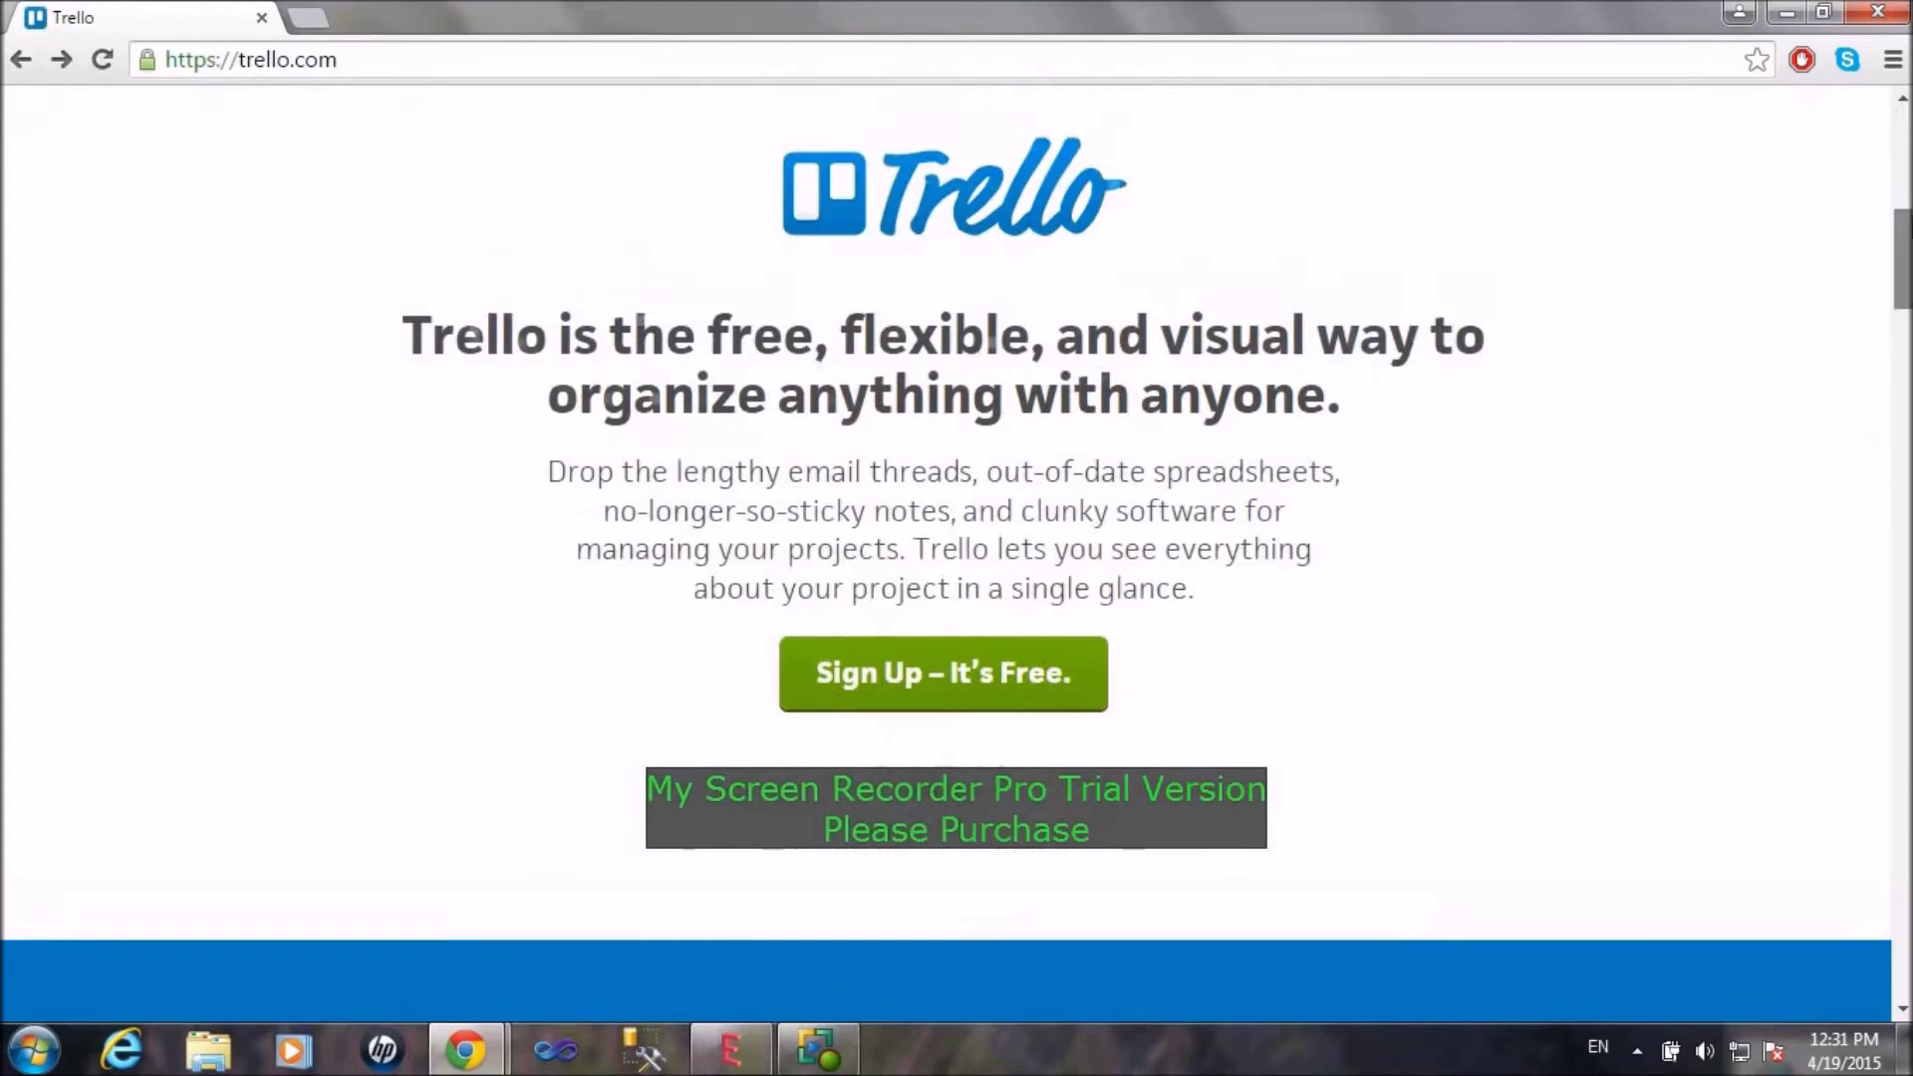
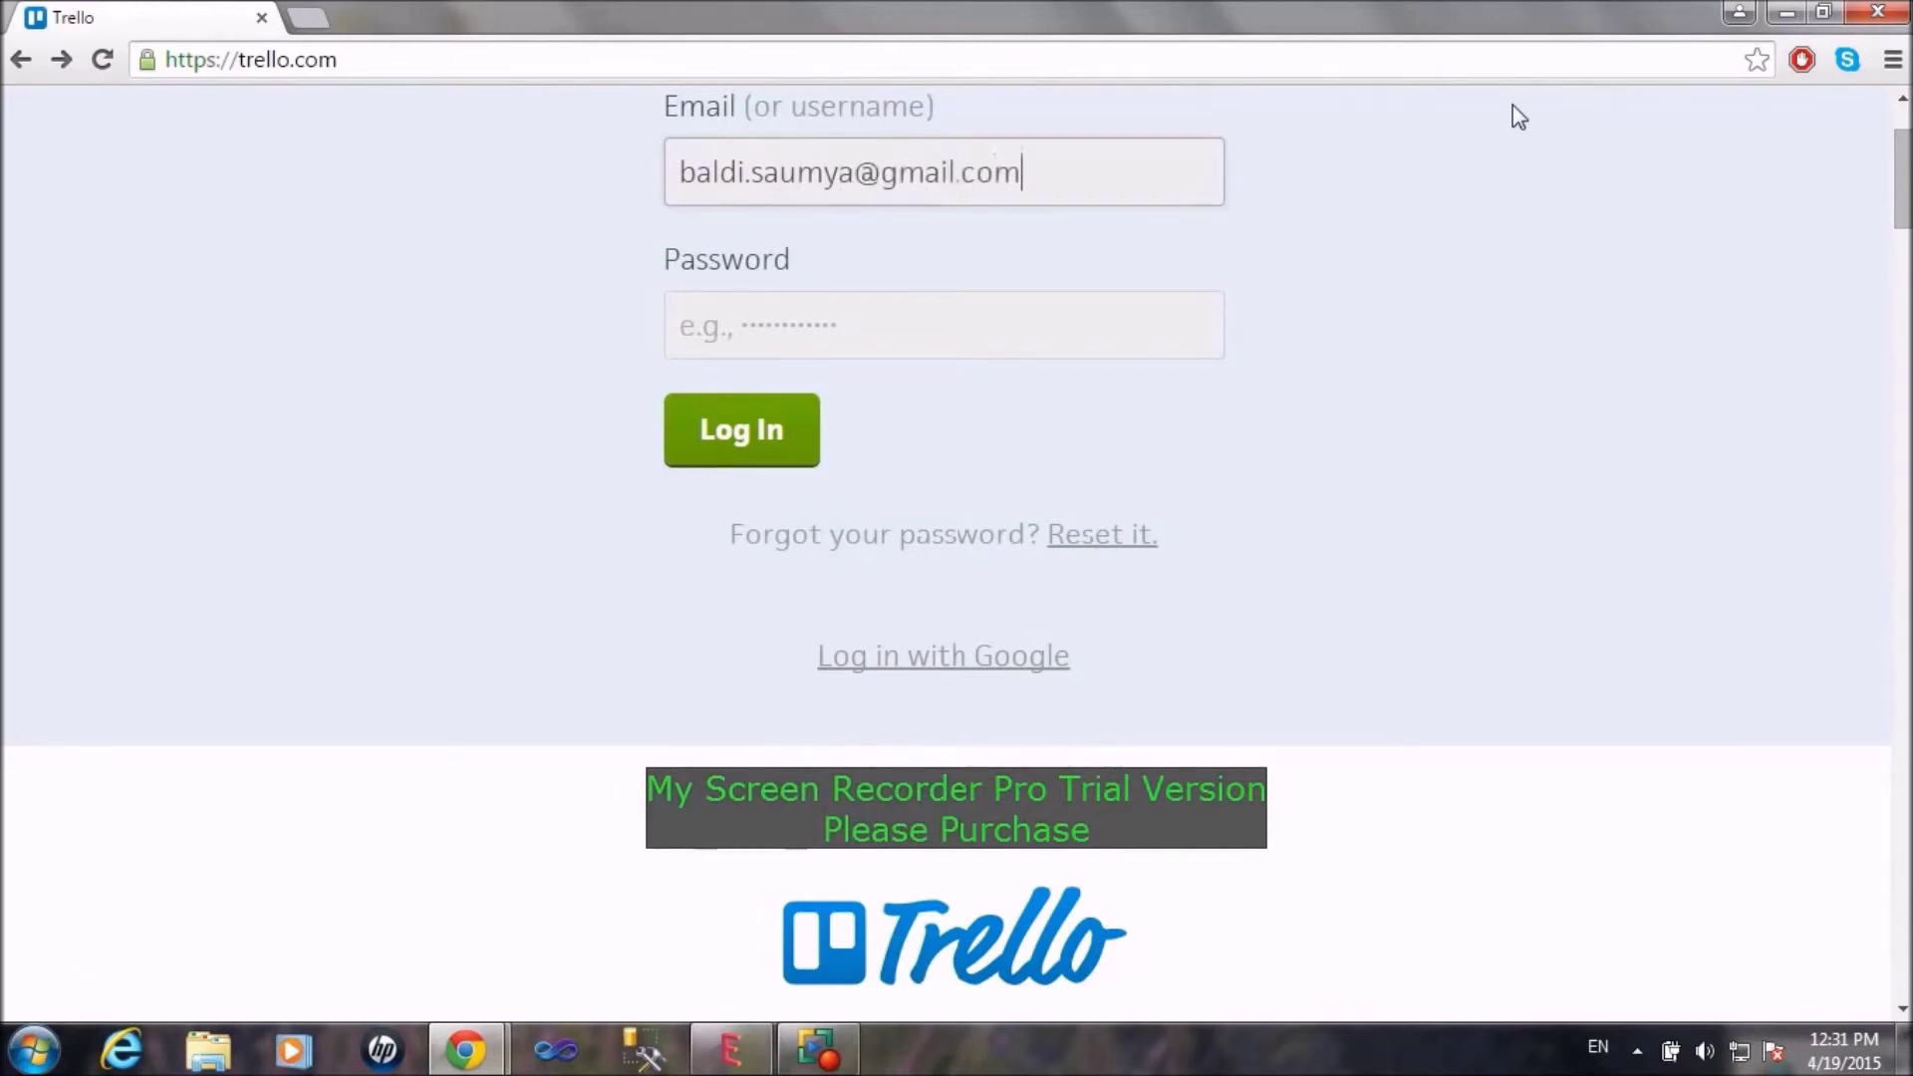
{"action": "left_click", "coordinate": [1076, 329]}
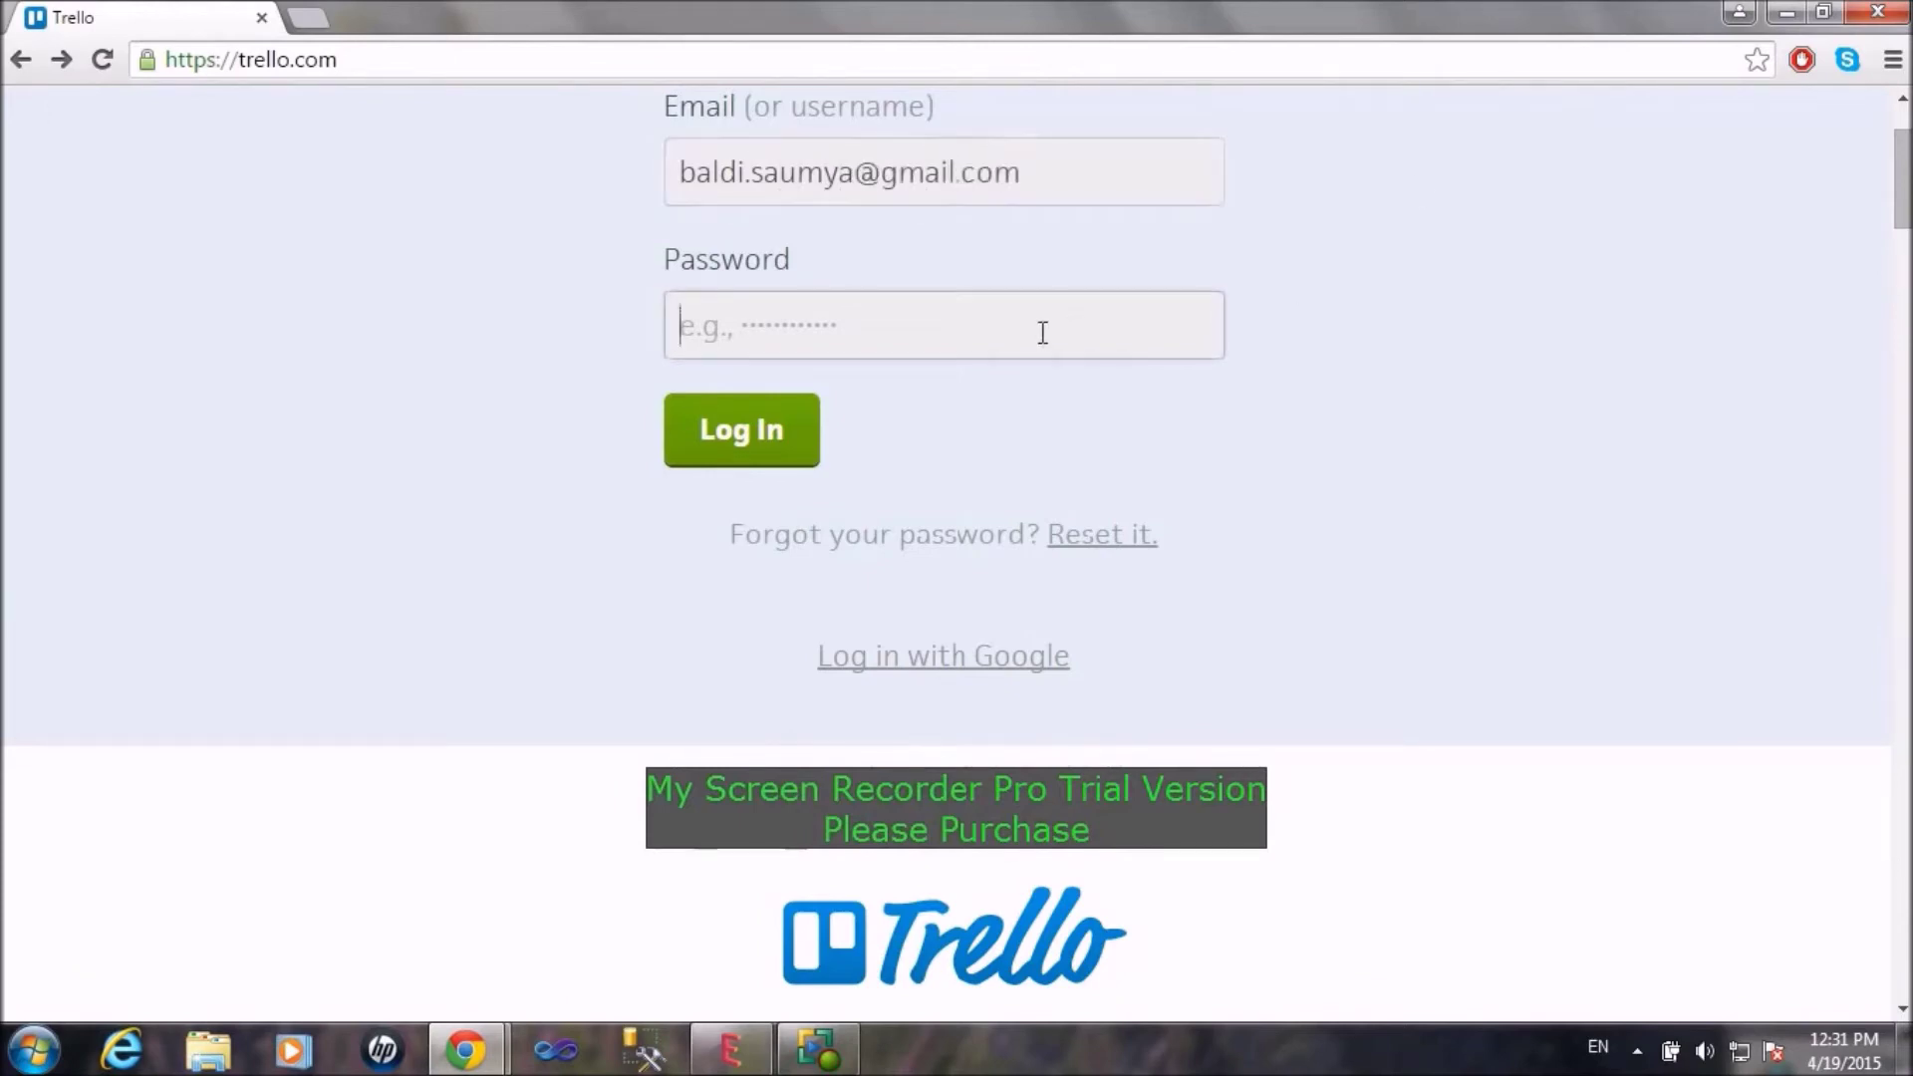
{"action": "type", "text": "*********"}
{"action": "left_click", "coordinate": [745, 419]}
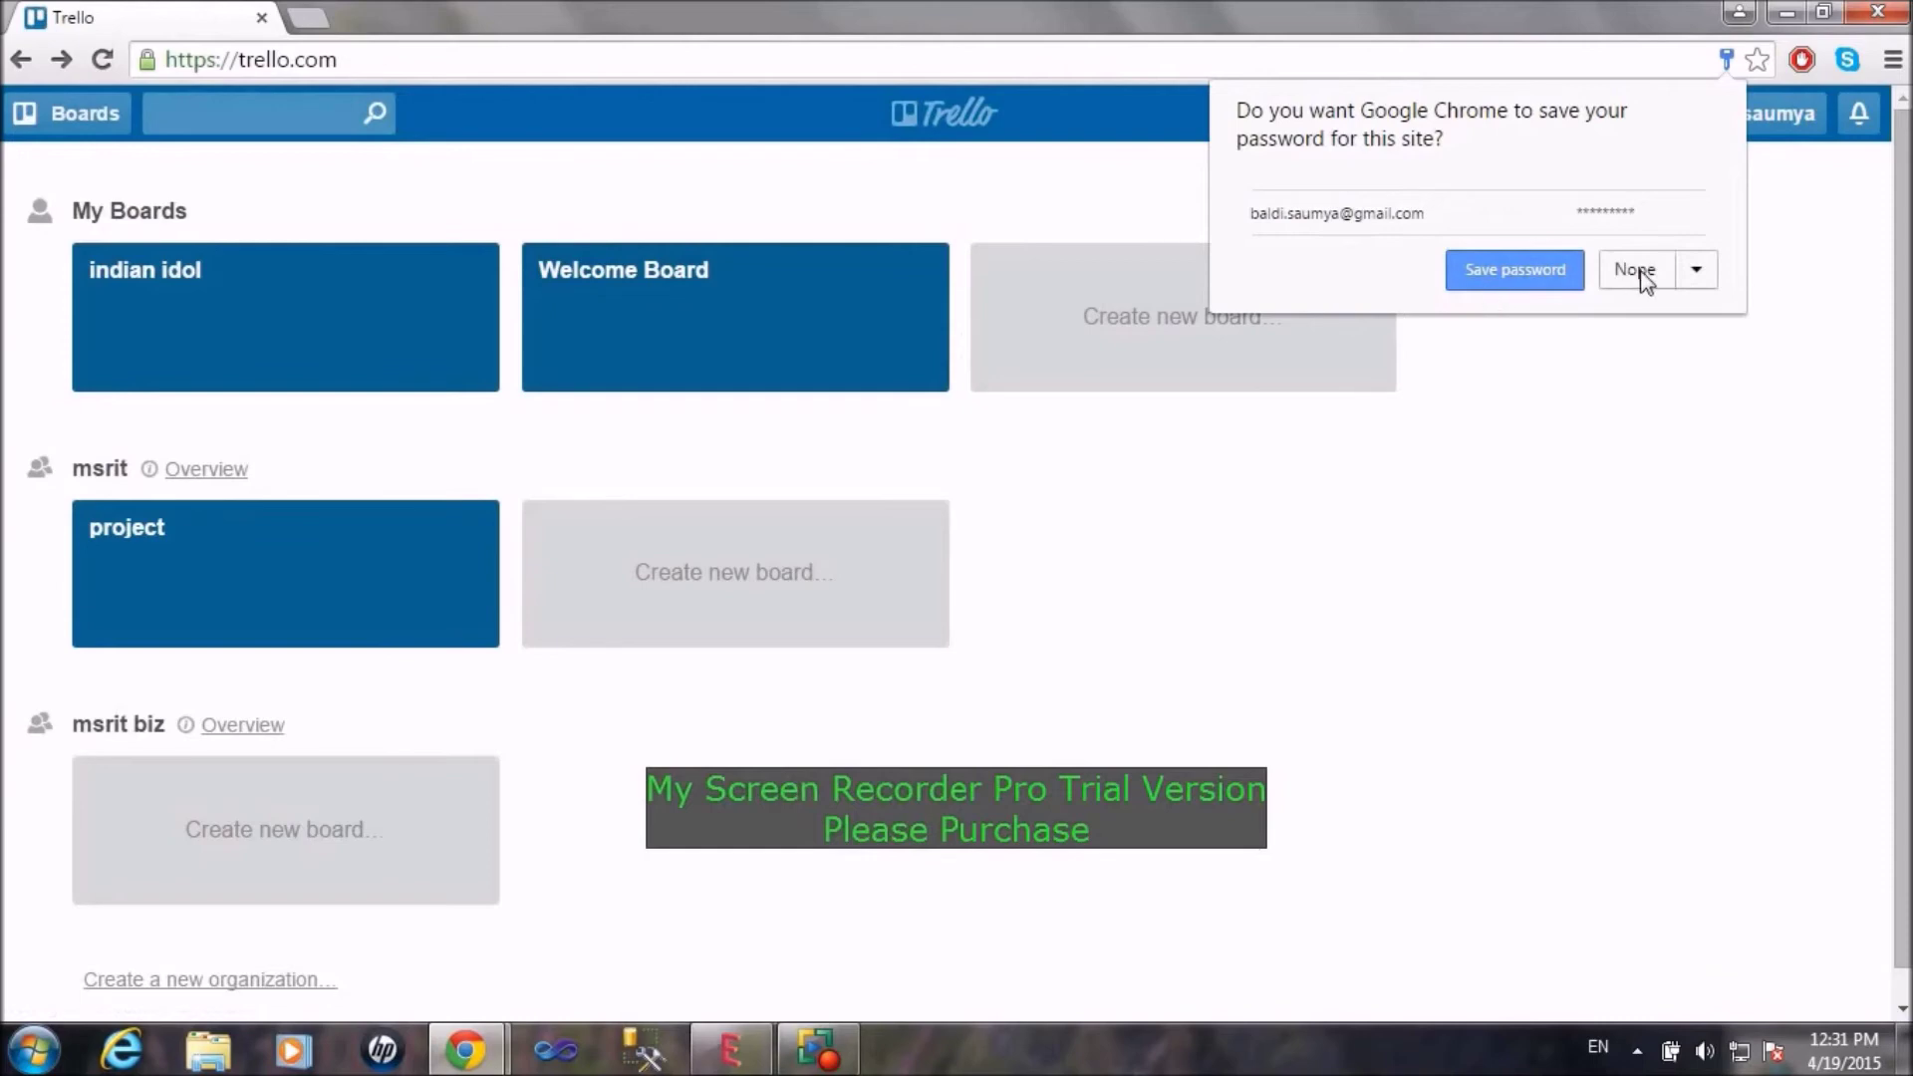
Step: Decline Chrome's offer to save the password and open the indian idol board
{"action": "left_click", "coordinate": [1642, 279]}
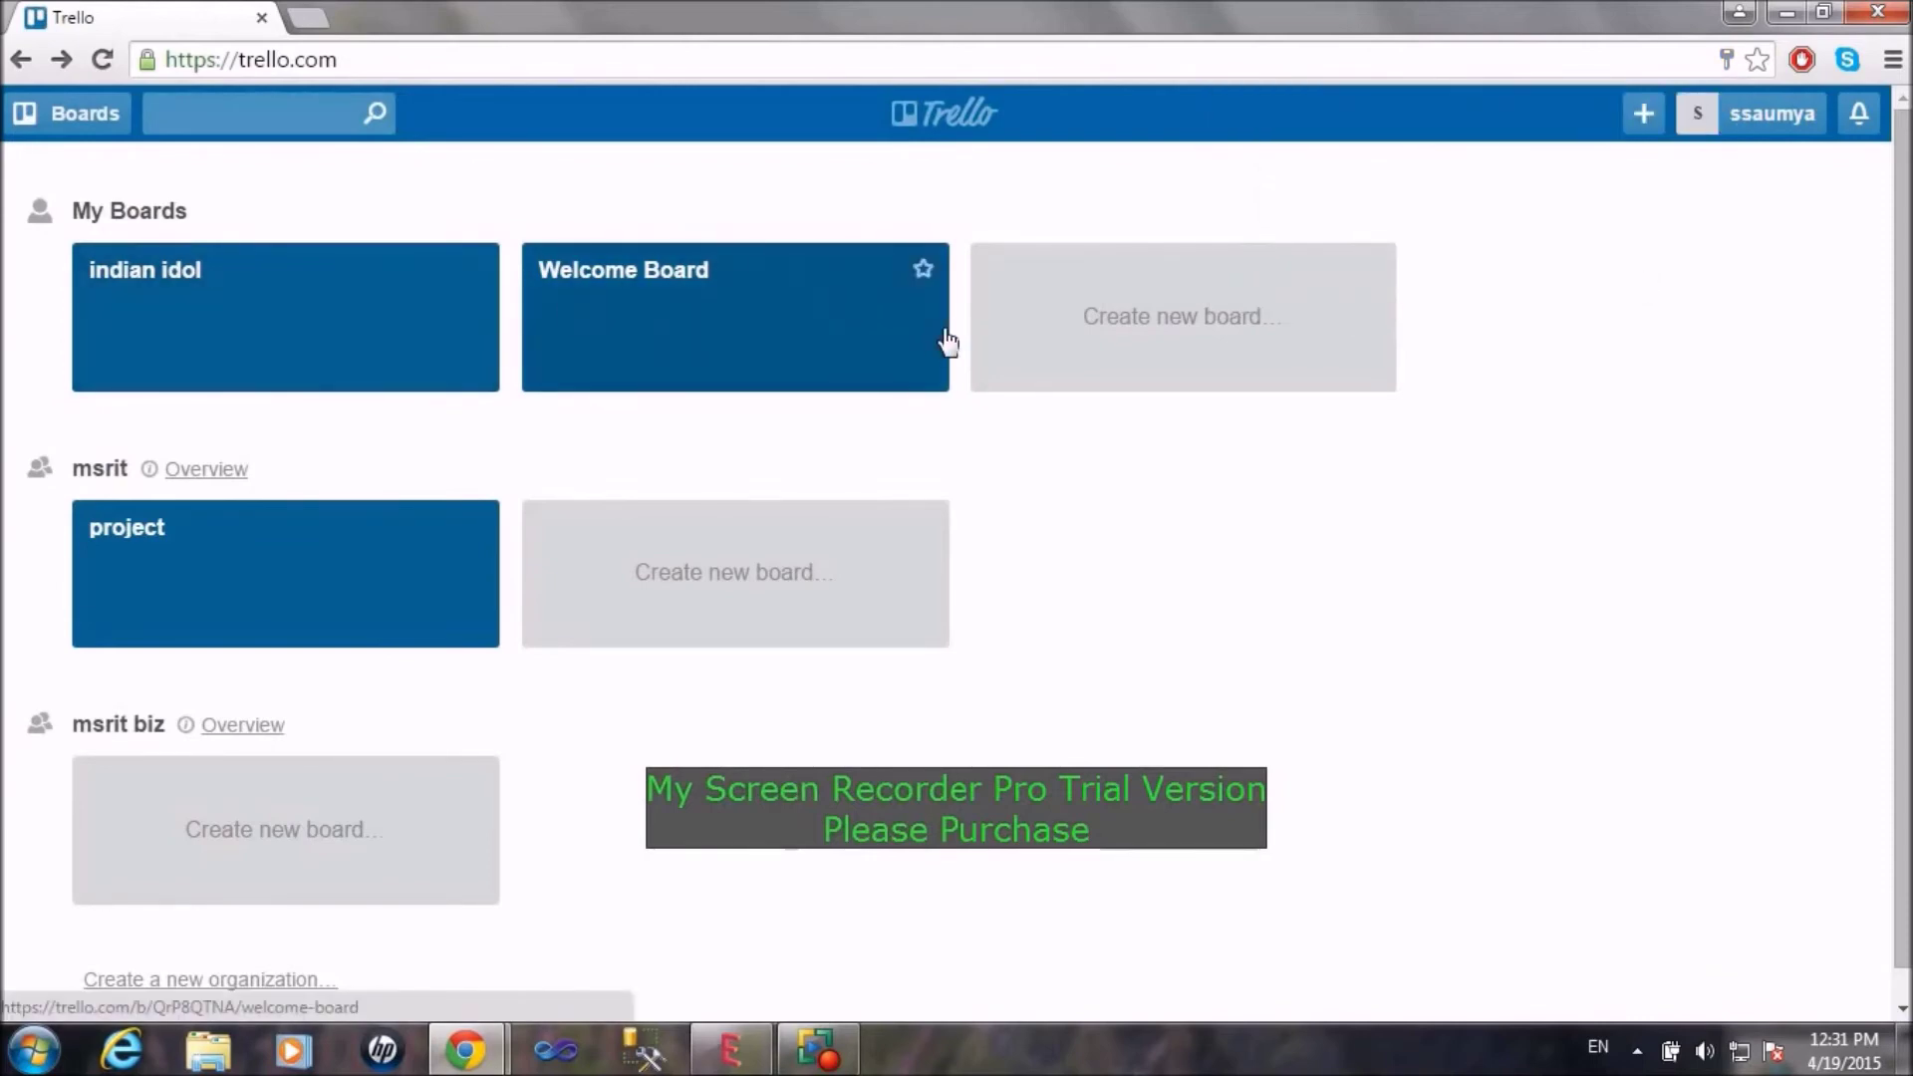
{"action": "left_click", "coordinate": [310, 311]}
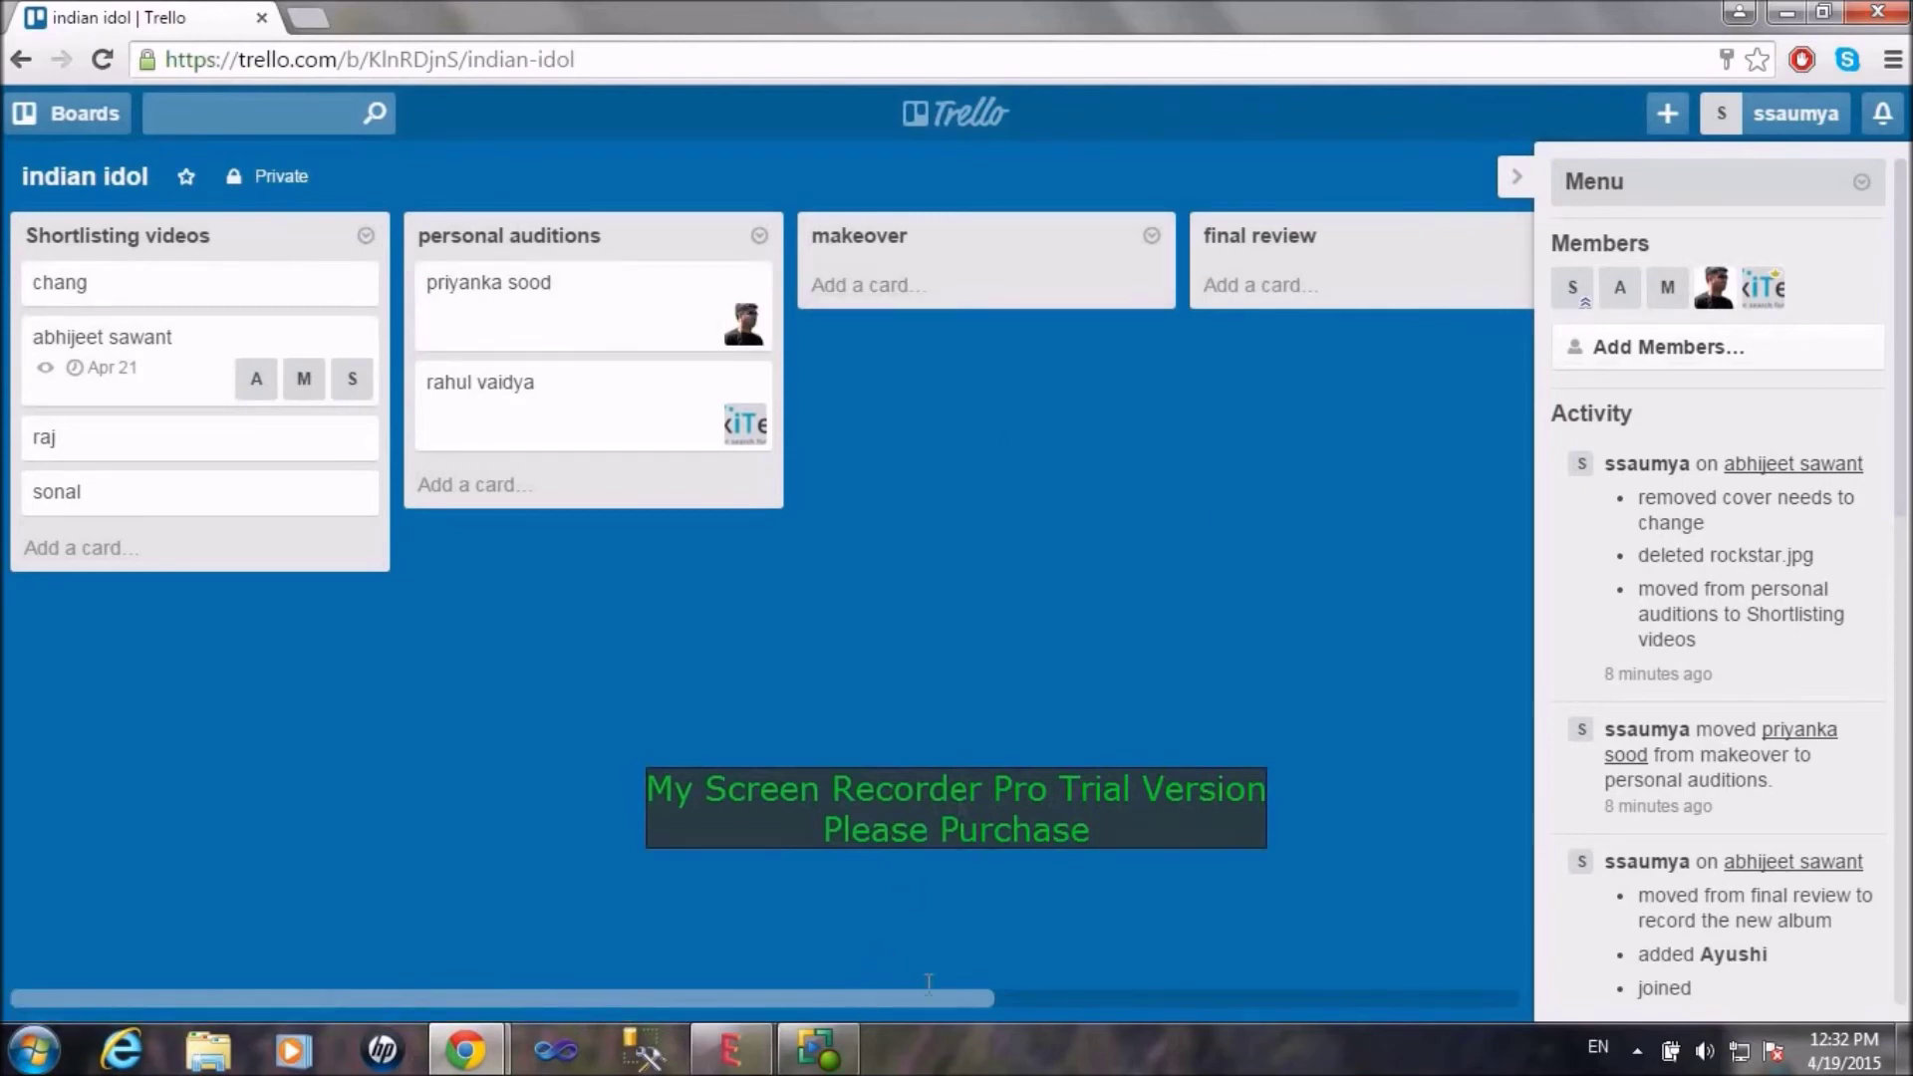
Step: Add a card named 'sneha' to Shortlisting videos and assign member M to it
{"action": "left_click_drag", "start_coordinate": [918, 991], "coordinate": [717, 1066]}
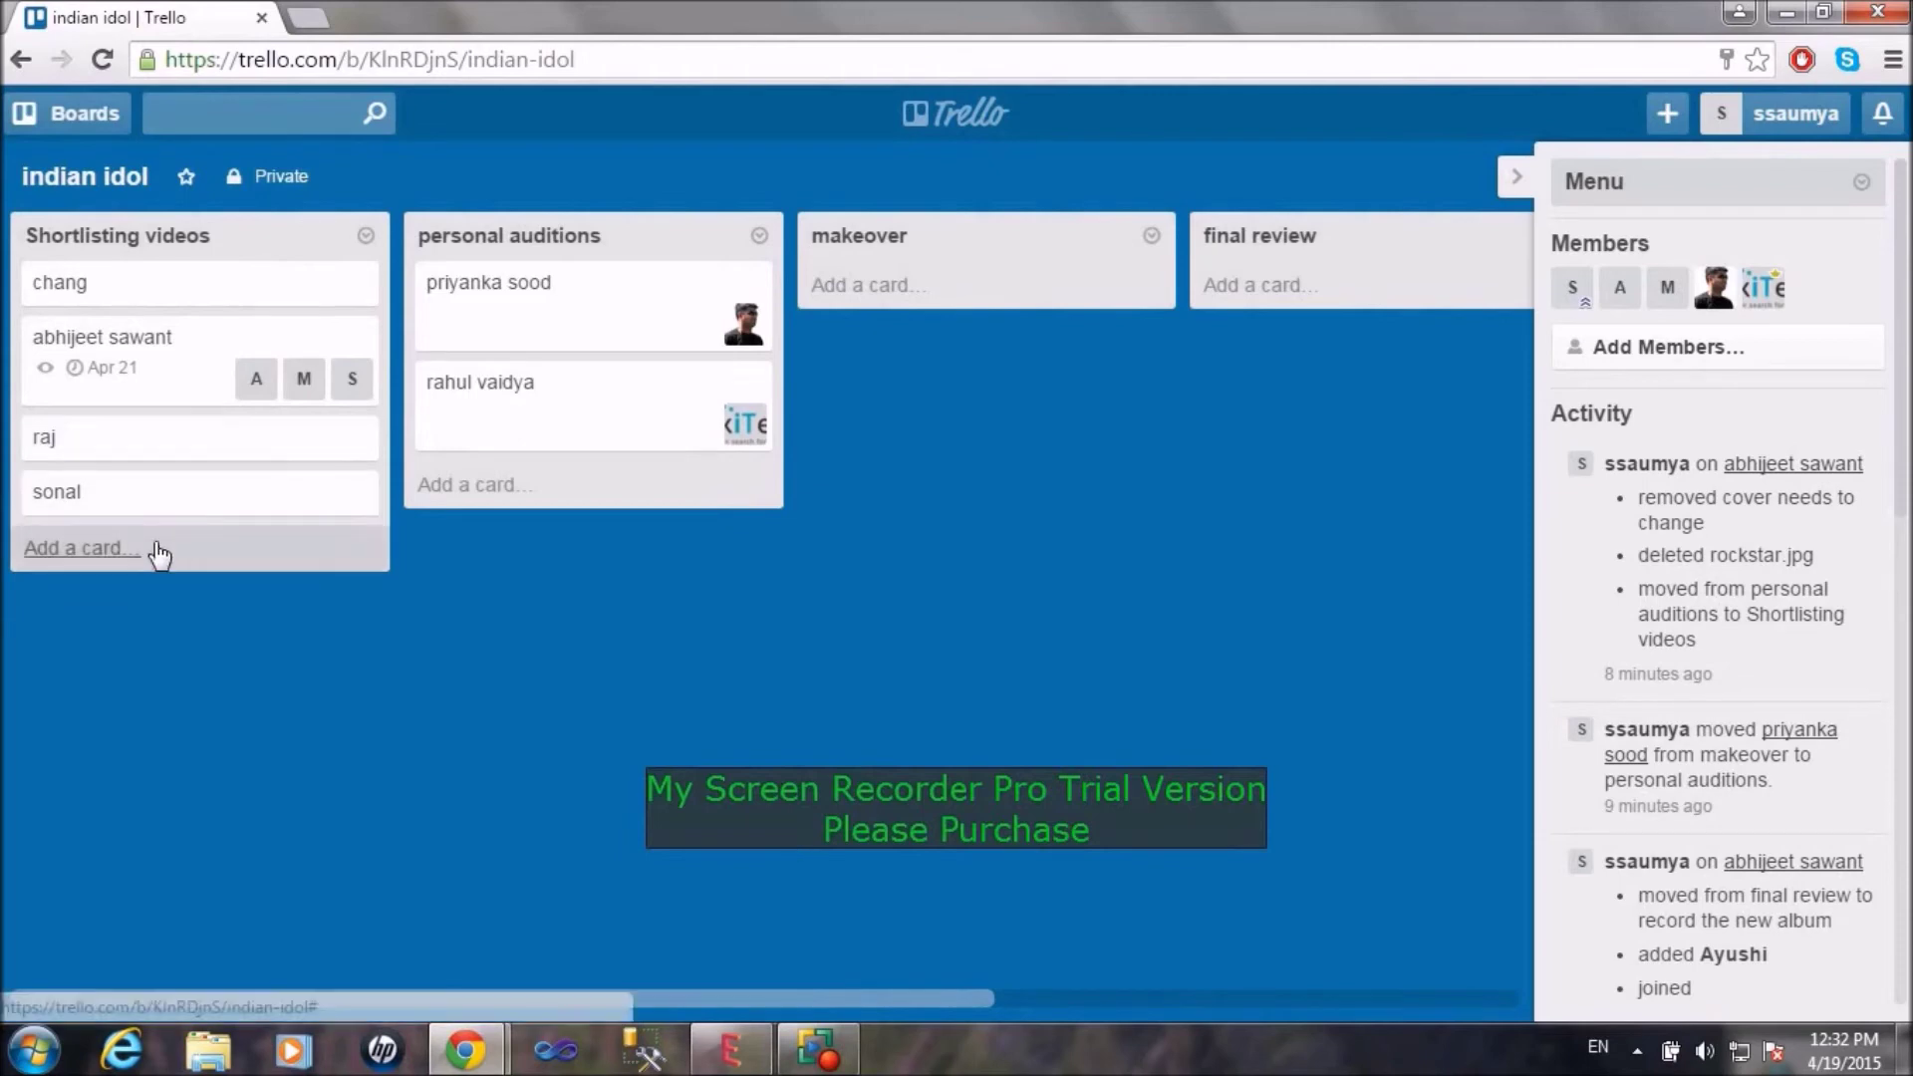
{"action": "left_click", "coordinate": [107, 558]}
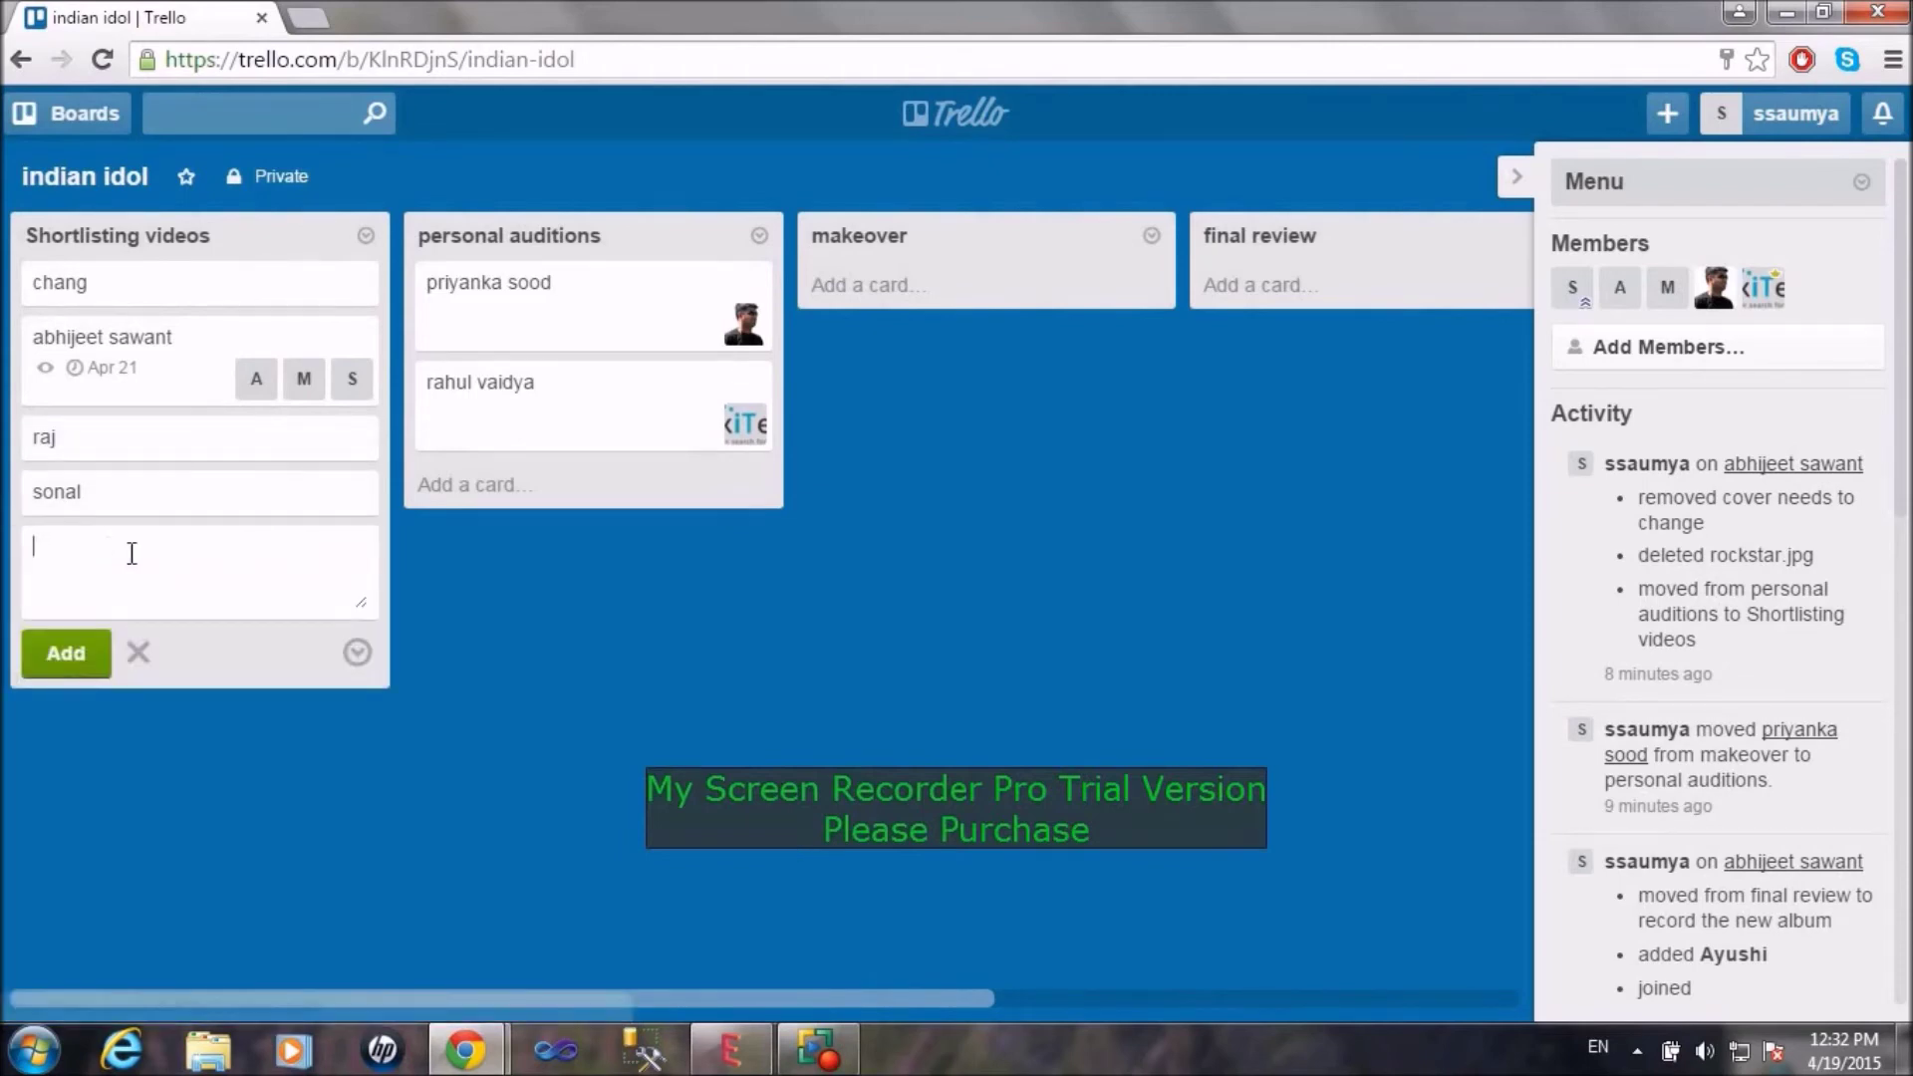
{"action": "type", "text": "sneha"}
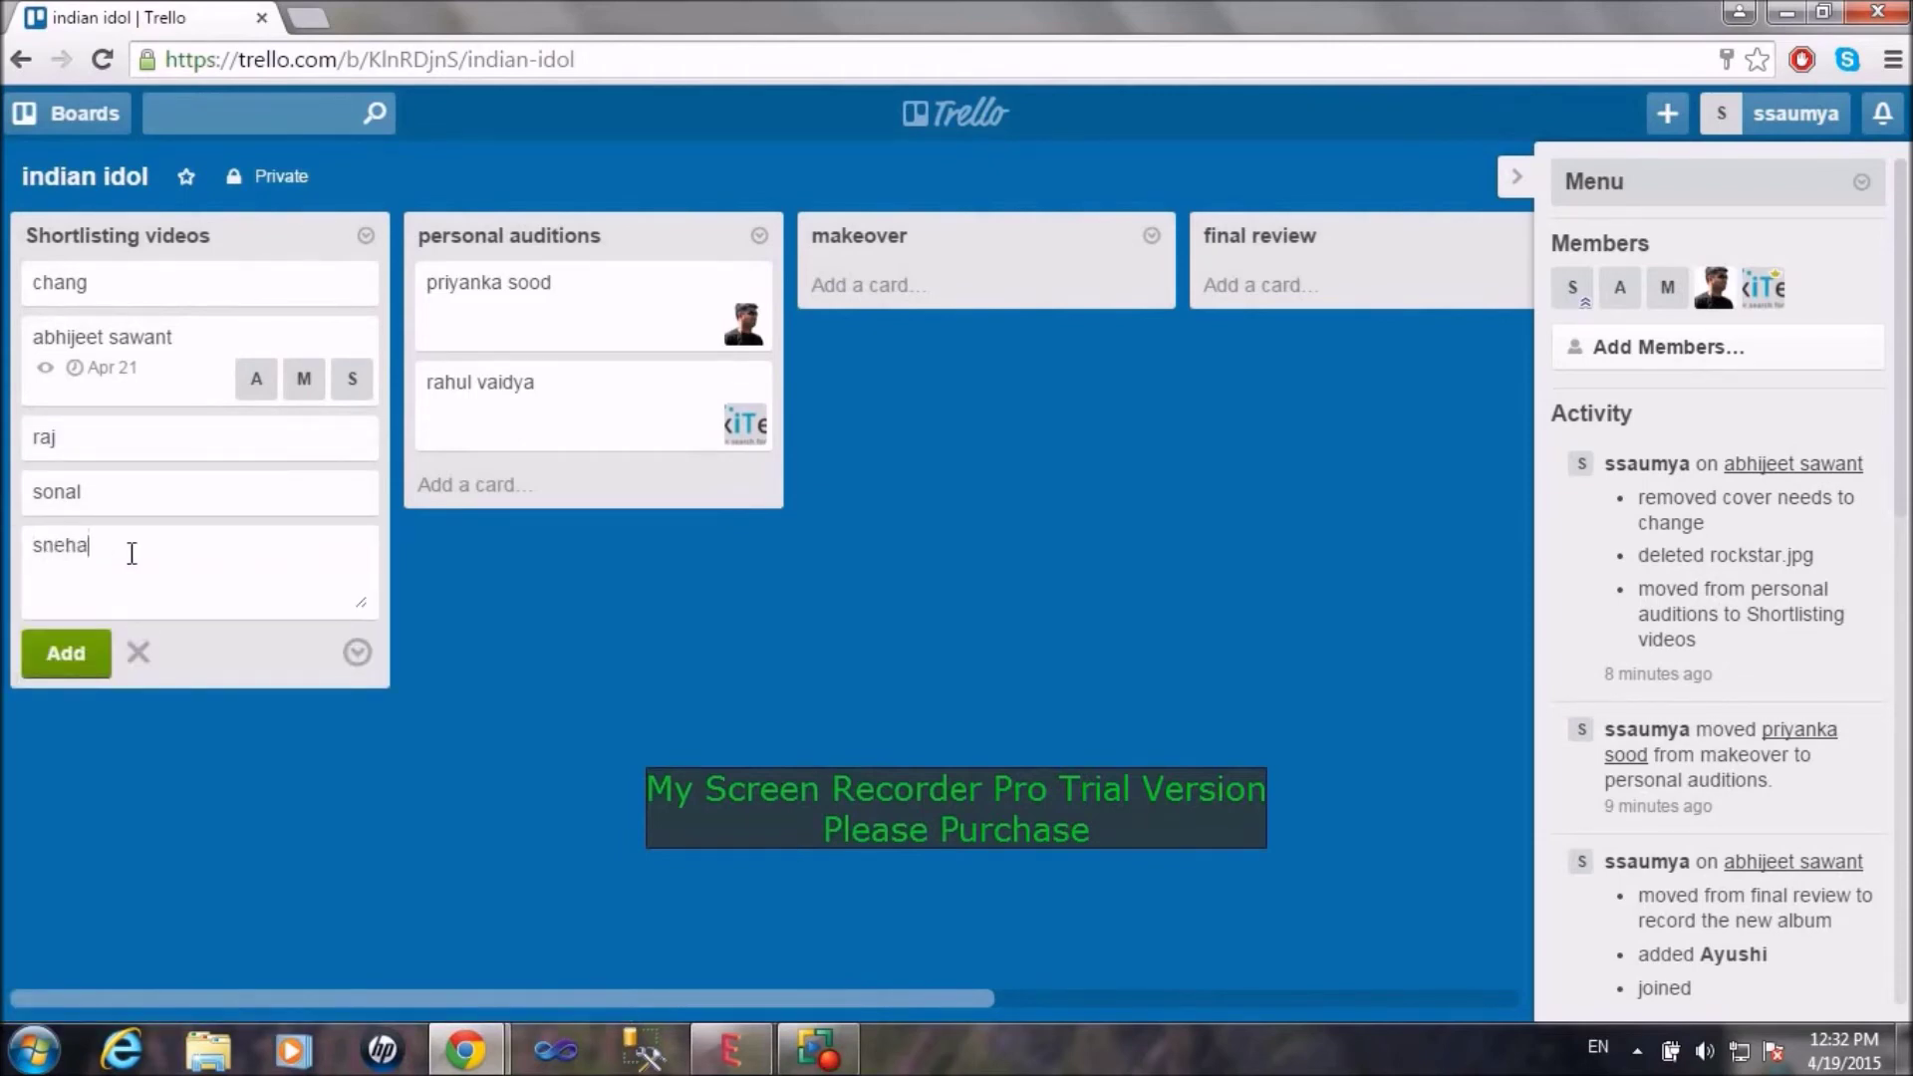
{"action": "key", "text": "Return"}
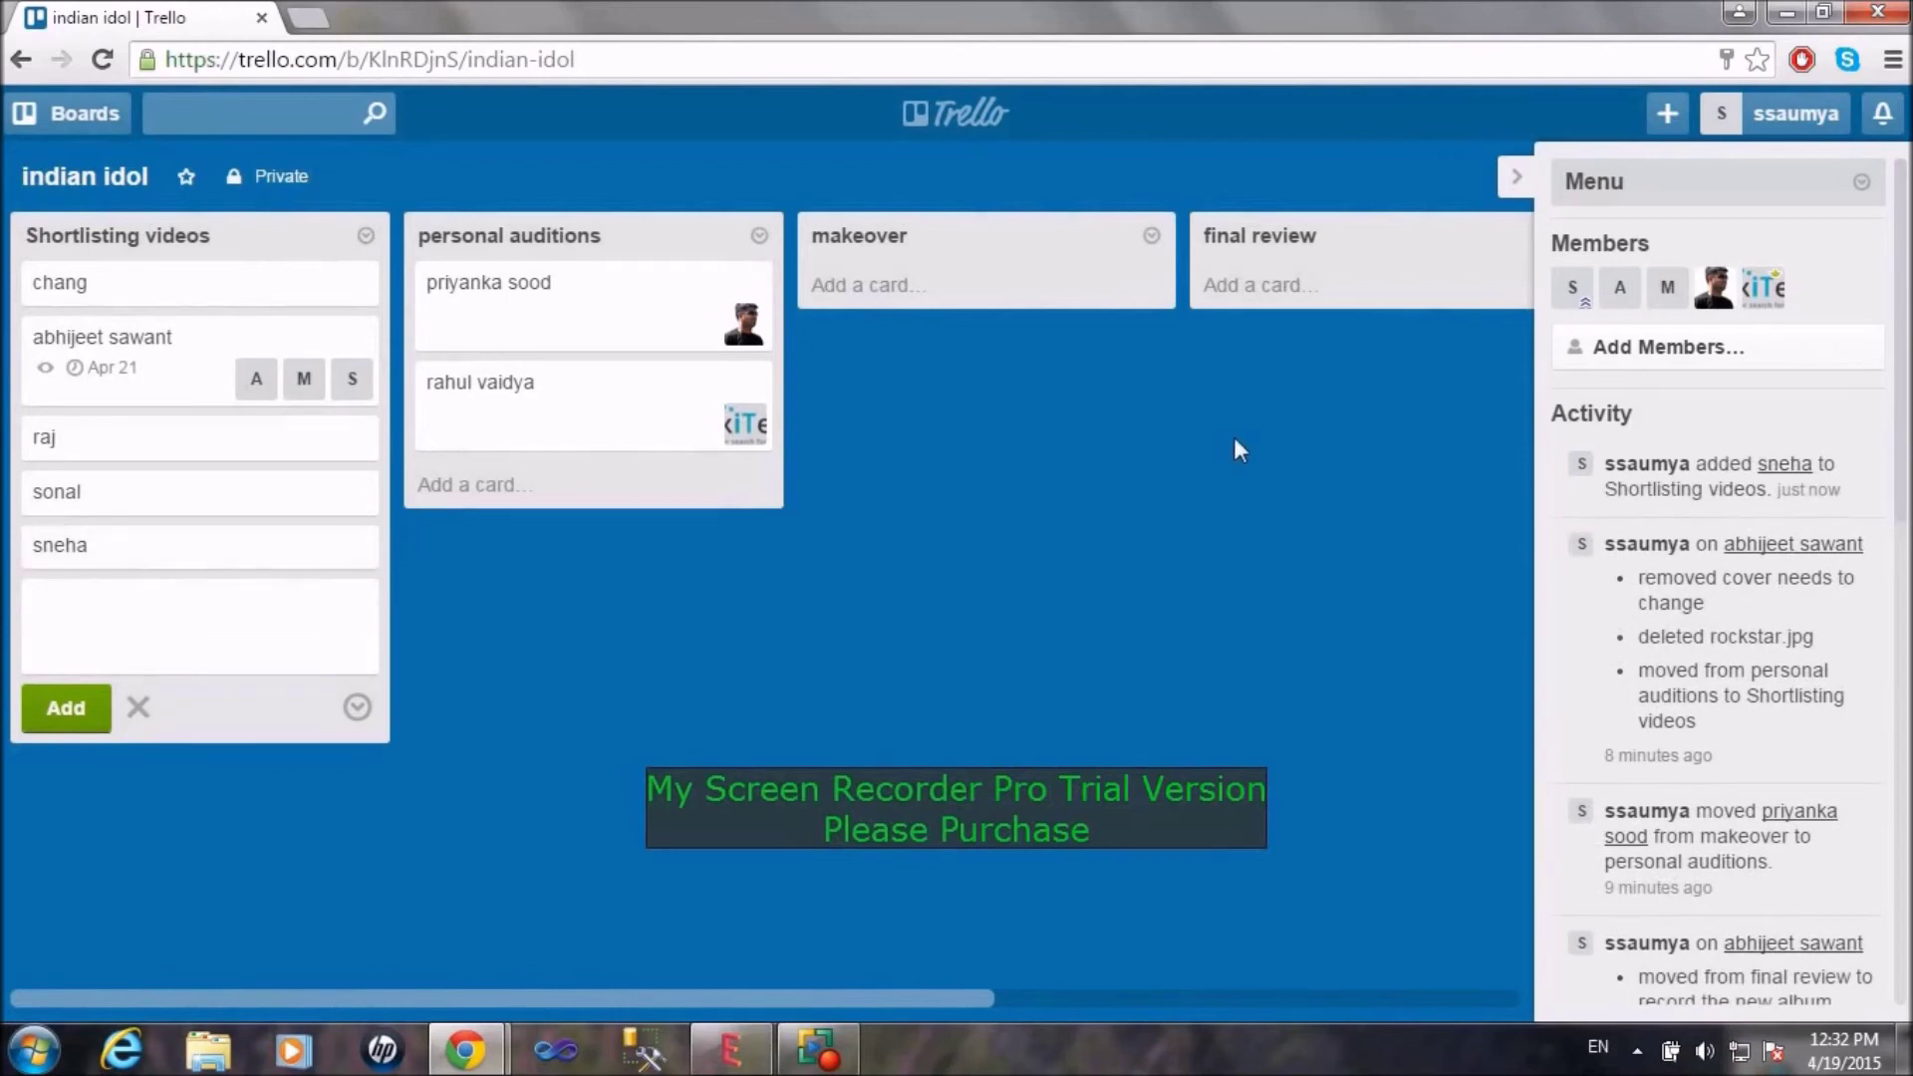
{"action": "left_click_drag", "start_coordinate": [1670, 295], "coordinate": [205, 559]}
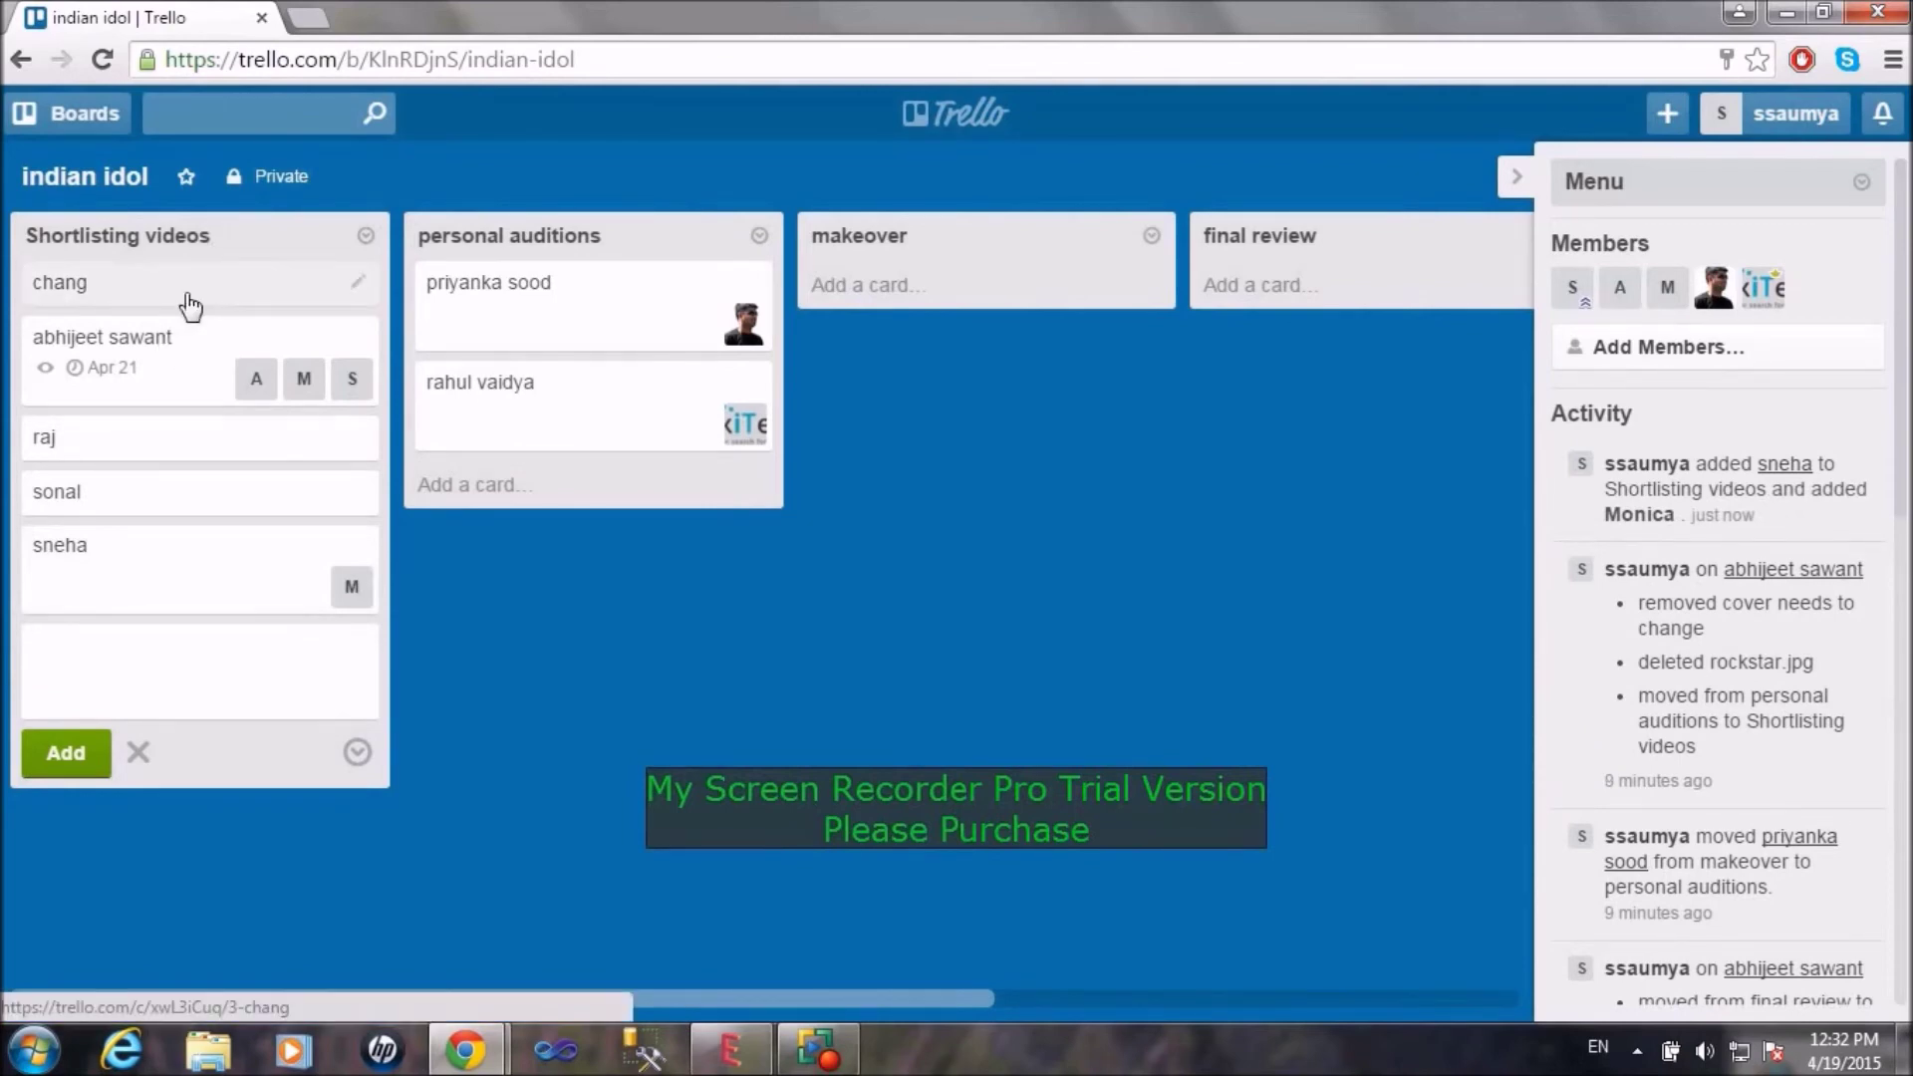
Step: Move chang to personal auditions with the photo member added, and abhijeet sawant into makeover, then open it
{"action": "left_click_drag", "start_coordinate": [189, 306], "coordinate": [533, 317]}
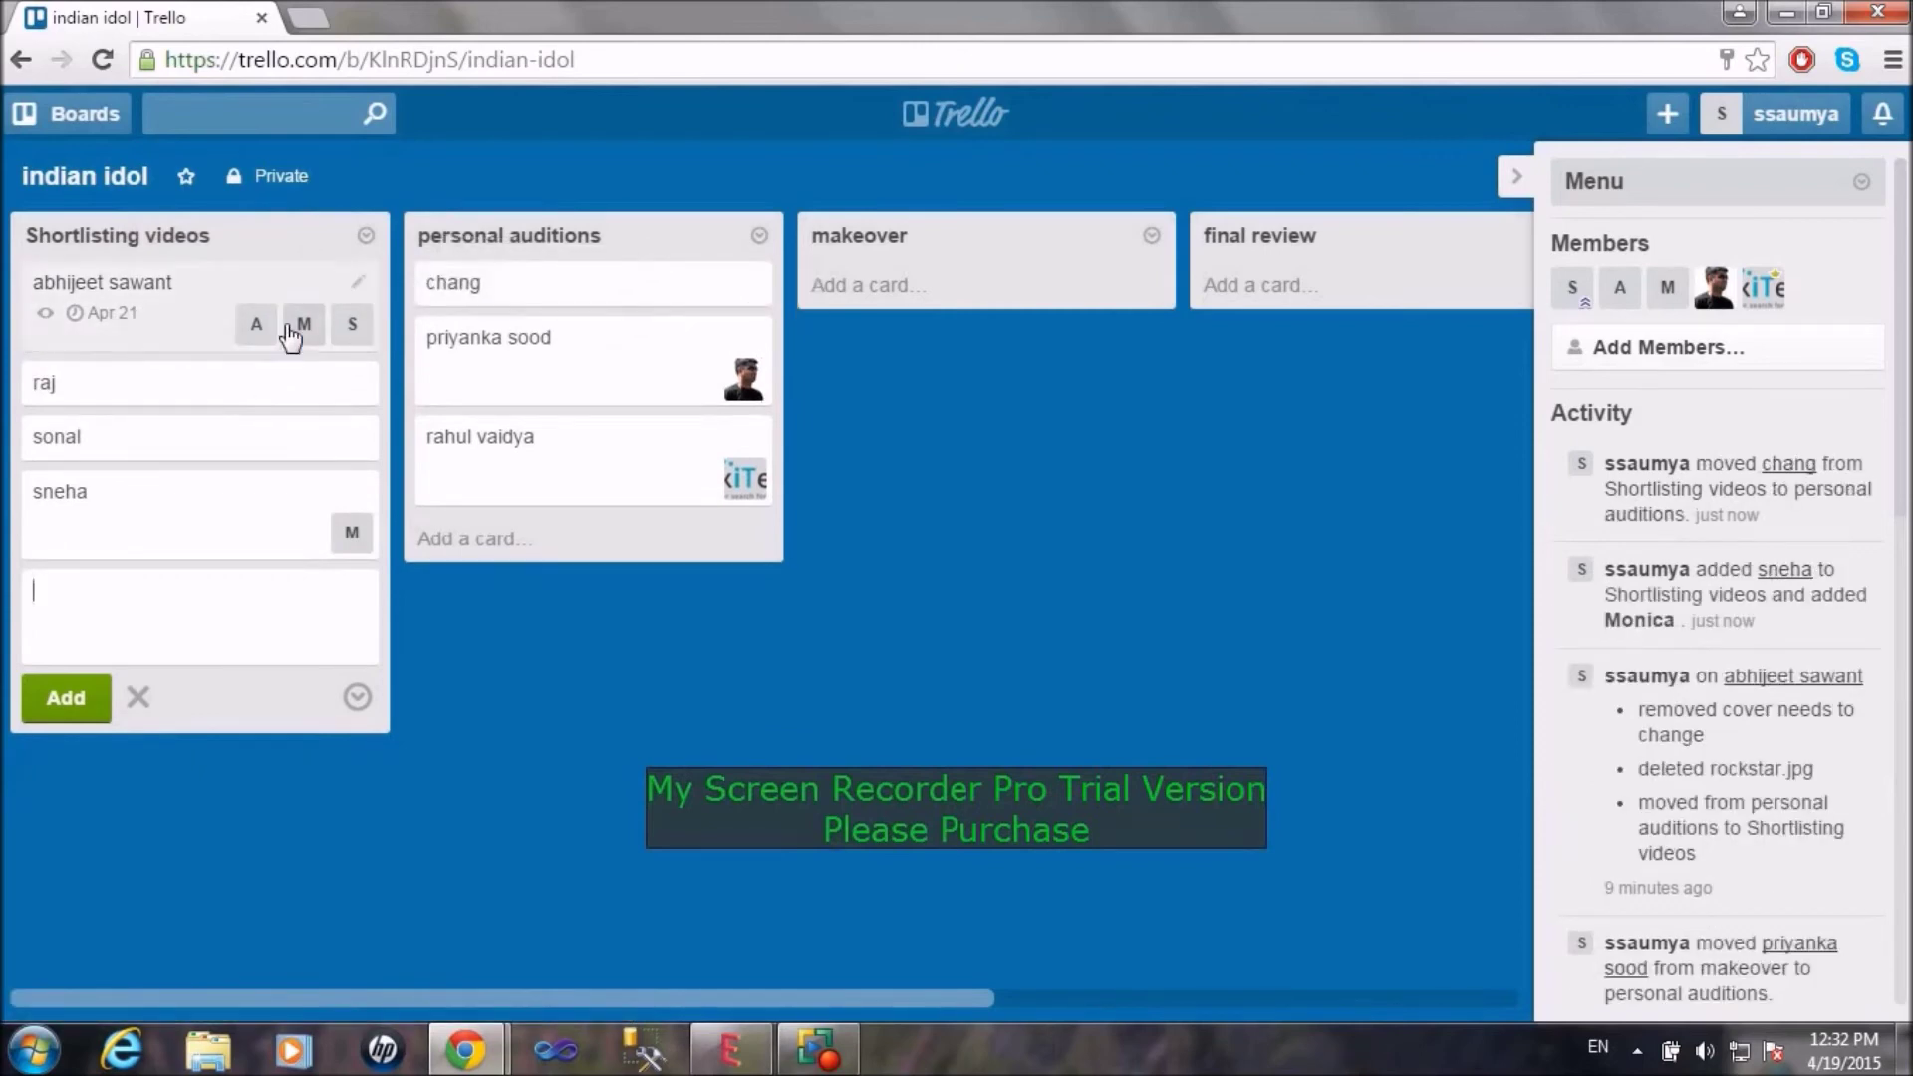
{"action": "left_click_drag", "start_coordinate": [184, 321], "coordinate": [607, 312]}
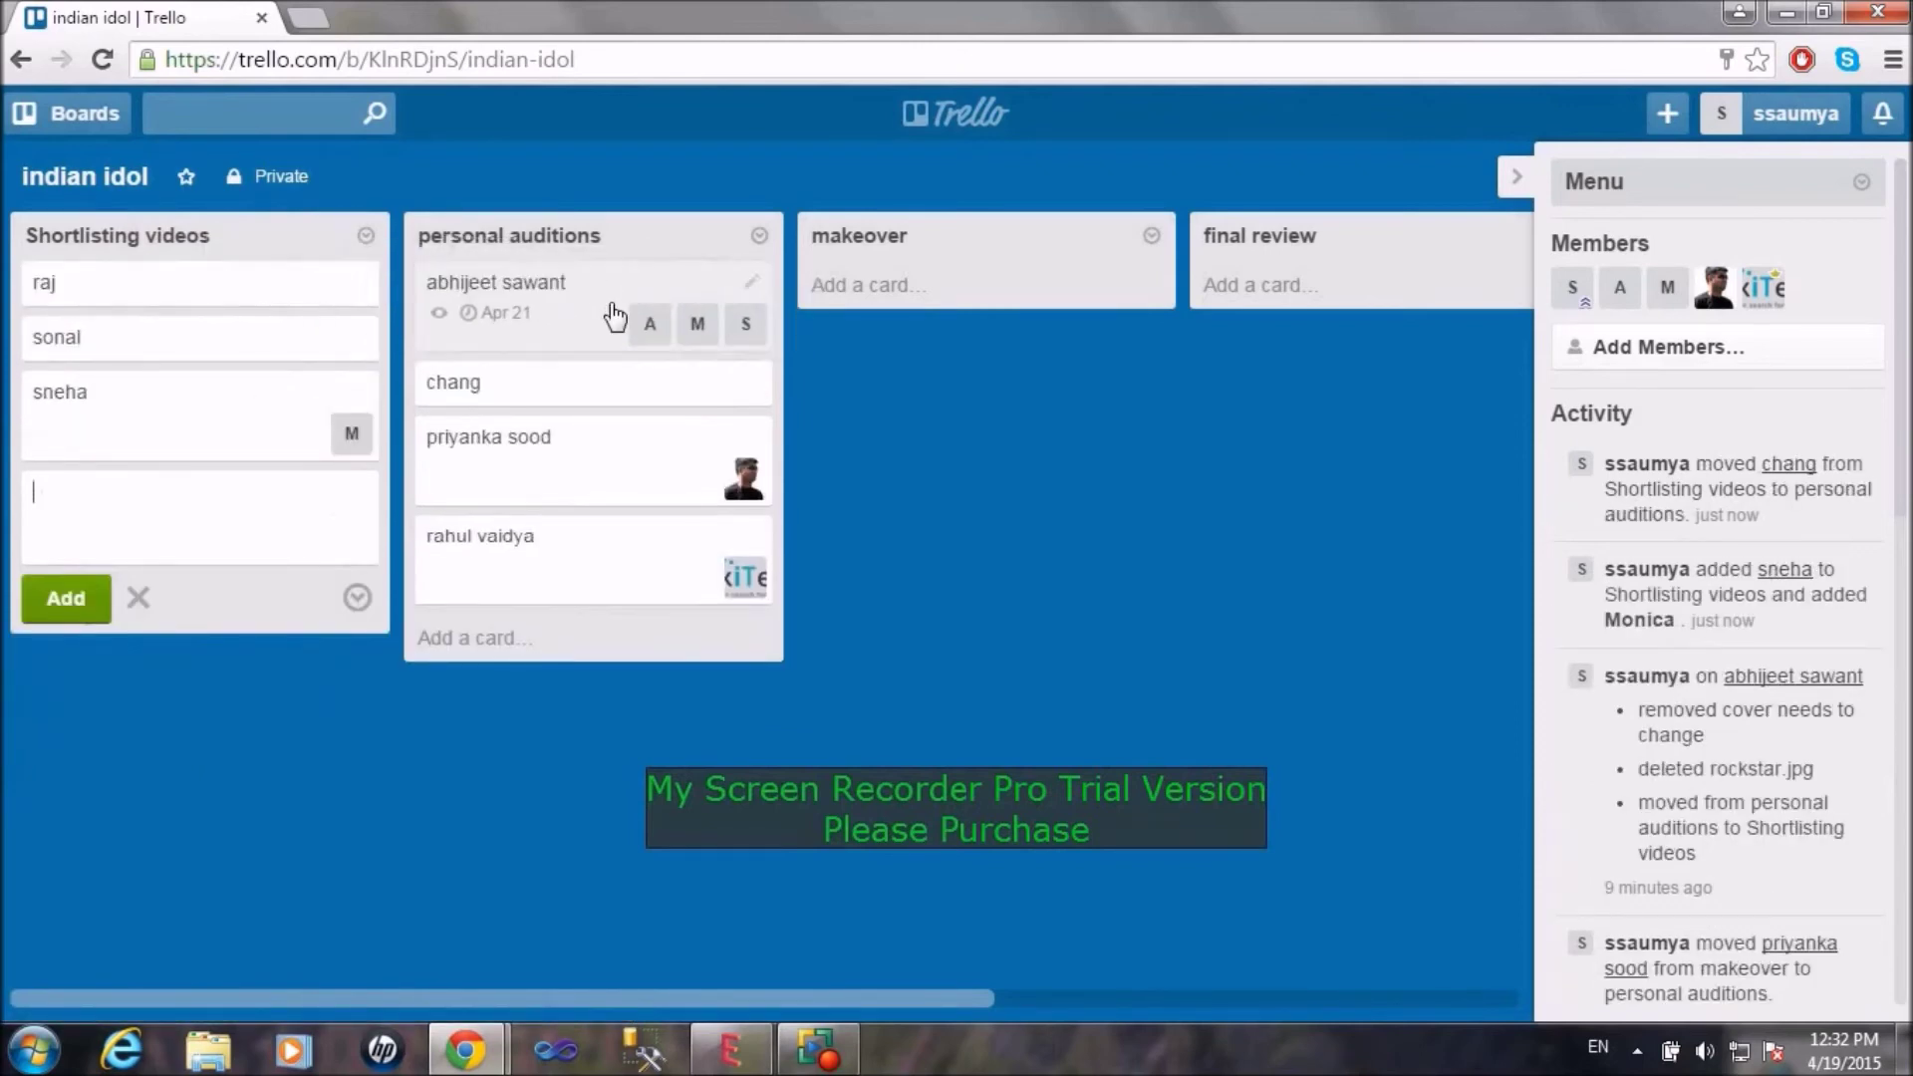
{"action": "left_click_drag", "start_coordinate": [1714, 287], "coordinate": [1403, 441]}
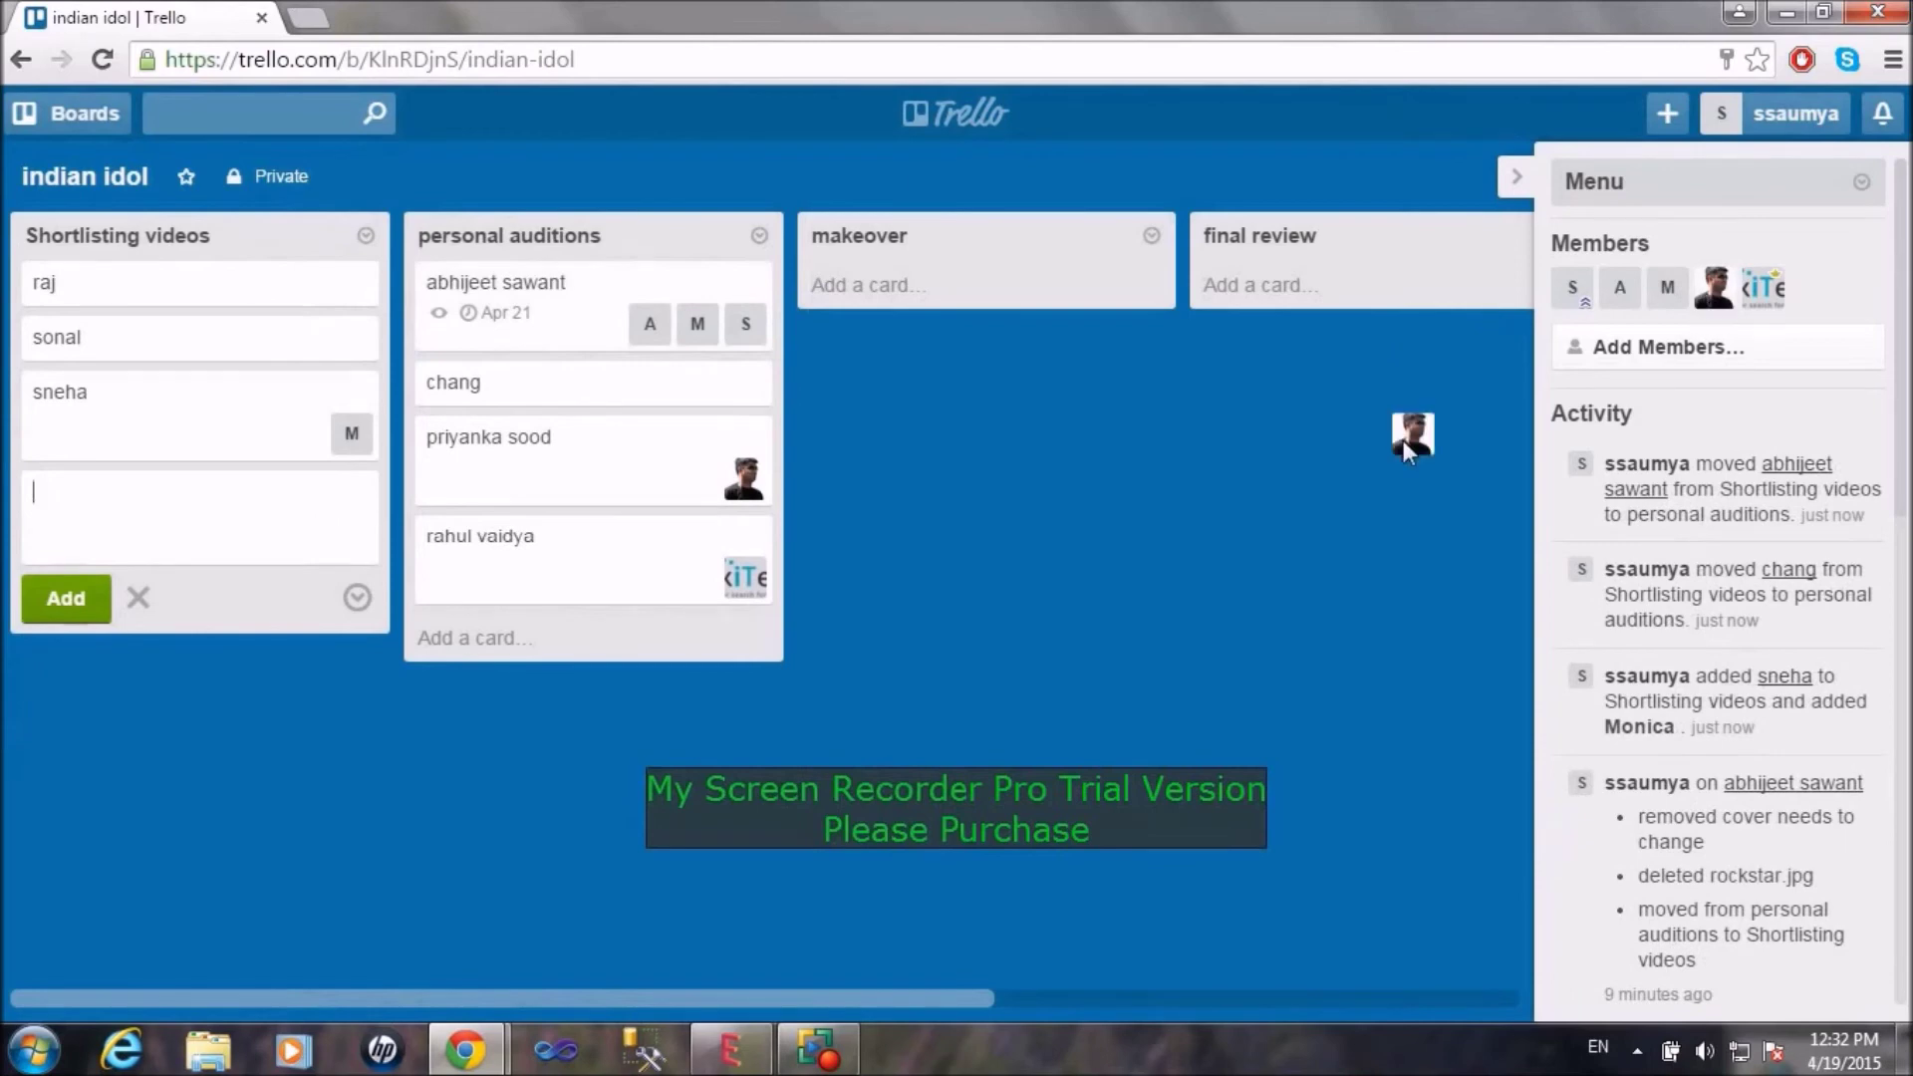
{"action": "left_click_drag", "start_coordinate": [854, 397], "coordinate": [697, 384]}
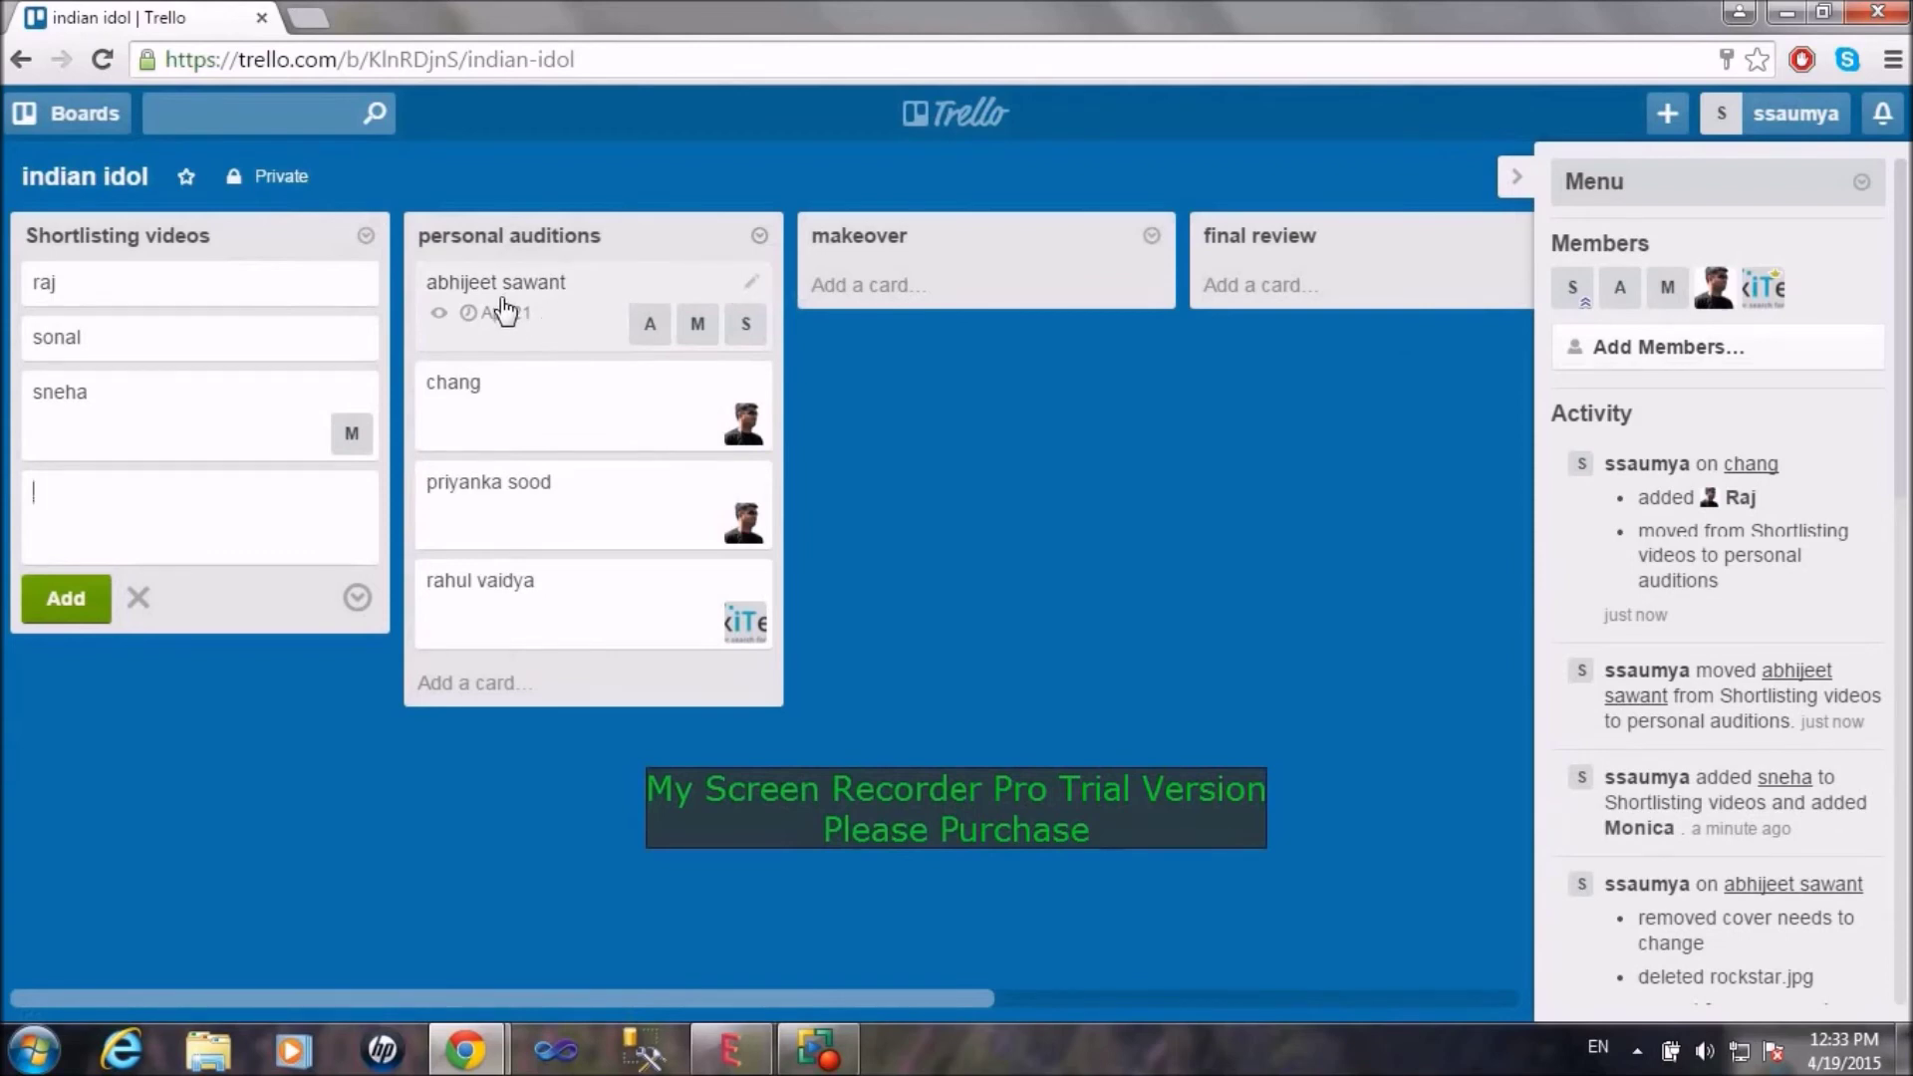
{"action": "left_click_drag", "start_coordinate": [507, 312], "coordinate": [890, 295]}
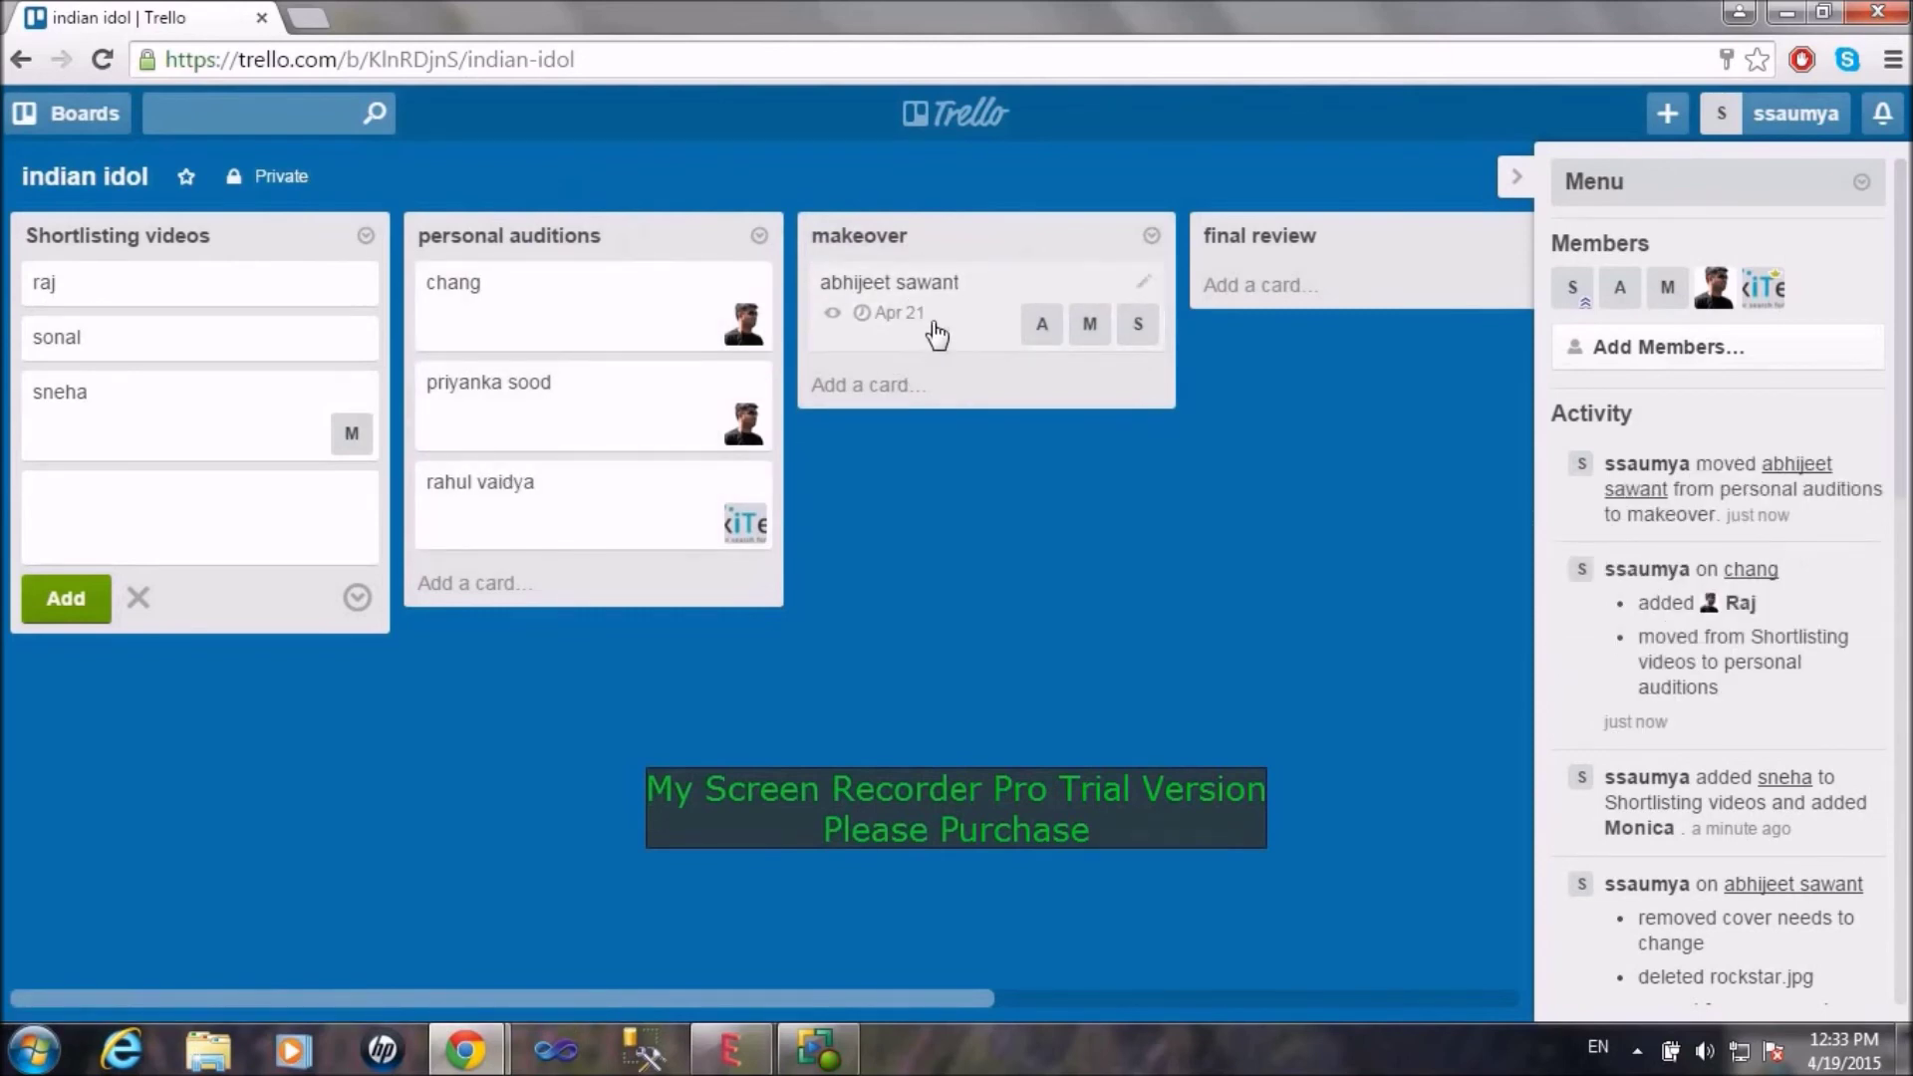
{"action": "left_click", "coordinate": [937, 329]}
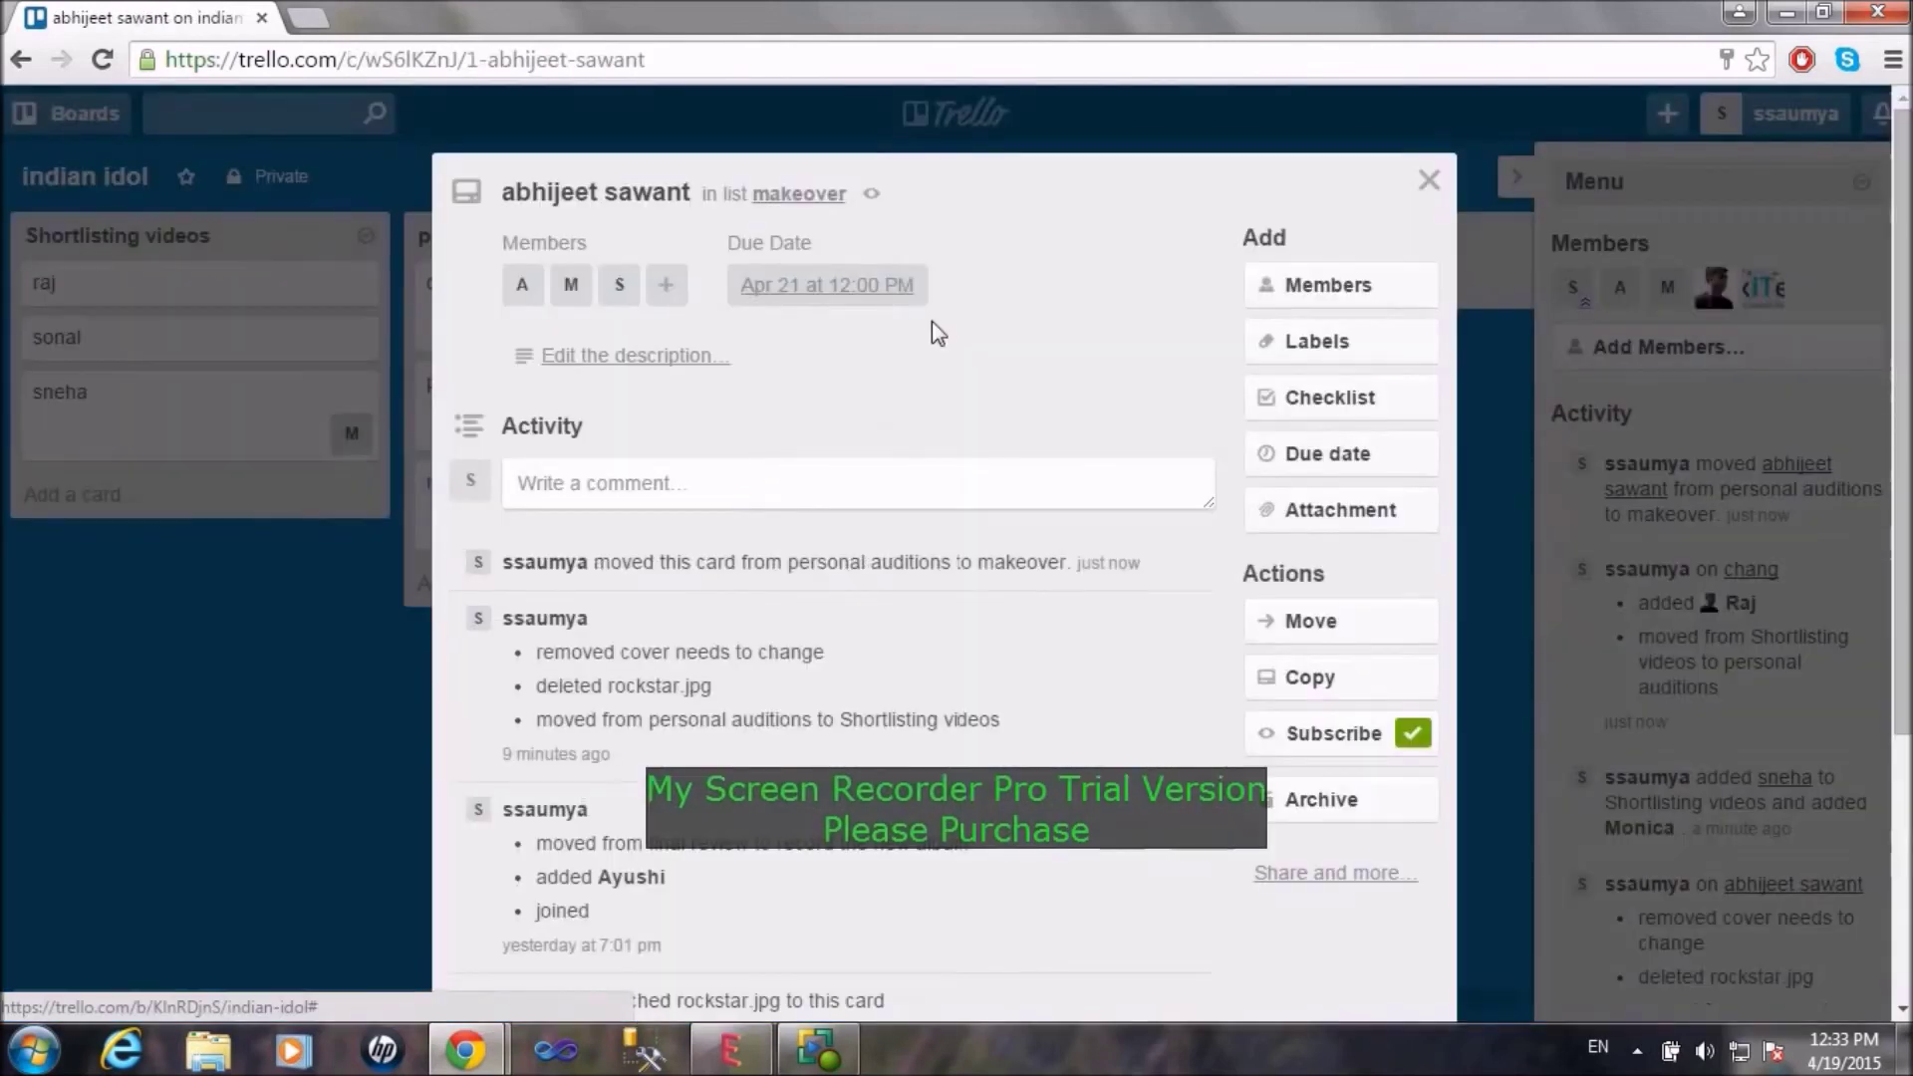
Step: Give the abhijeet sawant card the description 'good singer'
{"action": "left_click", "coordinate": [670, 358]}
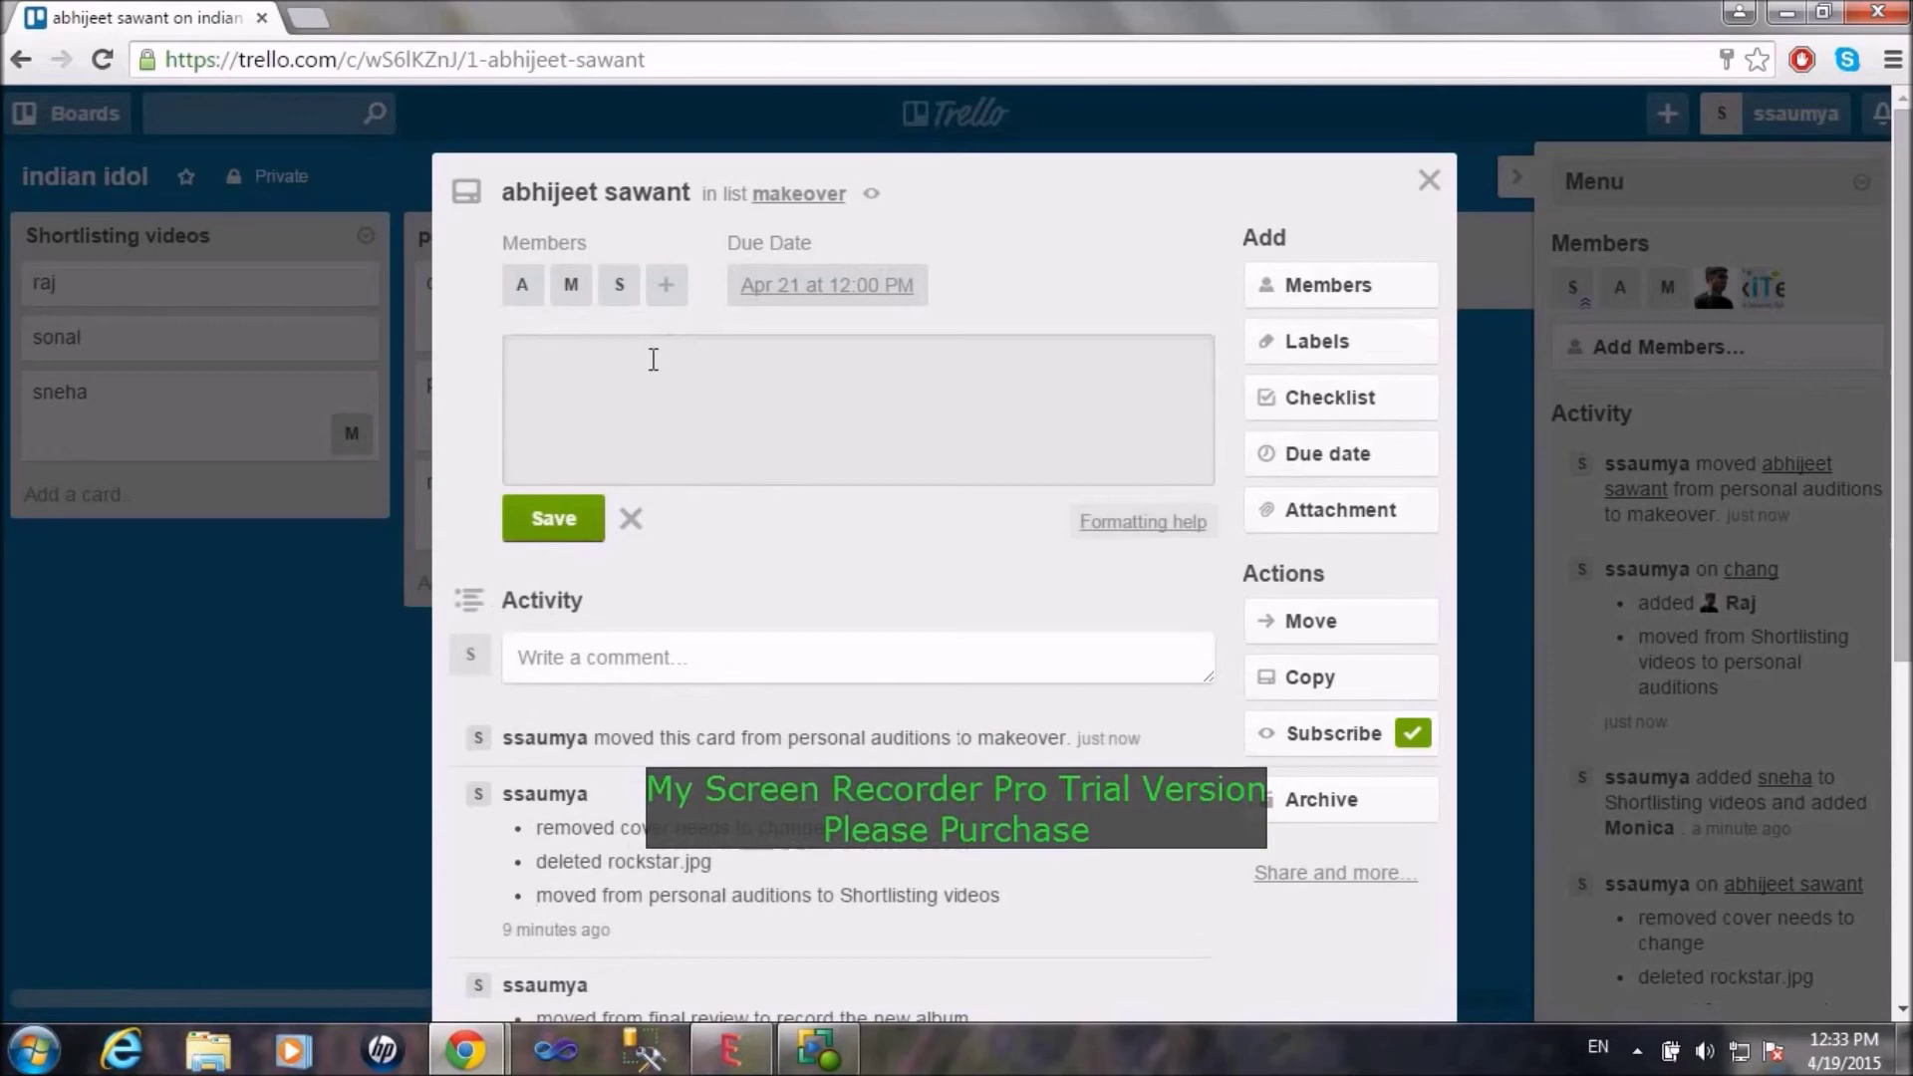
{"action": "type", "text": "good singer"}
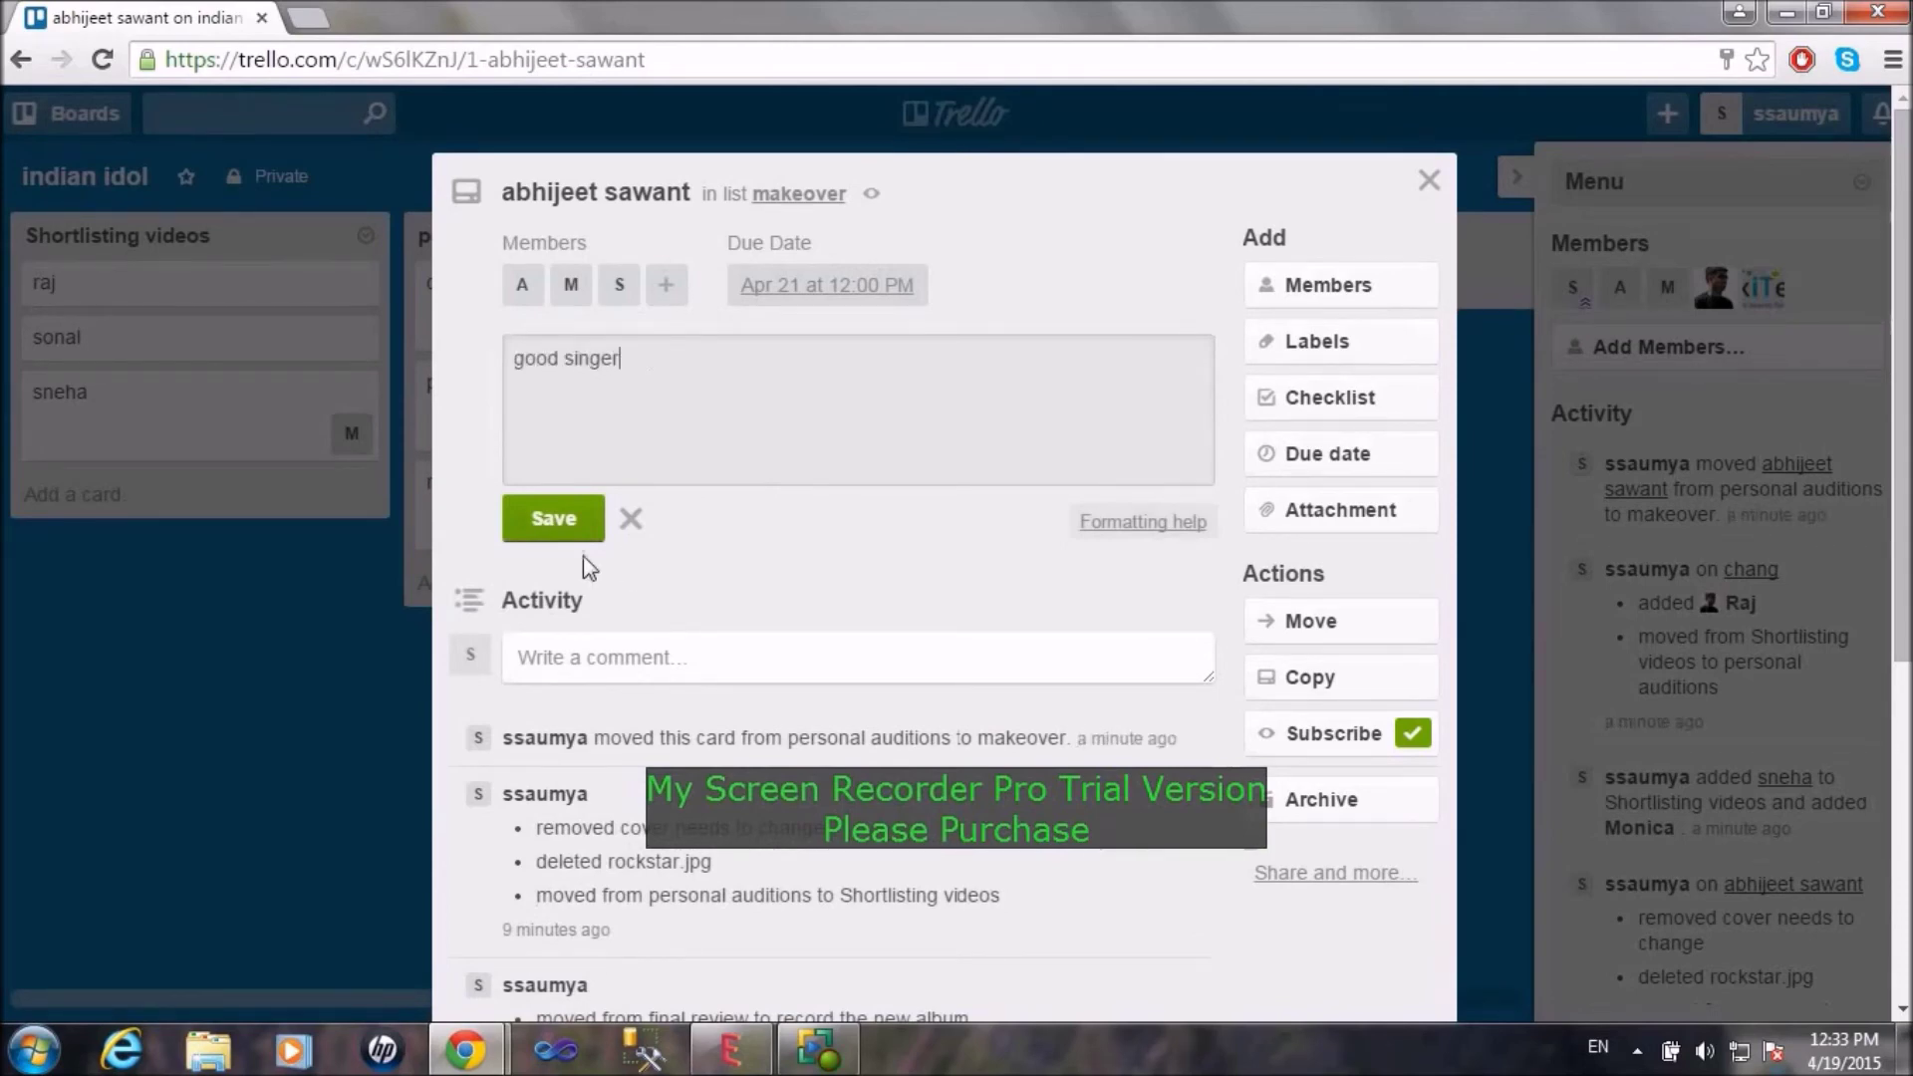
{"action": "left_click", "coordinate": [577, 536]}
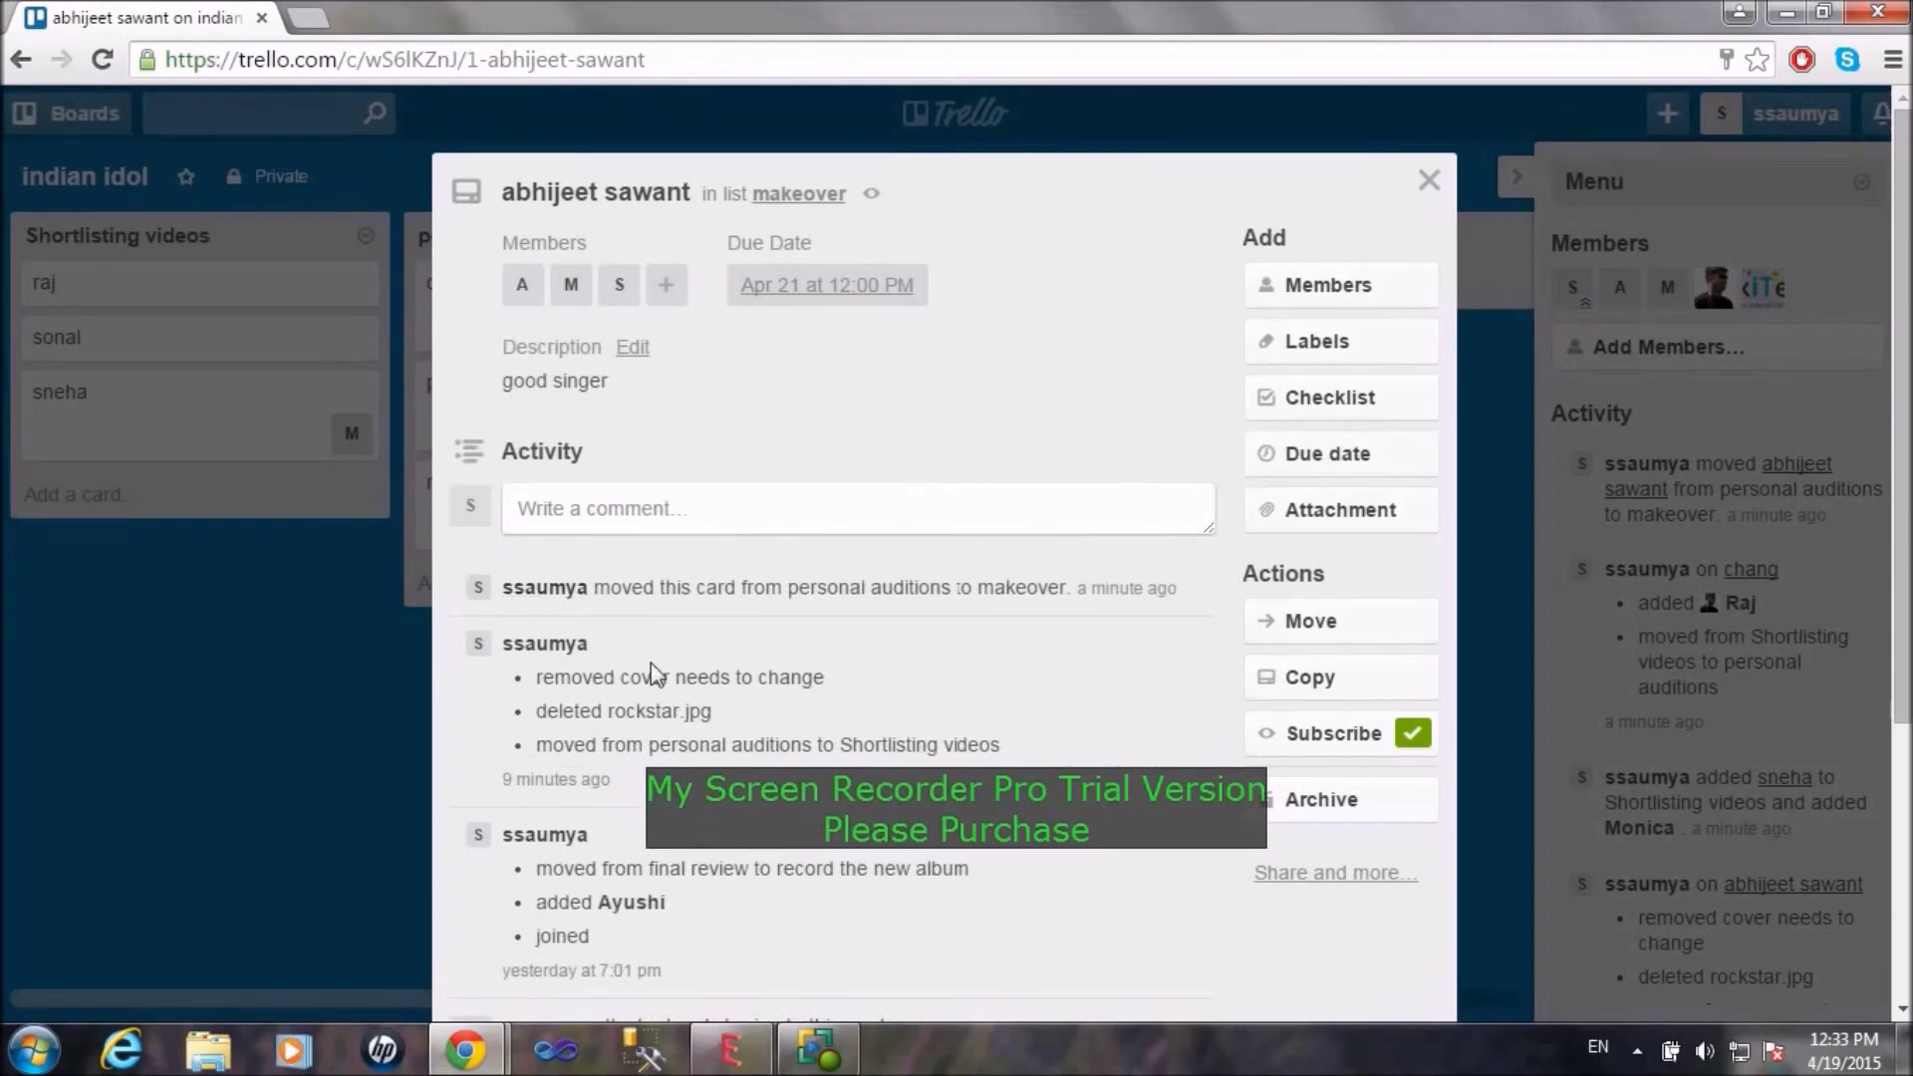
Step: Attach the rockstar image from the computer to the abhijeet sawant card
{"action": "left_click", "coordinate": [1311, 512]}
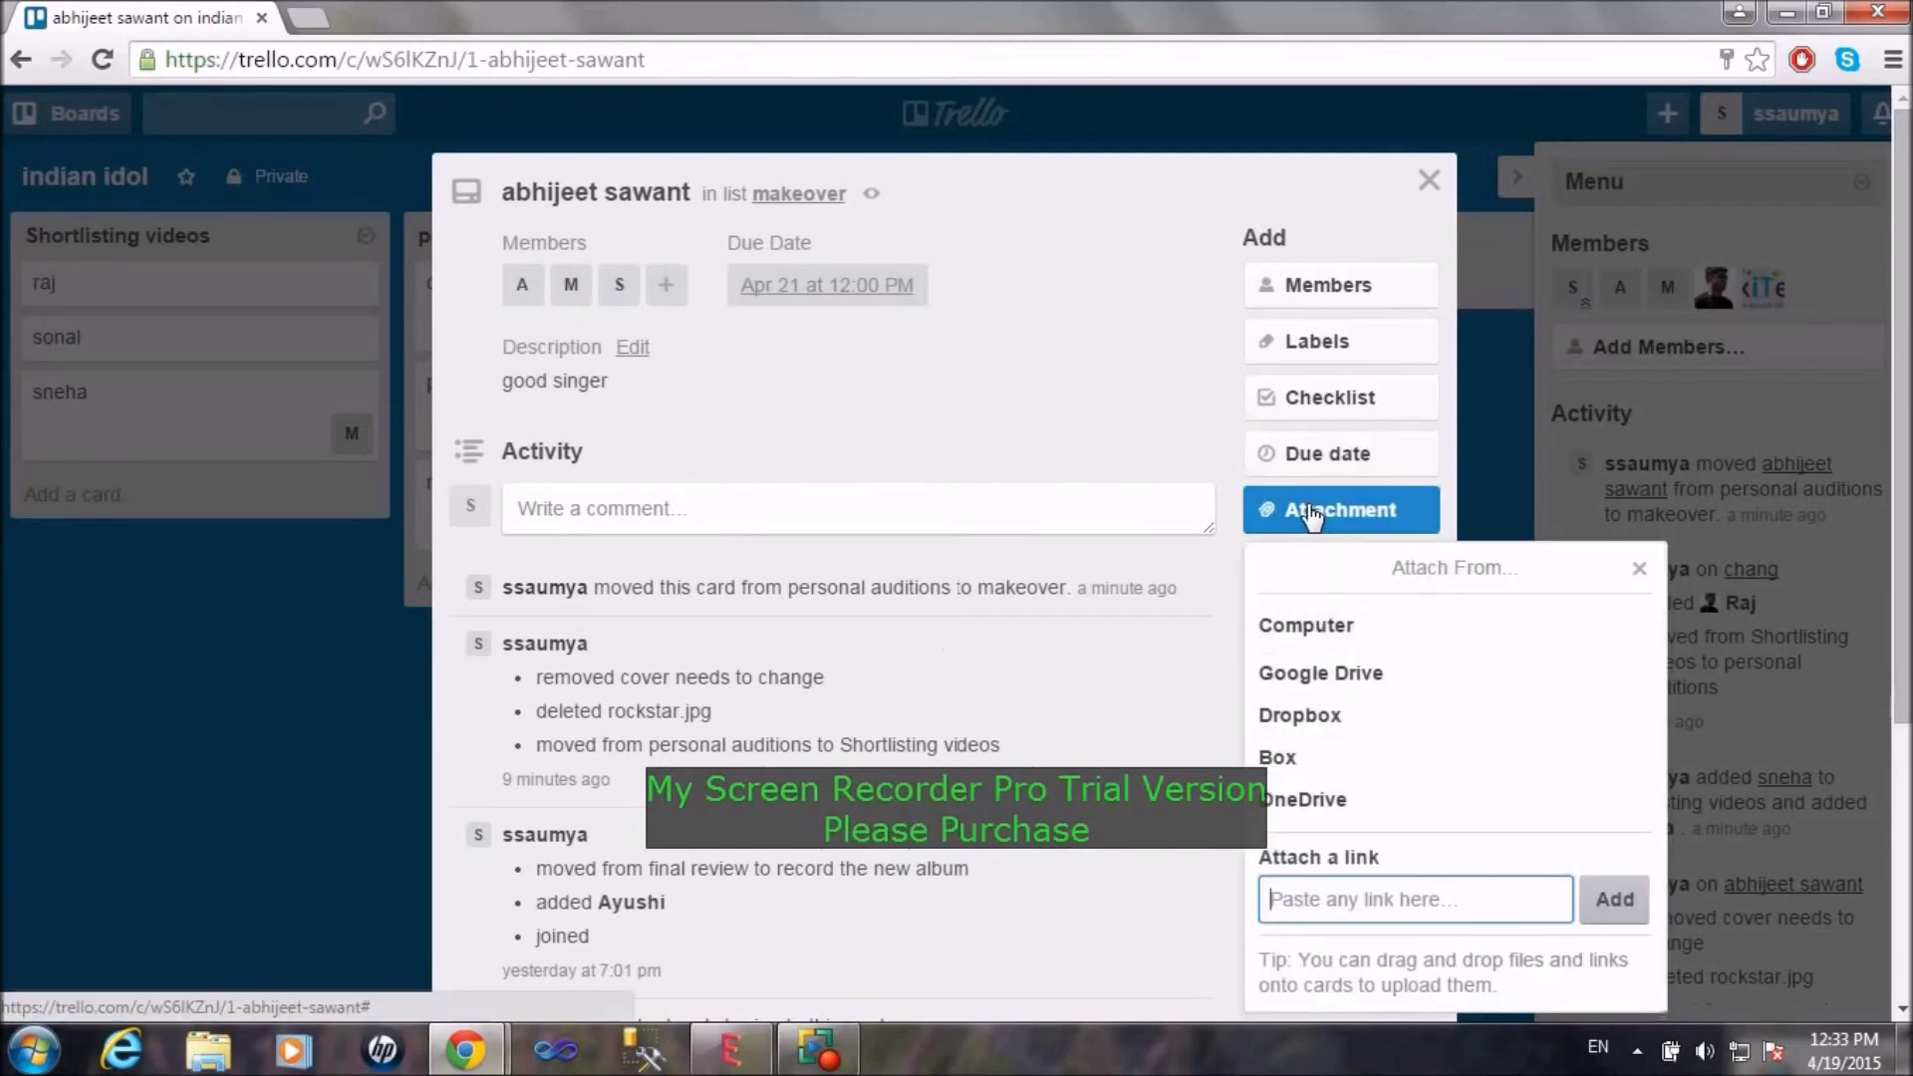
{"action": "left_click", "coordinate": [1311, 627]}
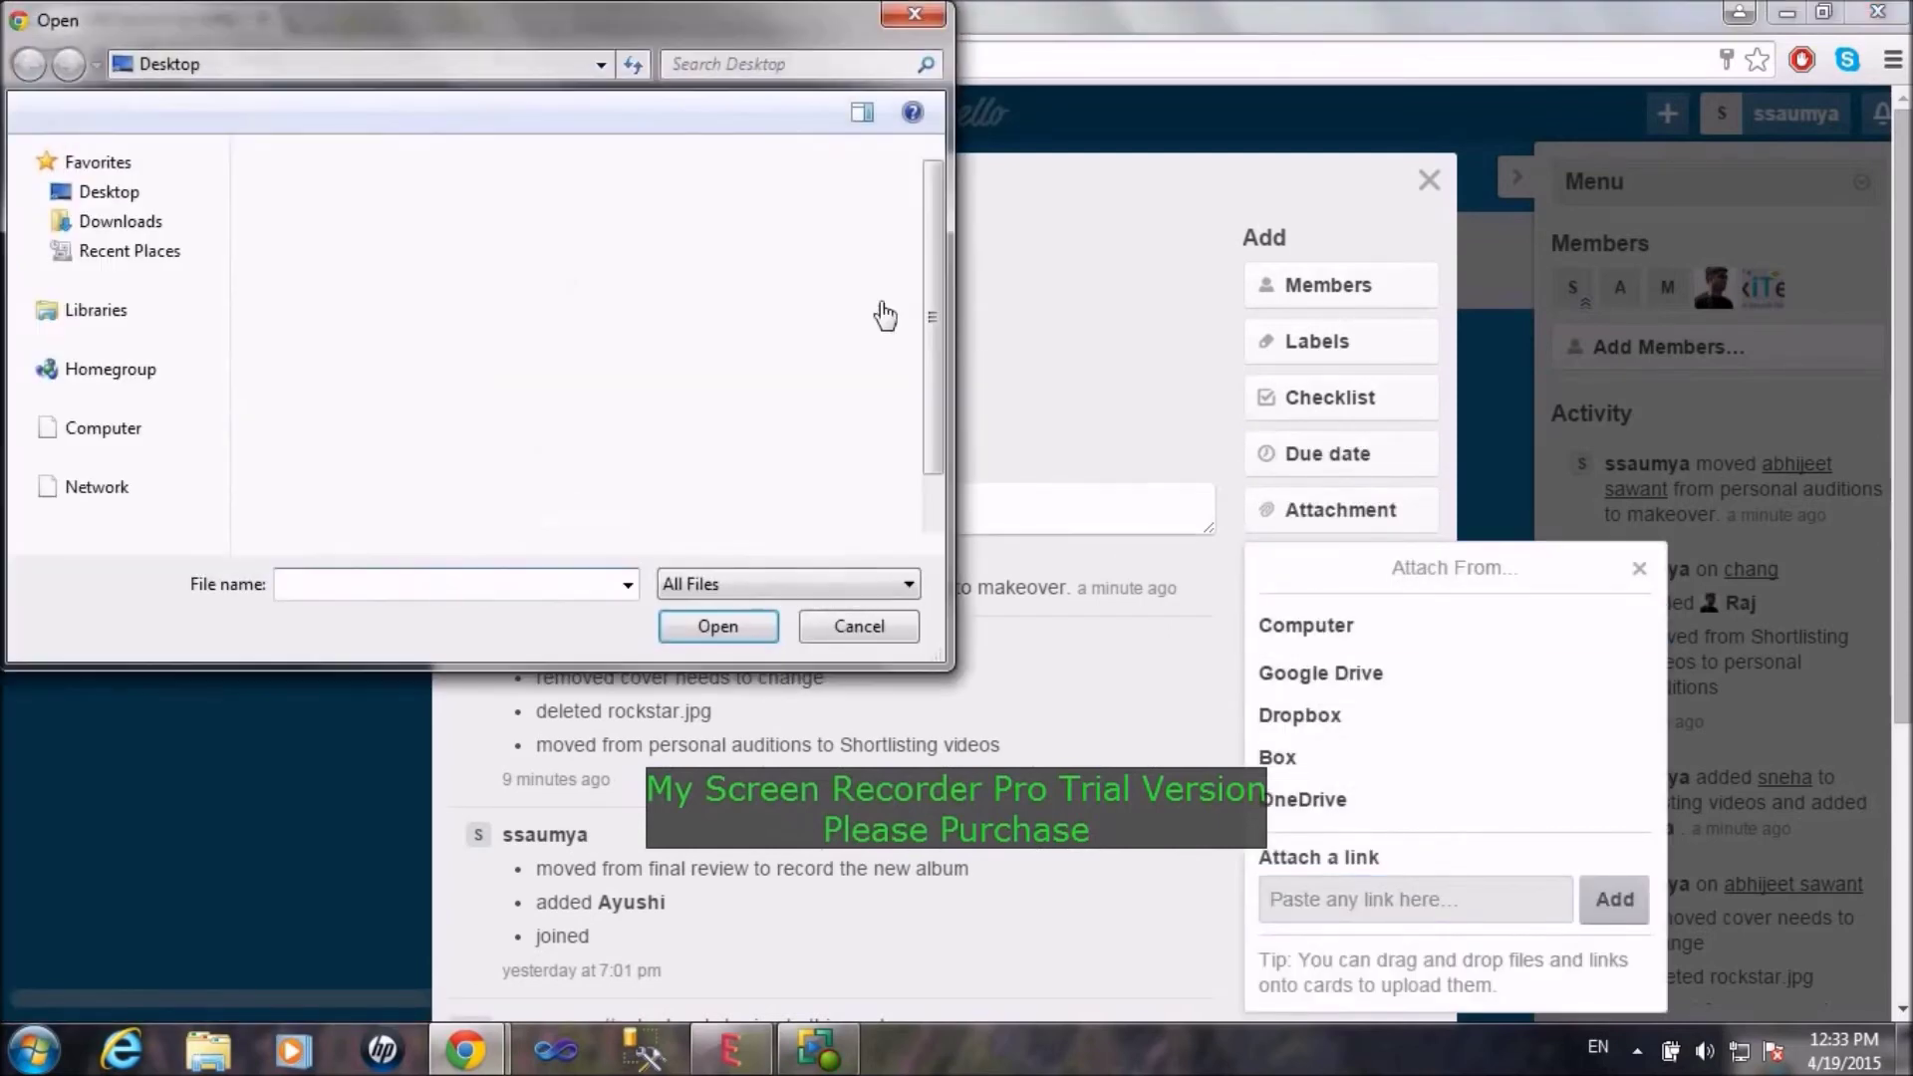
{"action": "left_click_drag", "start_coordinate": [935, 227], "coordinate": [922, 535]}
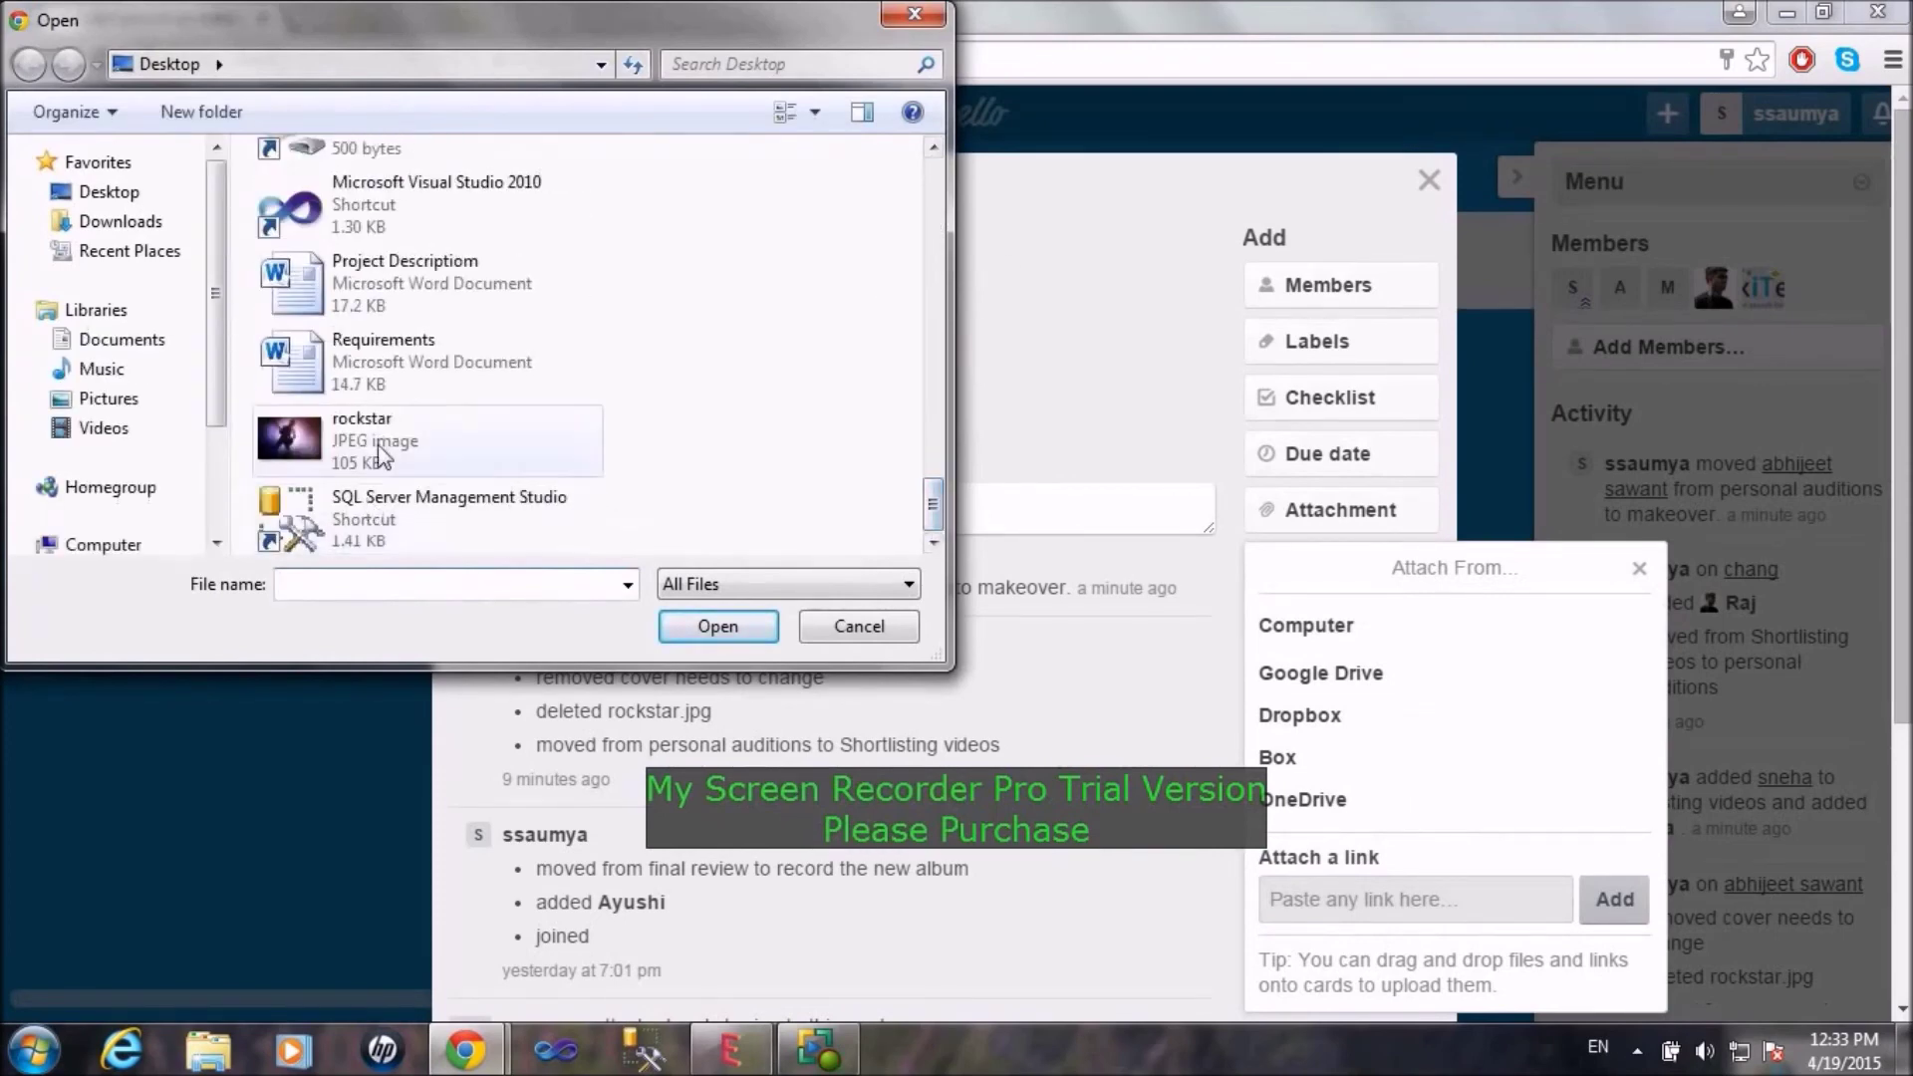
{"action": "left_click", "coordinate": [394, 414]}
{"action": "left_click", "coordinate": [757, 640]}
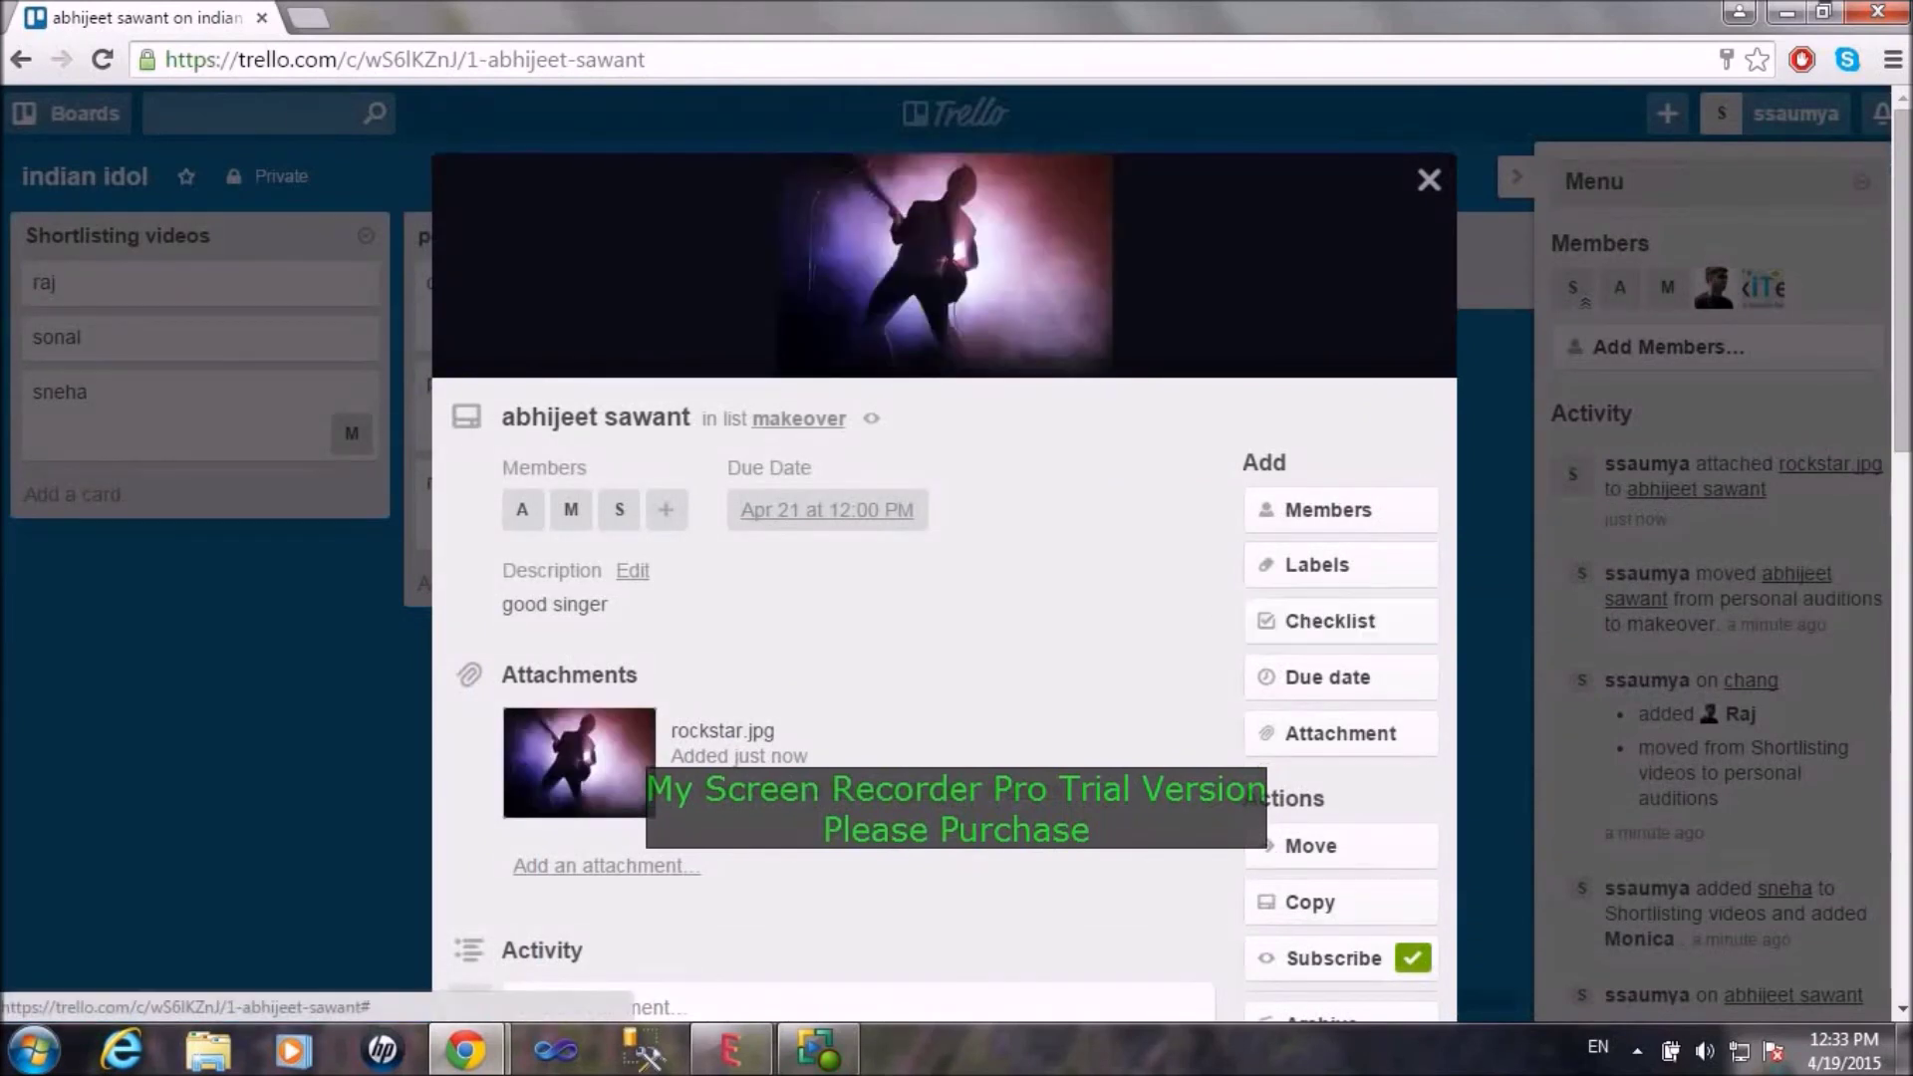
Step: Scroll through the card details to review the rockstar.jpg cover, attachments and activity
{"action": "scroll", "coordinate": [968, 564], "scroll_direction": "down", "scroll_amount": 3}
{"action": "scroll", "coordinate": [857, 558], "scroll_direction": "down", "scroll_amount": 1}
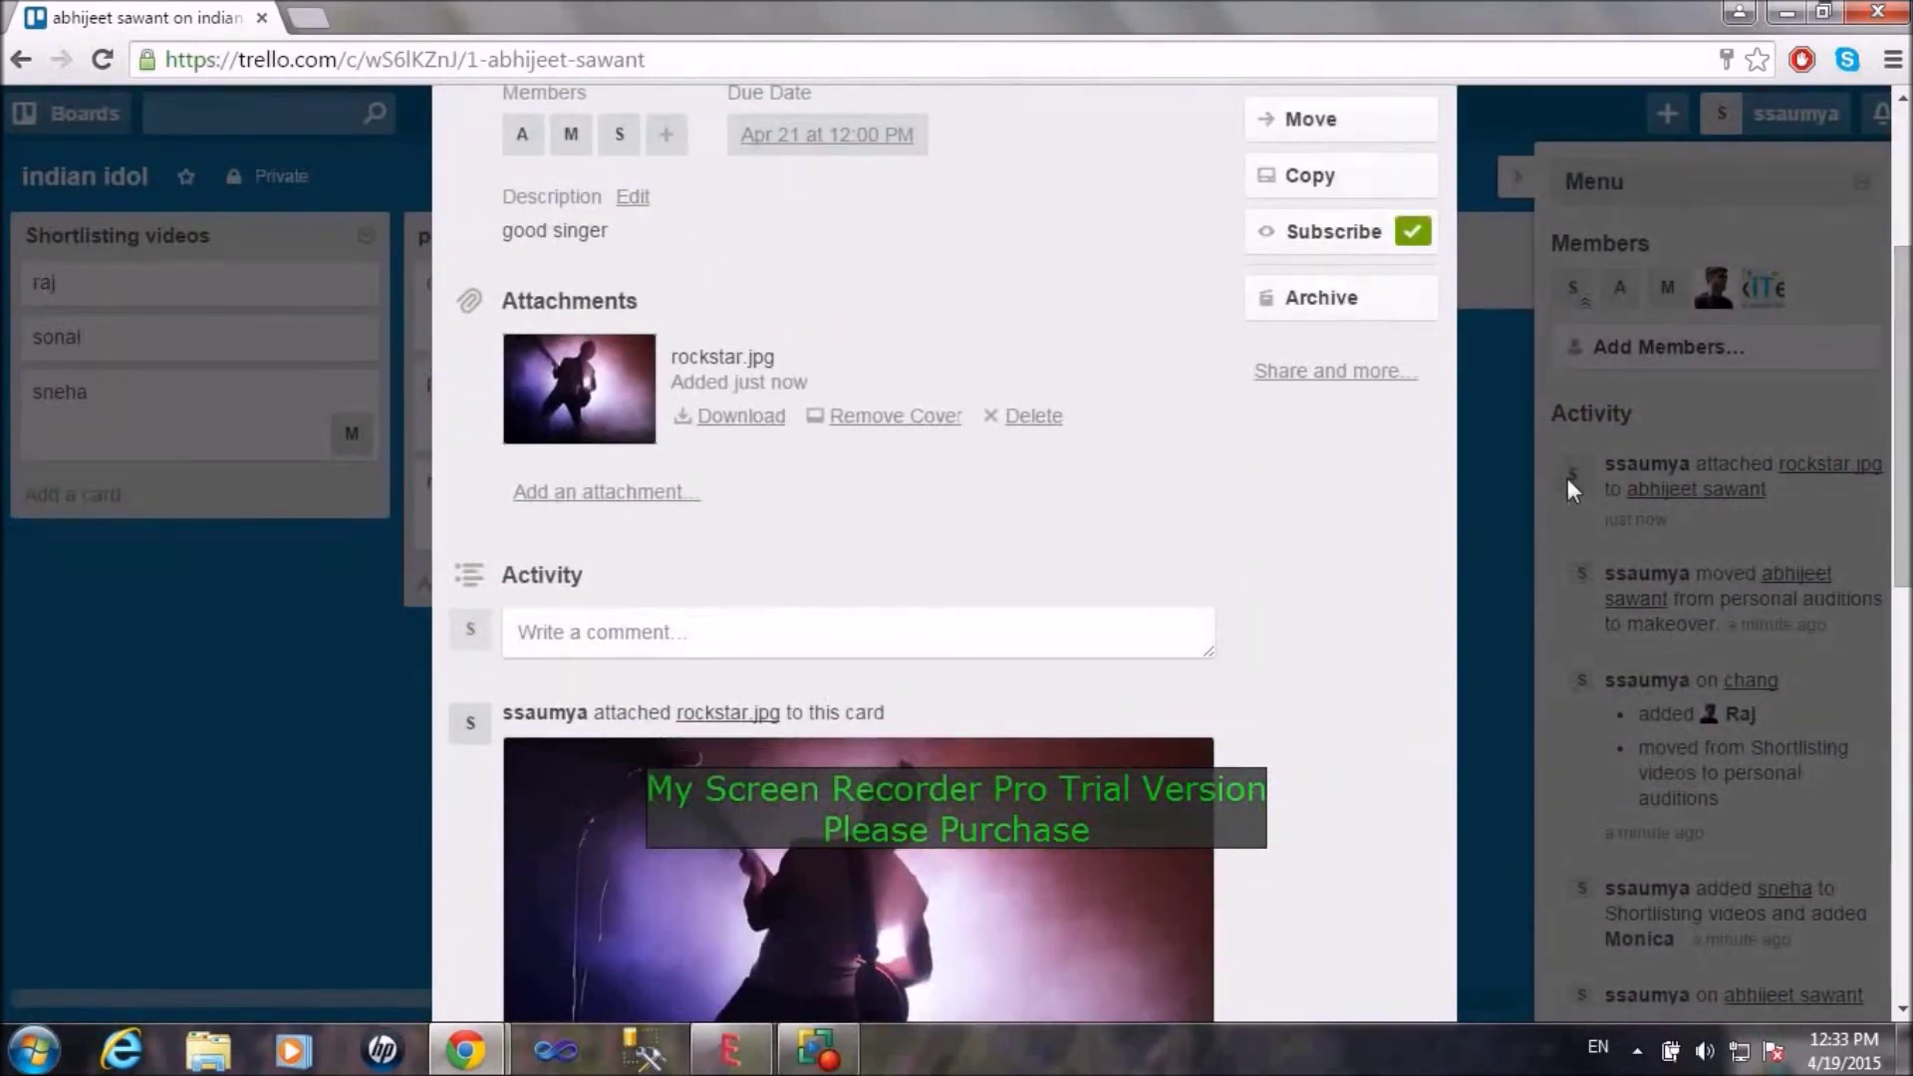
{"action": "left_click_drag", "start_coordinate": [1901, 415], "coordinate": [1903, 341]}
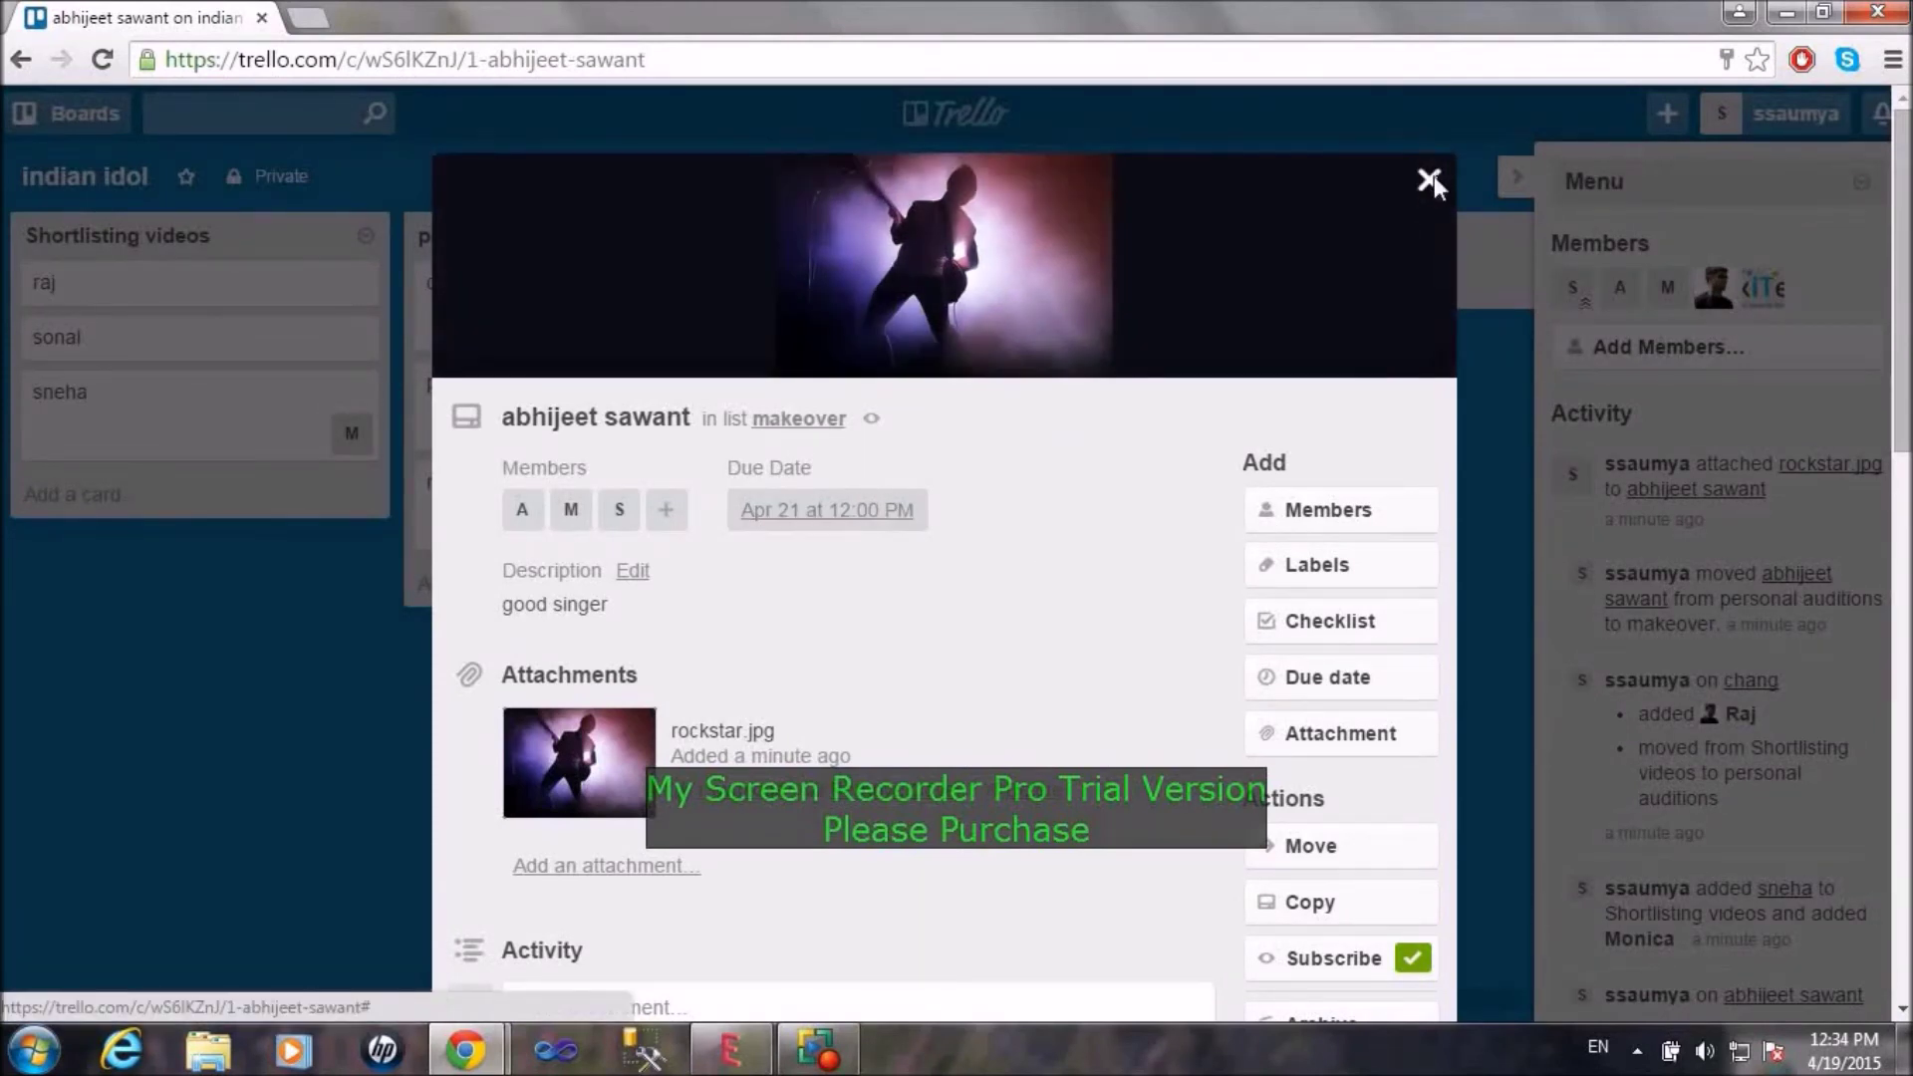
Step: Move the abhijeet sawant card from makeover to final review and reopen its details
{"action": "left_click", "coordinate": [1430, 179]}
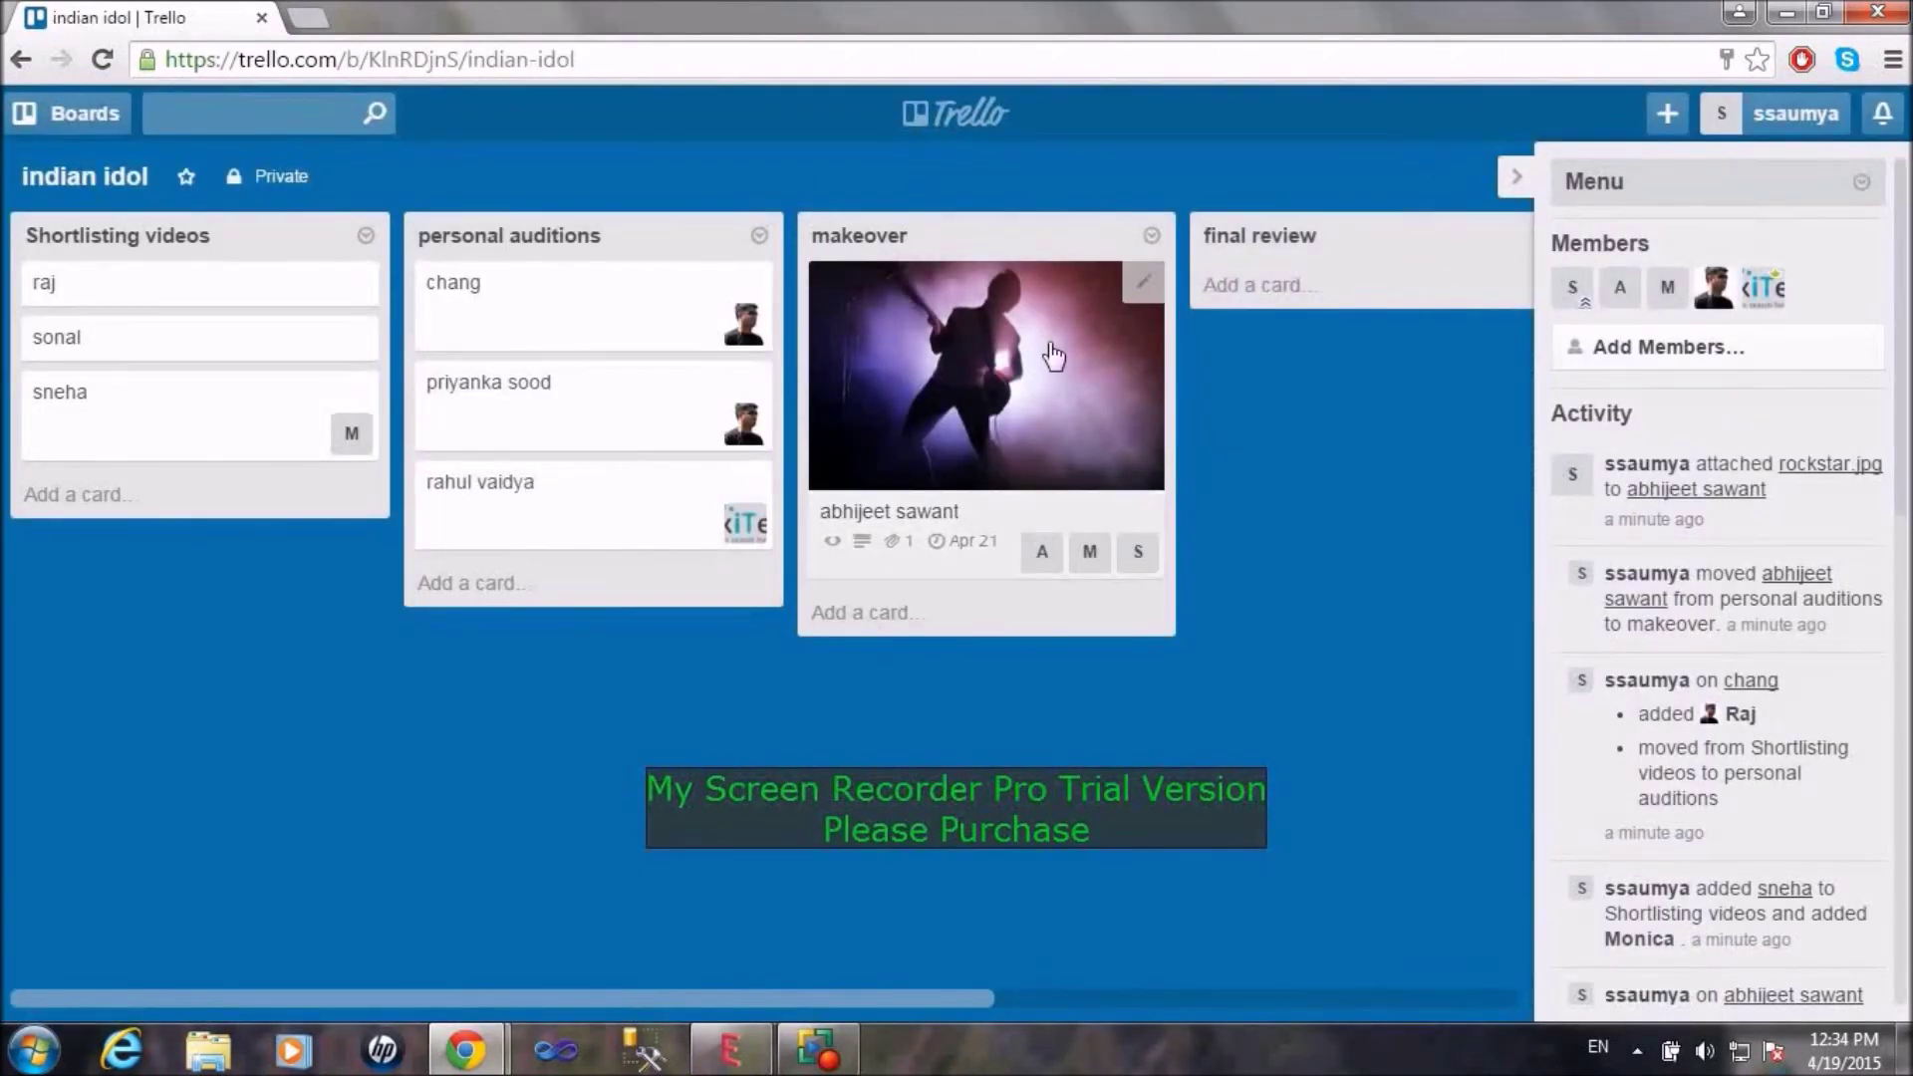
{"action": "left_click_drag", "start_coordinate": [1053, 356], "coordinate": [1098, 335]}
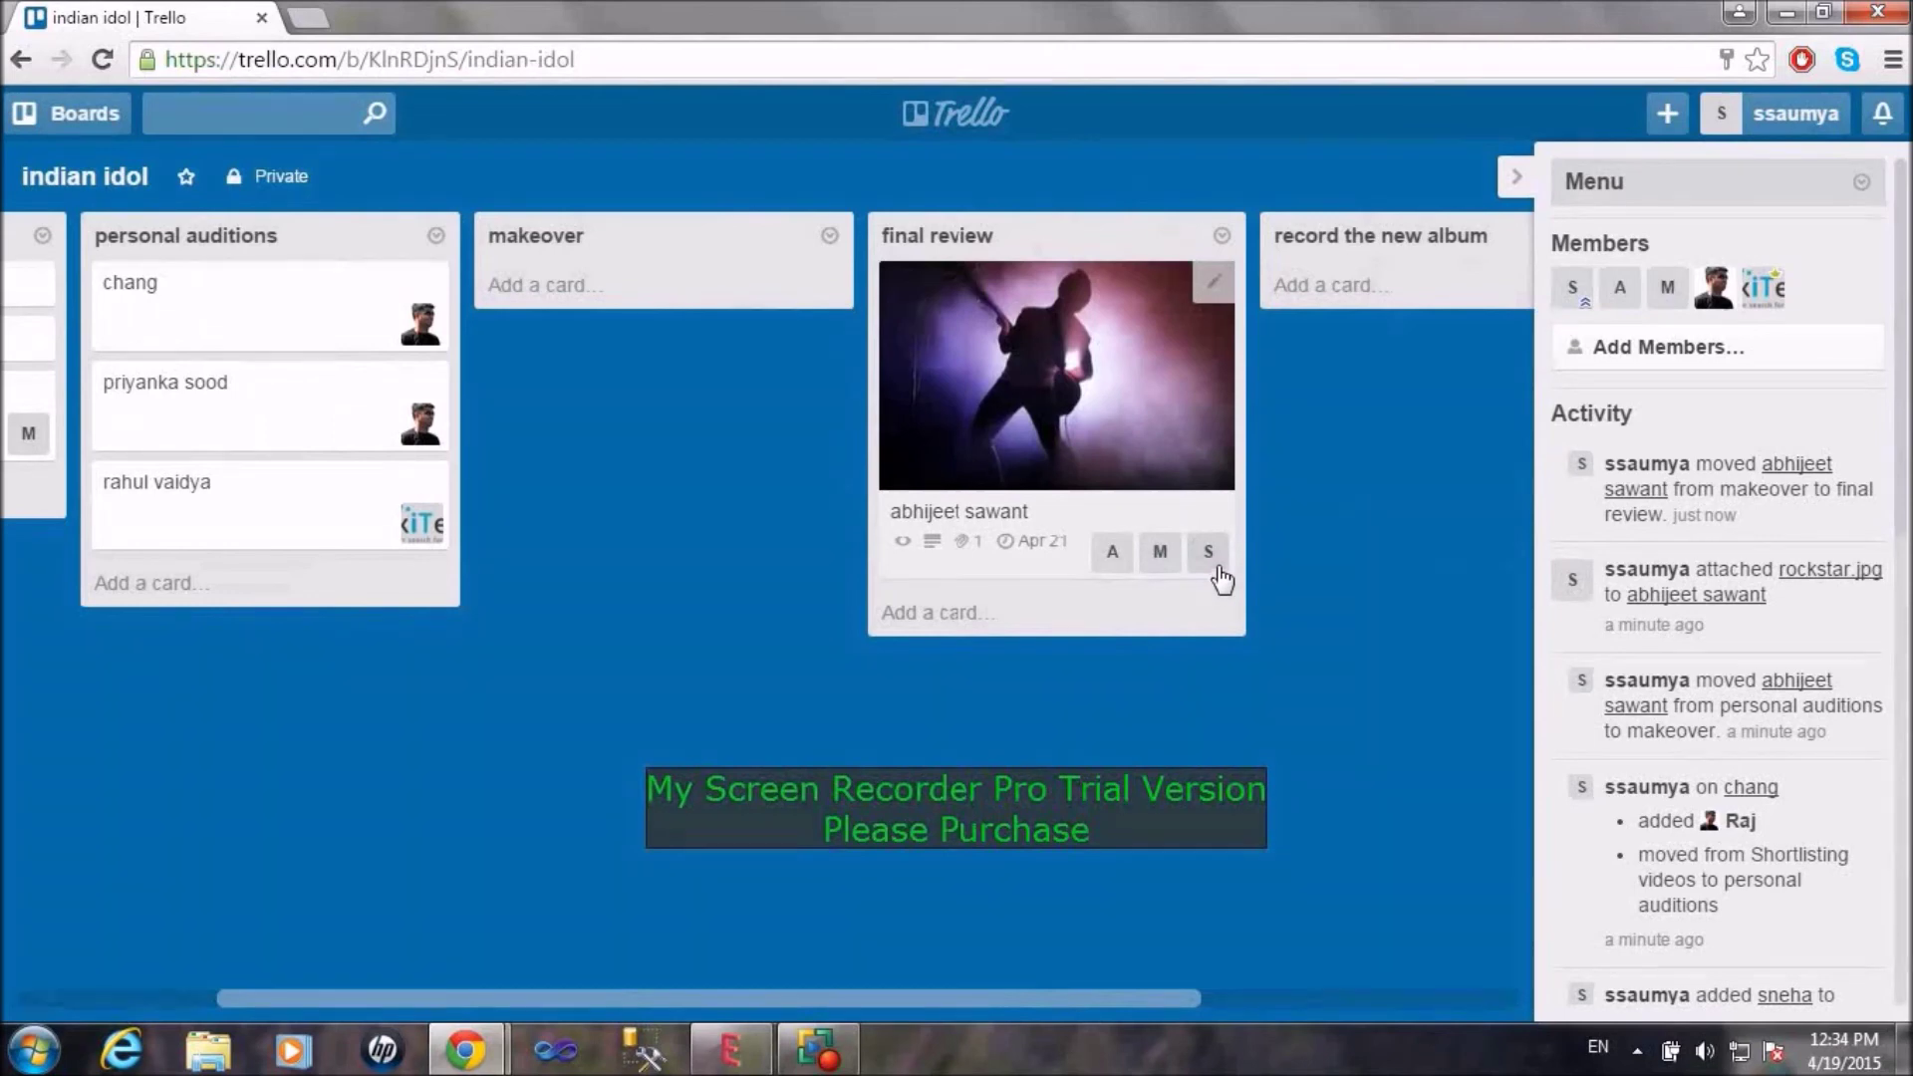
{"action": "left_click", "coordinate": [1151, 424]}
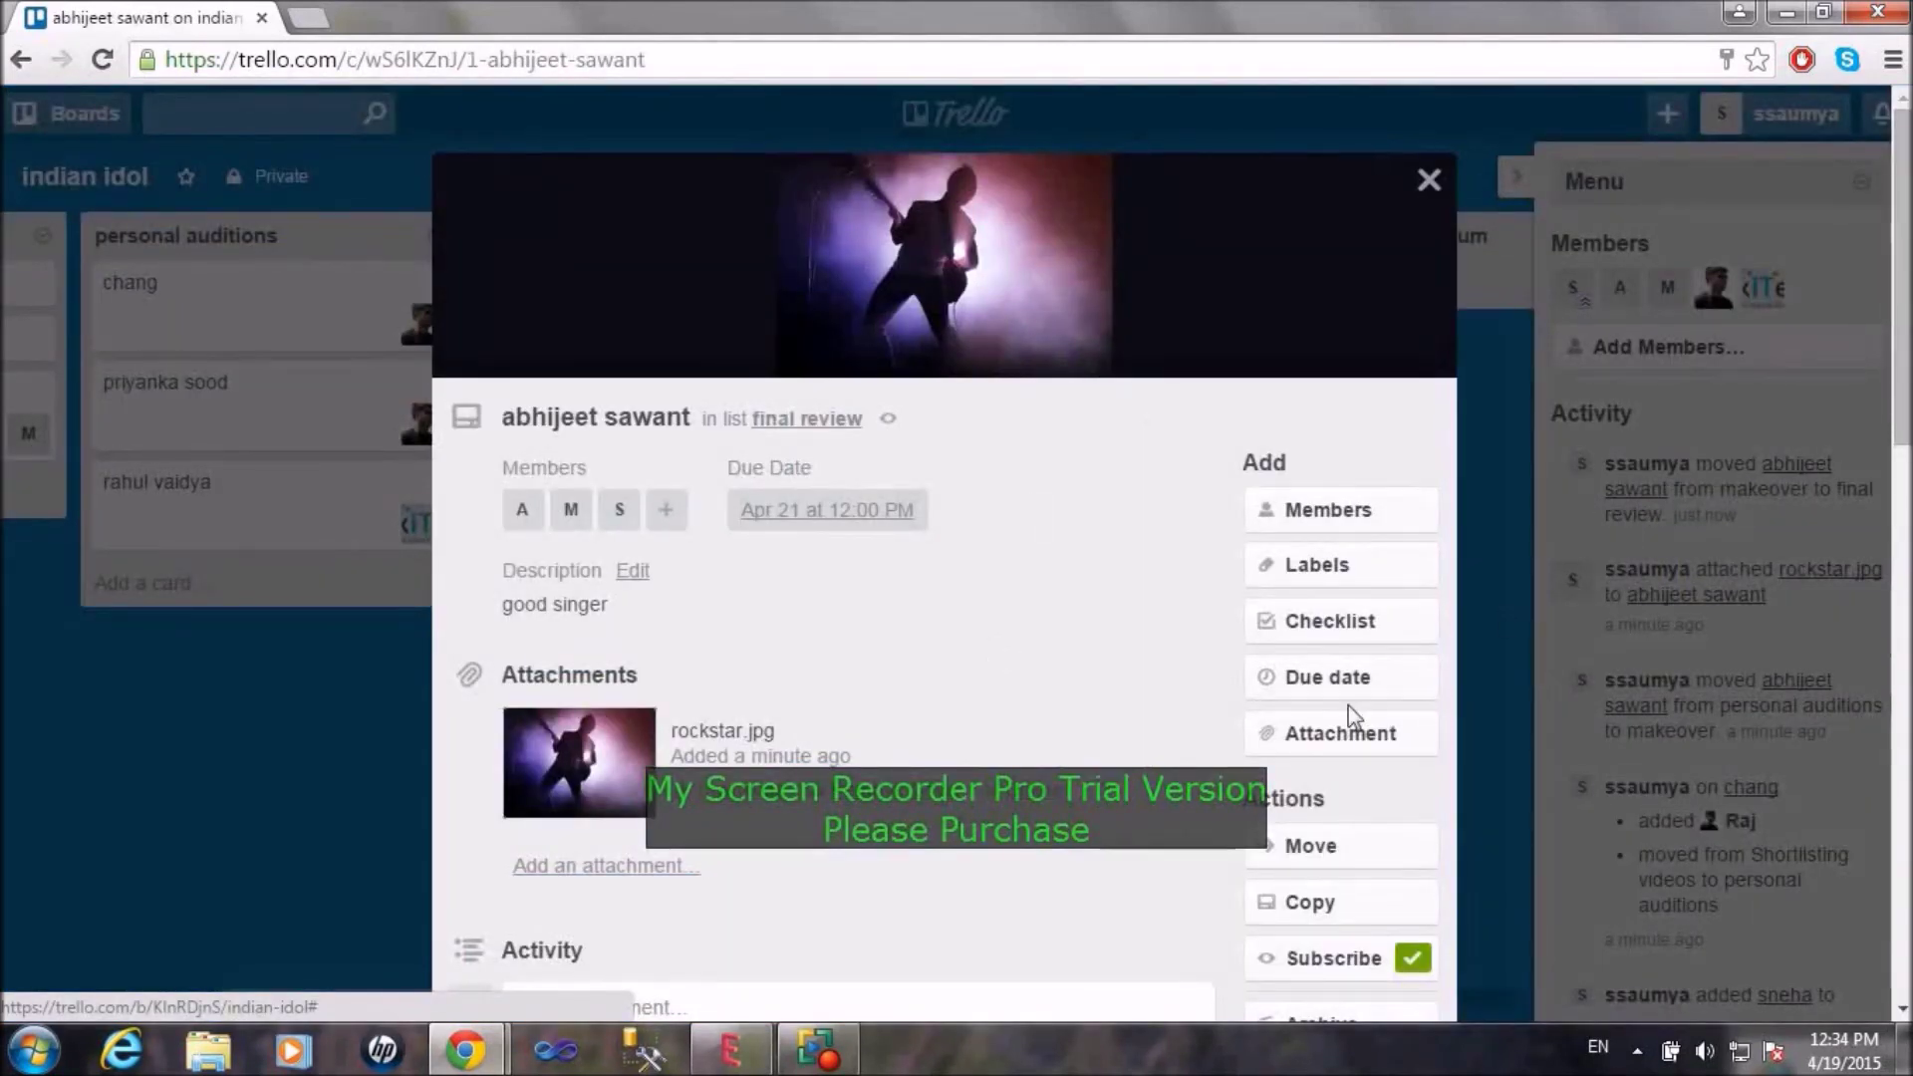
Step: Add a 'changes' checklist with items hairstle and makeup to the card
{"action": "left_click", "coordinate": [1388, 618]}
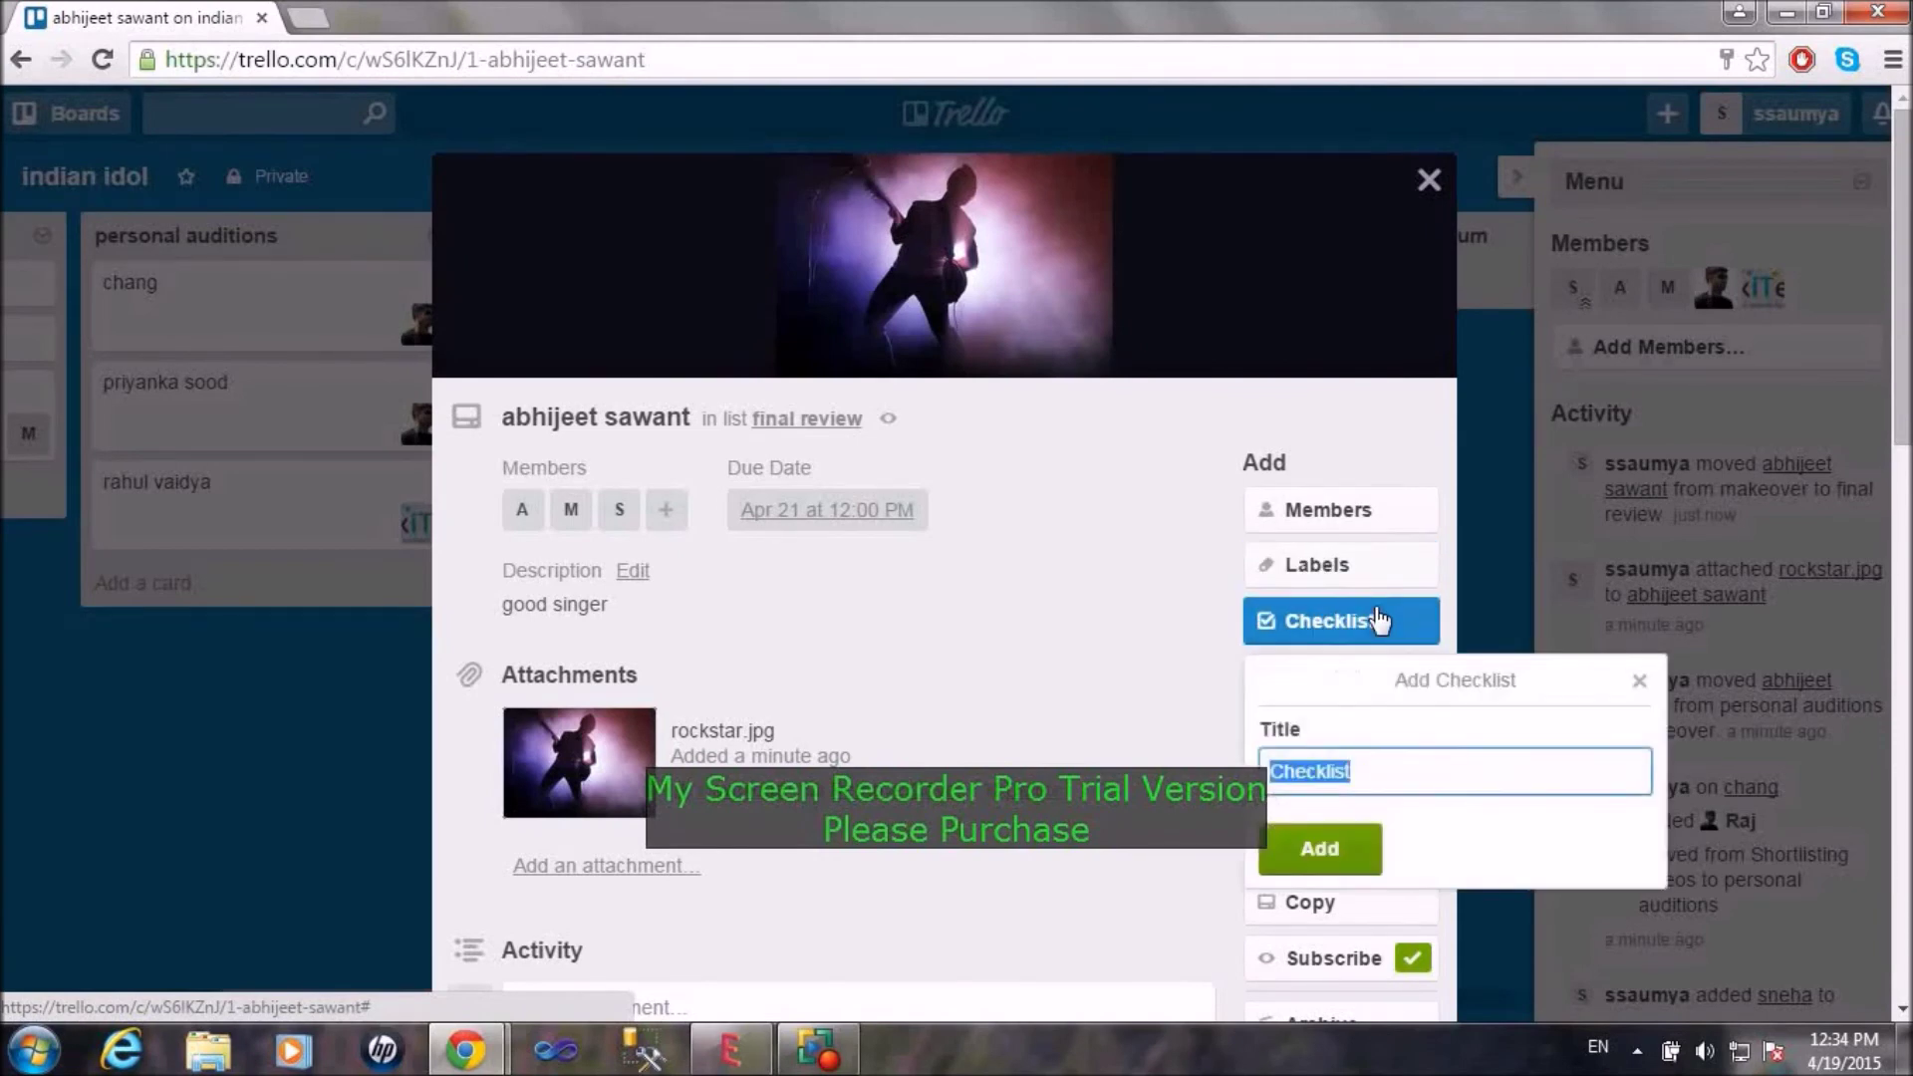
{"action": "type", "text": "changes"}
{"action": "key", "text": "Return"}
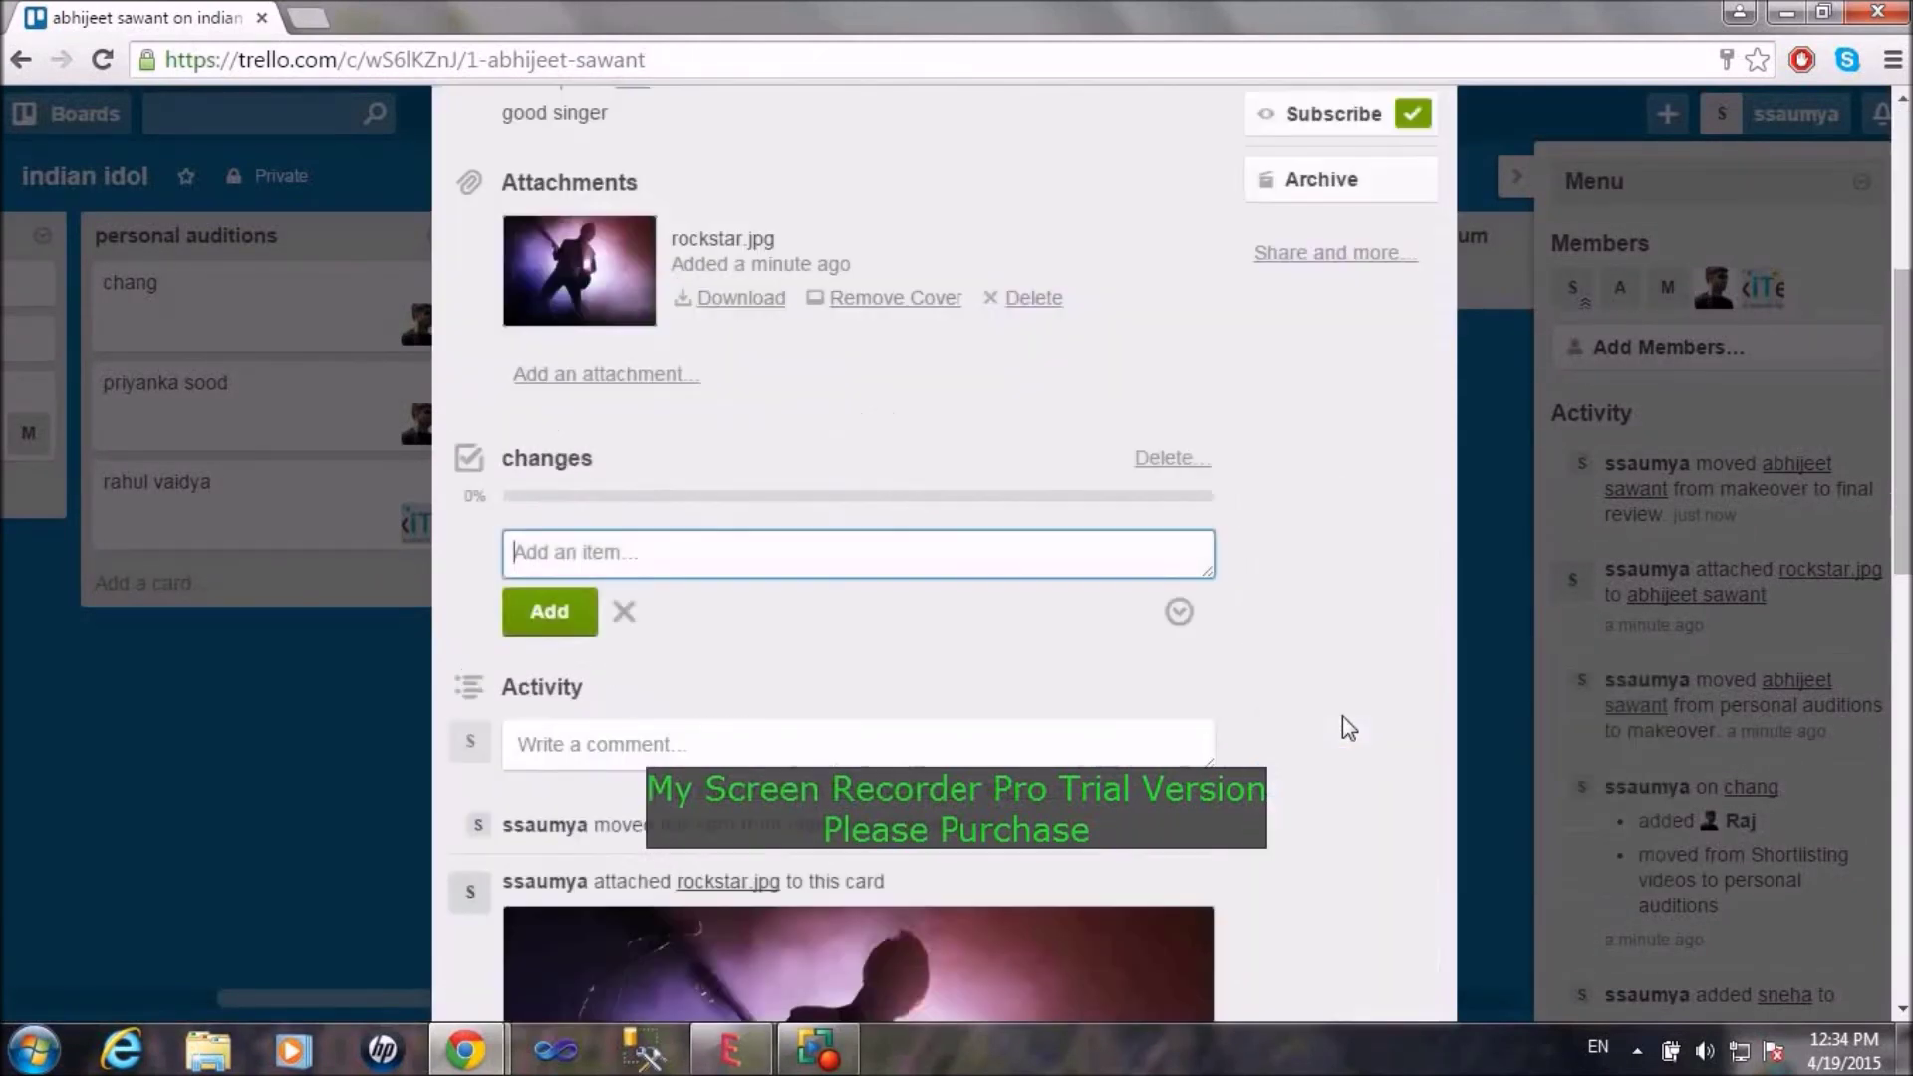
{"action": "type", "text": "ha"}
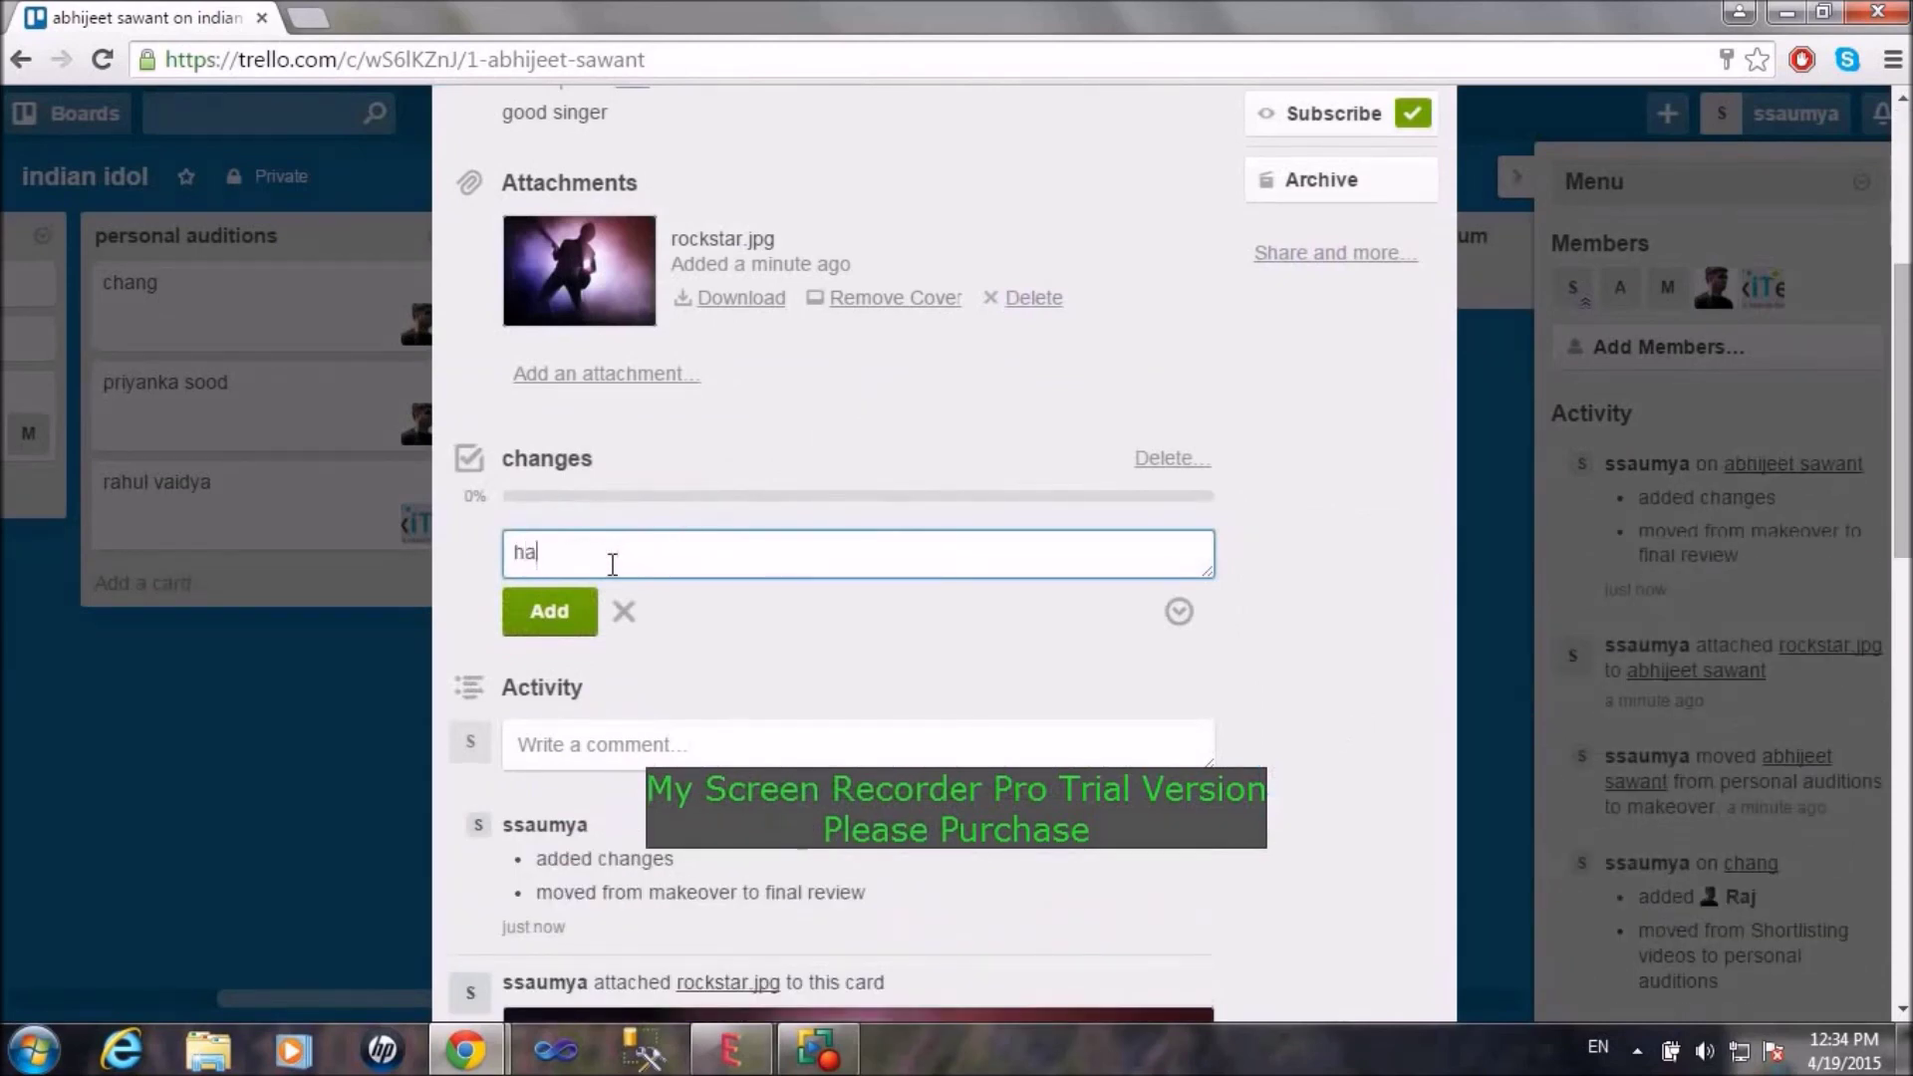
{"action": "type", "text": "irstle"}
{"action": "left_click", "coordinate": [551, 615]}
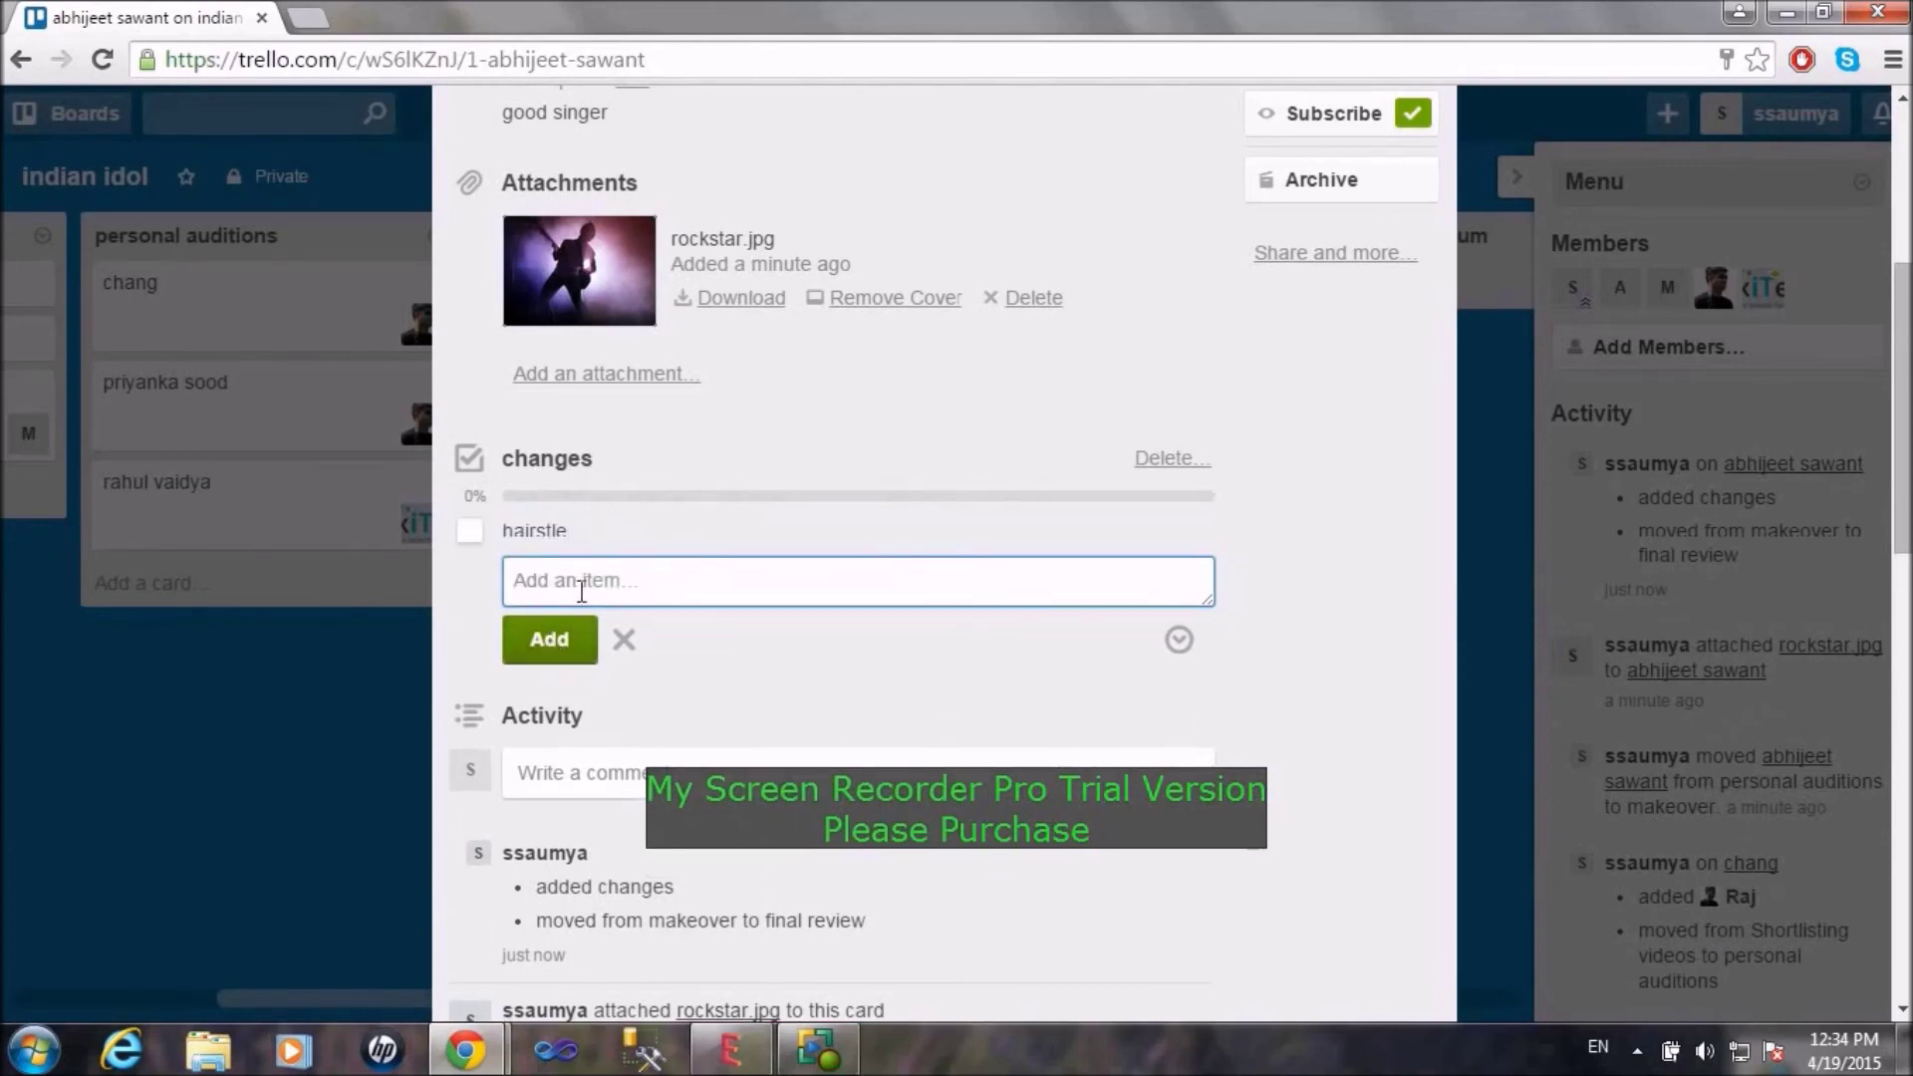
{"action": "type", "text": "makeup"}
{"action": "left_click", "coordinate": [566, 658]}
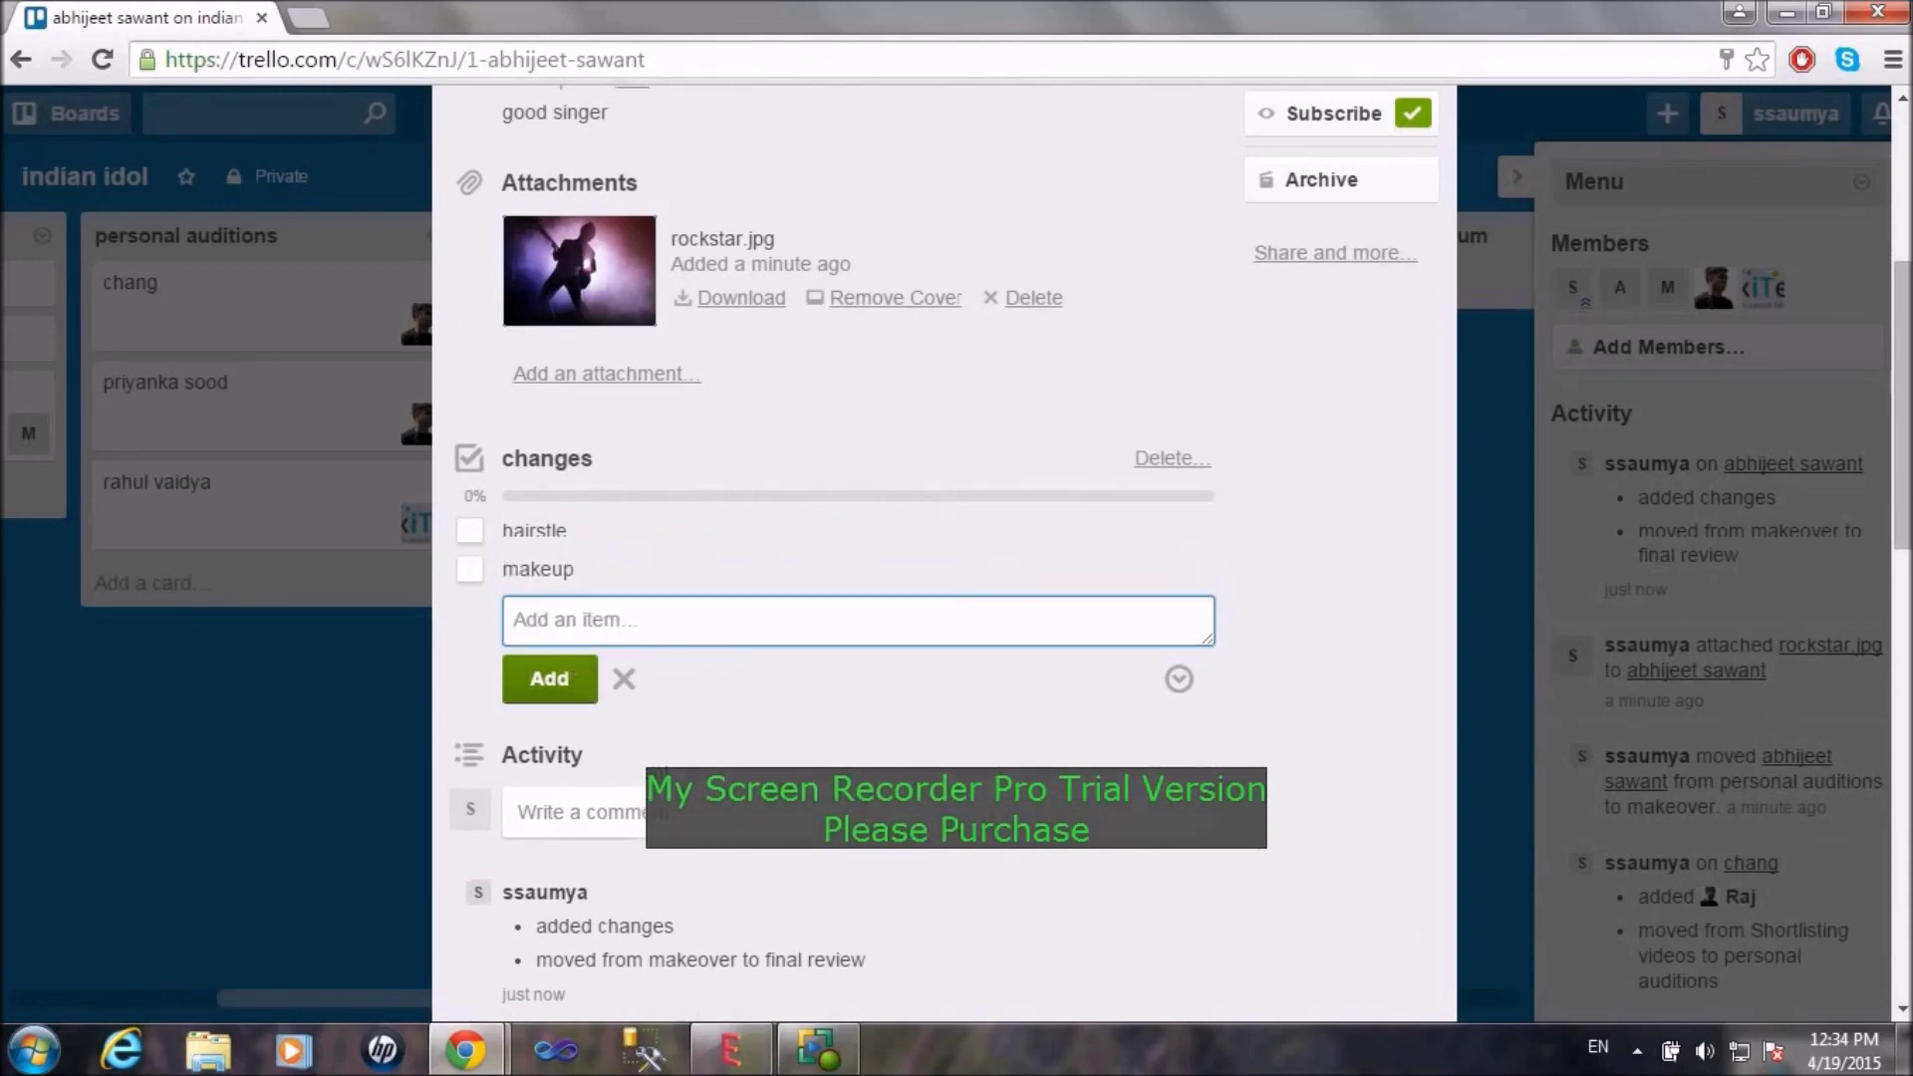
{"action": "scroll", "coordinate": [943, 548], "scroll_direction": "up", "scroll_amount": 3}
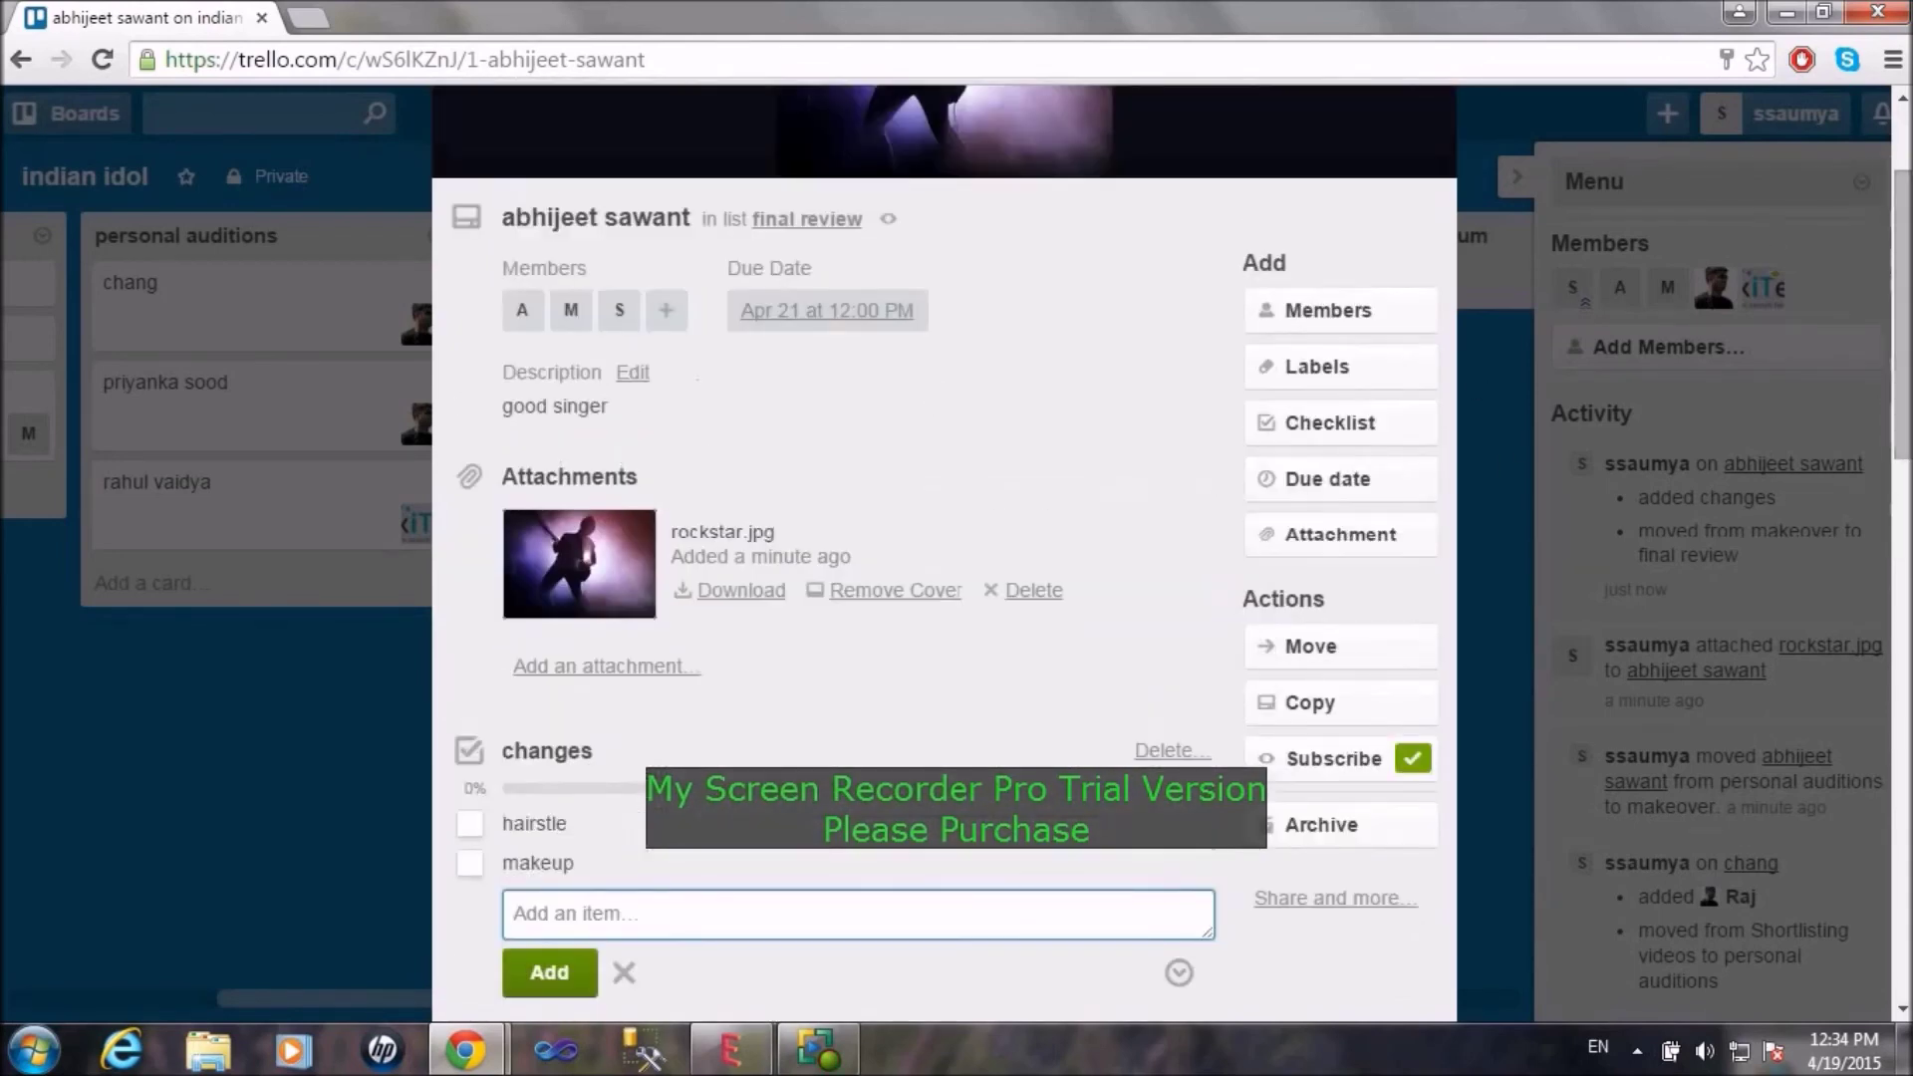
{"action": "right_click", "coordinate": [1907, 85]}
{"action": "left_click", "coordinate": [1441, 646]}
{"action": "left_click_drag", "start_coordinate": [1904, 398], "coordinate": [1904, 396]}
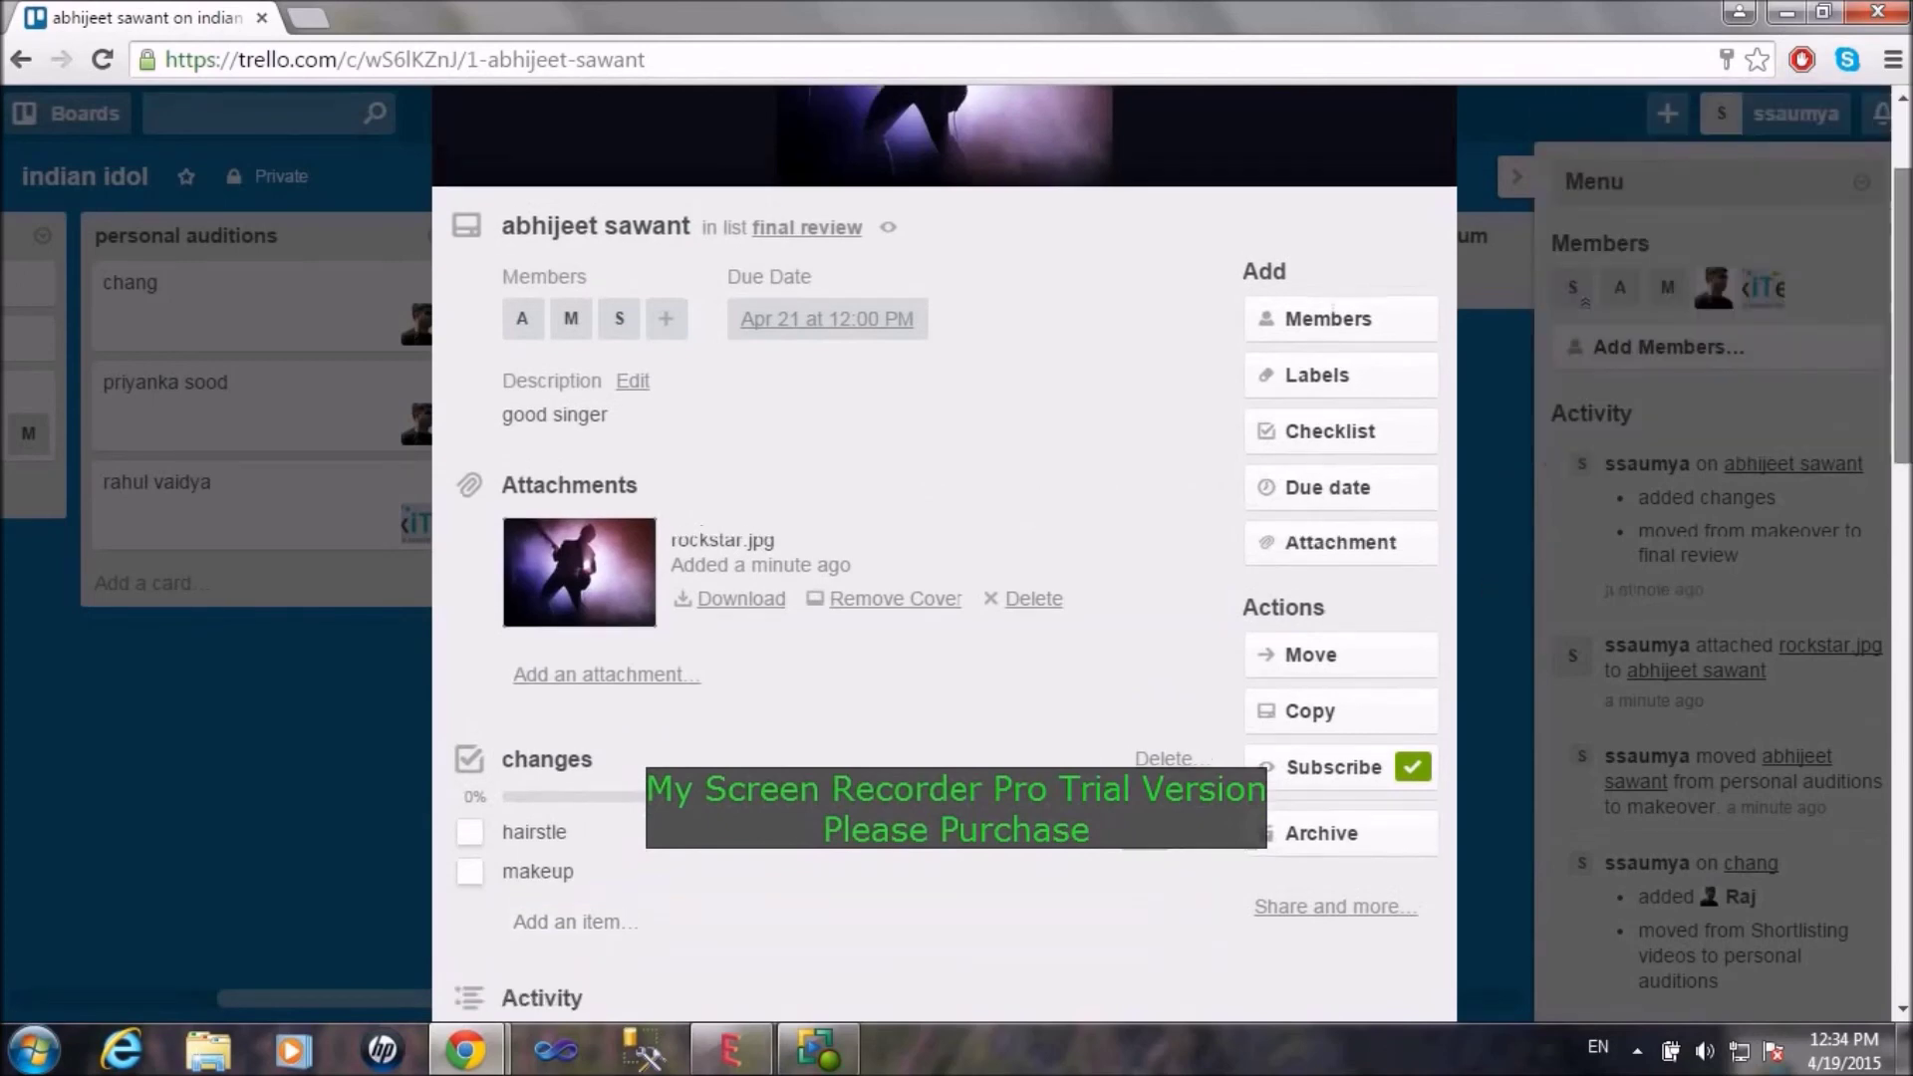
{"action": "scroll", "coordinate": [1485, 570], "scroll_direction": "up", "scroll_amount": 2}
{"action": "left_click", "coordinate": [1432, 183]}
{"action": "left_click_drag", "start_coordinate": [1024, 455], "coordinate": [631, 455]}
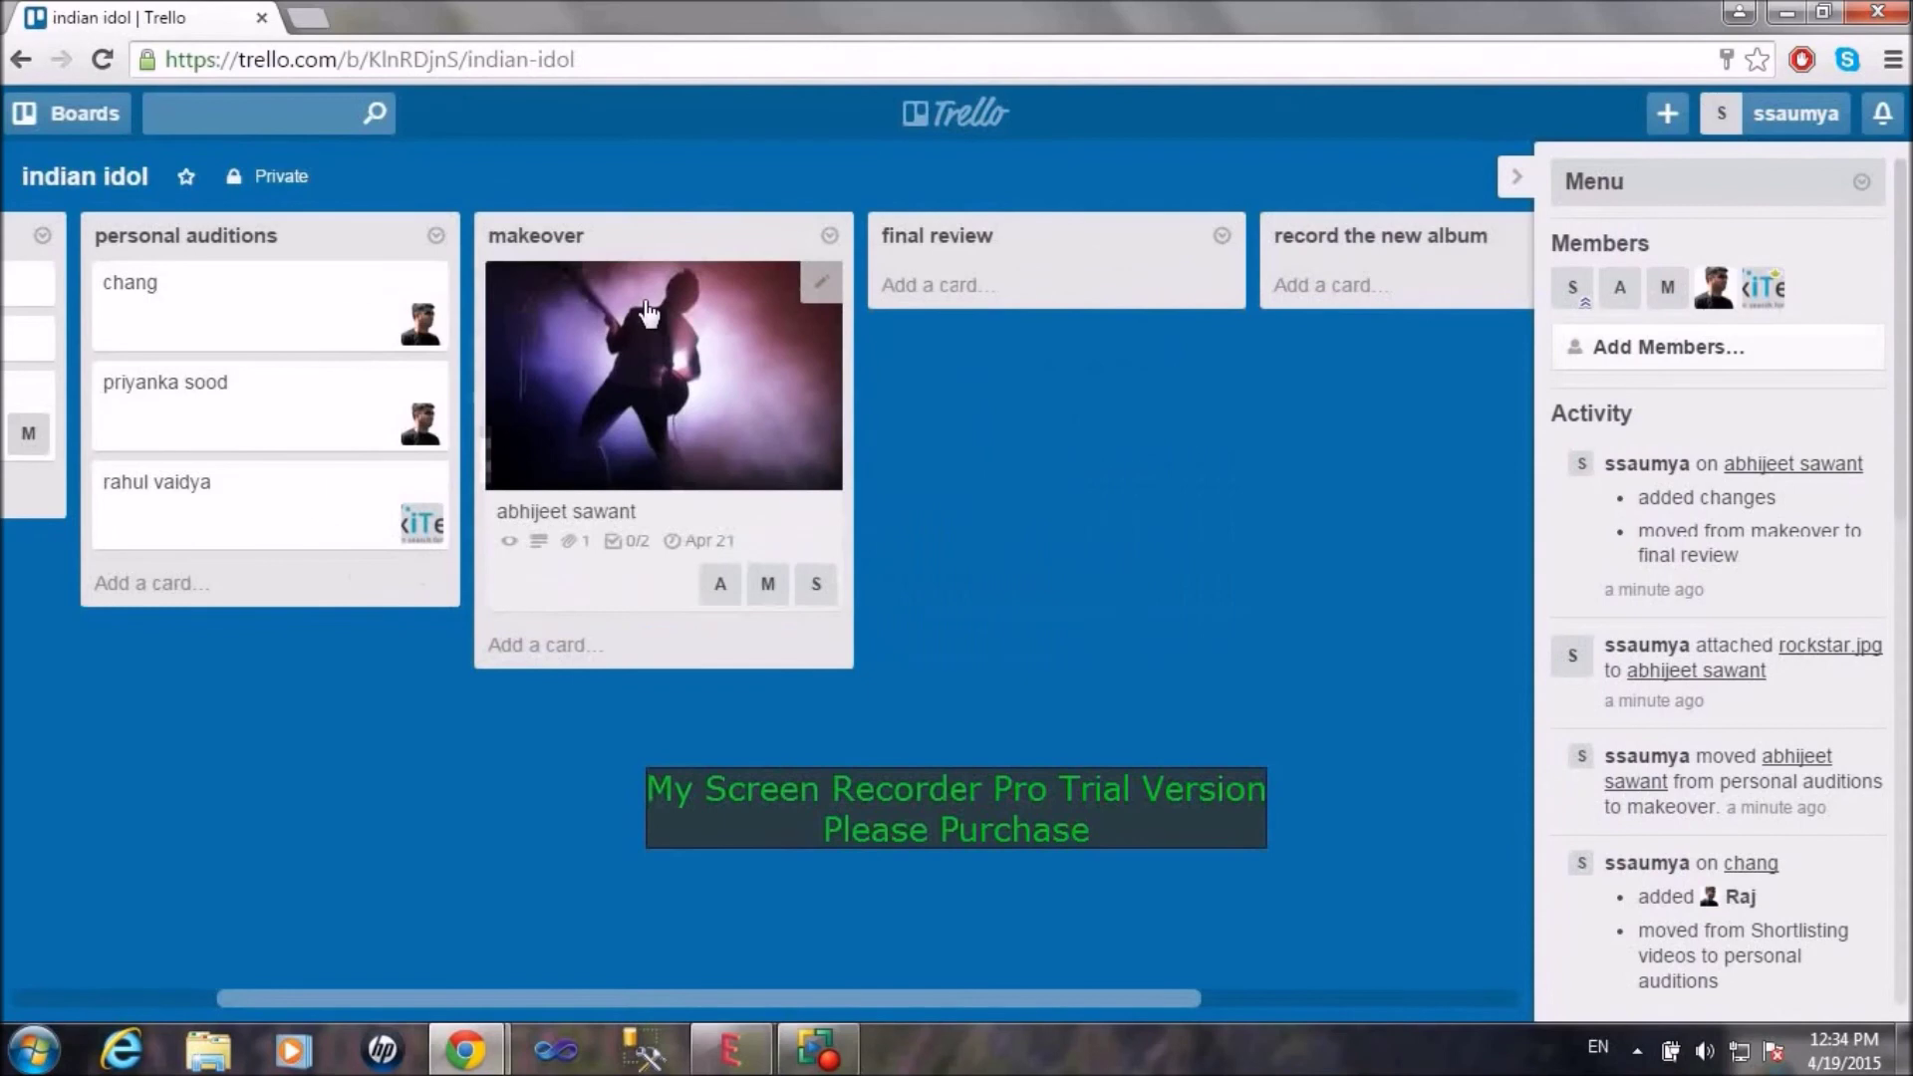
Step: Tick hairstle and makeup so the changes checklist shows 2/2
{"action": "left_click", "coordinate": [631, 455]}
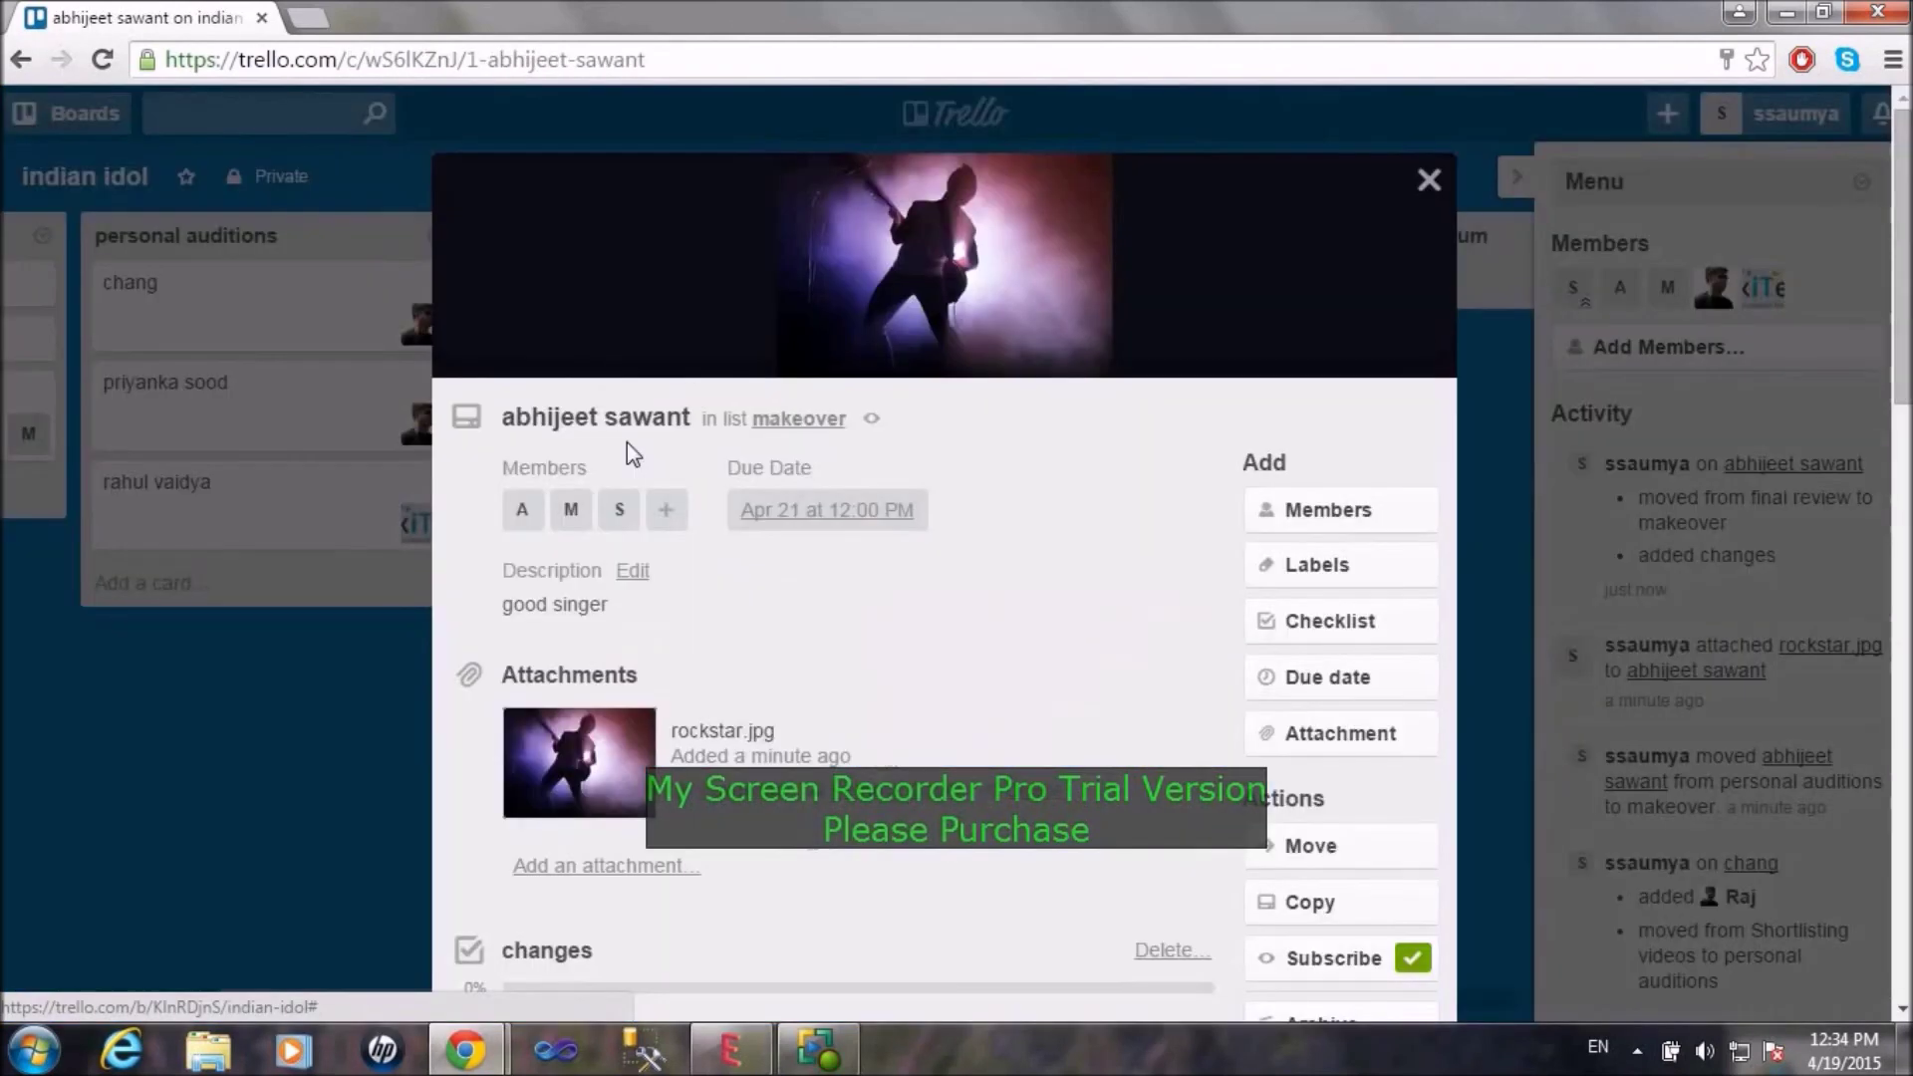
{"action": "scroll", "coordinate": [570, 544], "scroll_direction": "down", "scroll_amount": 4}
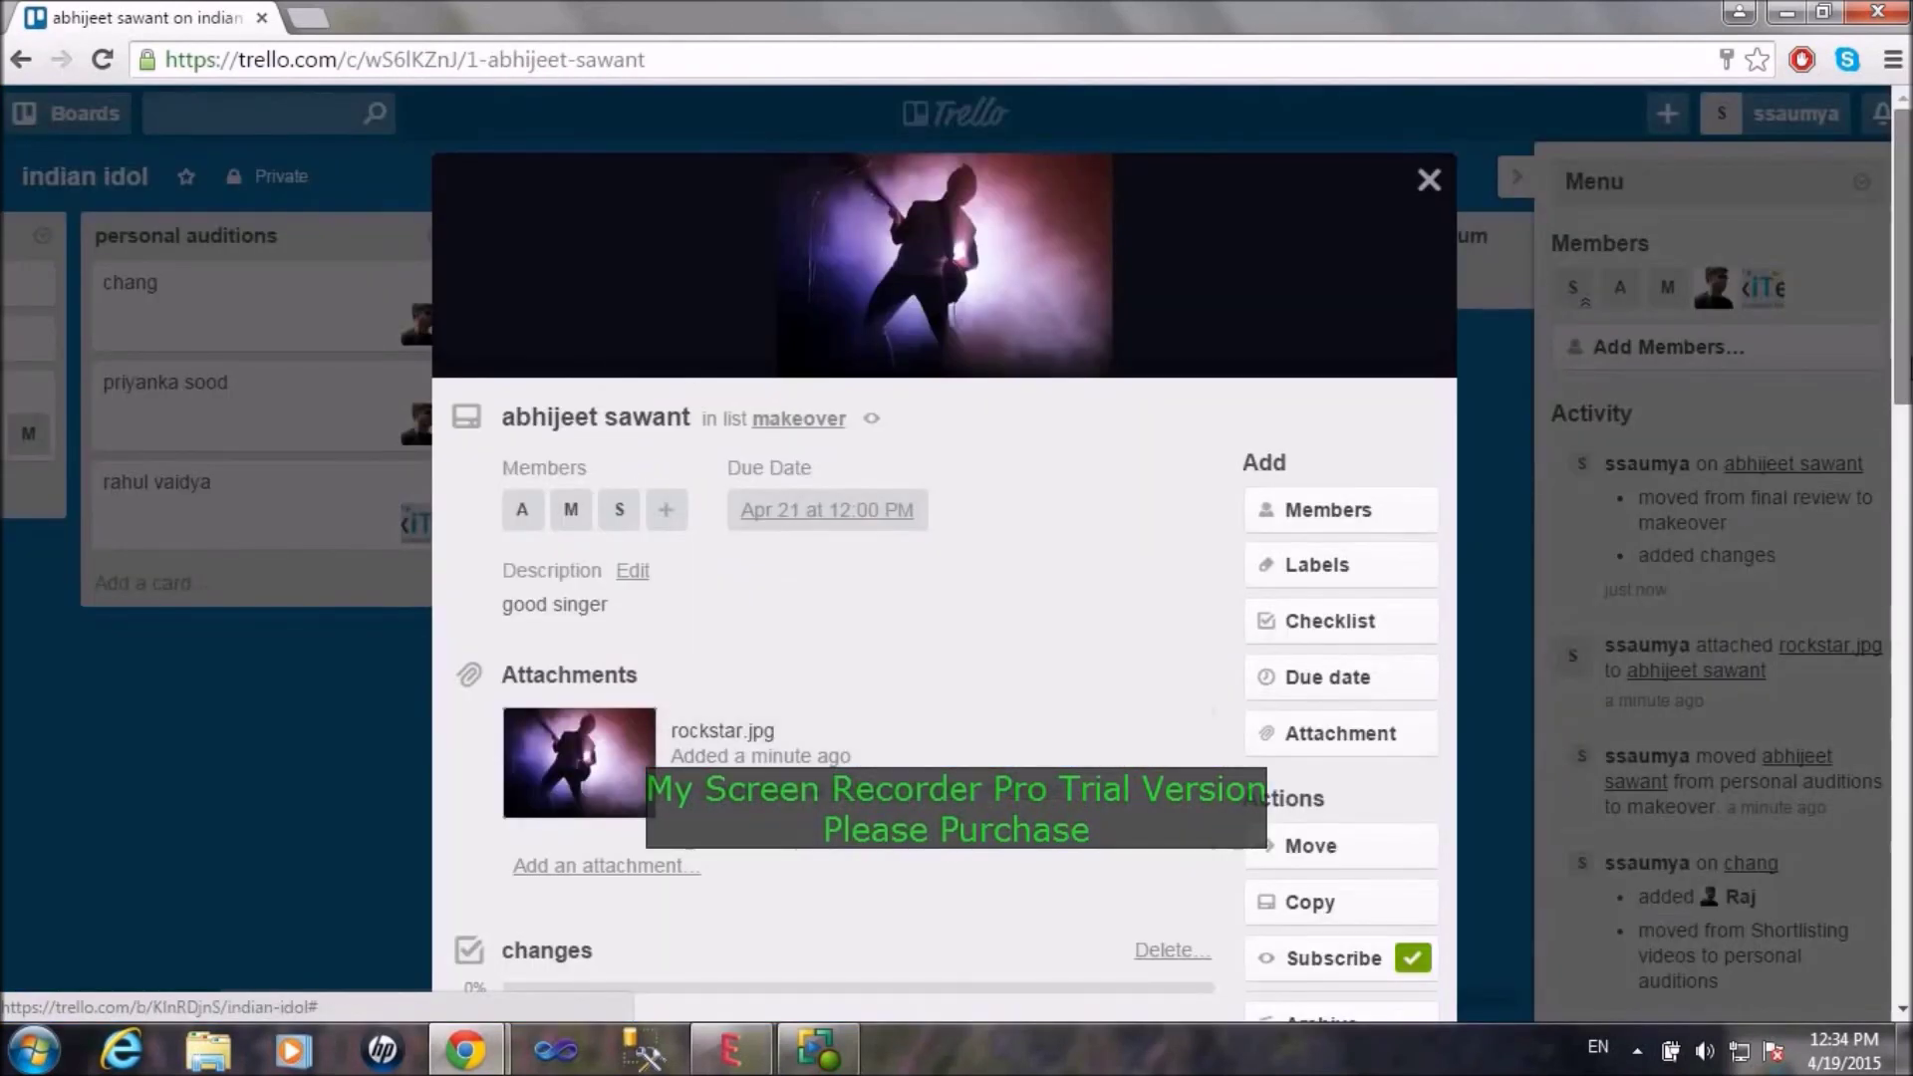
{"action": "left_click", "coordinate": [476, 598]}
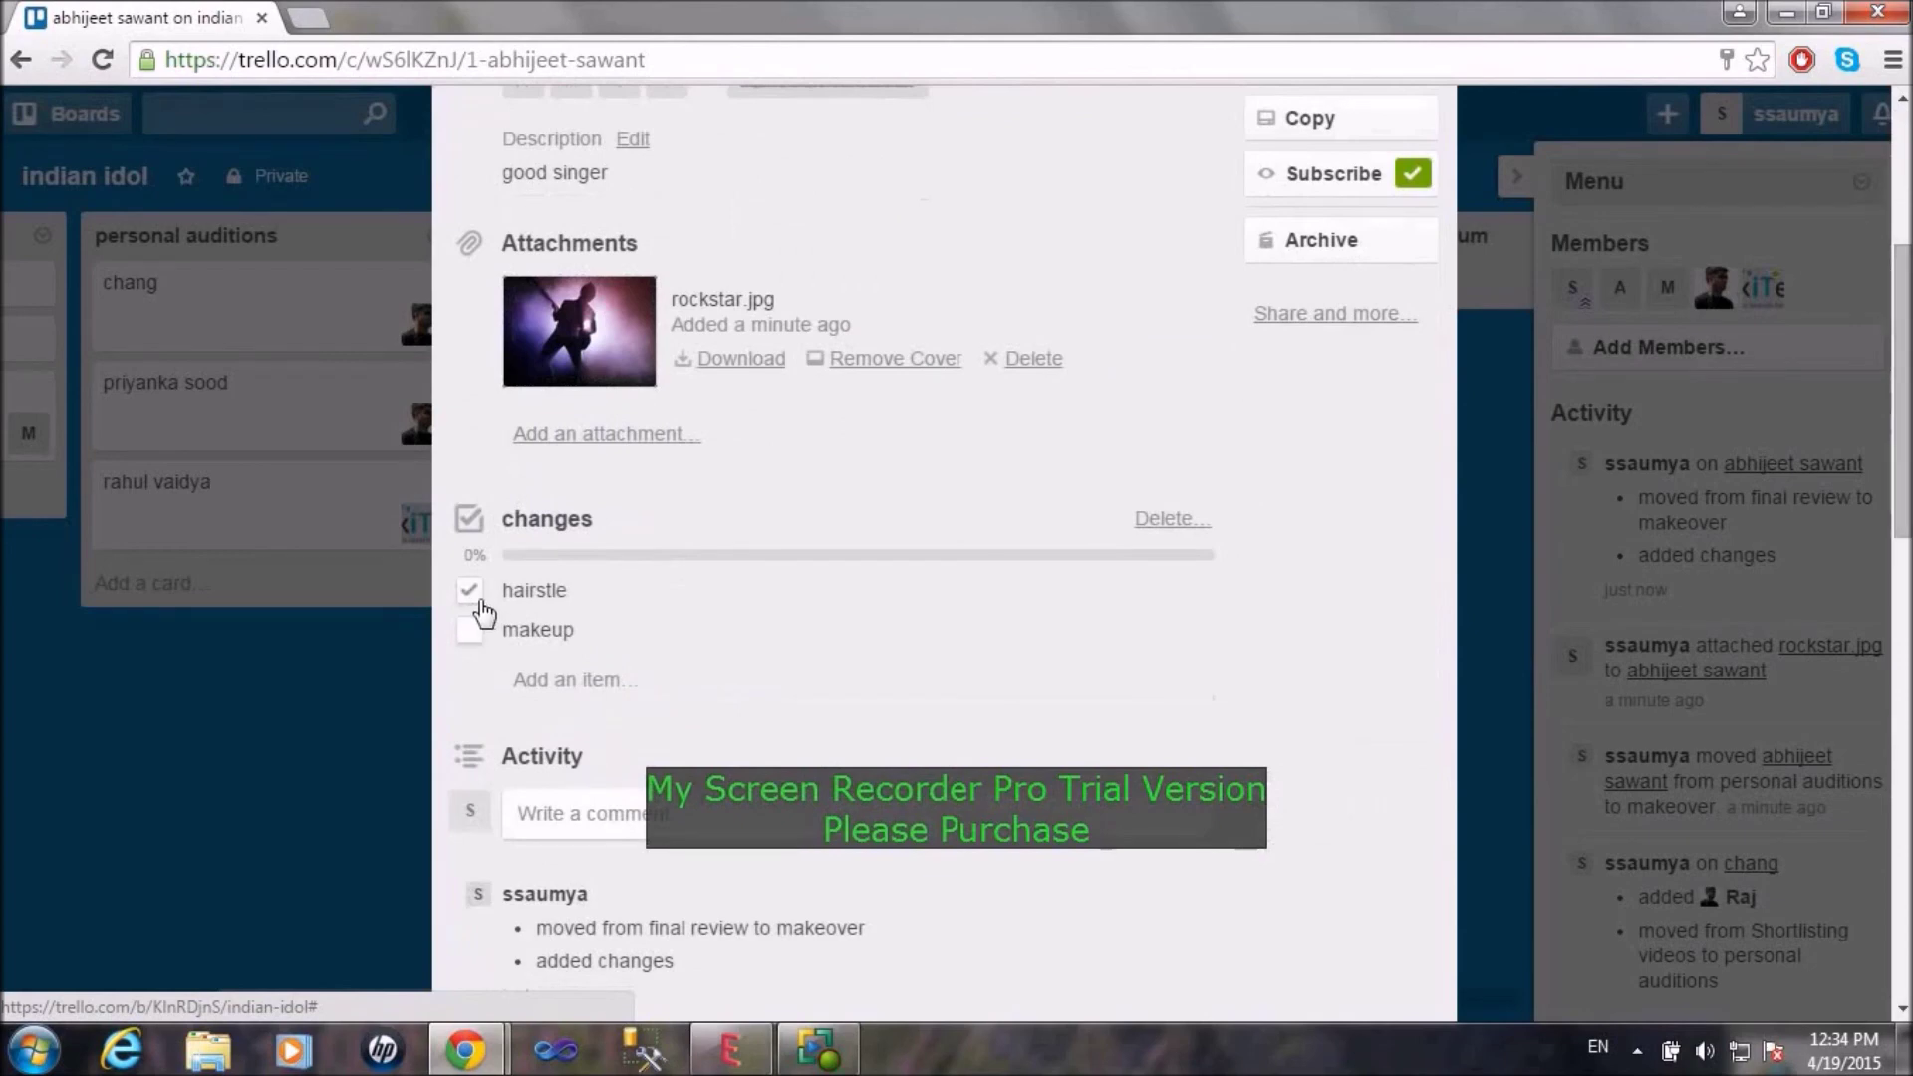
{"action": "left_click", "coordinate": [472, 628]}
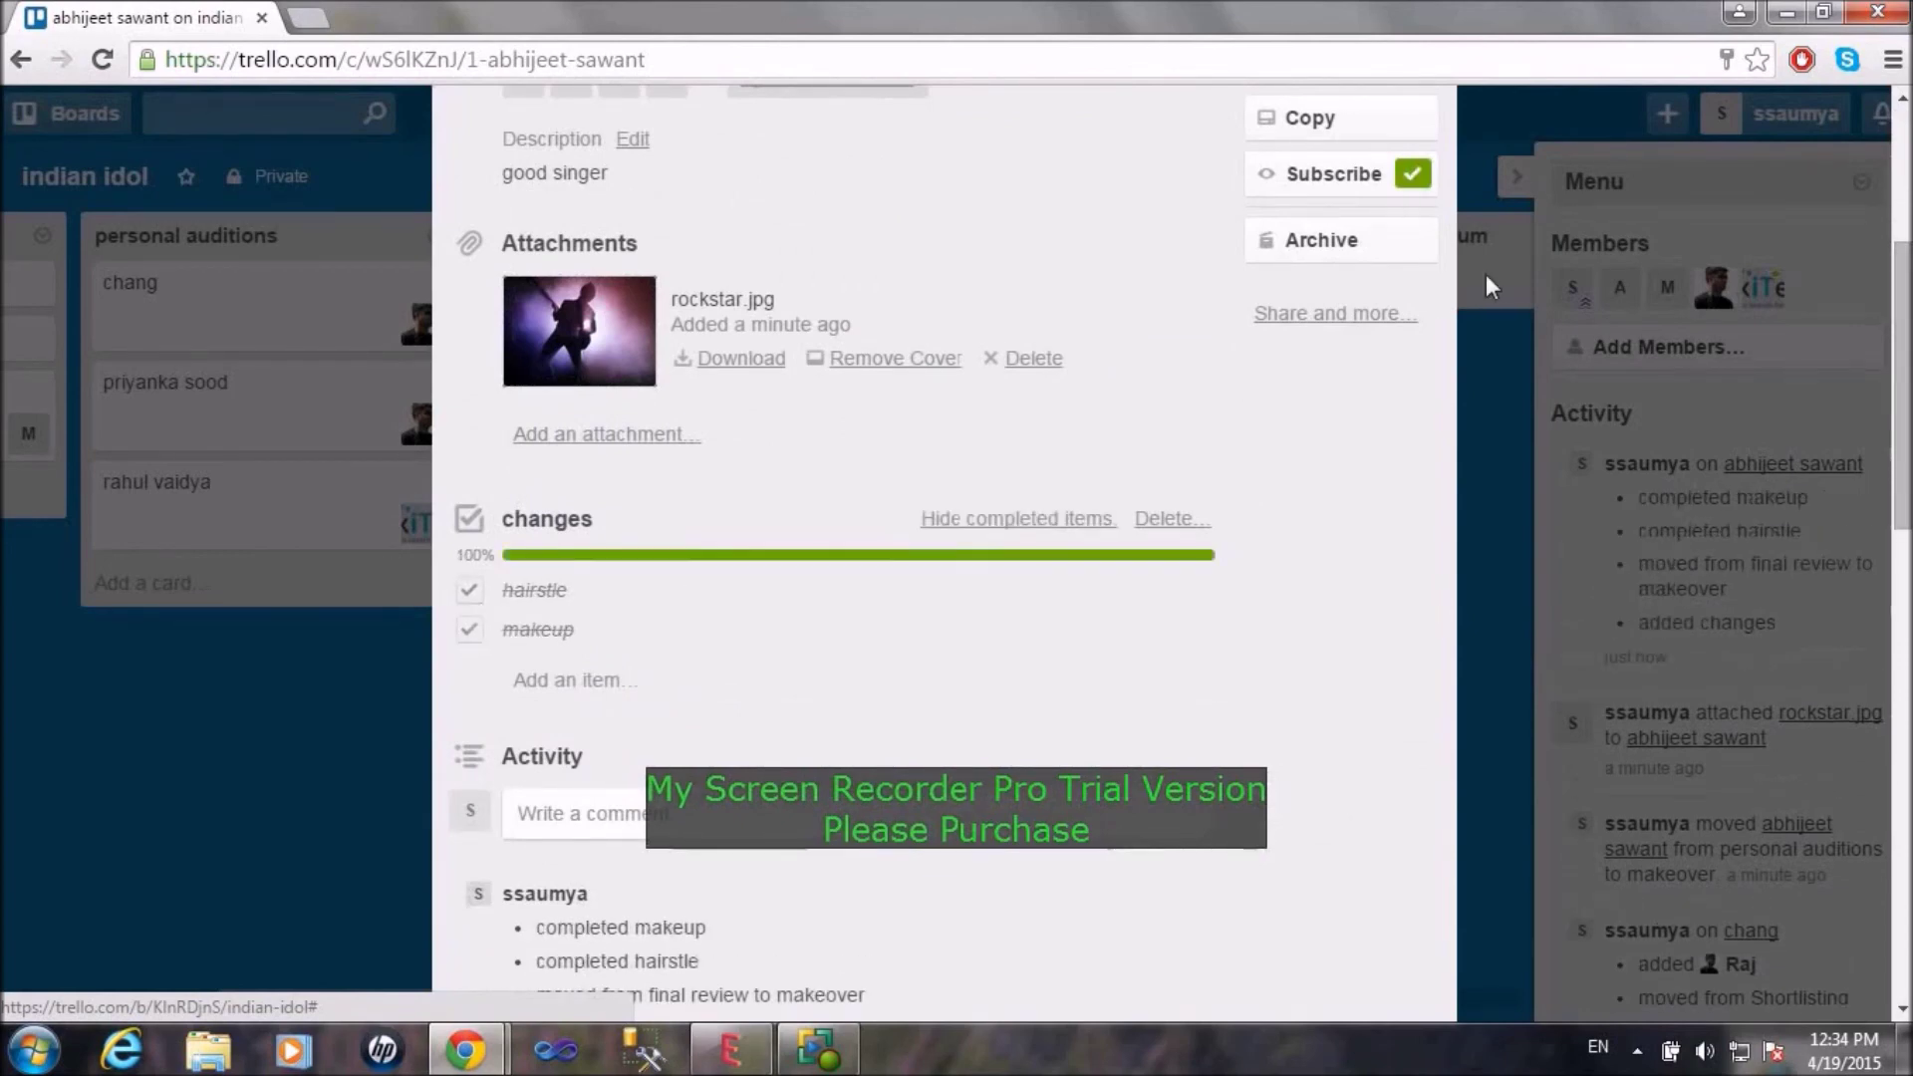
{"action": "scroll", "coordinate": [944, 499], "scroll_direction": "up", "scroll_amount": 5}
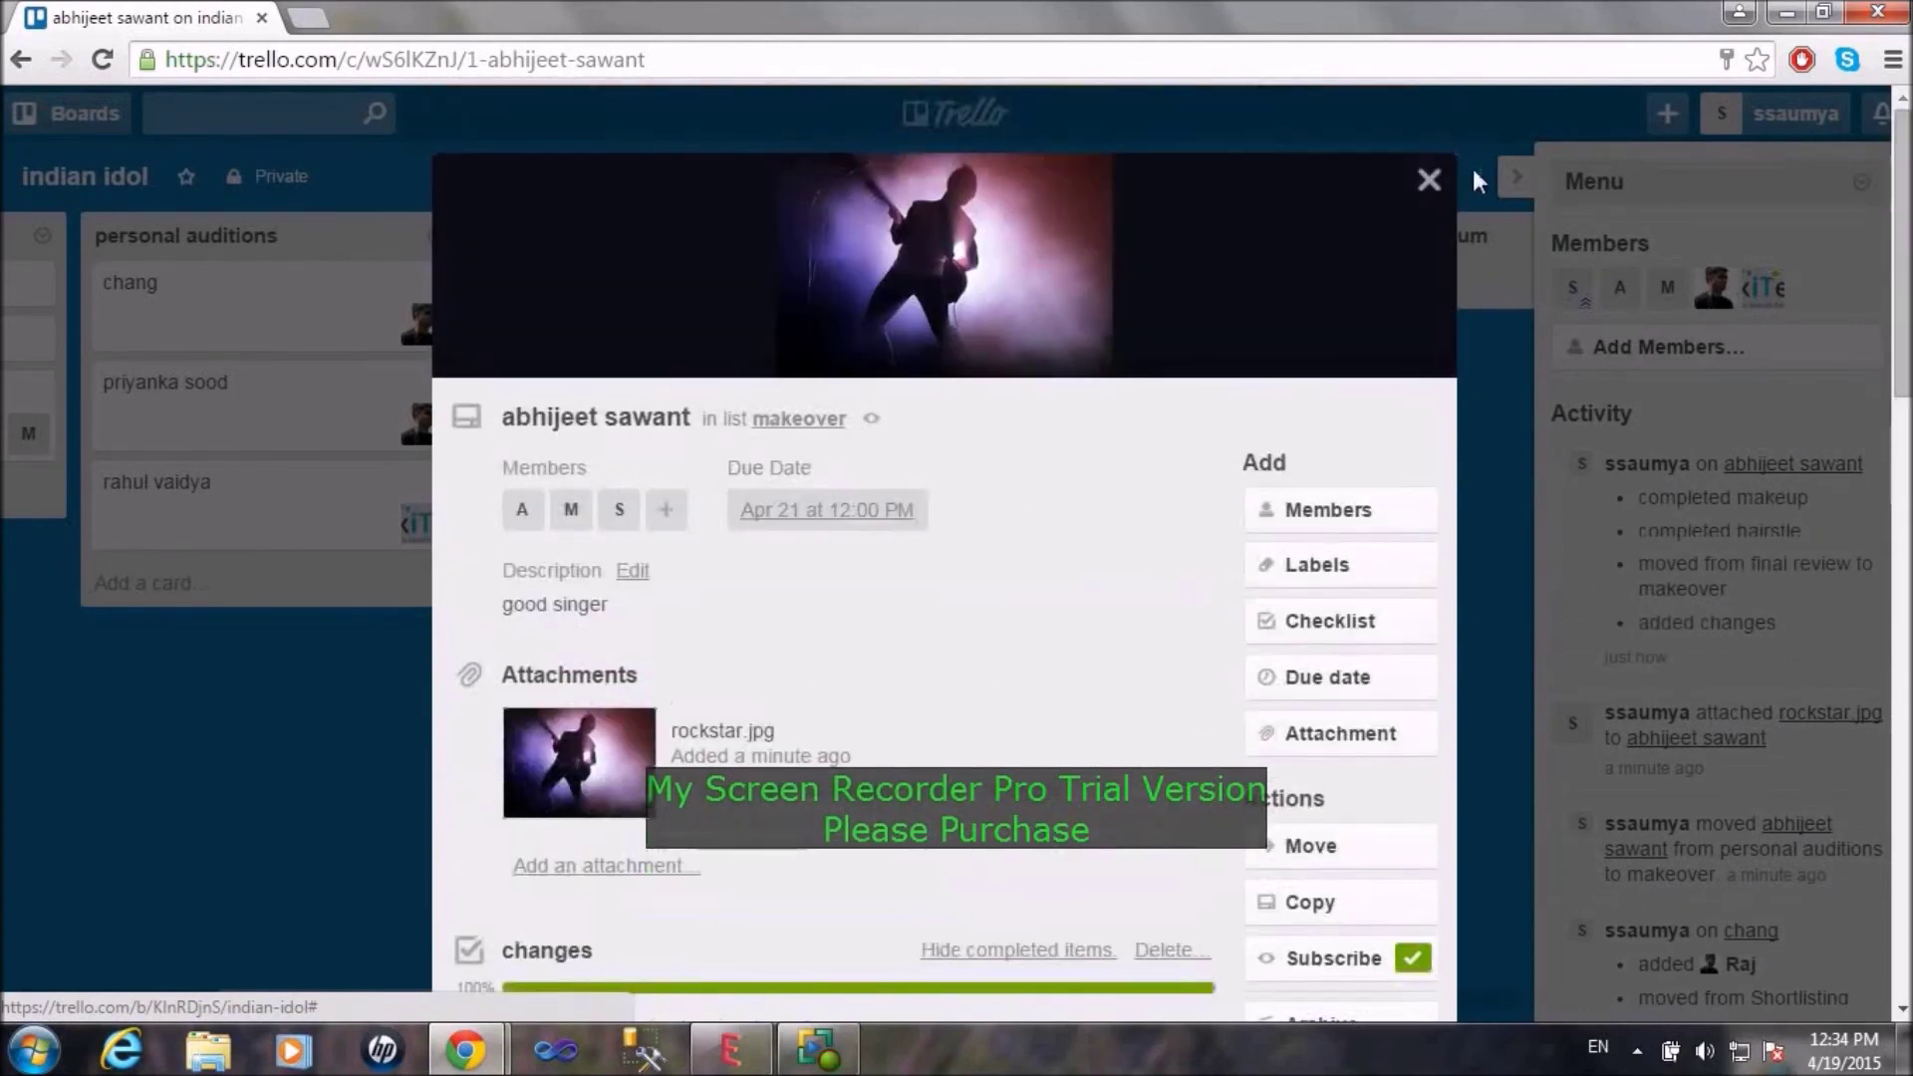
Step: Move the abhijeet sawant card via final review into record the new album
{"action": "left_click", "coordinate": [1427, 189]}
{"action": "left_click_drag", "start_coordinate": [687, 351], "coordinate": [1064, 344]}
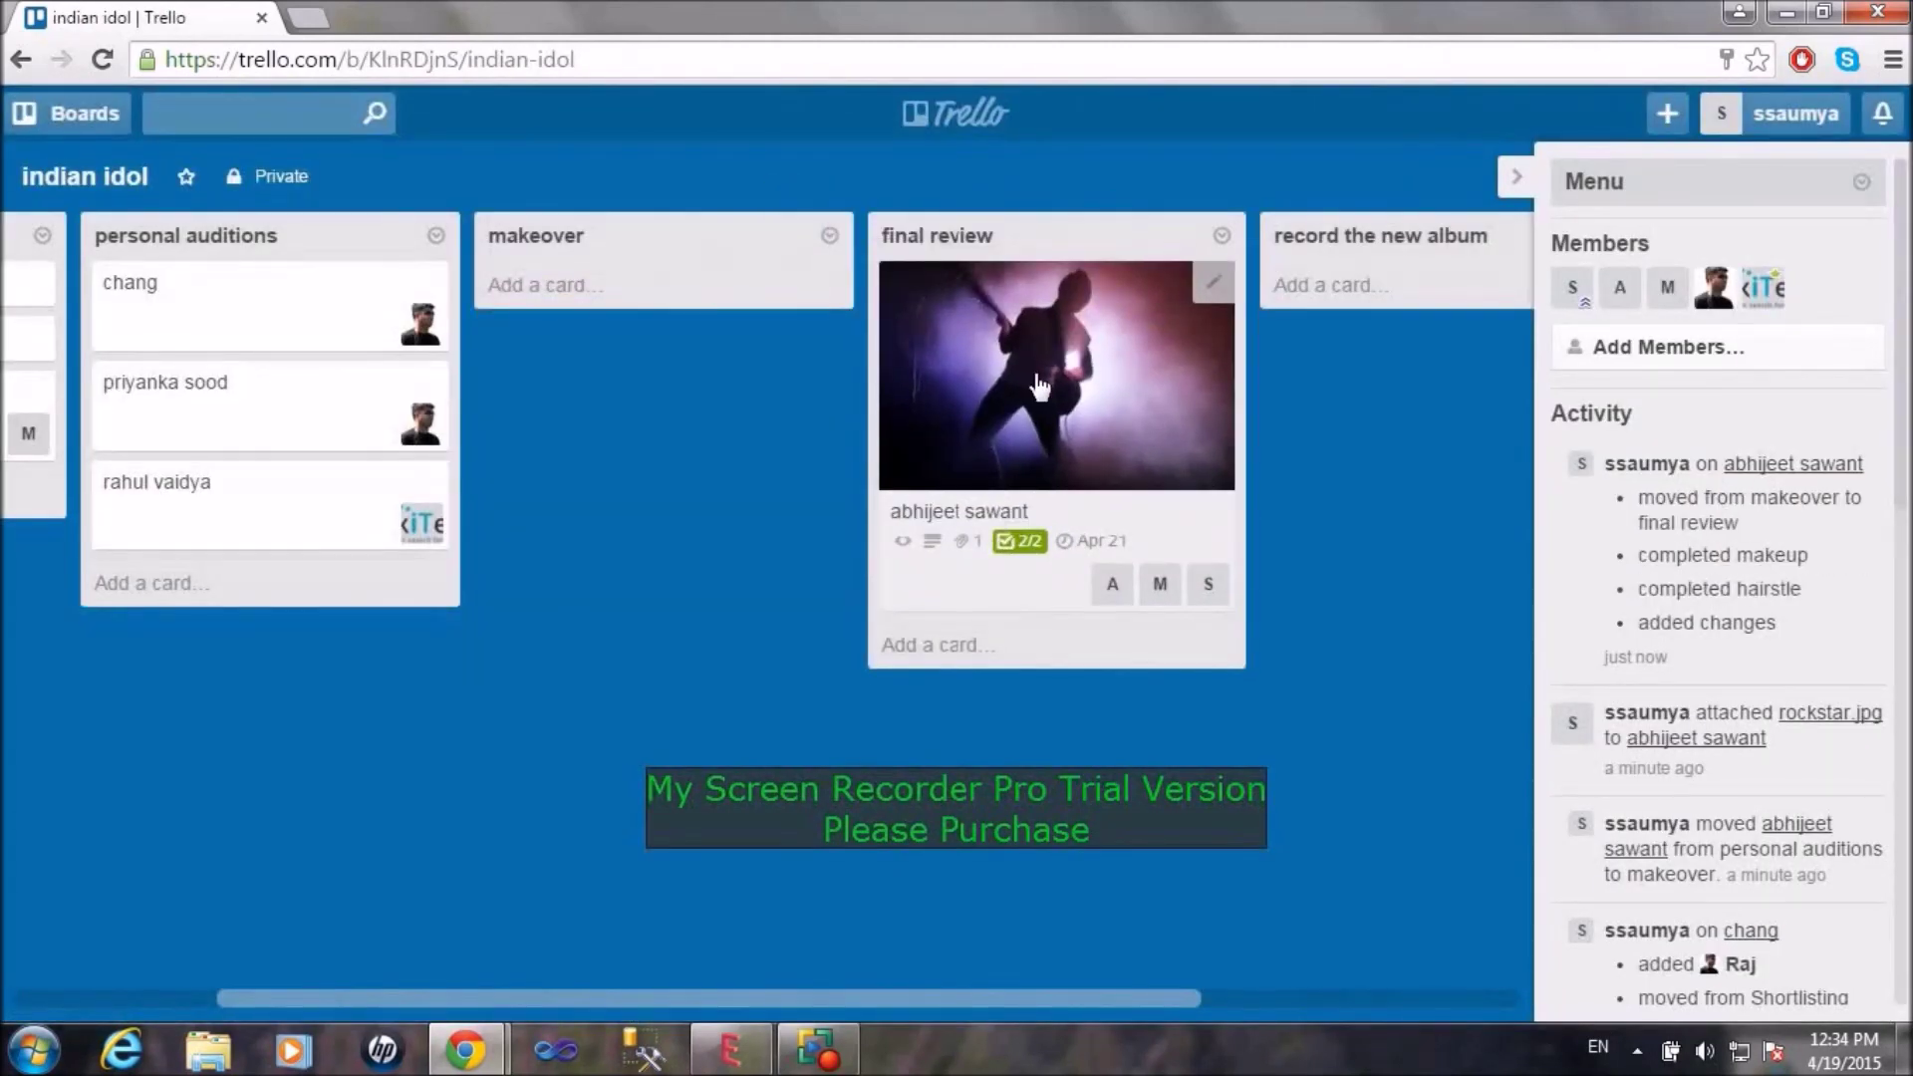
{"action": "left_click_drag", "start_coordinate": [891, 1002], "coordinate": [1063, 1002]}
{"action": "left_click_drag", "start_coordinate": [807, 431], "coordinate": [1132, 250]}
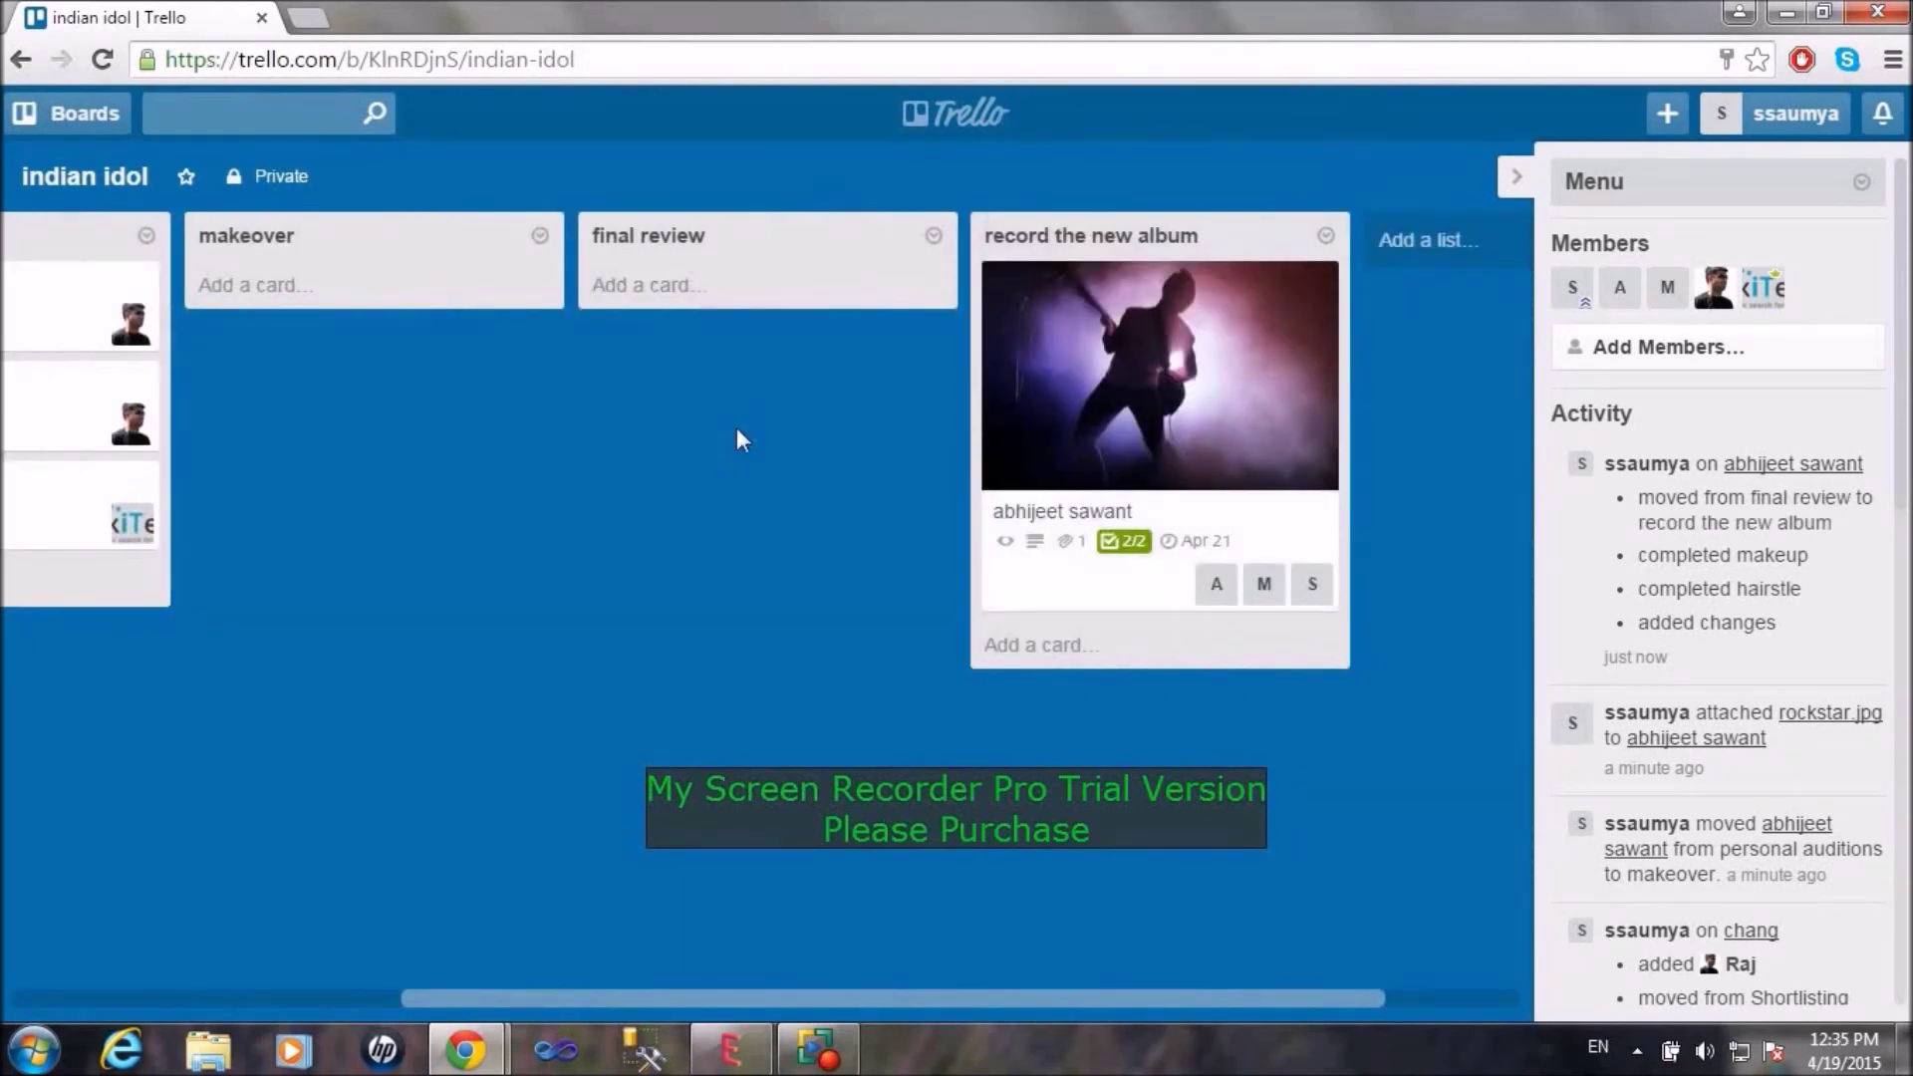
Step: Add a 'promotions' list at the end of the board, after 'record the new album'
{"action": "left_click_drag", "start_coordinate": [939, 996], "coordinate": [1063, 973]}
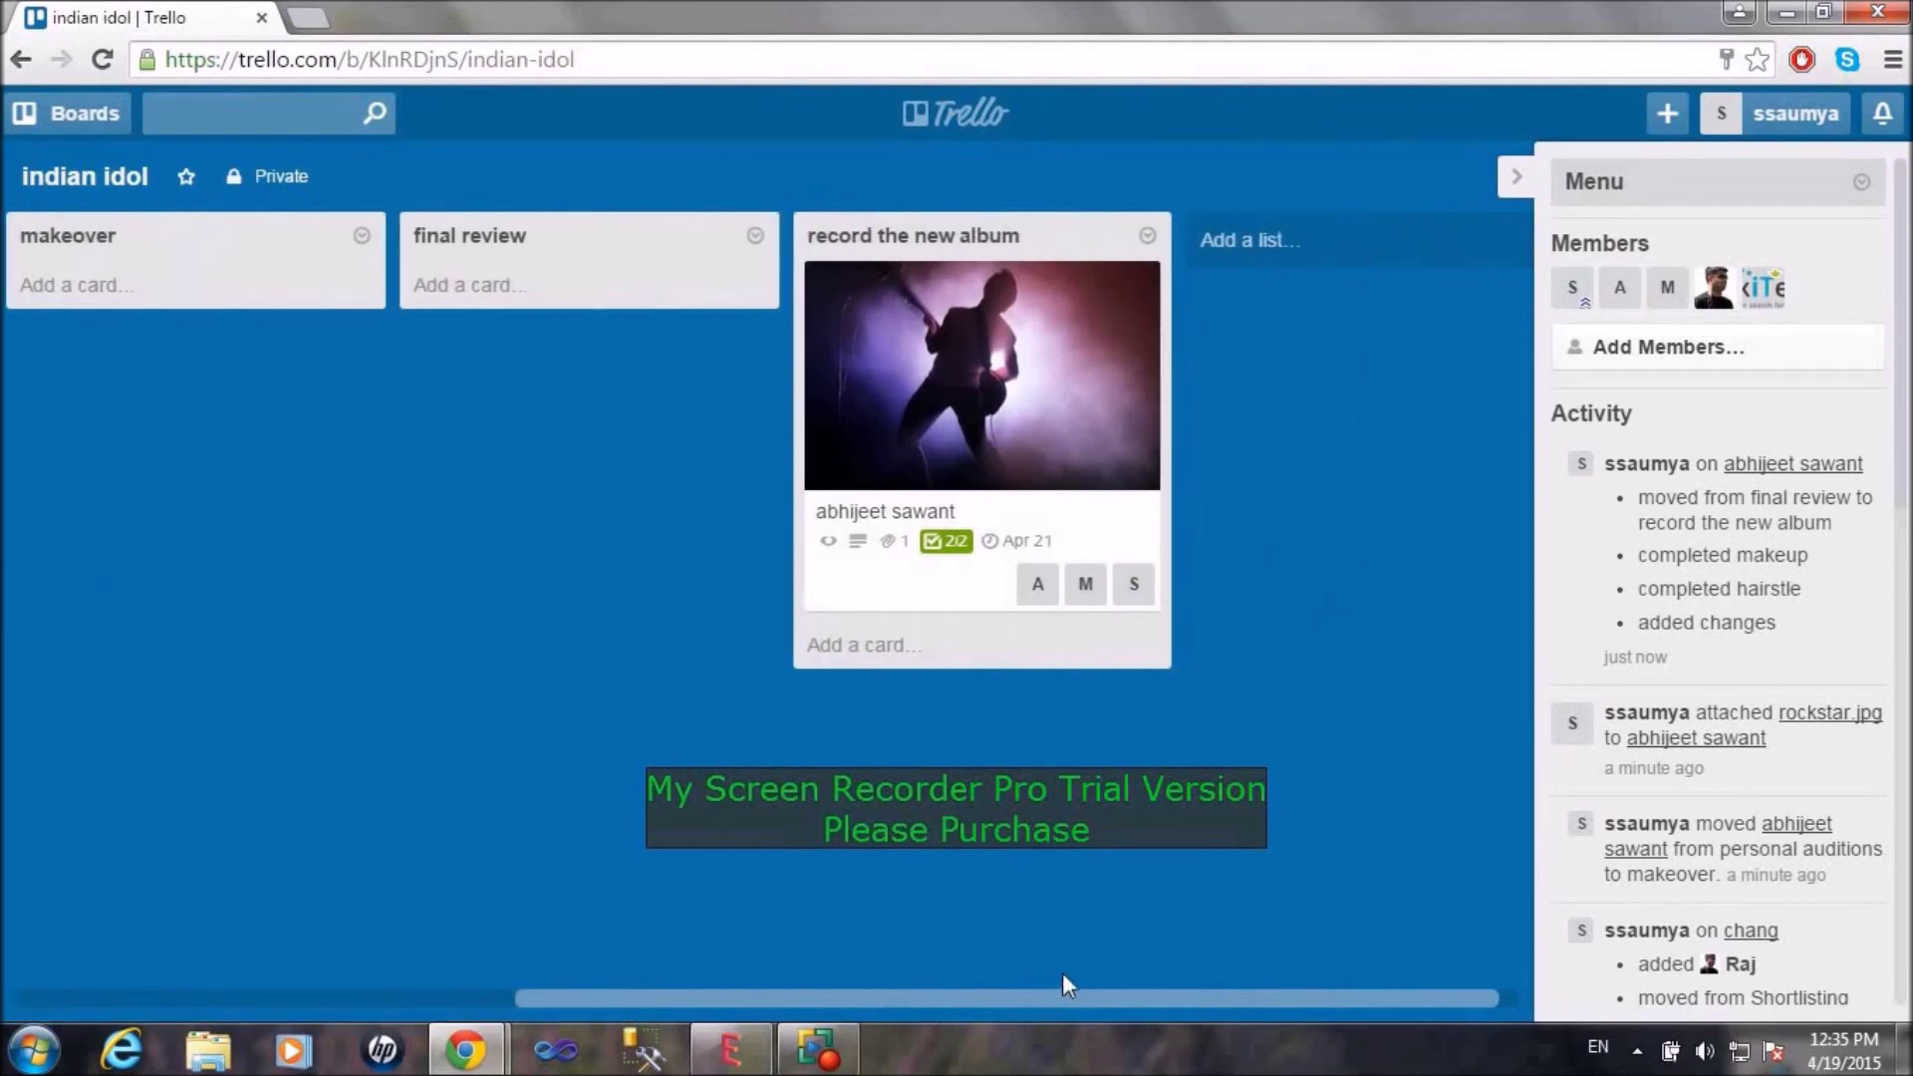
{"action": "left_click", "coordinate": [1263, 262]}
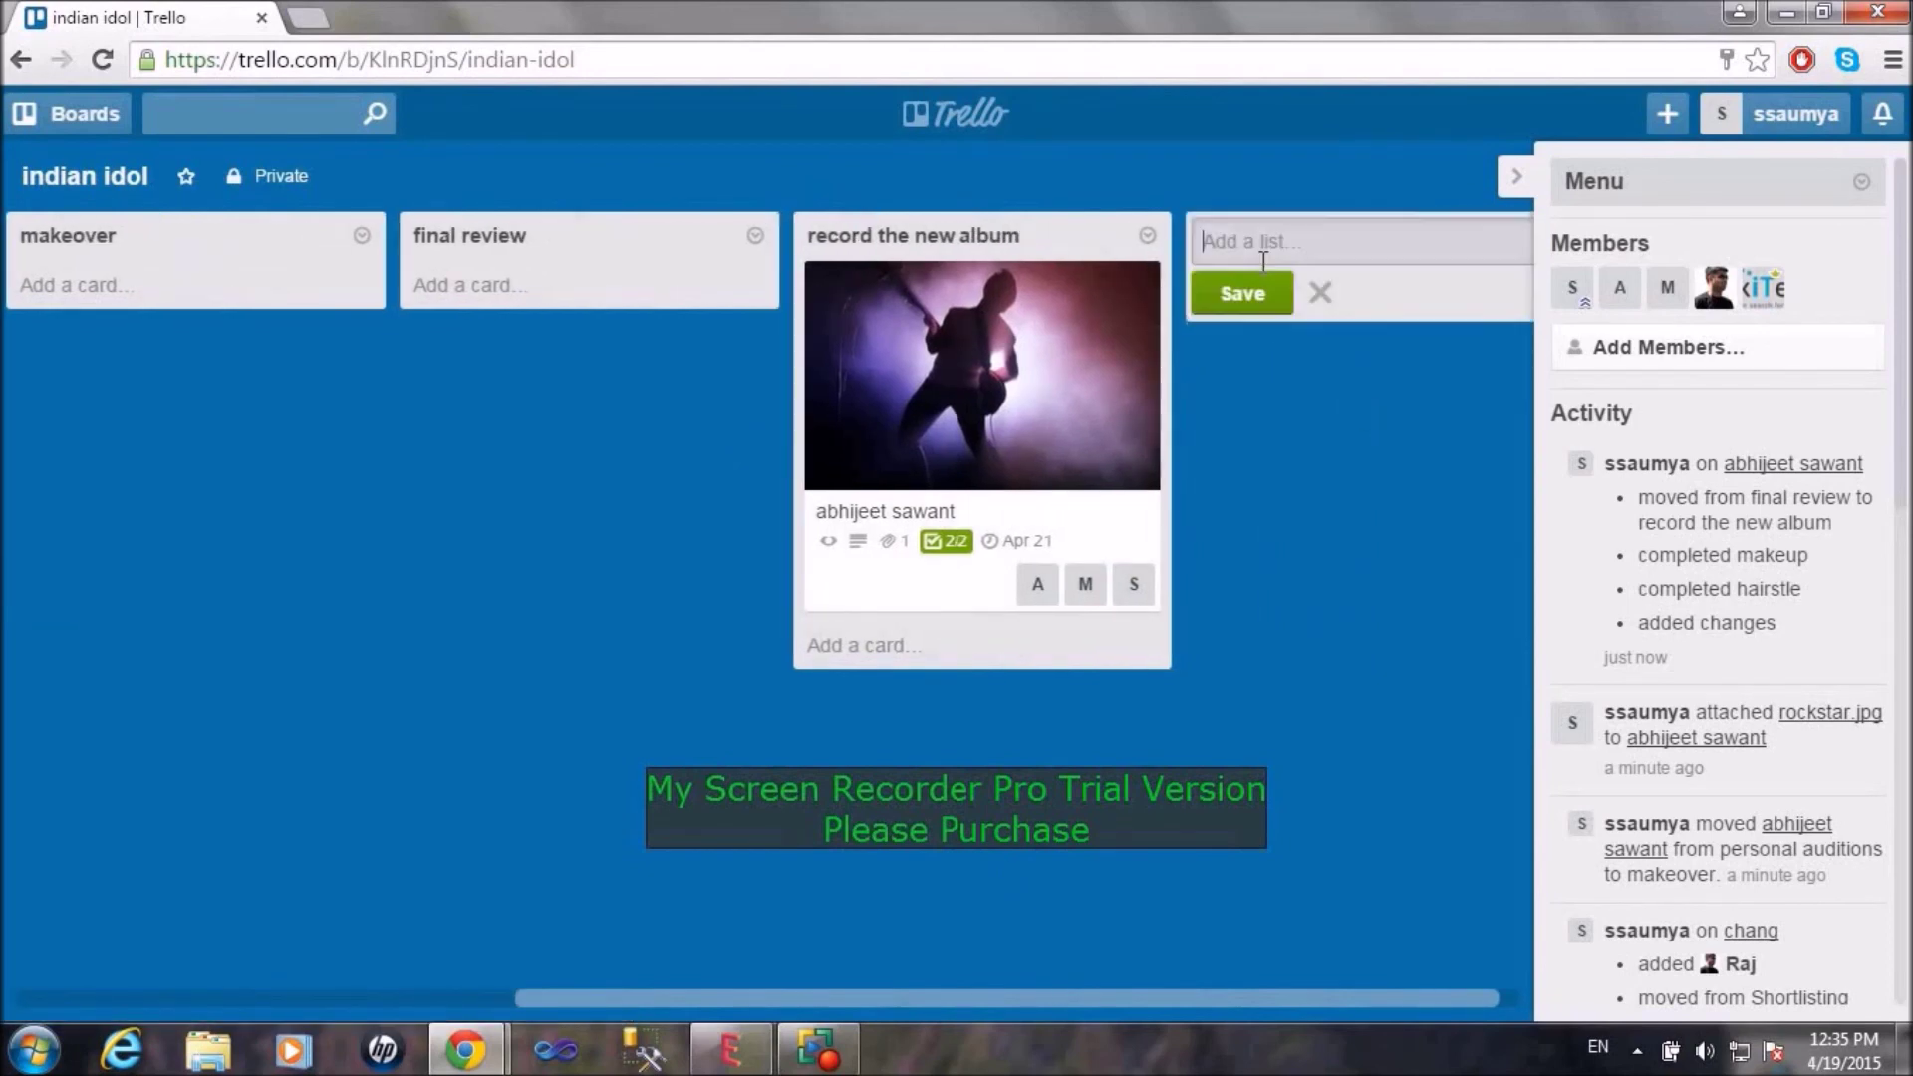
{"action": "type", "text": "promotions"}
{"action": "key", "text": "Return"}
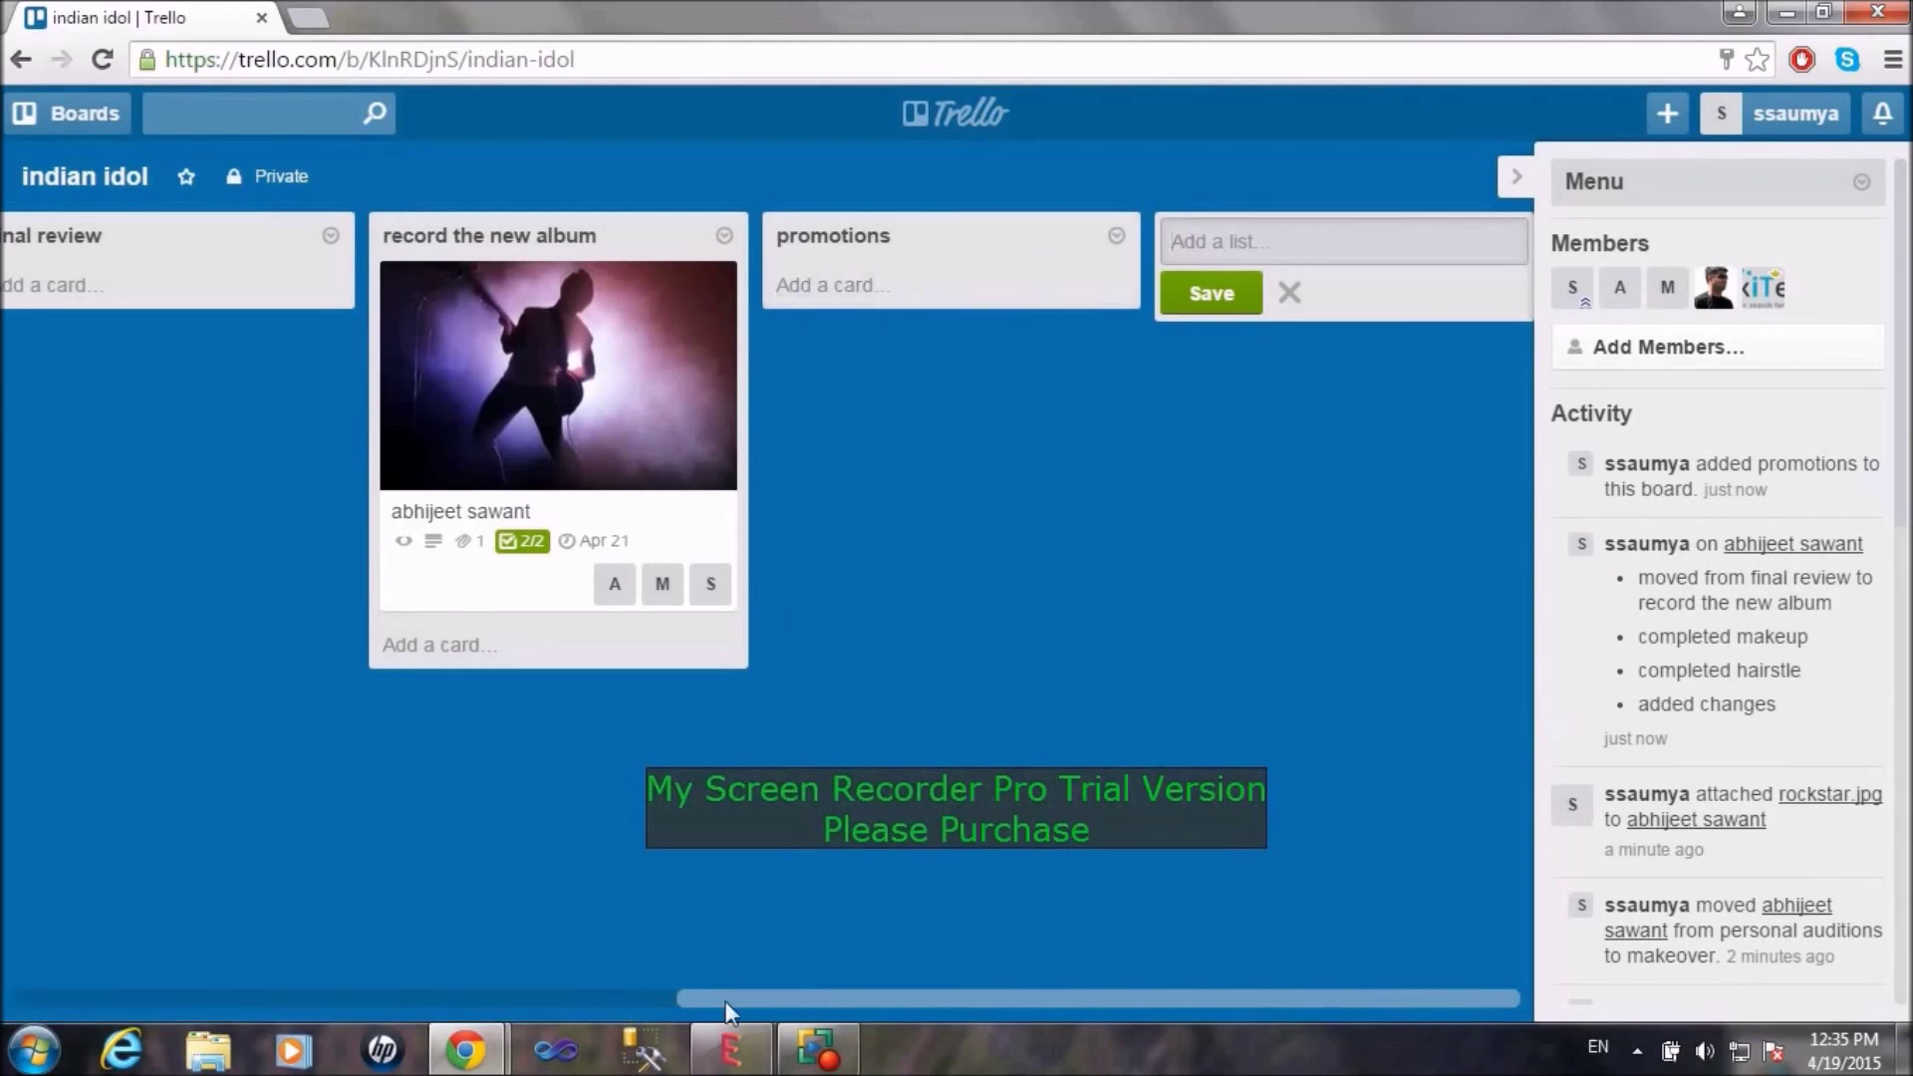
{"action": "left_click_drag", "start_coordinate": [726, 1003], "coordinate": [256, 961]}
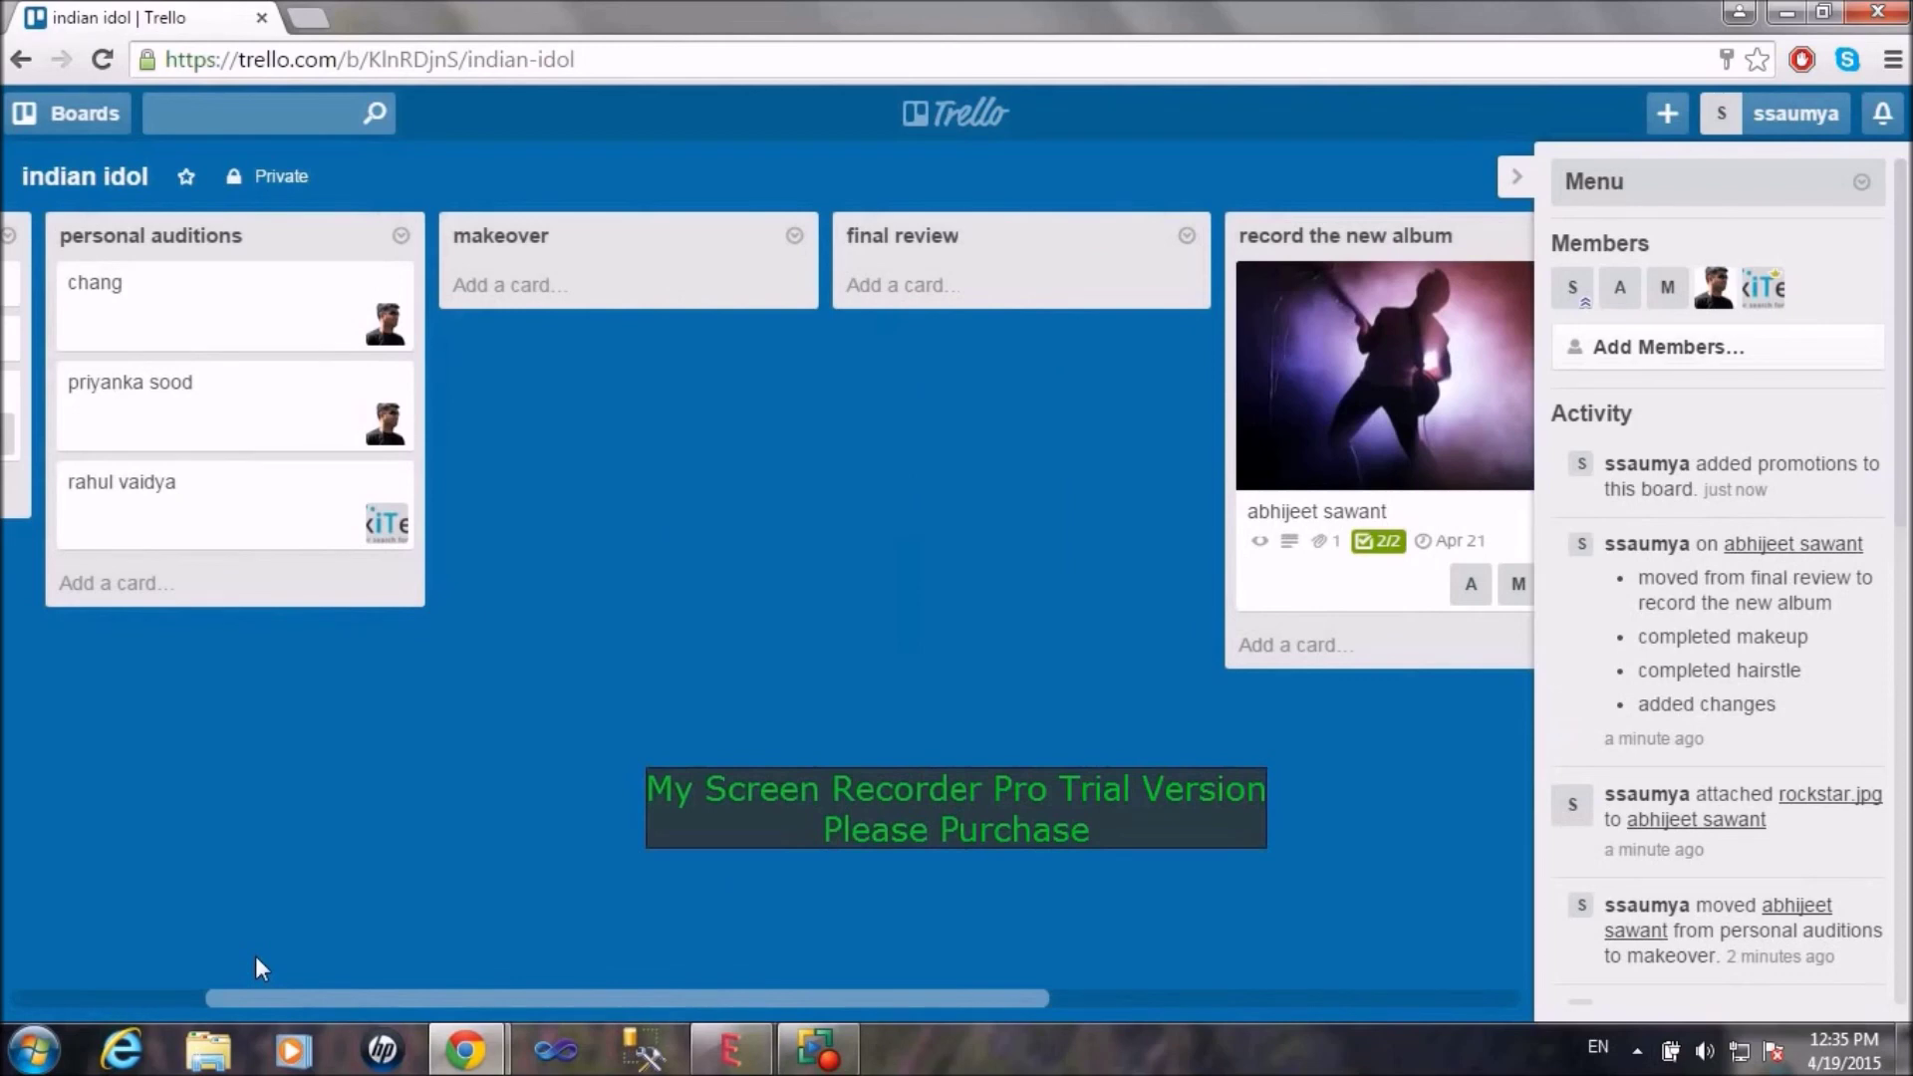
{"action": "left_click_drag", "start_coordinate": [256, 961], "coordinate": [14, 916]}
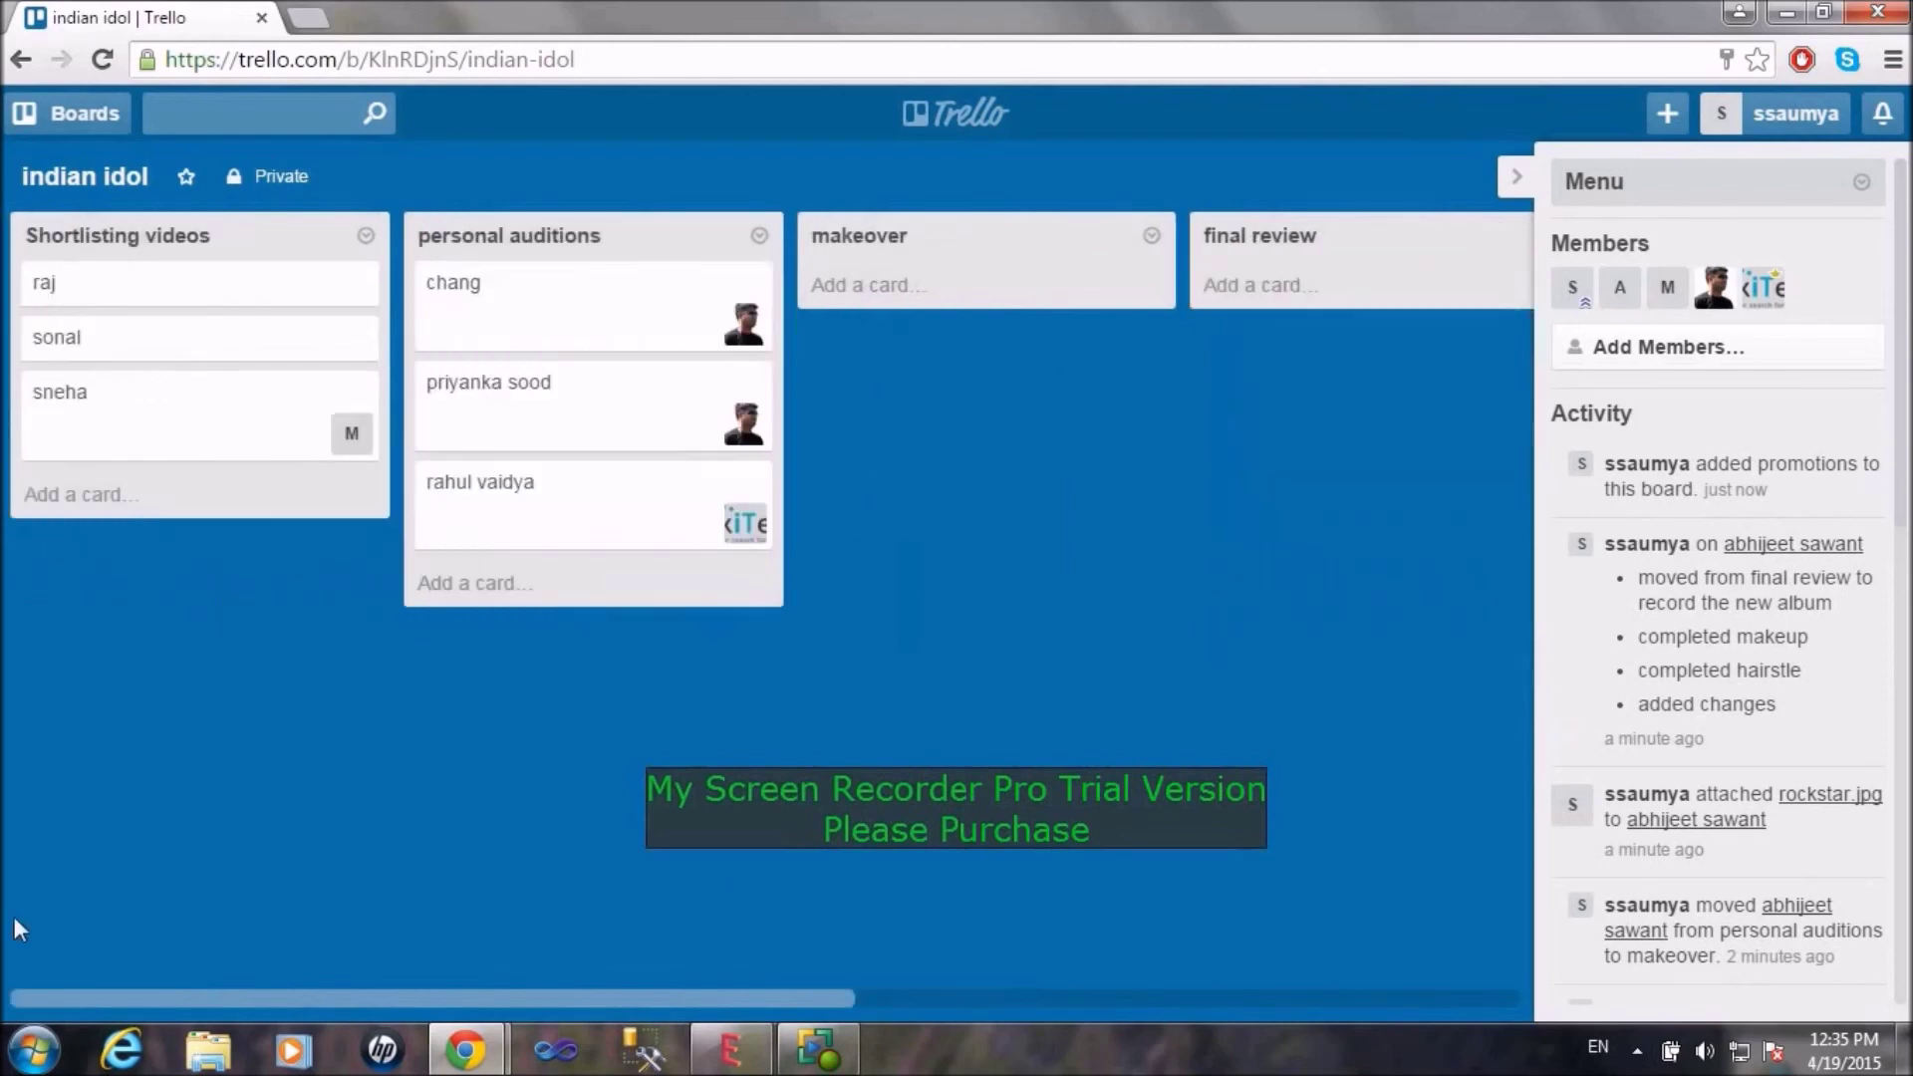
Step: Switch from the indian idol board to the project board via the Boards drawer
{"action": "left_click", "coordinate": [46, 118]}
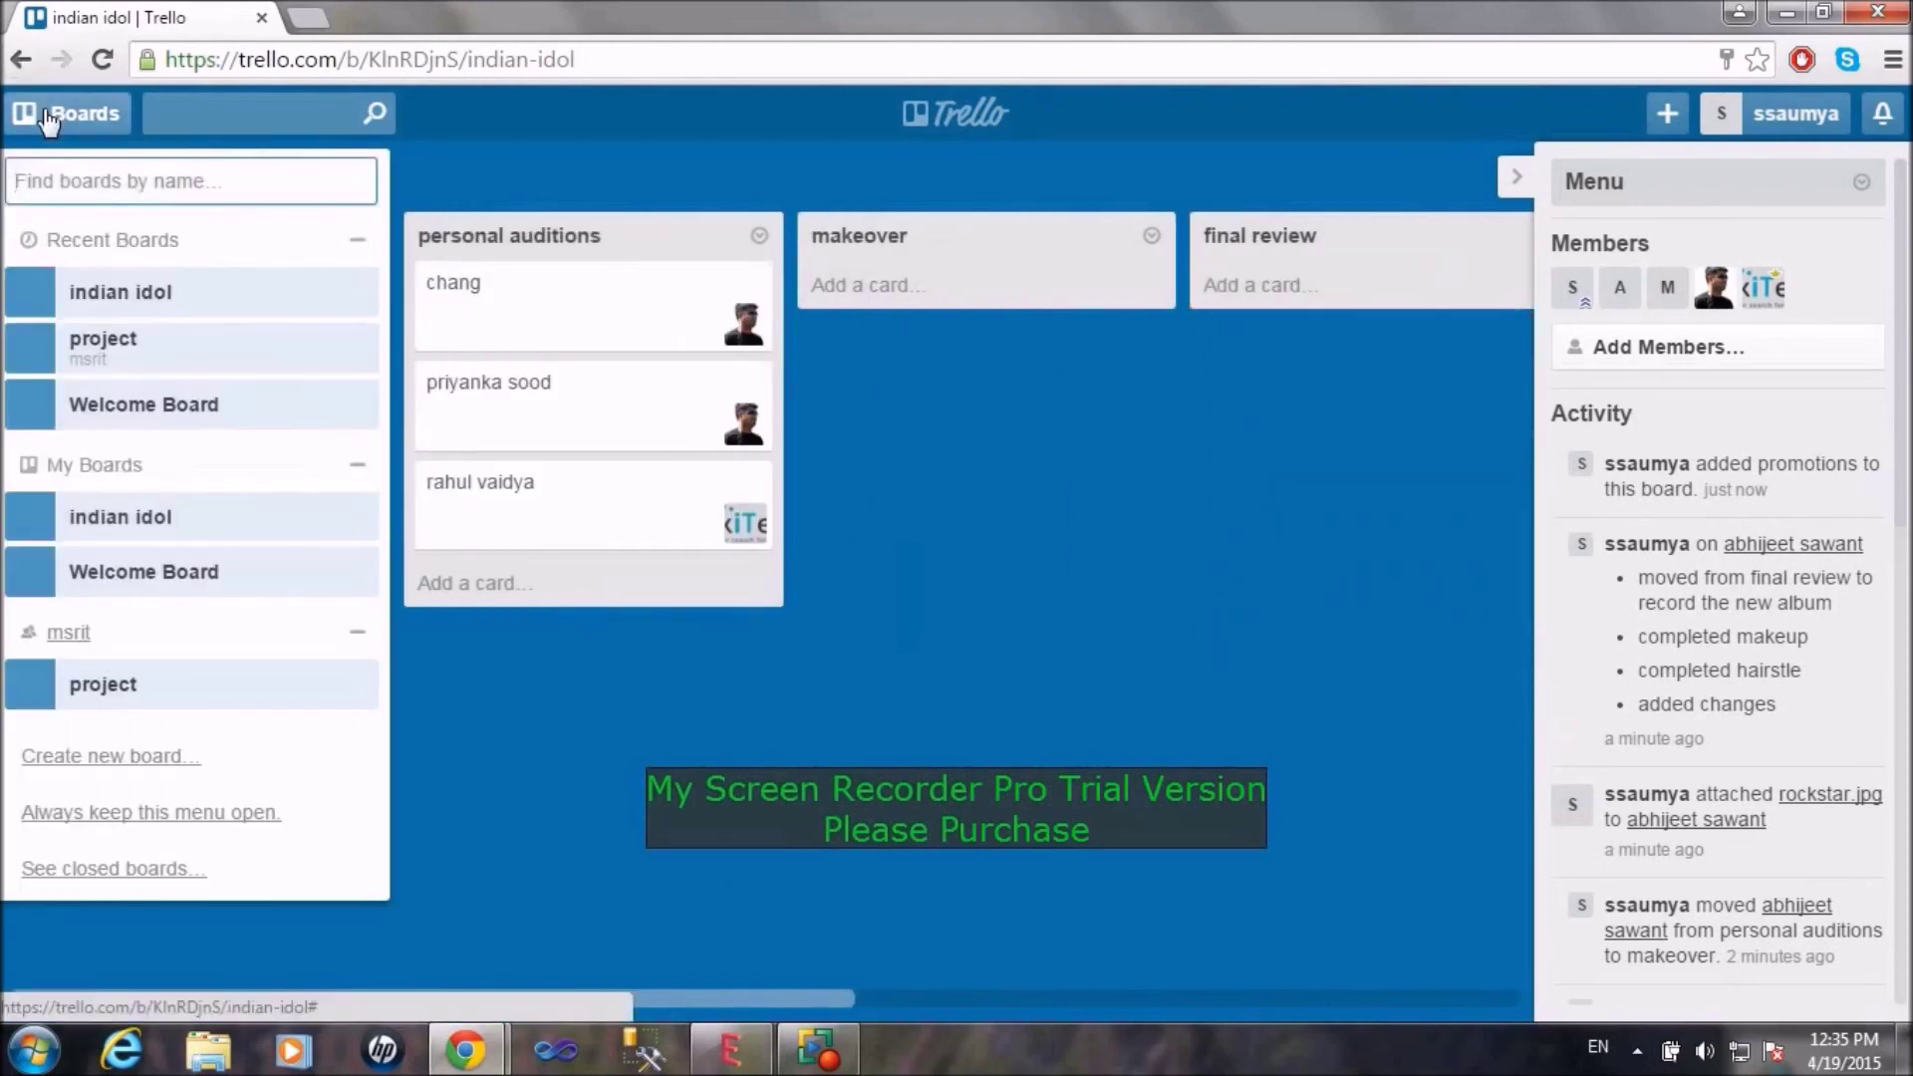
{"action": "left_click", "coordinate": [110, 346]}
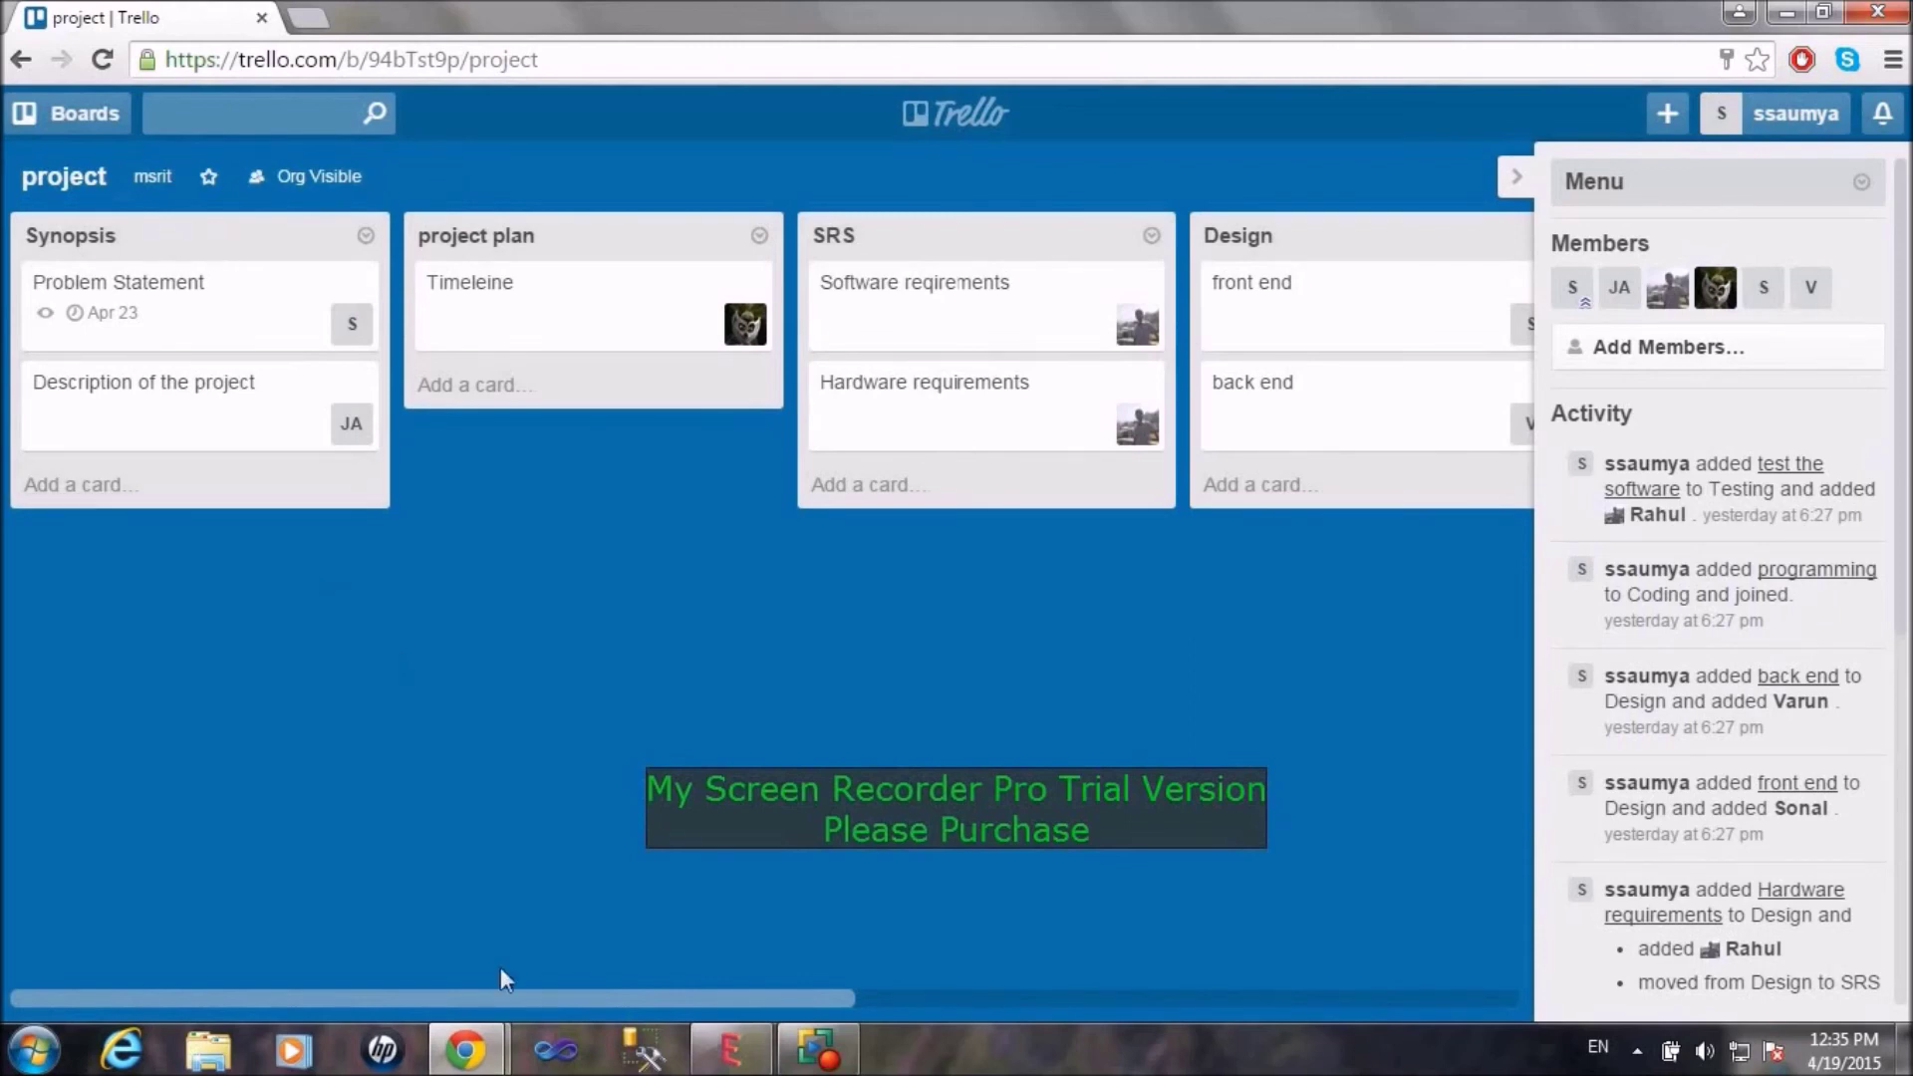
{"action": "mouse_move", "coordinate": [506, 995]}
{"action": "left_mouse_down"}
{"action": "mouse_move", "coordinate": [725, 973]}
{"action": "mouse_move", "coordinate": [875, 990]}
{"action": "mouse_move", "coordinate": [503, 979]}
{"action": "left_mouse_up"}
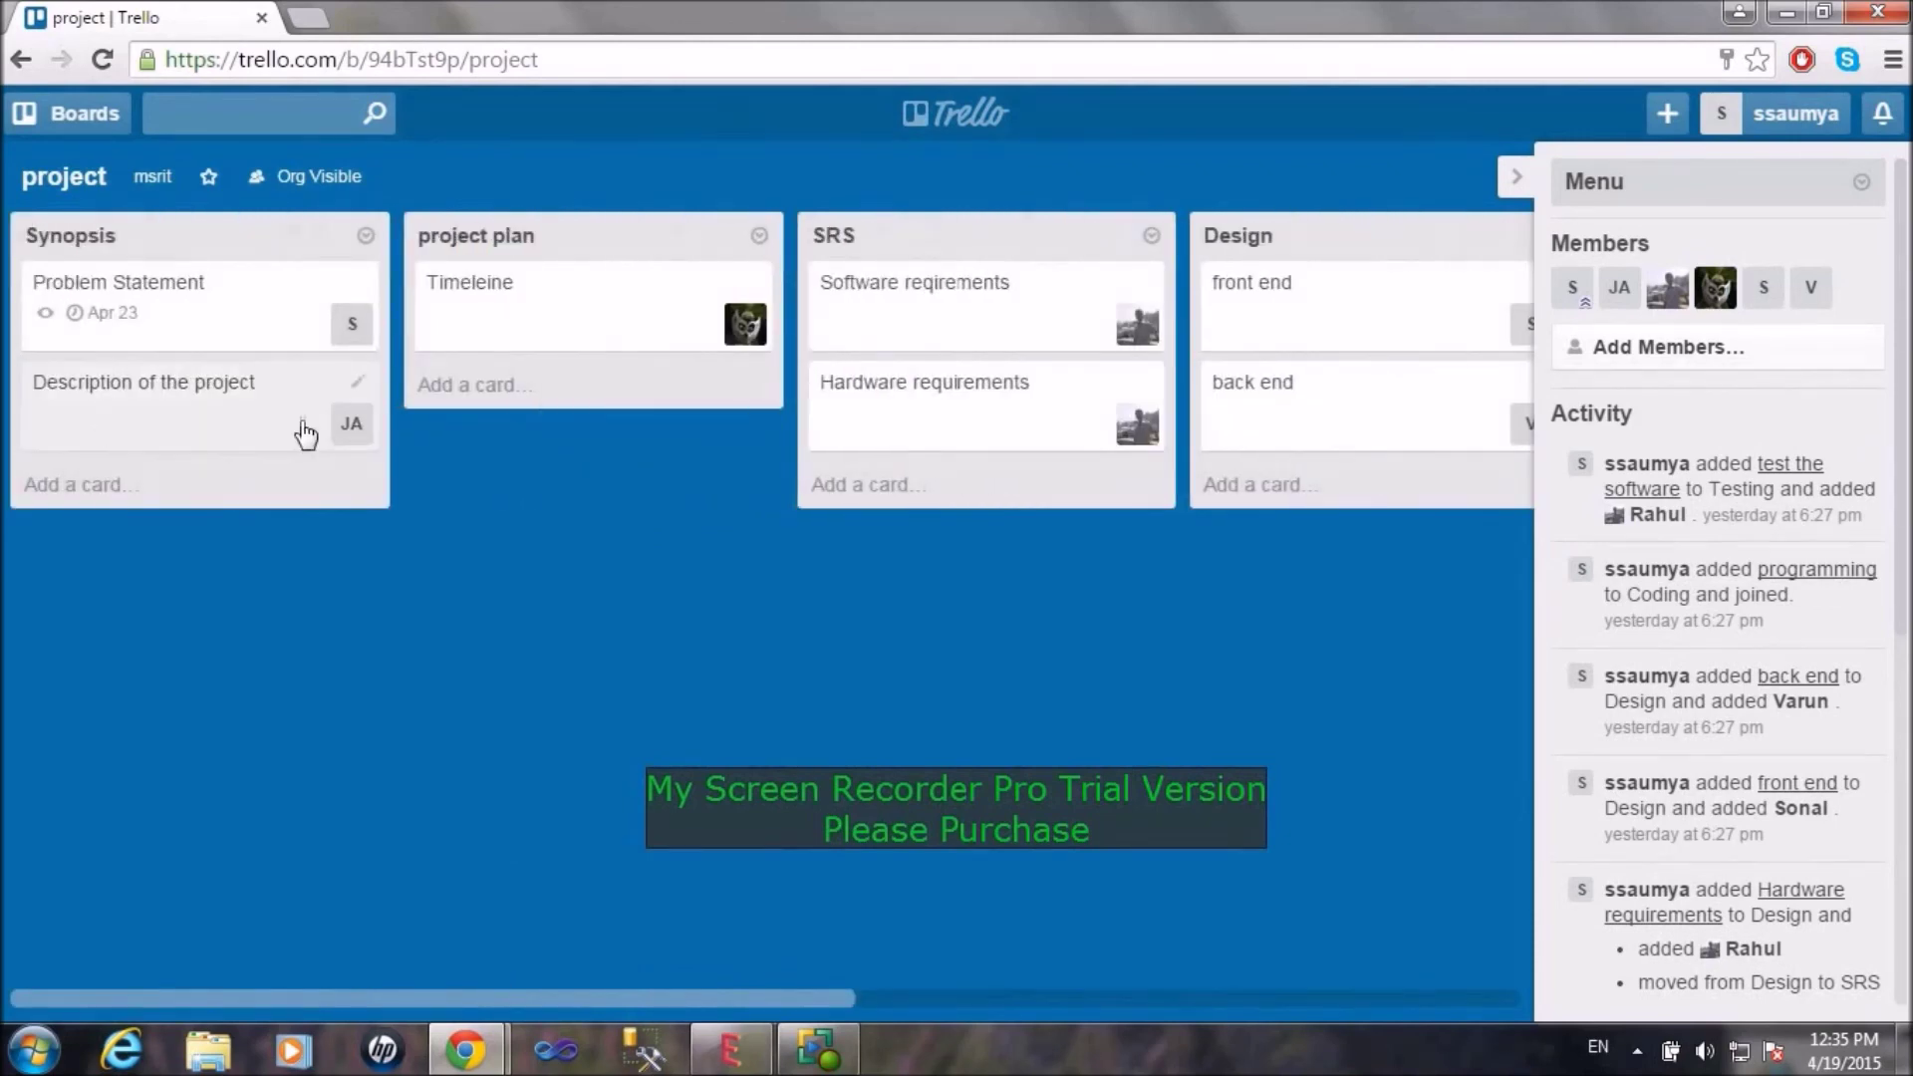